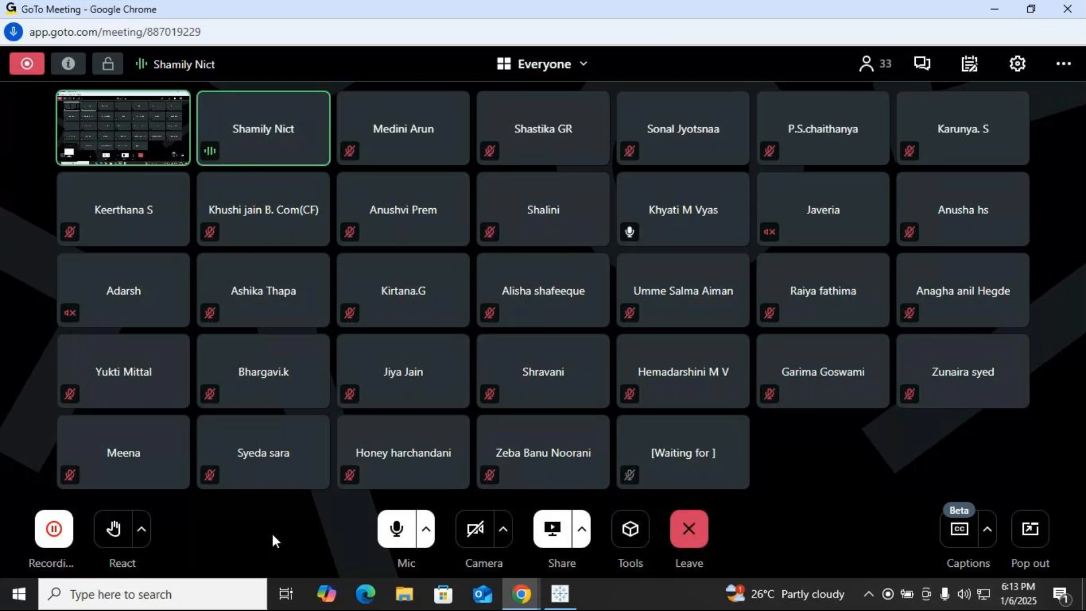
# Switch to the Tableau workbook and examine the Category filter's settings and options on the "filter" worksheet.
pyautogui.click(985, 12)
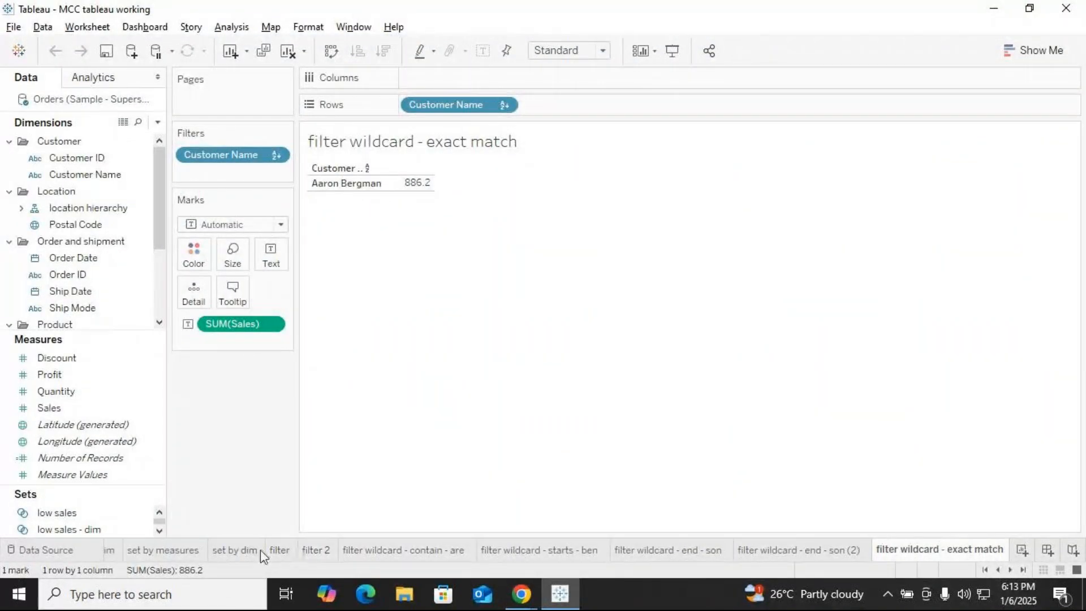
pyautogui.click(279, 551)
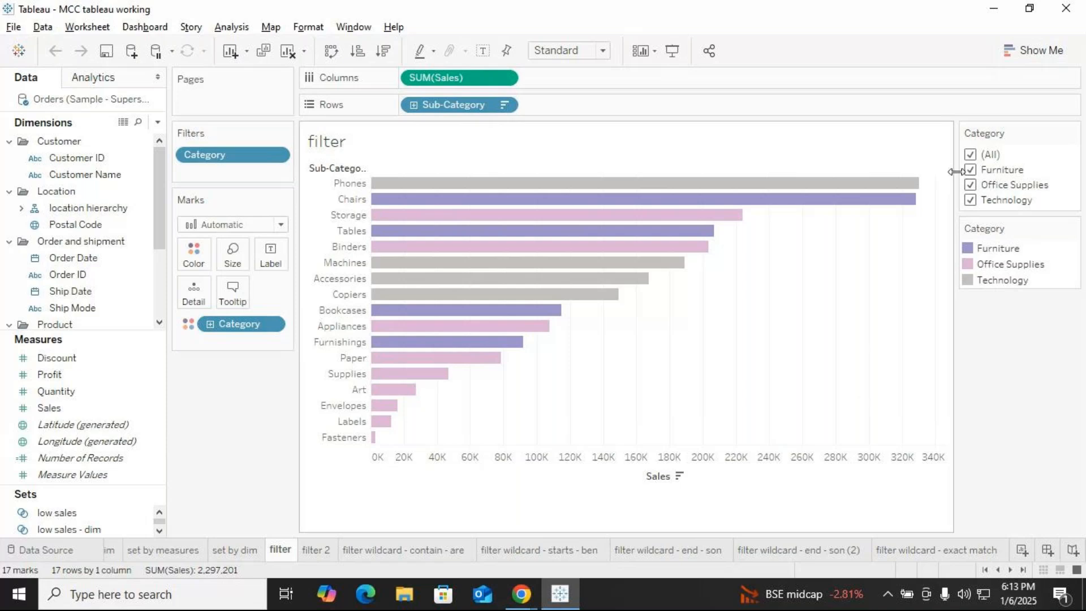
pyautogui.click(276, 154)
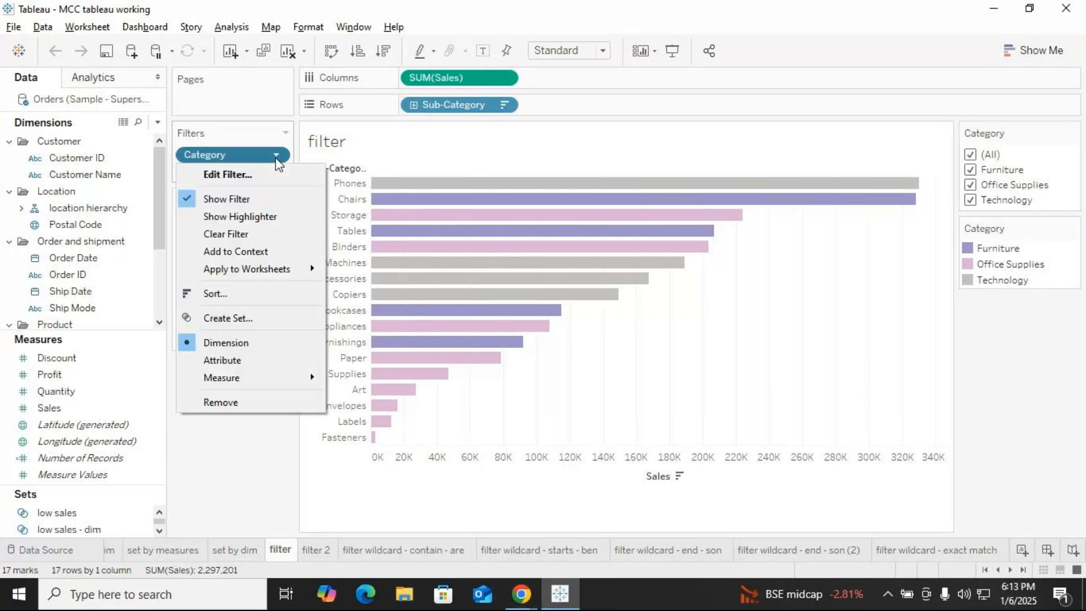
pyautogui.click(229, 177)
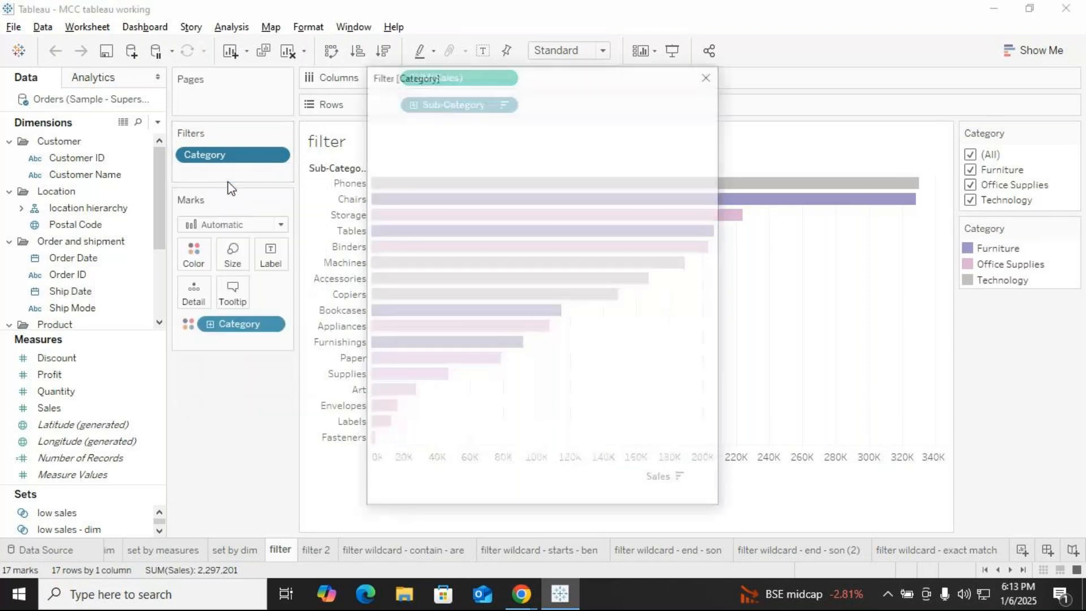
pyautogui.click(709, 74)
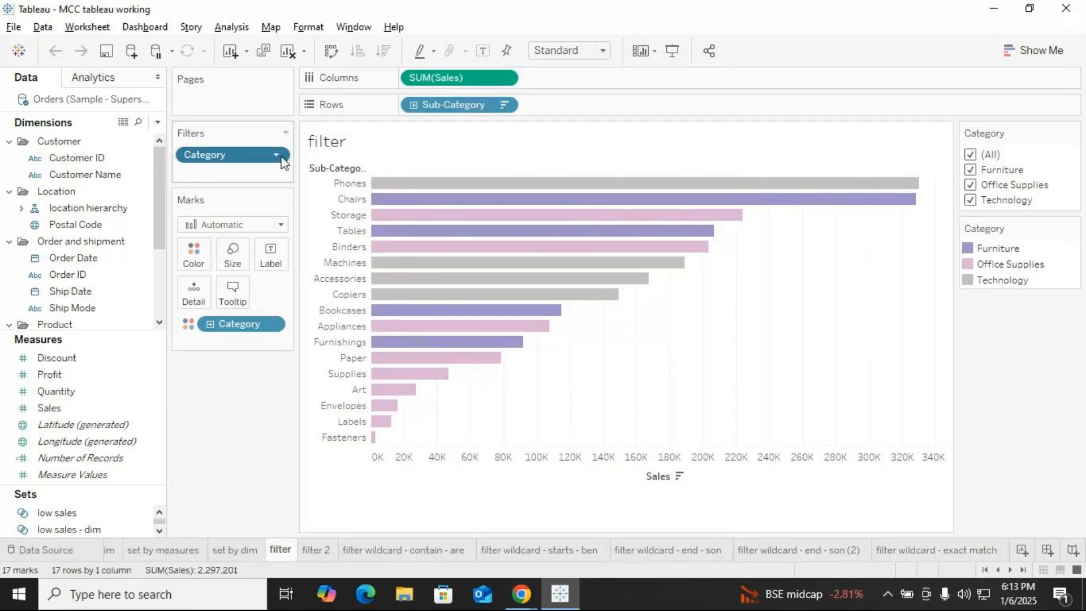
pyautogui.click(277, 155)
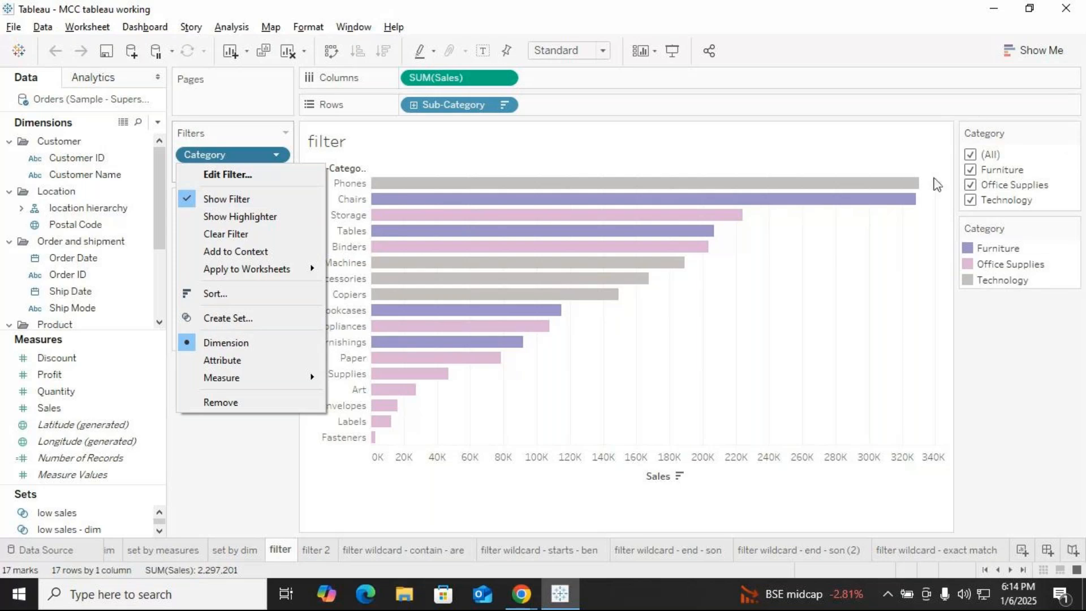
pyautogui.click(1030, 388)
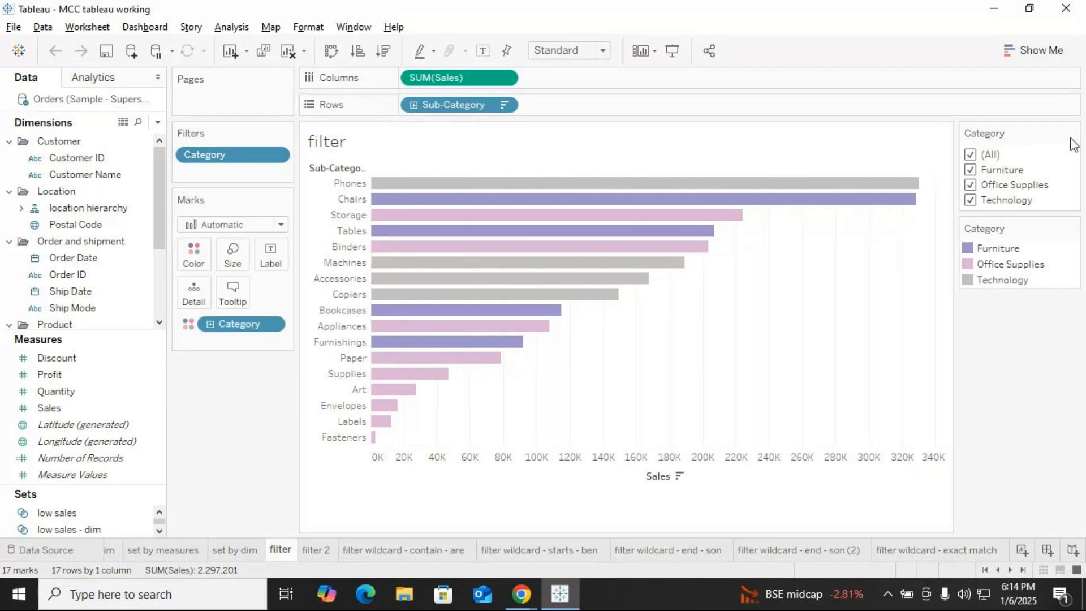
# Try excluding Furniture, Office Supplies and the remaining category with the Category filter, and select all categories again.
pyautogui.click(971, 170)
pyautogui.click(971, 185)
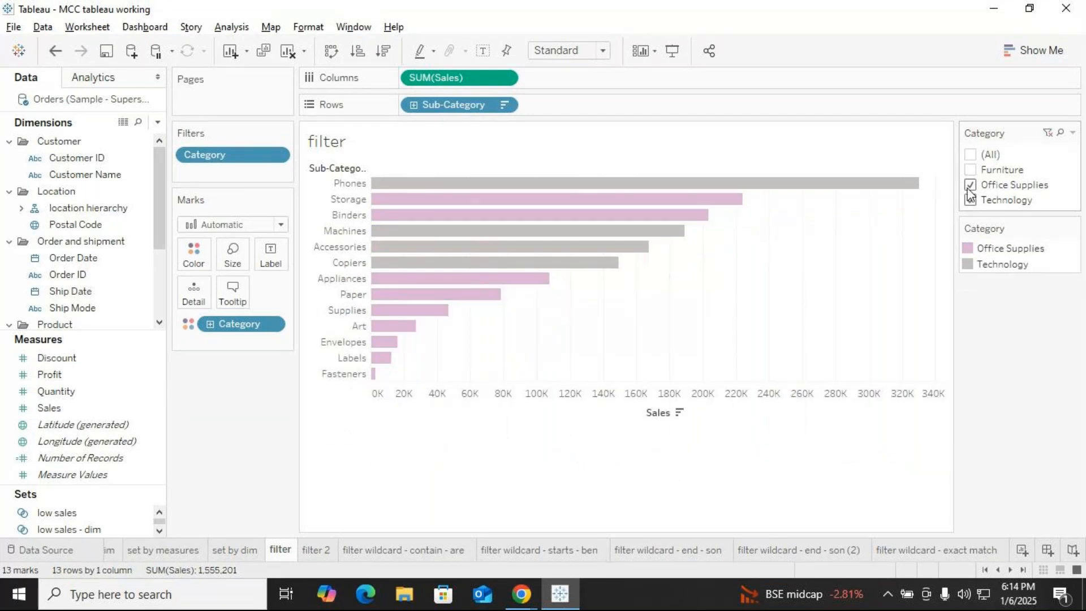
pyautogui.click(970, 156)
pyautogui.click(970, 156)
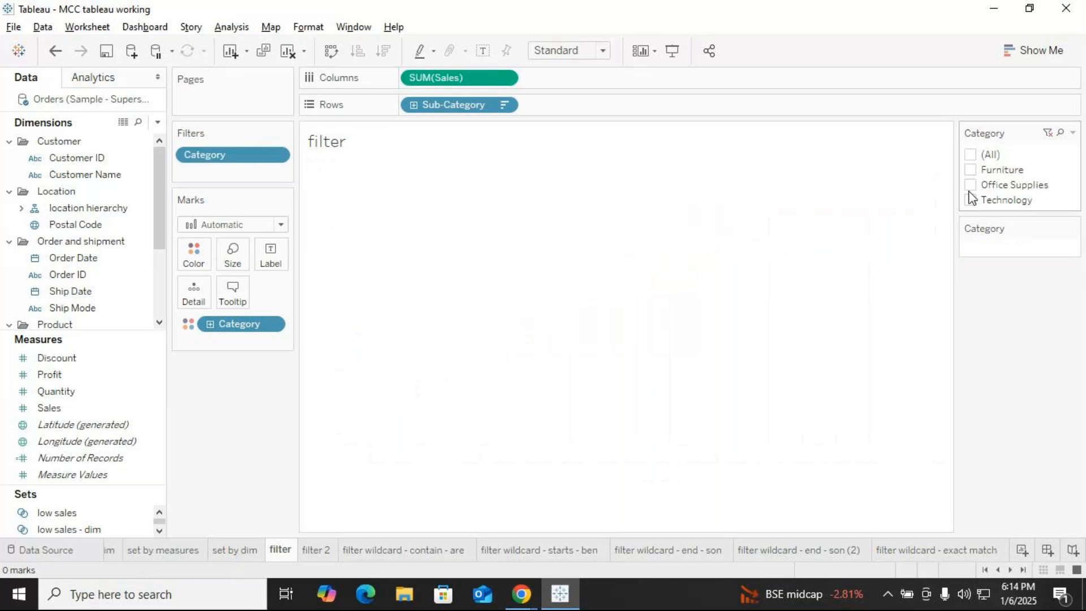
pyautogui.click(971, 158)
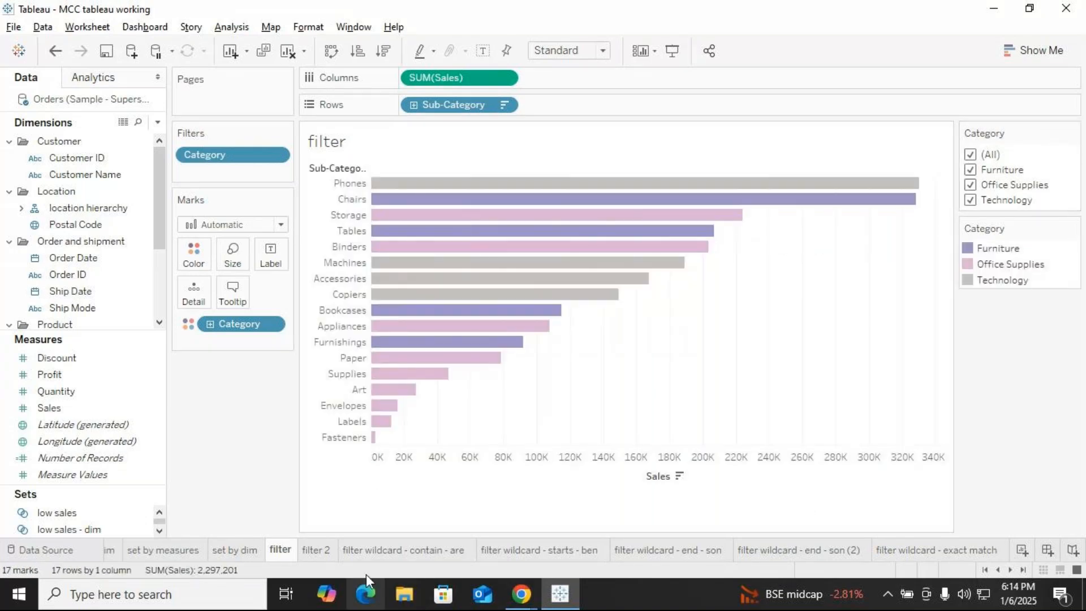
# Show the Sub-Category filter on the "filter 2" worksheet and exclude Envelopes and Phones with it.
pyautogui.click(316, 550)
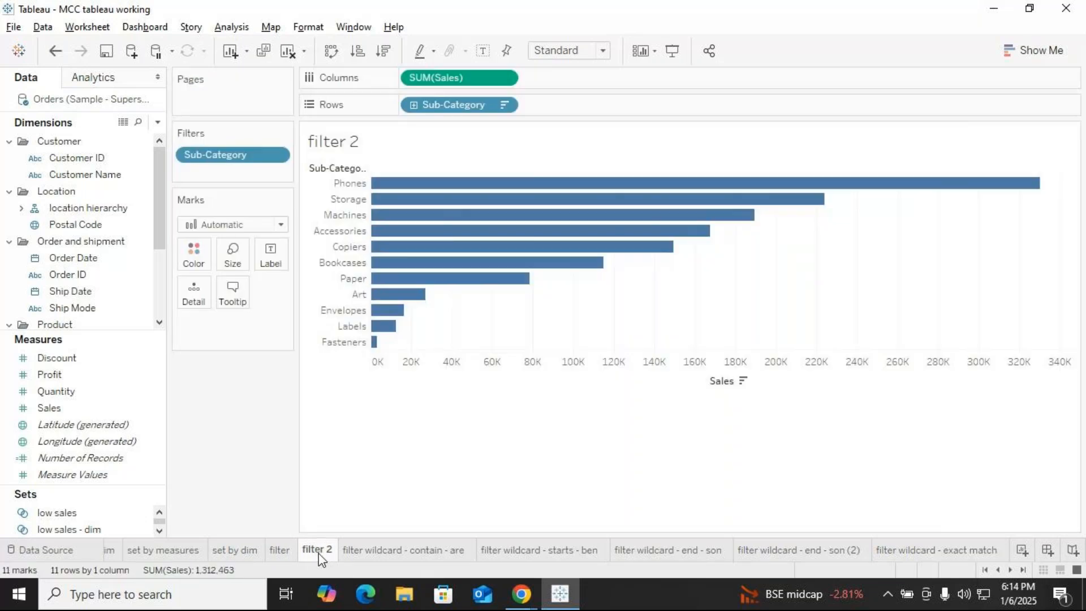
pyautogui.moveTo(324, 558)
pyautogui.click(277, 156)
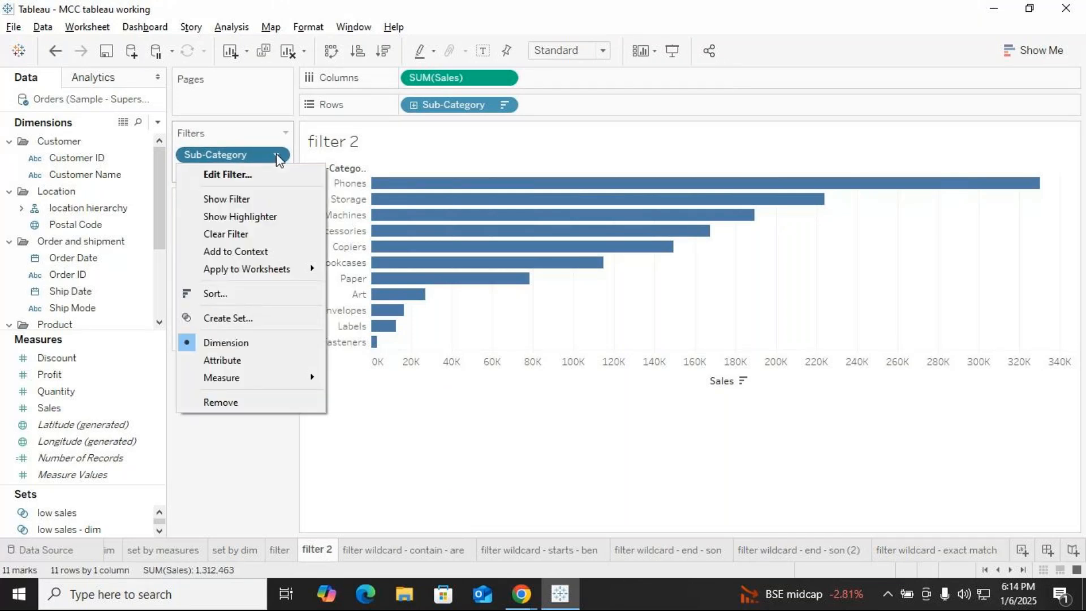
pyautogui.click(226, 198)
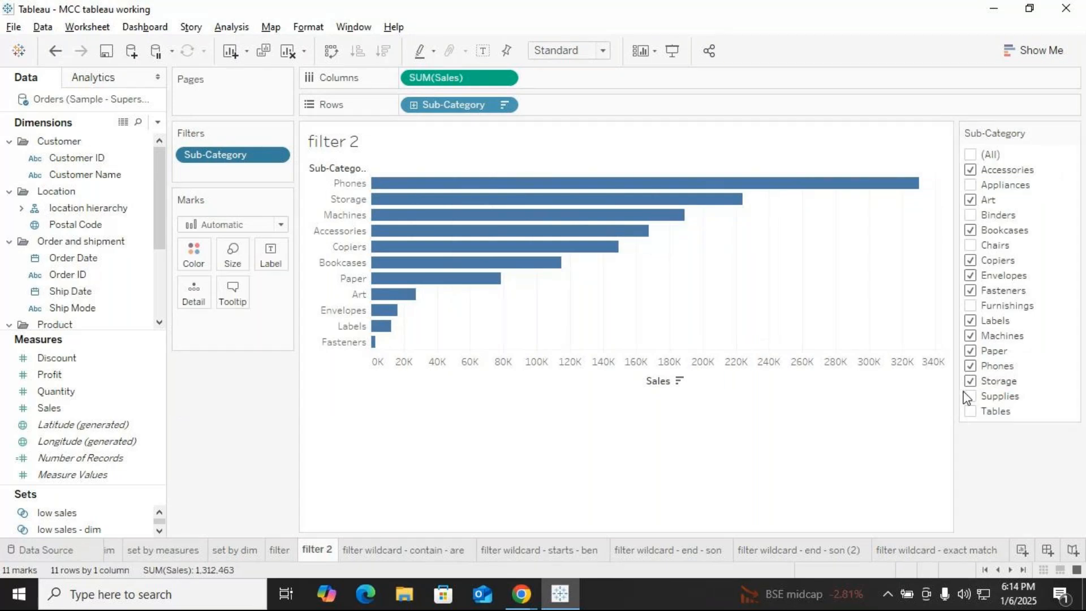
pyautogui.click(971, 276)
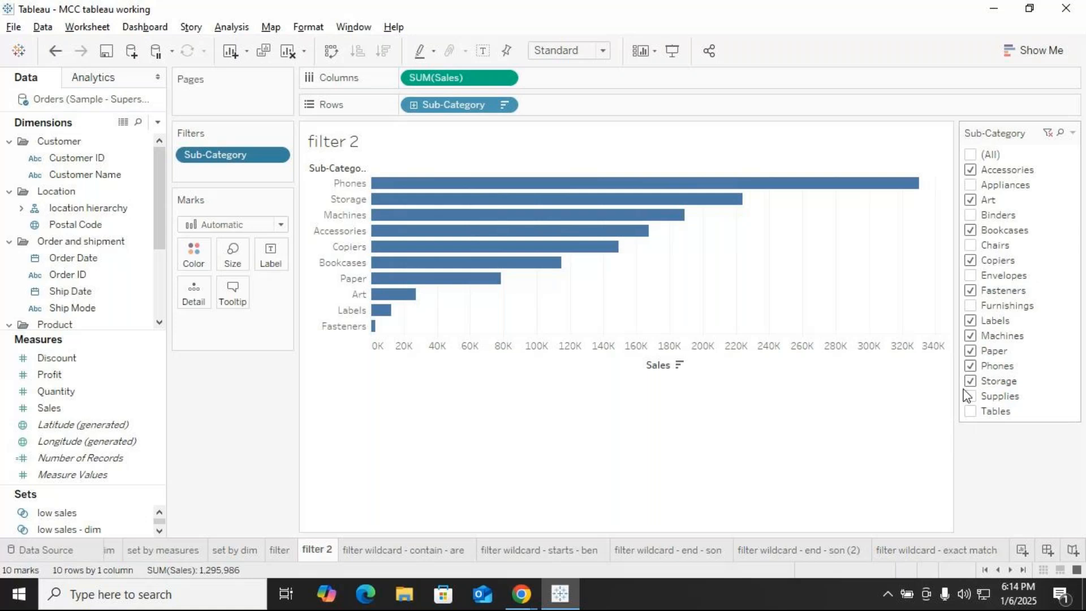
pyautogui.click(971, 368)
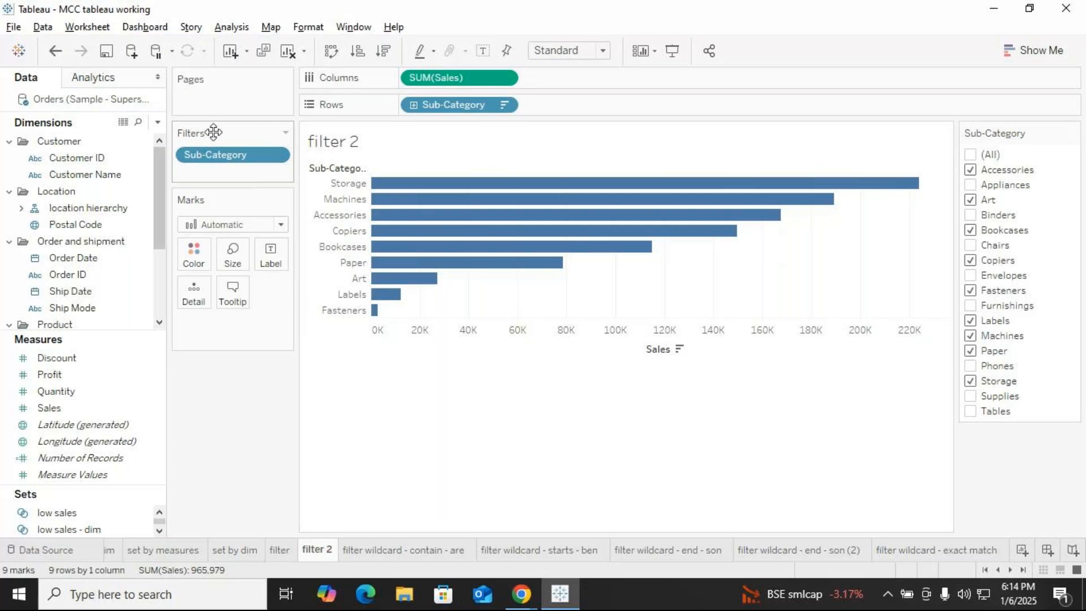
# Review the Customer Name filter's wildcard match value and condition on the "filter wildcard - contain - are" worksheet.
pyautogui.click(423, 547)
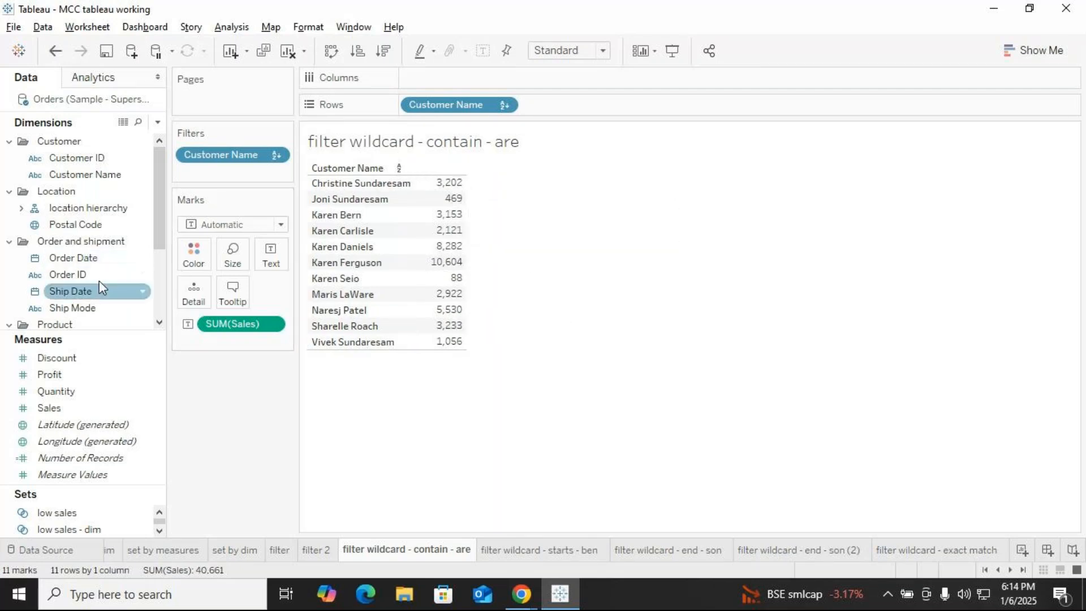
pyautogui.click(279, 158)
pyautogui.click(236, 177)
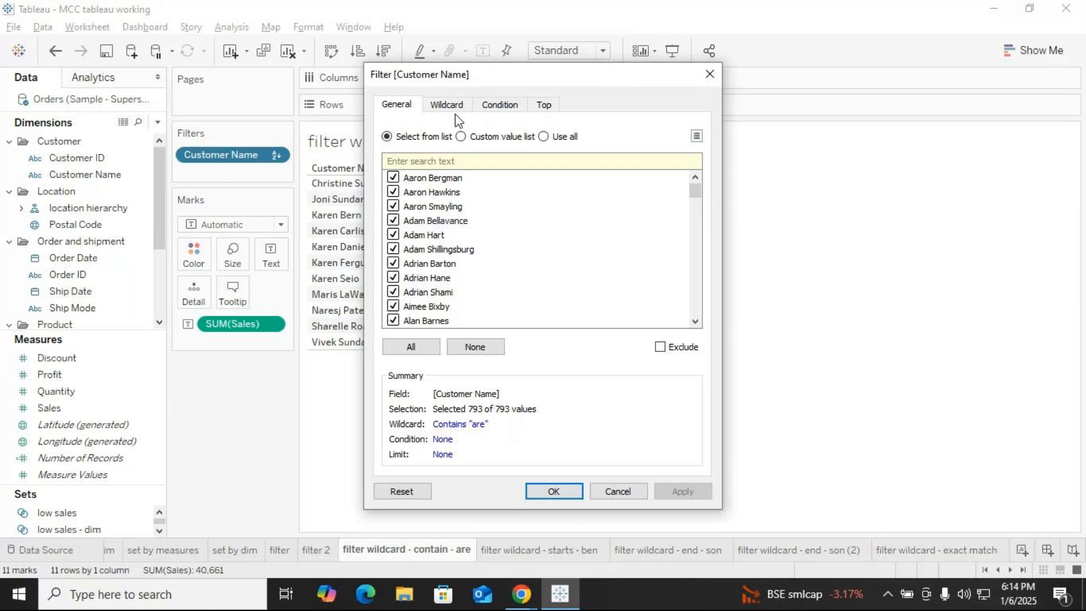
pyautogui.click(447, 108)
pyautogui.click(415, 146)
pyautogui.moveTo(510, 74); pyautogui.dragTo(813, 68)
pyautogui.doubleClick(686, 141)
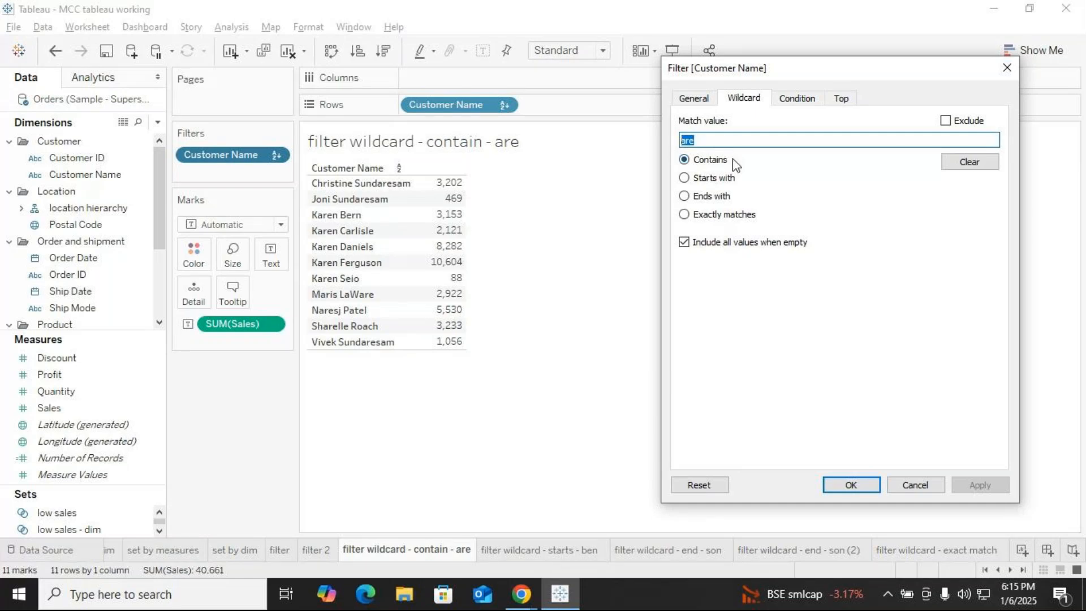
pyautogui.click(850, 486)
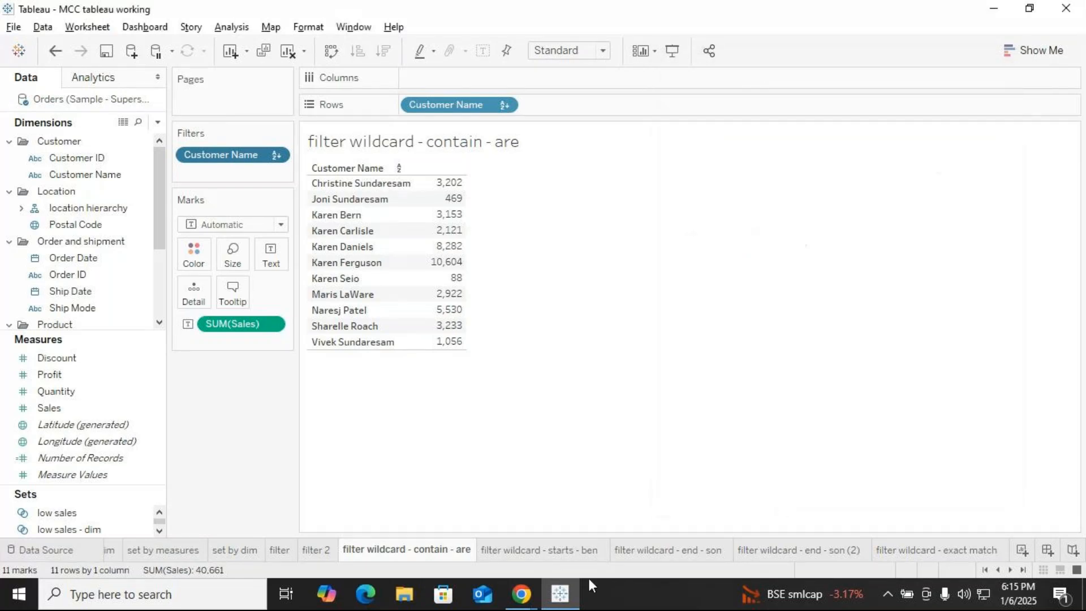
# Review the Customer Name filter's wildcard settings on the "filter wildcard - starts - ben" worksheet against the listed customers.
pyautogui.click(539, 550)
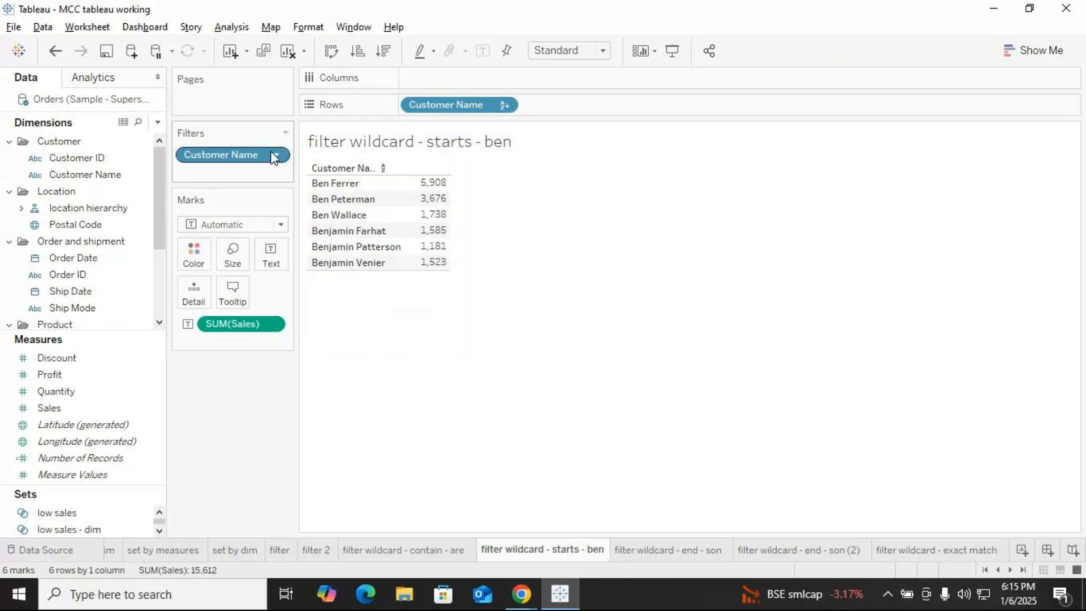
pyautogui.click(276, 155)
pyautogui.click(239, 175)
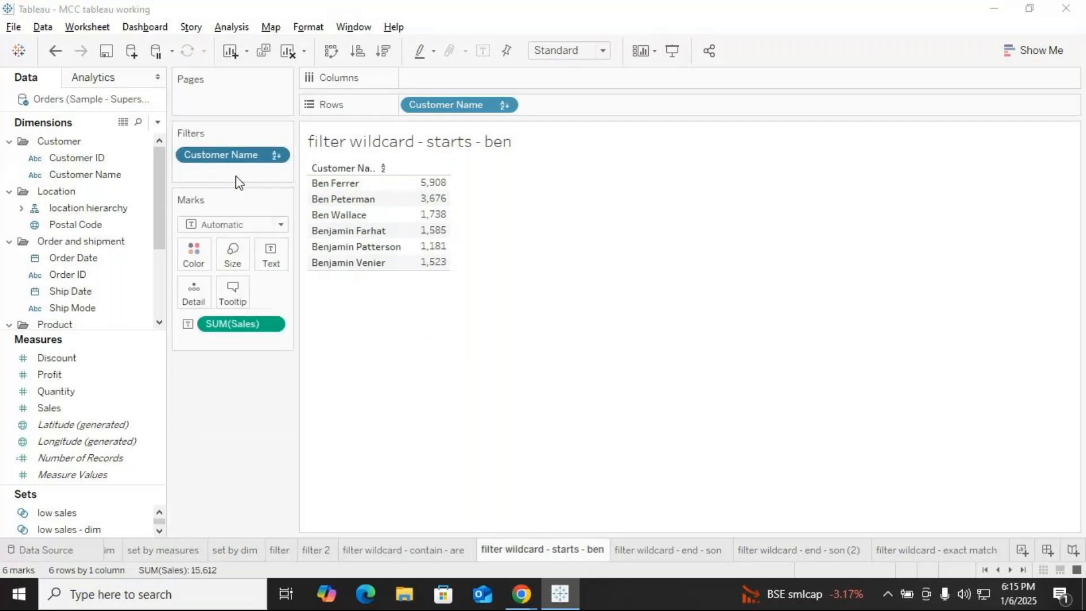
pyautogui.click(447, 104)
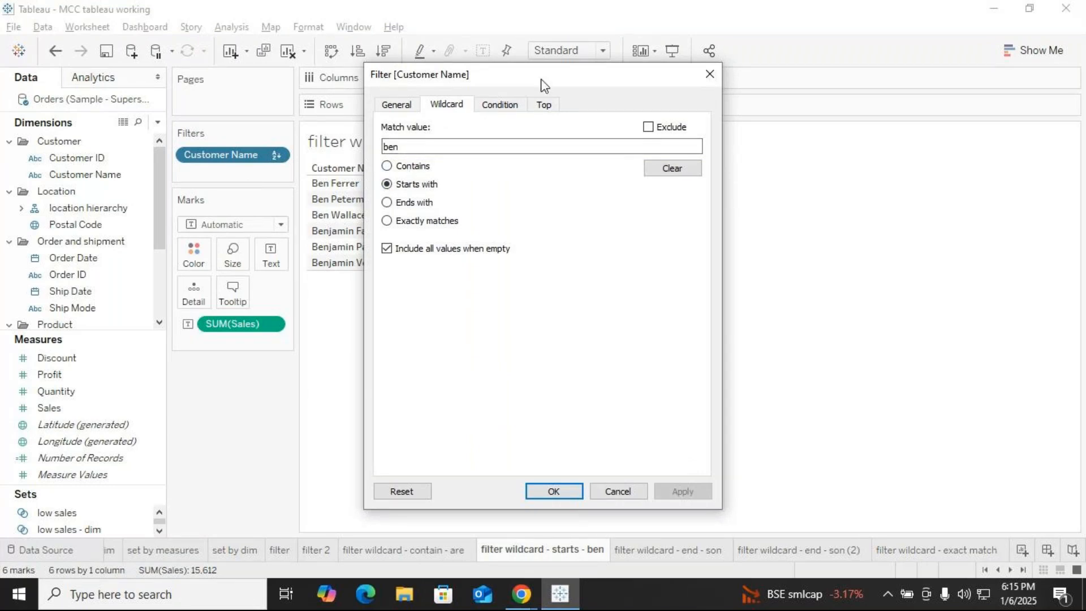
pyautogui.moveTo(541, 75); pyautogui.dragTo(703, 72)
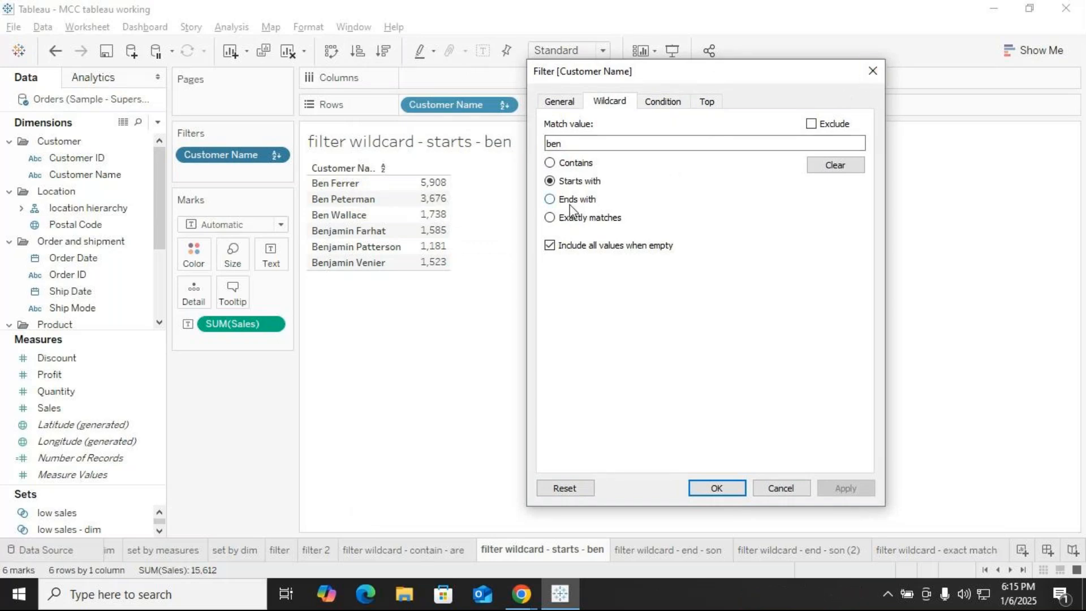
pyautogui.click(873, 71)
# Review the Customer Name filter's wildcard settings on the "filter wildcard - end - son" worksheet beside its results.
pyautogui.click(667, 550)
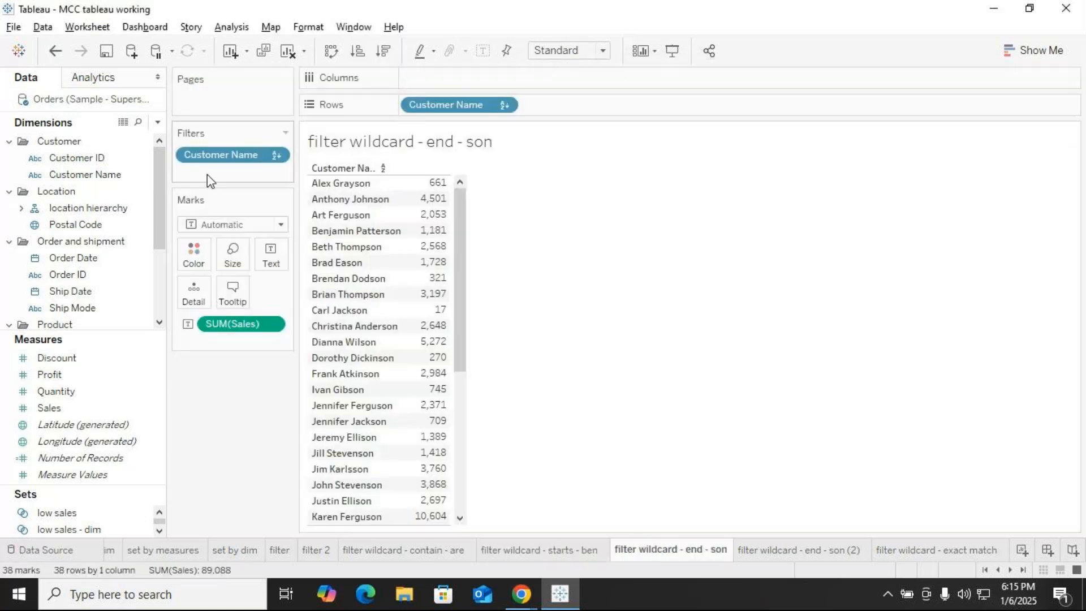
pyautogui.click(282, 160)
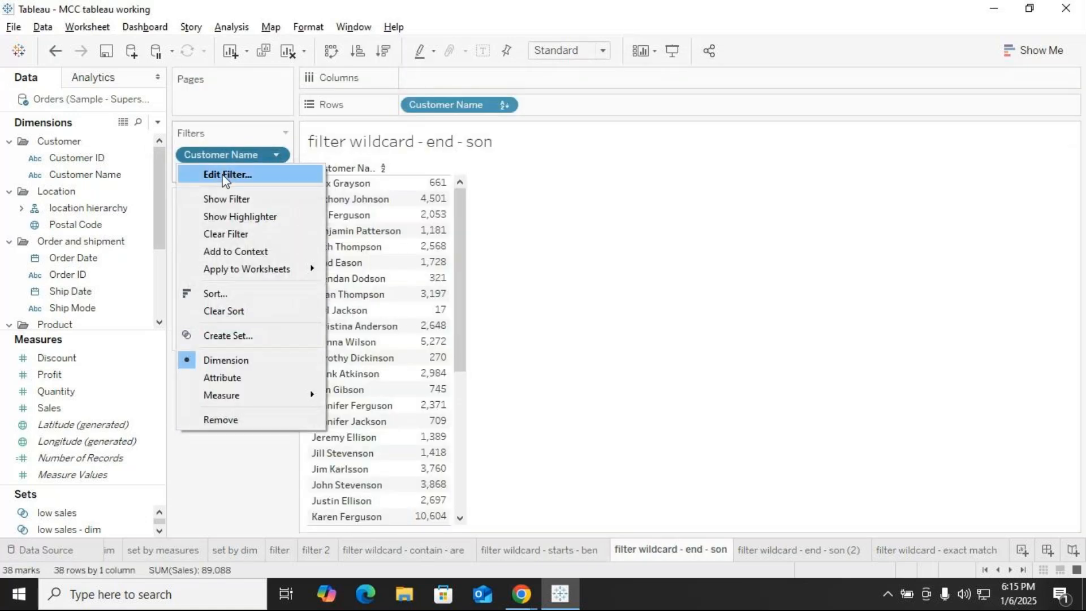
pyautogui.click(552, 226)
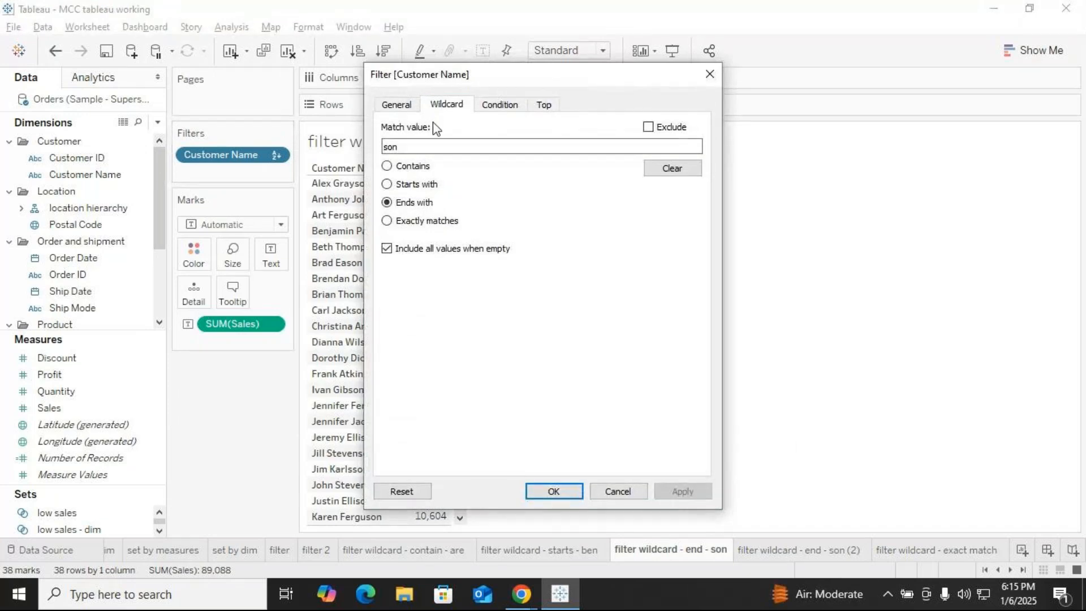
pyautogui.moveTo(586, 74); pyautogui.dragTo(936, 74)
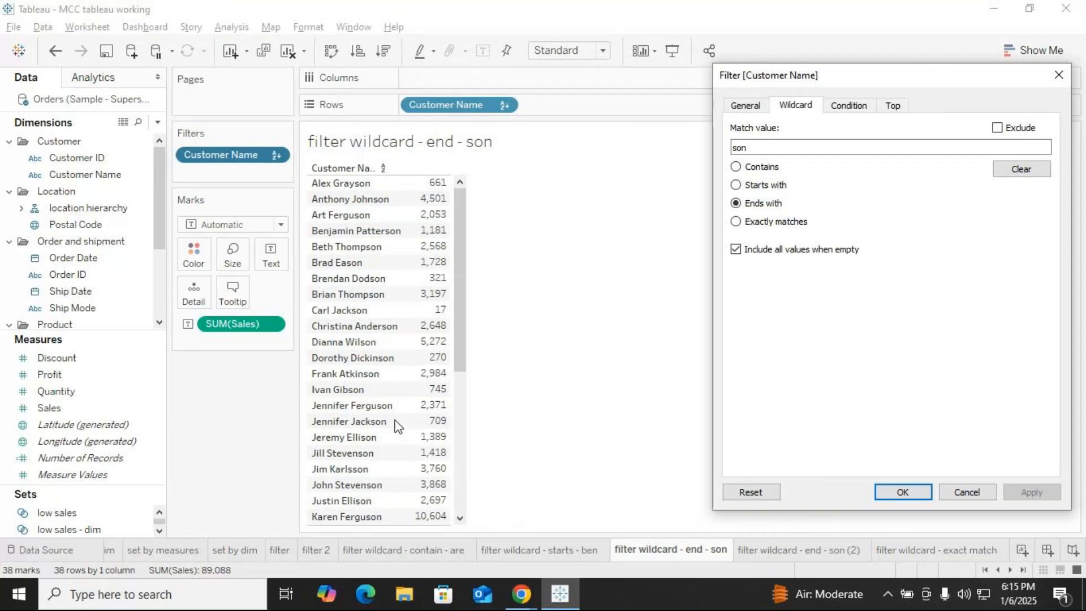
pyautogui.click(1057, 80)
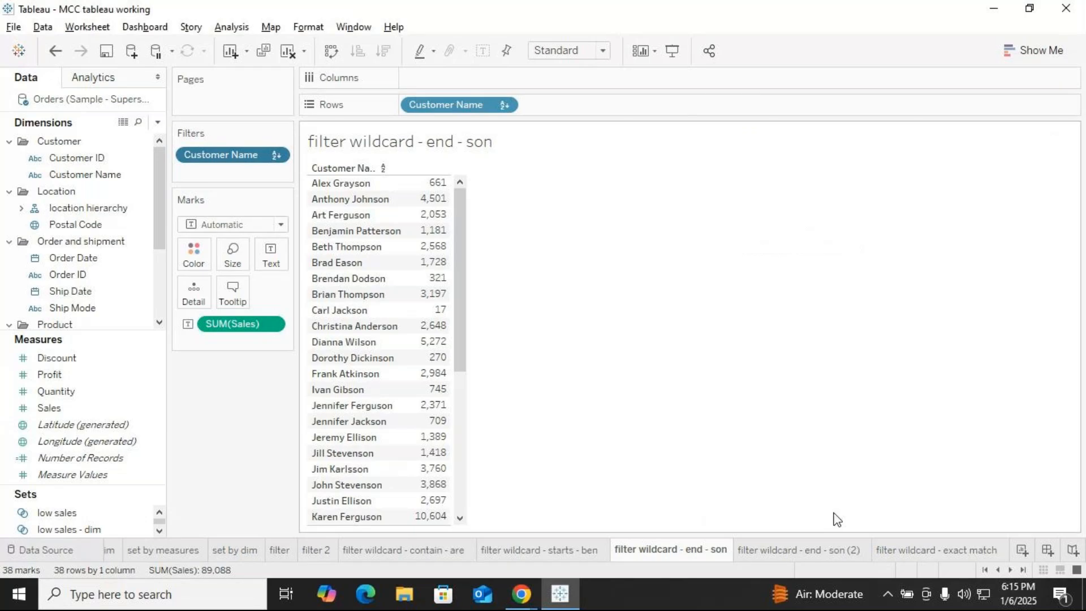
# Compare the "filter wildcard - end - son (2)" worksheet with "filter wildcard - end - son".
pyautogui.click(822, 553)
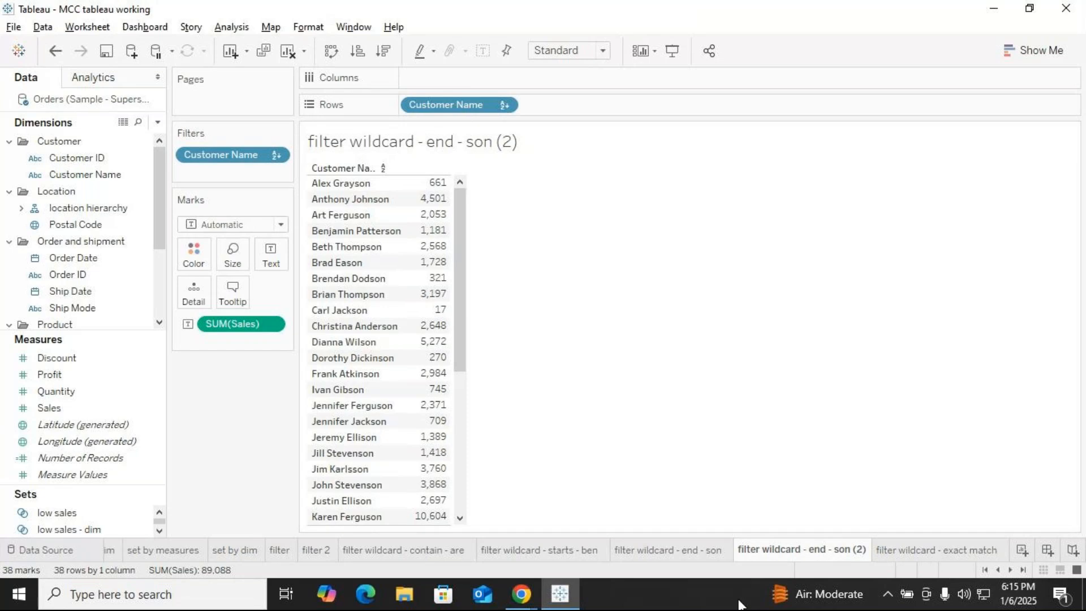
pyautogui.click(678, 555)
pyautogui.click(798, 551)
# Review the Customer Name filter's wildcard match value and condition on the "filter wildcard - exact match" worksheet.
pyautogui.click(907, 551)
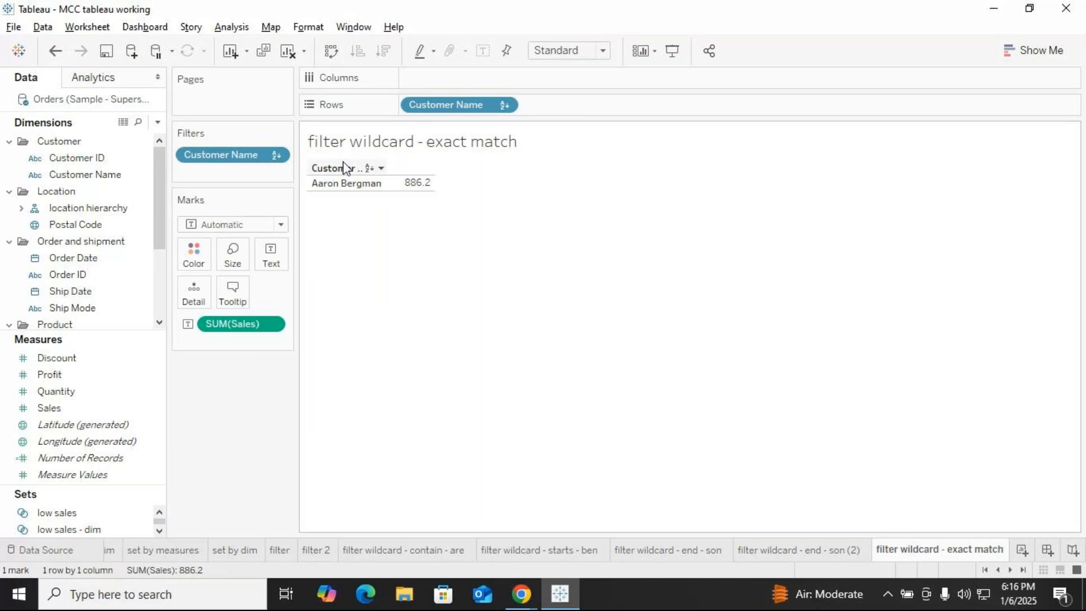
pyautogui.click(277, 155)
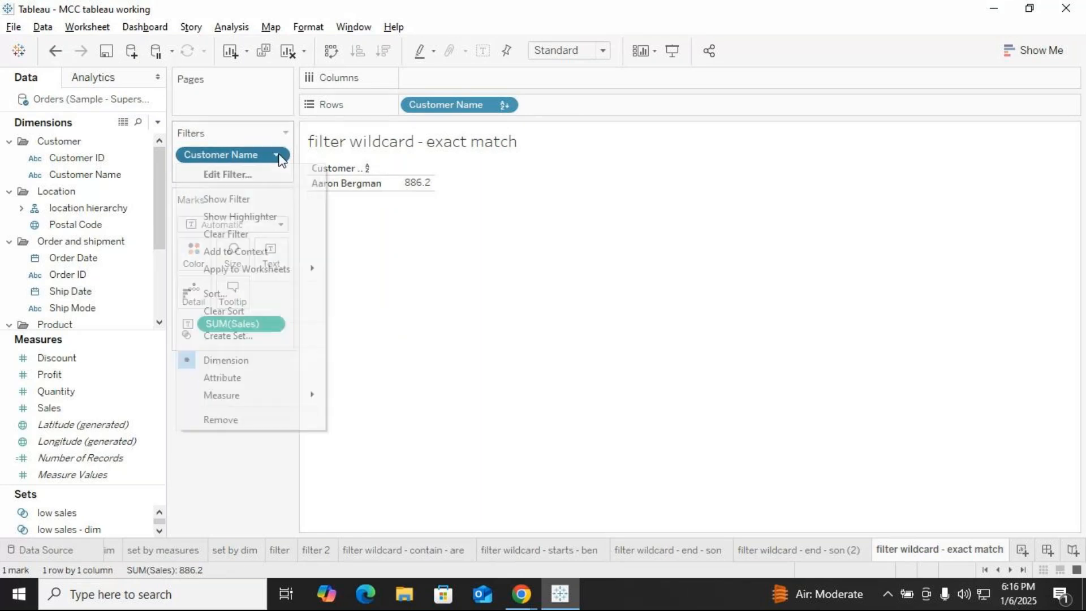
pyautogui.click(226, 175)
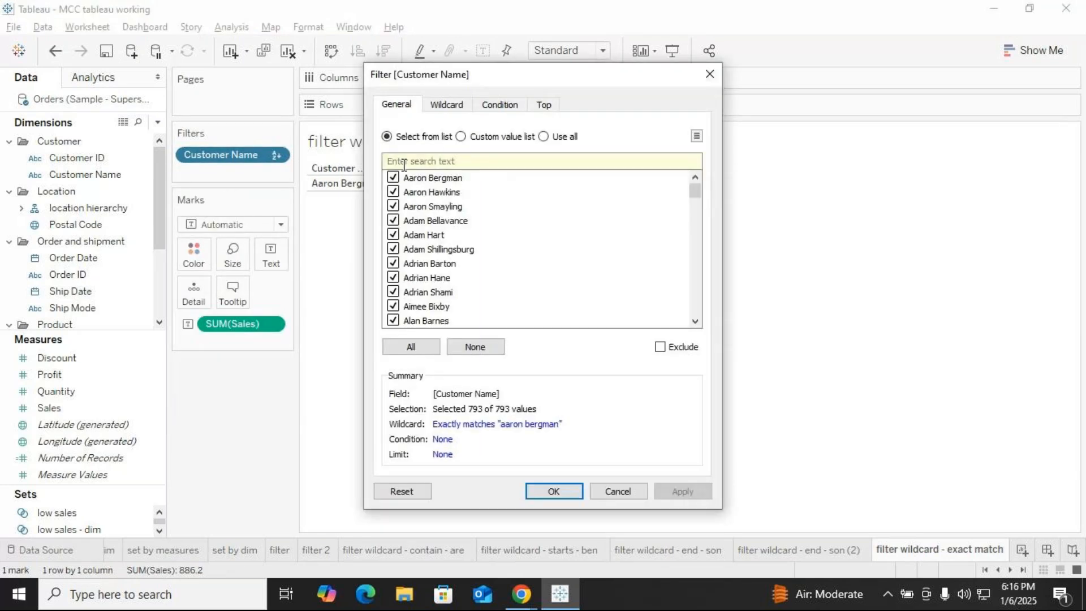
pyautogui.click(446, 105)
pyautogui.moveTo(451, 147); pyautogui.dragTo(371, 142)
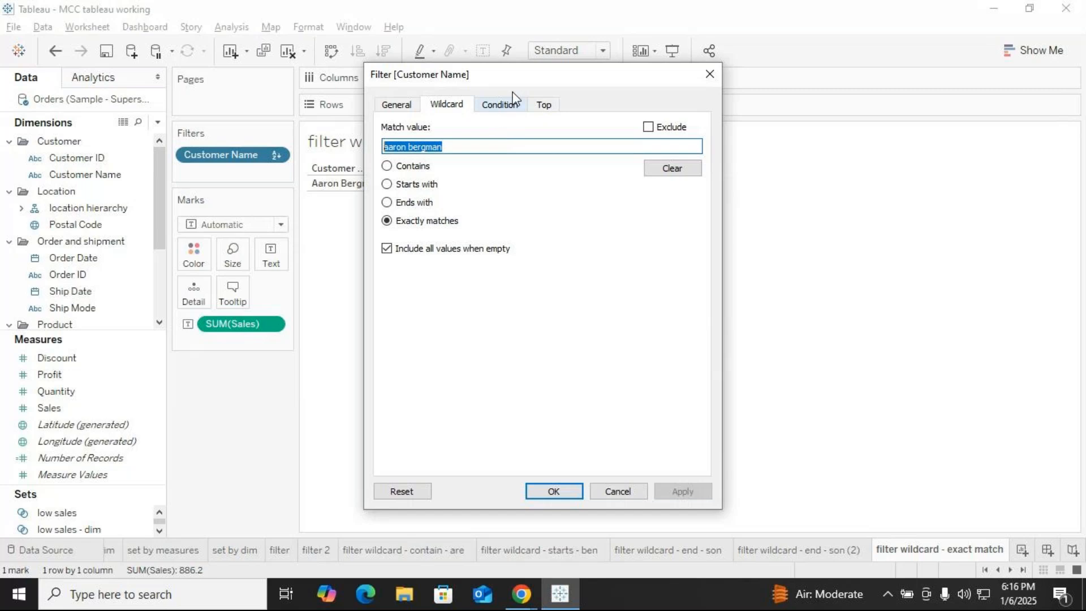
pyautogui.moveTo(524, 75); pyautogui.dragTo(640, 74)
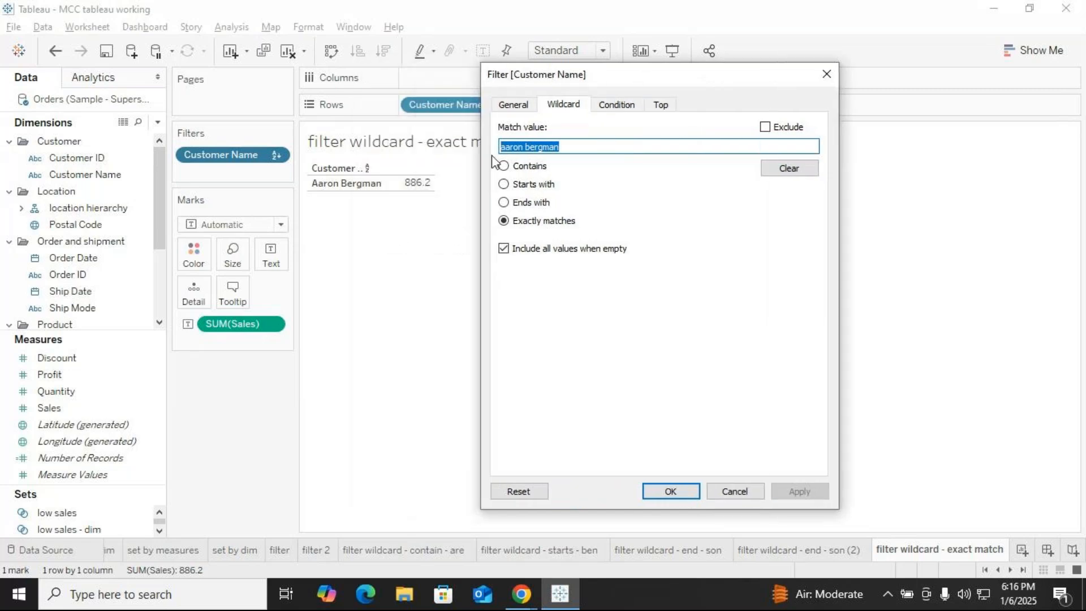
pyautogui.click(825, 73)
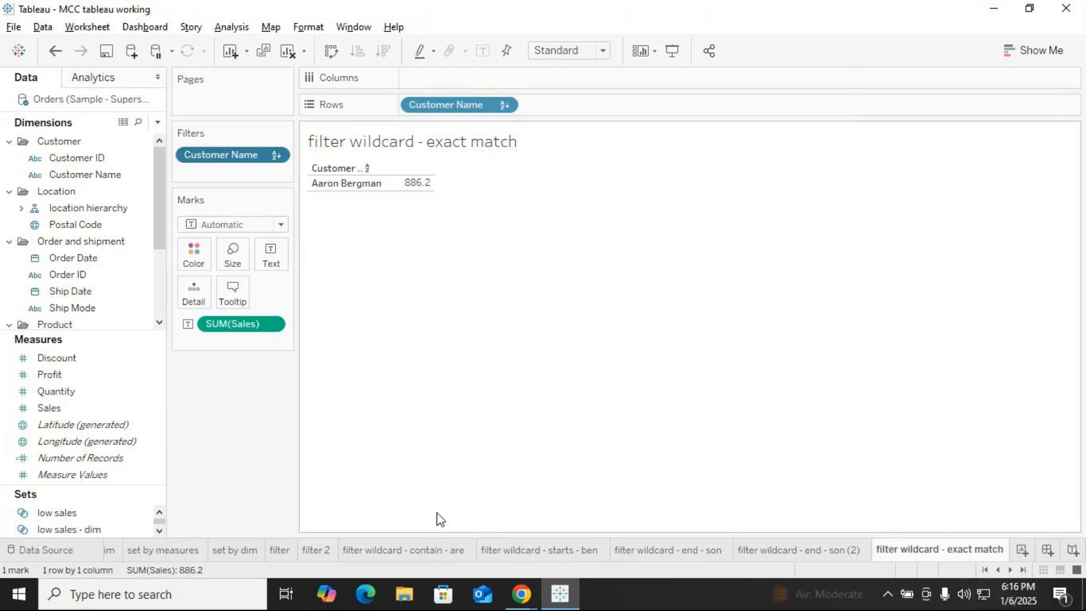
# Create a new worksheet listing Customer Name in rows with Sales as the text values.
pyautogui.click(1022, 548)
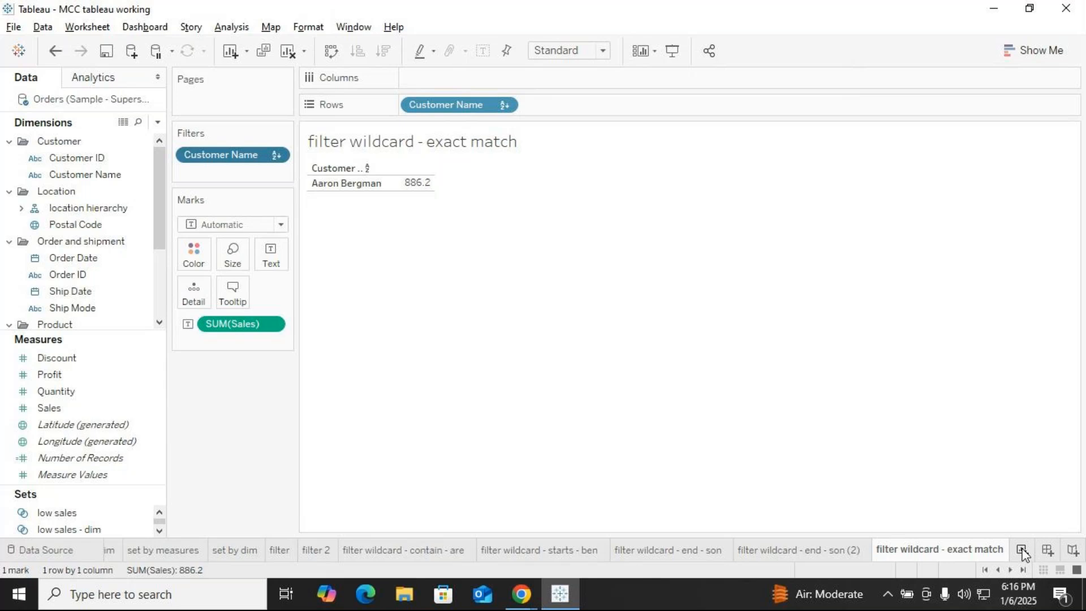
pyautogui.moveTo(85, 175); pyautogui.dragTo(439, 104)
pyautogui.moveTo(74, 407); pyautogui.dragTo(448, 293)
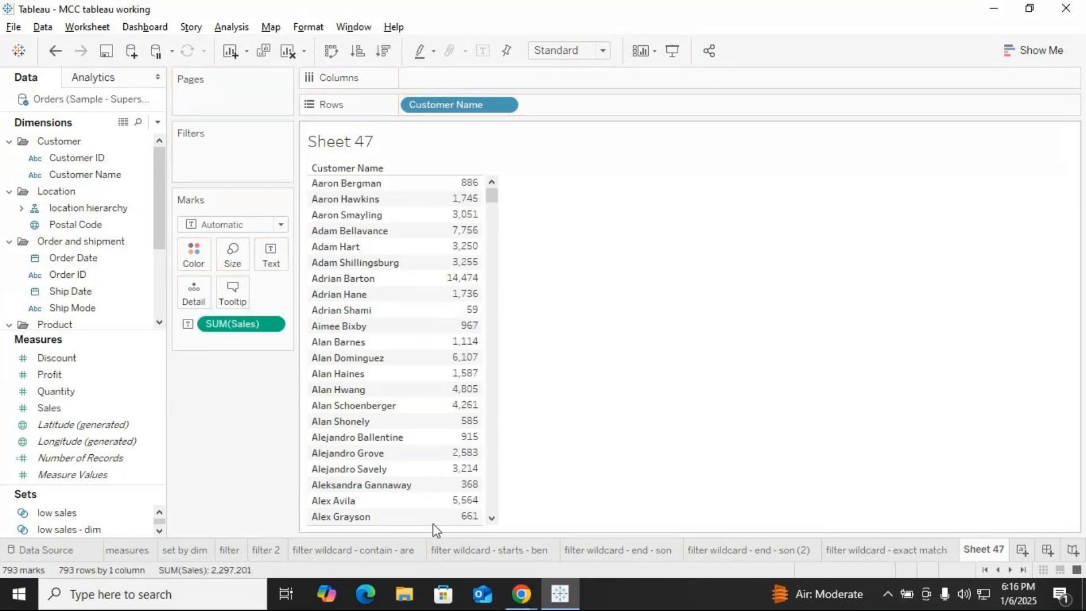
# Filter Customer Name with a by-field condition that the sum of Sales is >= 15000, and apply it.
pyautogui.moveTo(76, 163); pyautogui.dragTo(229, 159)
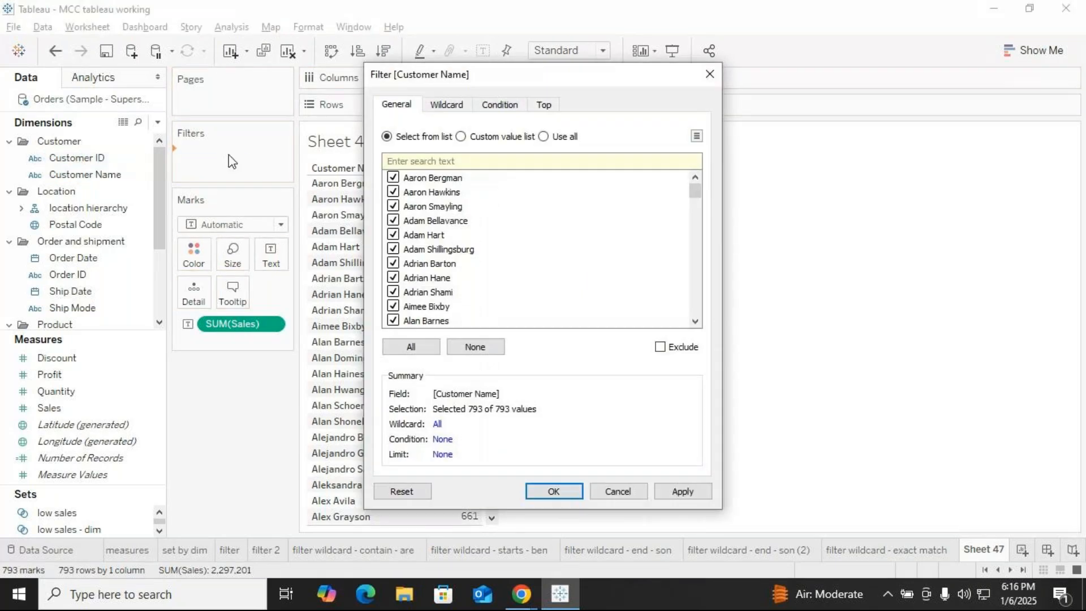
pyautogui.click(439, 106)
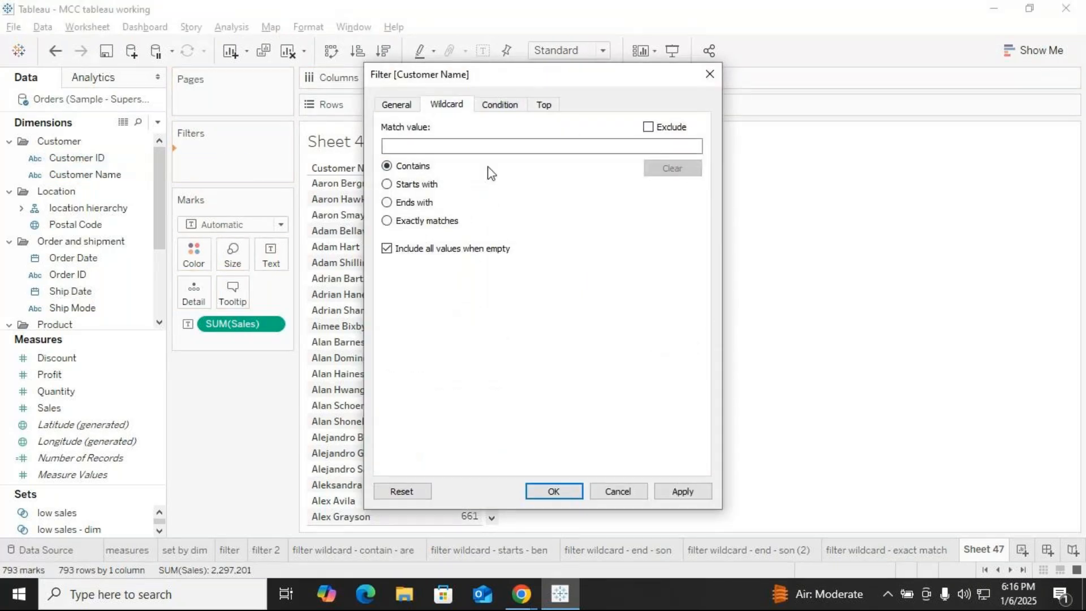
pyautogui.click(500, 104)
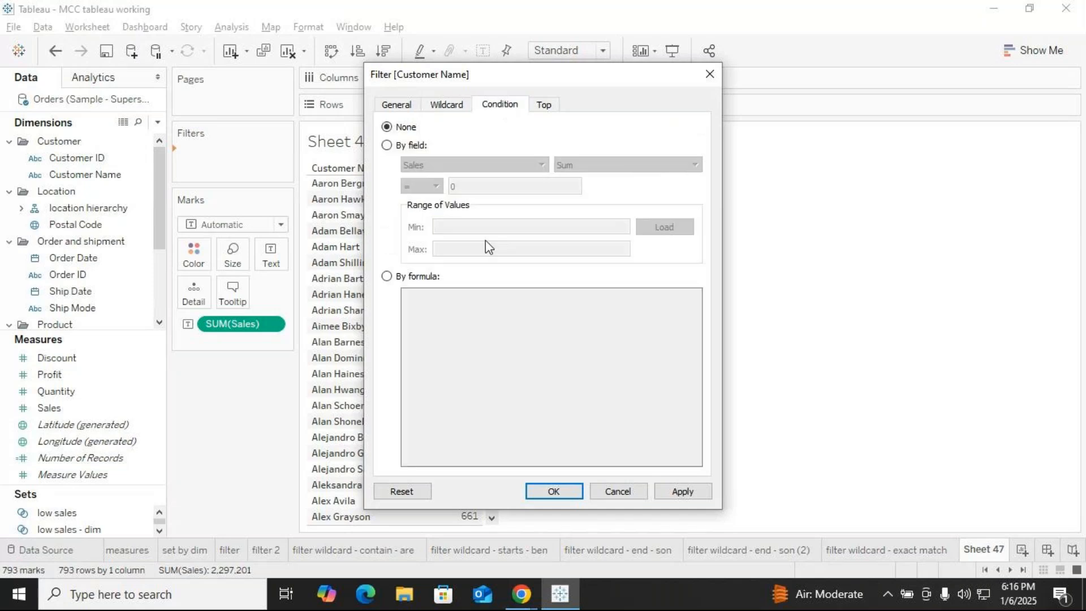
pyautogui.click(386, 145)
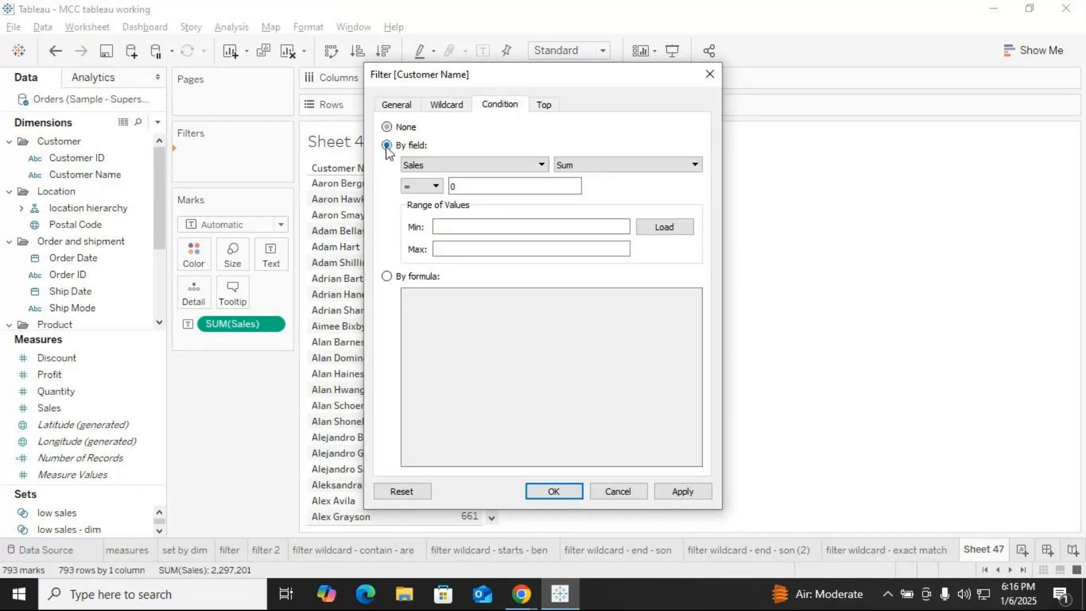
pyautogui.click(441, 188)
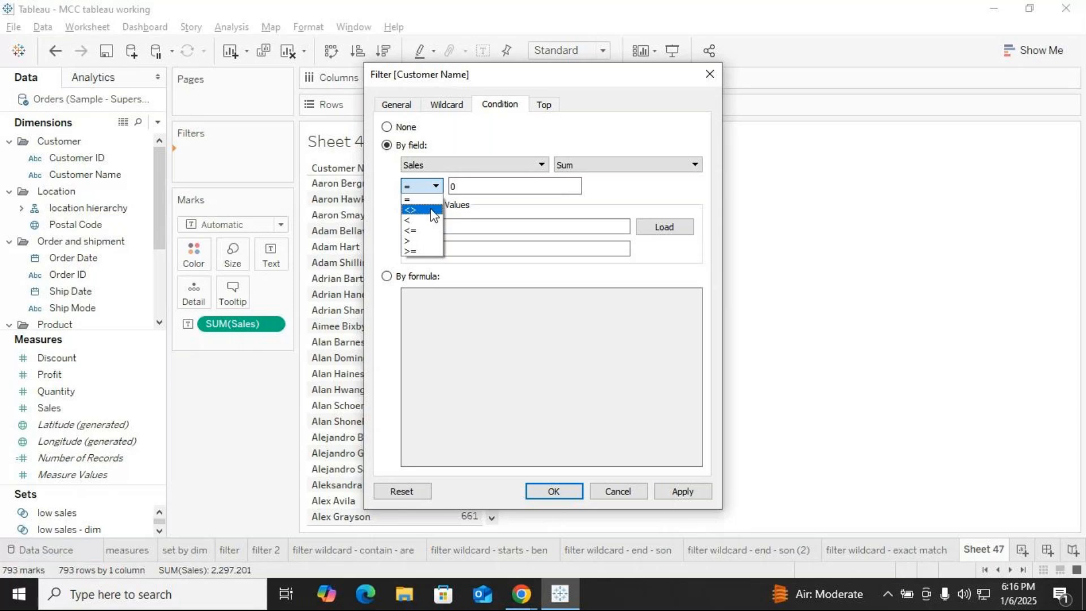
pyautogui.click(421, 252)
pyautogui.click(480, 187)
pyautogui.moveTo(484, 75); pyautogui.dragTo(616, 70)
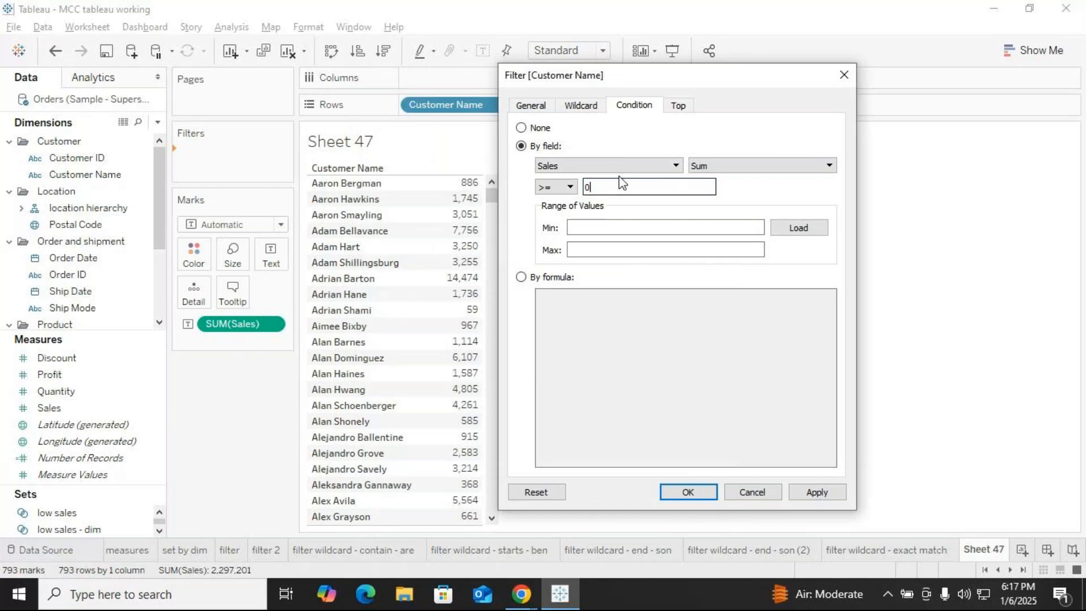
pyautogui.press('BackSpace')
pyautogui.write('15000')
pyautogui.click(818, 492)
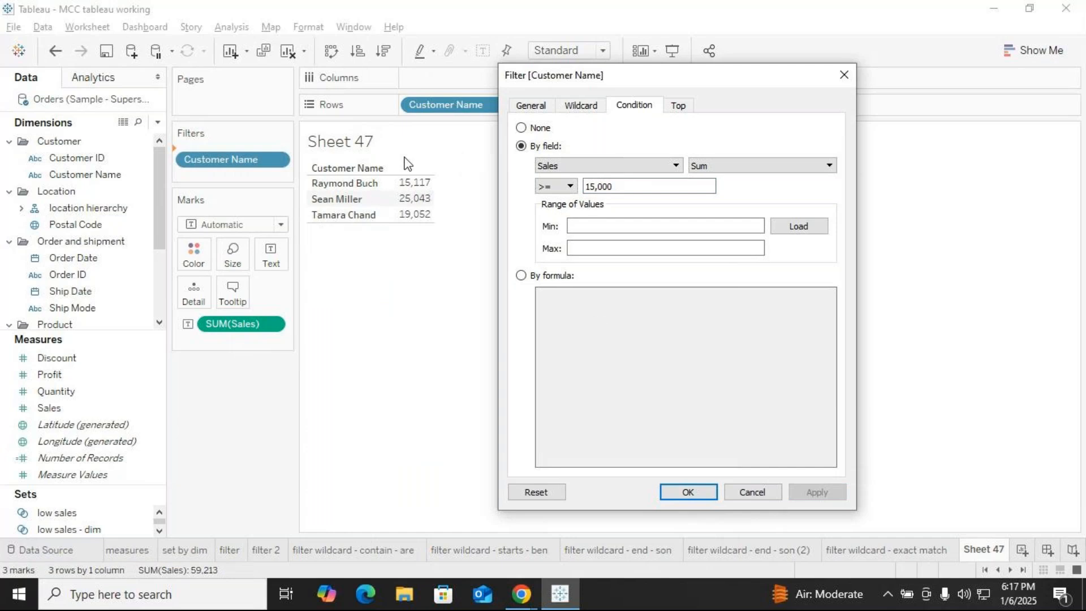
# Set the Customer Name filter's sales condition value to 10000 and accept the filter.
pyautogui.click(596, 186)
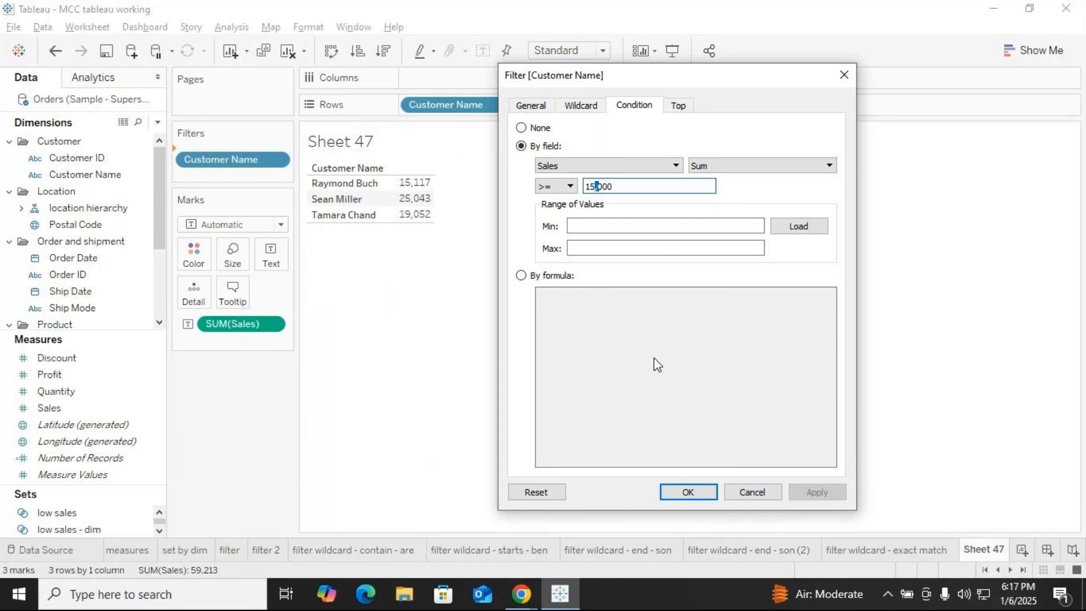
pyautogui.press('BackSpace')
pyautogui.press('BackSpace')
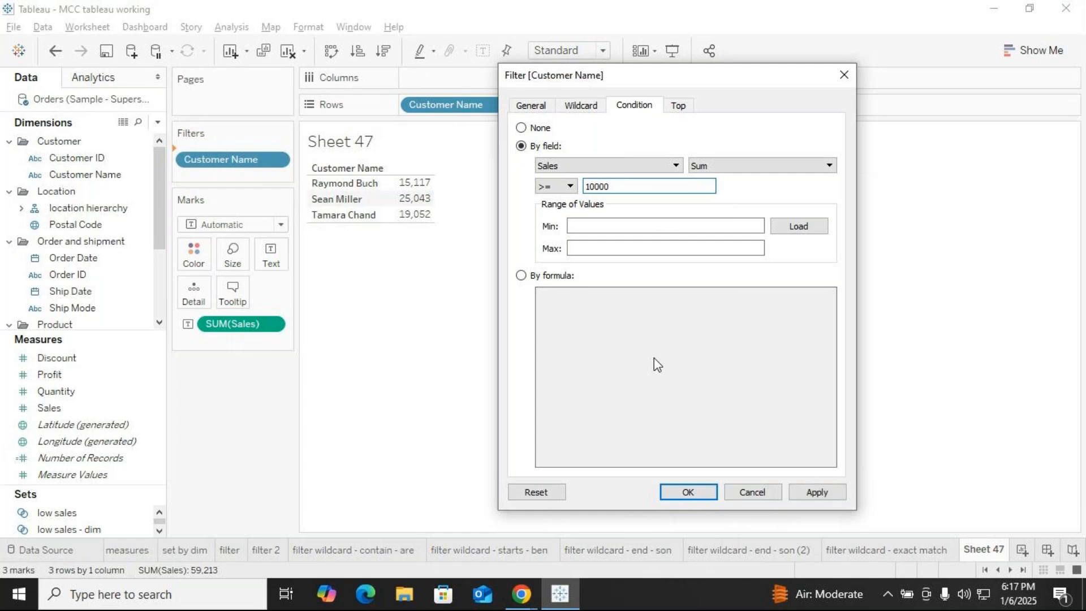
pyautogui.click(814, 493)
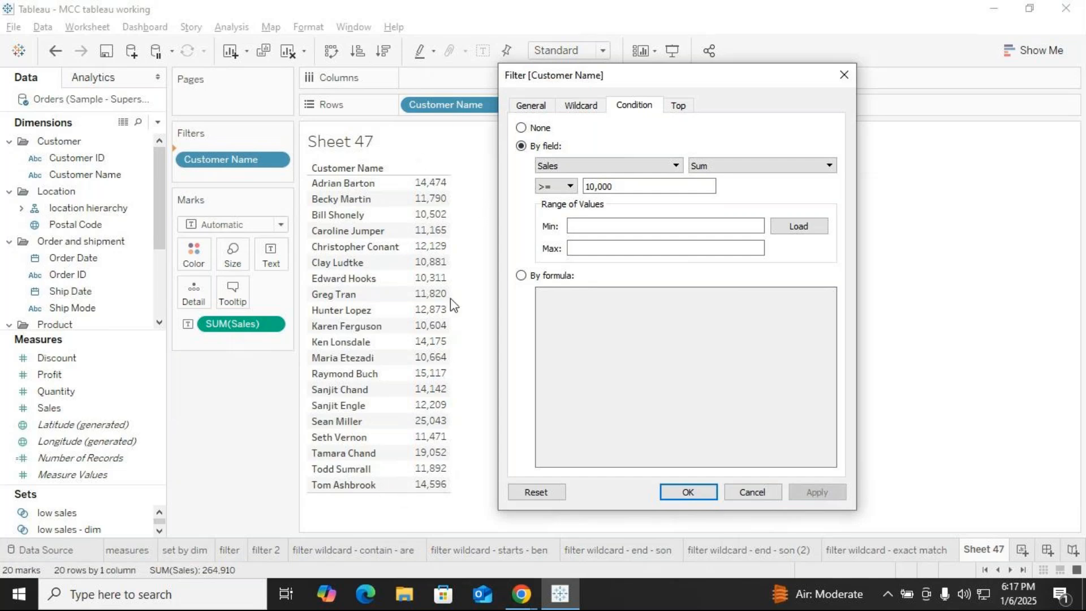
pyautogui.click(689, 492)
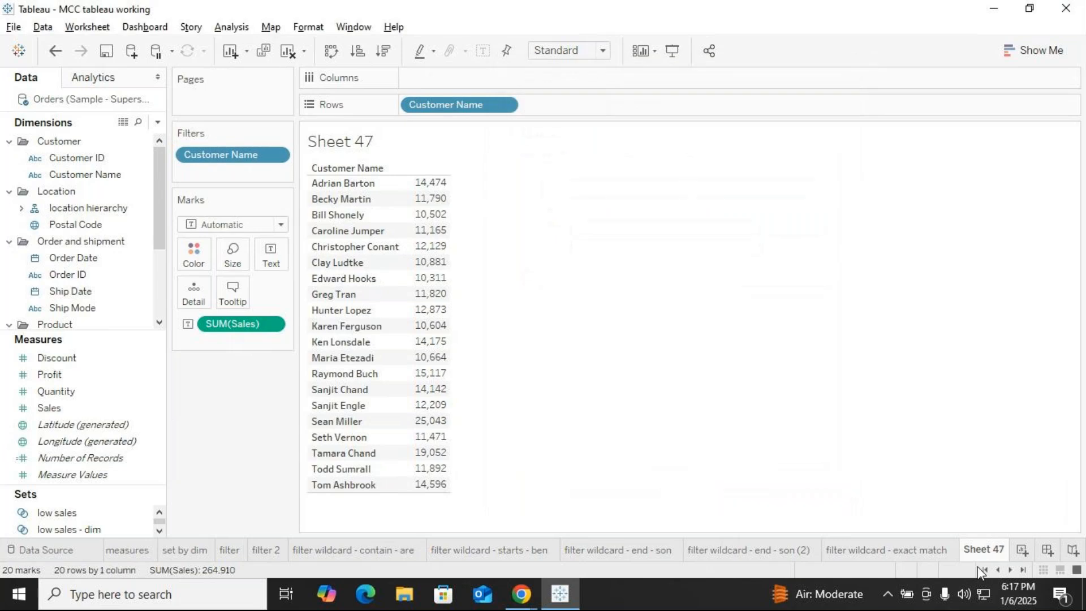
# Rename the Sheet 47 worksheet as "> 10000 sales".
pyautogui.rightClick(984, 557)
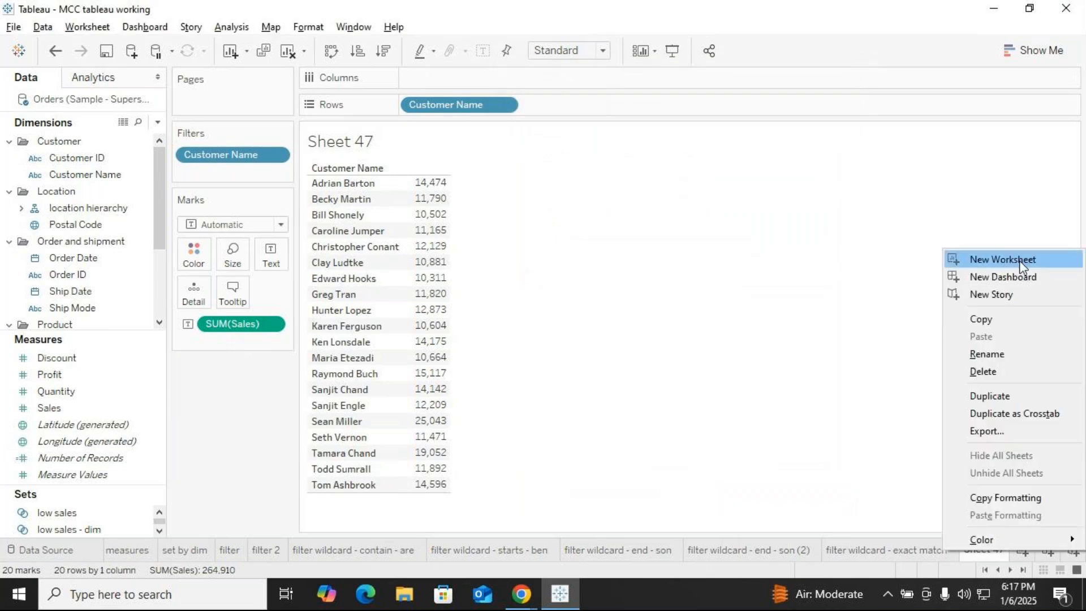
pyautogui.click(985, 355)
pyautogui.write('> 10000 sals')
pyautogui.press('BackSpace')
pyautogui.write('es')
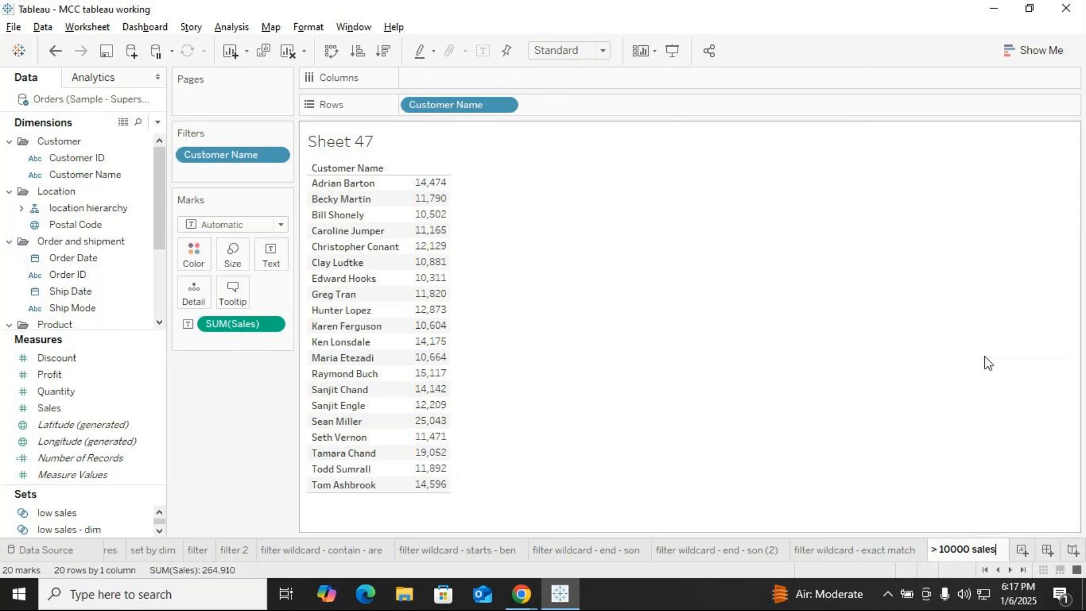
pyautogui.press('Return')
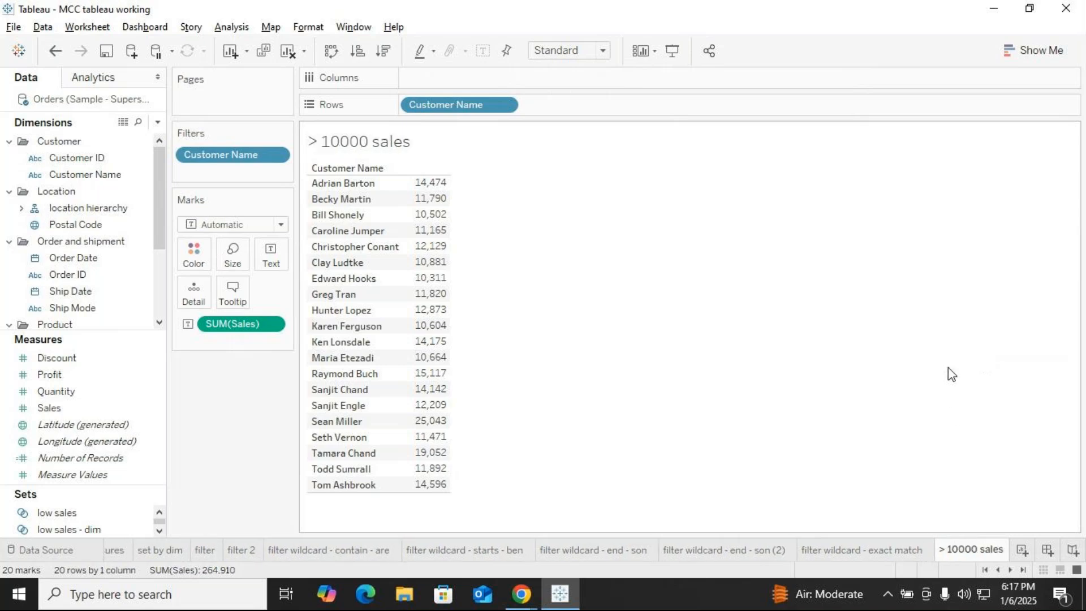
# Add another worksheet with Customer Name in rows and Sales shown as text values.
pyautogui.click(1022, 550)
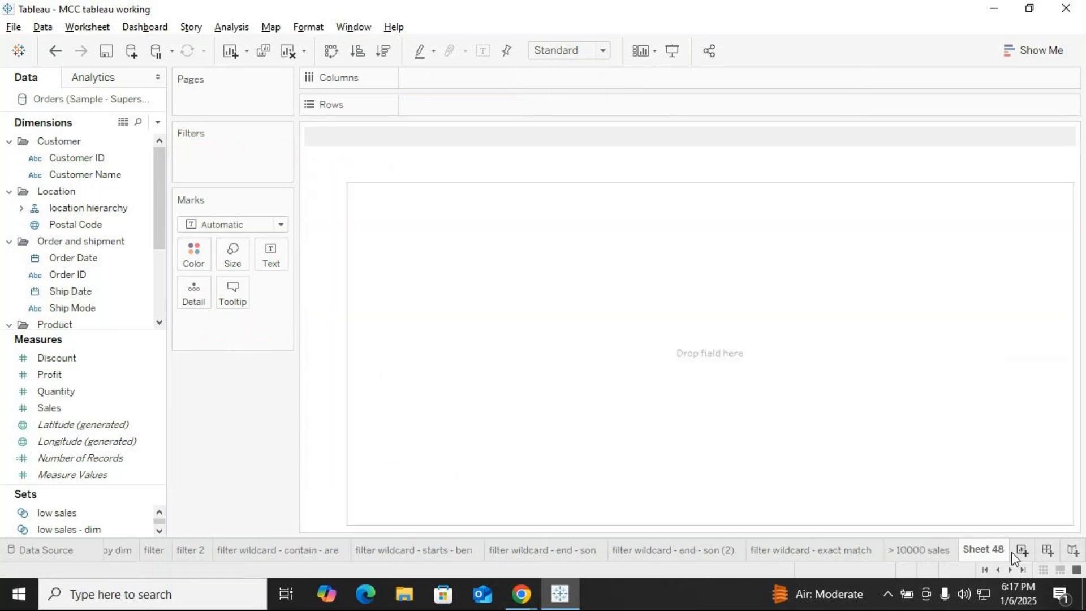
pyautogui.moveTo(80, 173); pyautogui.dragTo(445, 111)
pyautogui.moveTo(49, 407); pyautogui.dragTo(409, 164)
# Filter Customer Name on Sheet 48 by the condition that the sum of Sales is <= 1000, and apply it.
pyautogui.moveTo(85, 174); pyautogui.dragTo(243, 158)
pyautogui.click(504, 108)
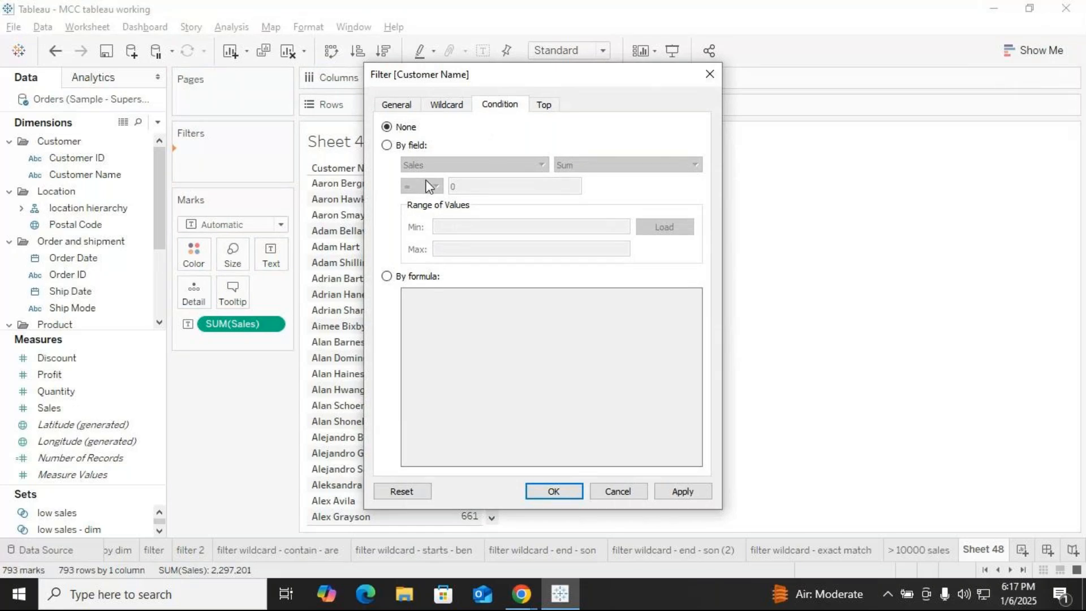
pyautogui.click(386, 145)
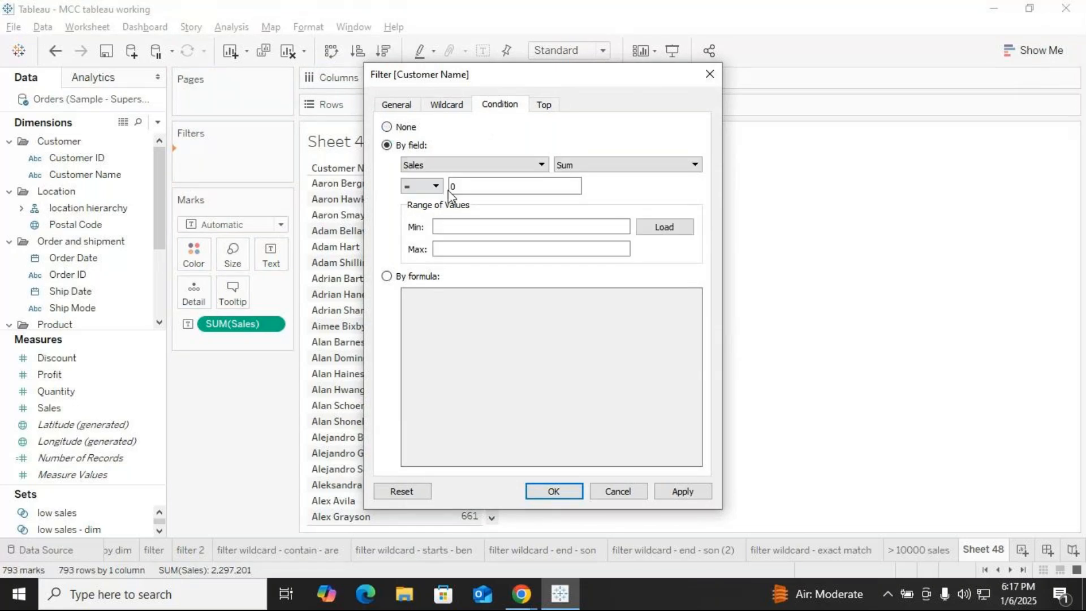
pyautogui.click(436, 187)
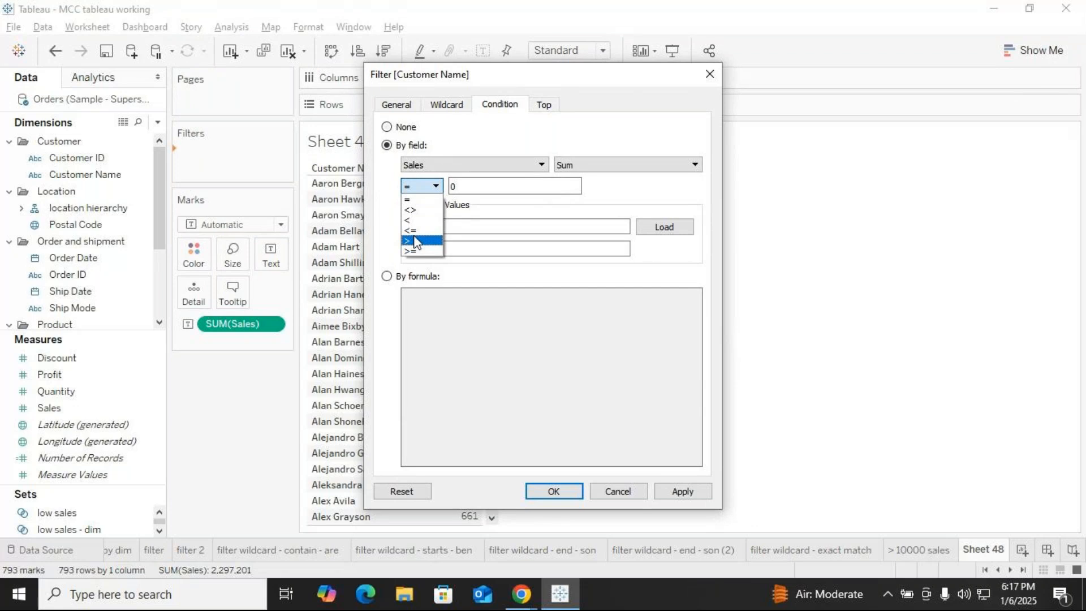
pyautogui.click(414, 241)
pyautogui.click(465, 190)
pyautogui.press('BackSpace')
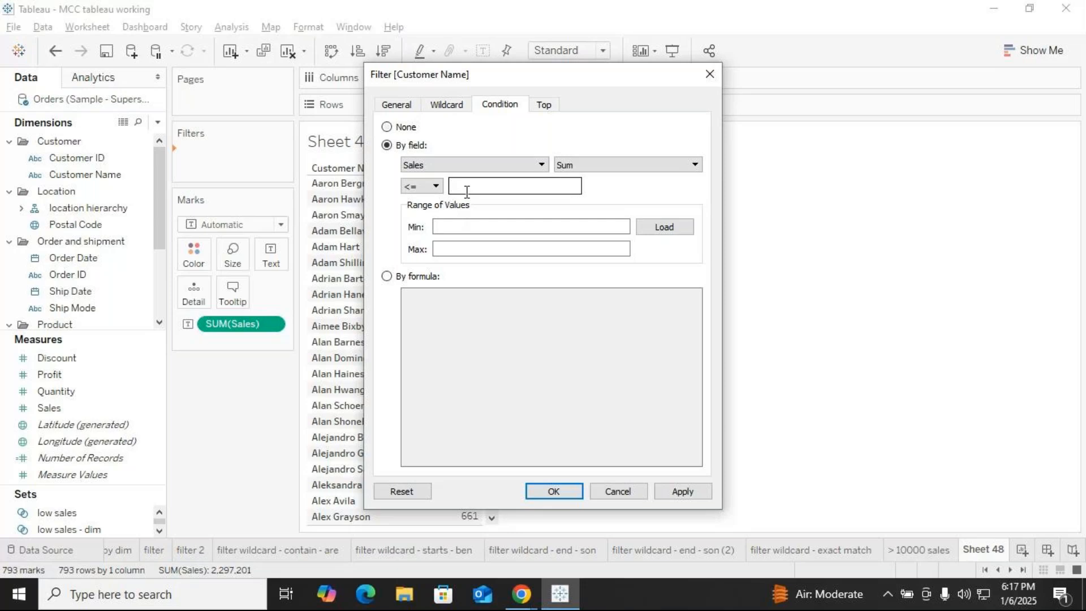
pyautogui.write('1000')
pyautogui.moveTo(567, 80); pyautogui.dragTo(924, 62)
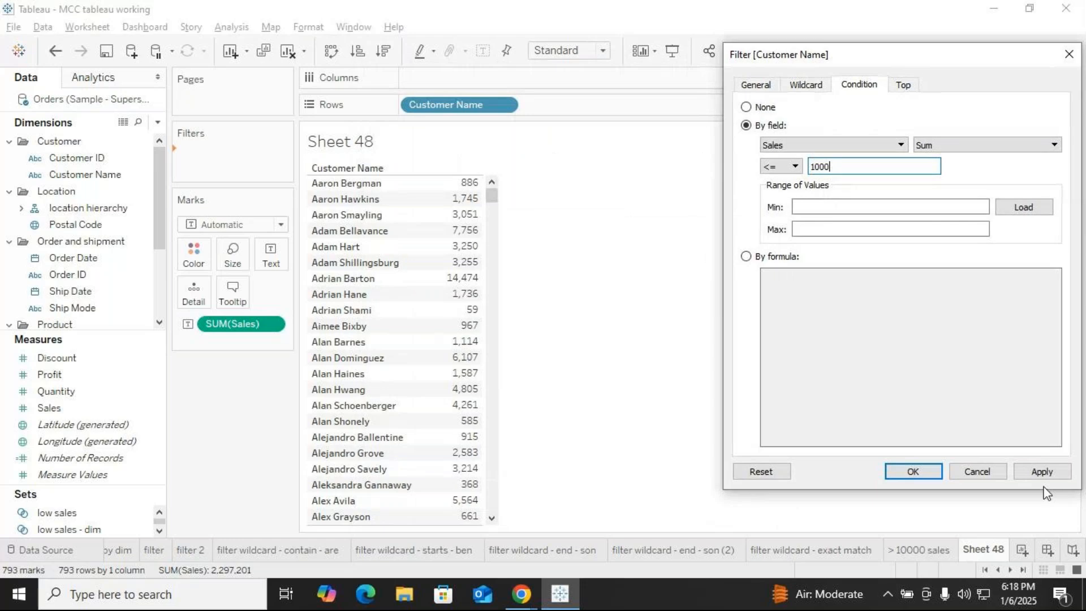
pyautogui.click(1041, 471)
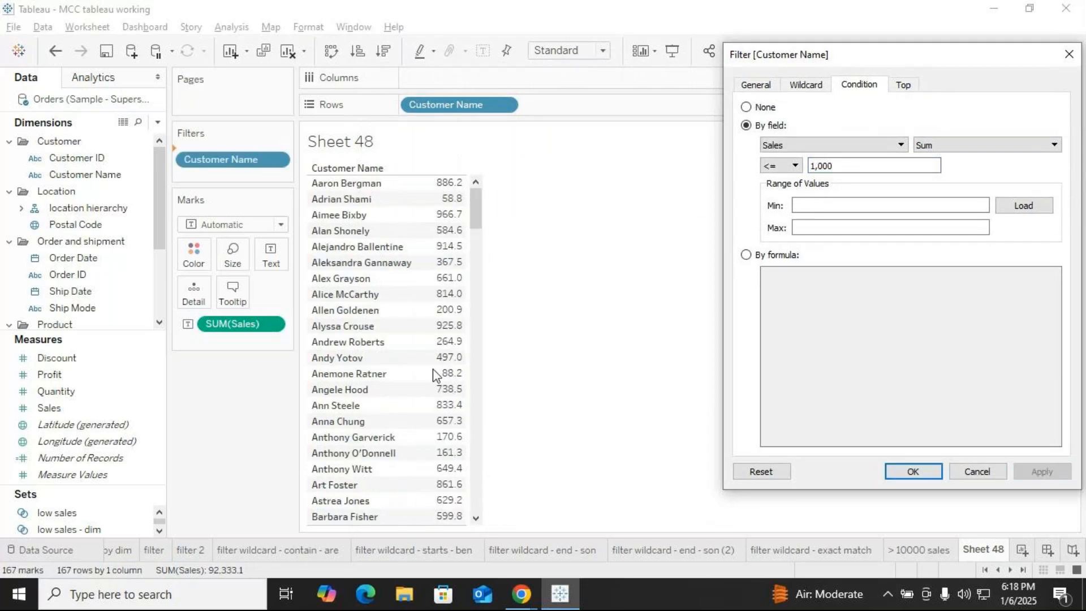
# Set the filter's sales condition value to 500 and apply it to Sheet 48.
pyautogui.moveTo(473, 221); pyautogui.dragTo(481, 512)
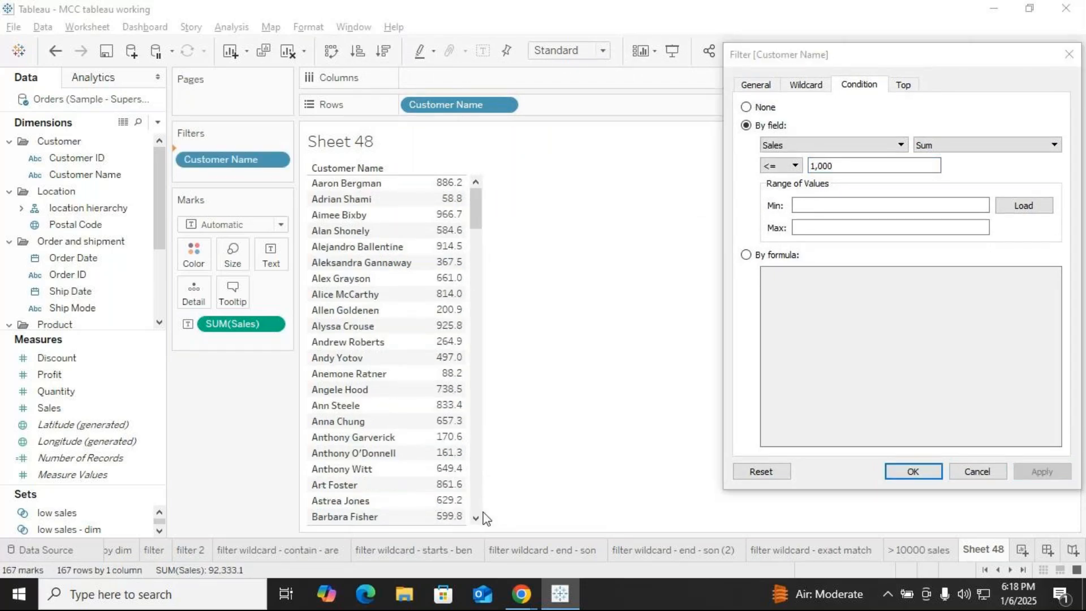
pyautogui.click(851, 170)
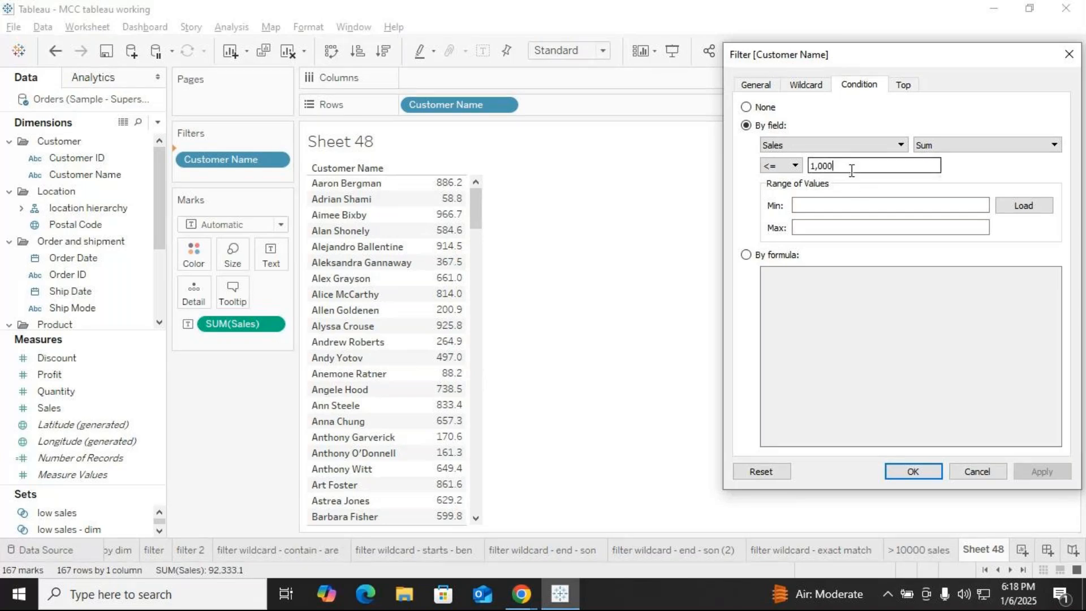
pyautogui.press('BackSpace')
pyautogui.press('BackSpace')
pyautogui.press('BackSpace')
pyautogui.press('BackSpace')
pyautogui.press('BackSpace')
pyautogui.write('500')
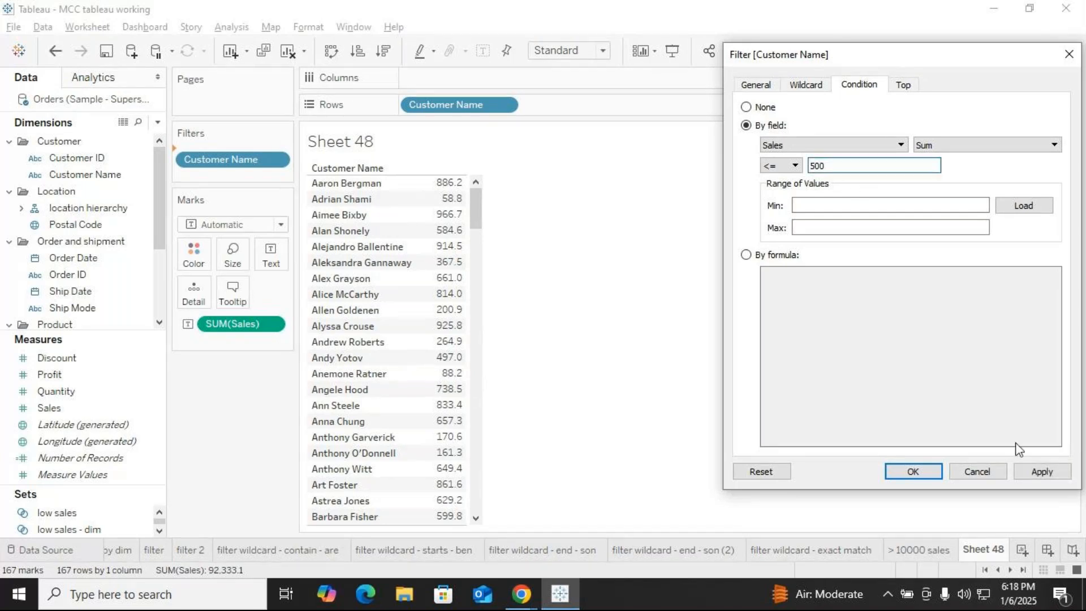
pyautogui.click(1054, 476)
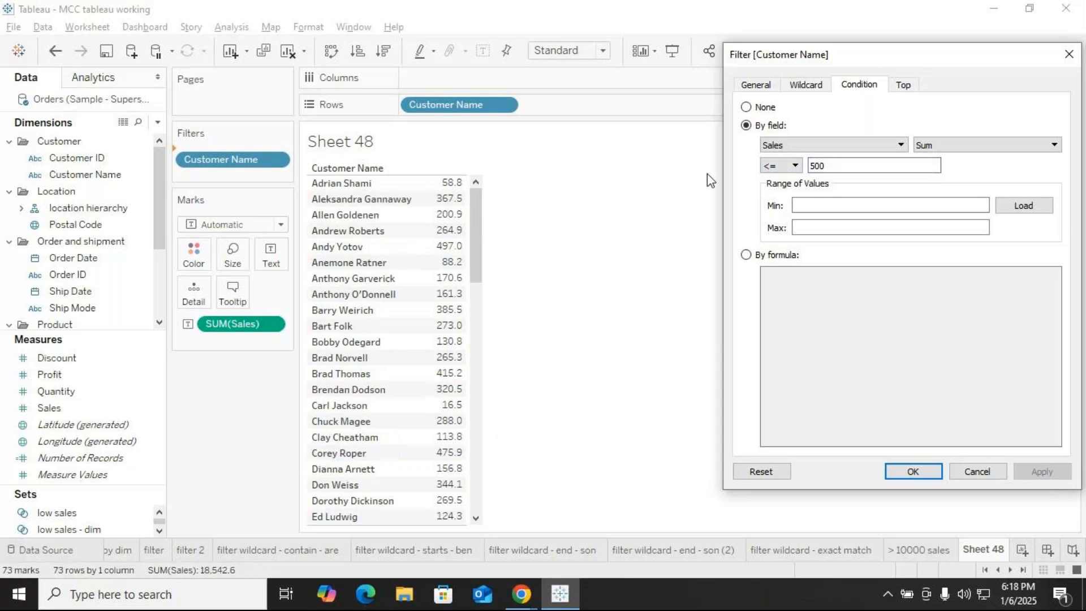
# Set the filter's sales condition value to 300 and apply it to Sheet 48.
pyautogui.doubleClick(856, 166)
pyautogui.press('BackSpace')
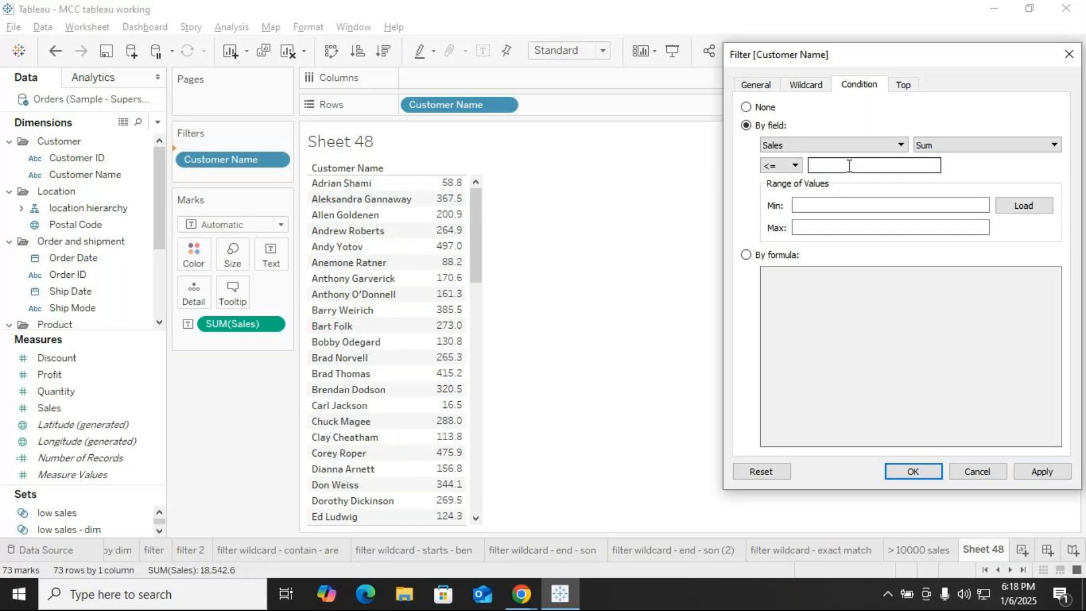
pyautogui.write('300')
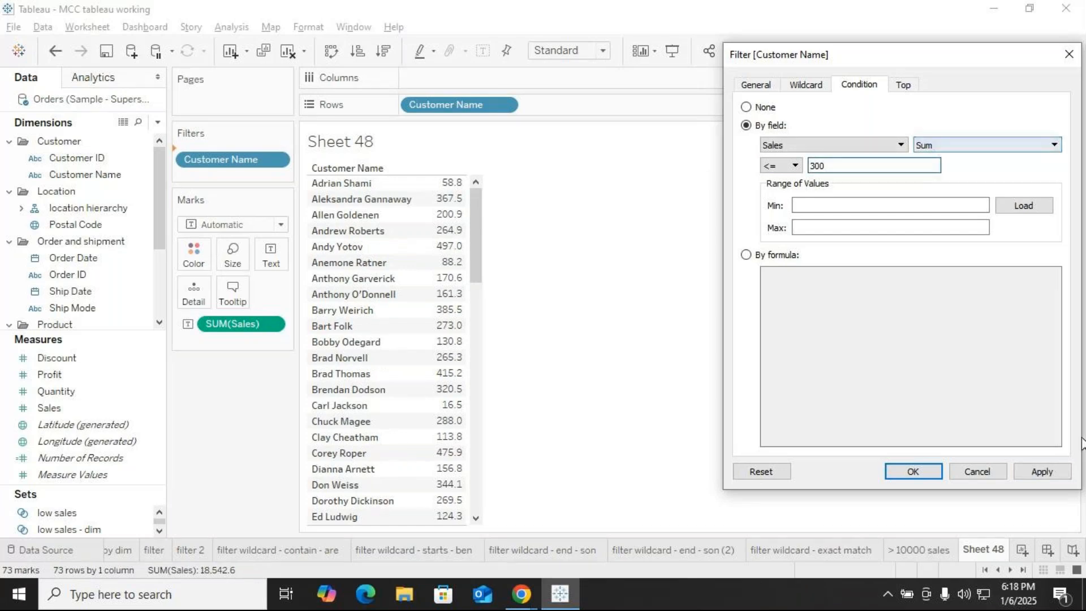
pyautogui.click(1042, 475)
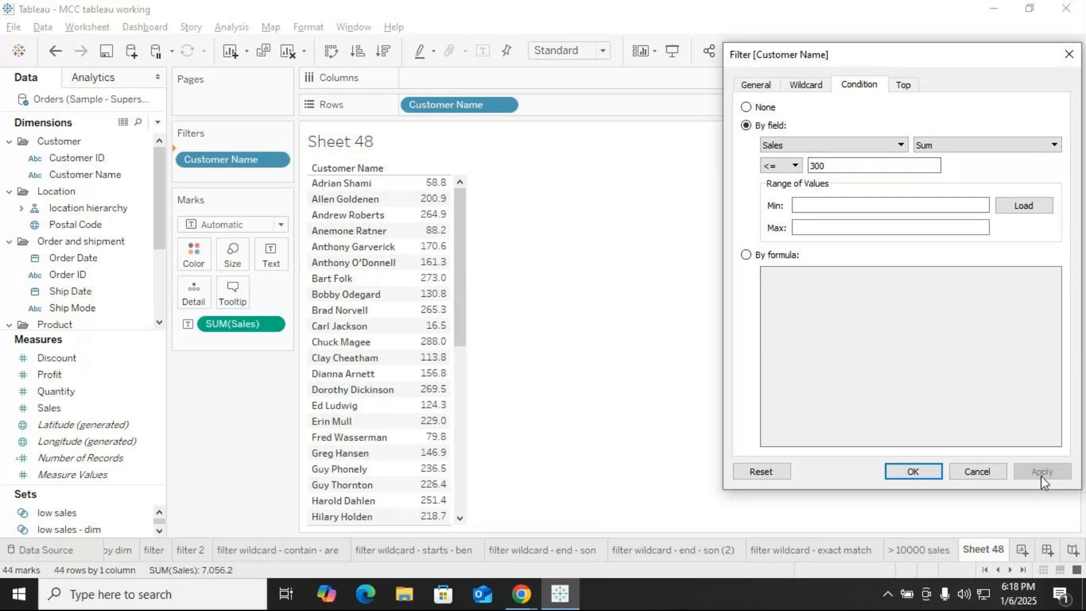
# Set the Customer Name filter's sales condition value to 100, apply it and accept the filter.
pyautogui.click(830, 166)
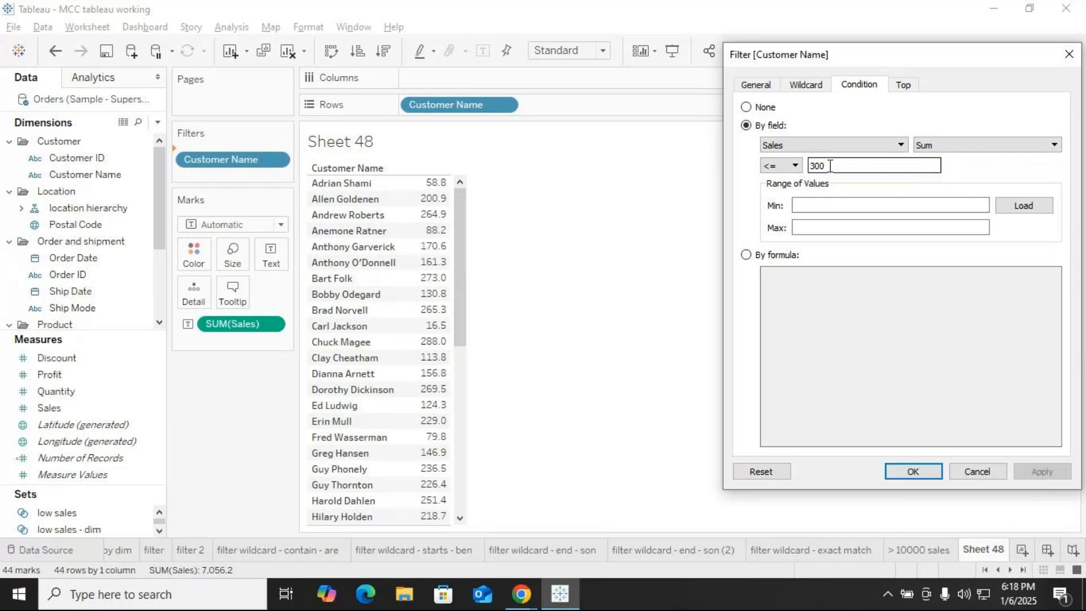
pyautogui.press('BackSpace')
pyautogui.press('BackSpace')
pyautogui.press('BackSpace')
pyautogui.write('100')
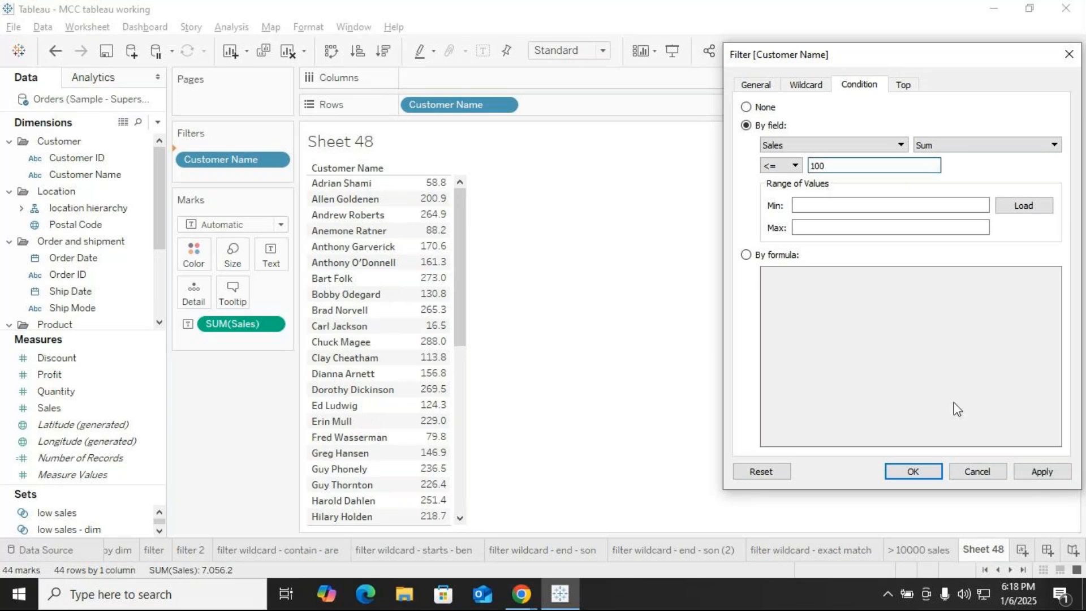
pyautogui.click(1033, 469)
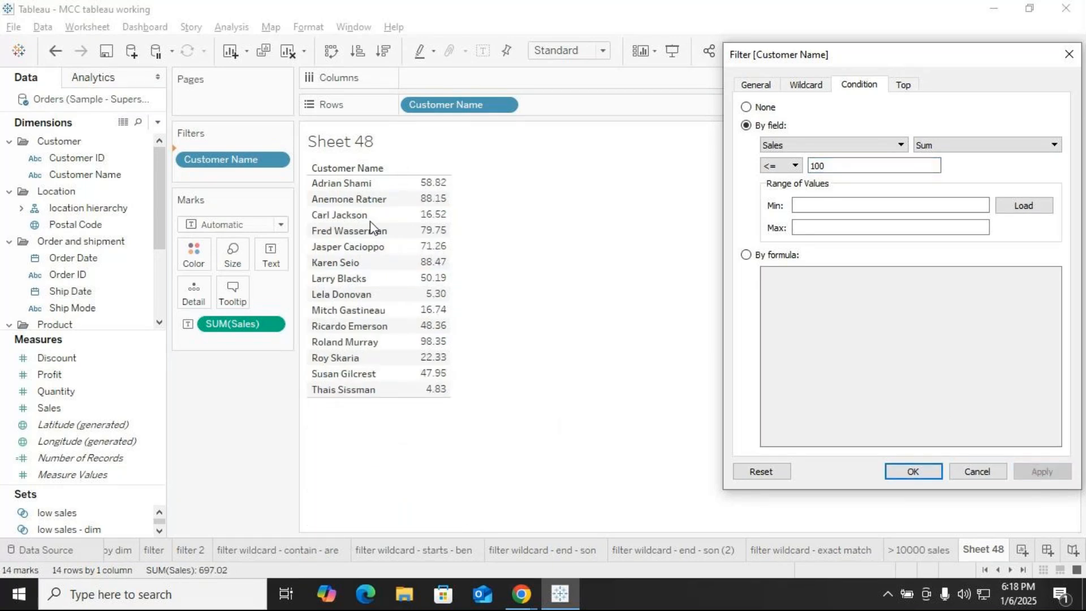
pyautogui.click(913, 471)
# Rename the Sheet 48 worksheet as "<100 sales".
pyautogui.rightClick(983, 549)
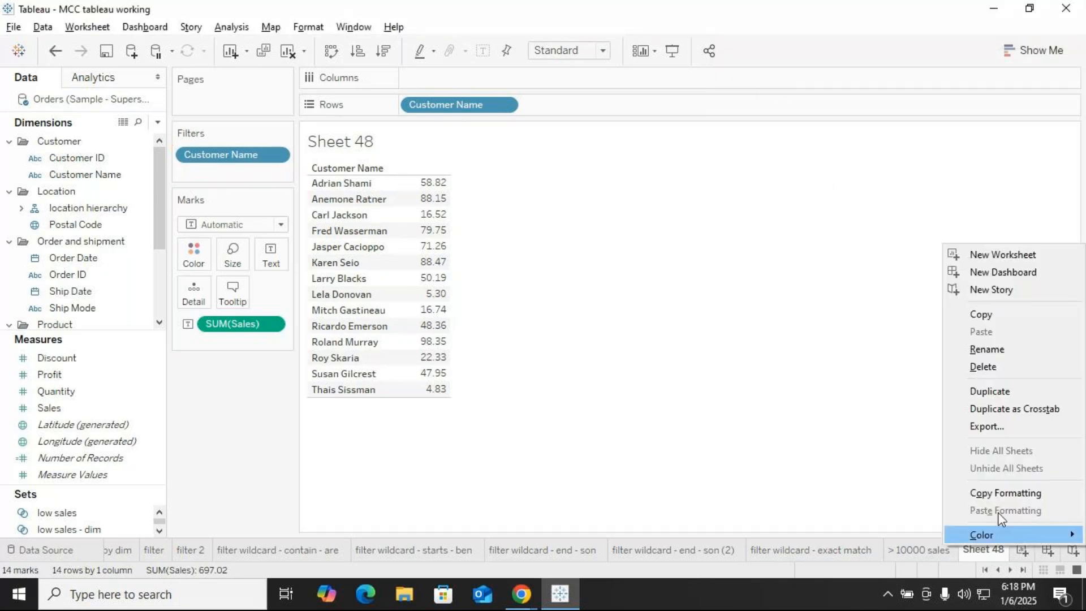
pyautogui.click(987, 349)
pyautogui.write('<')
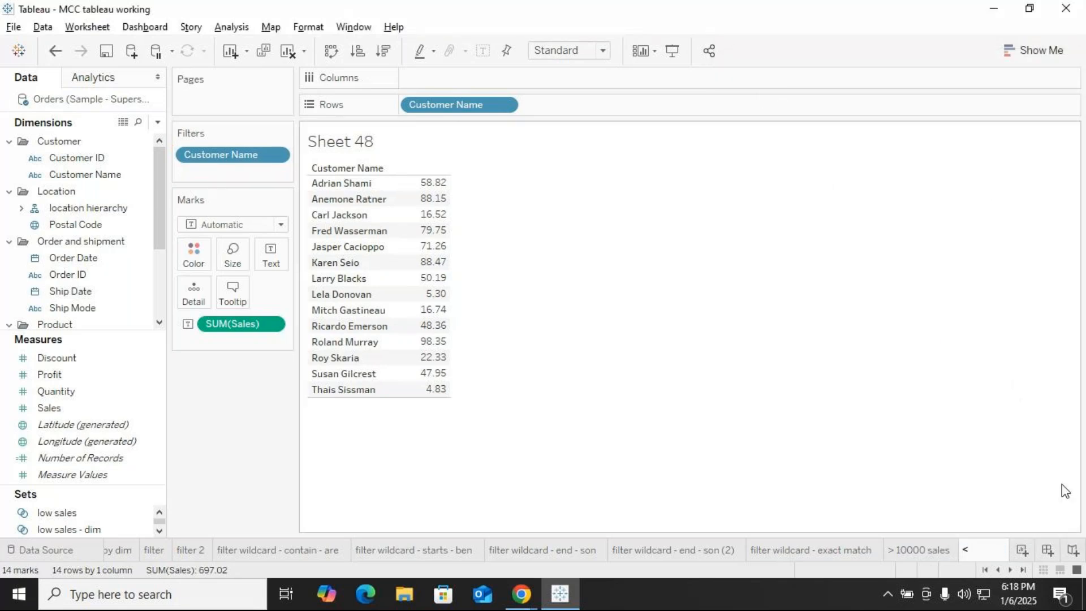
pyautogui.write('100 sal')
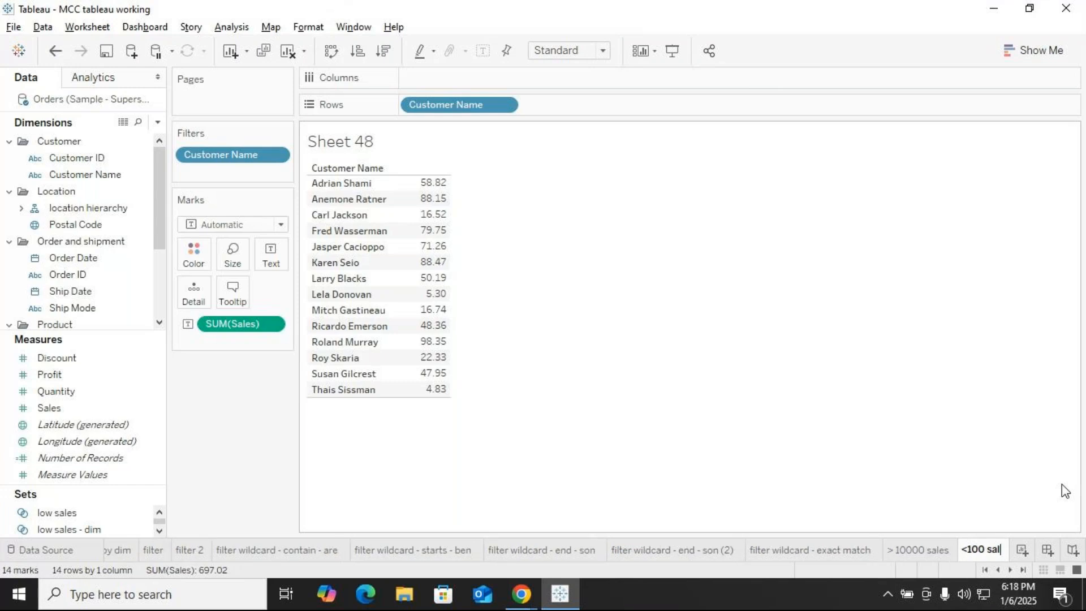
pyautogui.write('es')
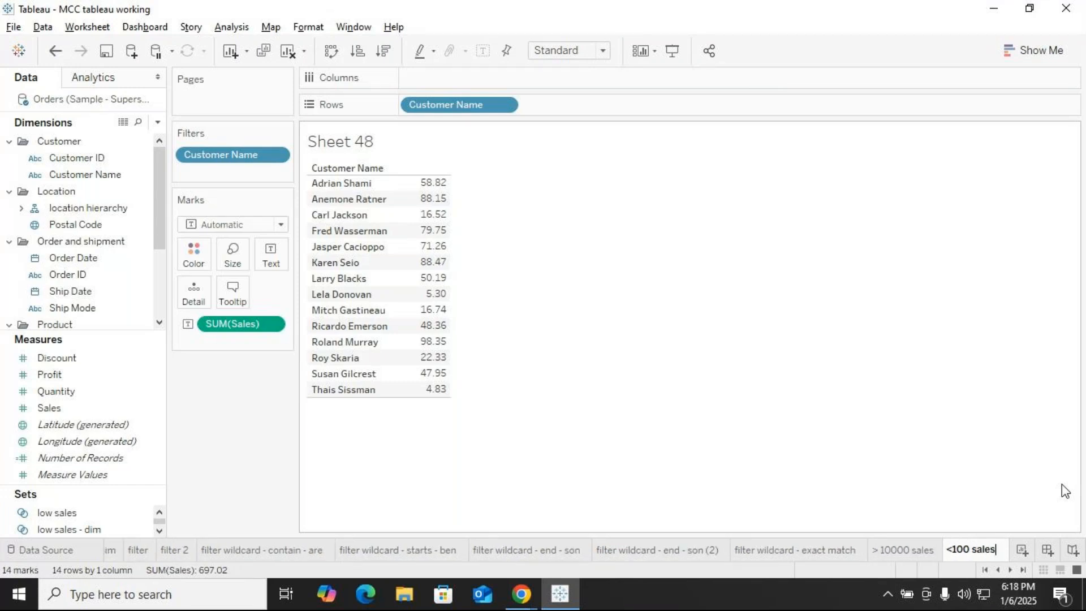
pyautogui.press('Return')
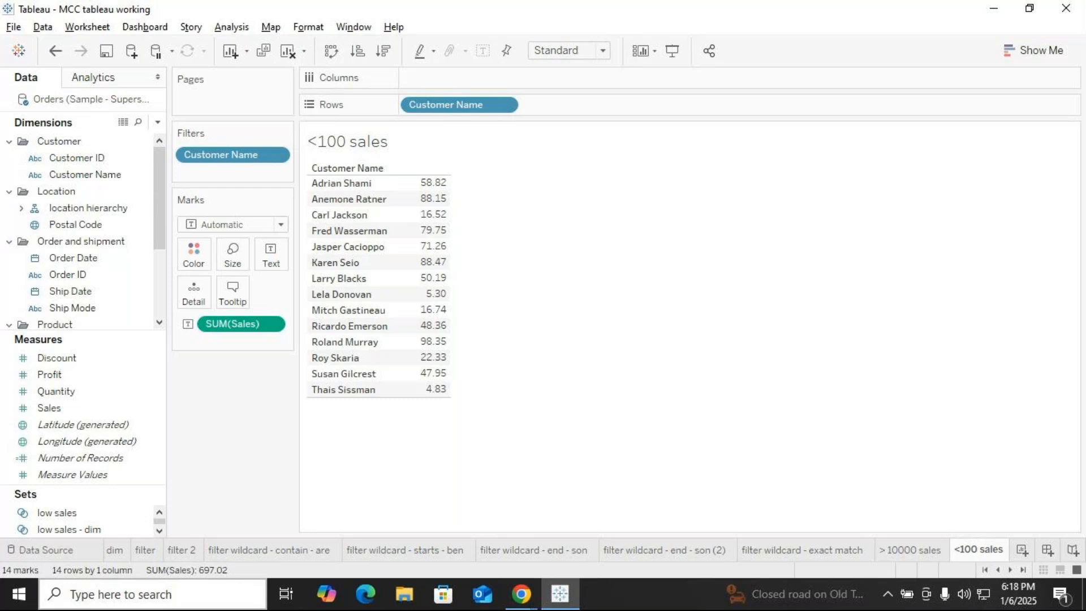
# Compare the "> 10000 sales" and "<100 sales" worksheets, checking the GoTo Meeting window in between and returning to Tableau.
pyautogui.click(911, 551)
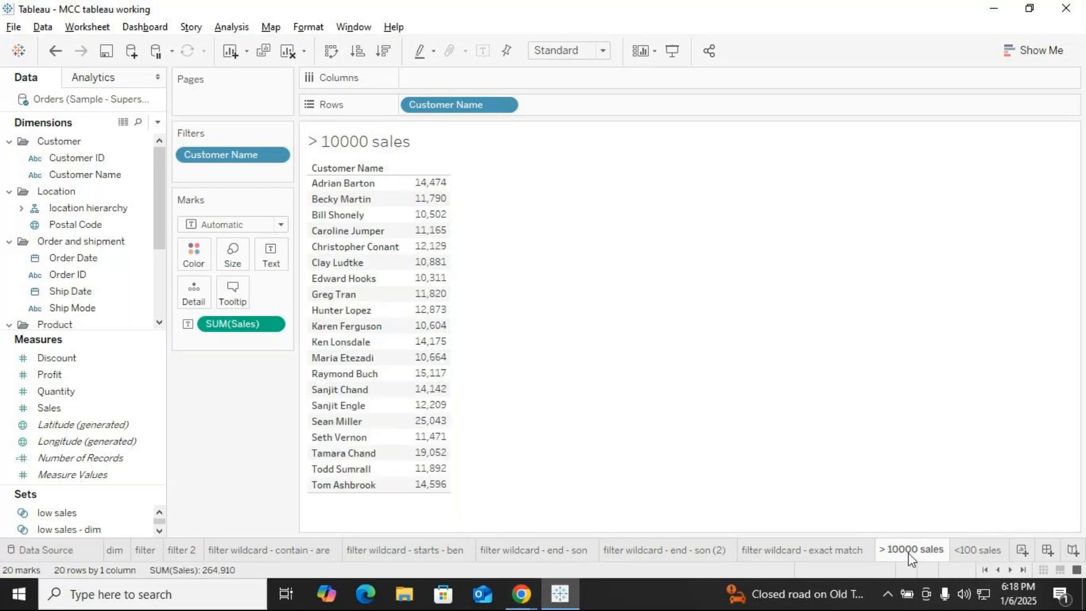
pyautogui.click(974, 549)
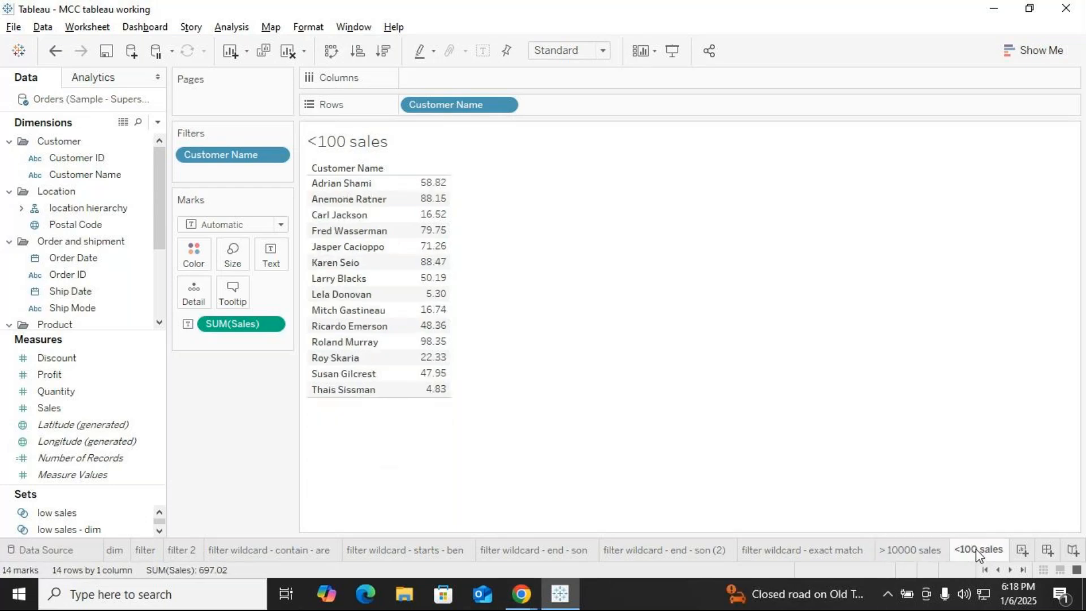
pyautogui.click(521, 594)
pyautogui.click(558, 558)
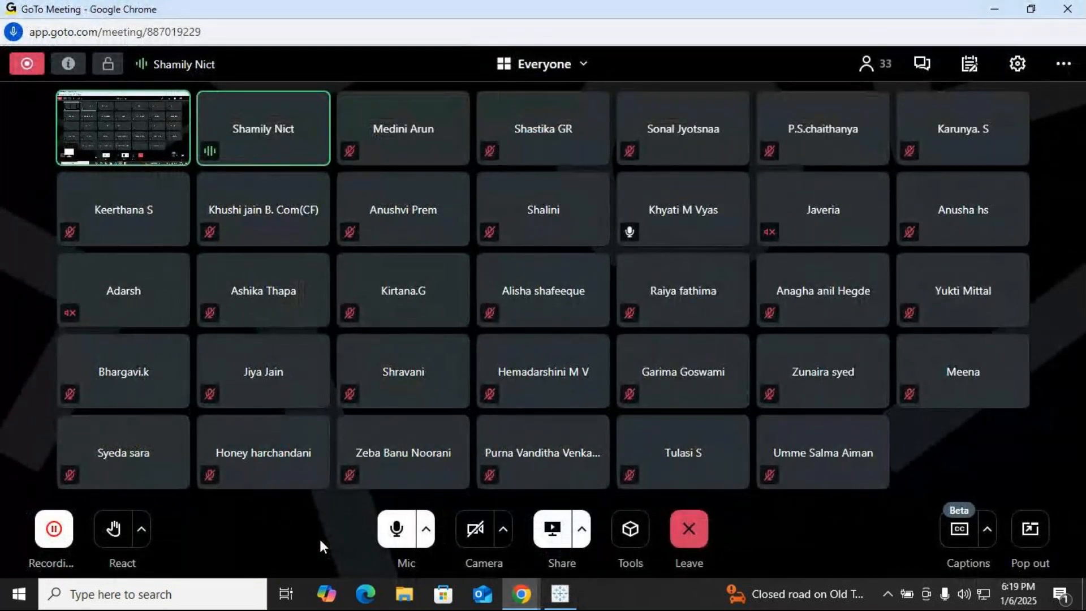
pyautogui.click(560, 594)
pyautogui.click(911, 550)
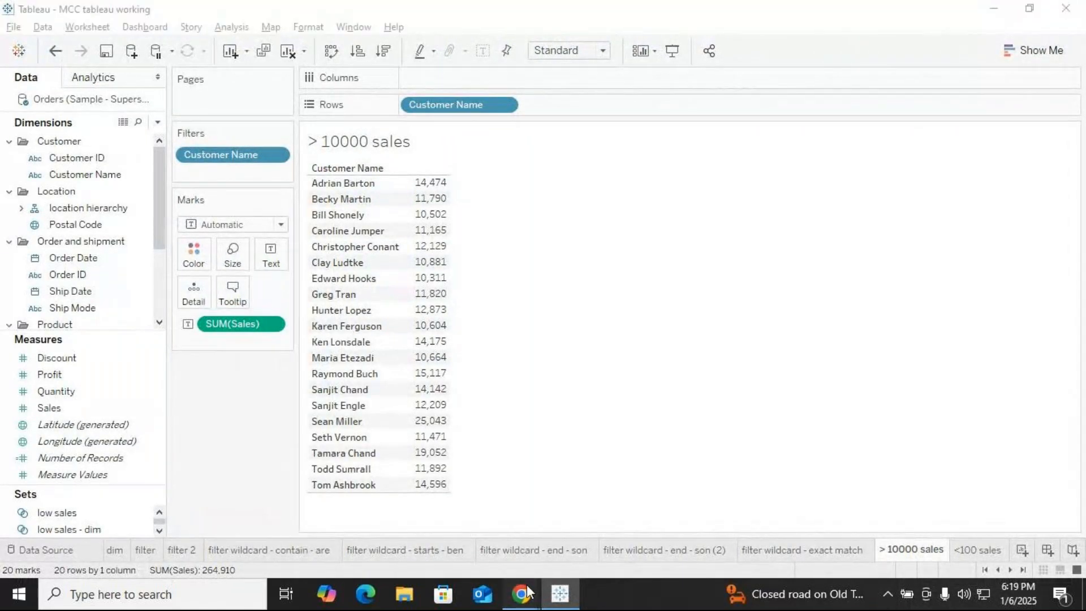
pyautogui.moveTo(528, 592)
pyautogui.click(564, 555)
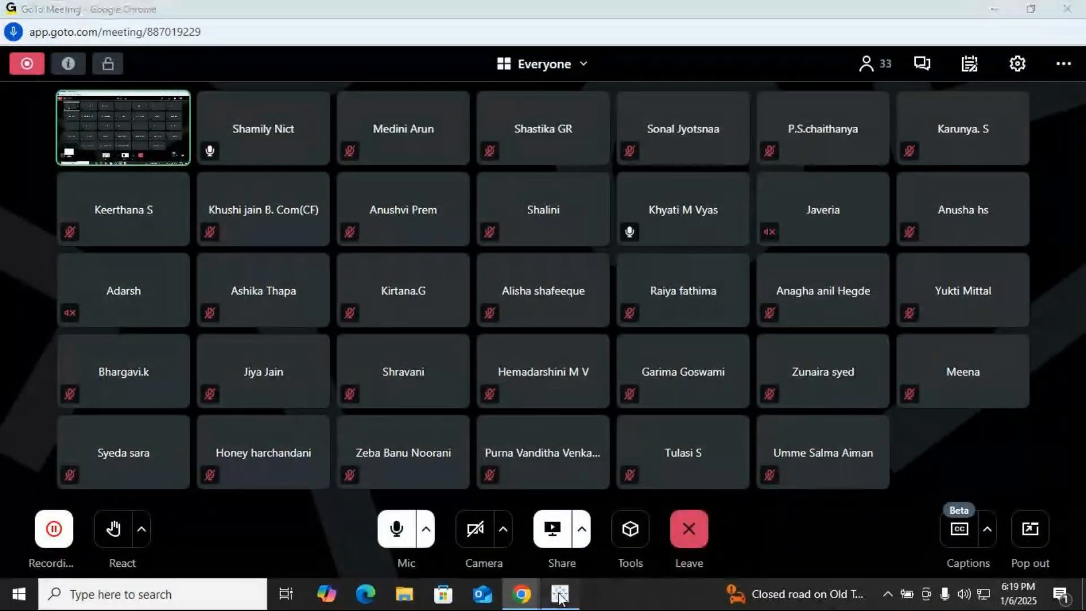
pyautogui.click(557, 593)
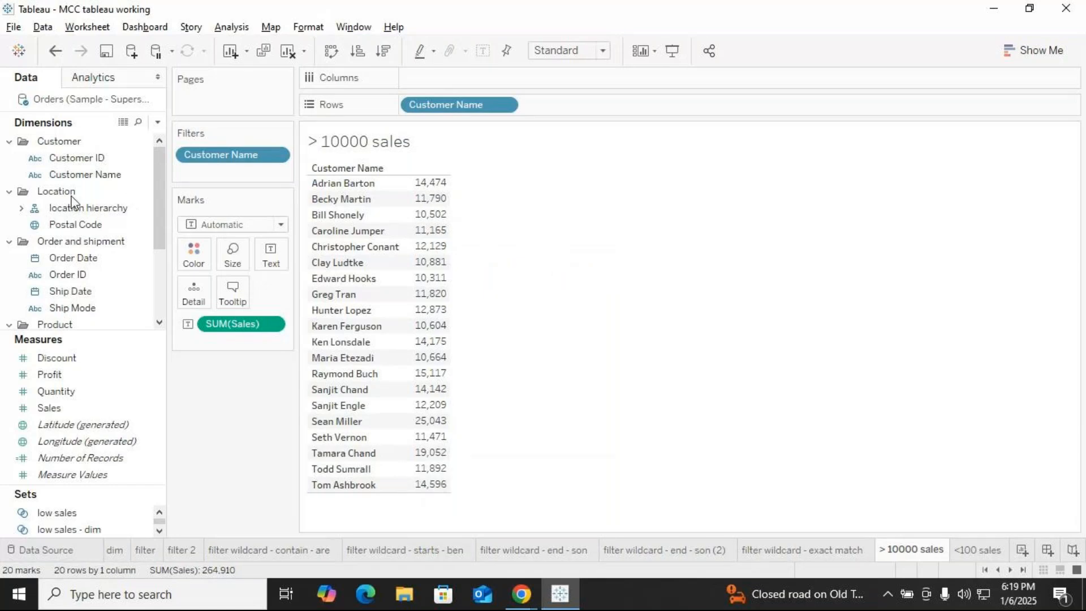
# Open the Customer Name filter on the "> 10000 sales" worksheet and review its condition with the dialog moved clear of the list.
pyautogui.click(274, 151)
pyautogui.click(243, 182)
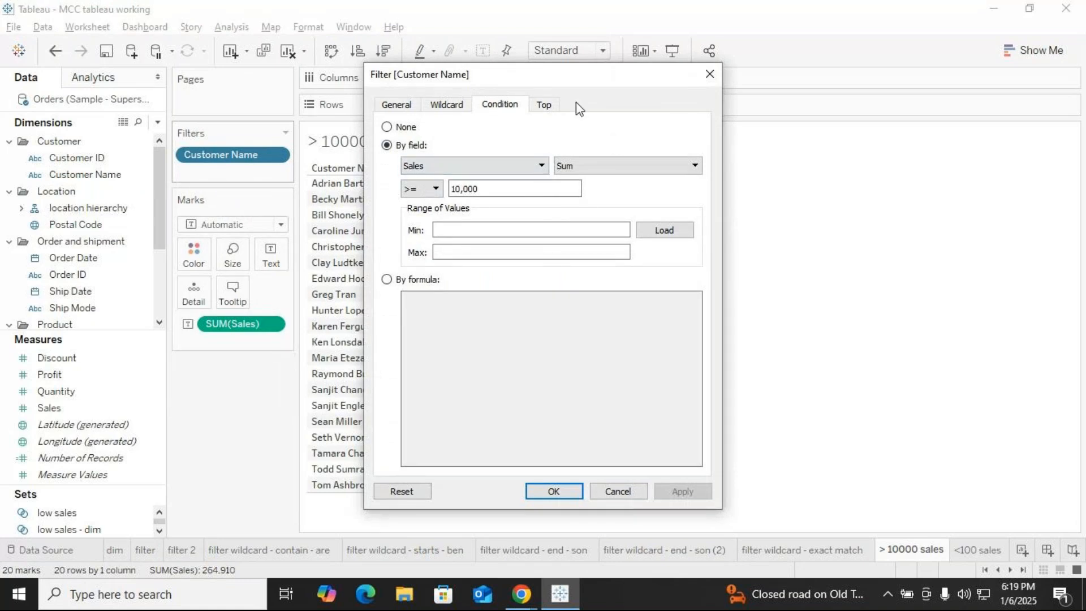
pyautogui.moveTo(588, 74); pyautogui.dragTo(733, 59)
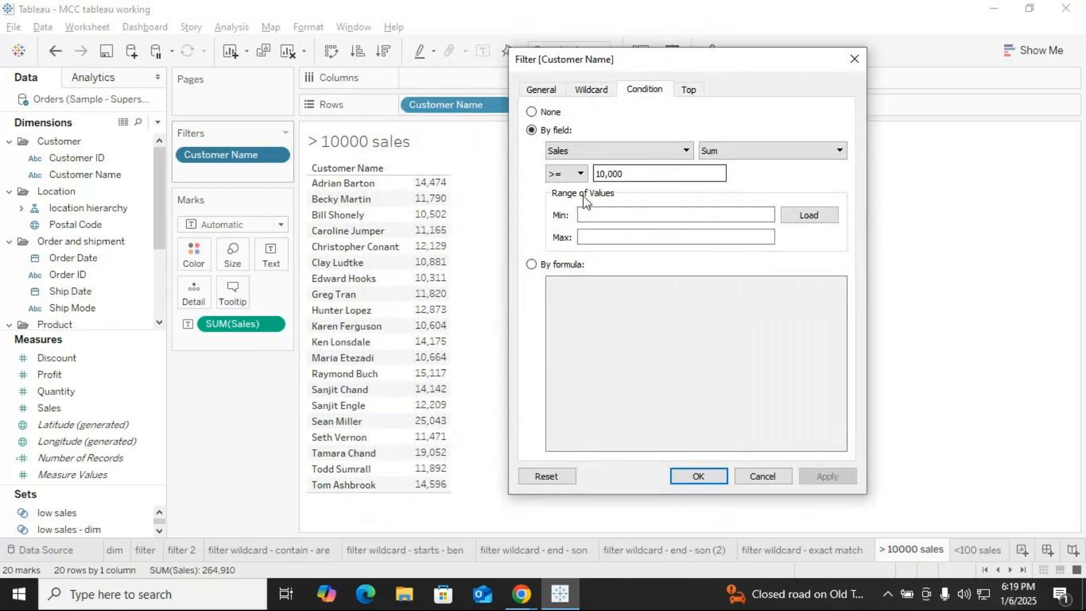
# Switch to GoTo Meeting, mute the microphone, and return to the open filter in Tableau.
pyautogui.click(521, 594)
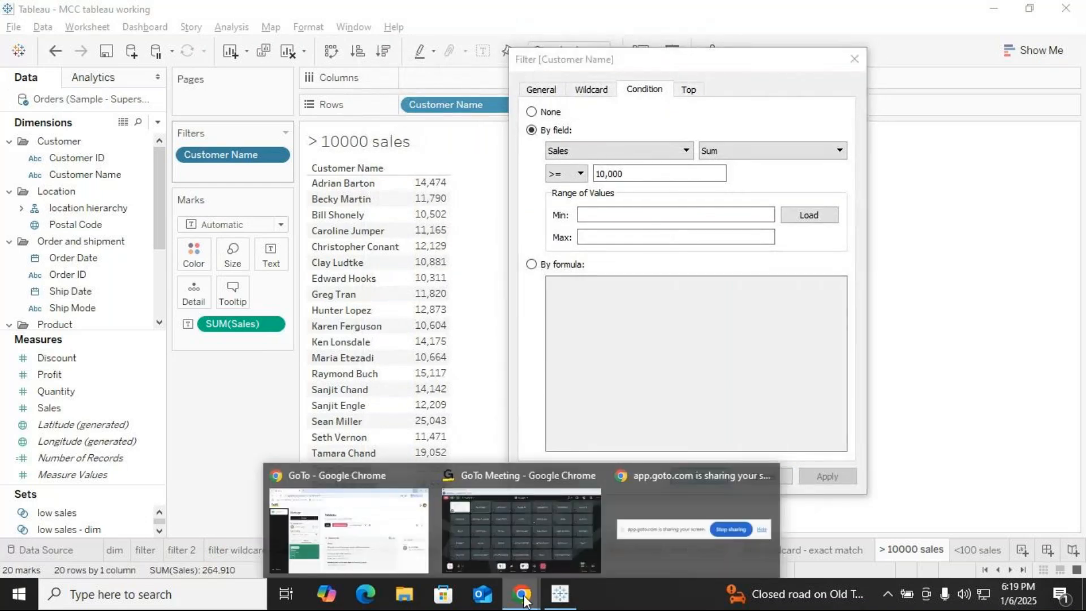
pyautogui.click(508, 568)
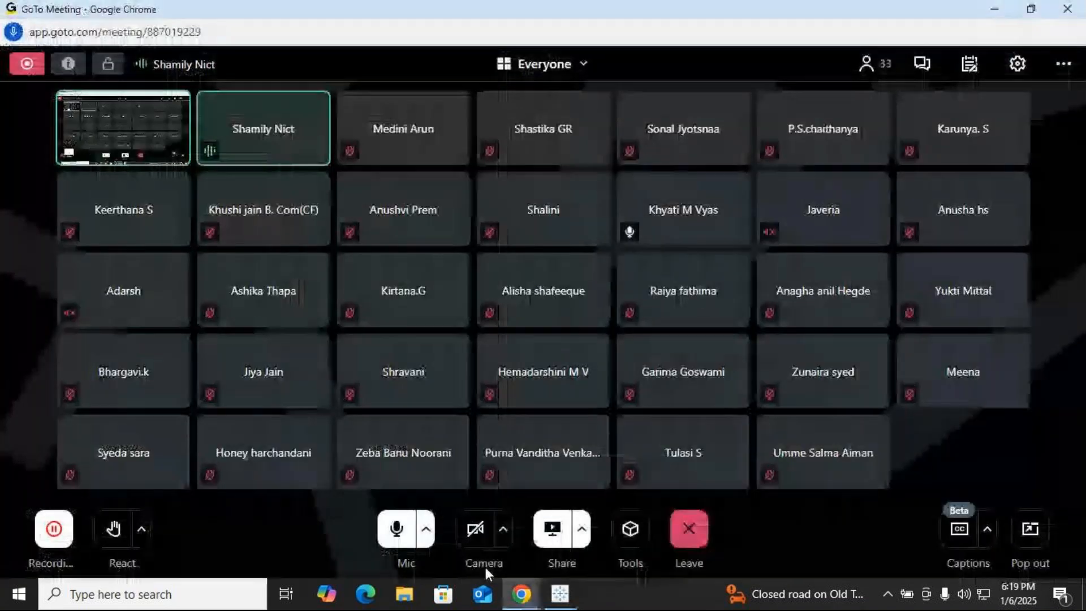
pyautogui.click(402, 534)
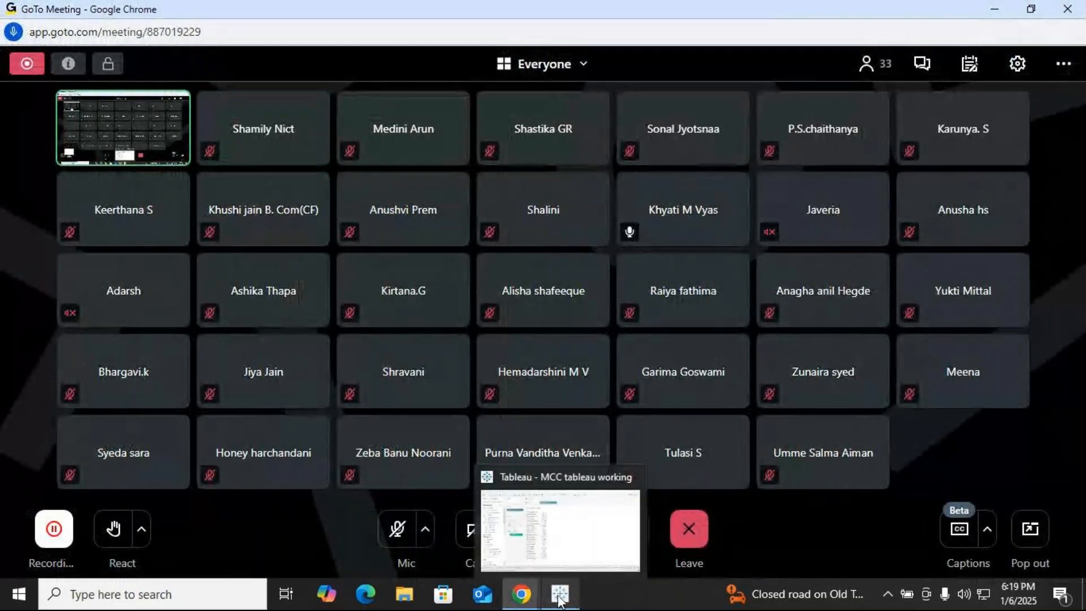
pyautogui.click(560, 597)
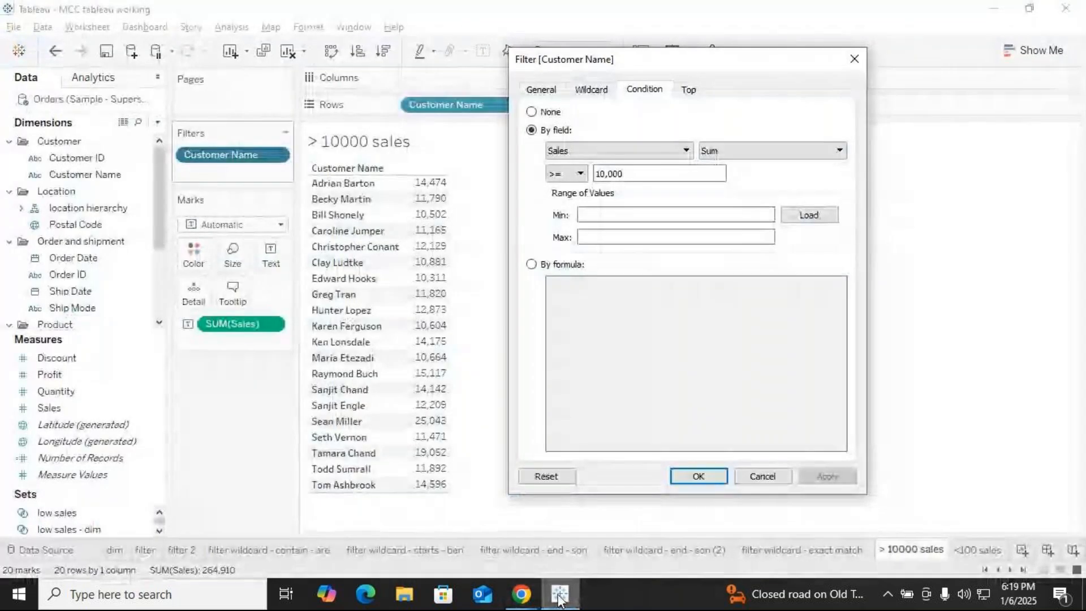
pyautogui.moveTo(518, 593)
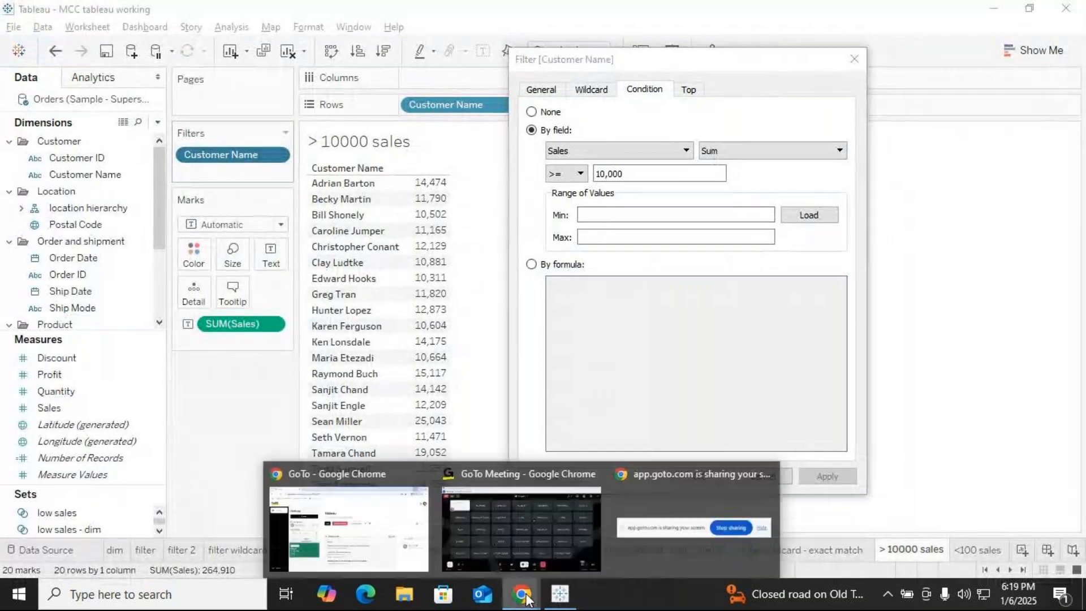
pyautogui.click(473, 569)
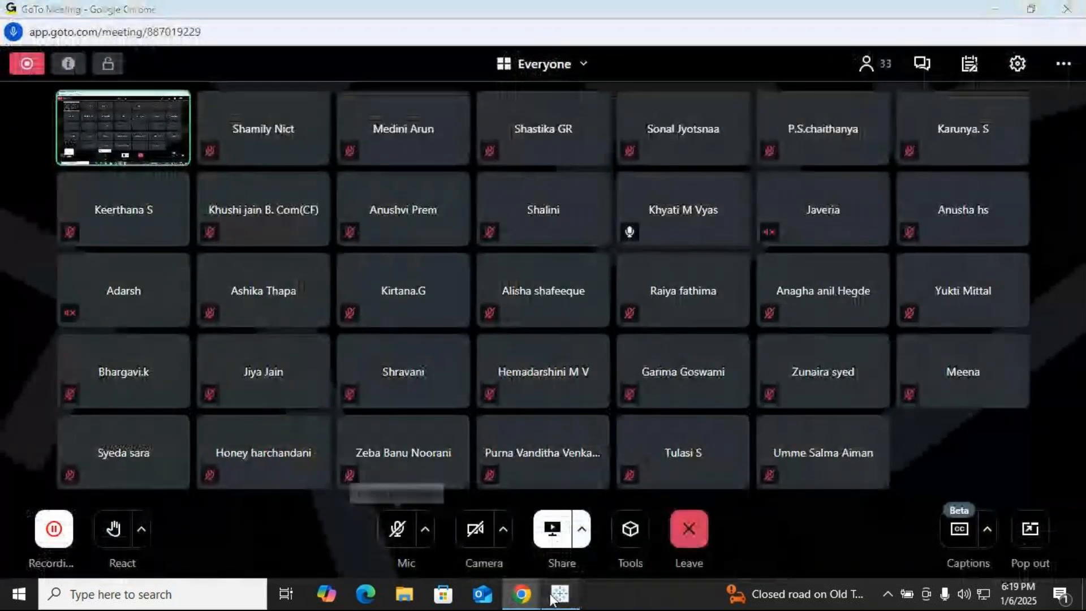
pyautogui.click(551, 596)
pyautogui.moveTo(750, 587)
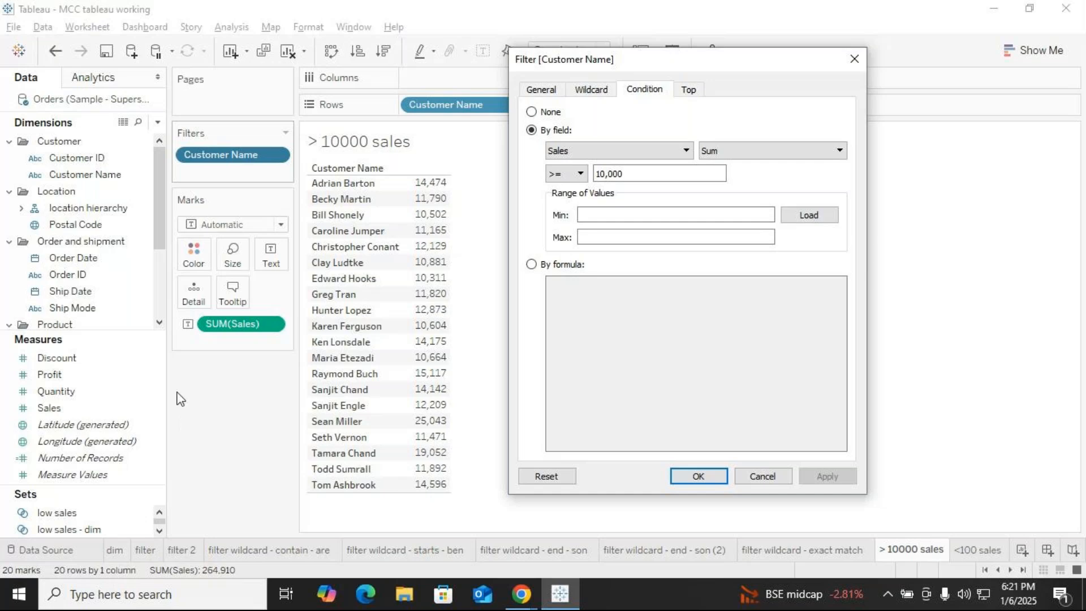
# Accept the Customer Name filter, then unmute the microphone in GoTo Meeting and return to Tableau.
pyautogui.click(696, 476)
pyautogui.moveTo(525, 597)
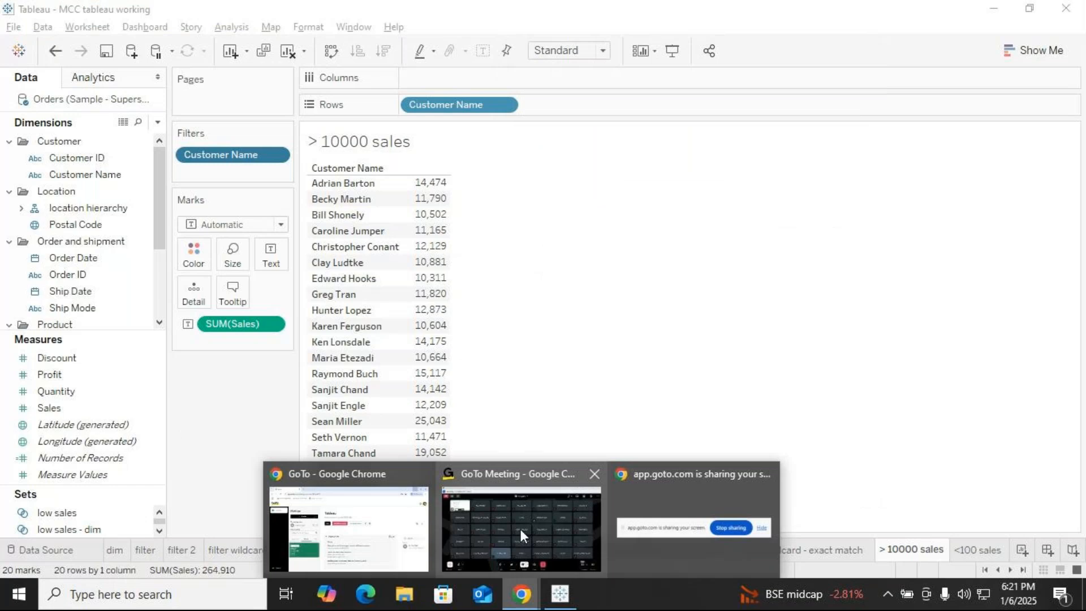
pyautogui.click(521, 528)
pyautogui.click(410, 535)
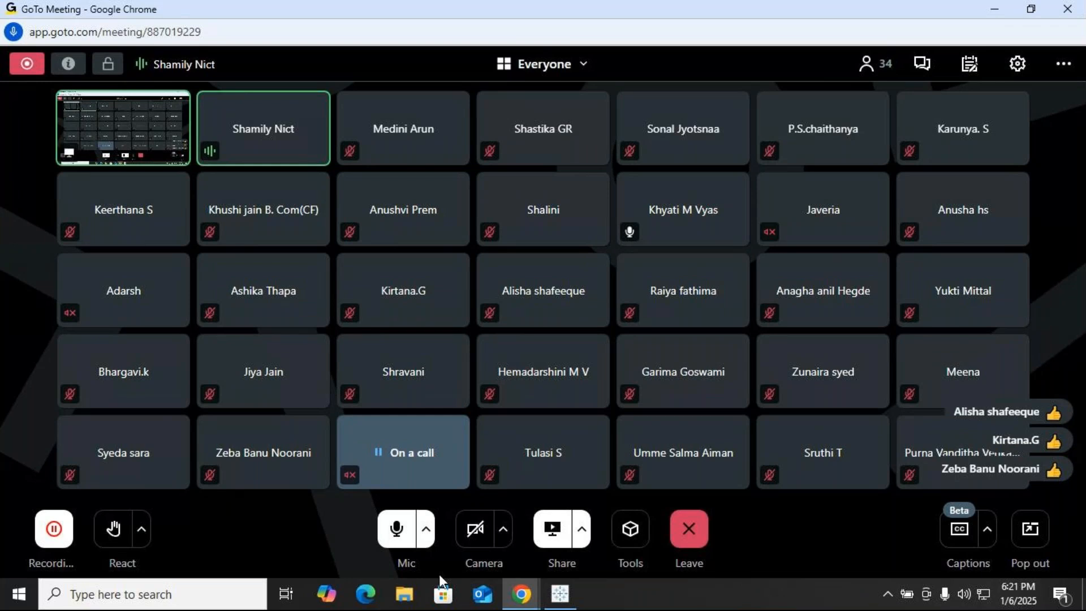
pyautogui.click(577, 599)
# Create a new worksheet after "<100 sales" that lists Customer Name in rows with its Sales values.
pyautogui.click(994, 550)
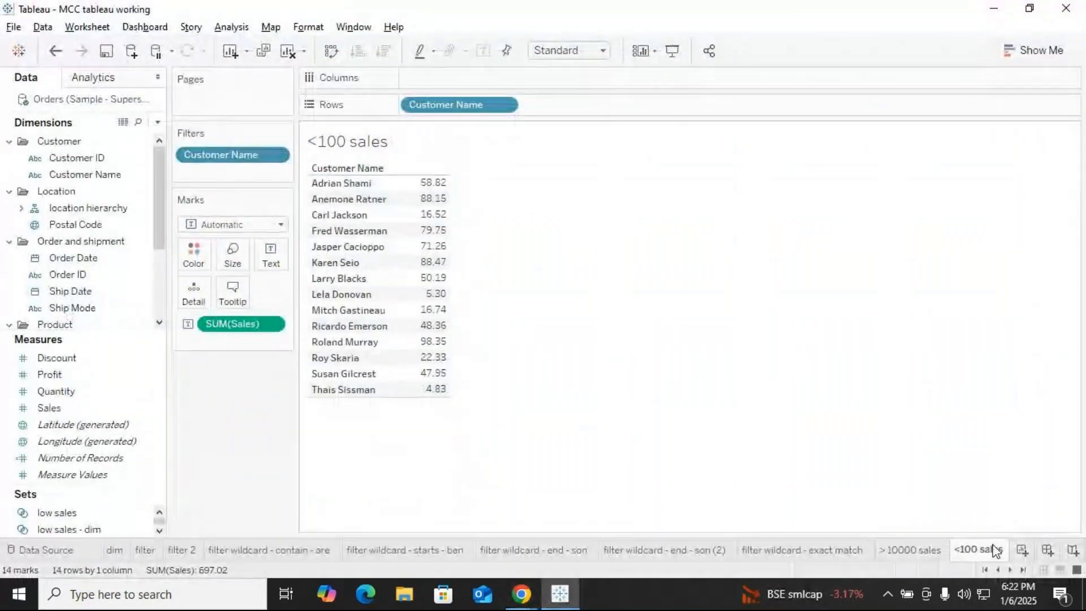
pyautogui.click(1022, 549)
pyautogui.moveTo(110, 175); pyautogui.dragTo(480, 105)
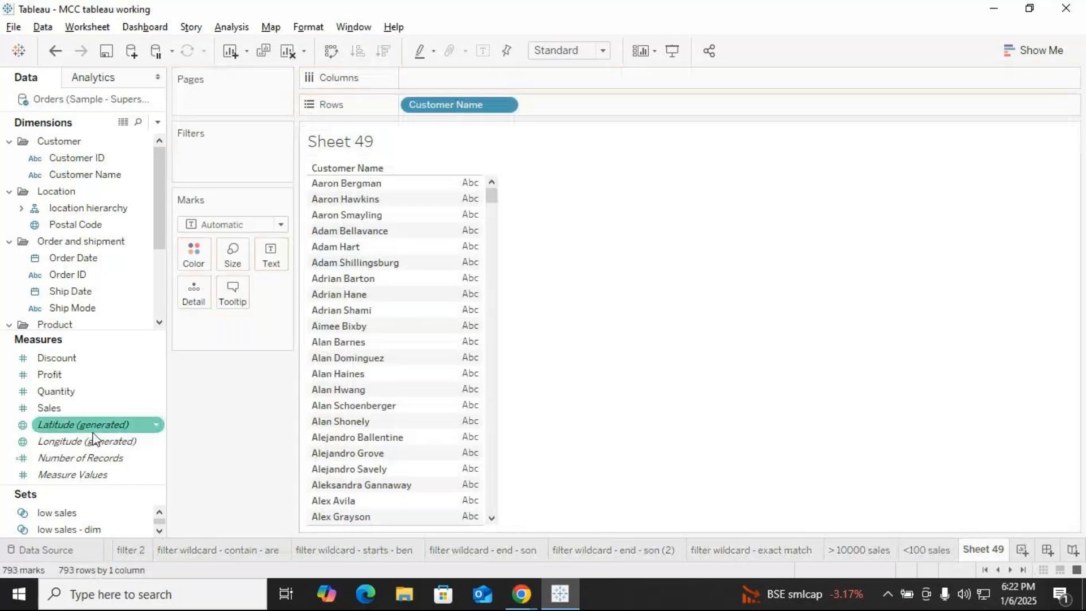
pyautogui.moveTo(48, 408); pyautogui.dragTo(441, 294)
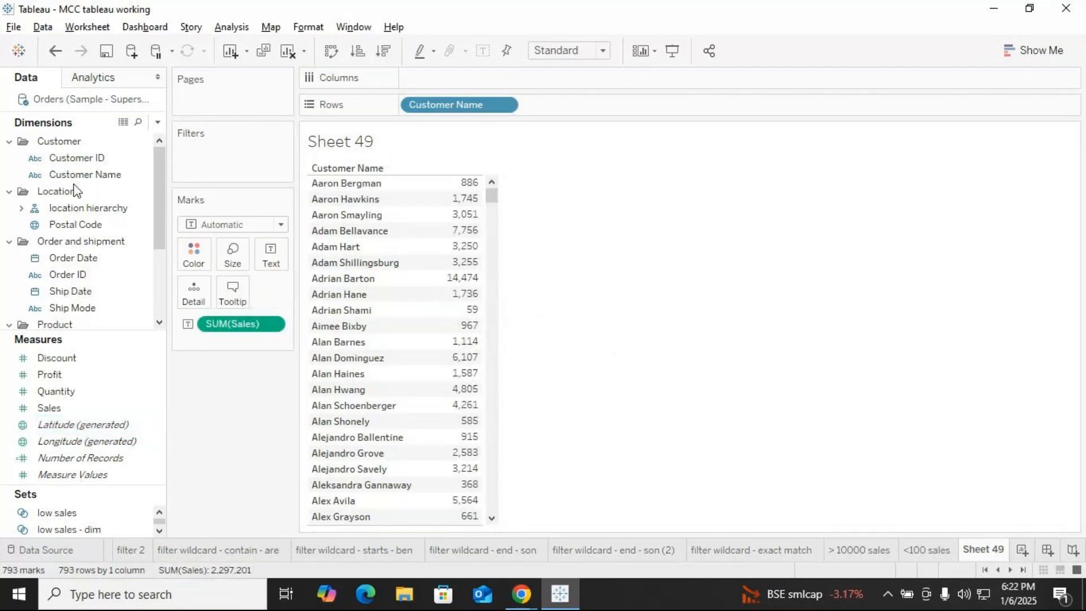
# Filter Customer Name on Sheet 49 to the top 10 by sum of Sales, and apply it.
pyautogui.moveTo(73, 174); pyautogui.dragTo(207, 162)
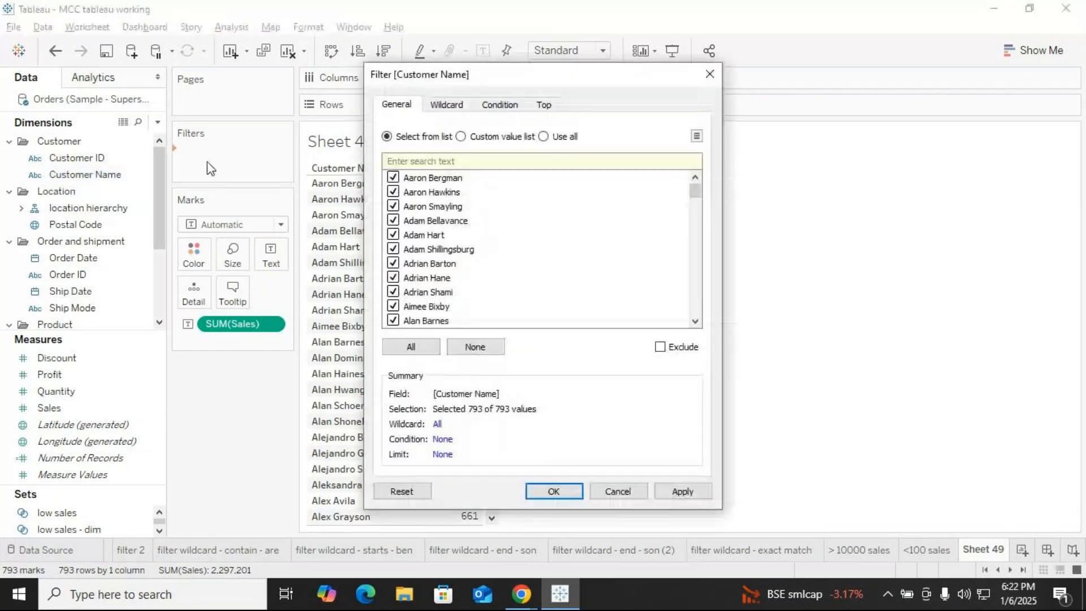
pyautogui.click(500, 105)
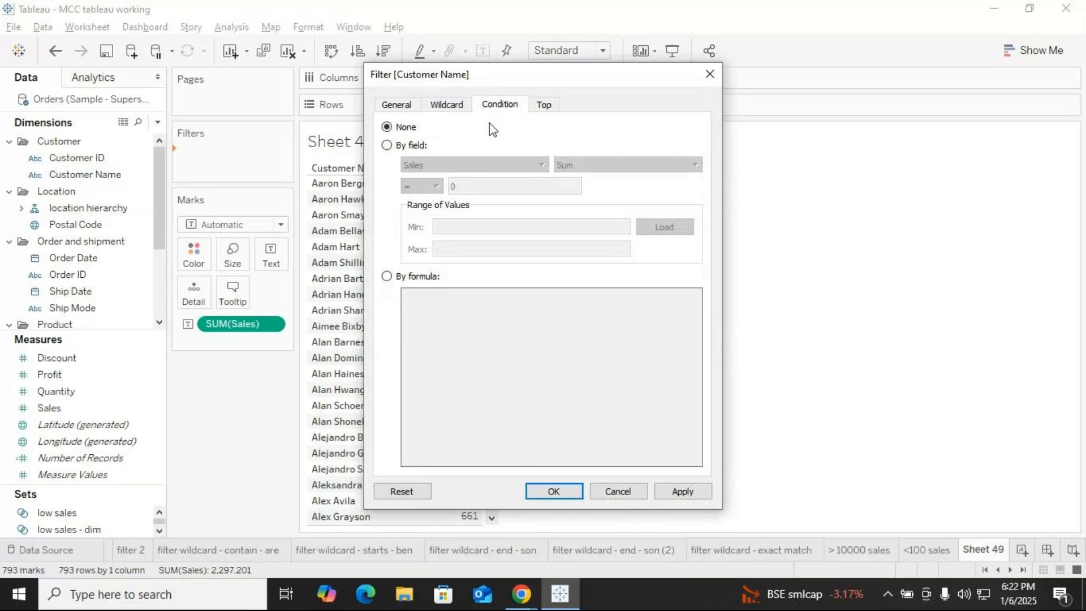
pyautogui.click(541, 108)
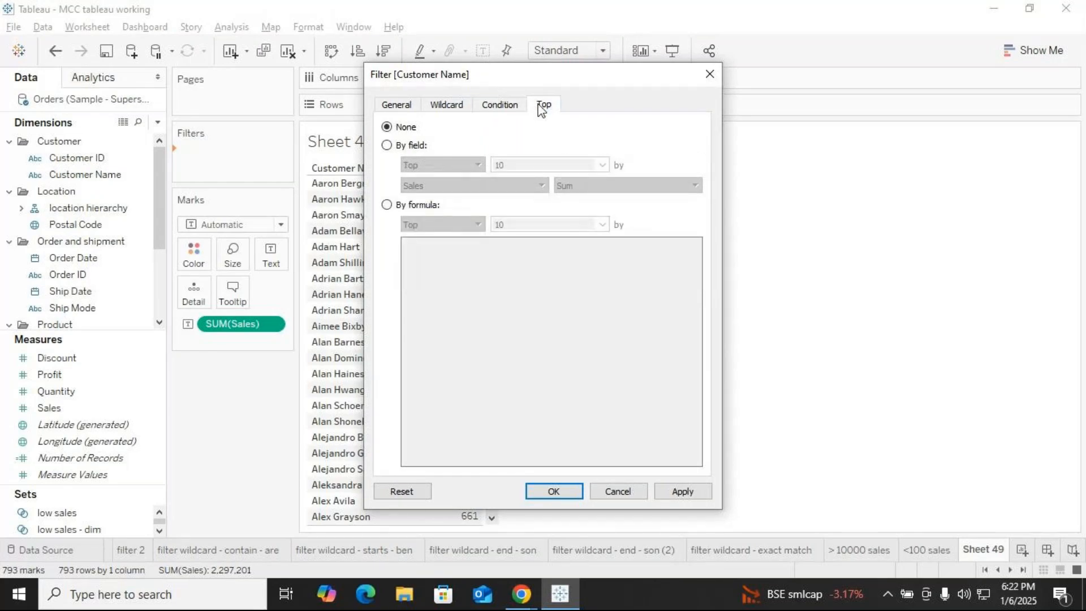
pyautogui.click(388, 146)
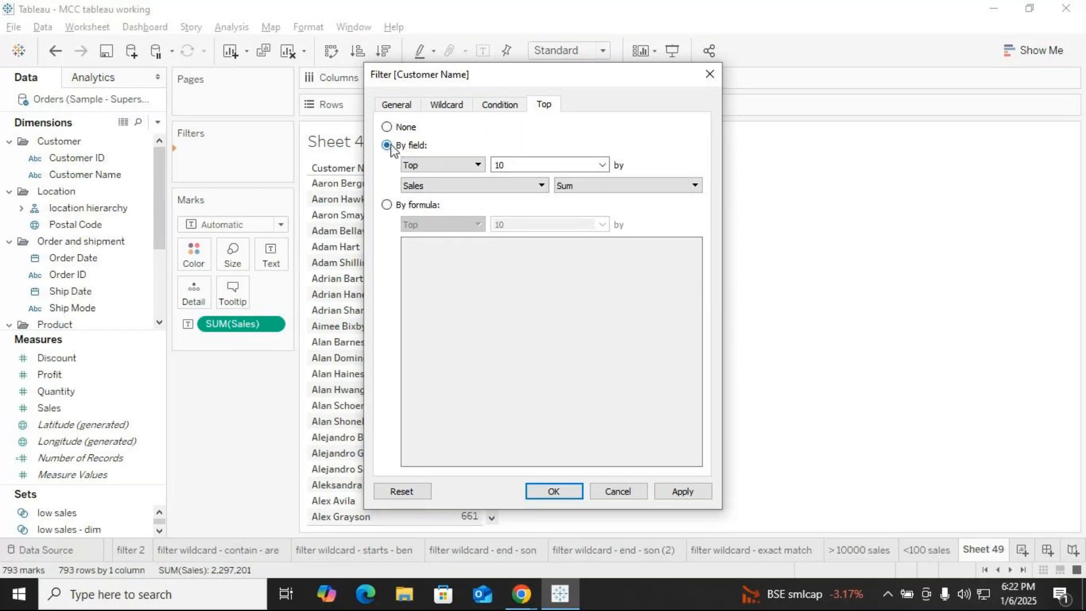
pyautogui.click(478, 165)
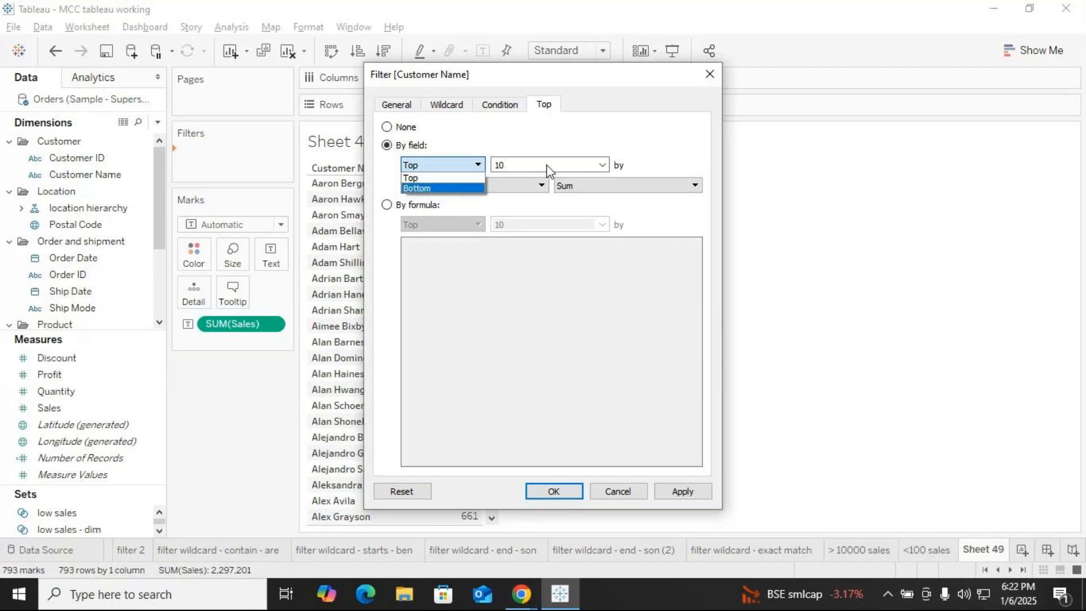
pyautogui.click(416, 178)
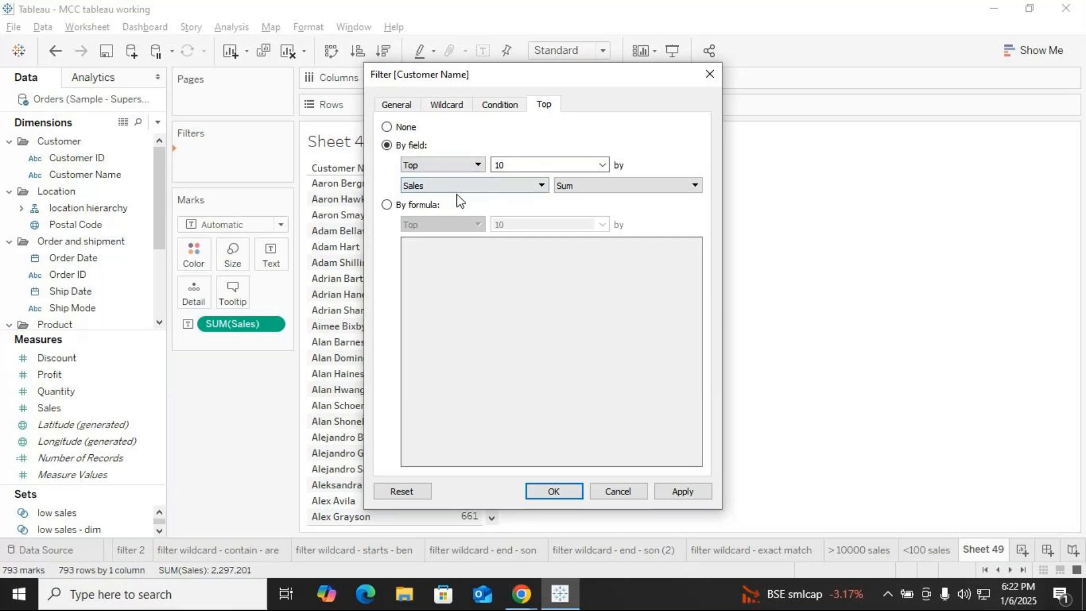
pyautogui.moveTo(553, 80); pyautogui.dragTo(774, 59)
pyautogui.click(905, 469)
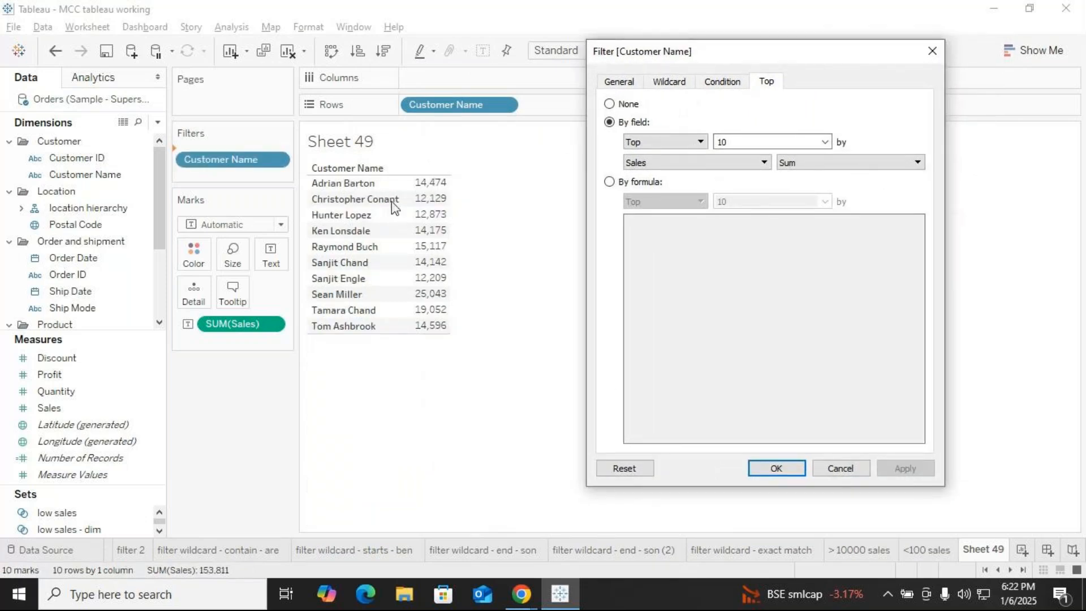
# Switch the Customer Name filter to the bottom 10 by sum of Sales and apply it.
pyautogui.click(703, 141)
pyautogui.click(660, 164)
pyautogui.click(900, 473)
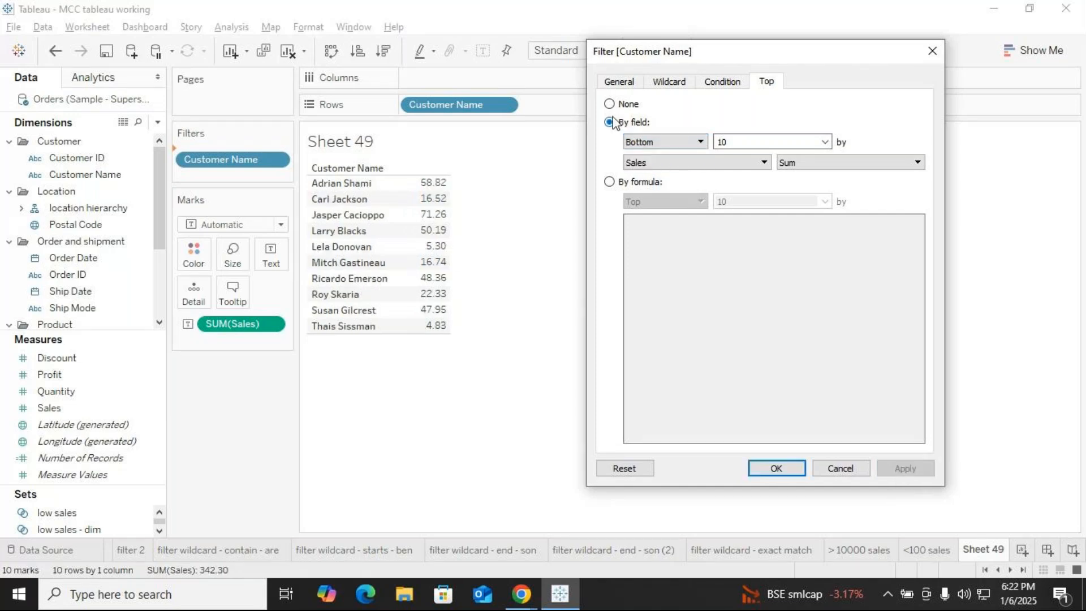
# Switch the Customer Name filter back to the top 10 by sum of Sales, apply it and accept the filter.
pyautogui.click(688, 148)
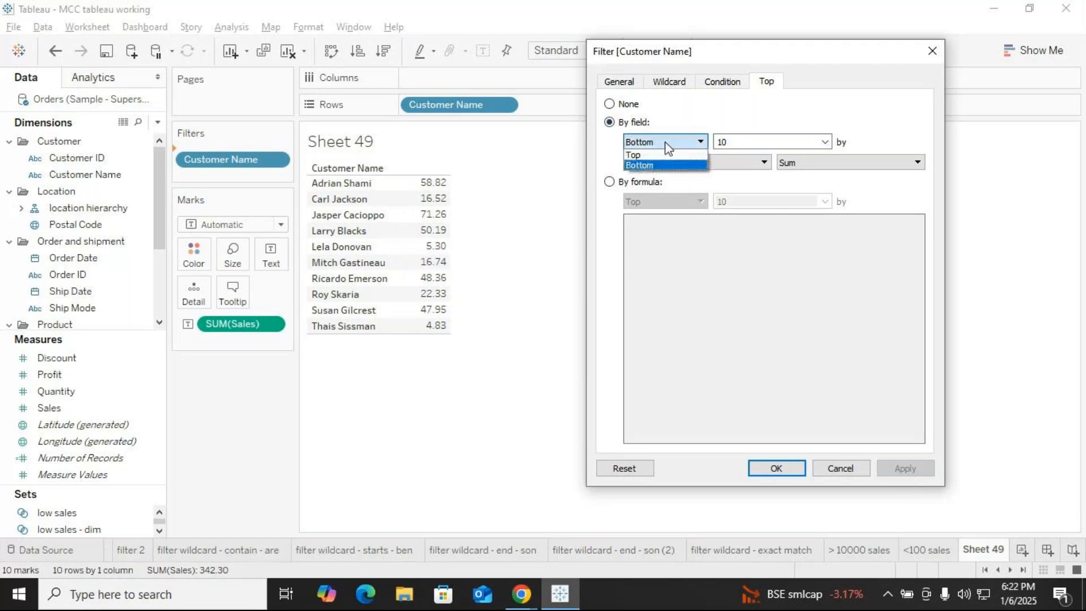
pyautogui.click(647, 154)
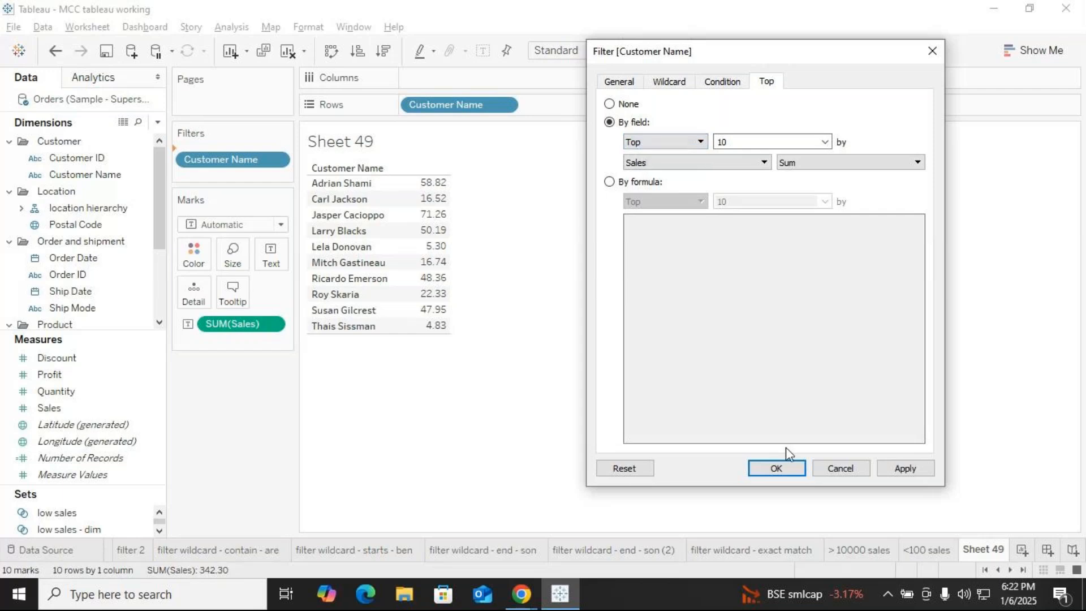
pyautogui.click(899, 472)
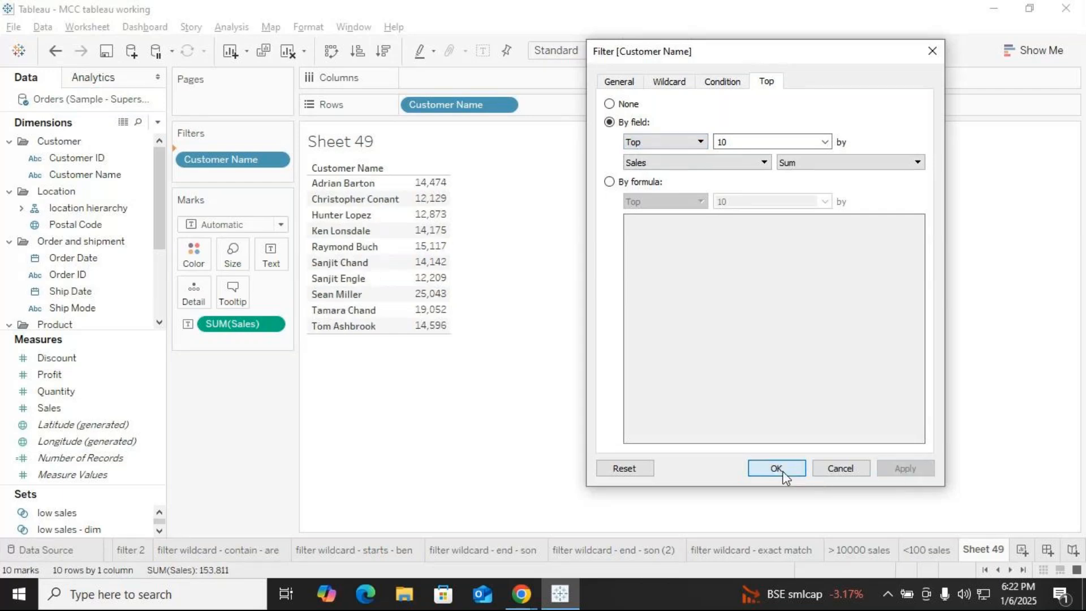
pyautogui.click(790, 471)
# Rename the Sheet 49 worksheet as "top 10 sales".
pyautogui.rightClick(973, 550)
pyautogui.click(994, 351)
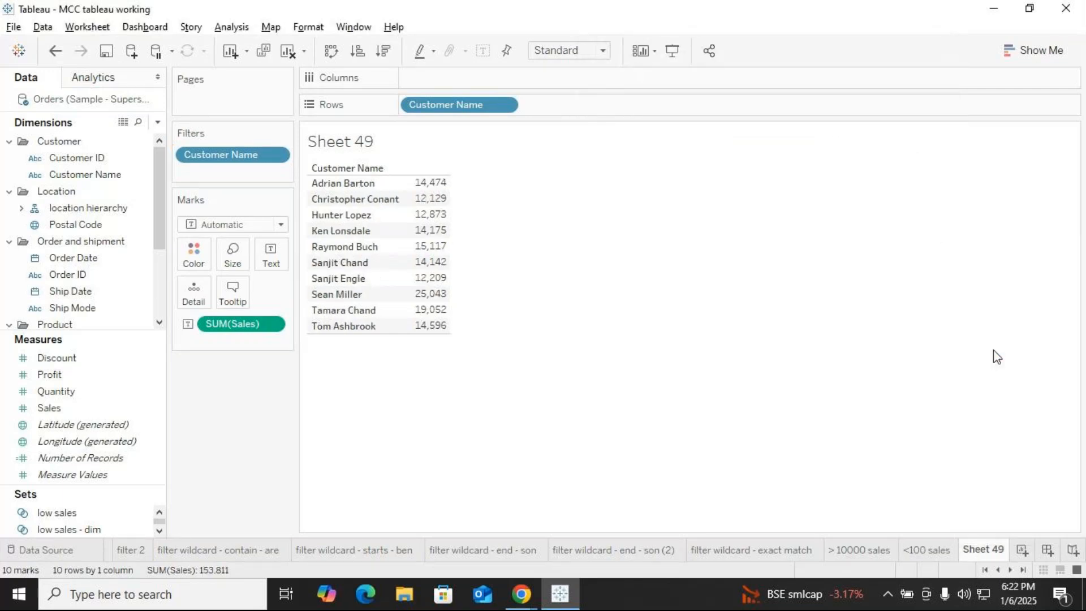
pyautogui.write('top 10')
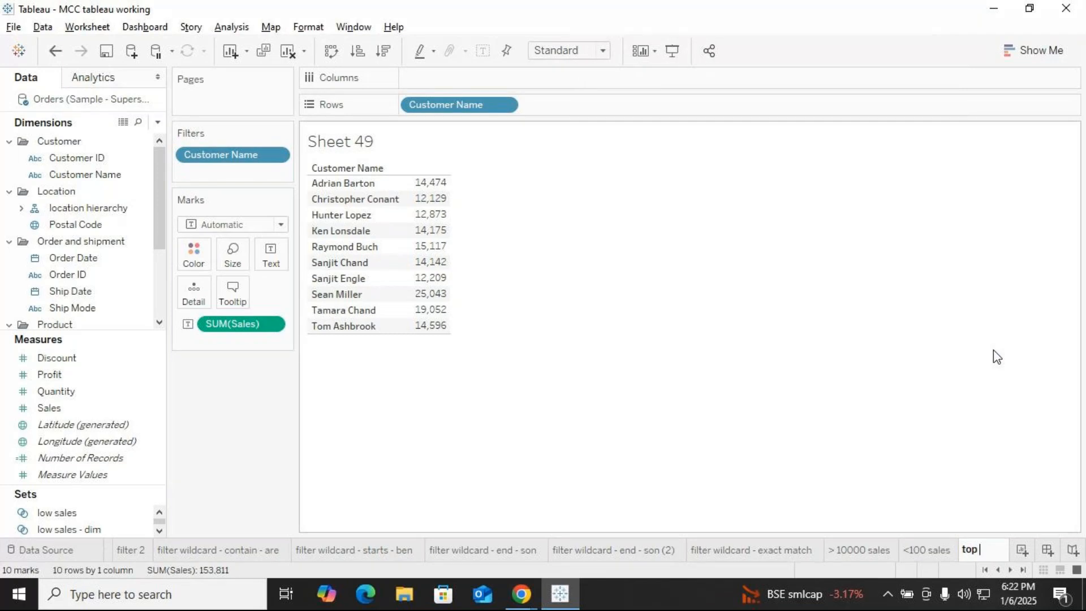
pyautogui.press('Return')
pyautogui.write('sales')
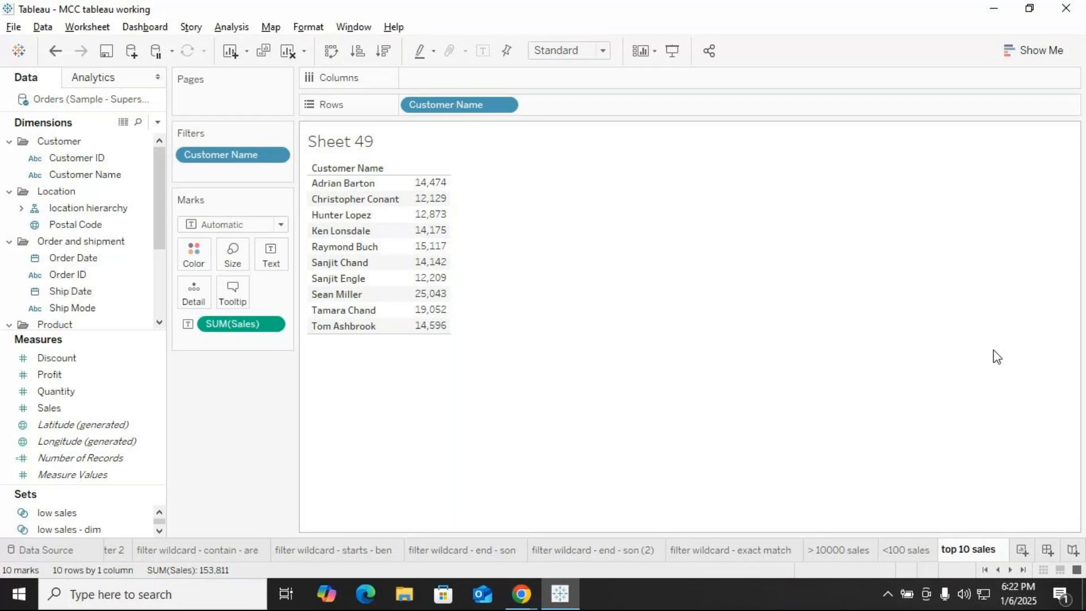
pyautogui.press('Return')
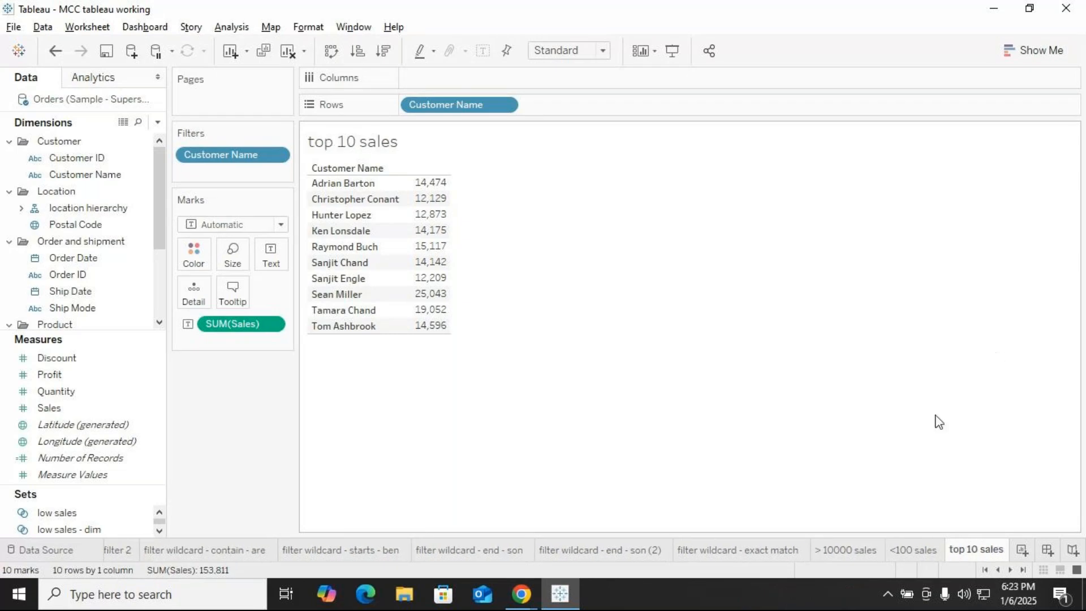
# Create a new worksheet after "top 10 sales" that lists Customer Name in rows with its Sales values.
pyautogui.click(1022, 551)
pyautogui.moveTo(73, 174); pyautogui.dragTo(441, 114)
pyautogui.moveTo(50, 408); pyautogui.dragTo(443, 280)
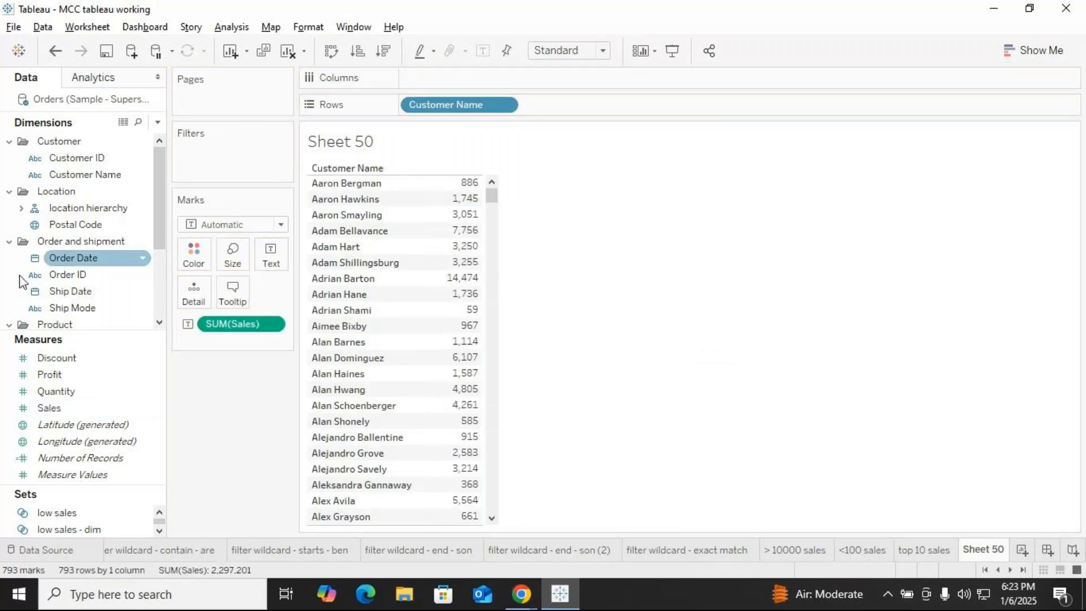
# Filter Customer Name on Sheet 50 to the bottom 10 by sum of Sales, and apply and accept the filter.
pyautogui.moveTo(85, 174); pyautogui.dragTo(208, 154)
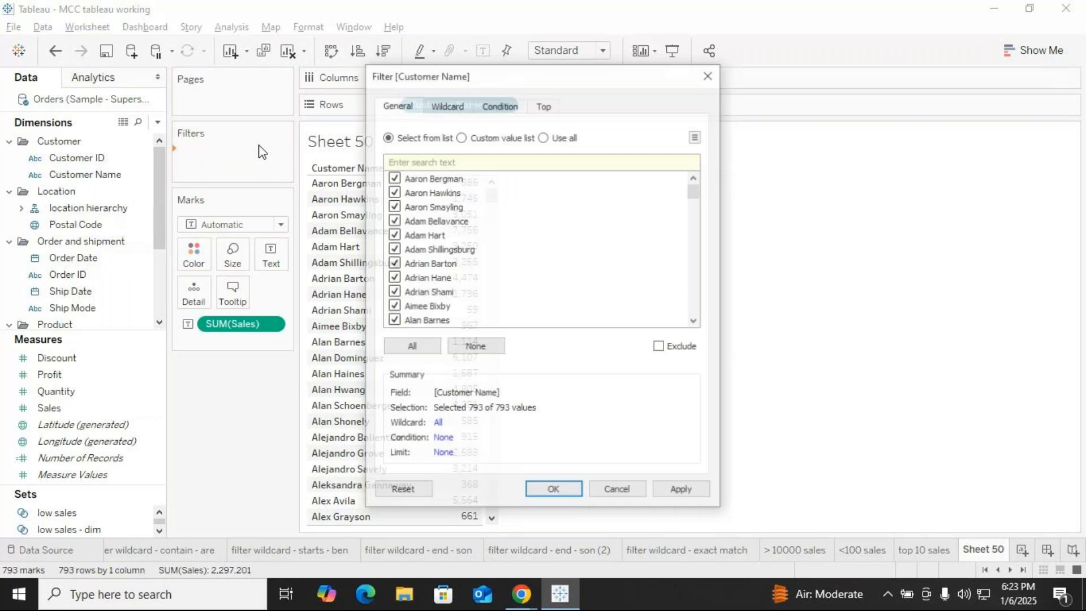
pyautogui.click(544, 106)
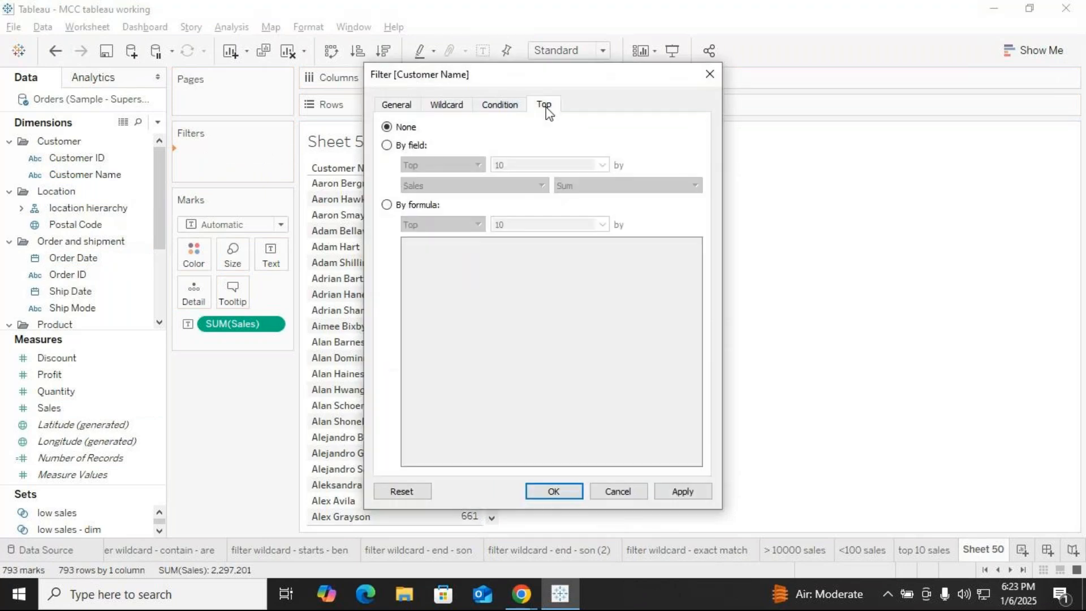
pyautogui.click(386, 145)
pyautogui.click(442, 165)
pyautogui.click(422, 189)
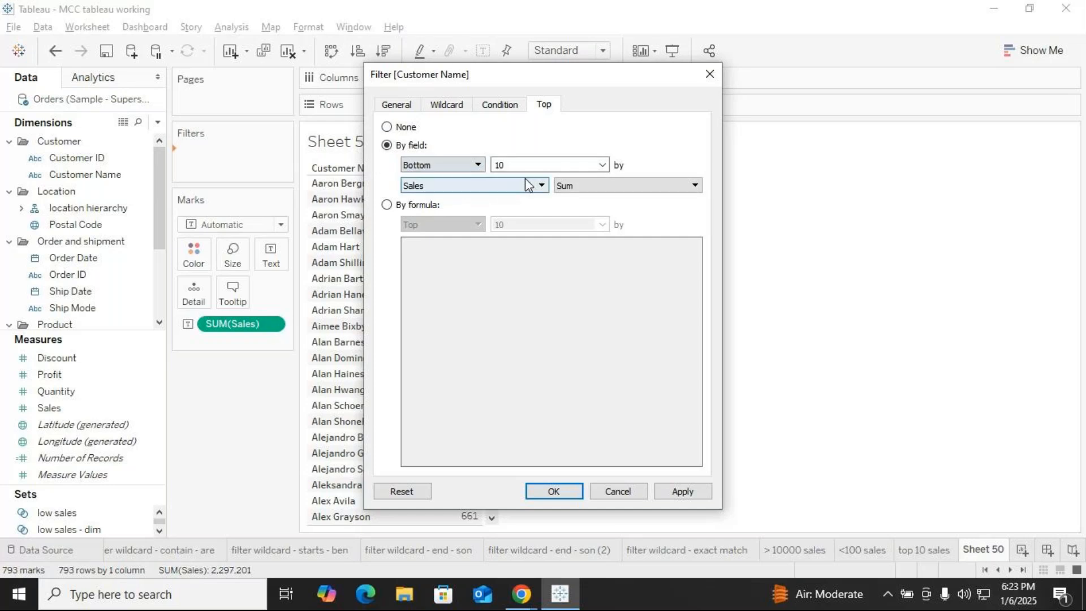
pyautogui.moveTo(650, 77); pyautogui.dragTo(853, 60)
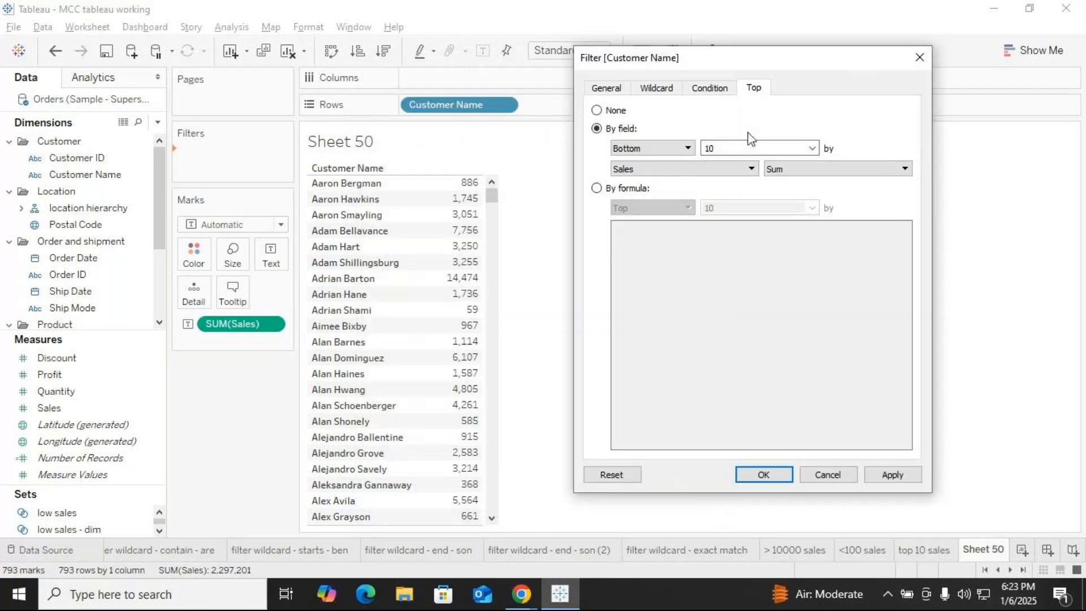
pyautogui.click(804, 144)
pyautogui.click(814, 148)
pyautogui.click(813, 148)
pyautogui.click(886, 477)
pyautogui.click(765, 478)
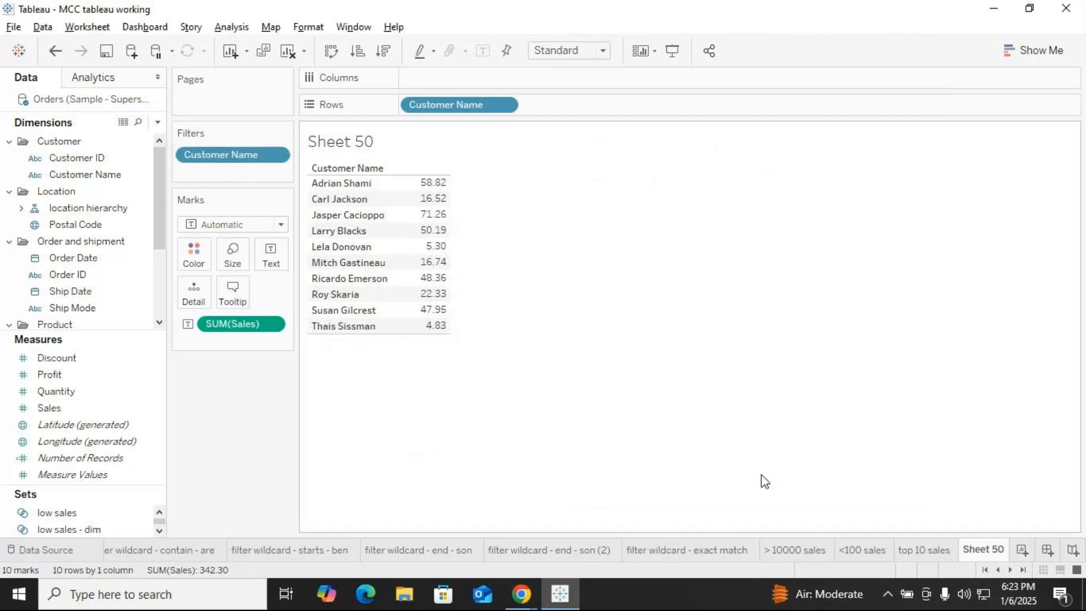
# Rename the Sheet 50 worksheet as "bottom 10 sales".
pyautogui.rightClick(984, 550)
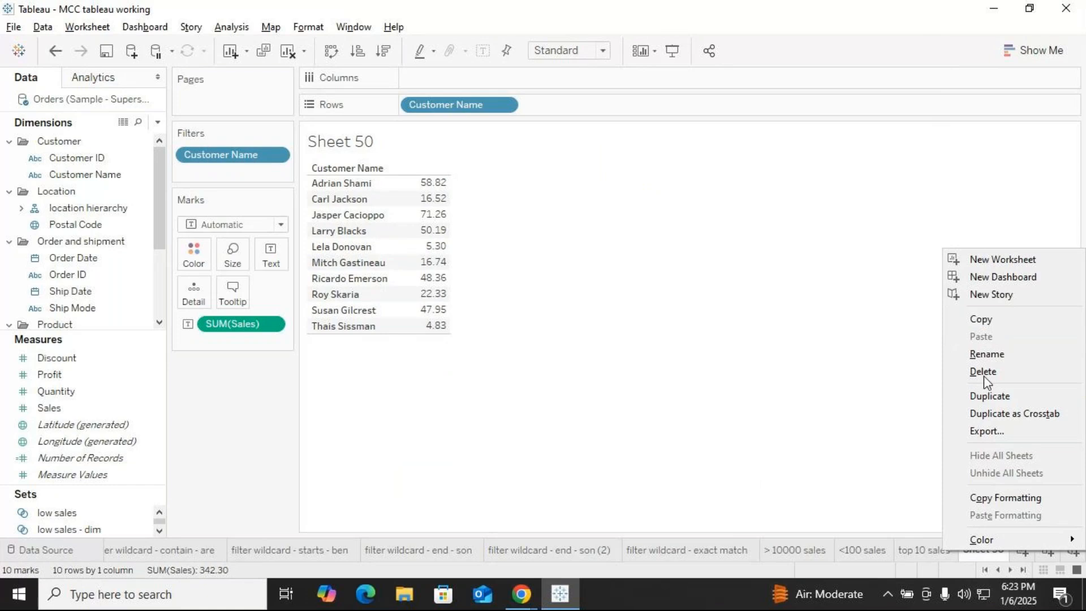
pyautogui.click(984, 354)
pyautogui.write('b')
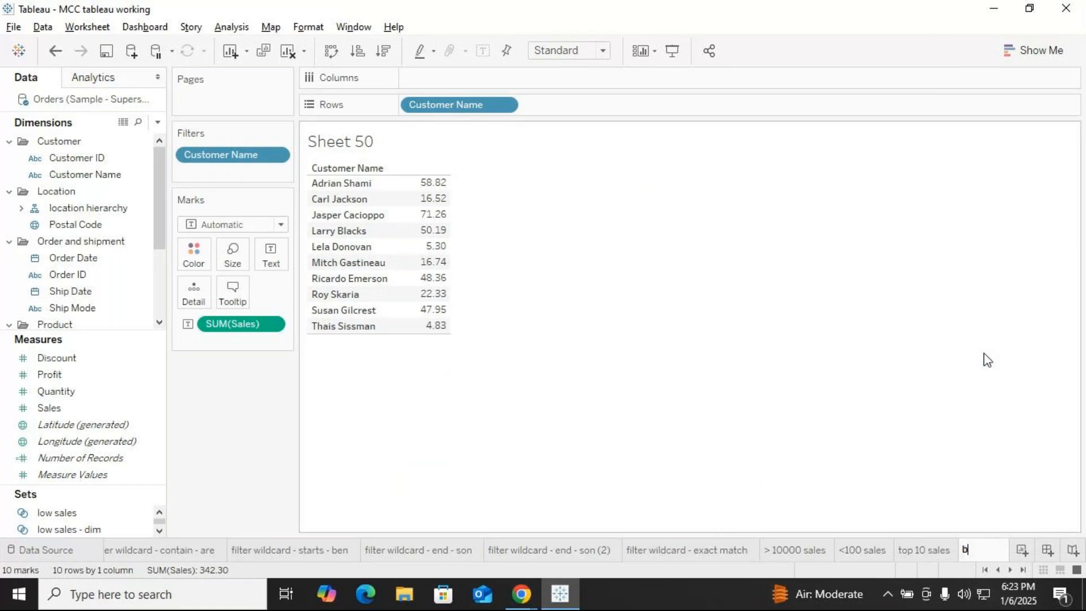
pyautogui.write('ottom 10 s')
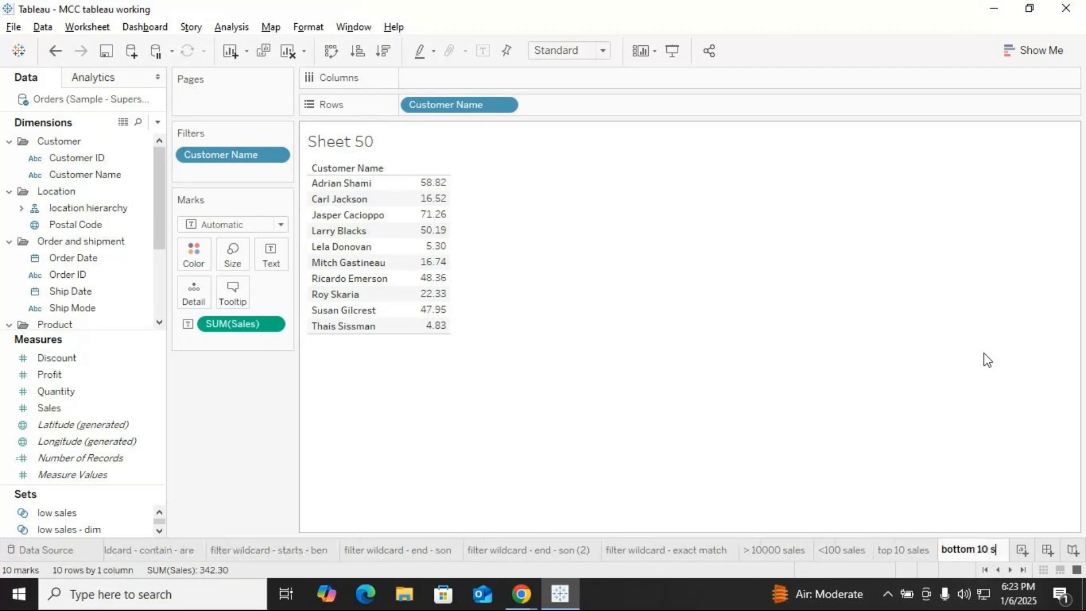
pyautogui.write('ales')
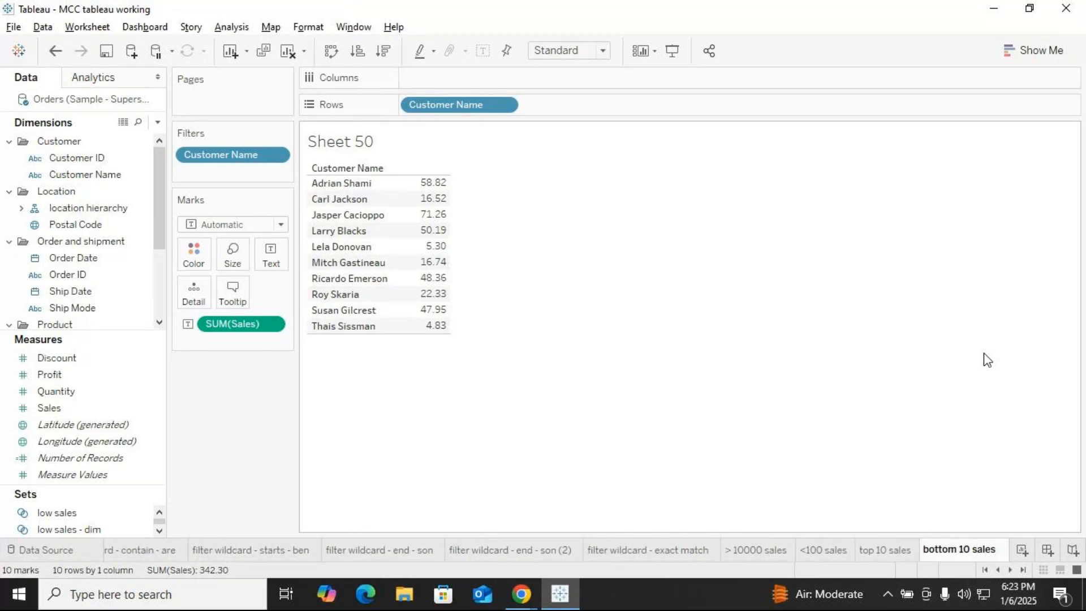
pyautogui.press('Return')
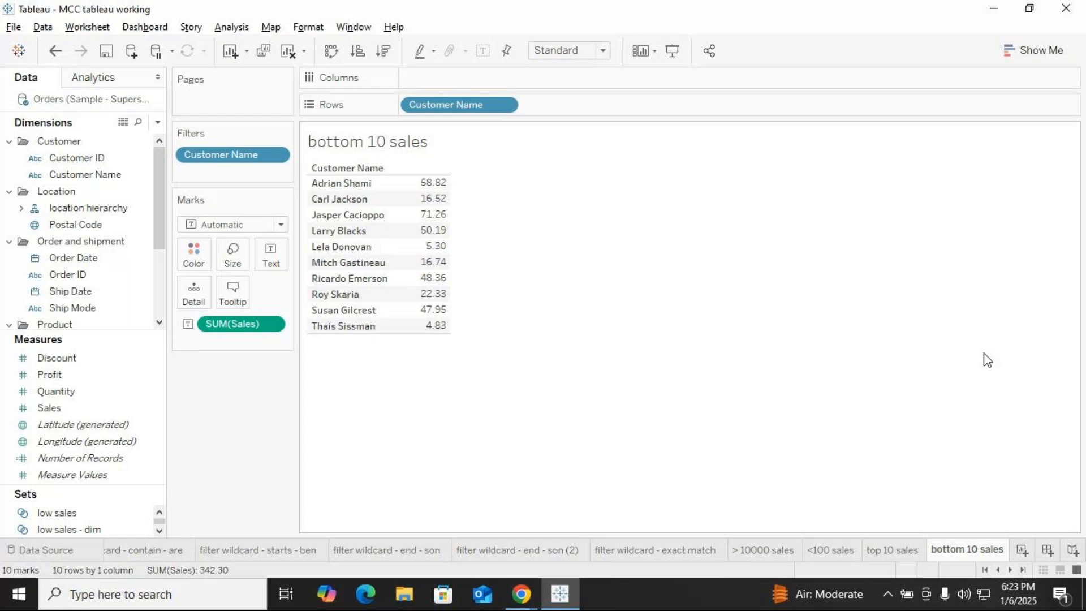
# Switch to GoTo Meeting, mute the microphone and return to Tableau.
pyautogui.click(521, 594)
pyautogui.click(569, 557)
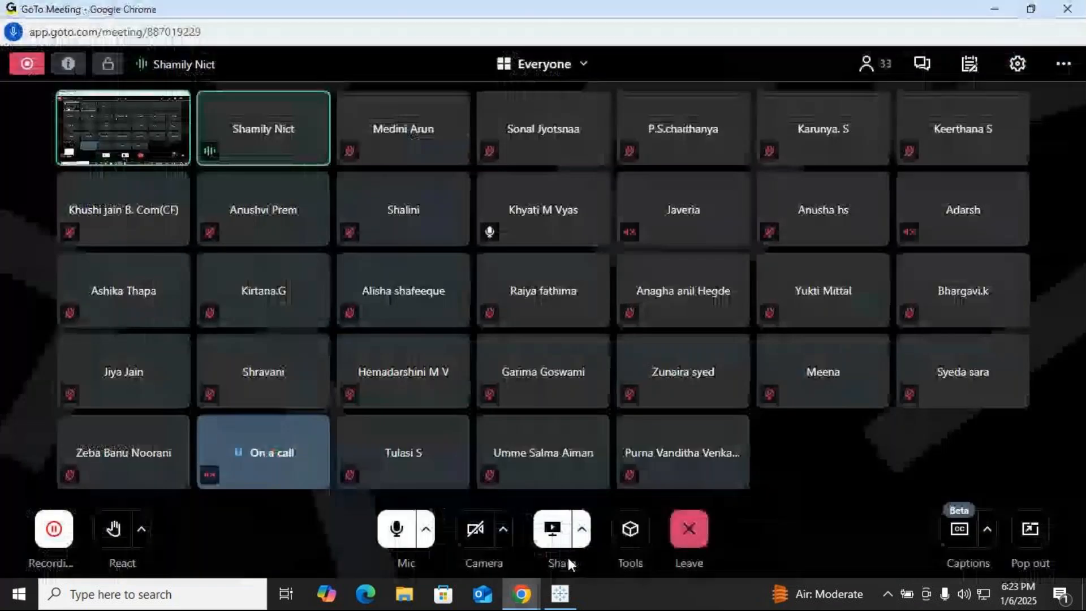
pyautogui.click(409, 529)
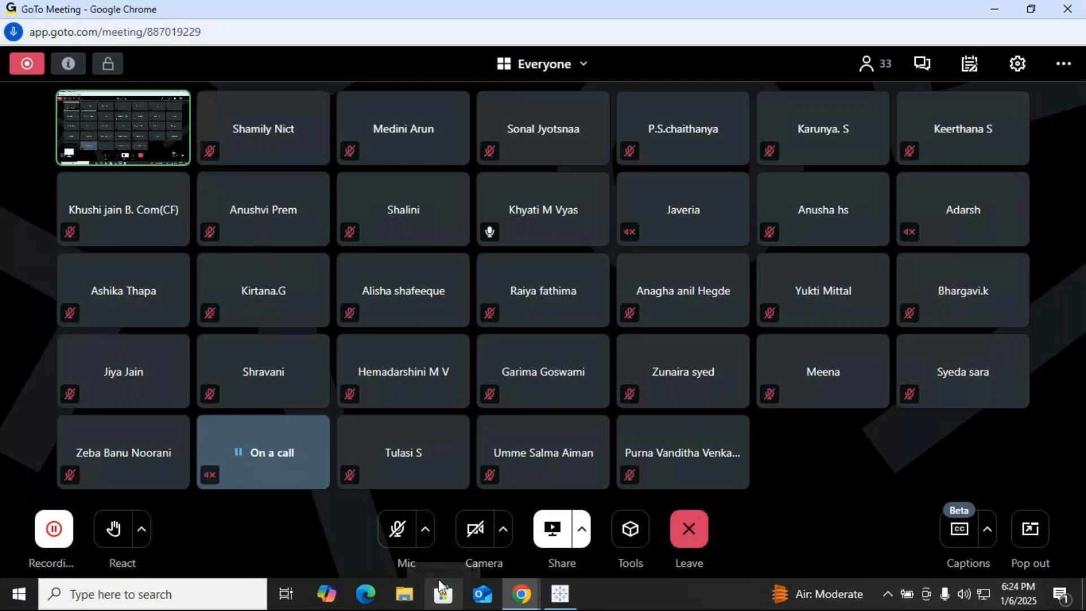
pyautogui.hotkey('alt', 'Tab')
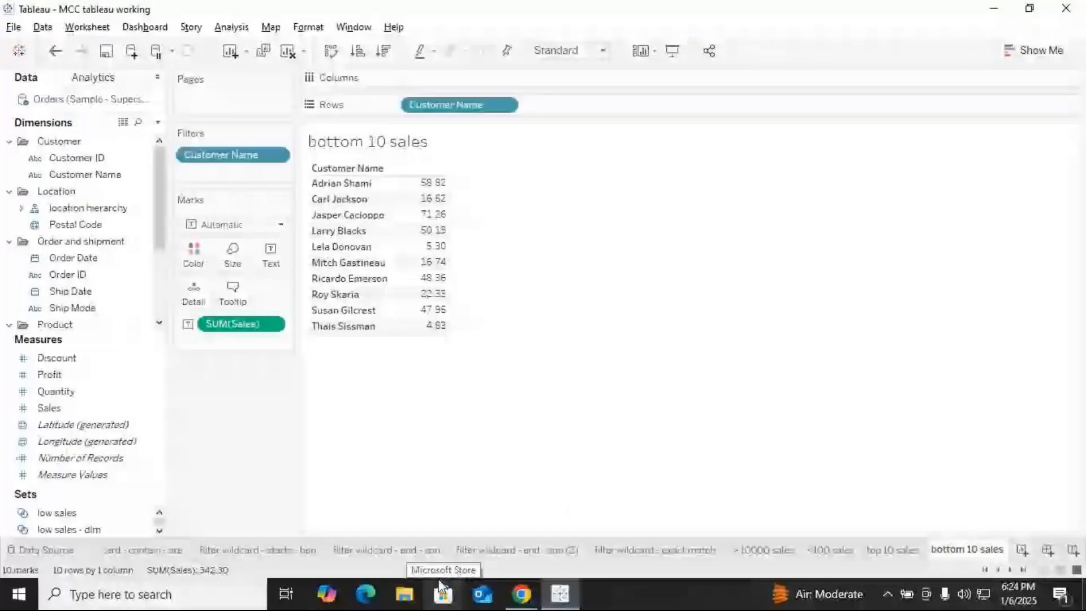
# Review the Top settings of the Customer Name filter on "bottom 10 sales" and close the filter.
pyautogui.click(277, 155)
pyautogui.click(261, 173)
pyautogui.click(545, 104)
pyautogui.moveTo(574, 88); pyautogui.dragTo(757, 80)
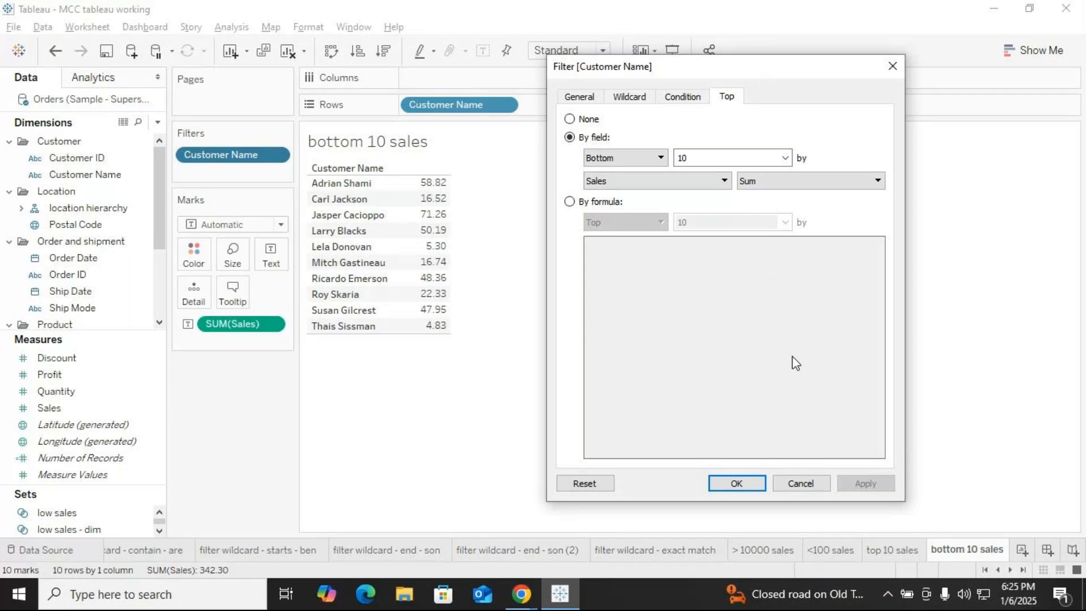
pyautogui.click(739, 483)
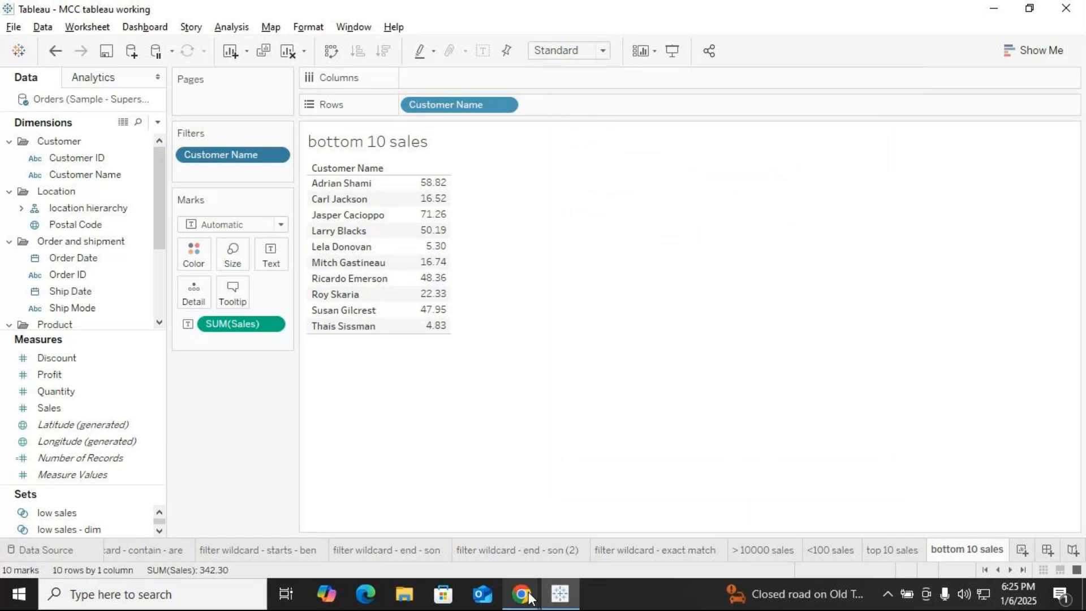
# Switch to GoTo Meeting, unmute the microphone and return to Tableau.
pyautogui.moveTo(521, 593)
pyautogui.click(568, 490)
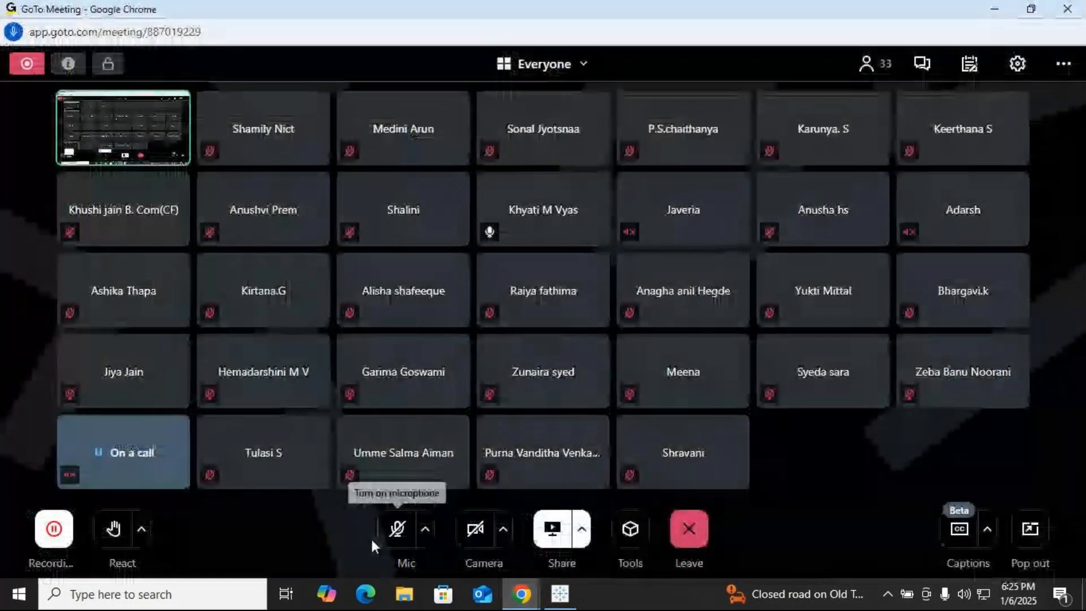
pyautogui.click(401, 529)
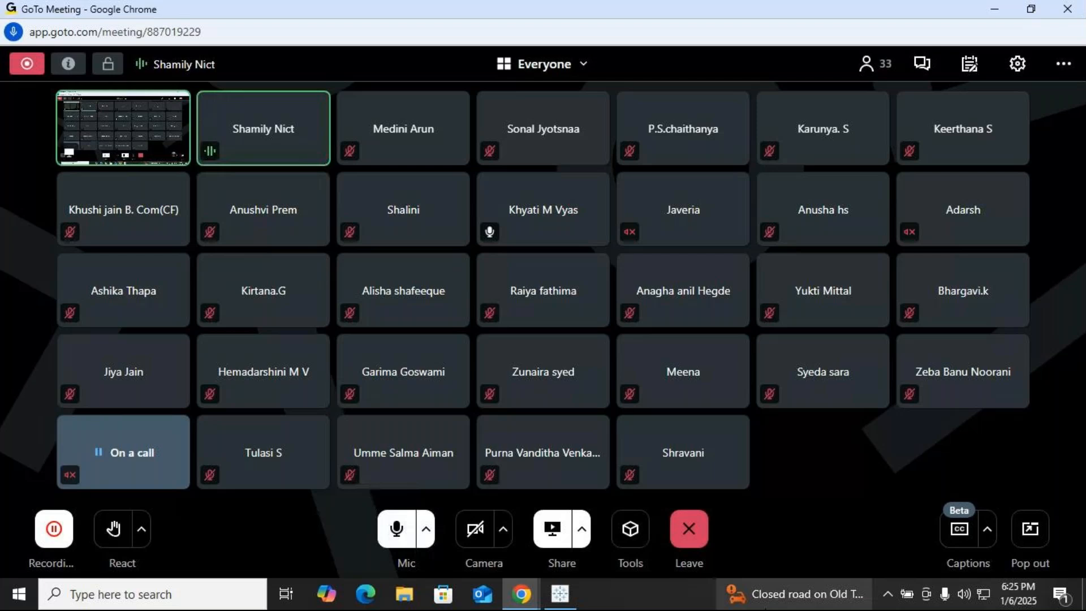
pyautogui.moveTo(765, 608)
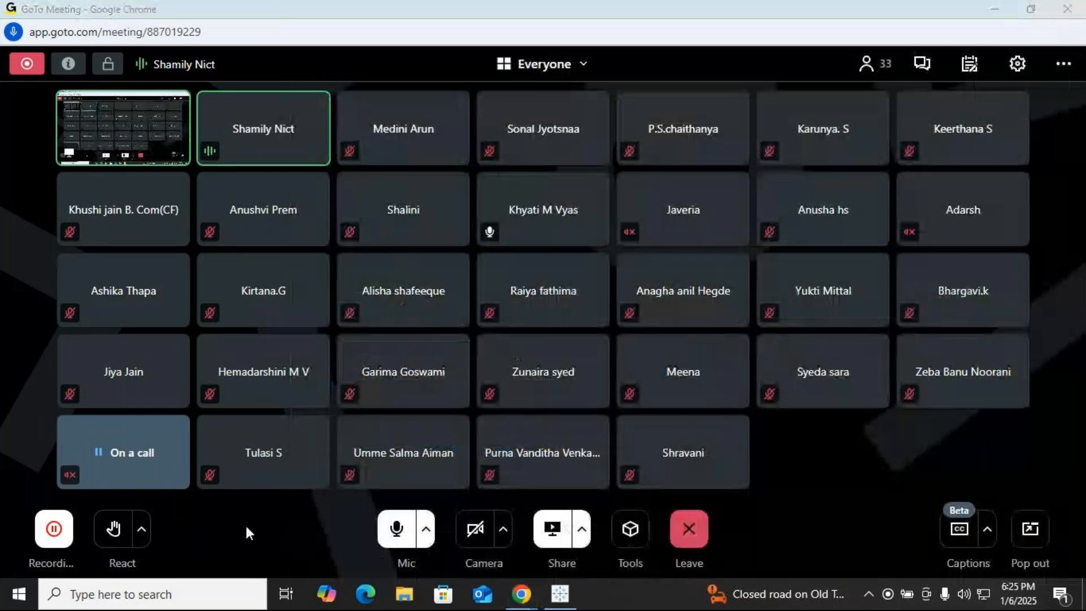
pyautogui.moveTo(522, 599)
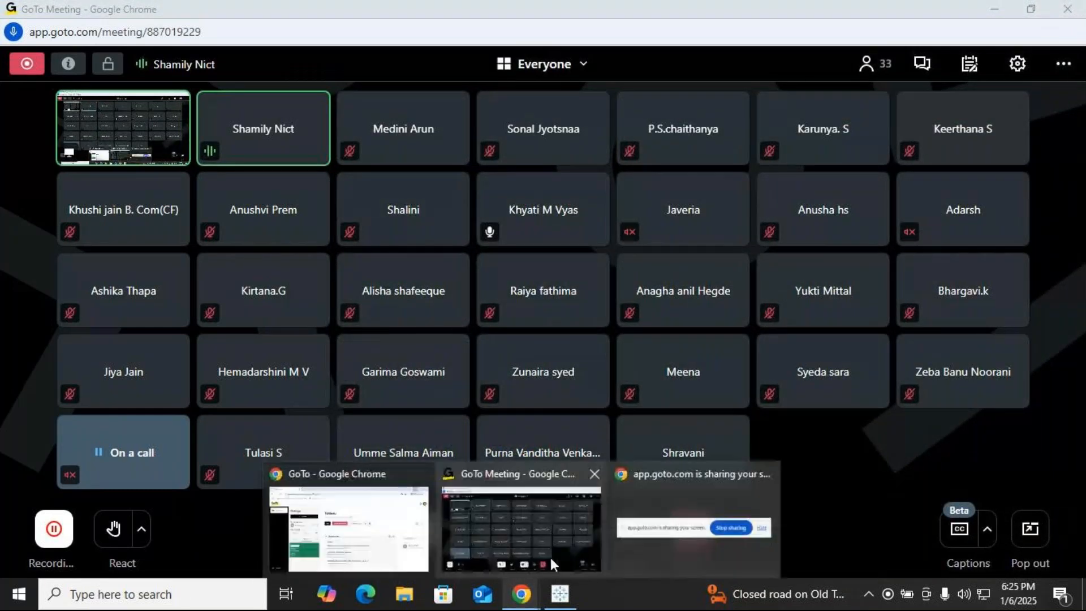
pyautogui.click(560, 594)
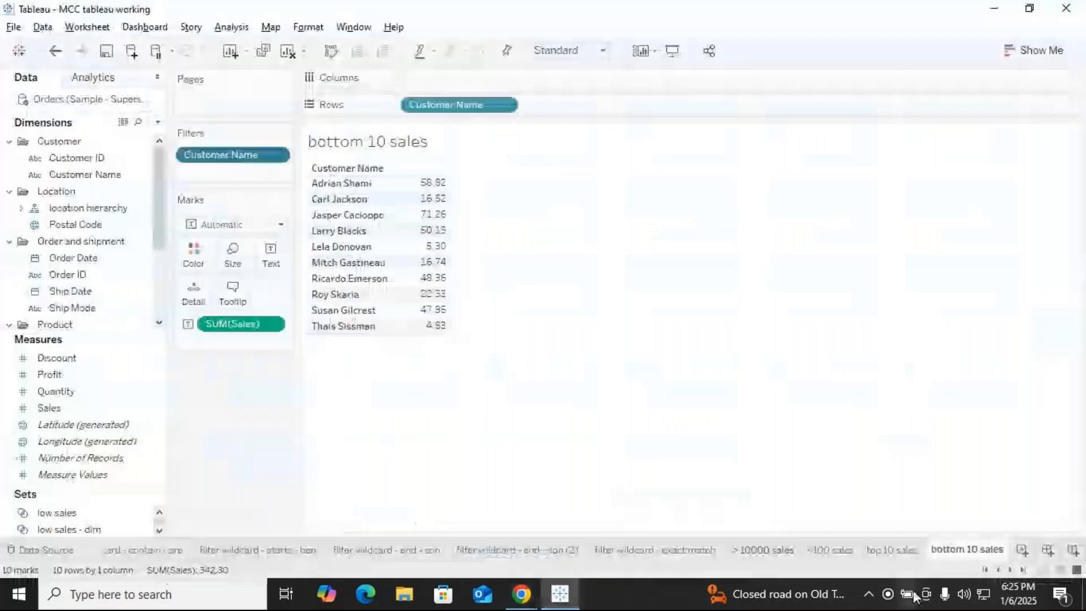
# Create a new worksheet after "bottom 10 sales" listing Customer Name in rows with Sales values and a Customer Name filter that includes all customers.
pyautogui.click(1021, 550)
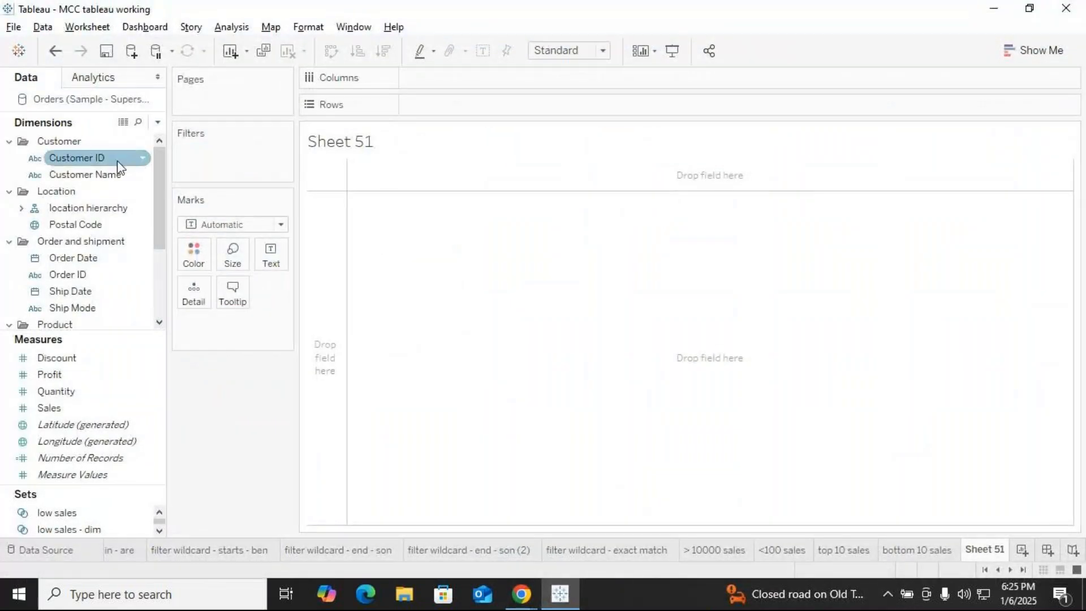
pyautogui.moveTo(146, 176); pyautogui.dragTo(233, 165)
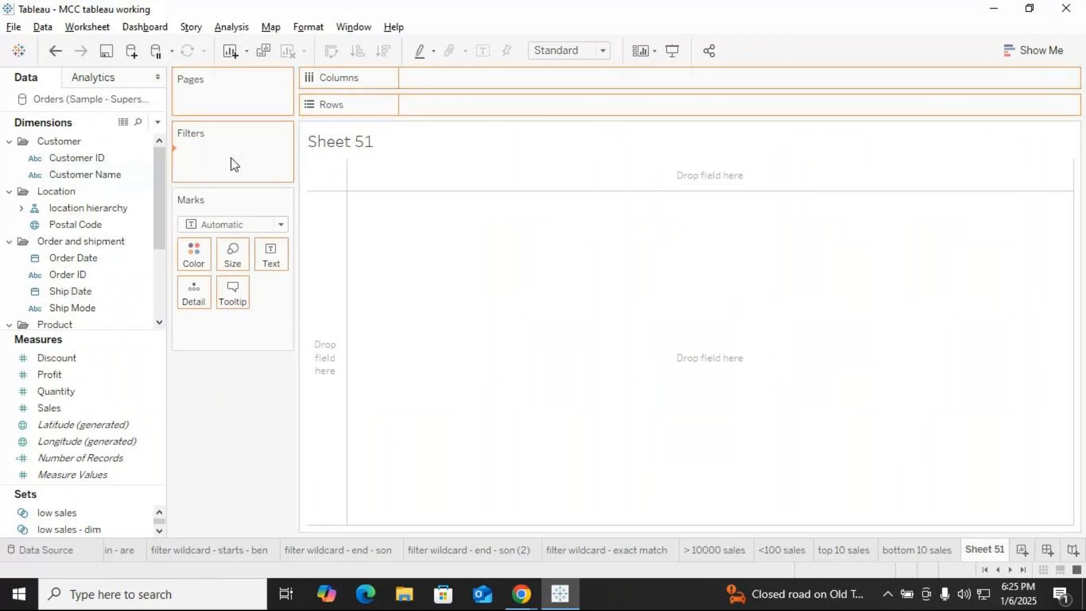
pyautogui.click(411, 346)
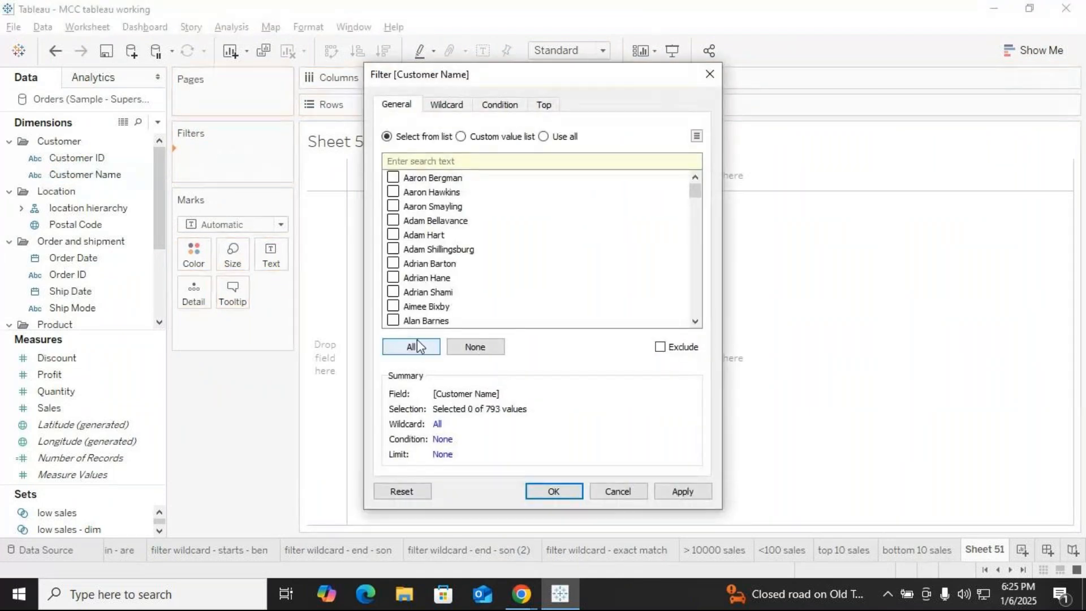
pyautogui.click(567, 492)
pyautogui.moveTo(77, 174)
pyautogui.mouseDown()
pyautogui.moveTo(312, 142)
pyautogui.moveTo(424, 109)
pyautogui.mouseUp()
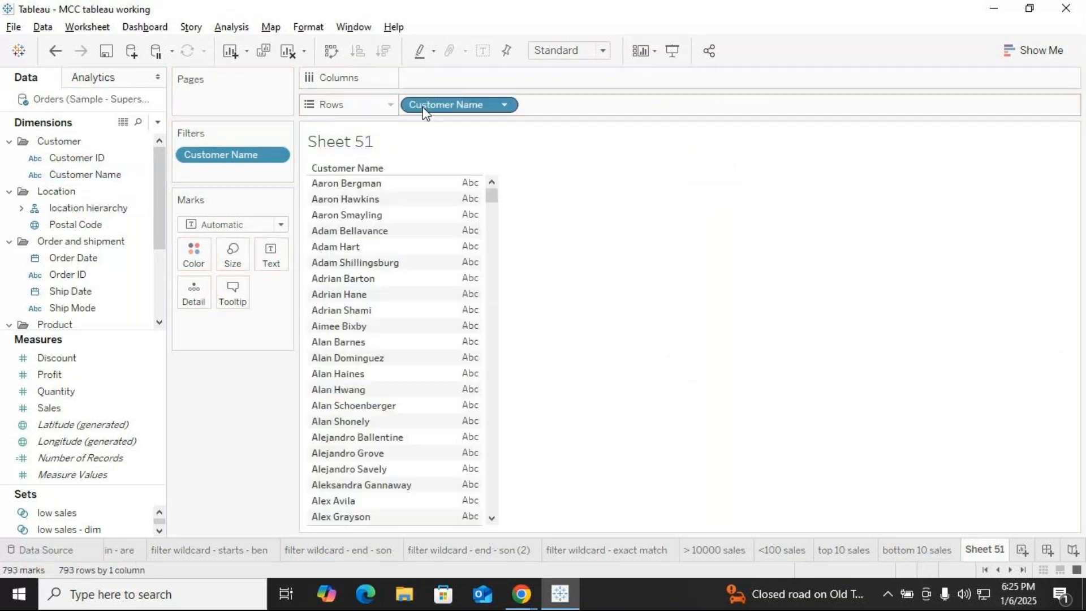
pyautogui.moveTo(50, 410); pyautogui.dragTo(432, 289)
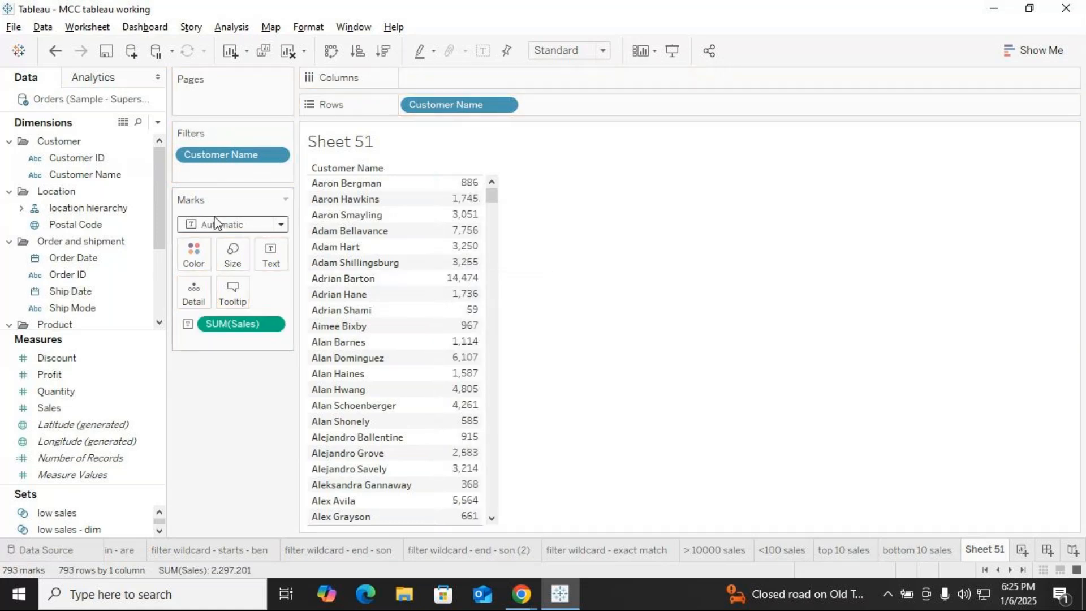
# Switch the Customer Name filter on Sheet 51 to a Top 10 limit defined by formula.
pyautogui.click(277, 156)
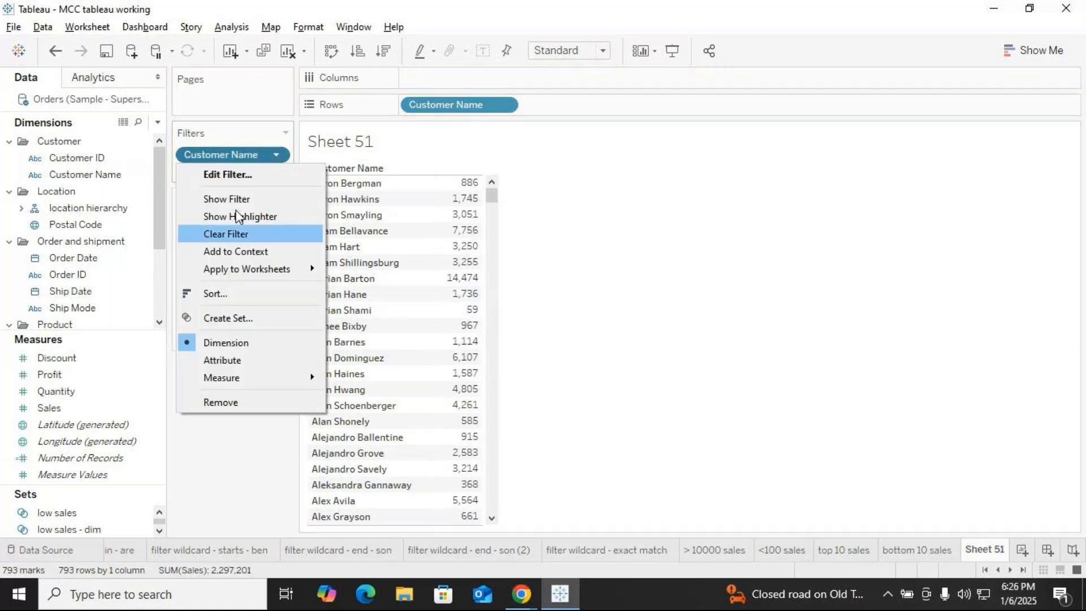
pyautogui.click(241, 176)
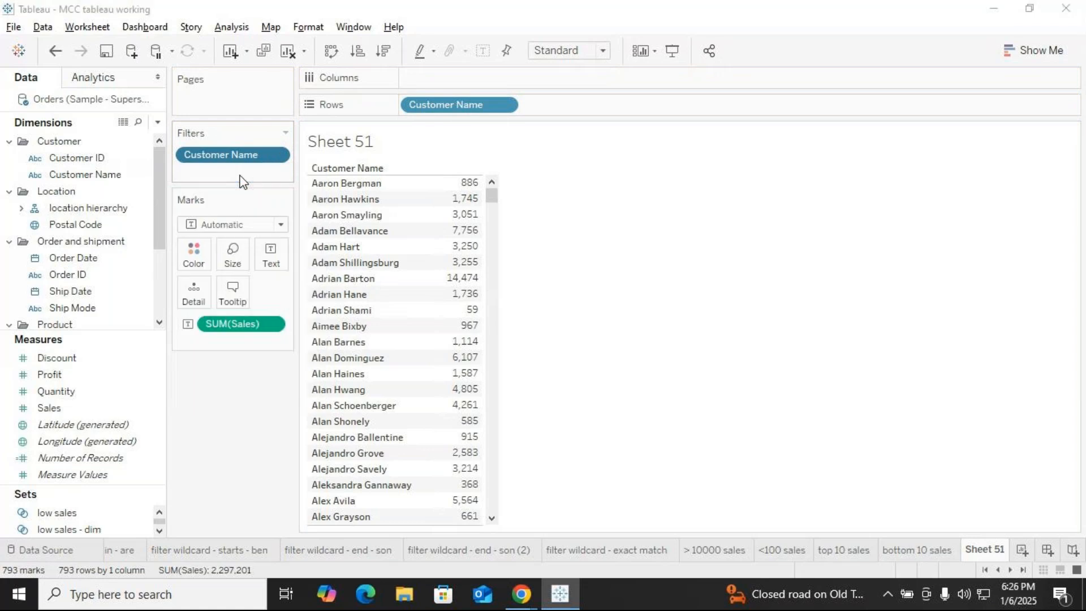
pyautogui.click(544, 105)
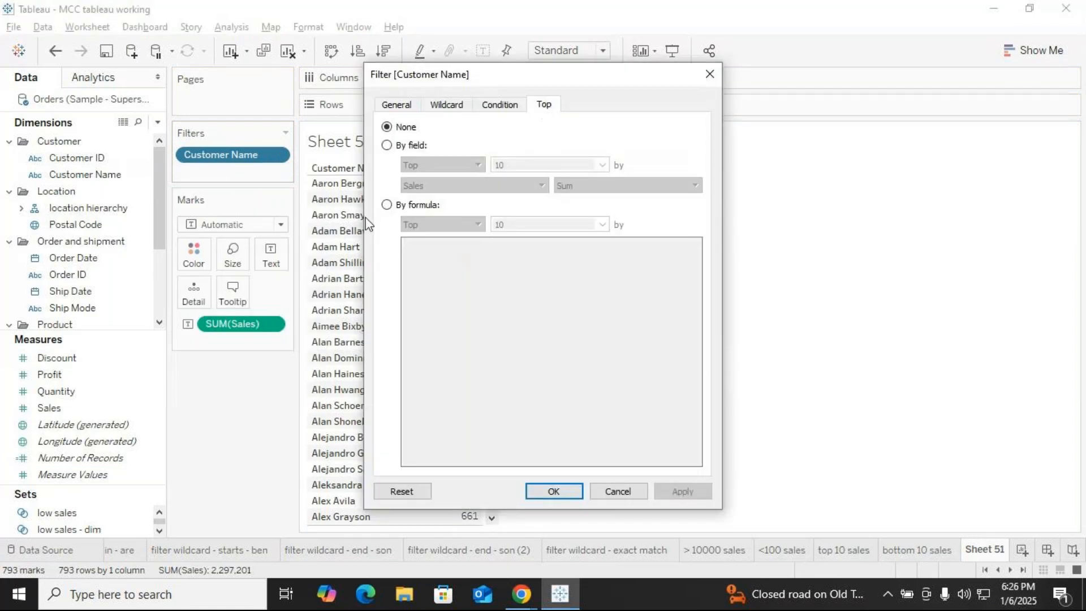
pyautogui.click(387, 205)
pyautogui.moveTo(601, 72); pyautogui.dragTo(708, 73)
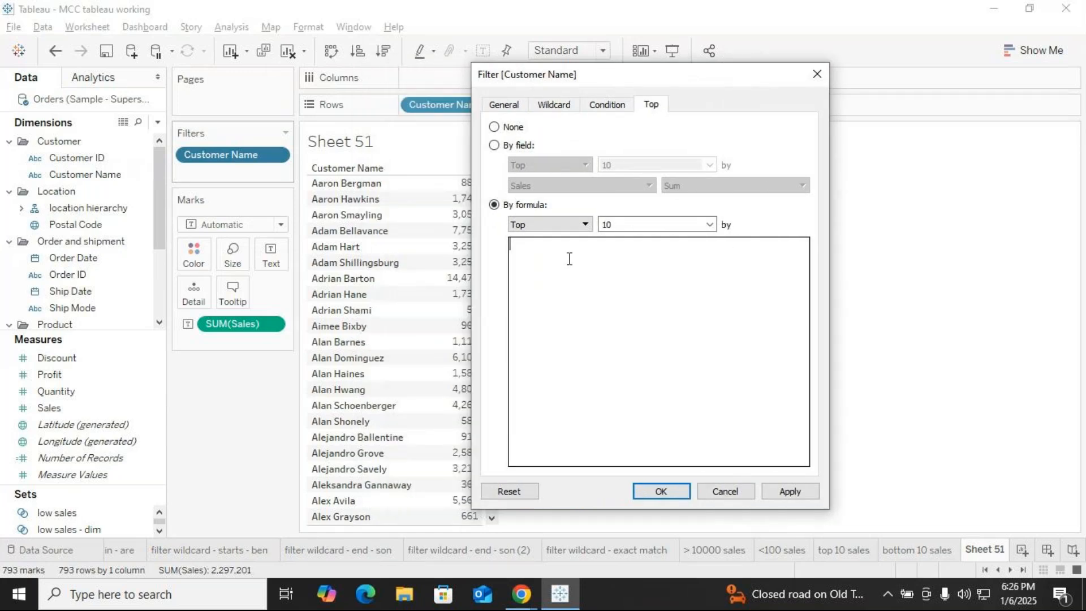
pyautogui.click(577, 224)
pyautogui.click(531, 248)
pyautogui.click(572, 226)
pyautogui.click(548, 237)
# Try [Sales]>8000 as the formula for the Customer Name filter's Top 10 limit.
pyautogui.write('sum(')
pyautogui.press('BackSpace')
pyautogui.press('BackSpace')
pyautogui.press('BackSpace')
pyautogui.press('BackSpace')
pyautogui.write('sal')
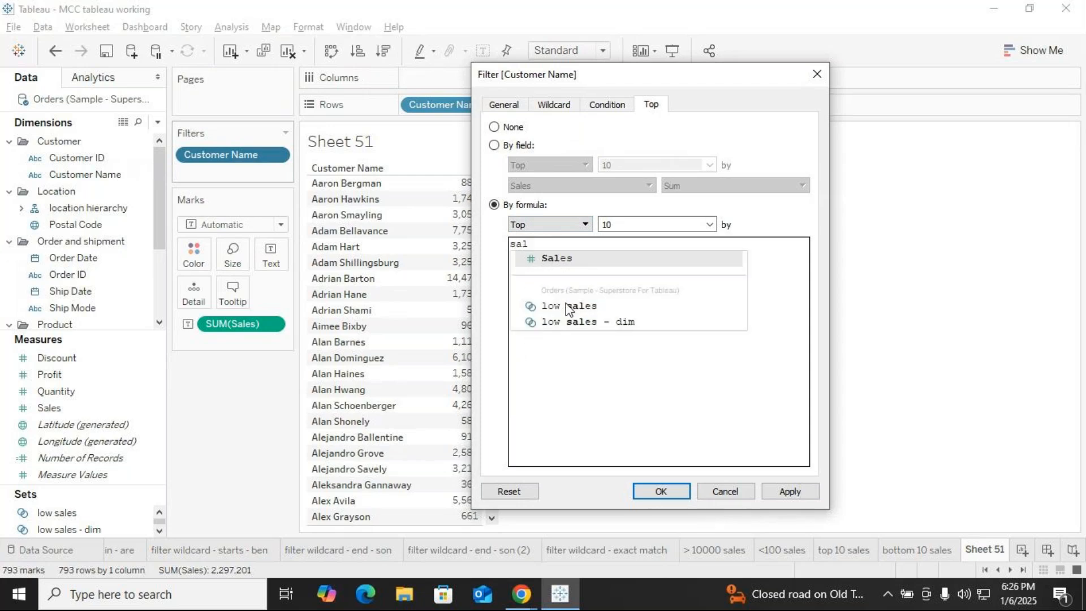
pyautogui.click(560, 259)
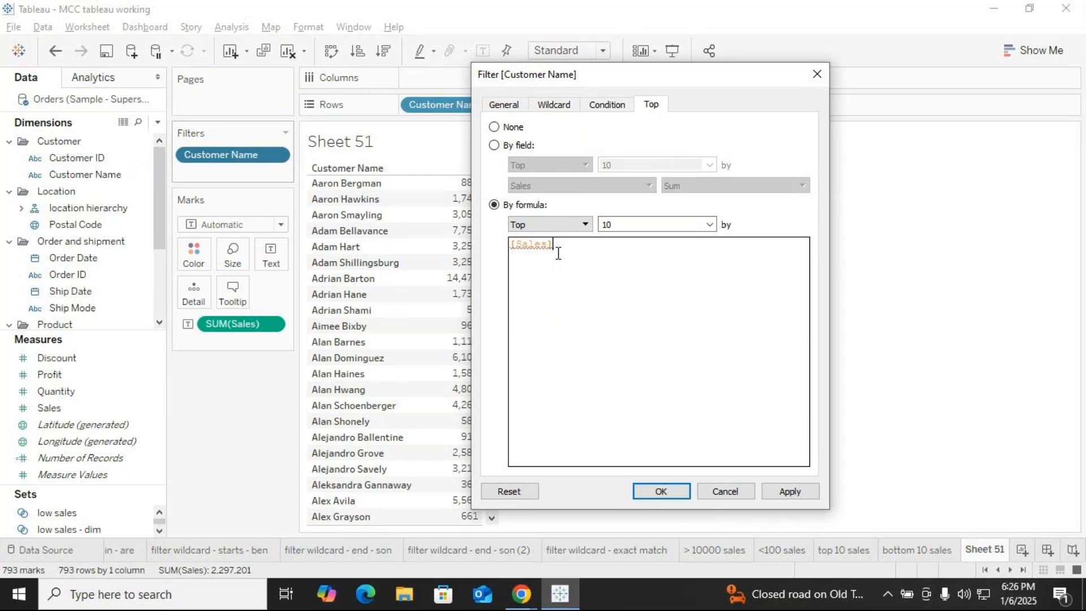
pyautogui.write('>')
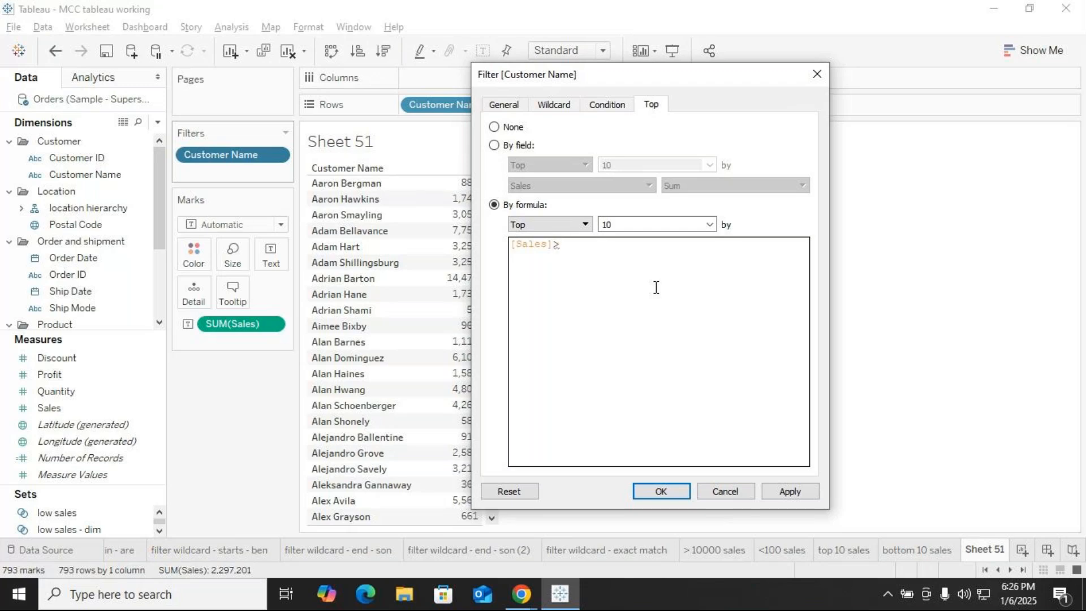
pyautogui.write('8000')
# Delete the whole limit formula and close the Customer Name filter without applying it.
pyautogui.click(560, 244)
pyautogui.click(592, 244)
pyautogui.press('BackSpace')
pyautogui.press('BackSpace')
pyautogui.press('BackSpace')
pyautogui.press('BackSpace')
pyautogui.press('BackSpace')
pyautogui.press('BackSpace')
pyautogui.press('BackSpace')
pyautogui.press('BackSpace')
pyautogui.press('BackSpace')
pyautogui.press('BackSpace')
pyautogui.press('BackSpace')
pyautogui.press('BackSpace')
pyautogui.press('BackSpace')
pyautogui.click(817, 74)
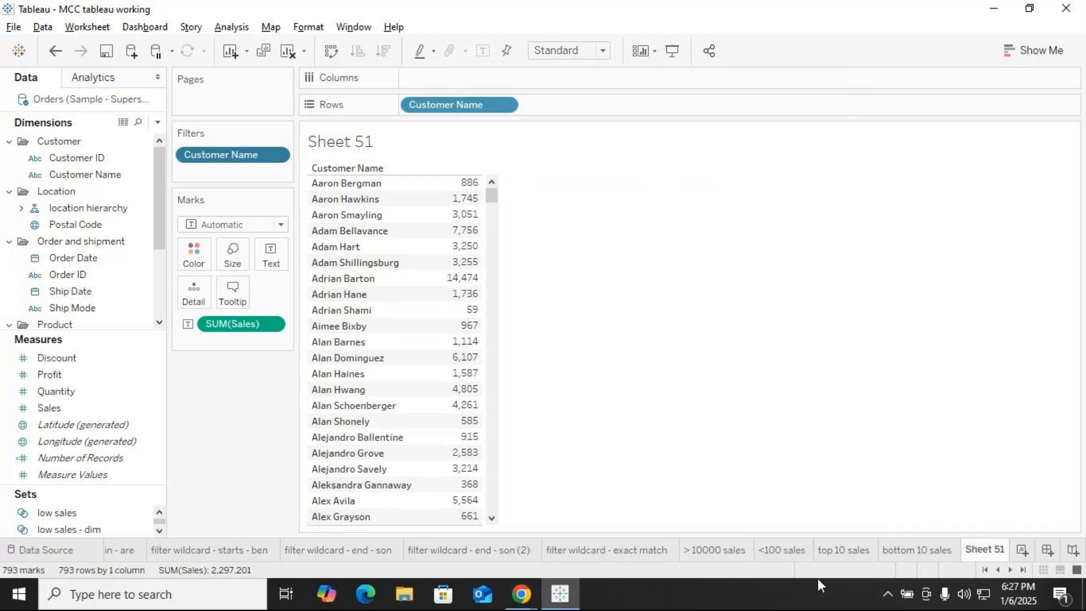
# Clear all fields and filters from Sheet 51.
pyautogui.click(288, 51)
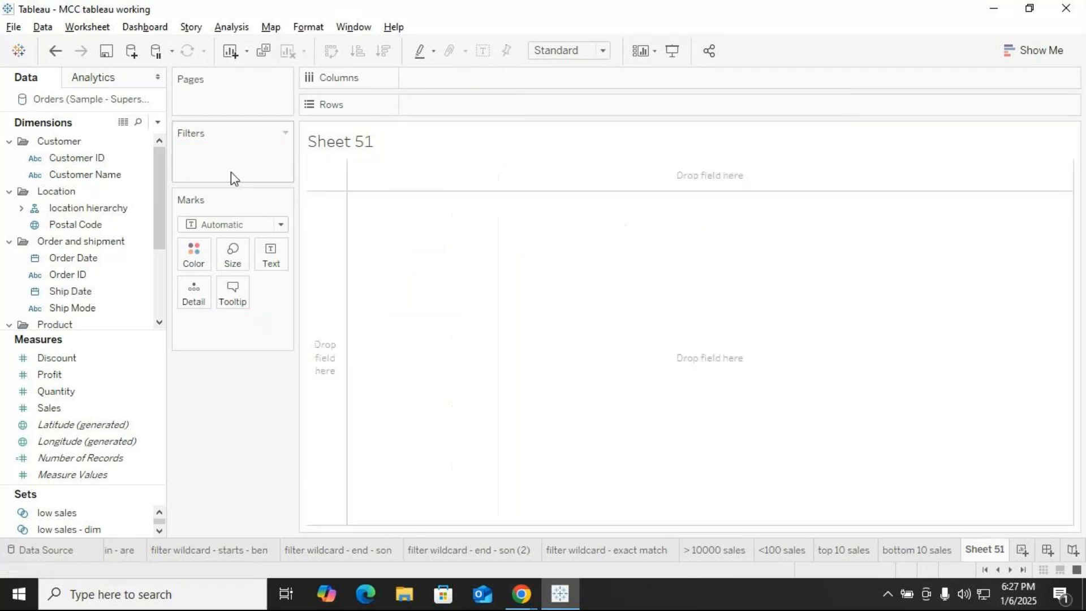
pyautogui.click(158, 122)
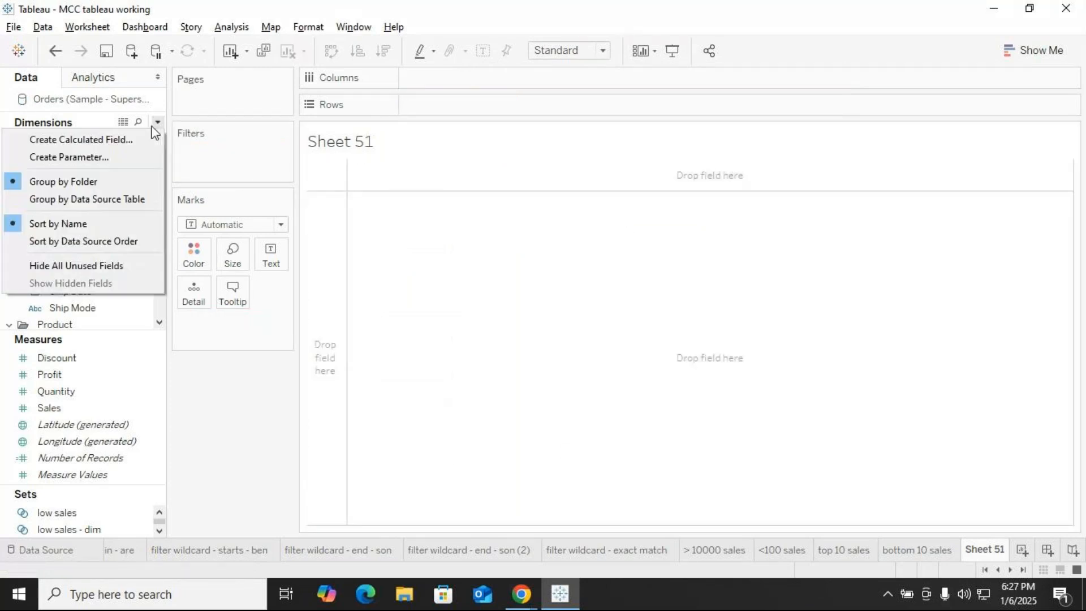
pyautogui.click(101, 141)
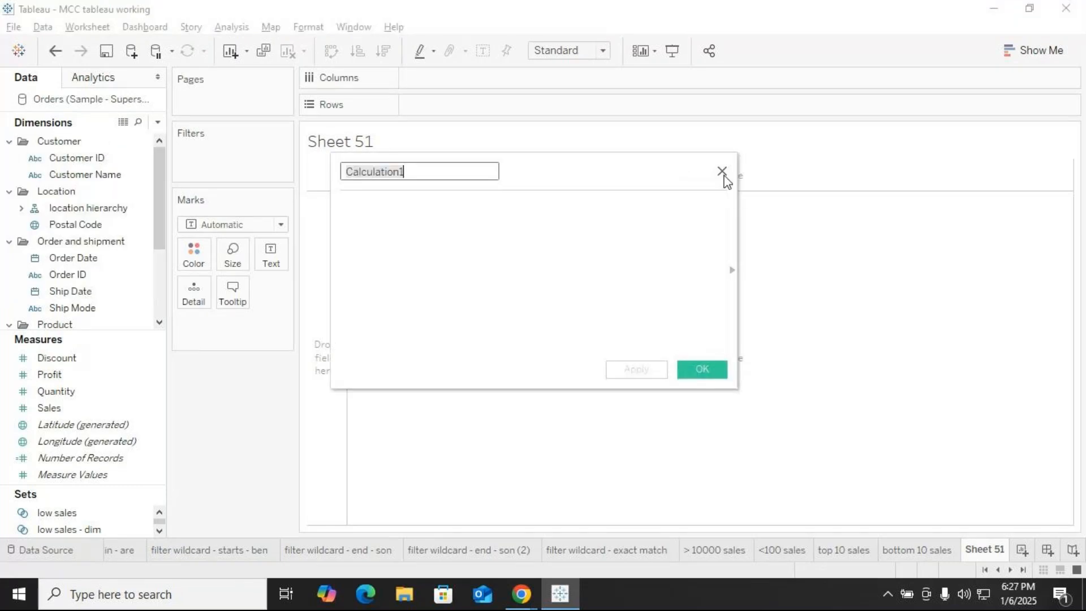
pyautogui.click(722, 171)
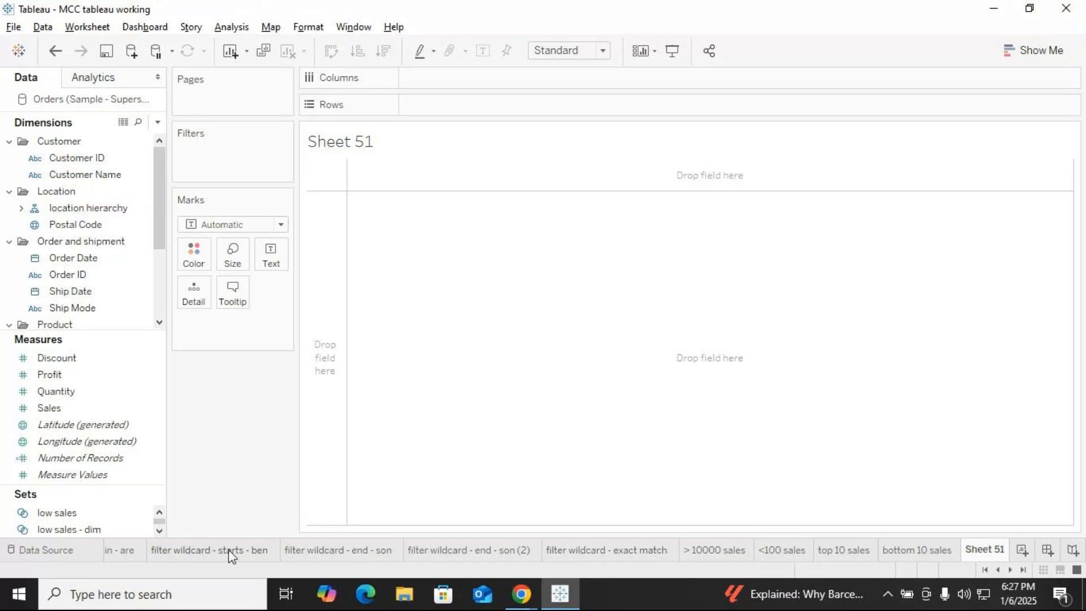
# Review the "filter wildcard - contain - are", "filter wildcard - starts - ben" and "filter" worksheets, and return to Sheet 51.
pyautogui.click(110, 558)
pyautogui.click(984, 570)
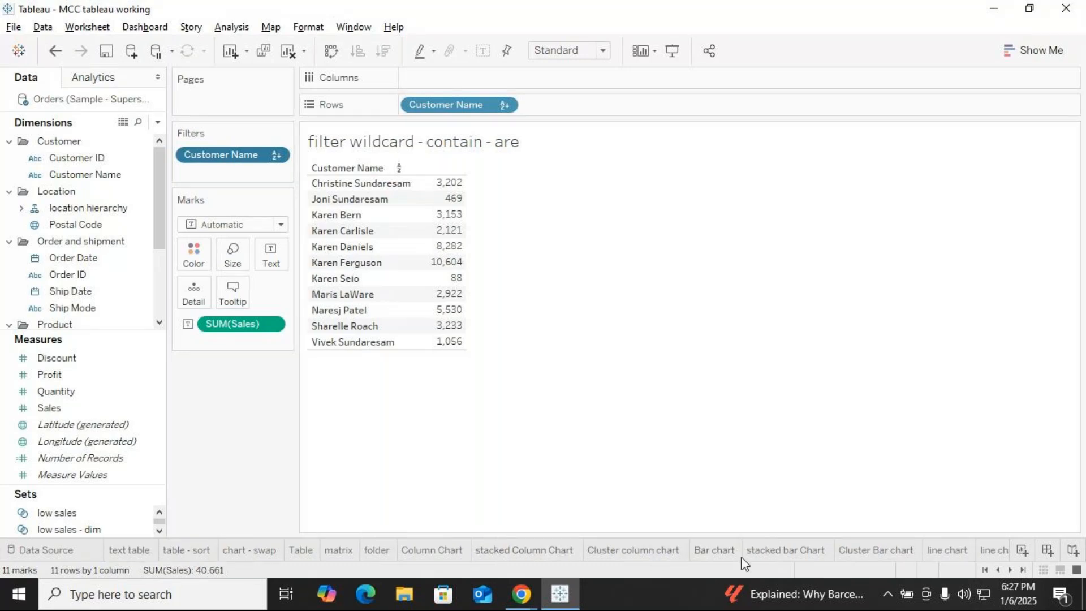
pyautogui.click(1023, 569)
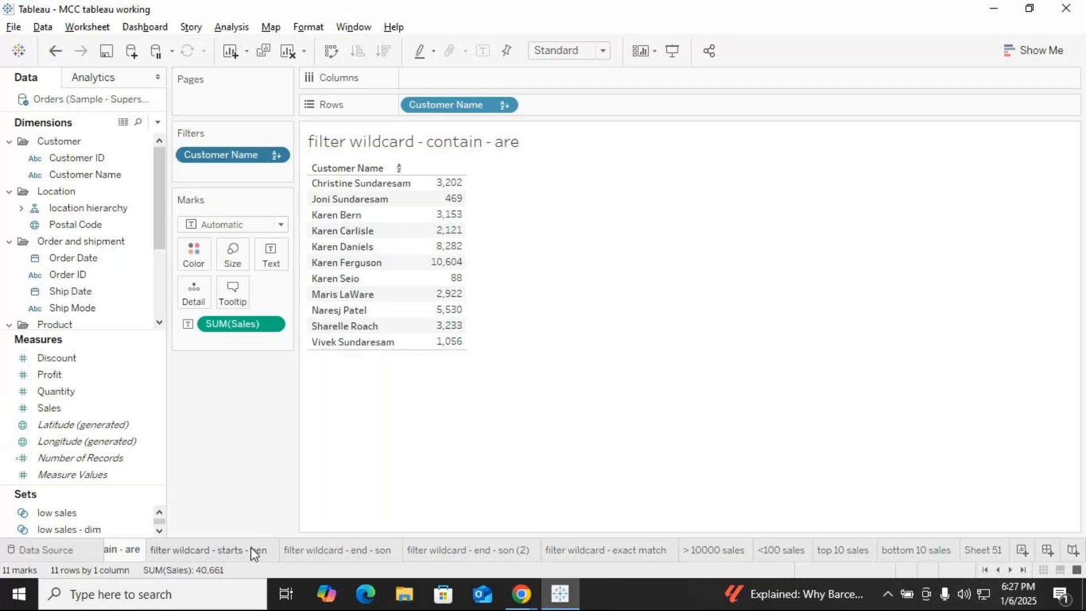
pyautogui.click(250, 547)
pyautogui.click(997, 569)
pyautogui.click(997, 569)
pyautogui.click(997, 569)
pyautogui.click(997, 569)
pyautogui.click(996, 569)
pyautogui.click(997, 569)
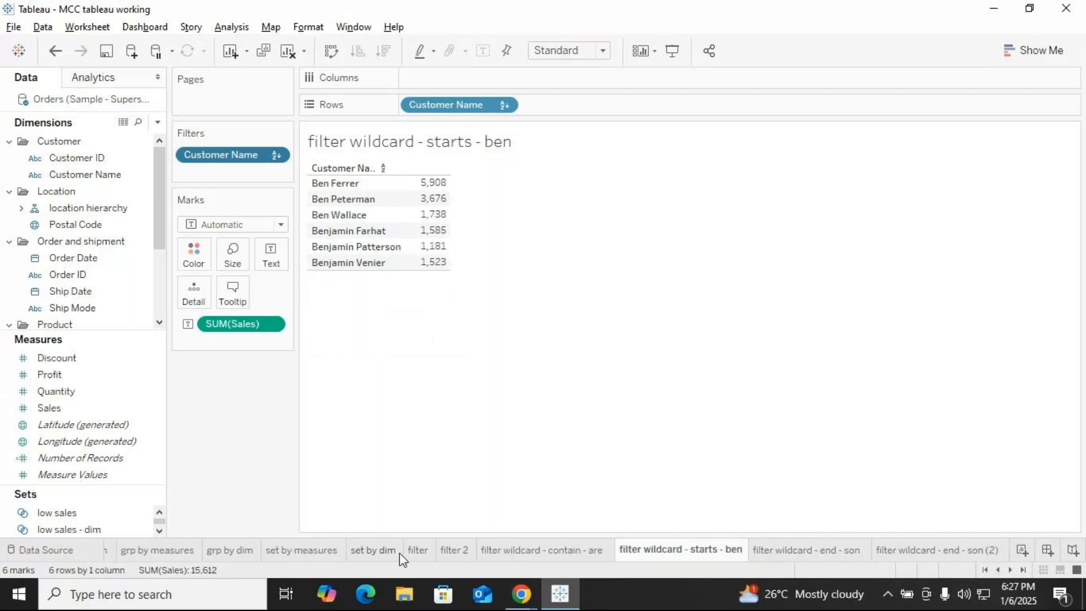
pyautogui.click(418, 550)
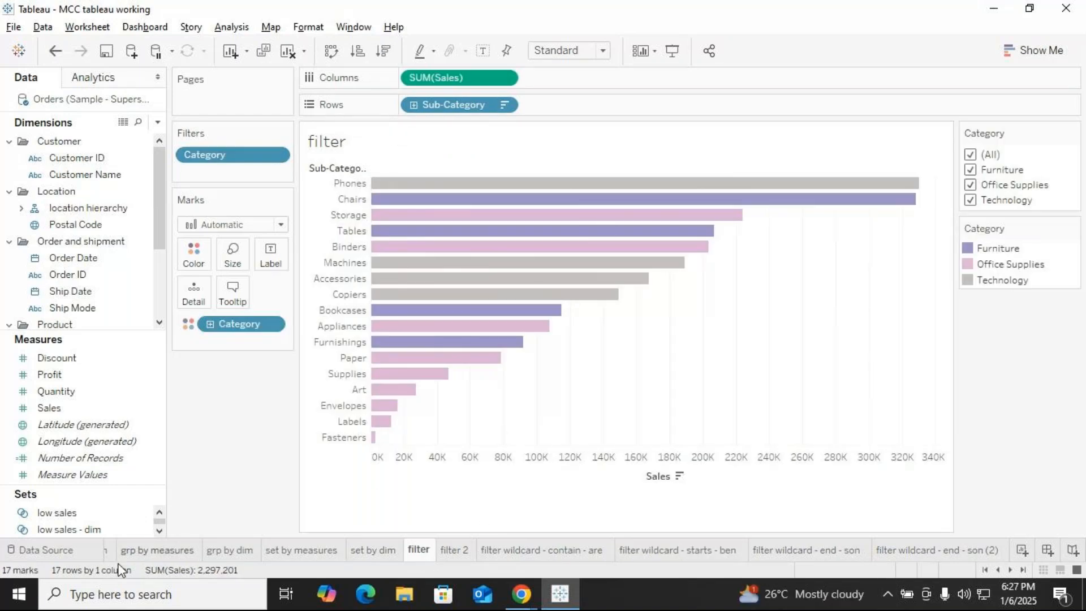
pyautogui.click(1020, 570)
pyautogui.click(978, 550)
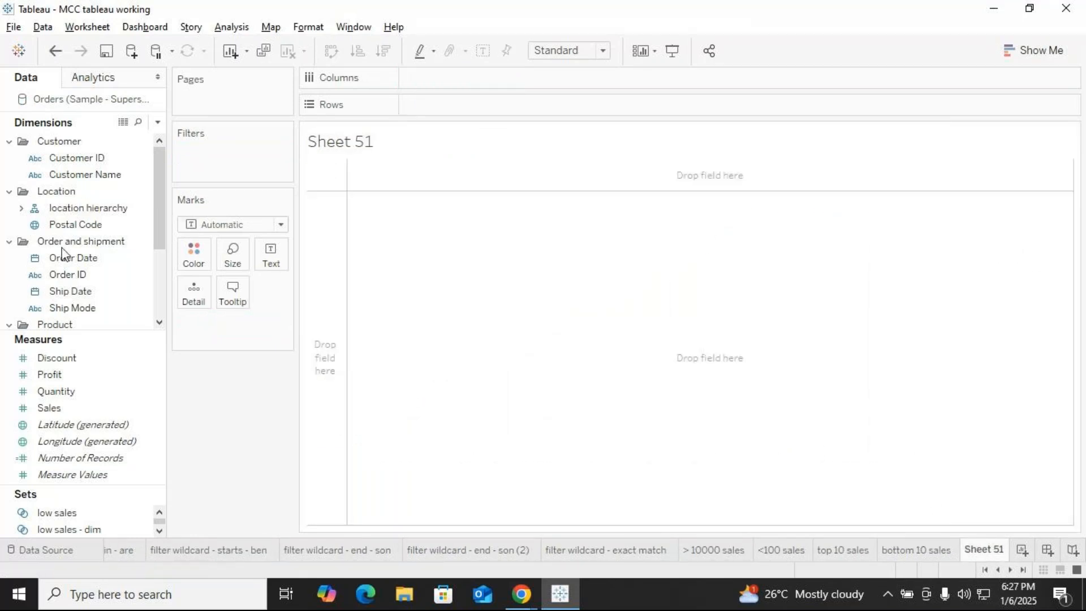
# Build a horizontal bar chart on Sheet 51 with Sub-Category from the PDT hierarchy in rows and Sales in columns.
pyautogui.click(10, 142)
pyautogui.click(10, 209)
pyautogui.click(9, 159)
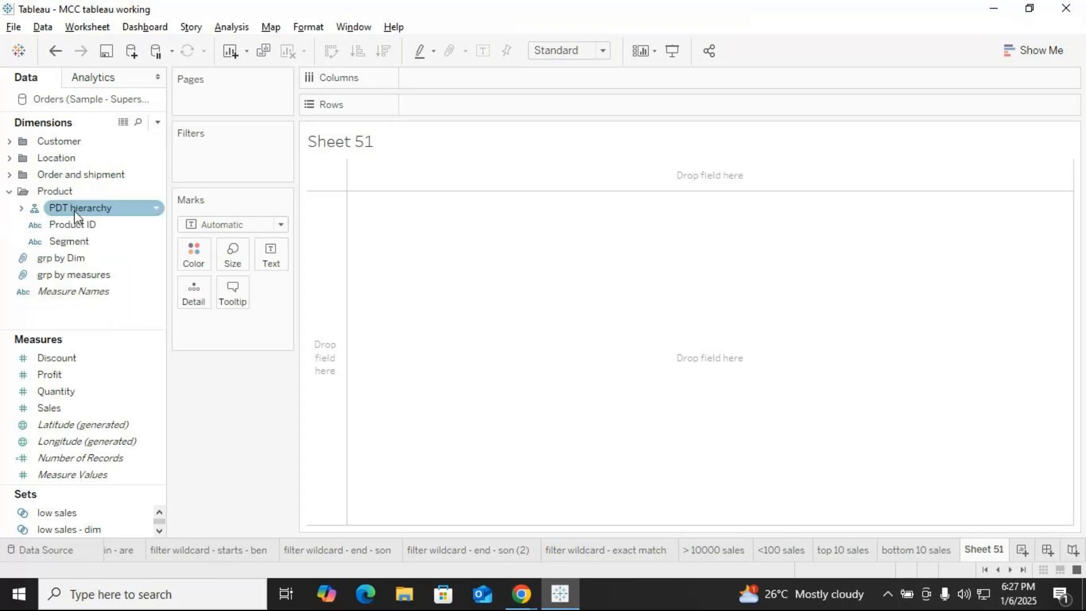
pyautogui.click(21, 208)
pyautogui.moveTo(90, 241); pyautogui.dragTo(444, 109)
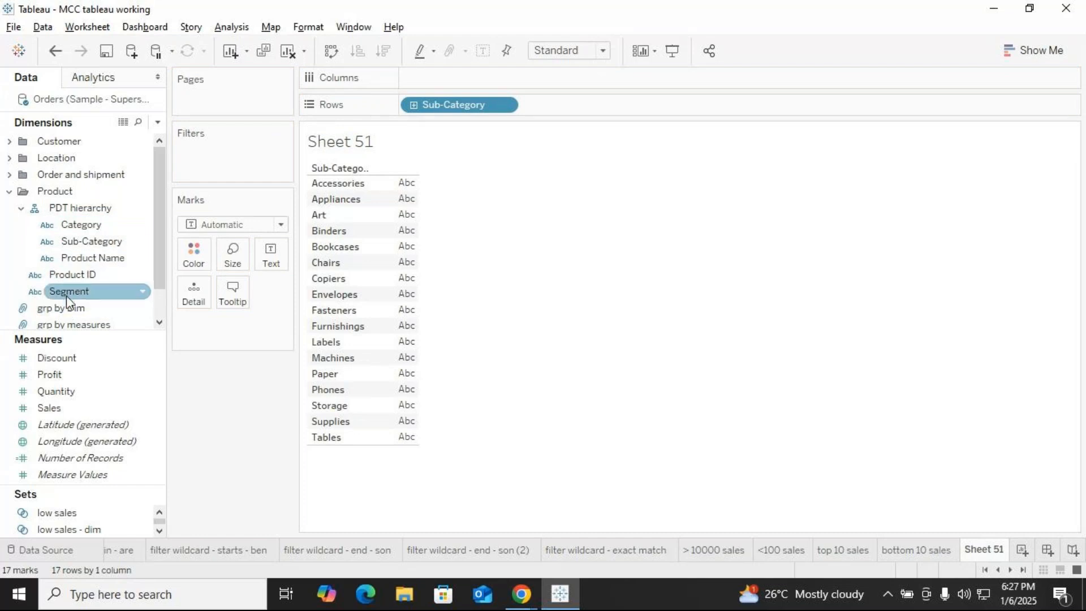
pyautogui.moveTo(49, 408); pyautogui.dragTo(430, 79)
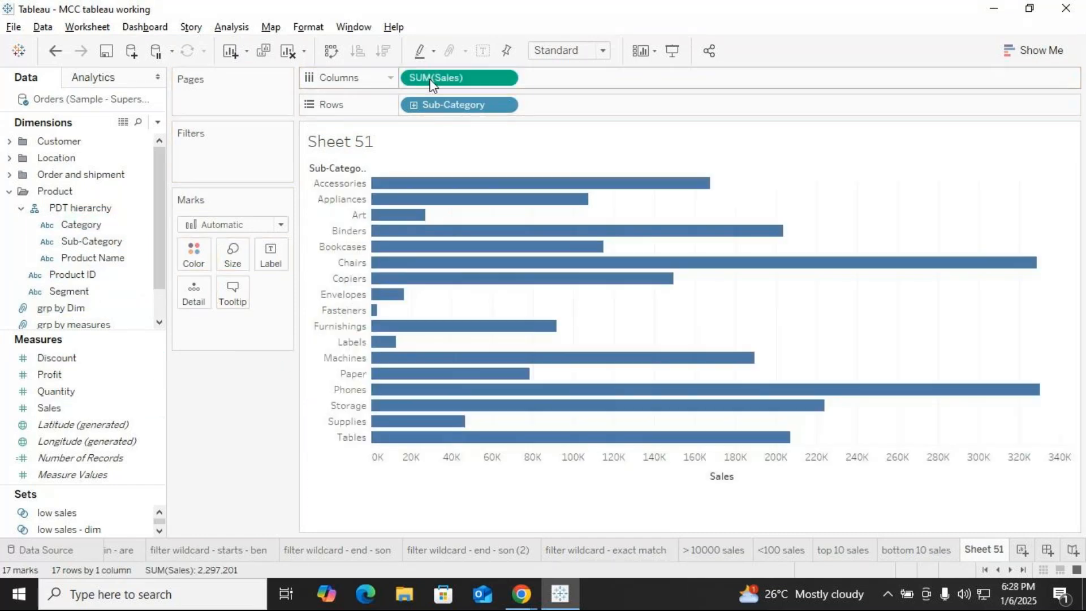
# Color the bars by Category and add a Category filter that includes Furniture, Office Supplies and Technology.
pyautogui.click(74, 223)
pyautogui.moveTo(75, 224); pyautogui.dragTo(193, 255)
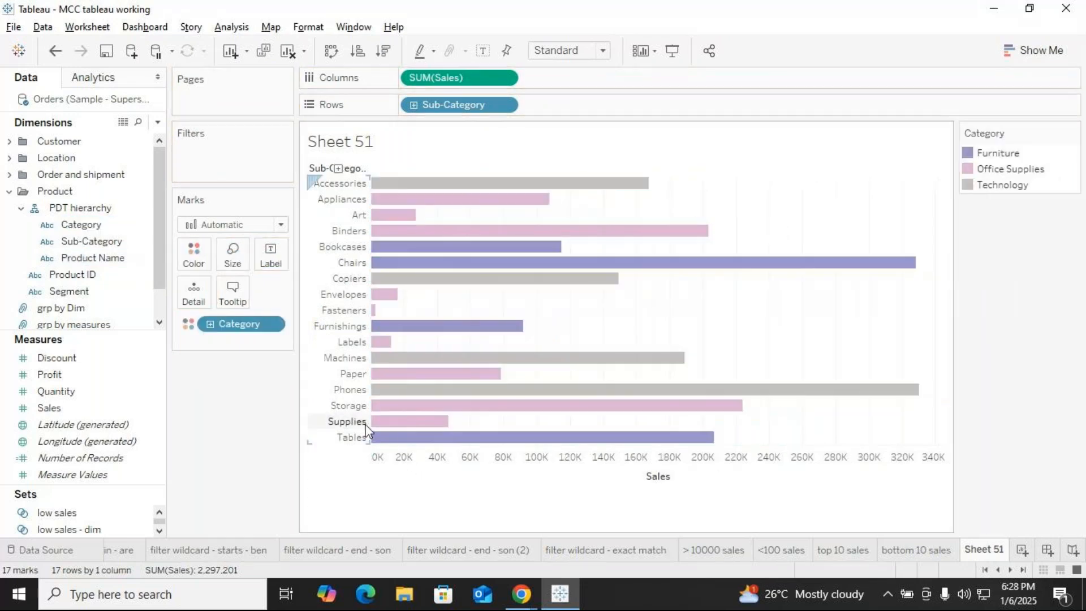
pyautogui.click(119, 225)
pyautogui.moveTo(119, 225); pyautogui.dragTo(215, 155)
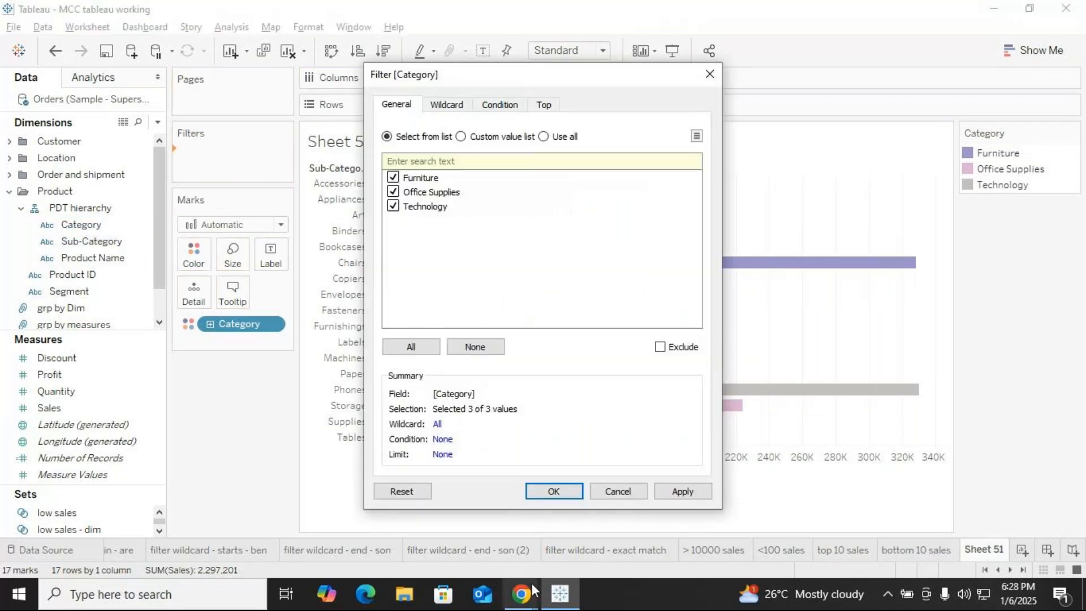
pyautogui.press('Return')
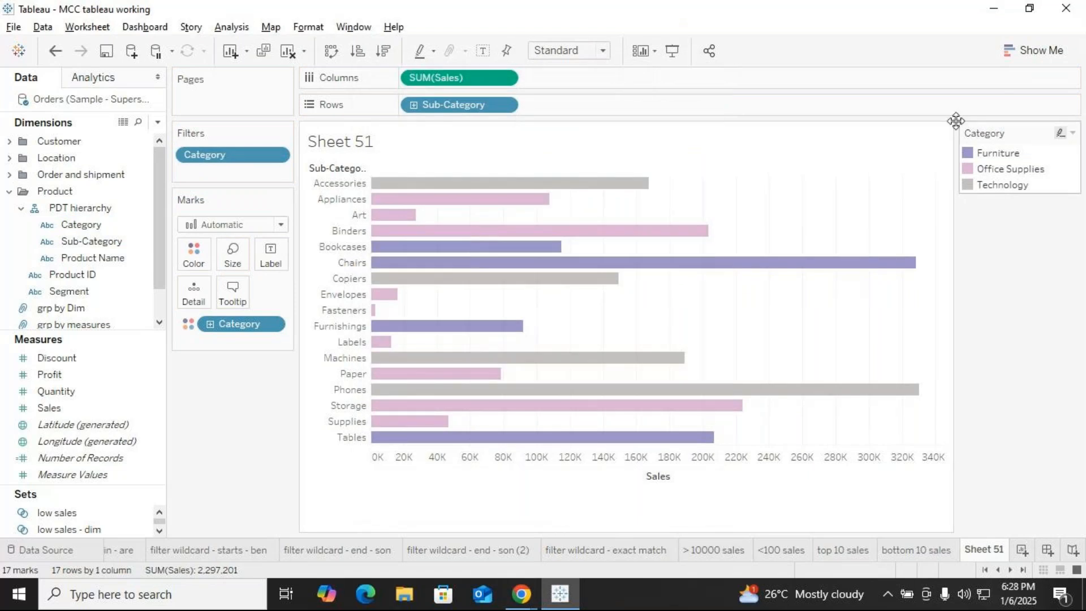
# Edit the Category filter to exclude Furniture, keeping Office Supplies and Technology.
pyautogui.click(276, 155)
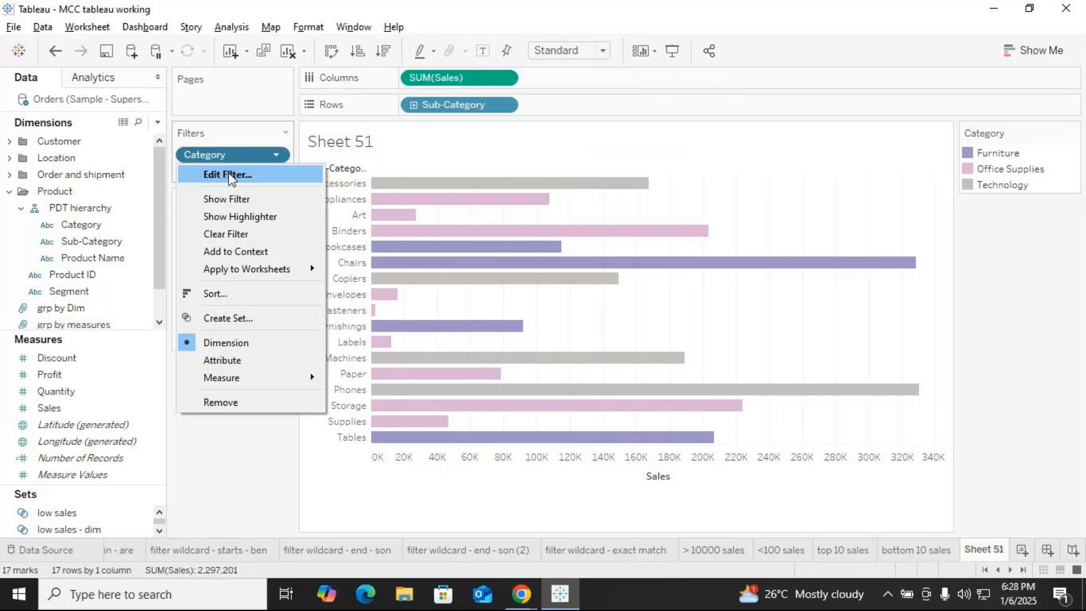
pyautogui.click(229, 175)
pyautogui.click(393, 177)
pyautogui.click(679, 496)
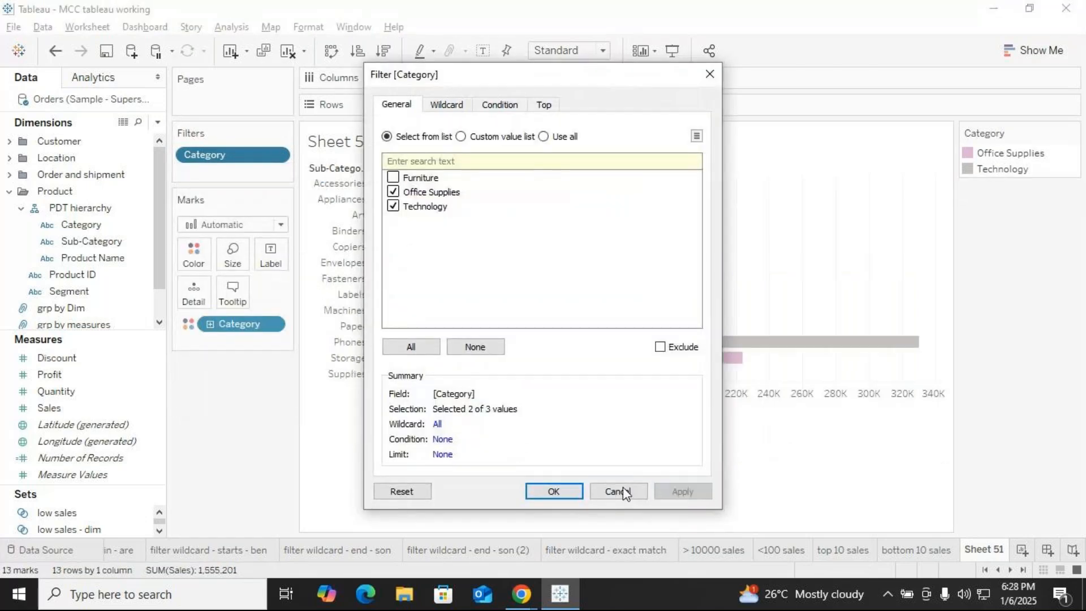
pyautogui.click(554, 492)
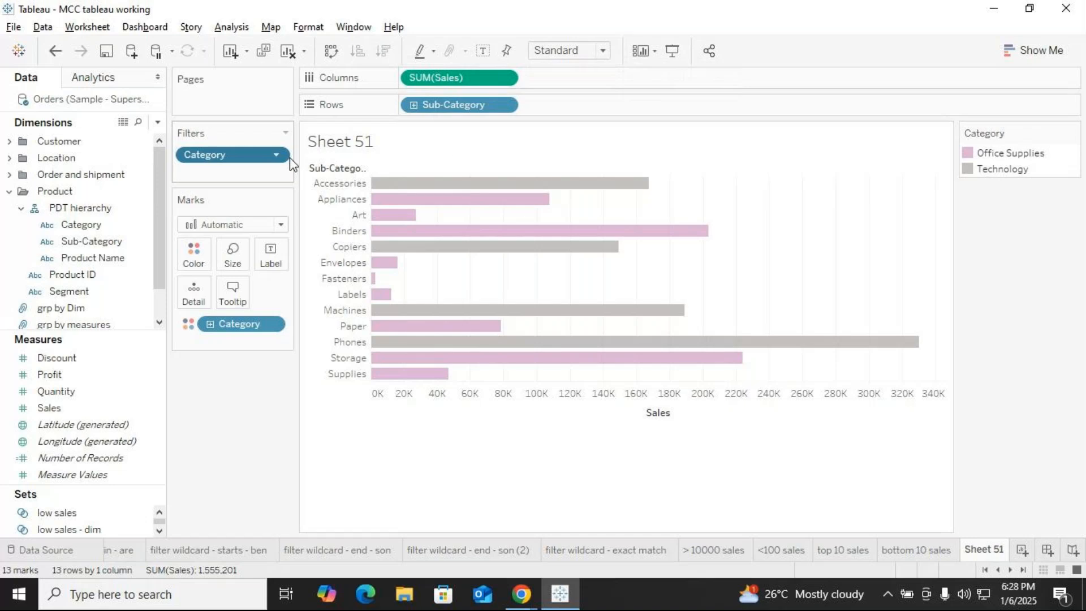
# Change the Category filter to include Furniture and Office Supplies and leave out Technology.
pyautogui.click(276, 154)
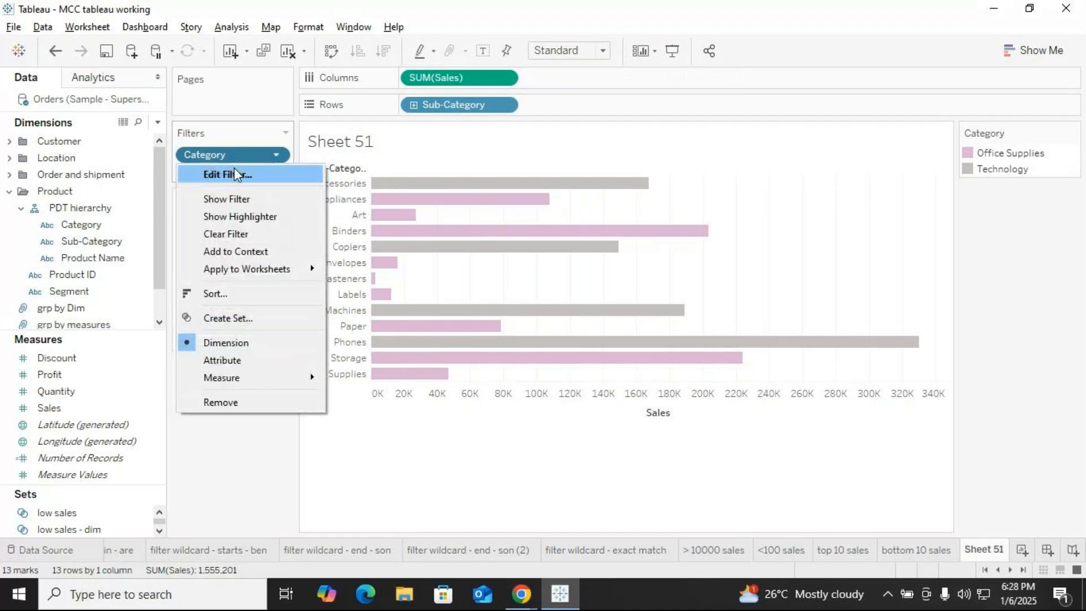
pyautogui.click(235, 176)
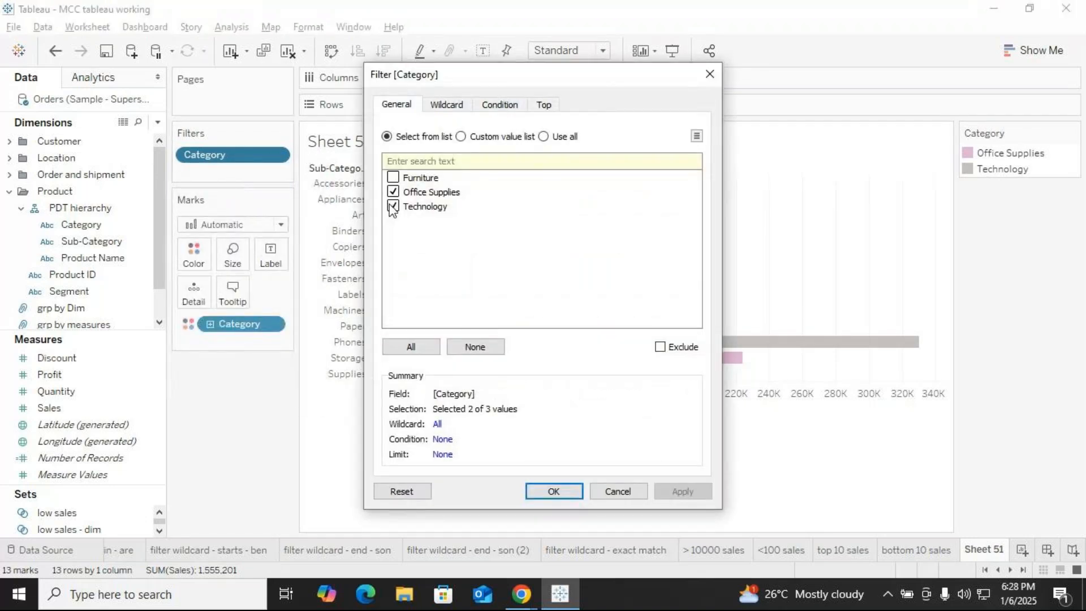
pyautogui.click(393, 205)
pyautogui.click(393, 177)
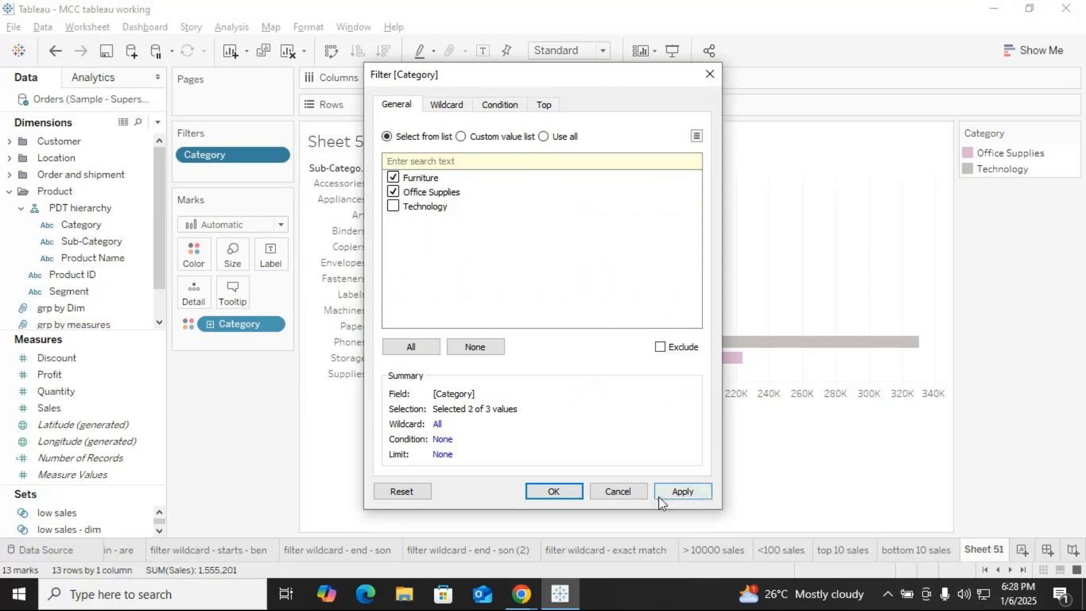
pyautogui.click(577, 493)
pyautogui.moveTo(477, 375)
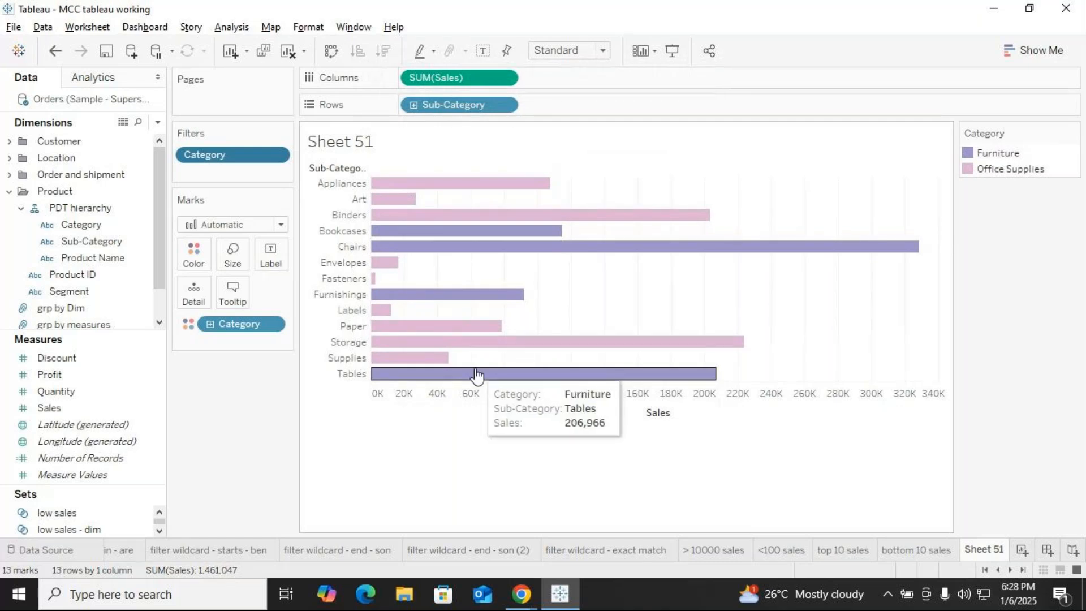
# Show the Category filter card beside the chart and select all categories in it.
pyautogui.click(276, 154)
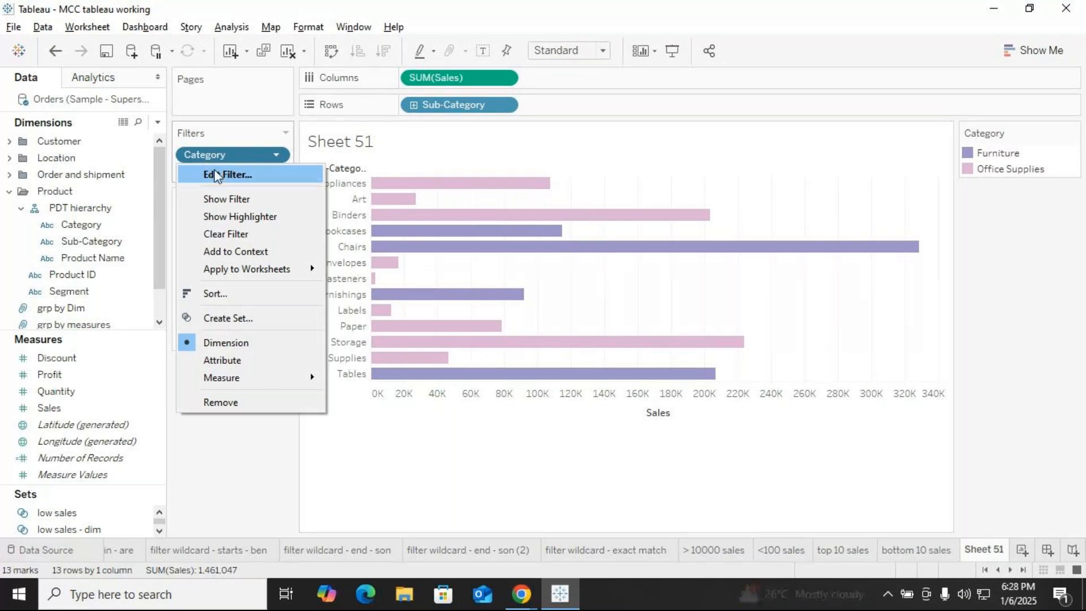
pyautogui.click(218, 198)
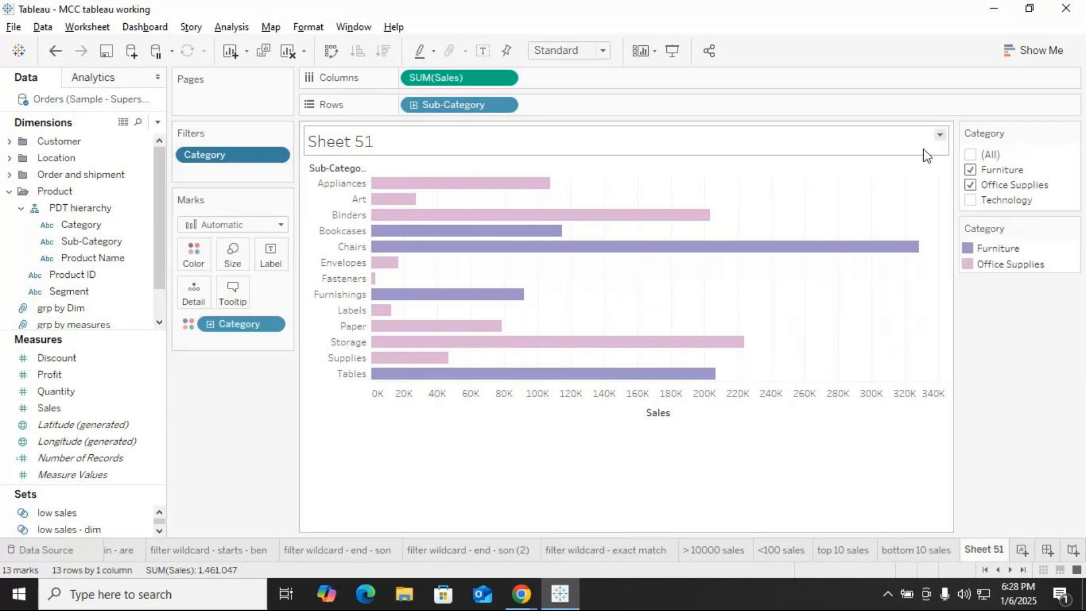
pyautogui.click(990, 159)
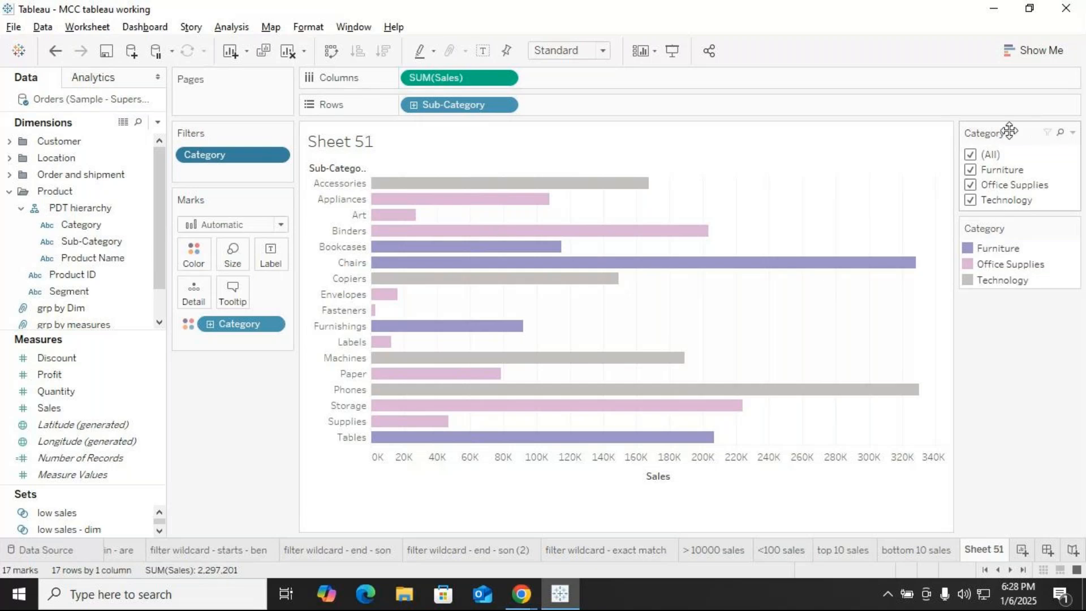
# Change the Category filter card's display style to Single Value (list).
pyautogui.click(1073, 133)
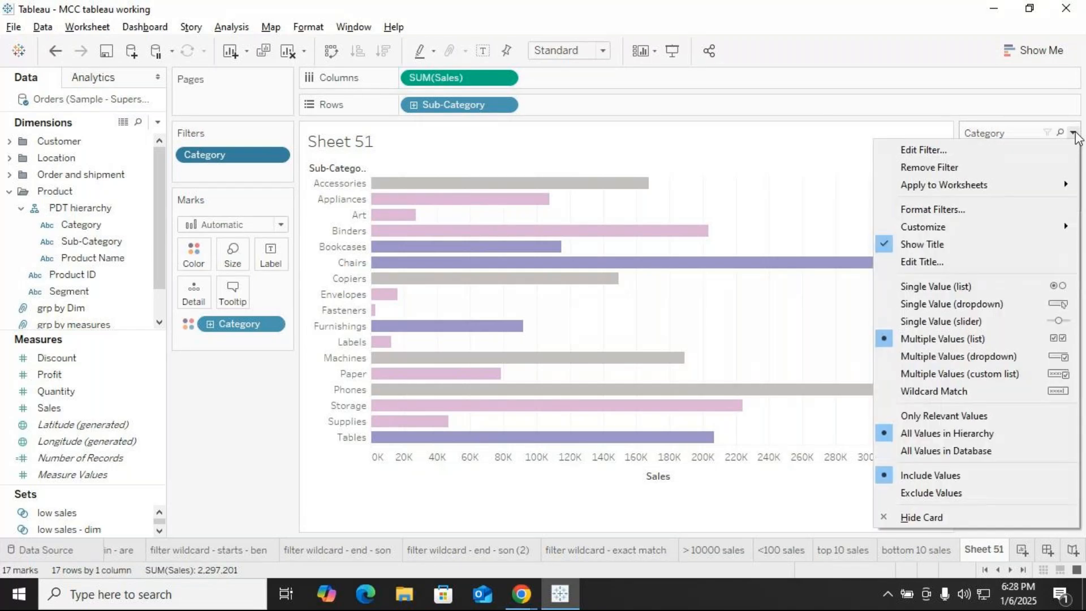
pyautogui.click(907, 290)
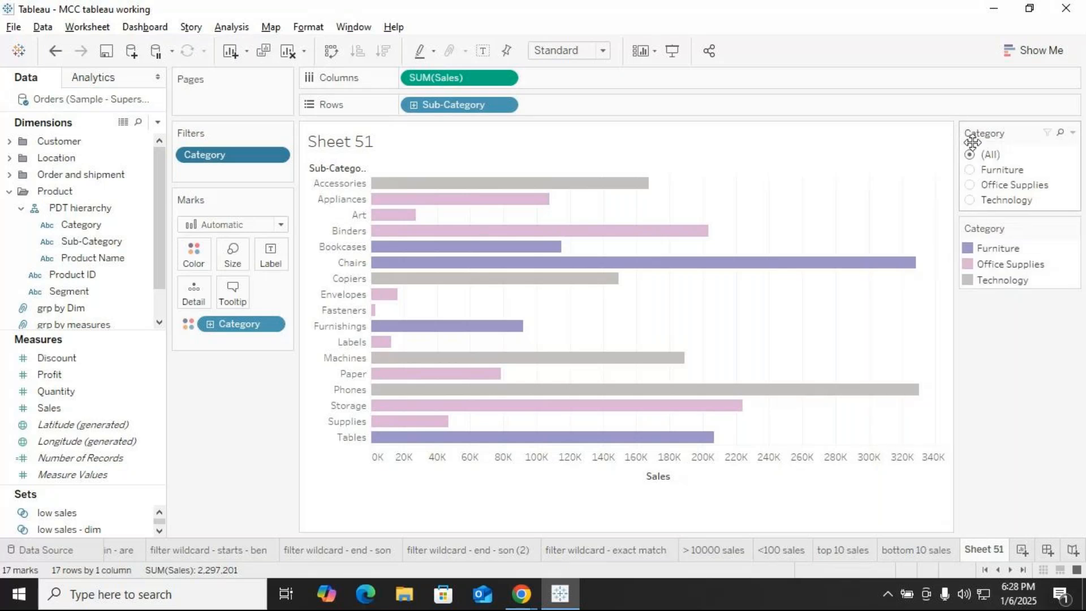
# Filter the chart by Furniture, Office Supplies and Technology one at a time in the Category card, ending with all values restored.
pyautogui.click(971, 171)
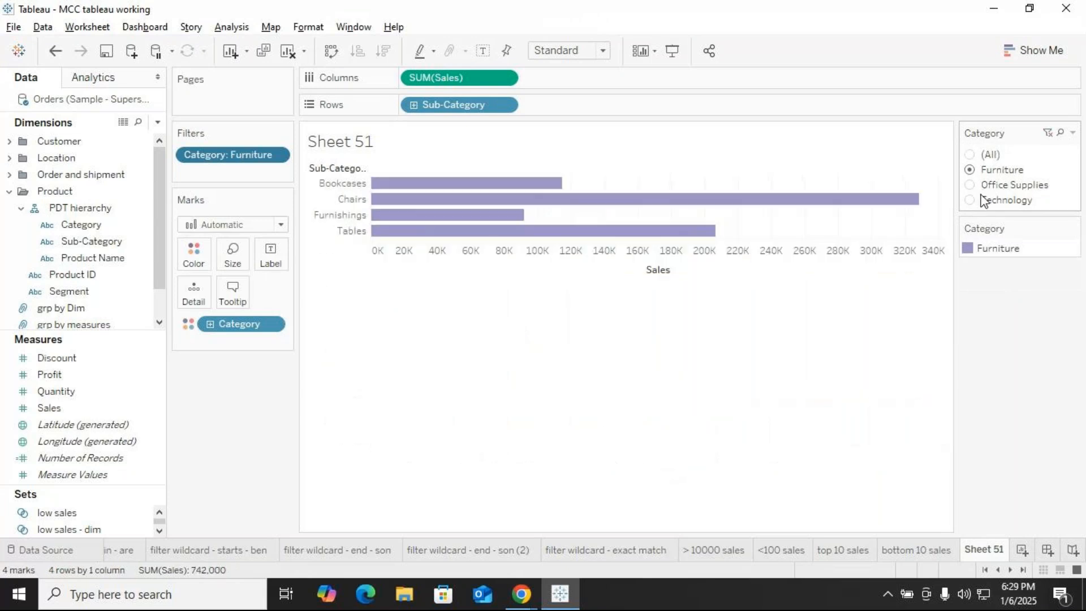
pyautogui.click(970, 186)
pyautogui.click(970, 201)
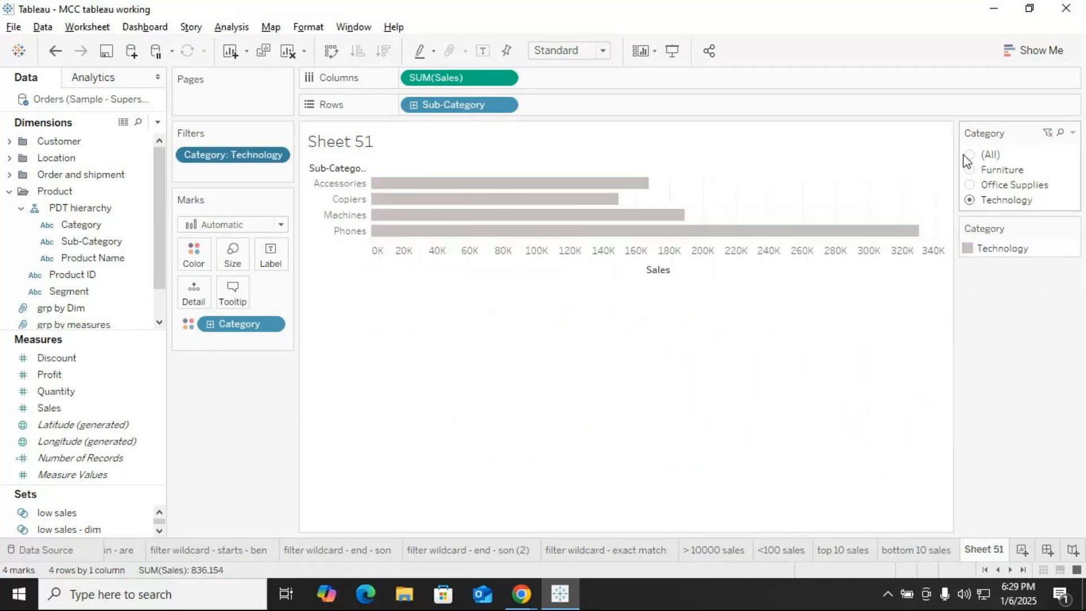
pyautogui.click(970, 155)
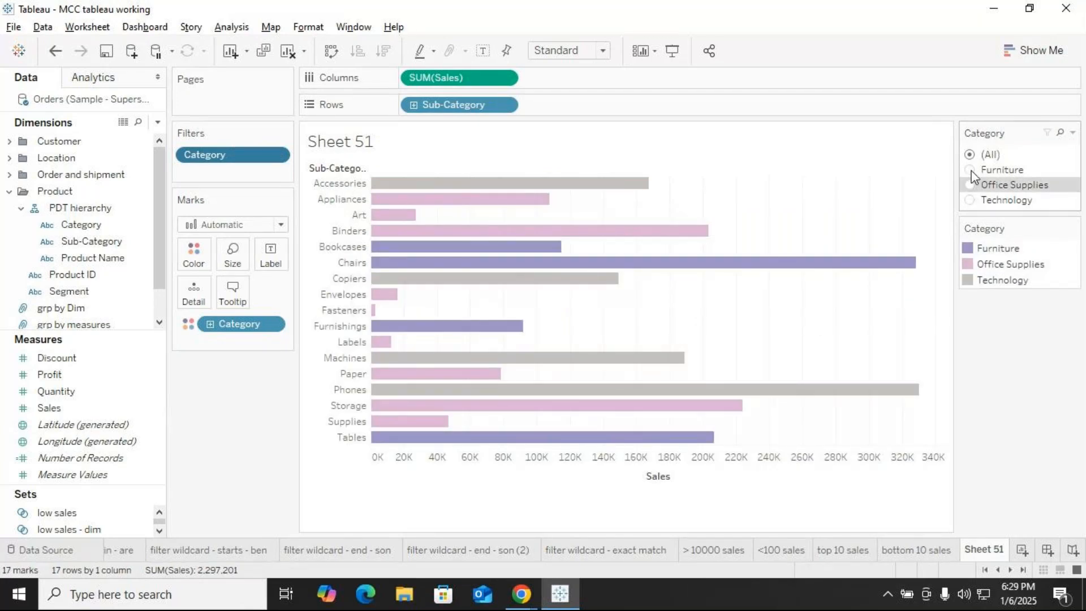
pyautogui.click(970, 186)
pyautogui.click(970, 171)
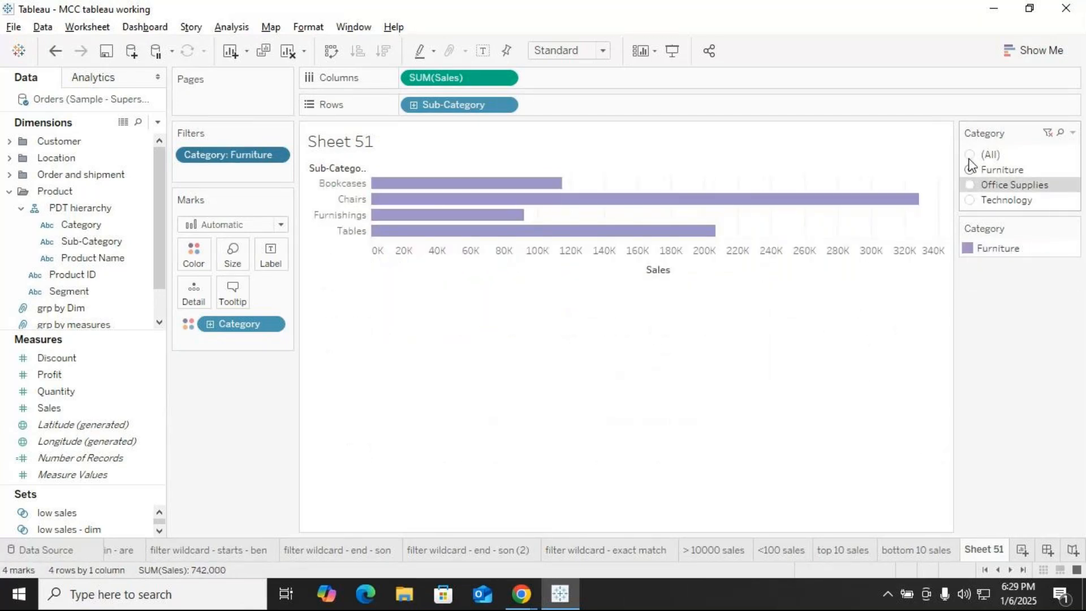
pyautogui.click(972, 156)
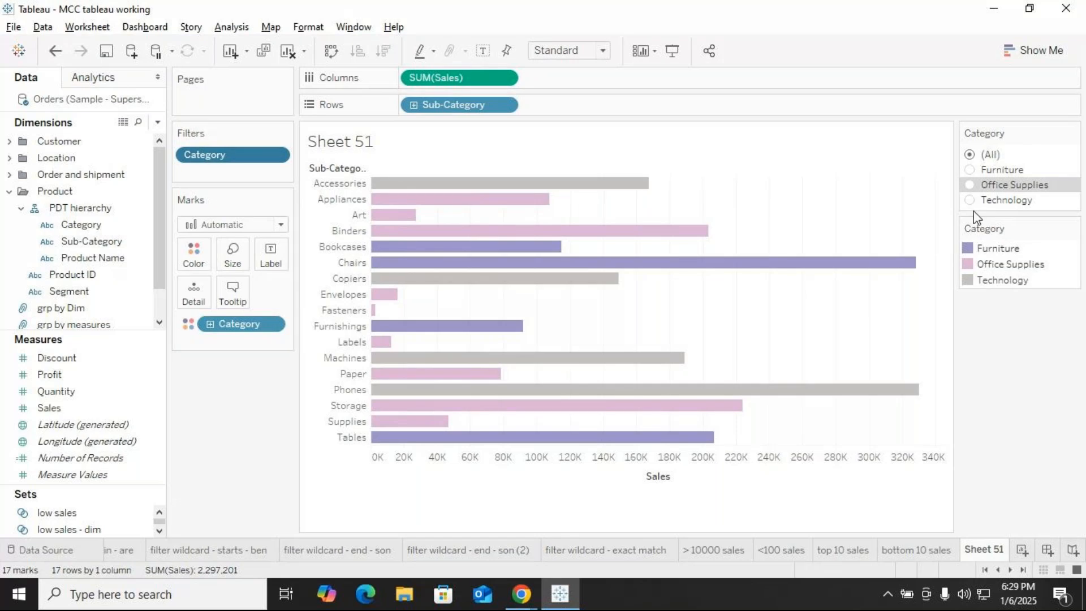
pyautogui.click(970, 202)
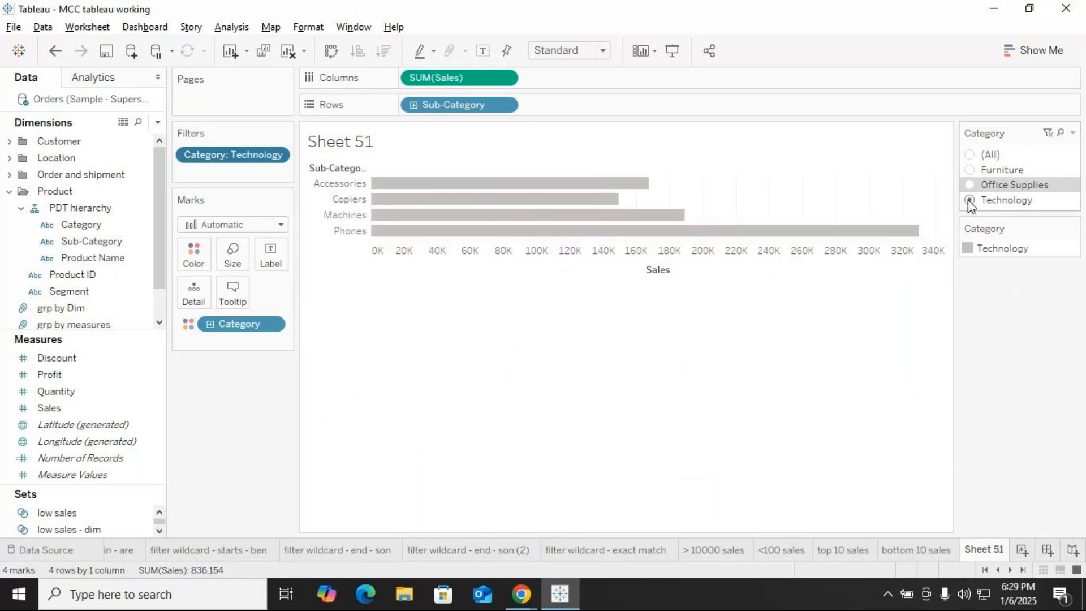
pyautogui.click(1048, 134)
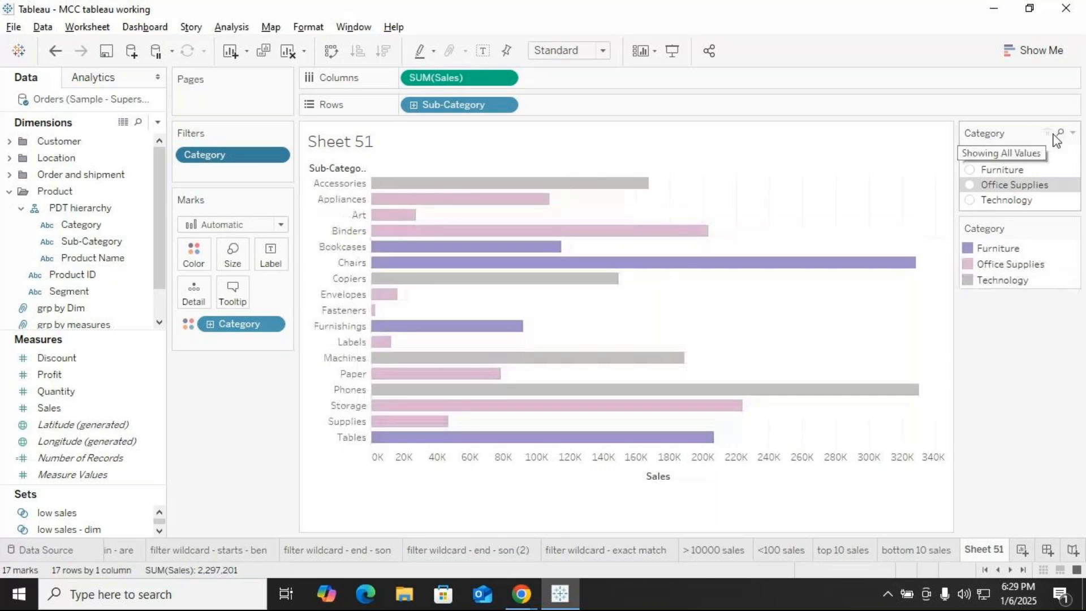
# Change the Category filter card's display style to Single Value (dropdown) and filter the chart to Furniture.
pyautogui.click(1072, 134)
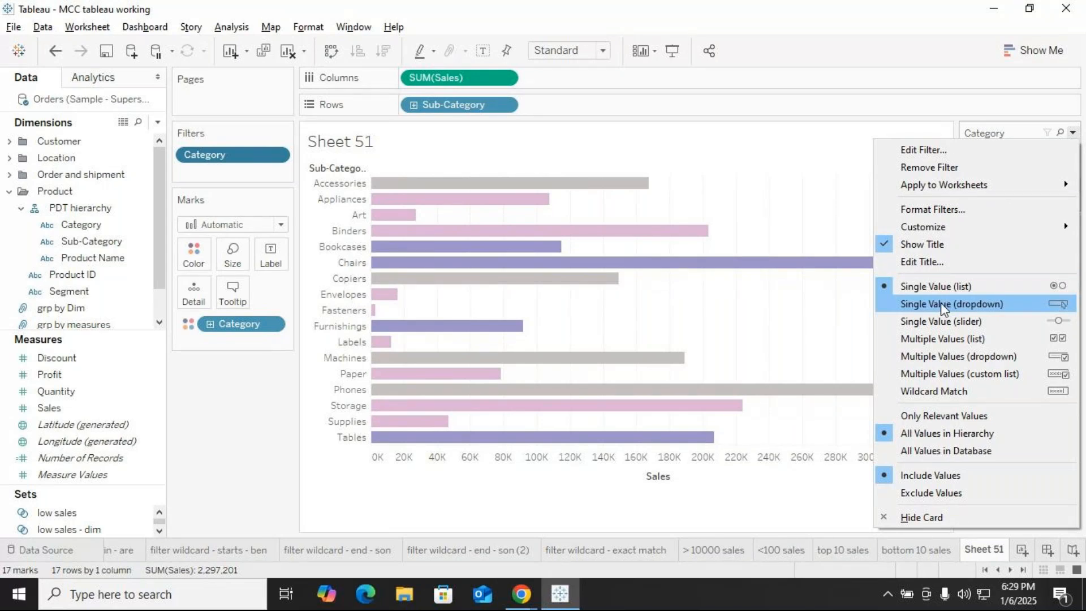
pyautogui.click(942, 306)
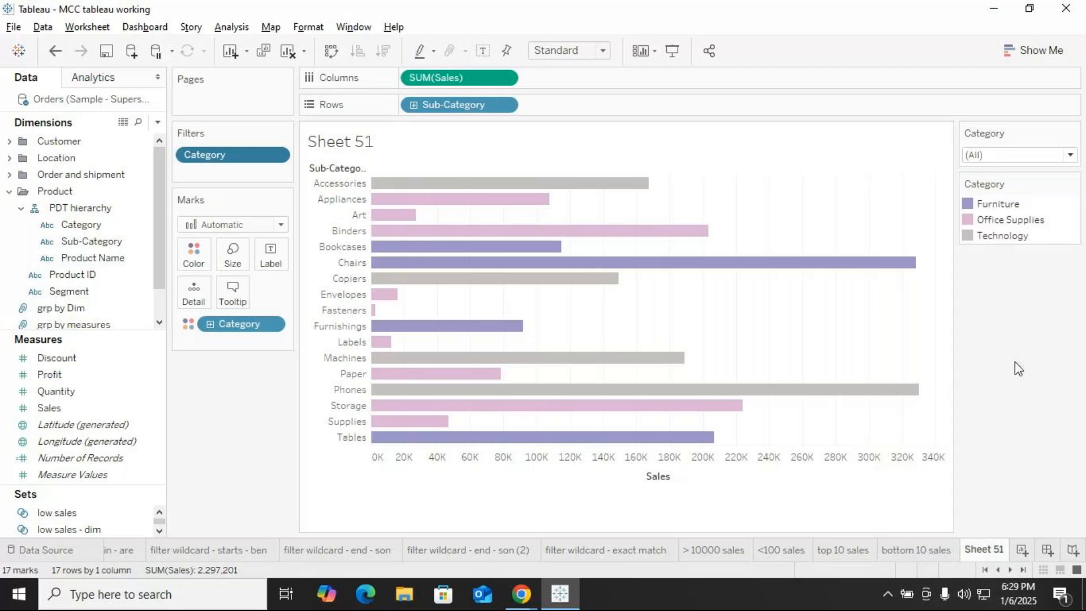
pyautogui.click(1064, 156)
pyautogui.click(982, 188)
# Filter the chart to Office Supplies and to Technology in turn, and return the Category card to (All).
pyautogui.click(1071, 154)
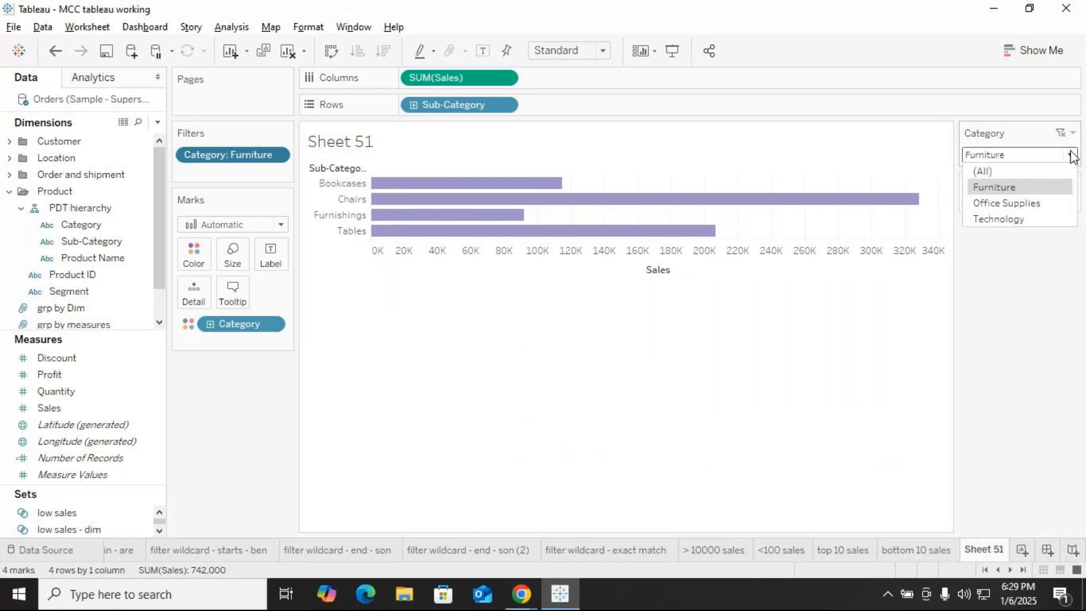
pyautogui.click(998, 203)
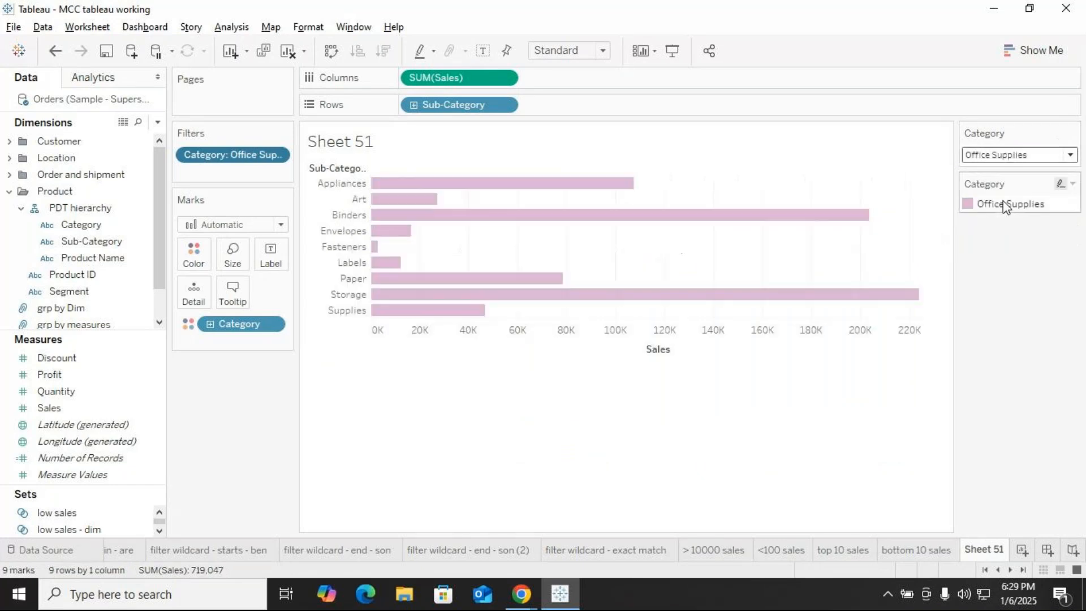
pyautogui.click(1070, 154)
pyautogui.click(1000, 223)
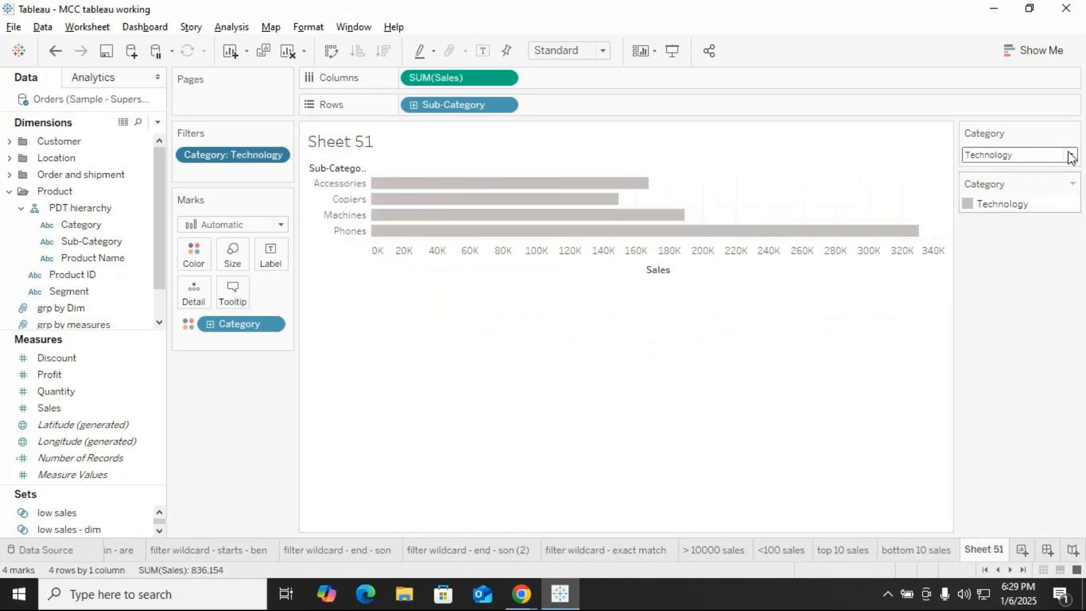
pyautogui.click(1069, 155)
pyautogui.click(996, 172)
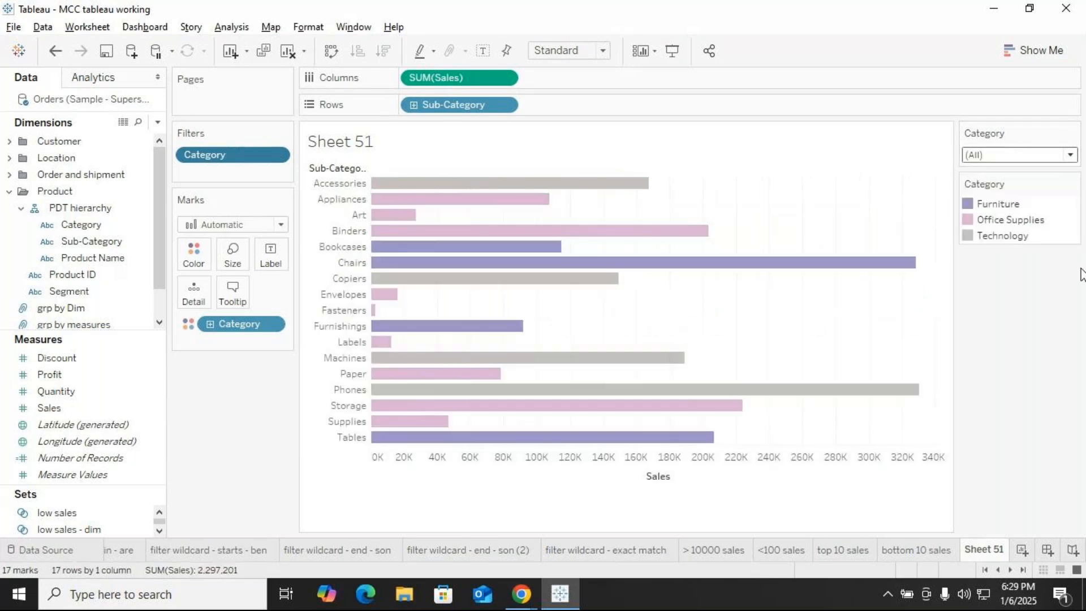
pyautogui.click(1070, 155)
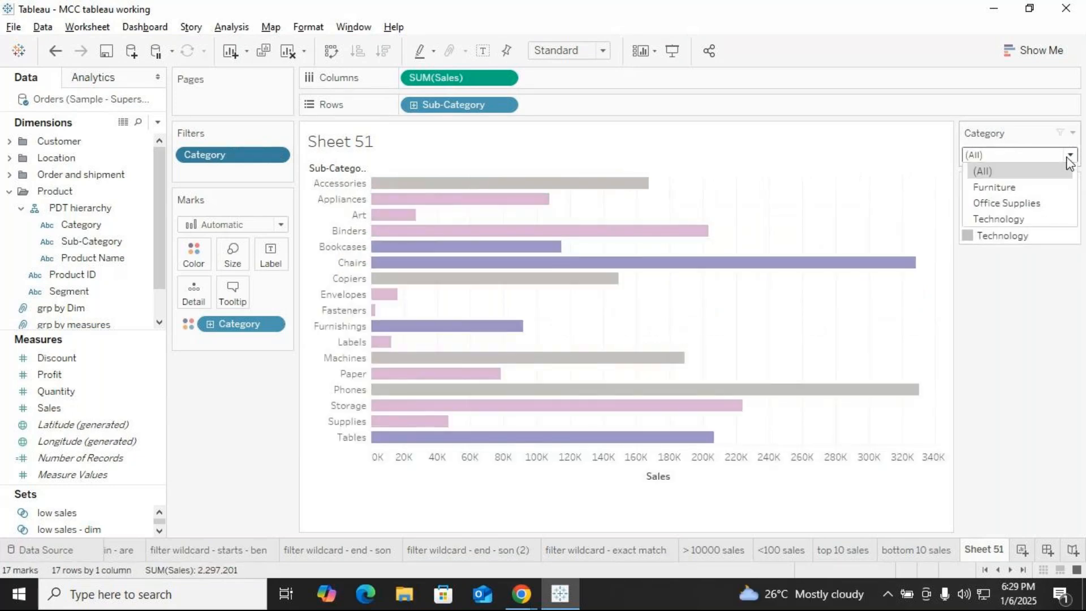
pyautogui.click(1070, 155)
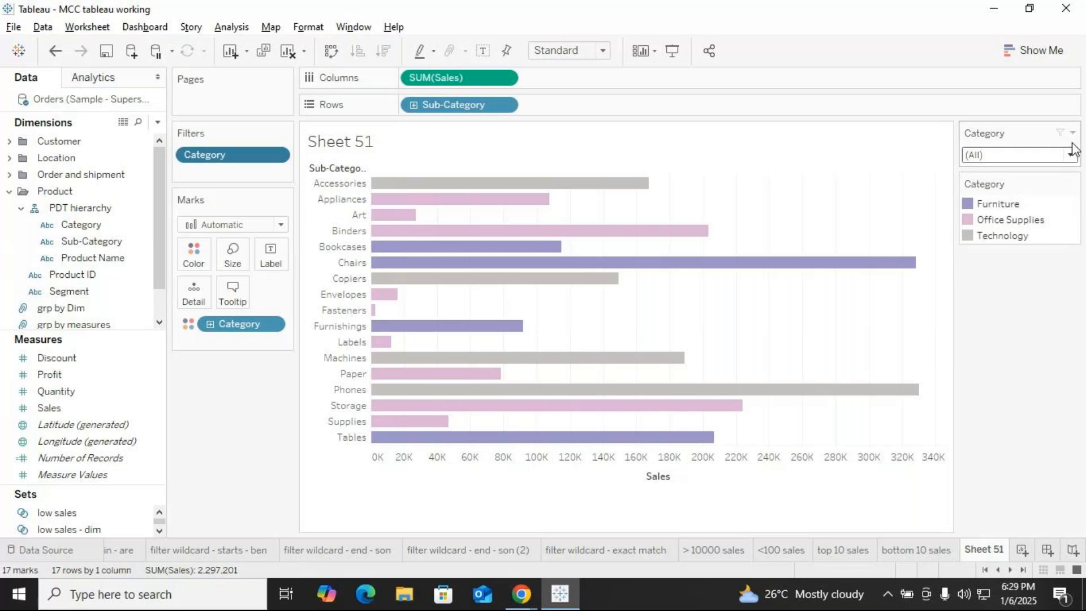
# Change the Category card to Single Value (slider) and step it forward through every category to Technology and back to (All).
pyautogui.click(1073, 133)
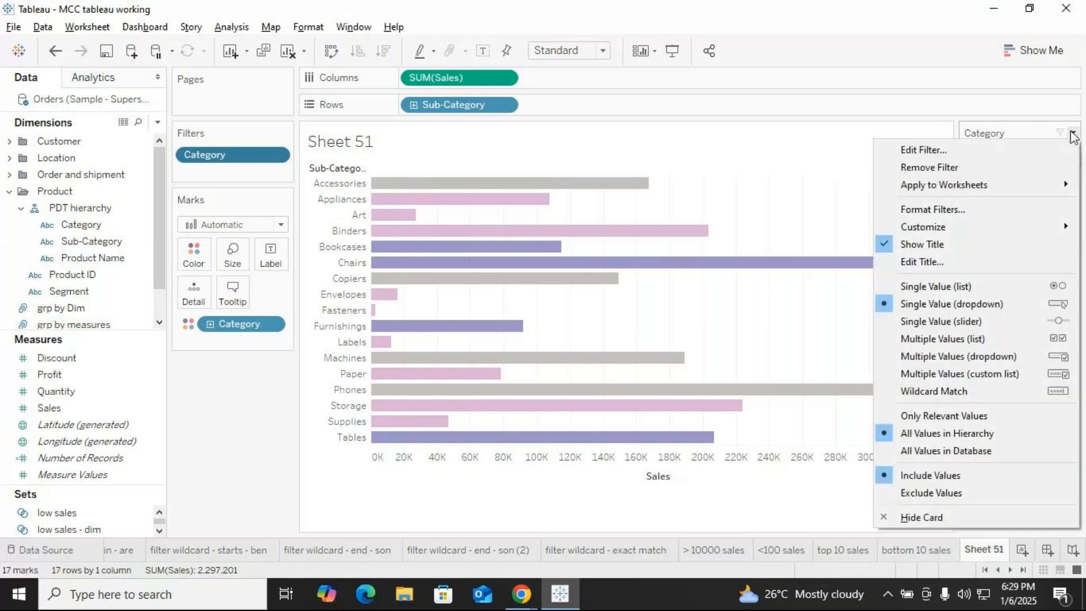
pyautogui.click(942, 321)
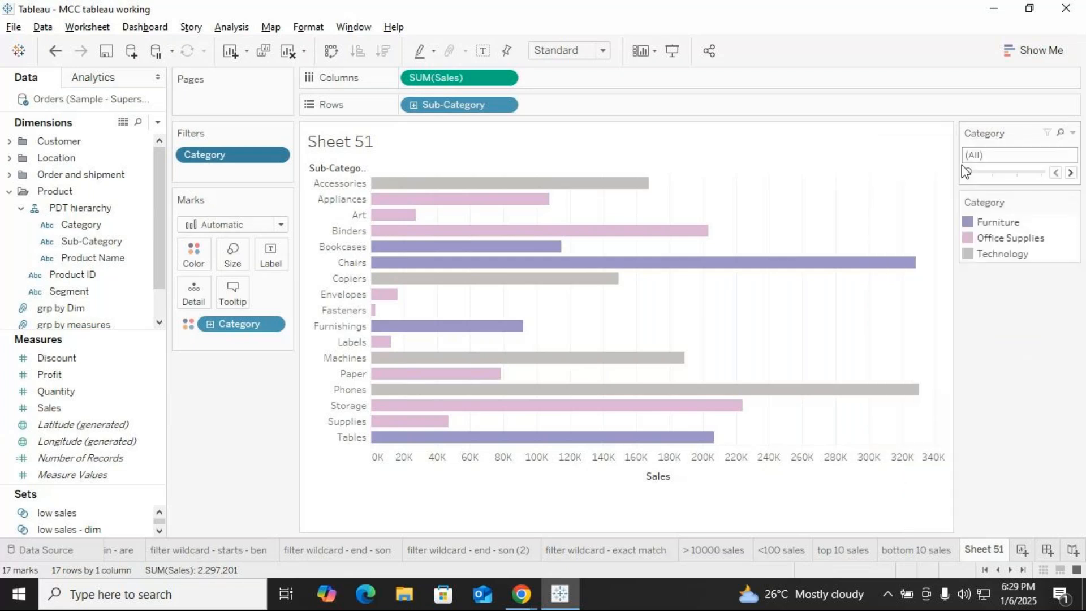
pyautogui.click(1071, 172)
pyautogui.click(1071, 172)
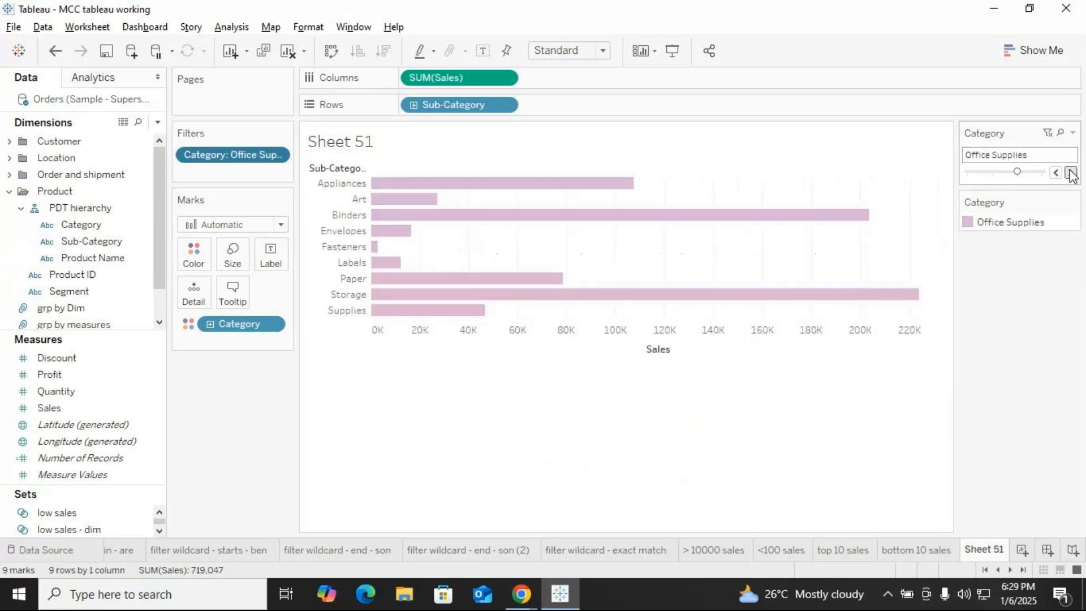
pyautogui.click(1071, 172)
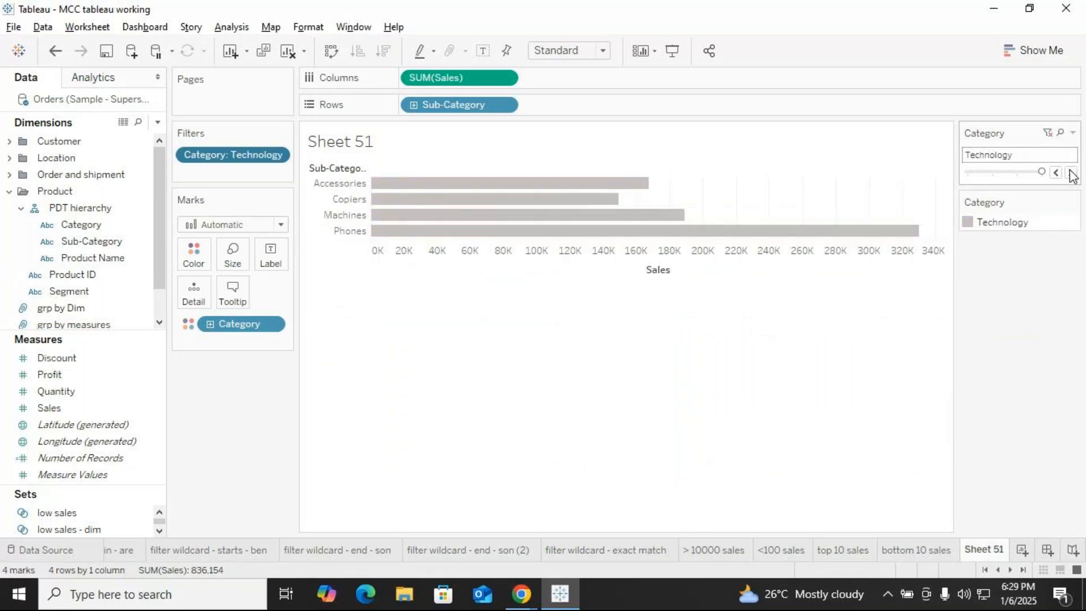
pyautogui.click(1055, 173)
pyautogui.click(1055, 173)
pyautogui.click(1055, 173)
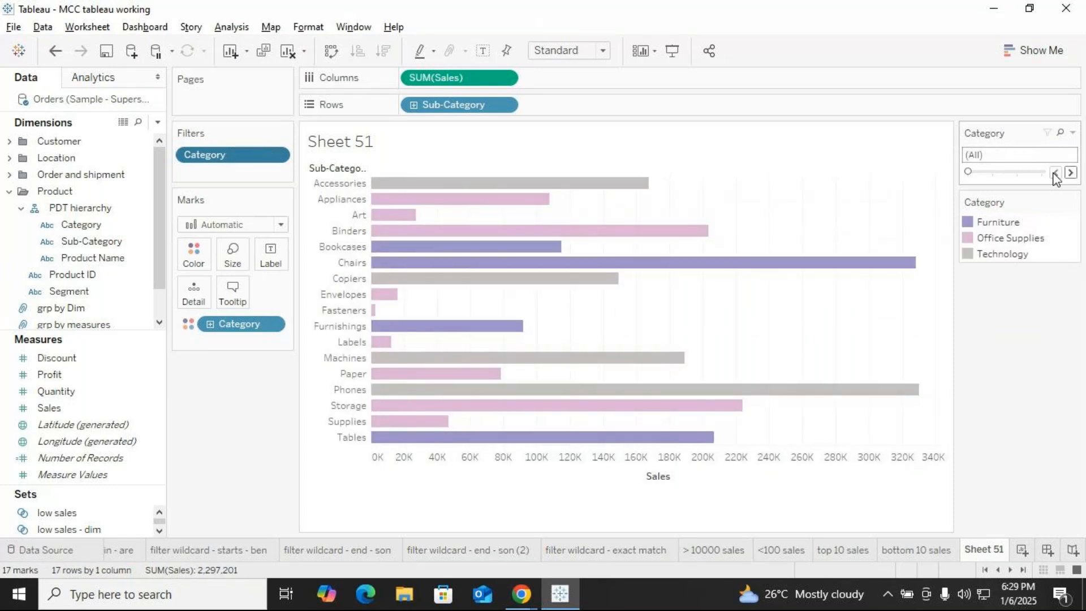
# Move the Category slider across its individual positions again, including Office Supplies, Furniture and Technology, and set it back to (All).
pyautogui.click(1071, 173)
pyautogui.click(1070, 172)
pyautogui.click(1071, 172)
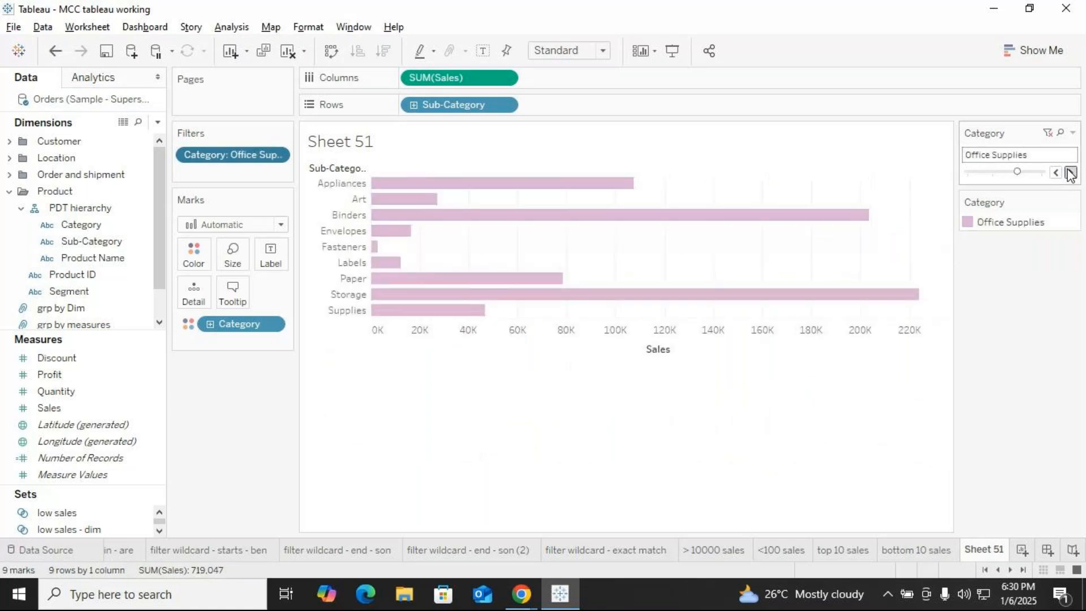
pyautogui.click(966, 173)
pyautogui.click(1020, 171)
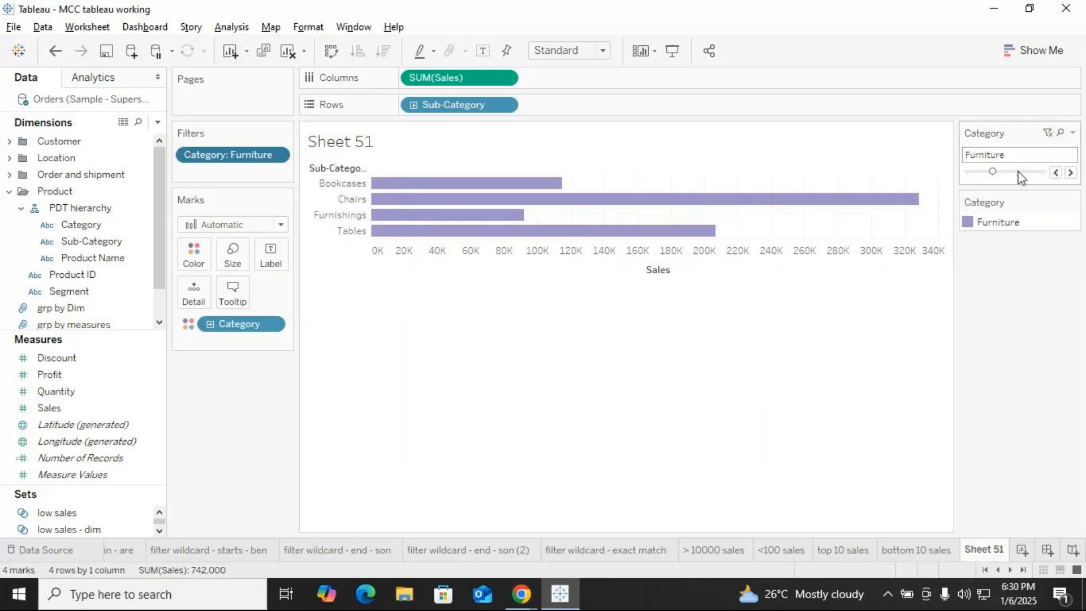
pyautogui.click(1019, 172)
pyautogui.click(1046, 174)
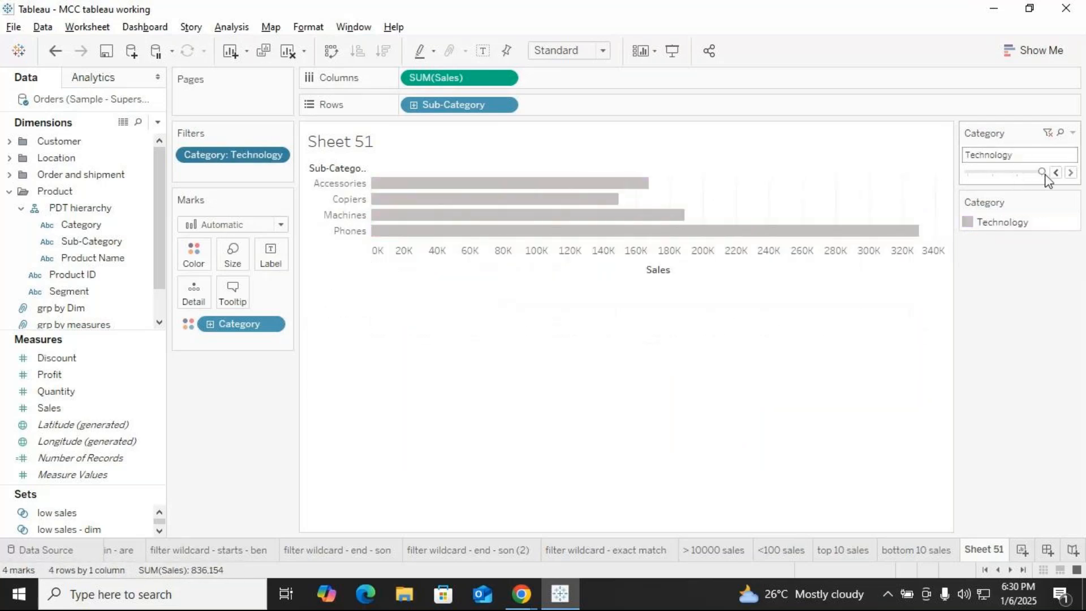
pyautogui.click(971, 172)
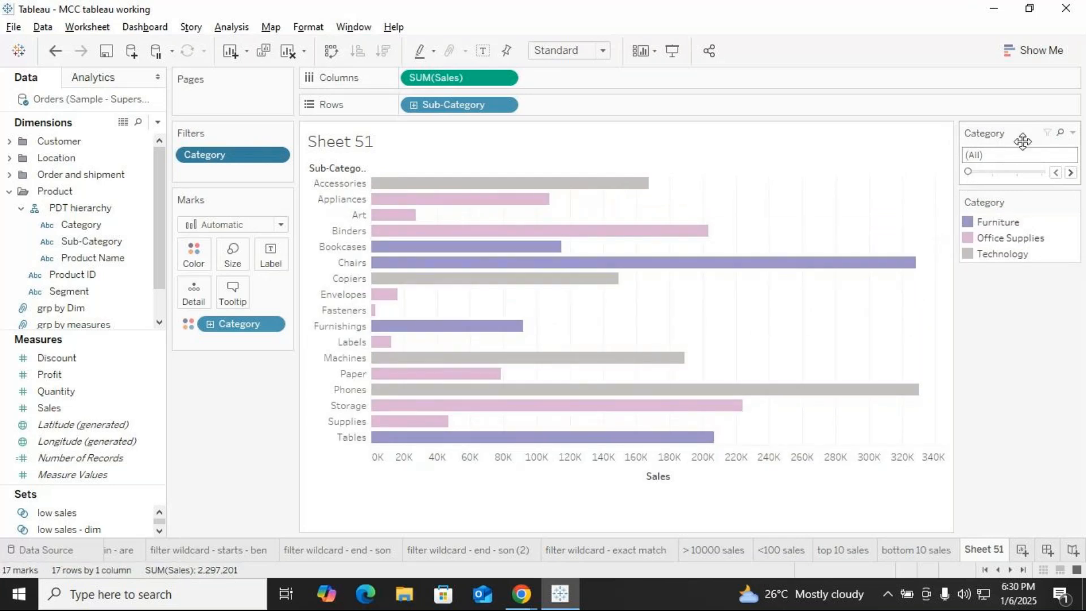
# Switch the Category filter card's display style to Multiple Values (list) and from there to Multiple Values (dropdown).
pyautogui.click(1072, 134)
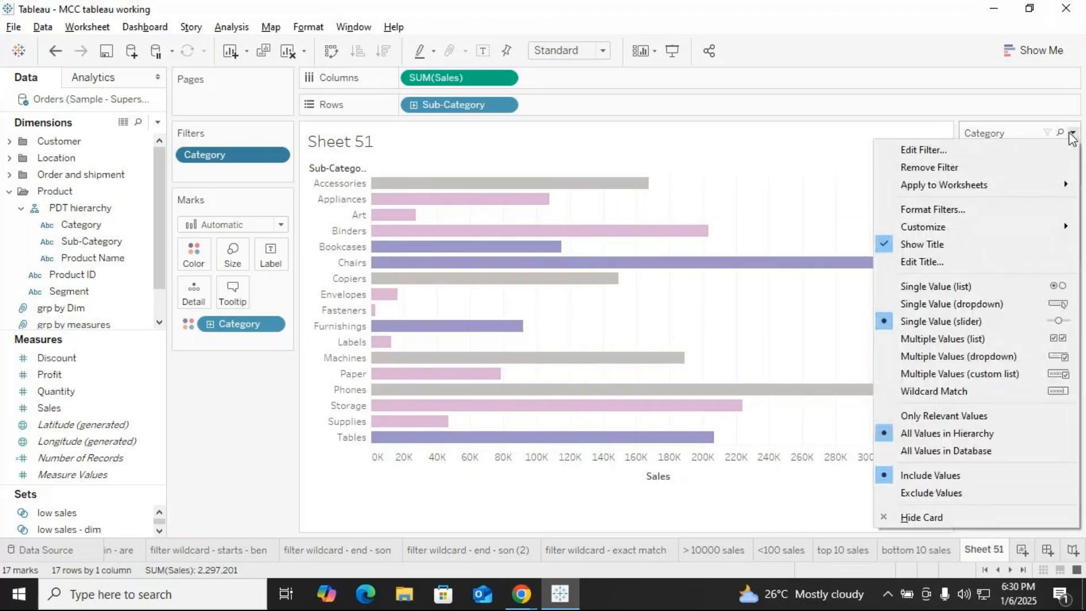
pyautogui.click(982, 339)
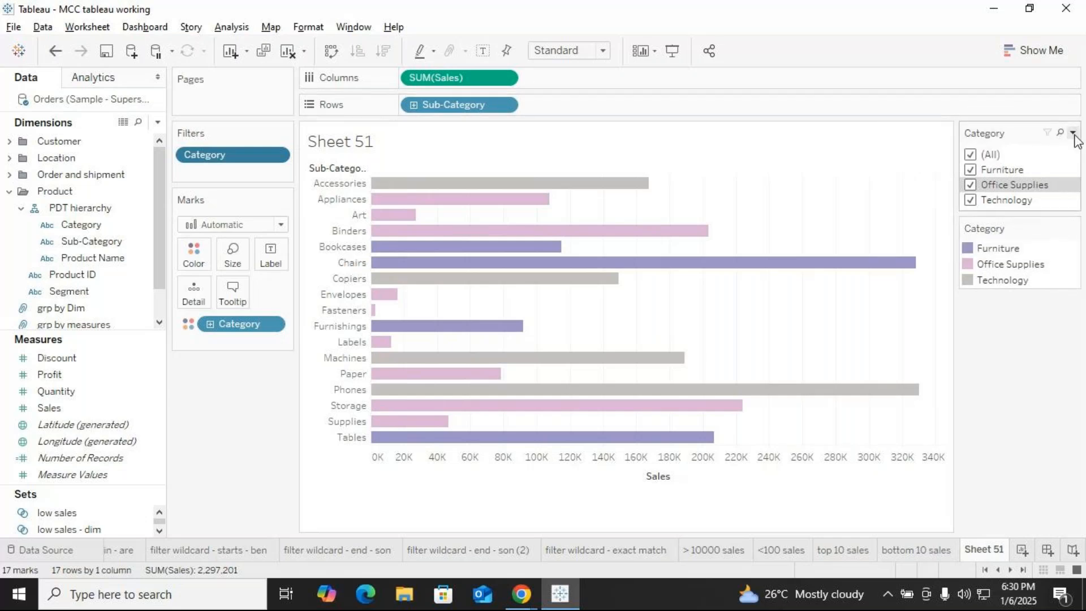
pyautogui.click(1073, 134)
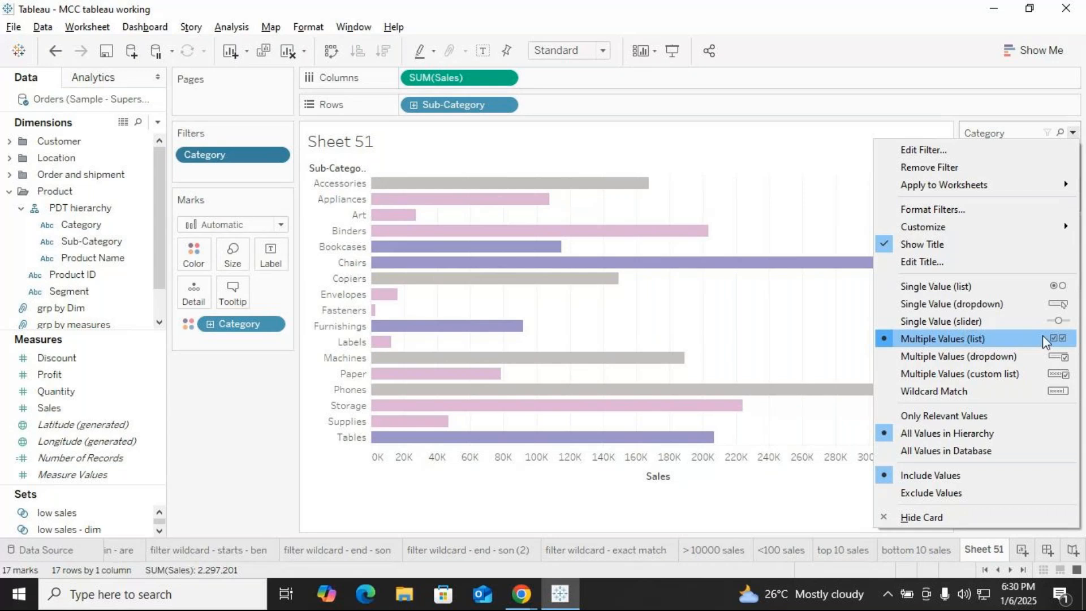
pyautogui.click(973, 358)
# Exclude Office Supplies and Furniture in the Category filter's value list, and include both again so all categories are selected.
pyautogui.click(996, 155)
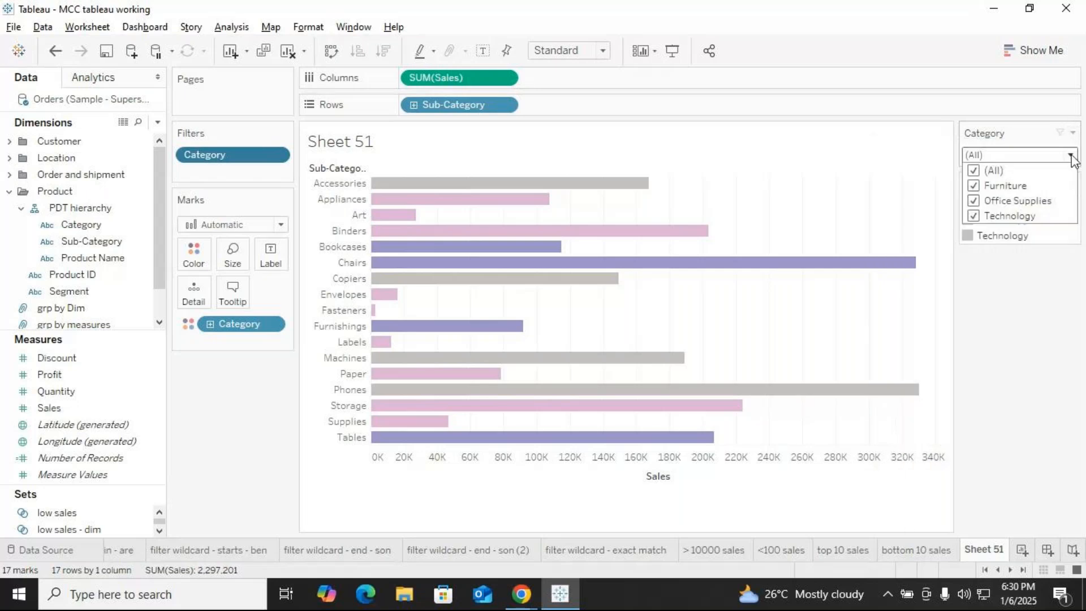
pyautogui.click(974, 202)
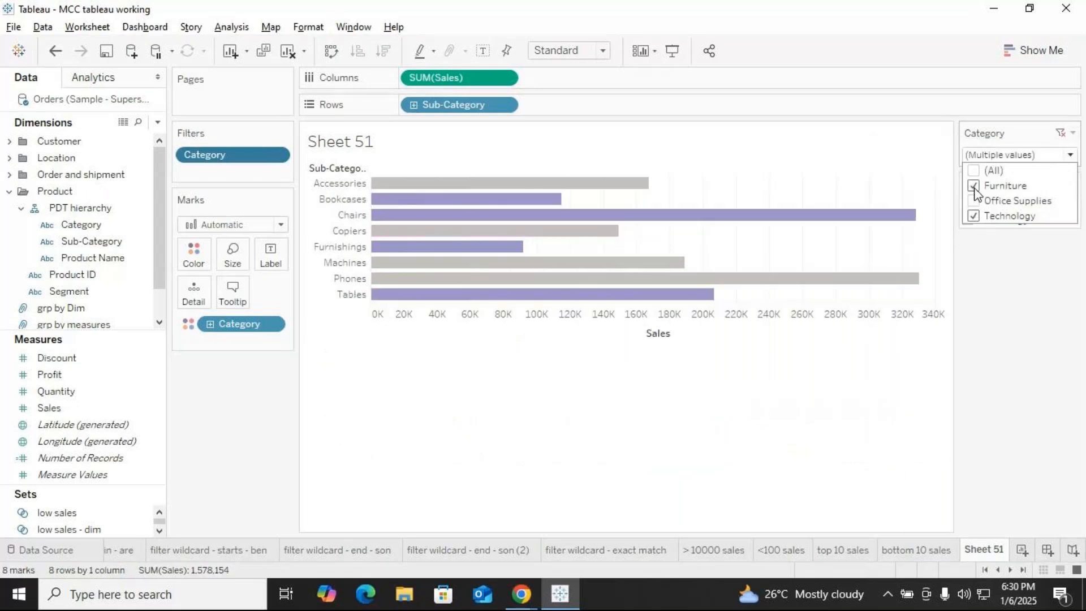
pyautogui.click(974, 188)
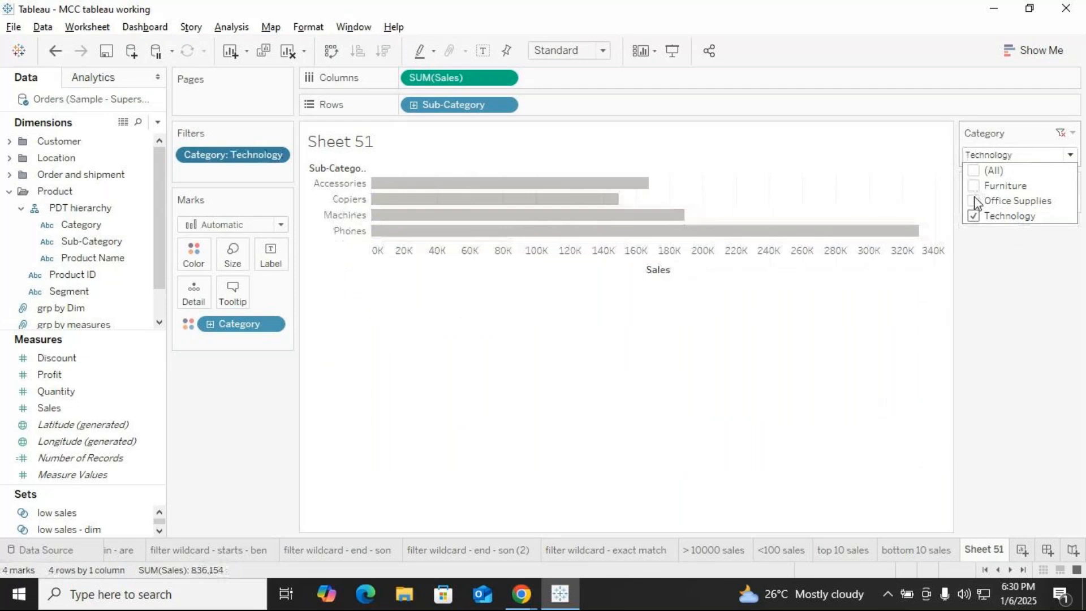
pyautogui.click(974, 201)
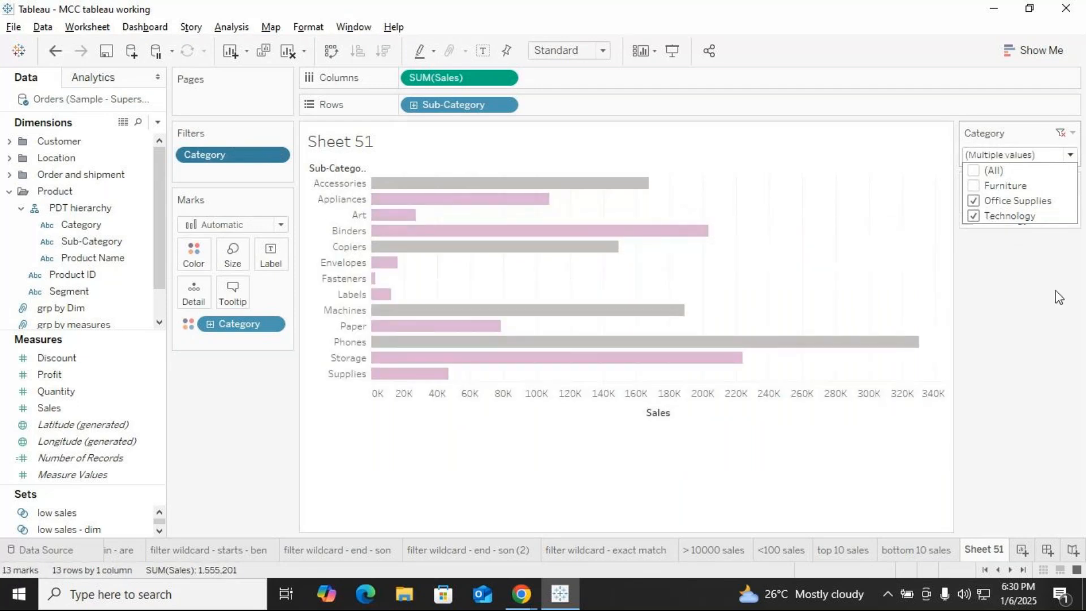
pyautogui.click(1022, 273)
pyautogui.click(1069, 155)
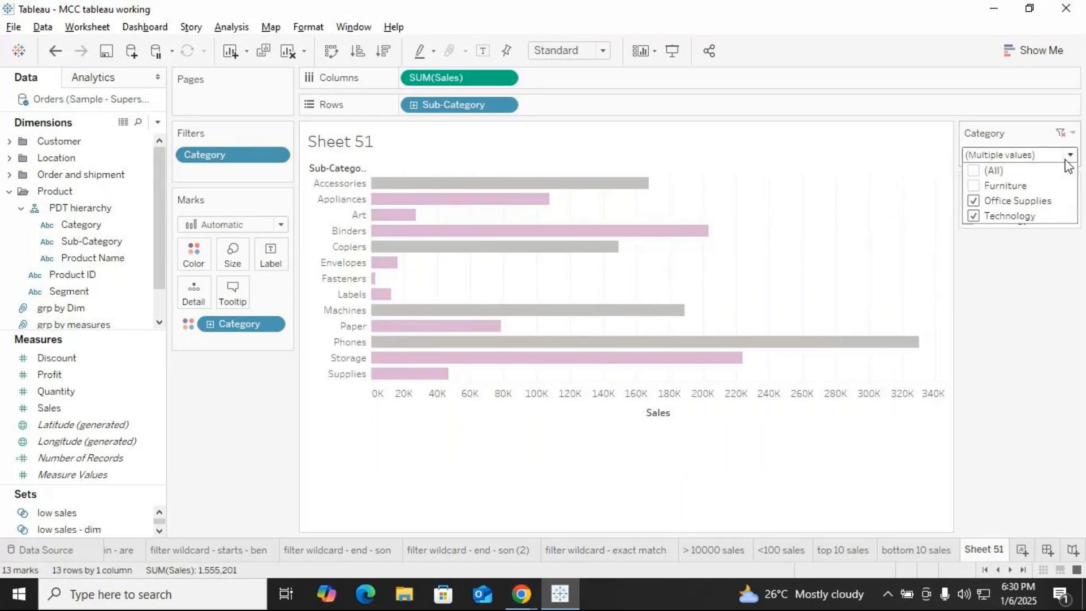
pyautogui.click(973, 185)
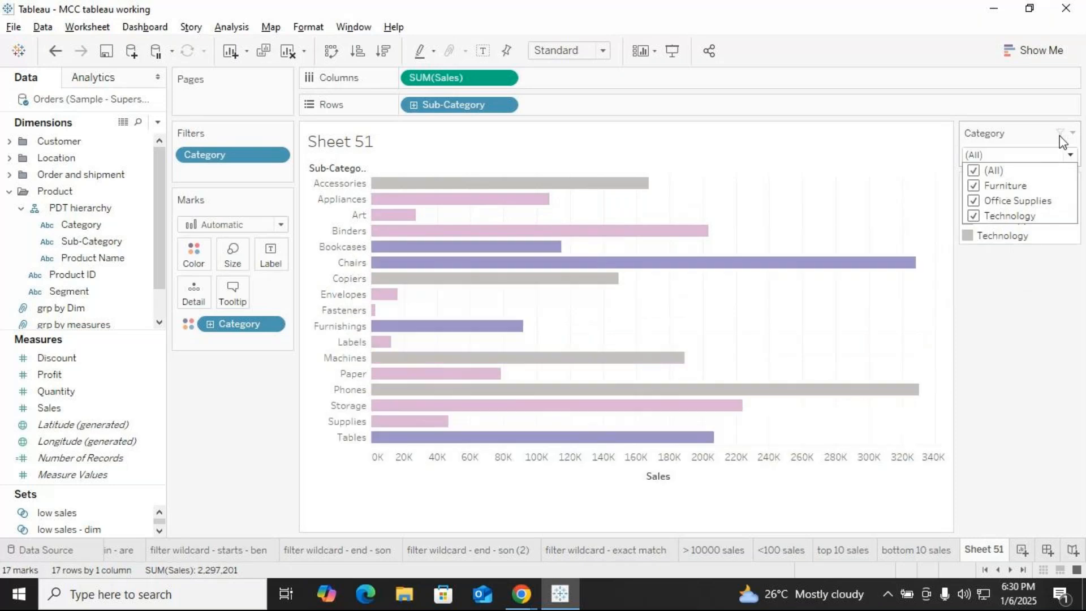
# Change the Category filter card's display style to Multiple Values (custom list).
pyautogui.click(1073, 135)
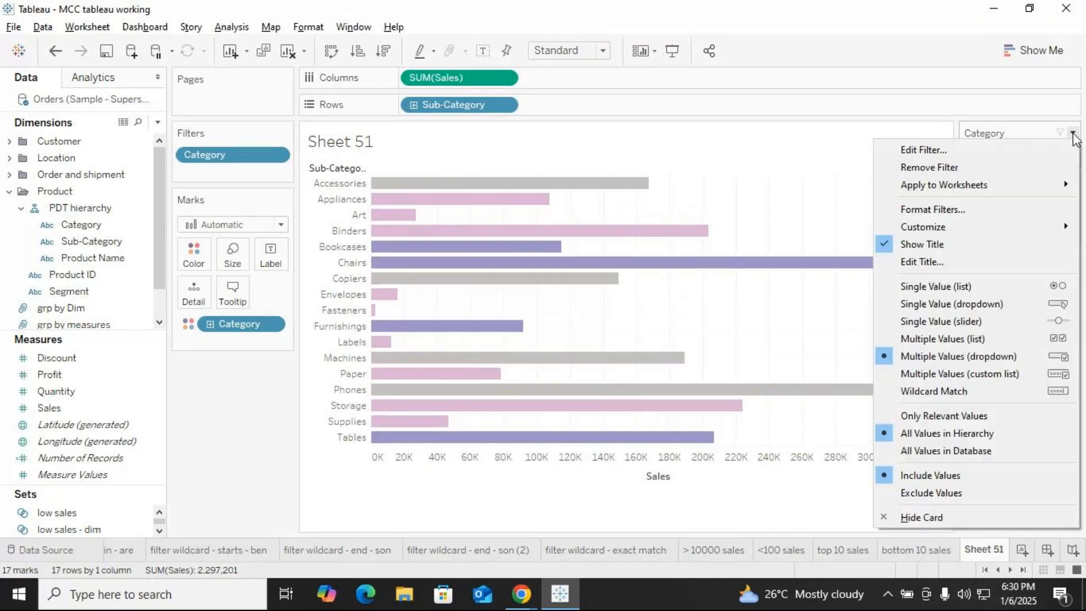
pyautogui.click(956, 373)
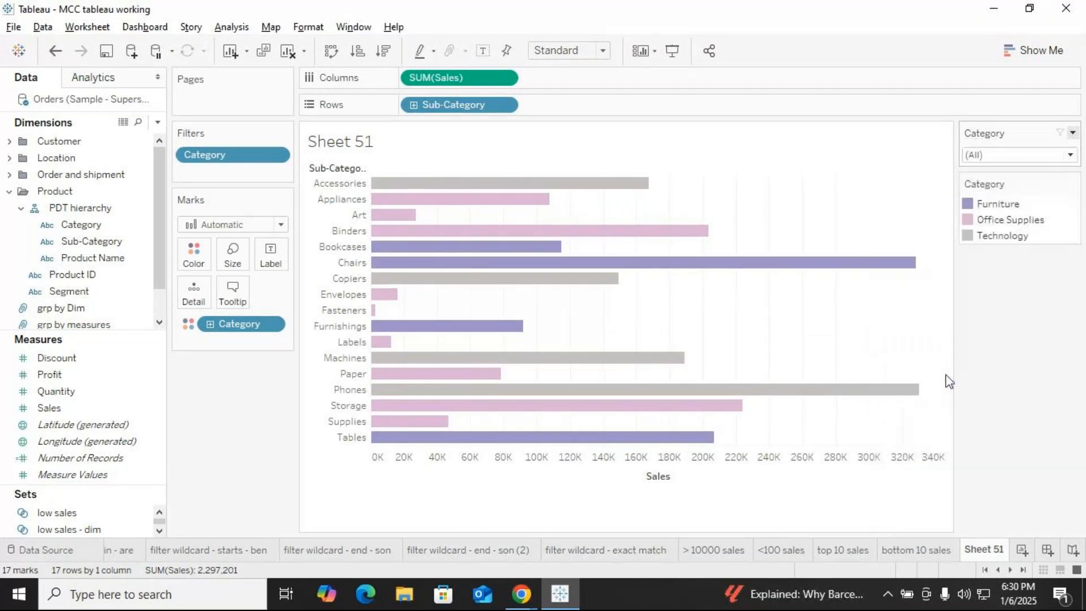
# Search the Category filter's custom list for "furniture" and include Furniture.
pyautogui.click(998, 152)
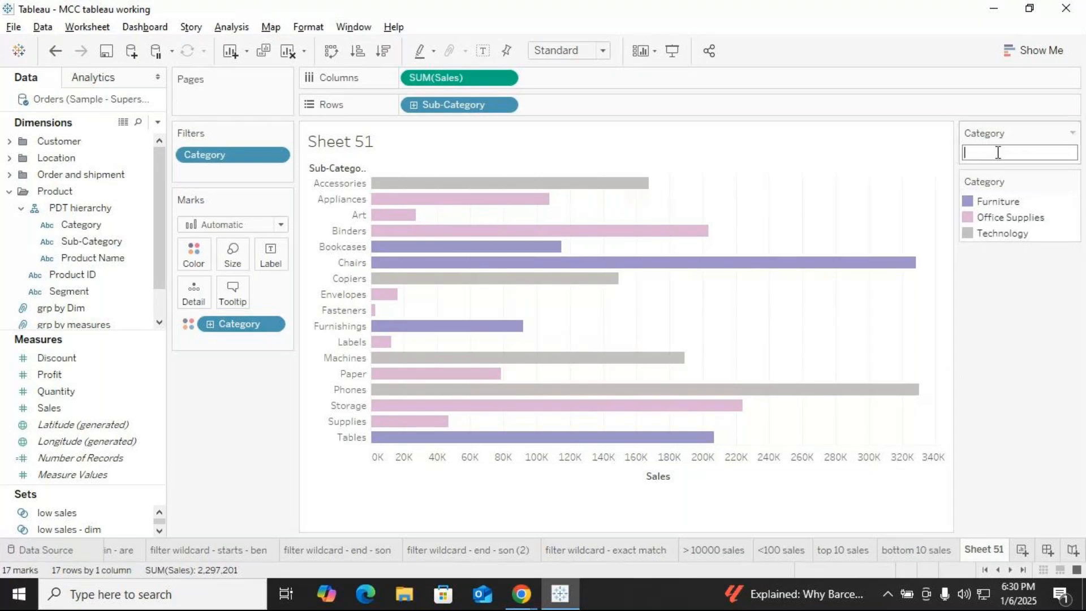
pyautogui.write('furniture')
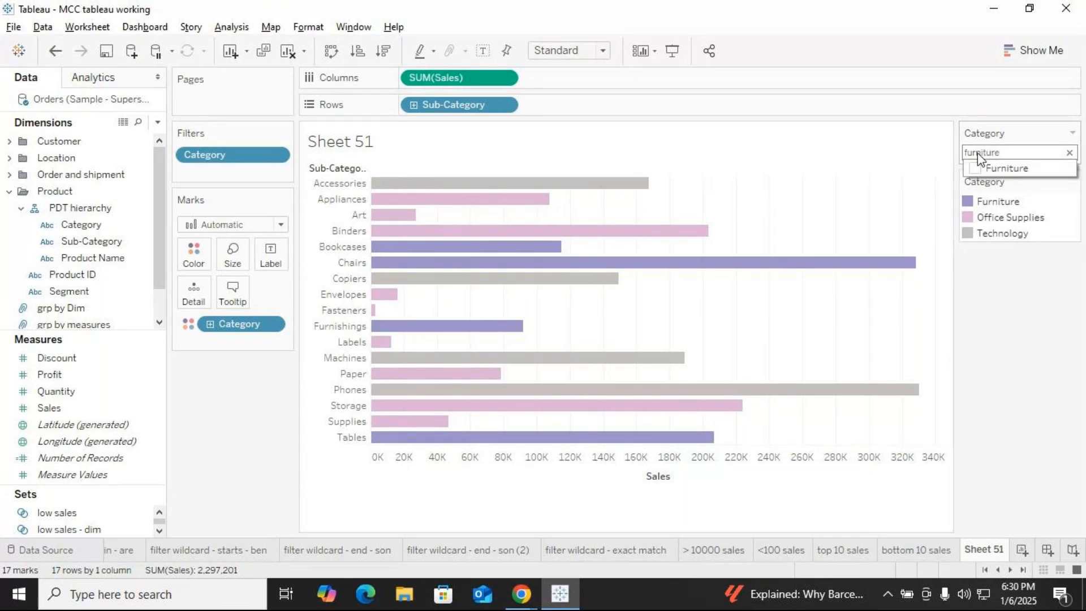
pyautogui.click(977, 170)
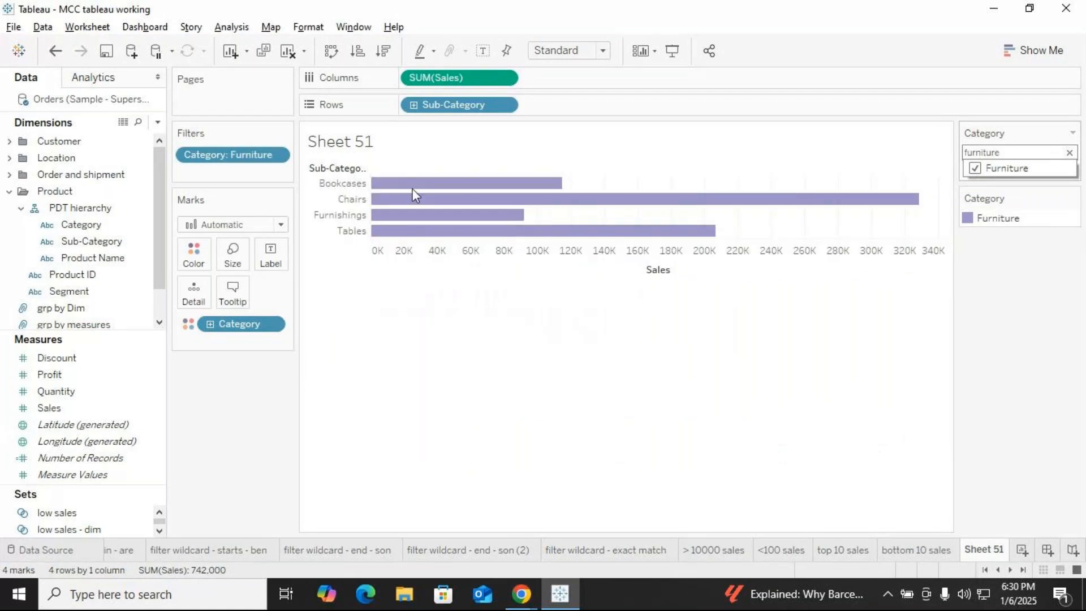
# Search the Category custom list for "technology", include Technology alongside Furniture, and clear the search text.
pyautogui.click(1069, 154)
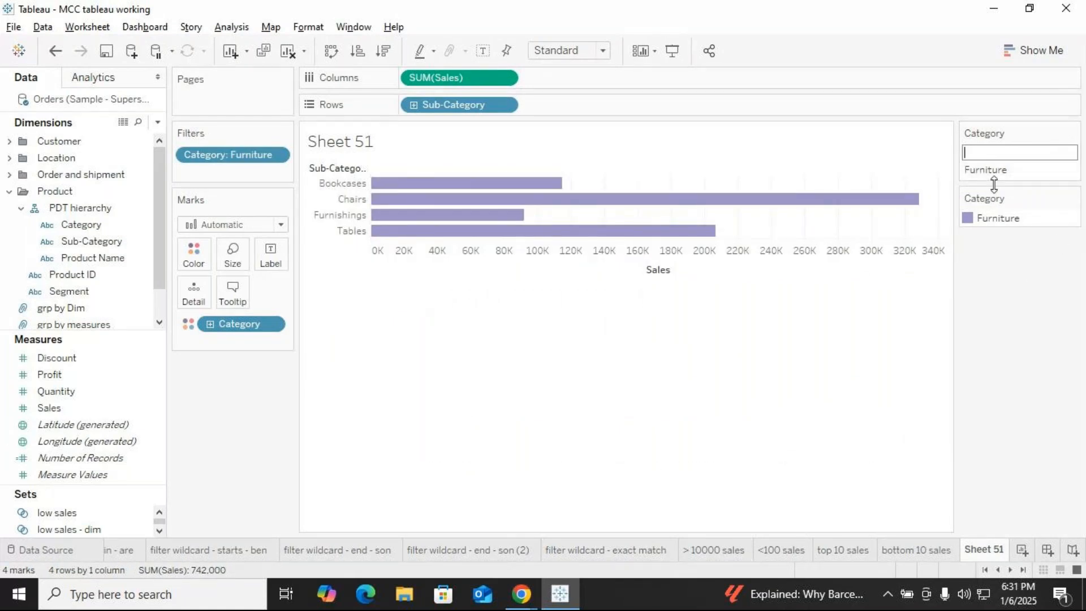
pyautogui.write('technologh')
pyautogui.press('BackSpace')
pyautogui.write('y')
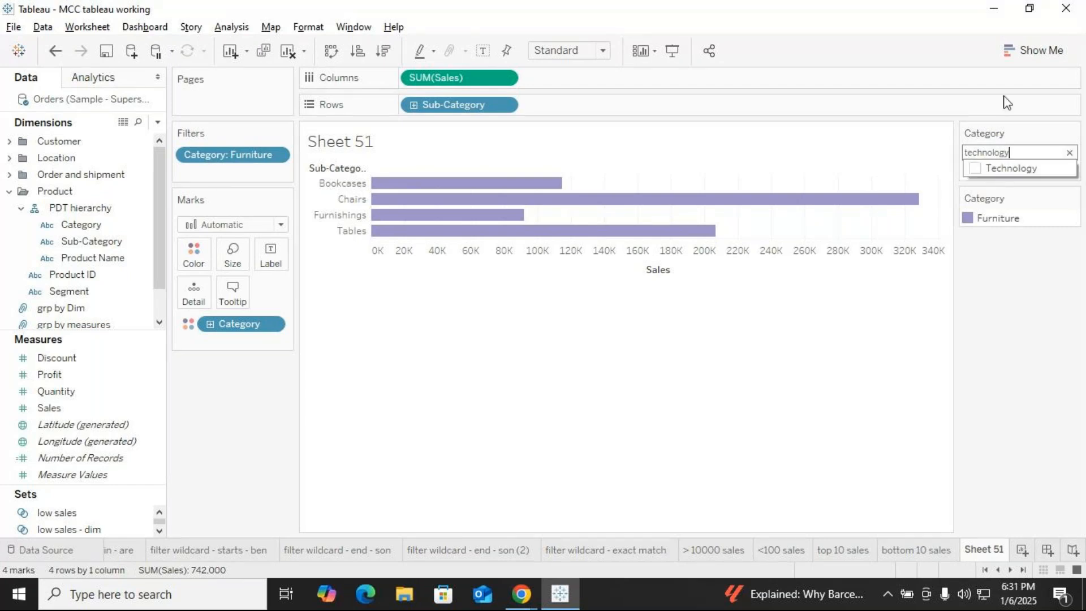
pyautogui.click(976, 168)
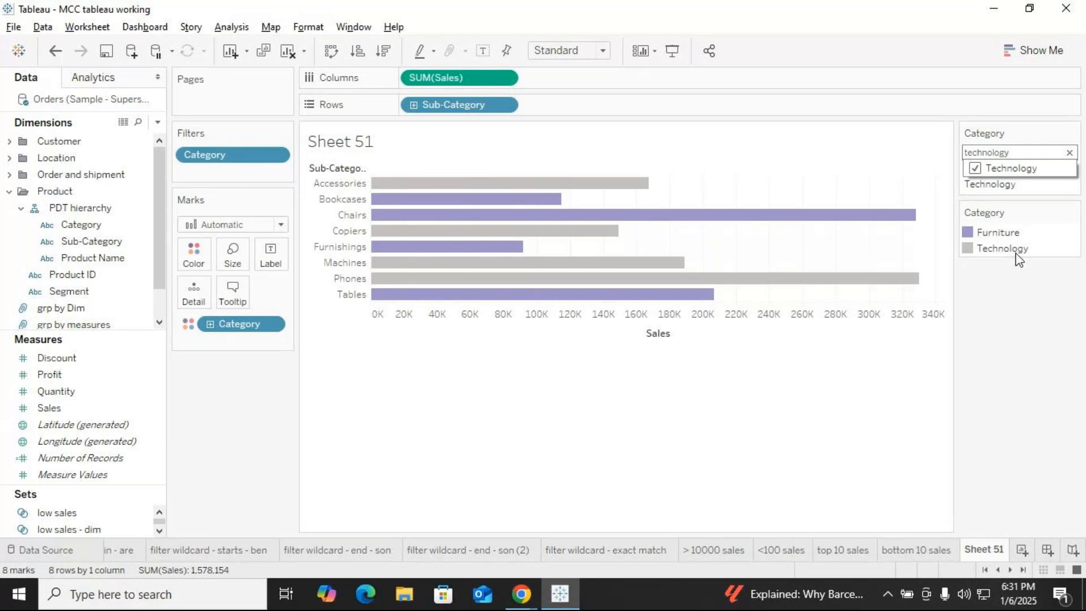
pyautogui.click(1069, 152)
# Change the Category filter card's display style to Wildcard Match and filter the categories by "fur".
pyautogui.click(1072, 134)
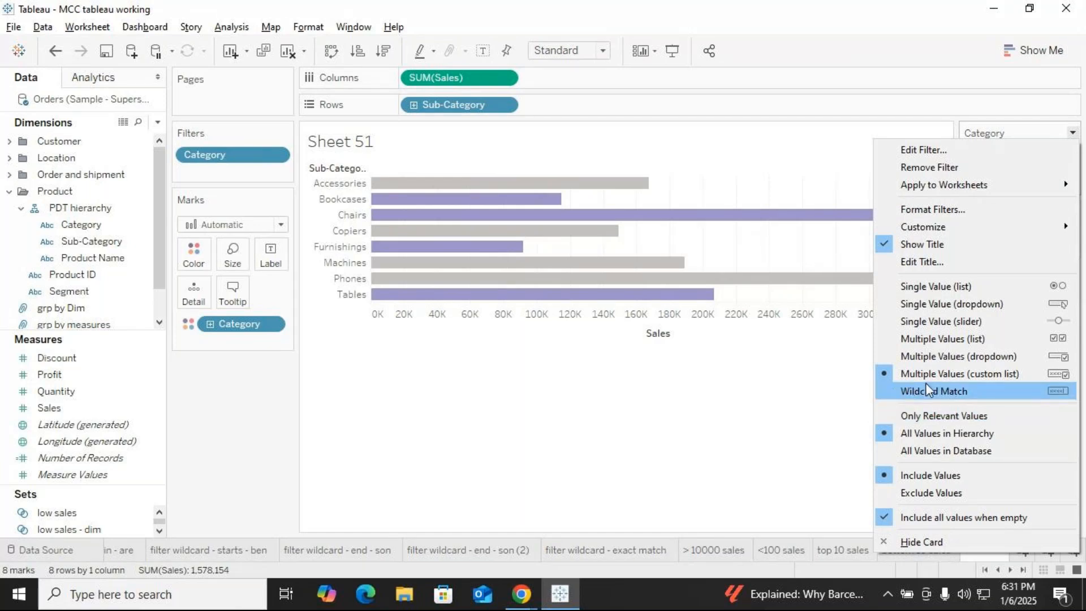
pyautogui.click(974, 389)
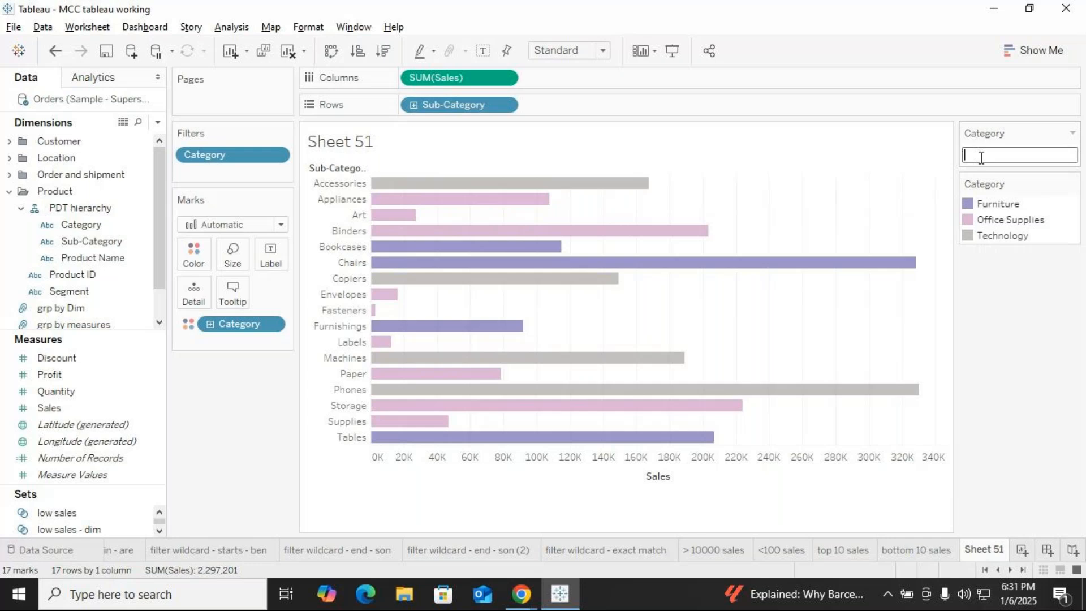
pyautogui.write('fur')
pyautogui.press('Return')
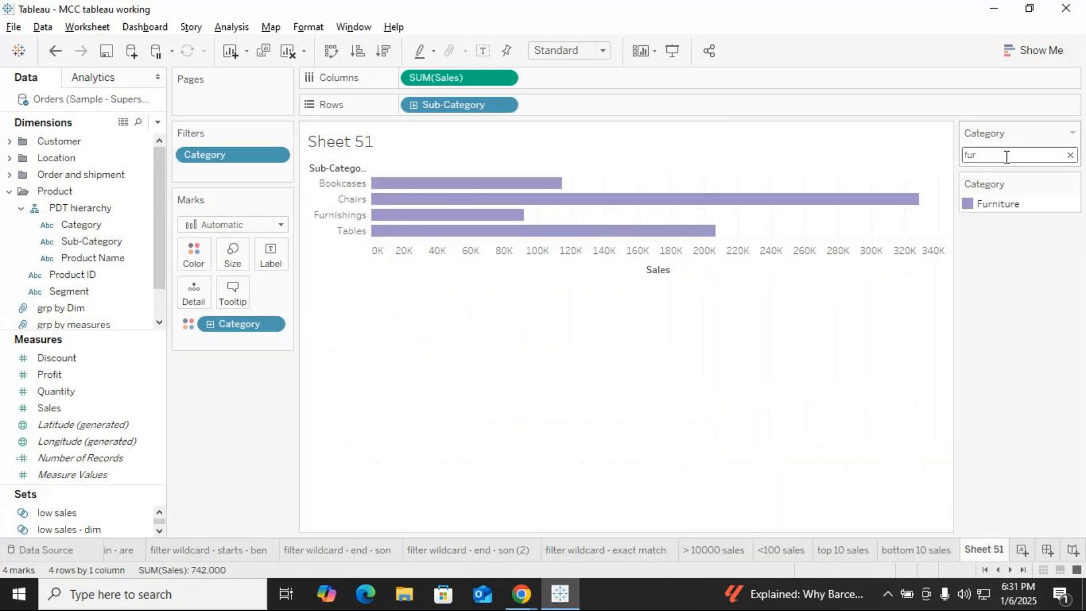
# Replace the Category wildcard text with "tech", and after applying it replace it with "offi".
pyautogui.doubleClick(987, 152)
pyautogui.press('BackSpace')
pyautogui.write('tech')
pyautogui.press('BackSpace')
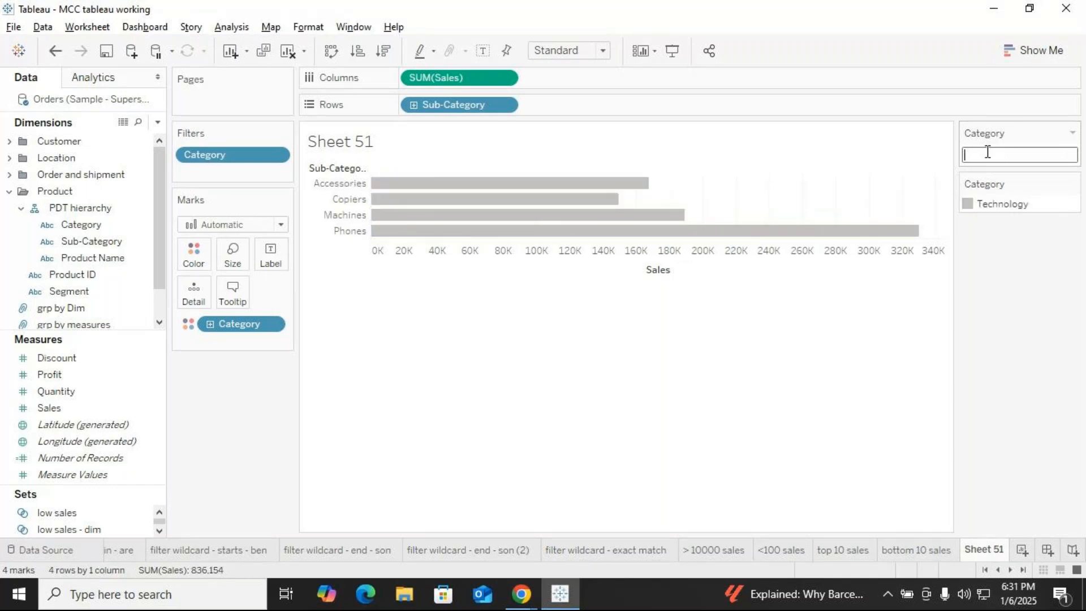
pyautogui.write('offi')
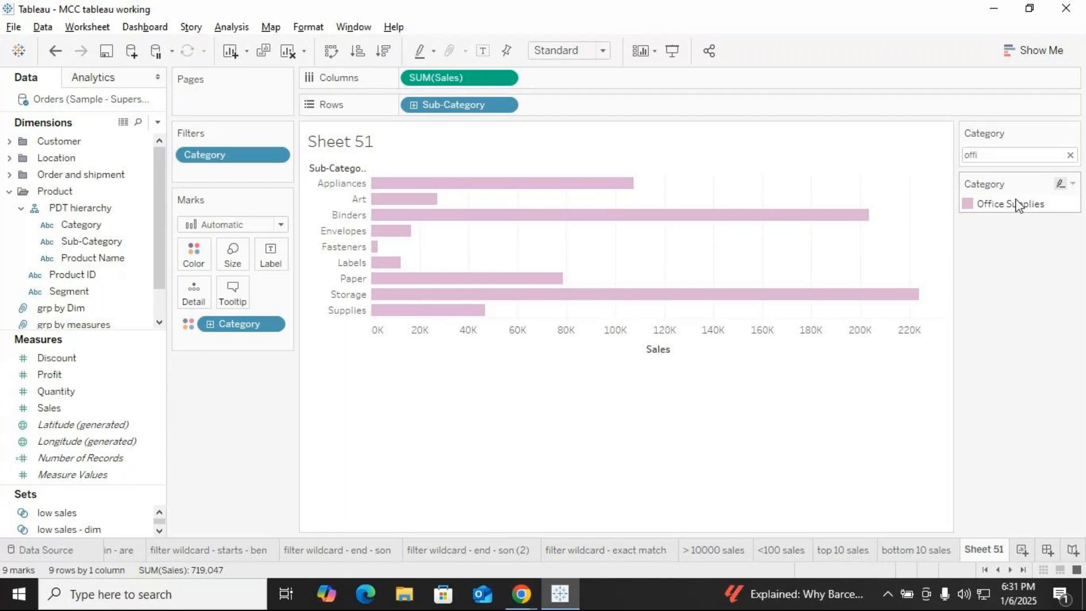
# Set the Category filter card's display style back to Multiple Values (list).
pyautogui.click(1072, 134)
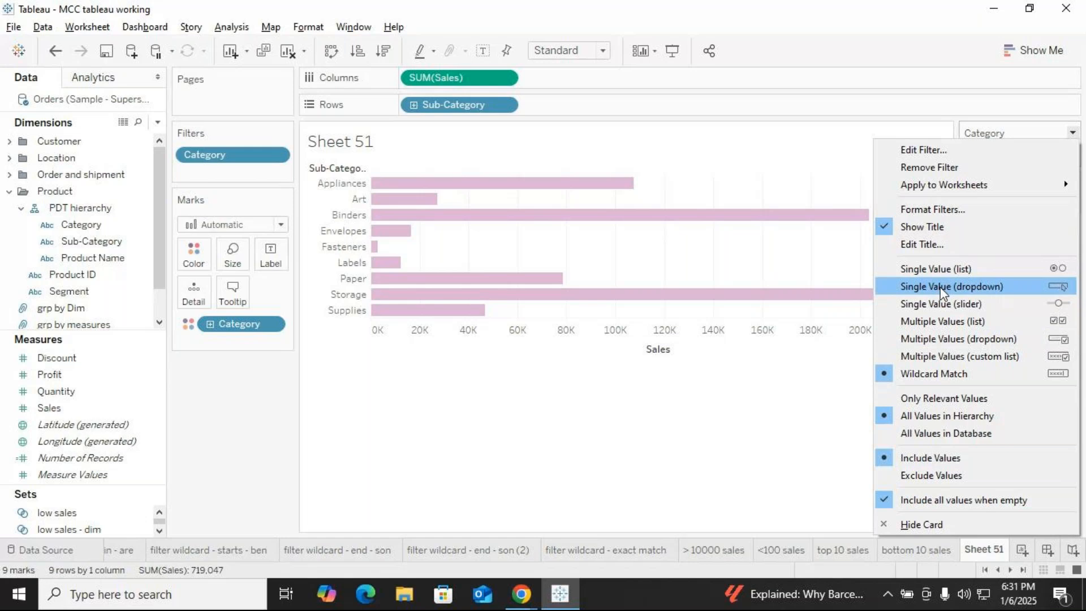
pyautogui.click(927, 322)
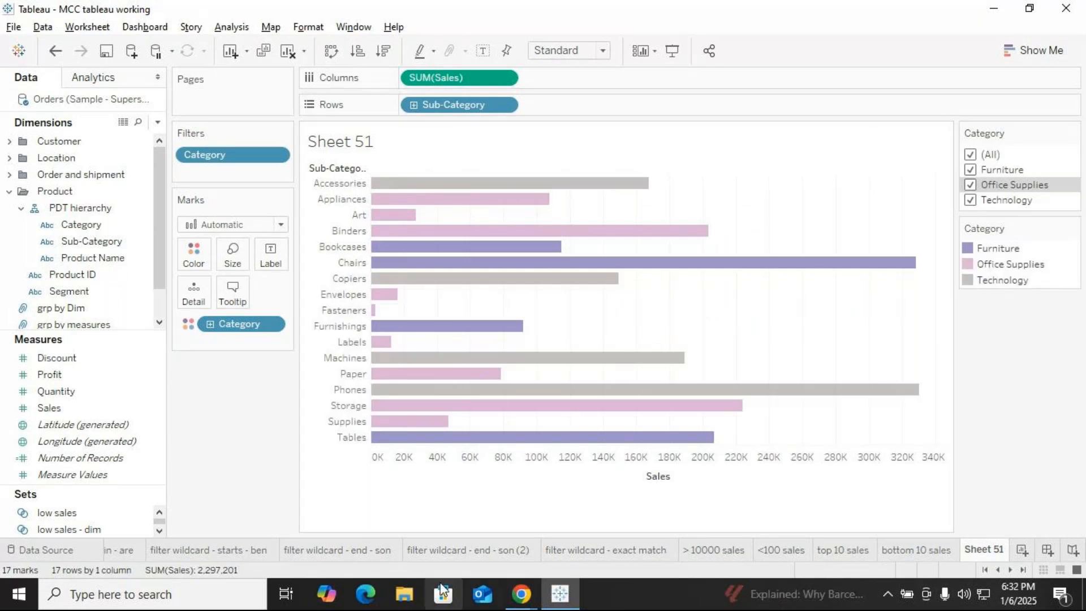
pyautogui.moveTo(522, 597)
pyautogui.click(548, 547)
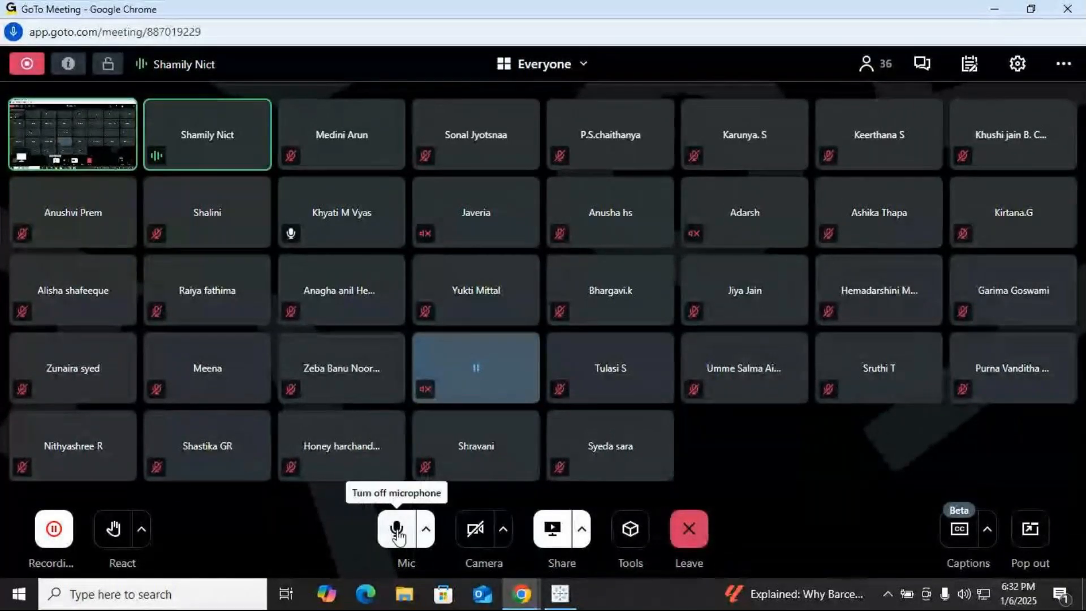
pyautogui.click(566, 594)
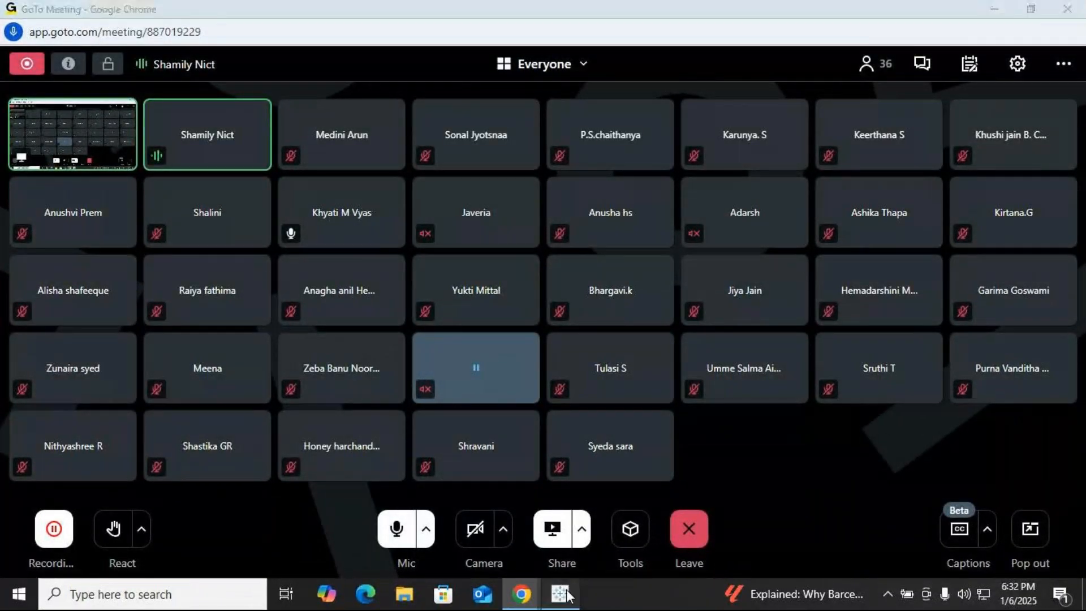
pyautogui.click(276, 155)
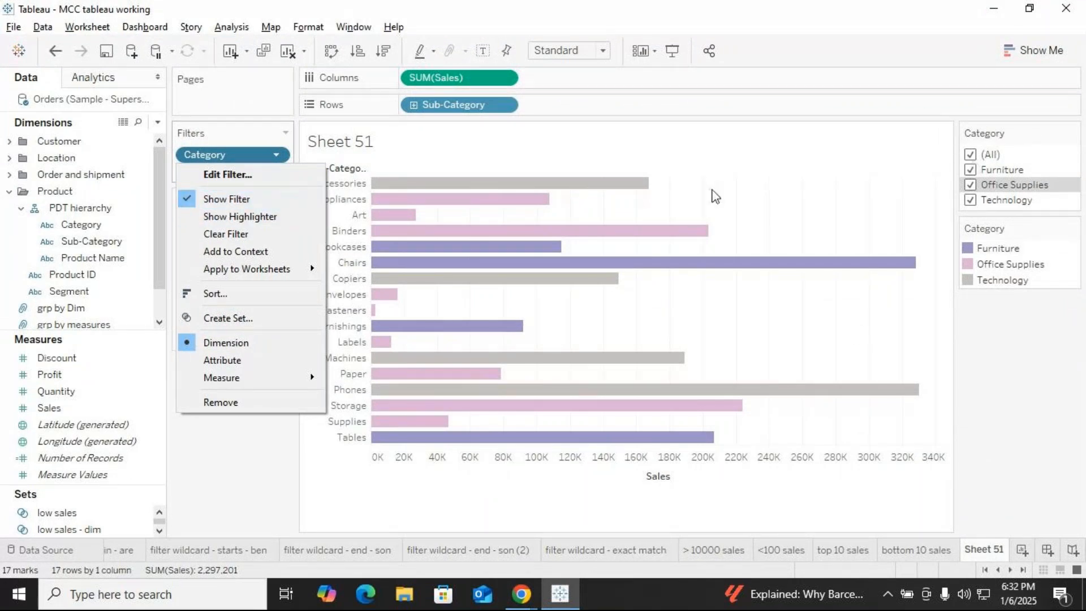
pyautogui.click(1055, 192)
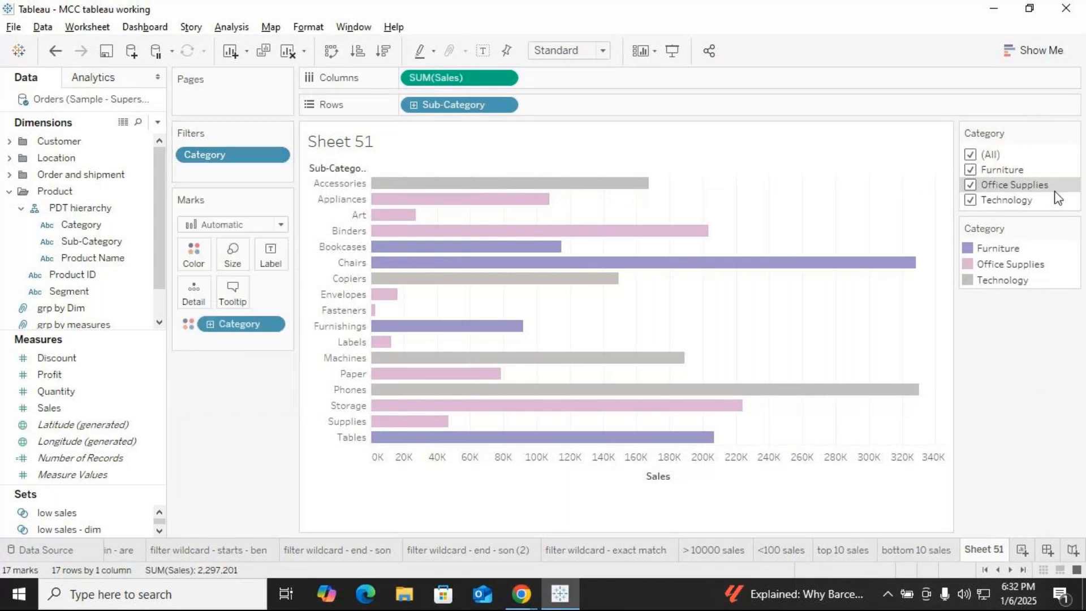
pyautogui.click(1072, 132)
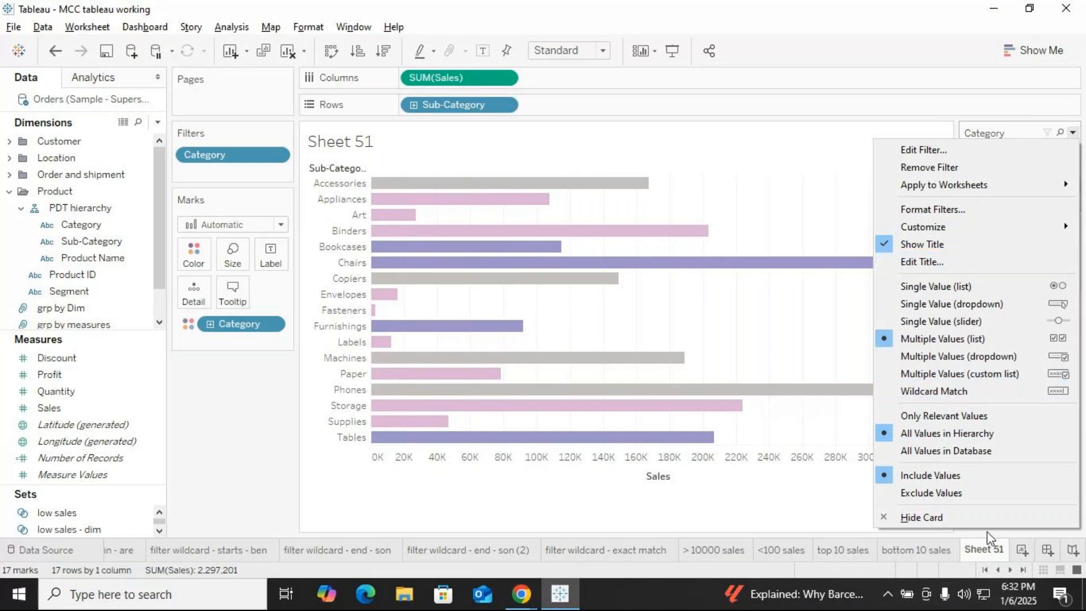
pyautogui.click(950, 537)
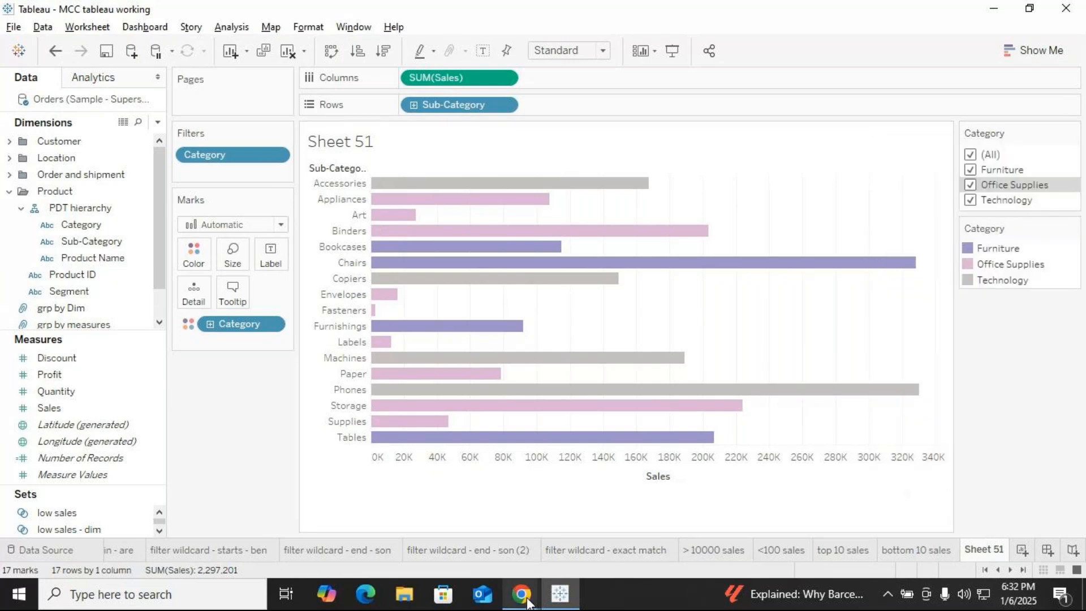
# Switch to the GoTo Meeting window, mute the microphone, and return to the Tableau worksheet.
pyautogui.moveTo(521, 594)
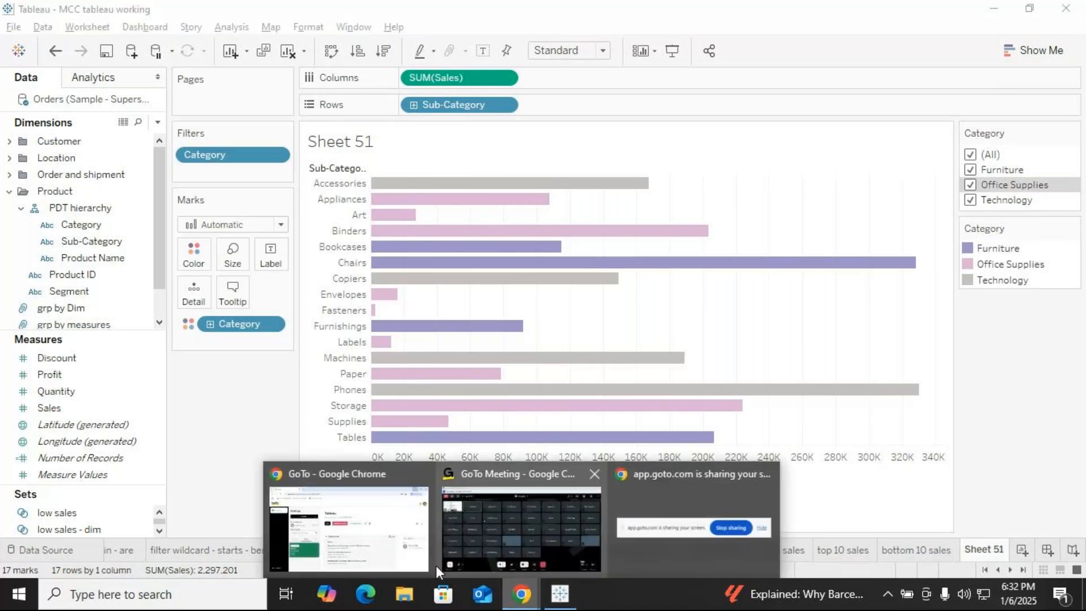
pyautogui.click(474, 562)
pyautogui.click(398, 528)
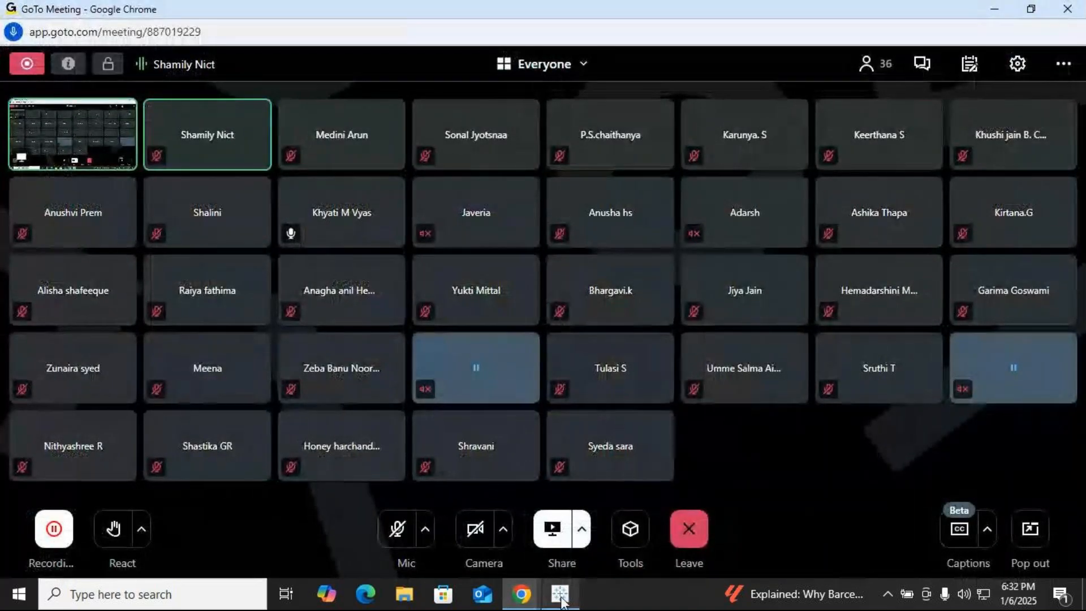
pyautogui.click(560, 594)
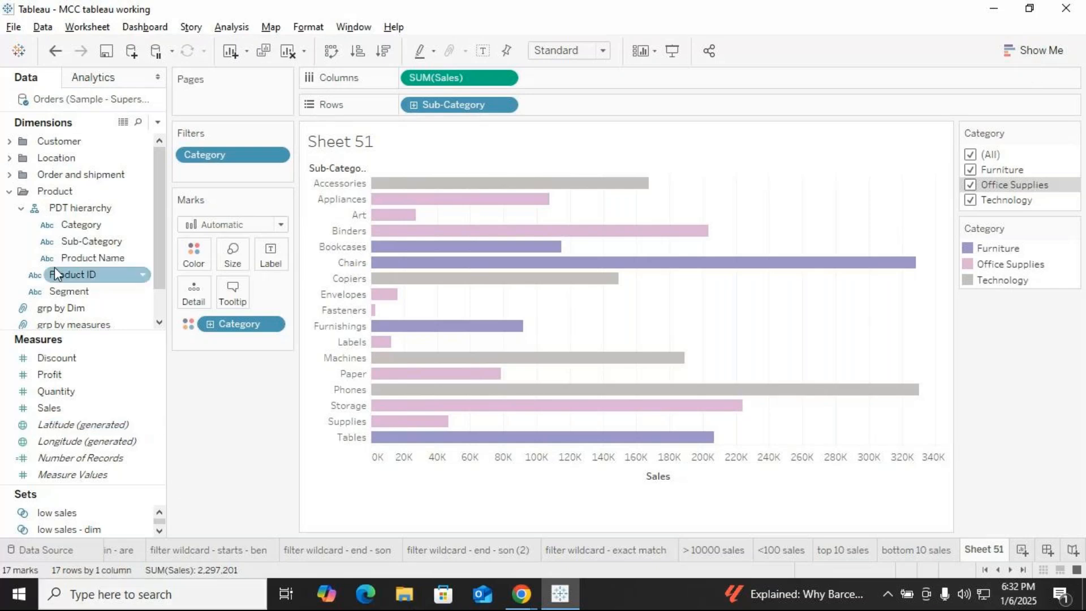
pyautogui.click(85, 26)
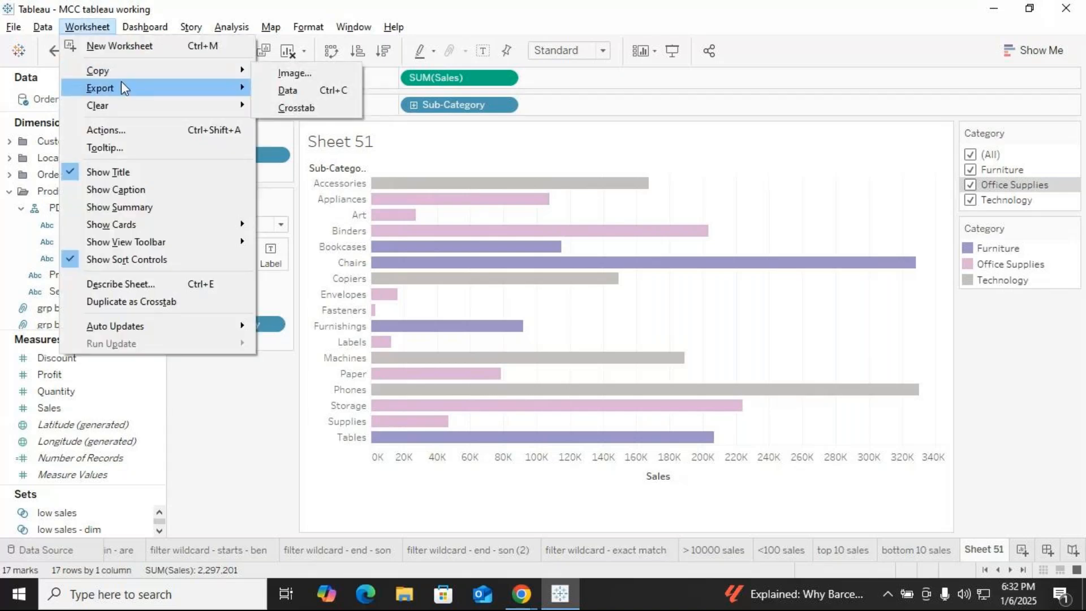
pyautogui.moveTo(115, 107)
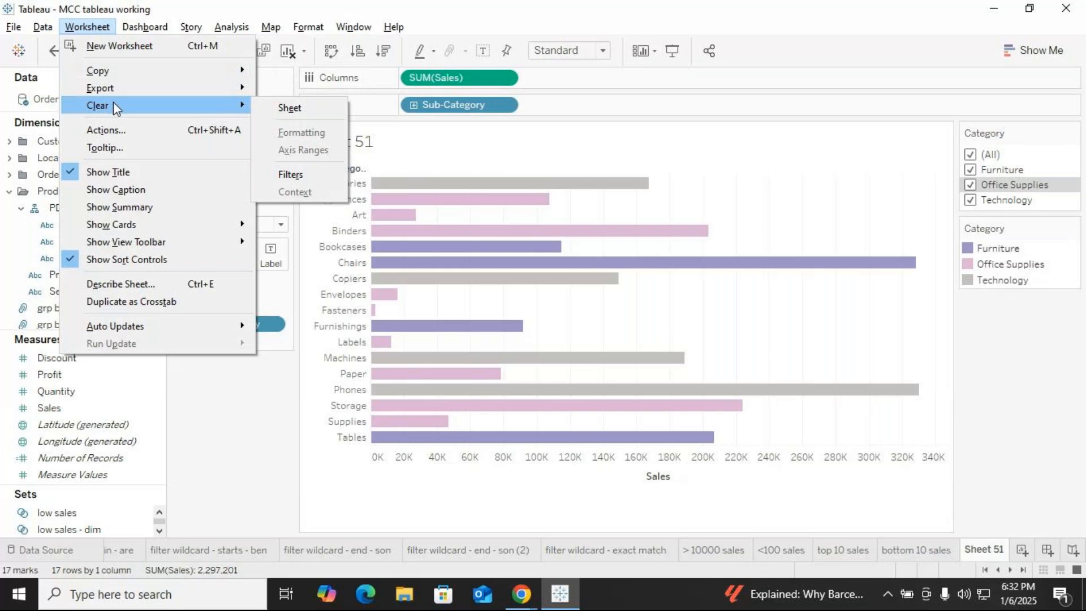
pyautogui.moveTo(143, 228)
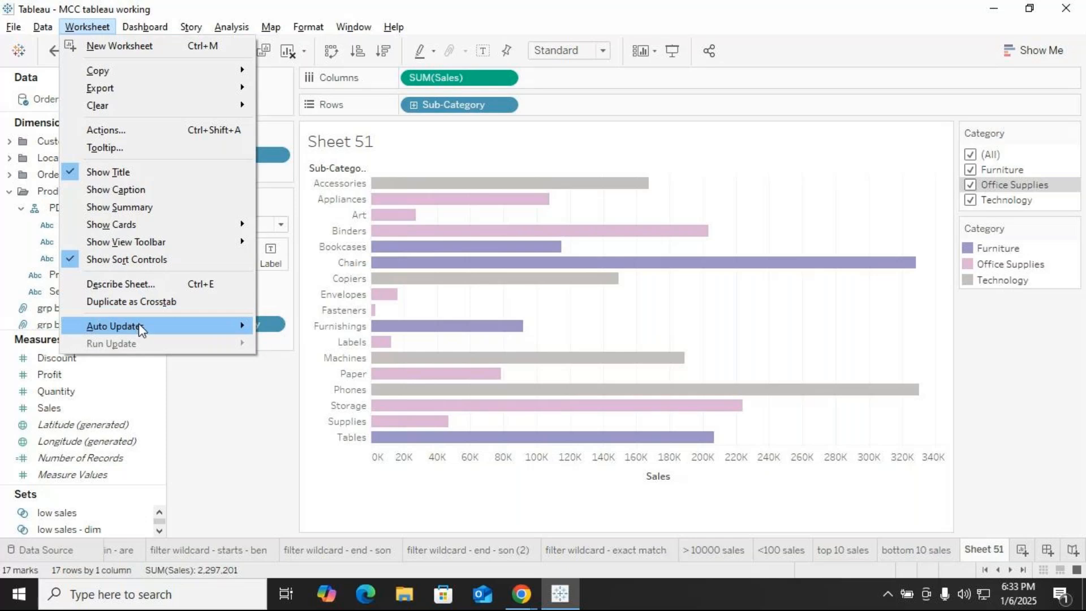
pyautogui.click(257, 420)
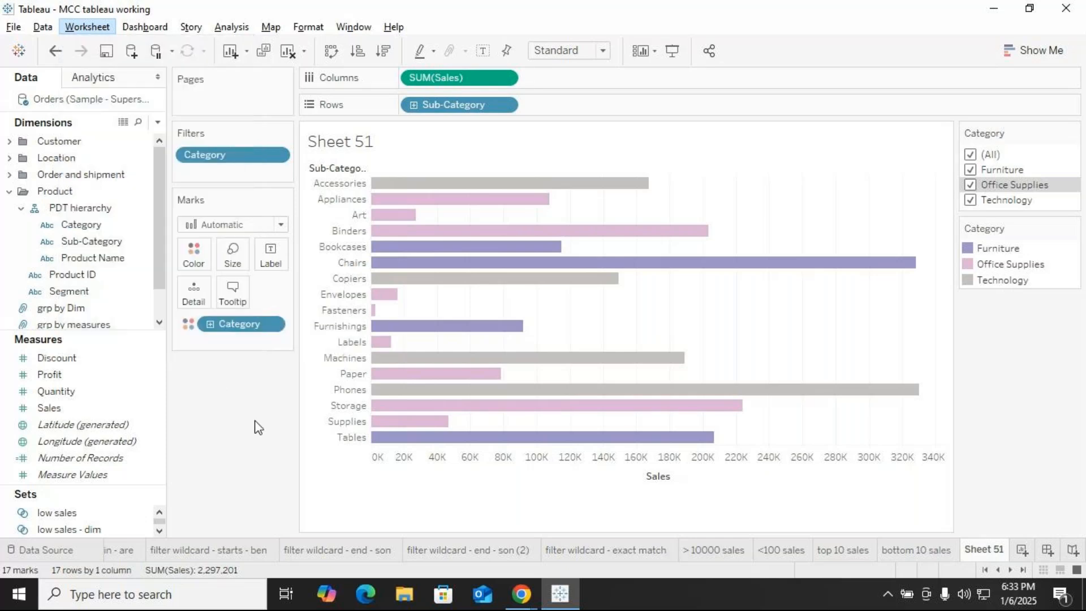
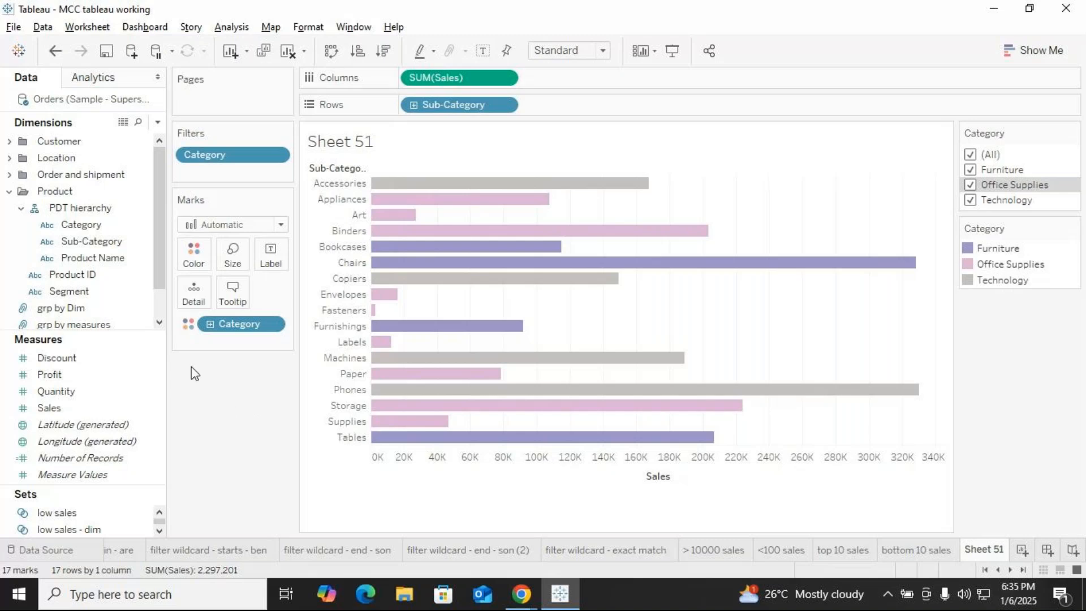
# Switch to the GoTo Meeting window, turn the microphone on, and return to Tableau.
pyautogui.click(521, 594)
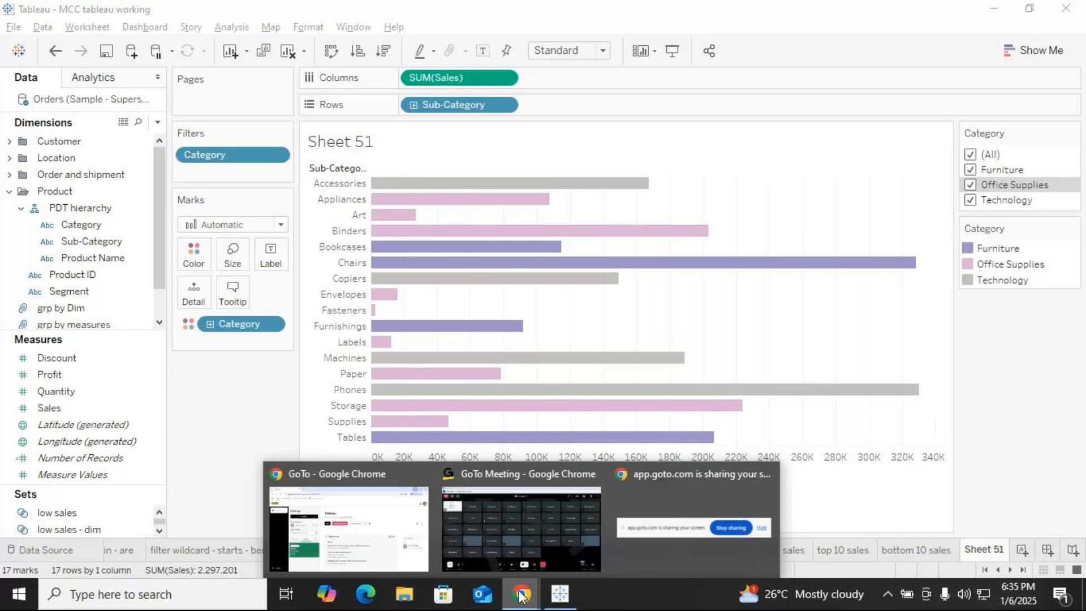
pyautogui.click(479, 552)
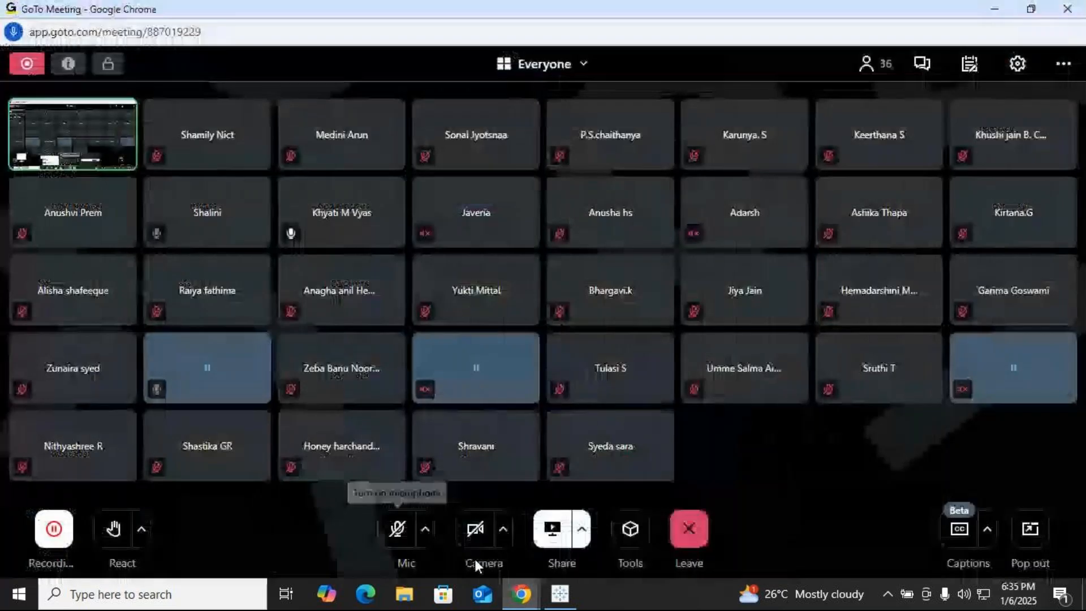
pyautogui.click(394, 532)
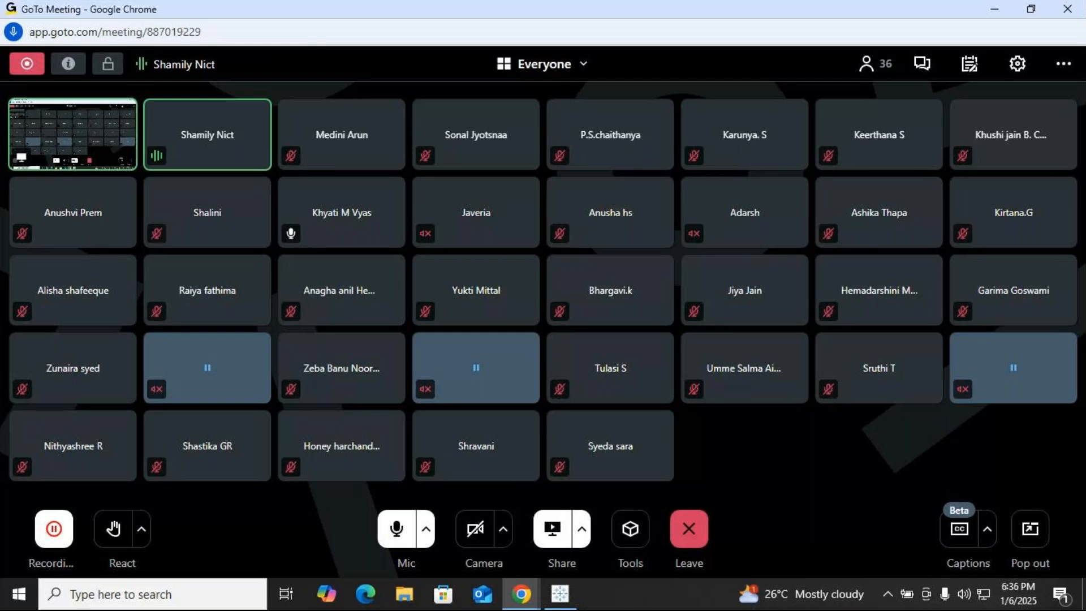
pyautogui.click(569, 597)
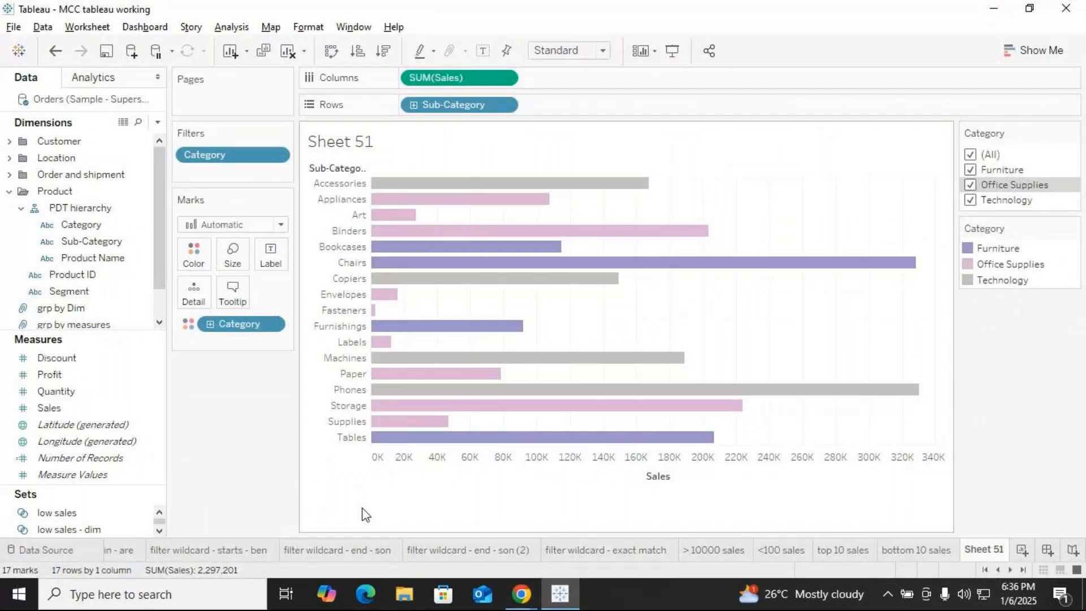
# Build a text table on a new worksheet with Product Name in the rows and Sales as the values.
pyautogui.click(1022, 549)
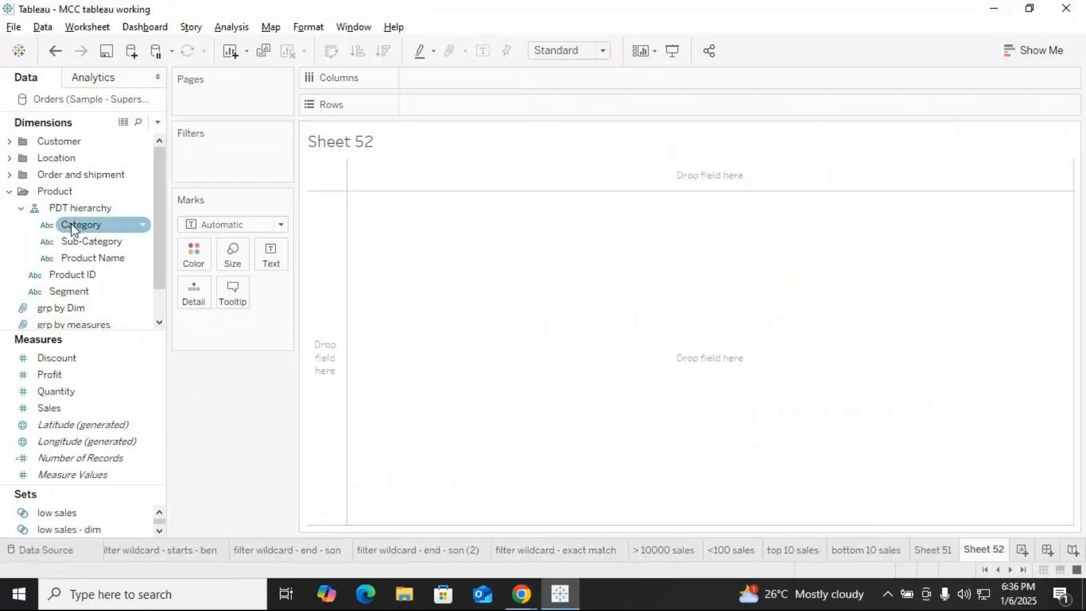
pyautogui.moveTo(87, 226); pyautogui.dragTo(69, 212)
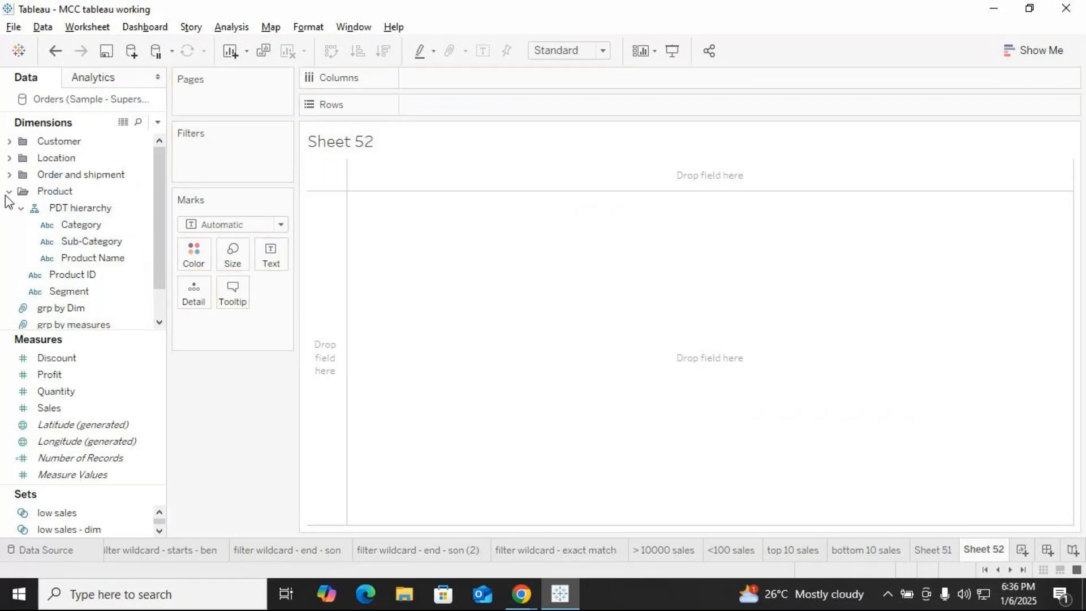
pyautogui.click(9, 191)
pyautogui.click(9, 191)
pyautogui.click(91, 242)
pyautogui.moveTo(93, 258); pyautogui.dragTo(460, 105)
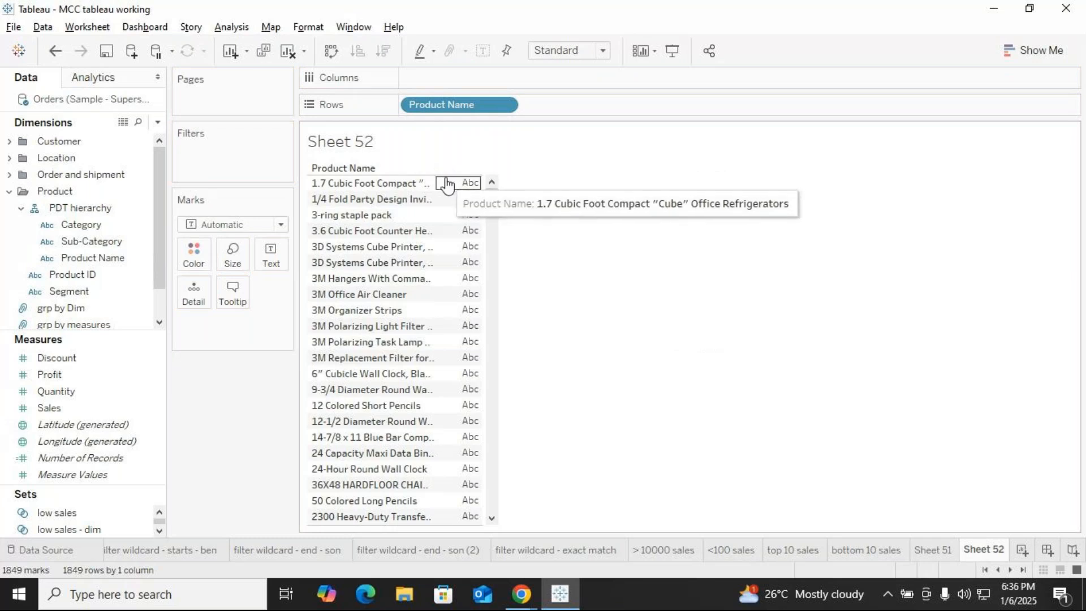
pyautogui.moveTo(49, 407); pyautogui.dragTo(465, 355)
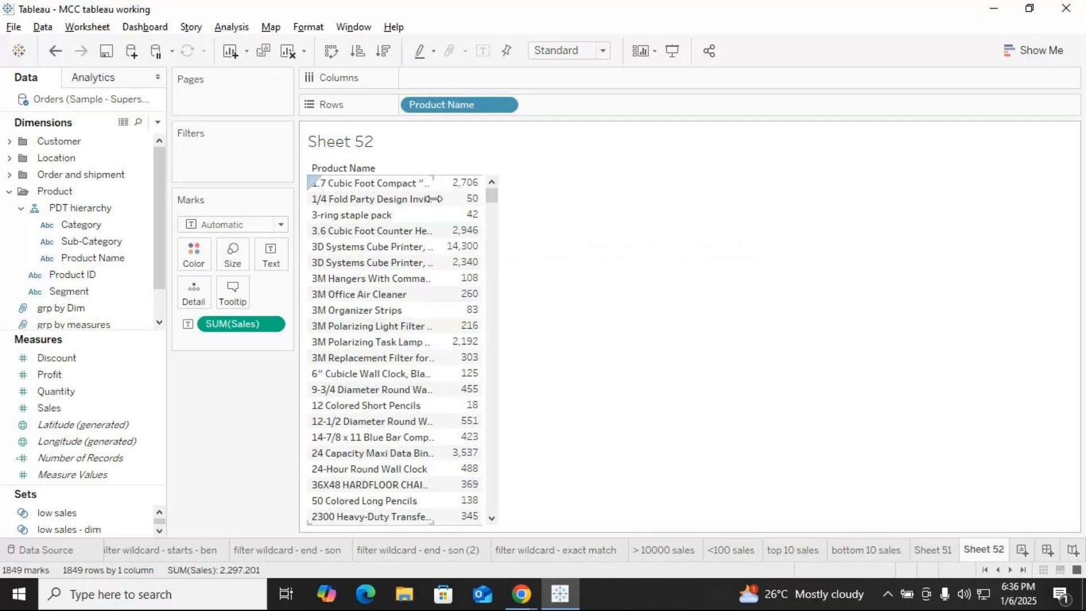
# Widen the Product Name column in the text table to show longer product names and browse the list.
pyautogui.moveTo(434, 199); pyautogui.dragTo(540, 199)
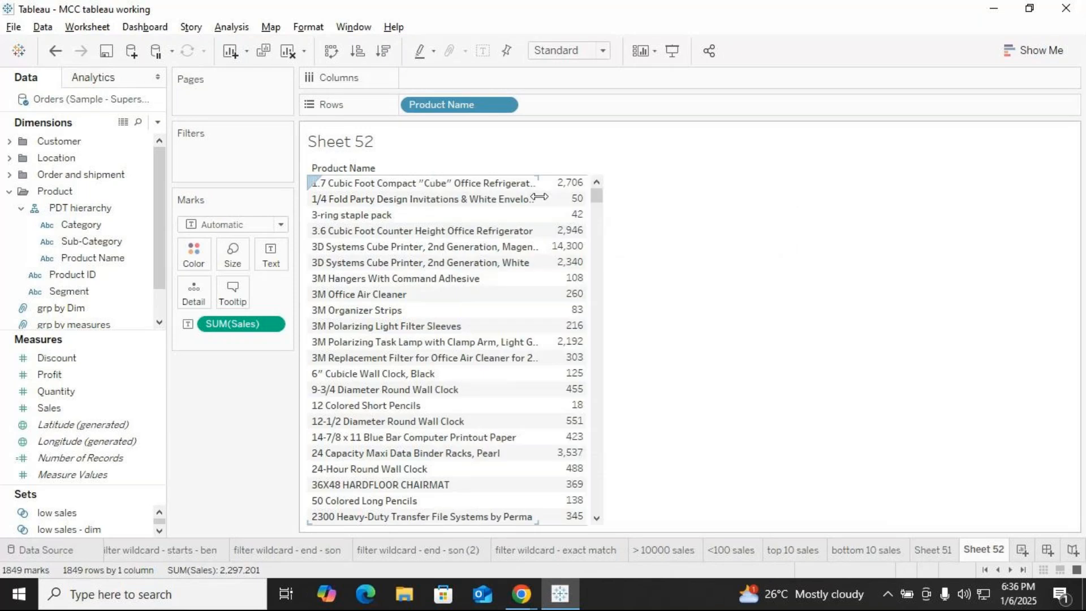
pyautogui.scroll(-4, 537, 232)
pyautogui.scroll(-20, 544, 307)
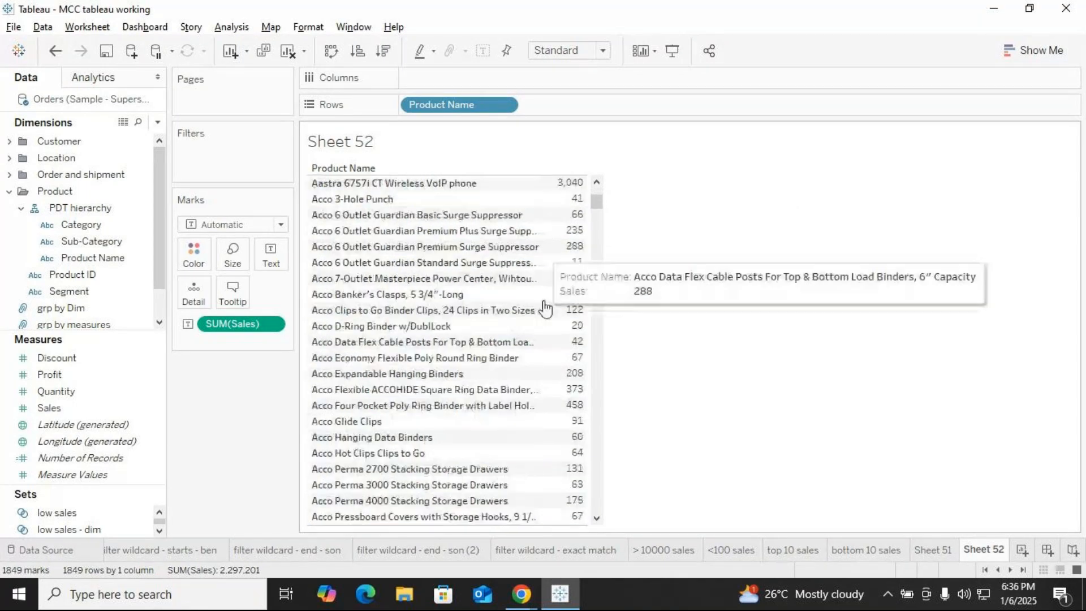
# Sort the product names by Sales in descending order and in ascending order, and finish with an alphabetical sort.
pyautogui.click(386, 55)
pyautogui.scroll(3, 565, 232)
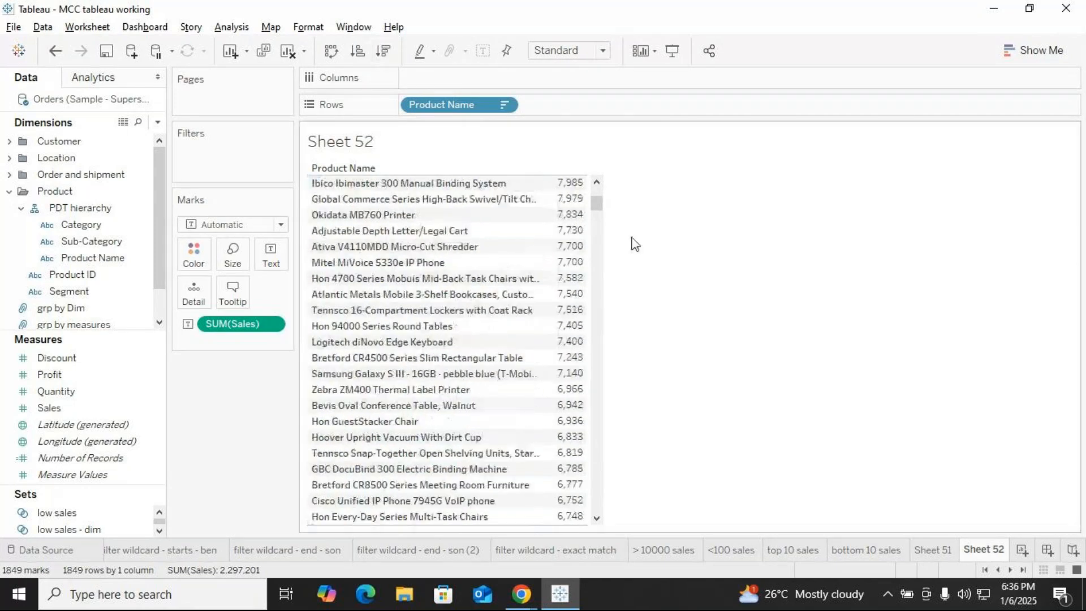
pyautogui.scroll(20, 588, 201)
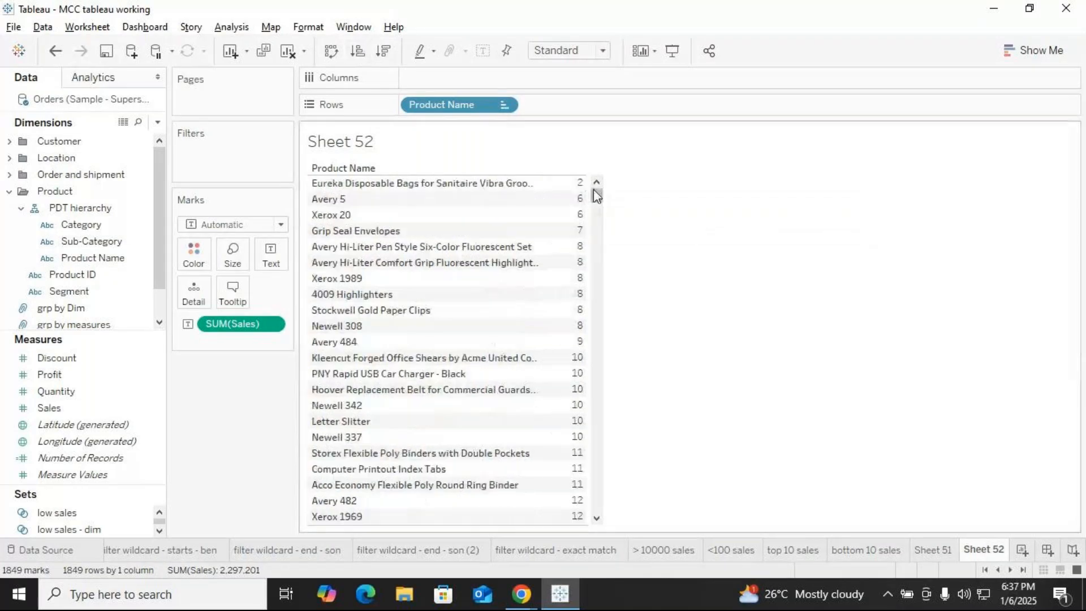
pyautogui.moveTo(579, 188)
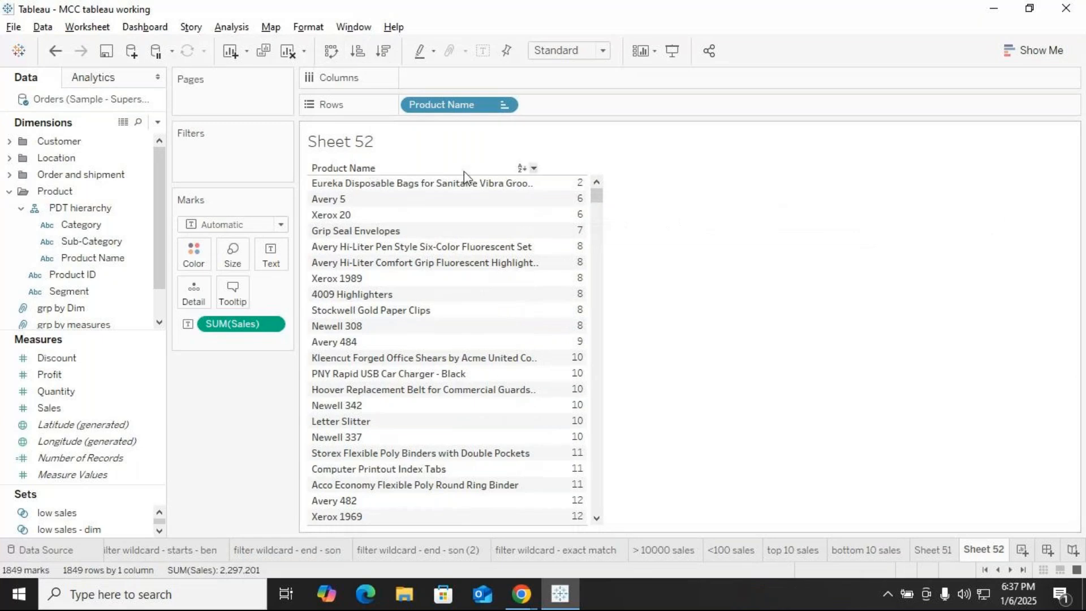
pyautogui.click(521, 169)
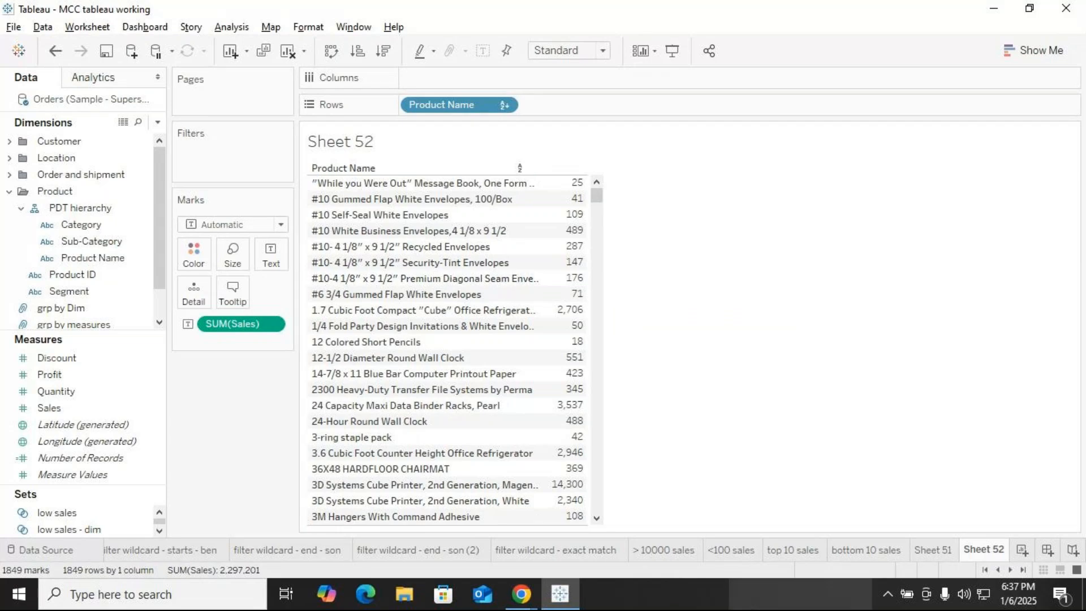
# Review the top 10 sales and bottom 10 sales worksheets and the Product fields, and return to Sheet 52.
pyautogui.click(792, 549)
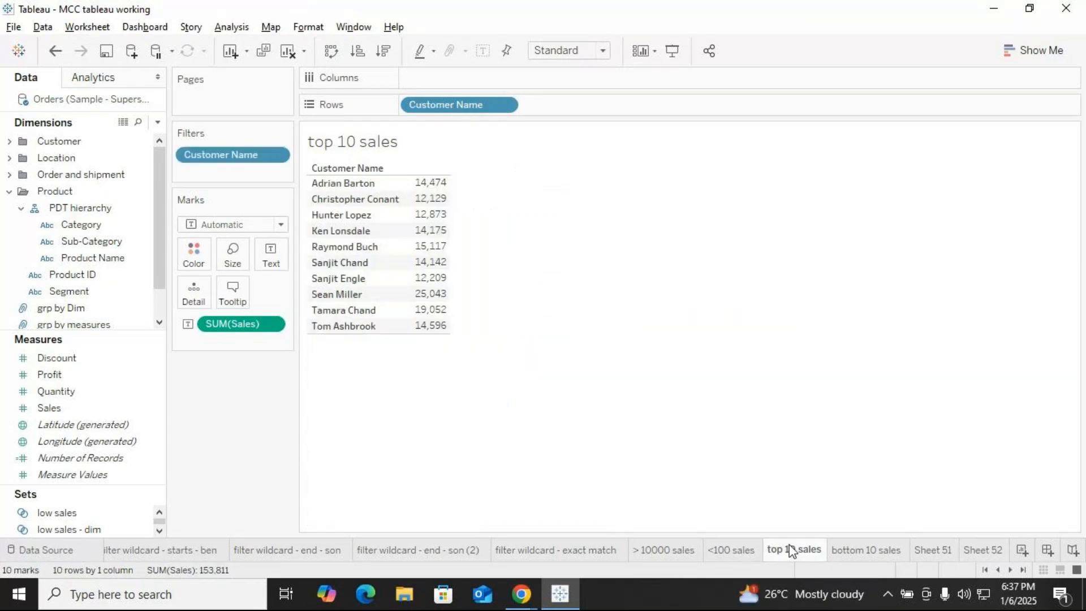
pyautogui.click(860, 559)
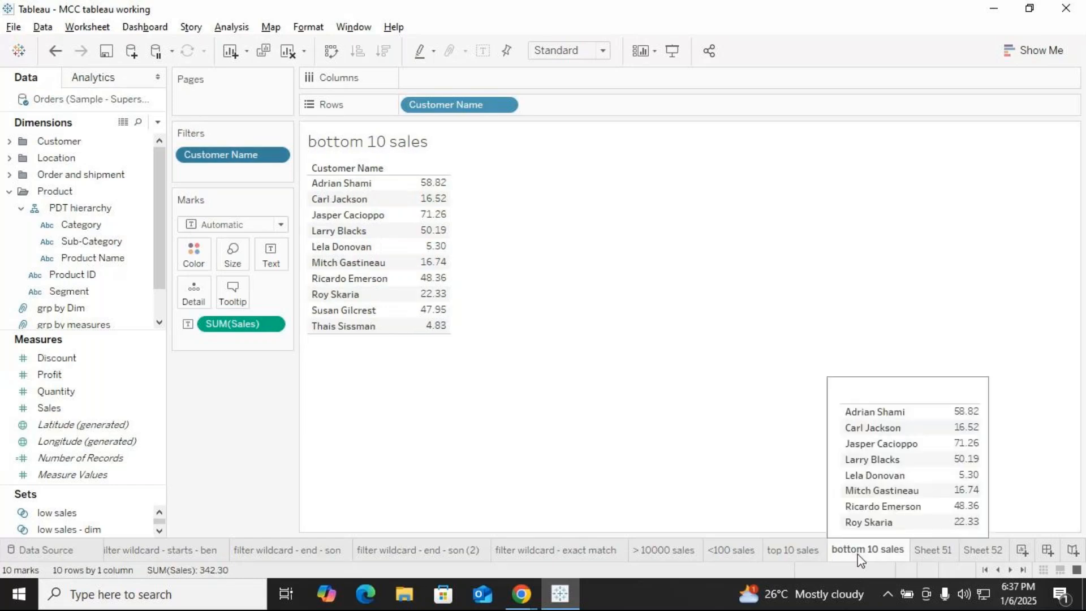
pyautogui.click(75, 276)
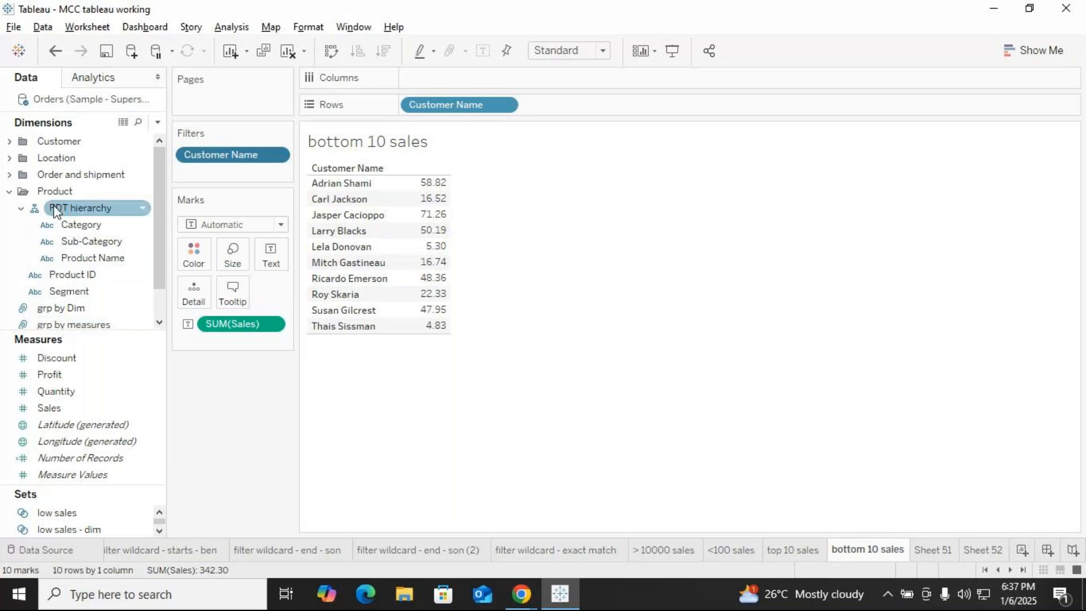
pyautogui.moveTo(56, 174); pyautogui.dragTo(70, 196)
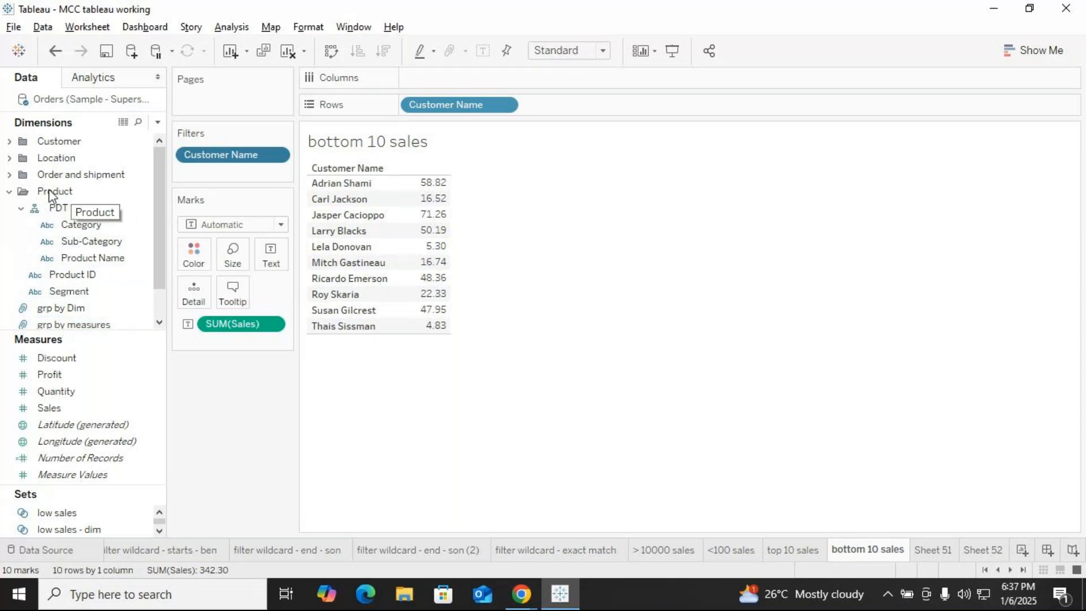
pyautogui.moveTo(70, 228); pyautogui.dragTo(15, 247)
pyautogui.click(999, 553)
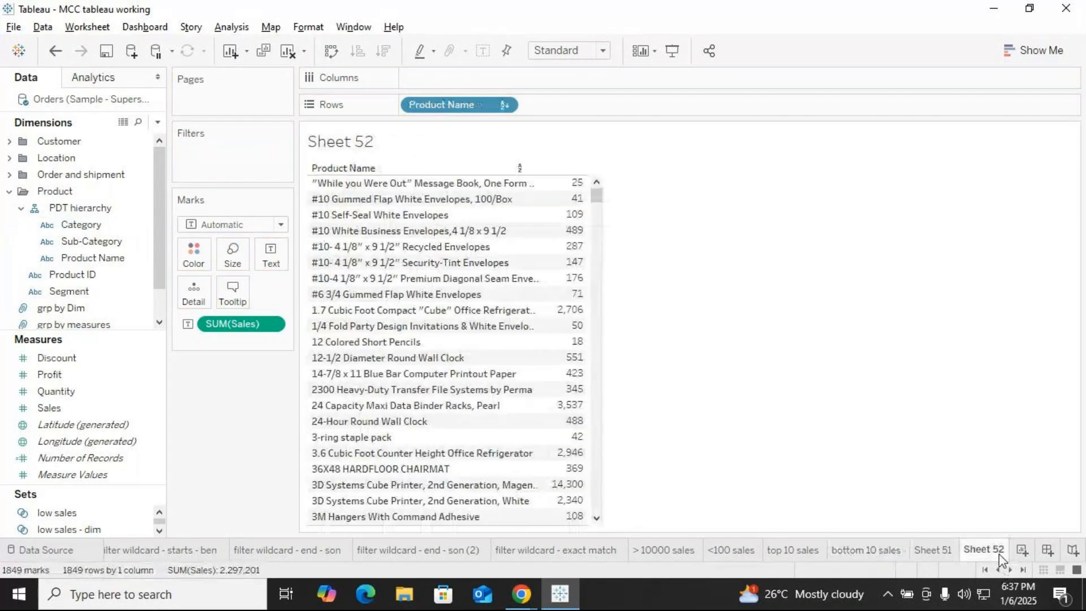
pyautogui.moveTo(80, 258); pyautogui.dragTo(212, 152)
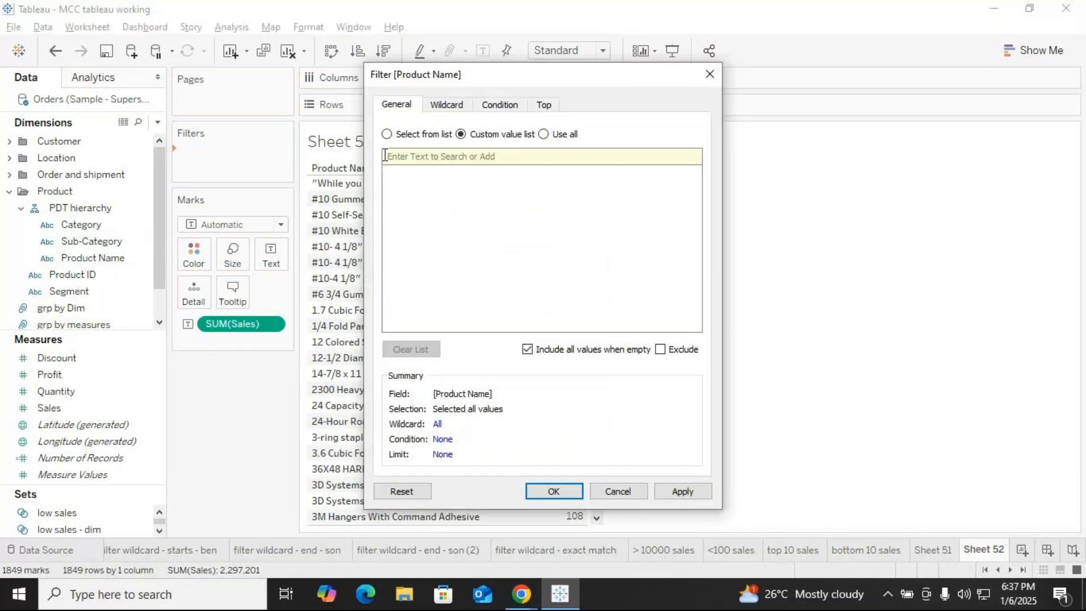
pyautogui.click(542, 105)
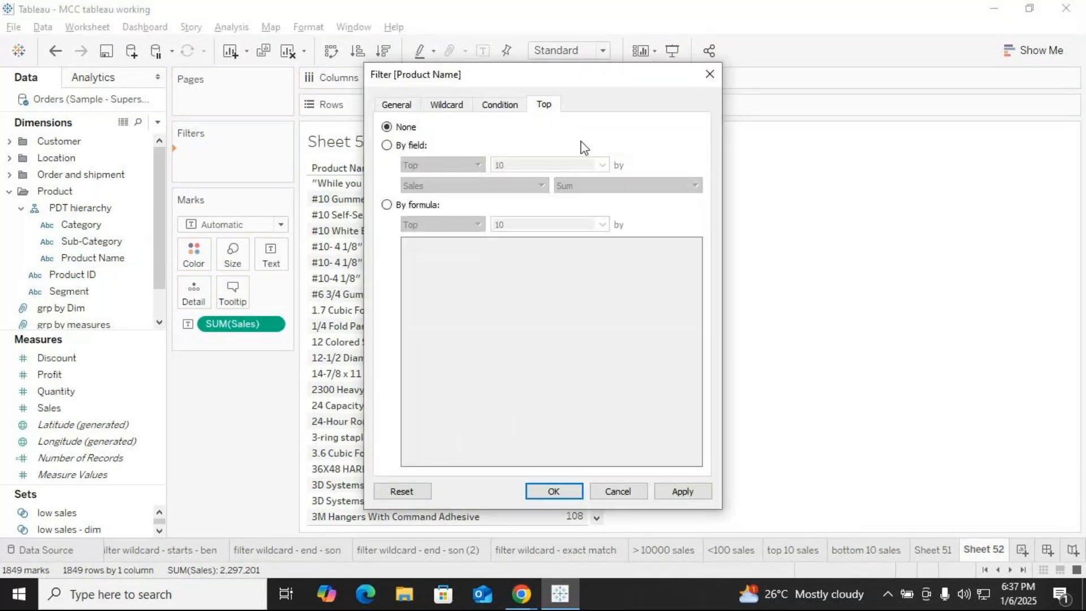
pyautogui.click(387, 146)
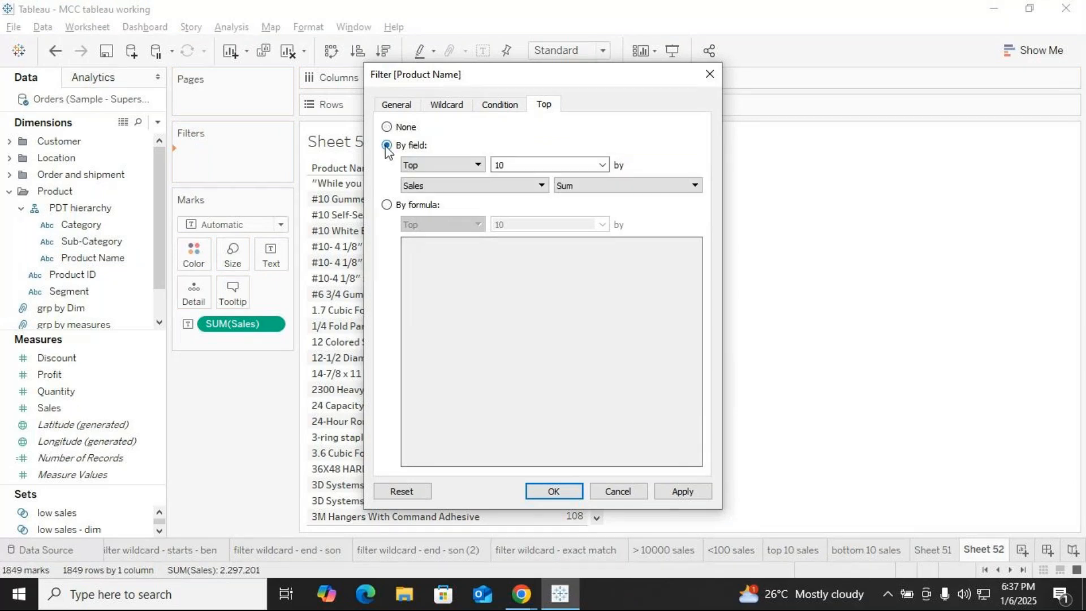
pyautogui.moveTo(533, 73); pyautogui.dragTo(773, 63)
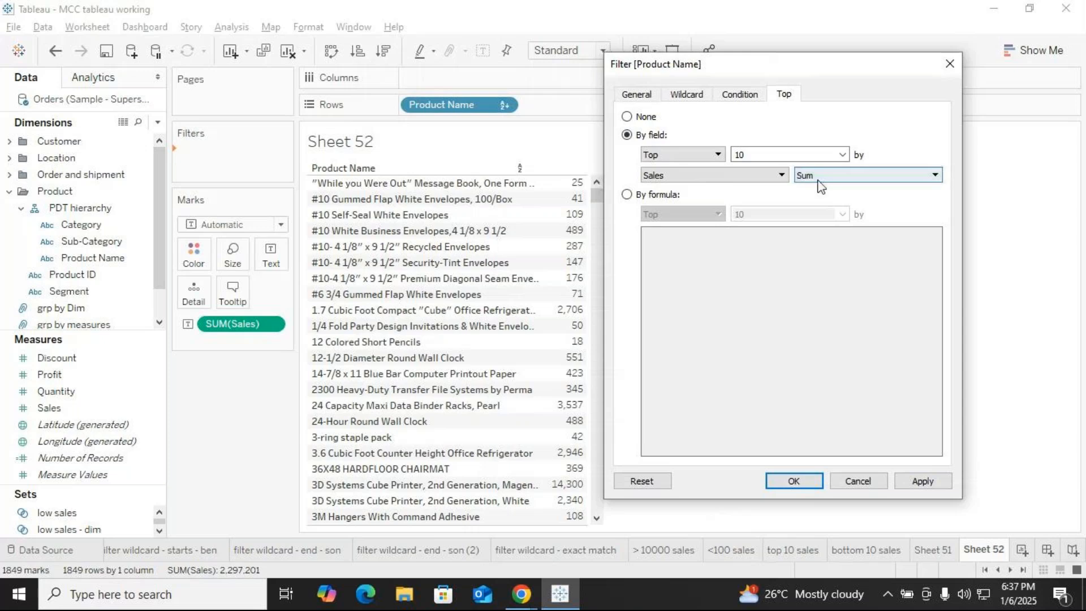
pyautogui.click(842, 154)
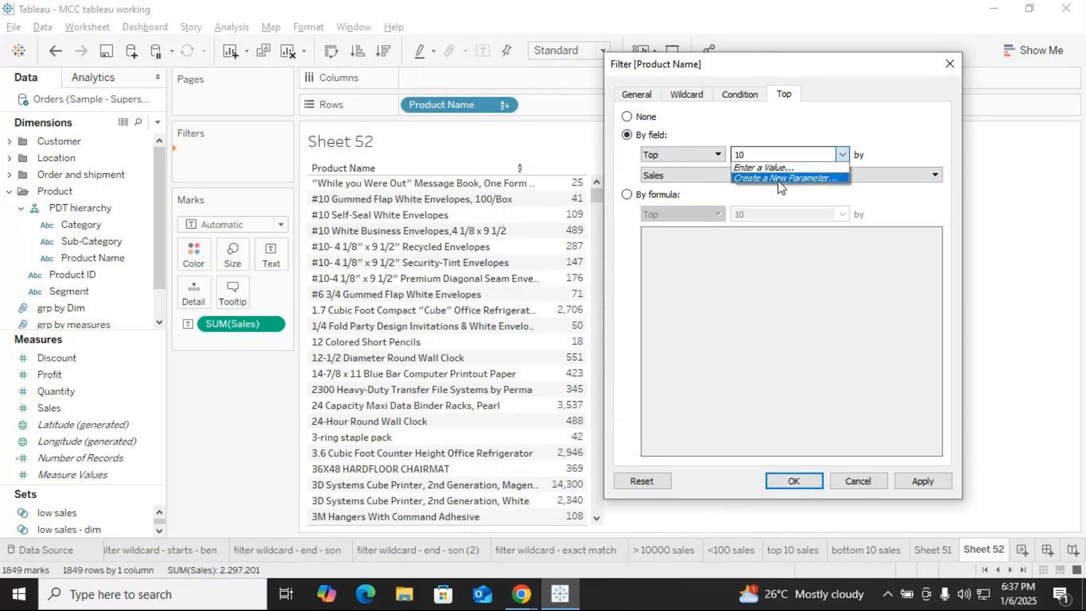
pyautogui.click(948, 65)
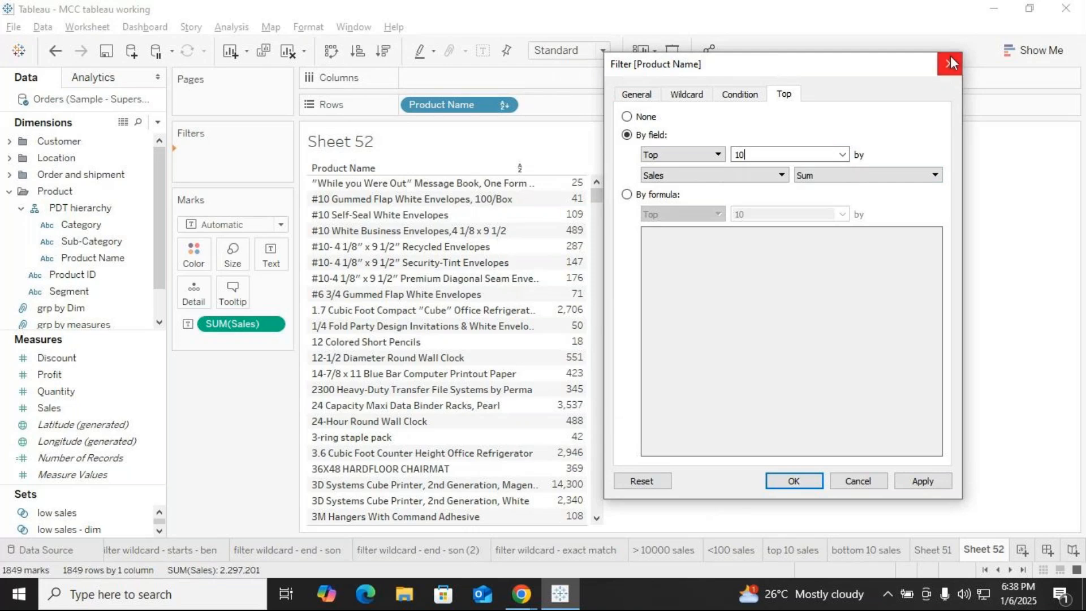
pyautogui.click(951, 57)
# Start a new parameter from the Dimensions options and name it "range of PDT by 10".
pyautogui.click(158, 122)
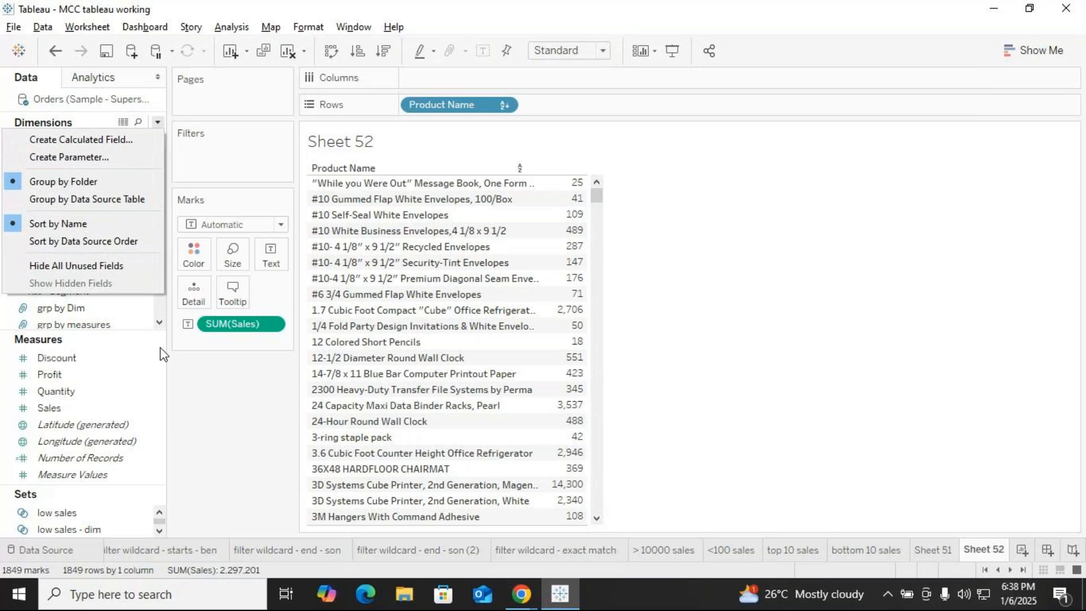
pyautogui.click(249, 504)
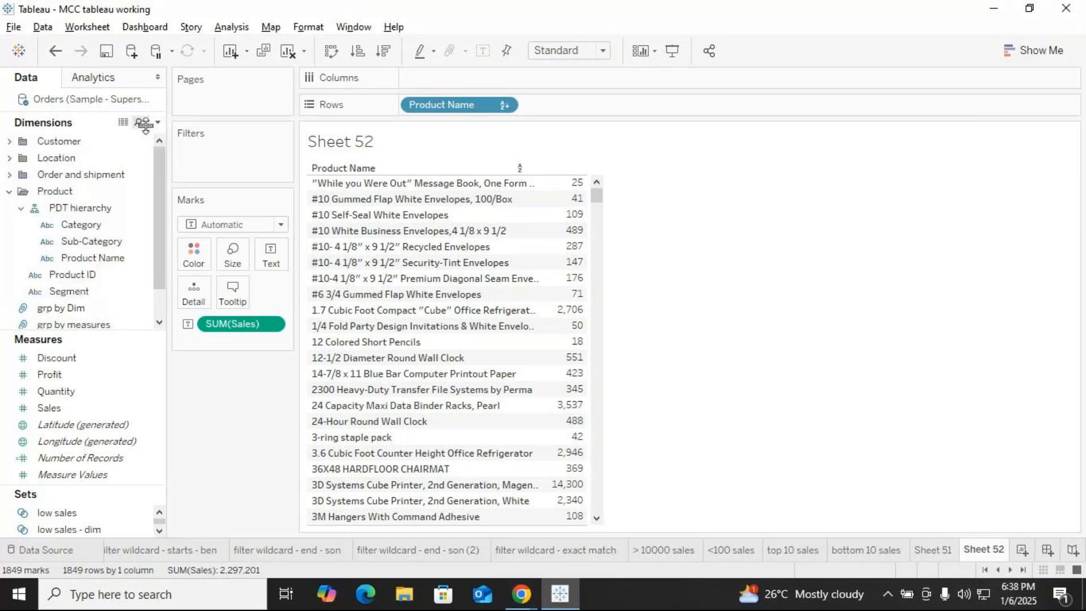
pyautogui.click(158, 122)
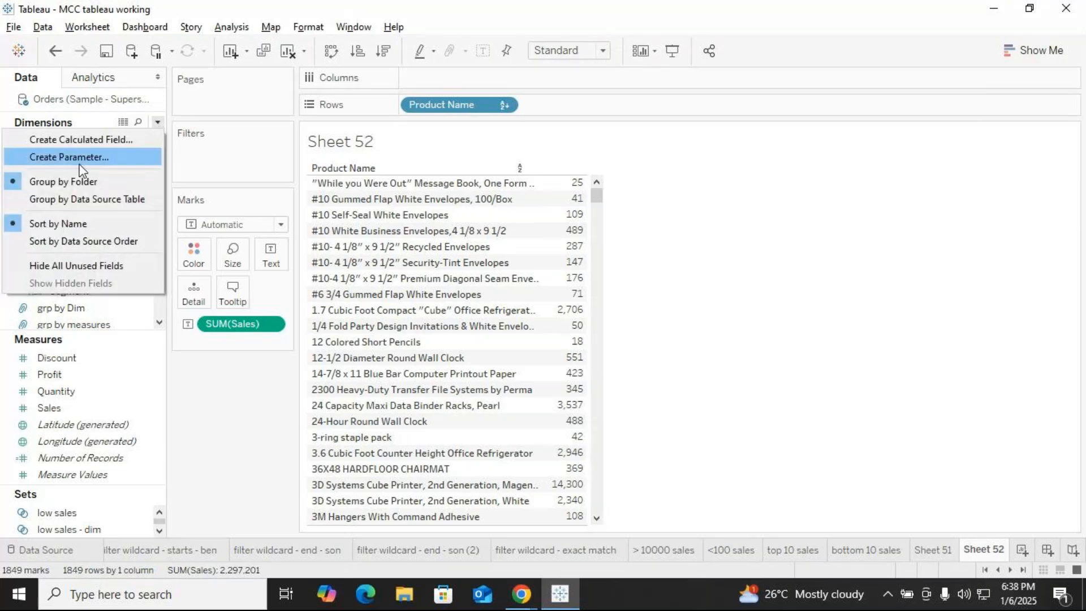
pyautogui.click(77, 158)
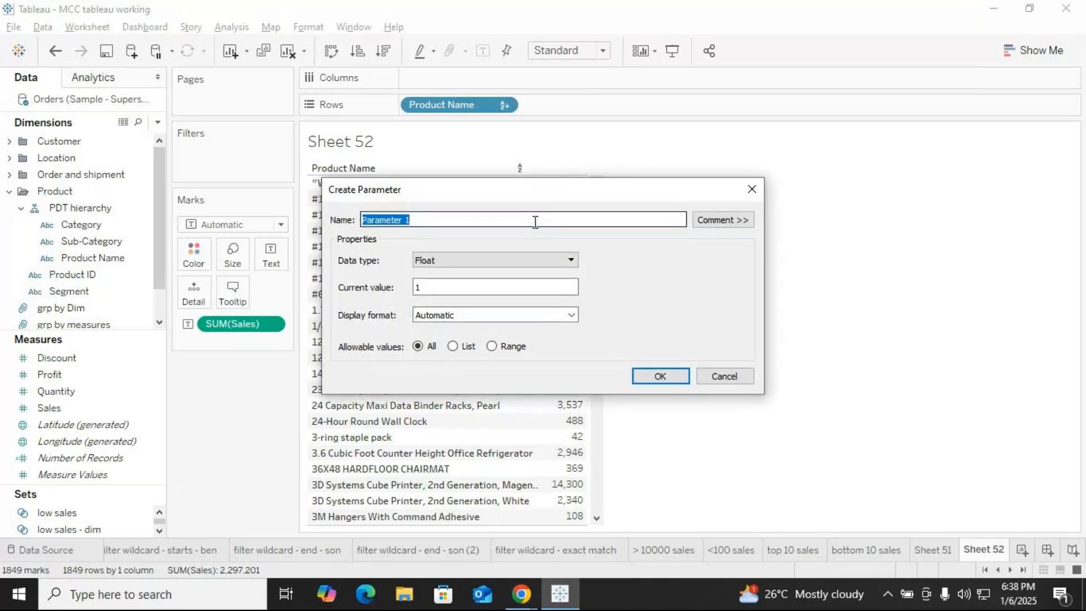
pyautogui.press('BackSpace')
pyautogui.write('range of PDT by 10')
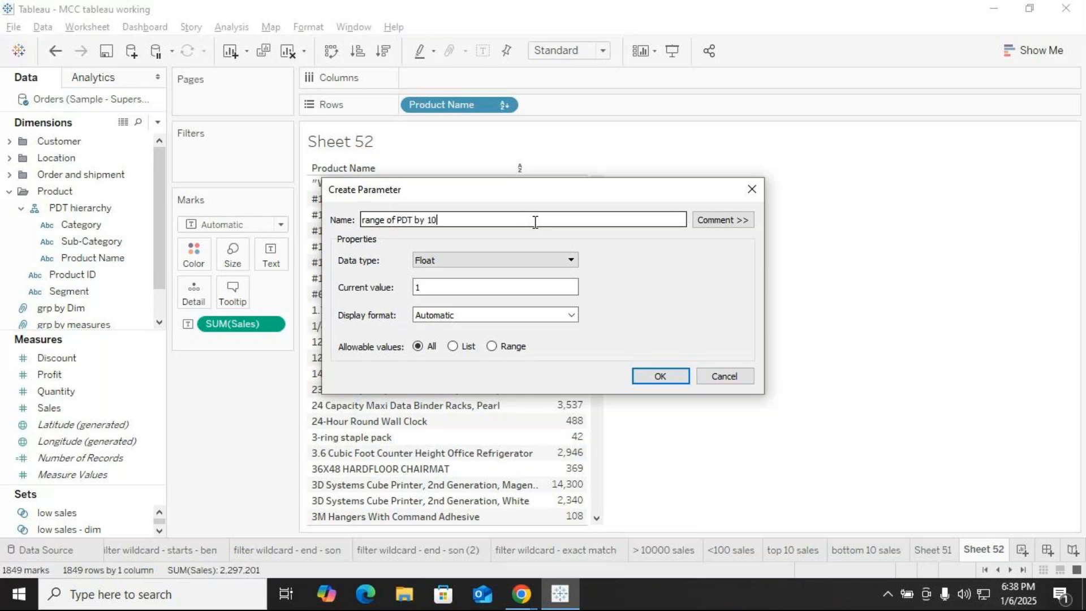
# Compare the All, List and Range options for the parameter's allowable values and choose Range.
pyautogui.moveTo(473, 189); pyautogui.dragTo(805, 161)
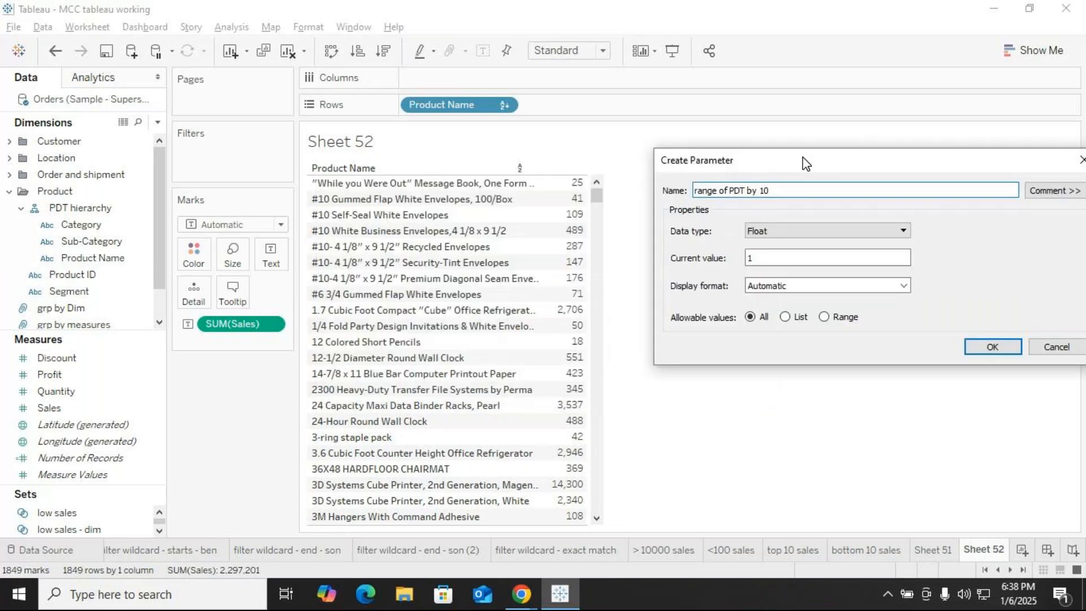
pyautogui.click(767, 260)
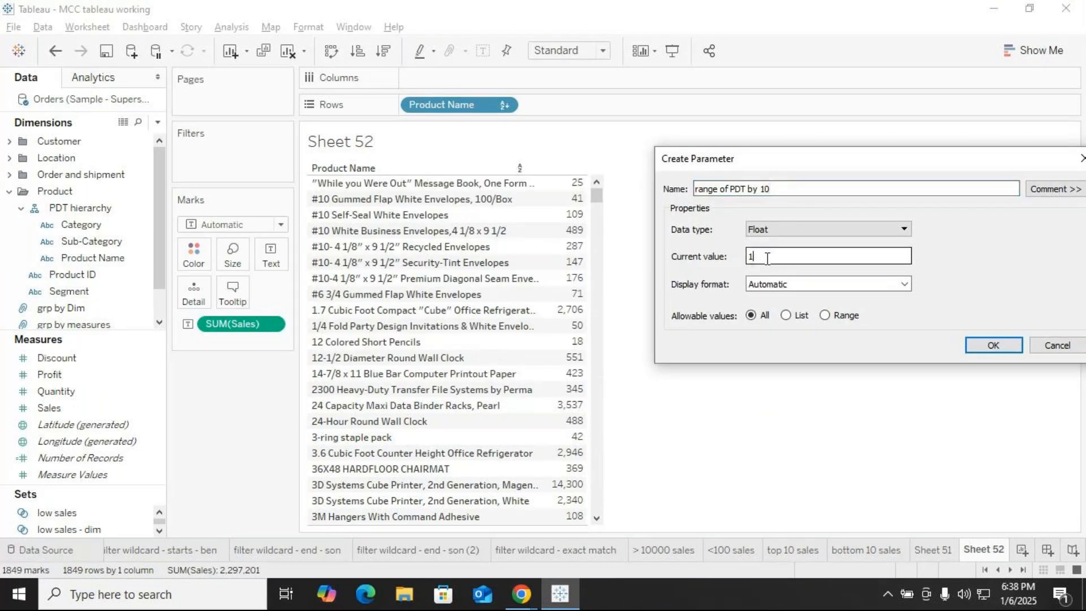
pyautogui.click(785, 316)
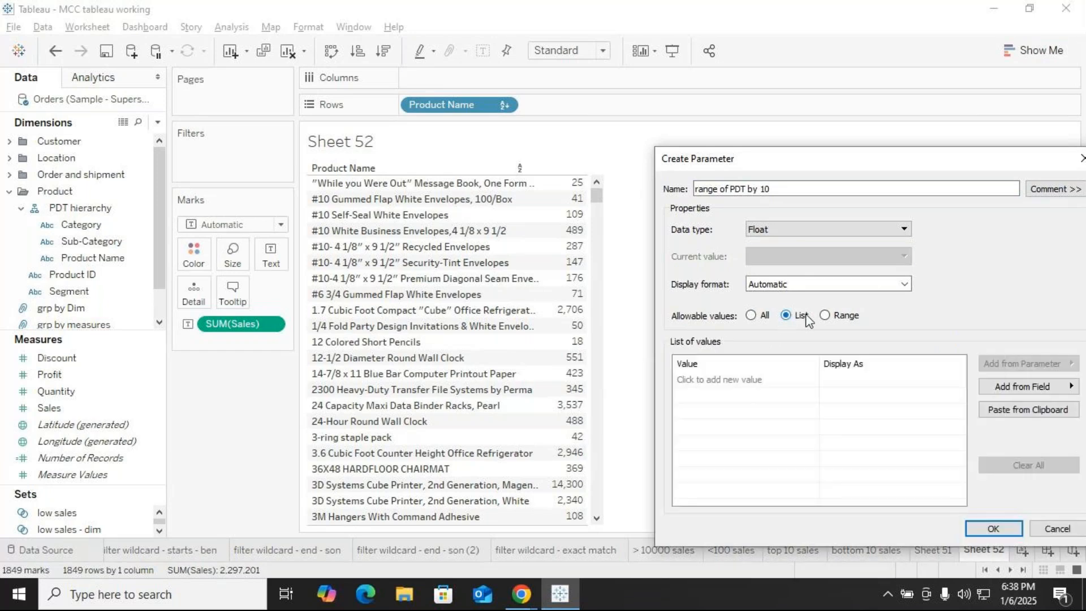
pyautogui.click(825, 315)
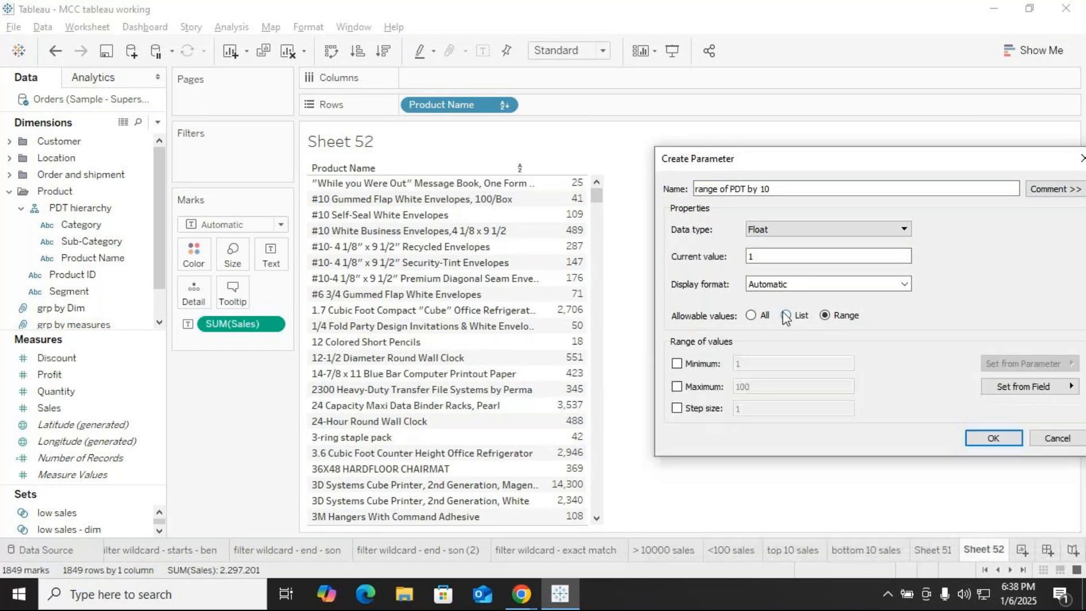
pyautogui.click(752, 315)
pyautogui.moveTo(833, 162); pyautogui.dragTo(673, 144)
pyautogui.click(671, 304)
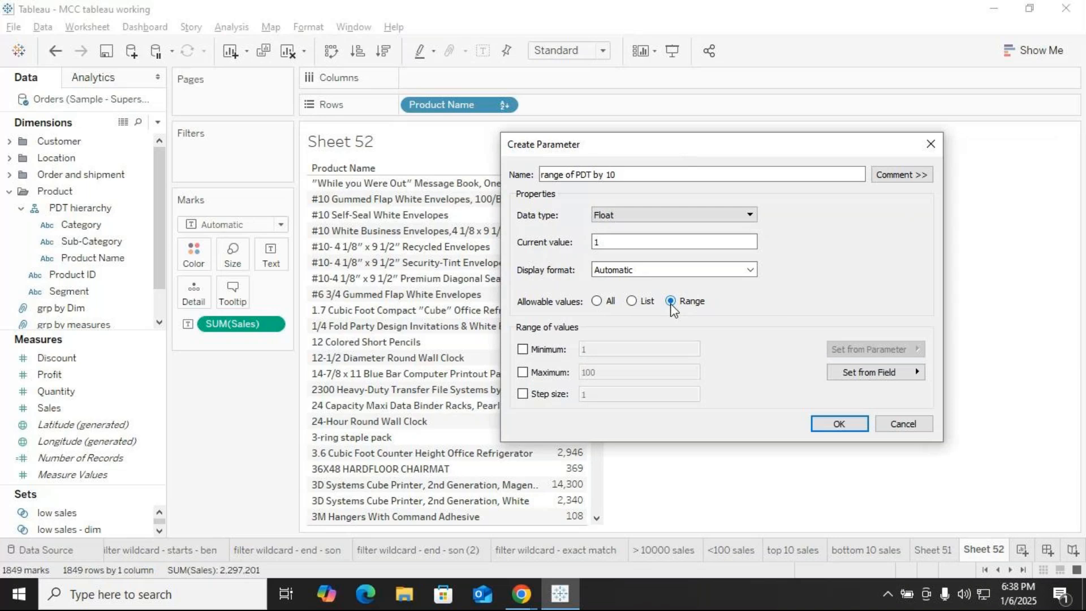
# Give the parameter a maximum of 100 and a step size of 10, leave the minimum disabled, and create it.
pyautogui.click(522, 350)
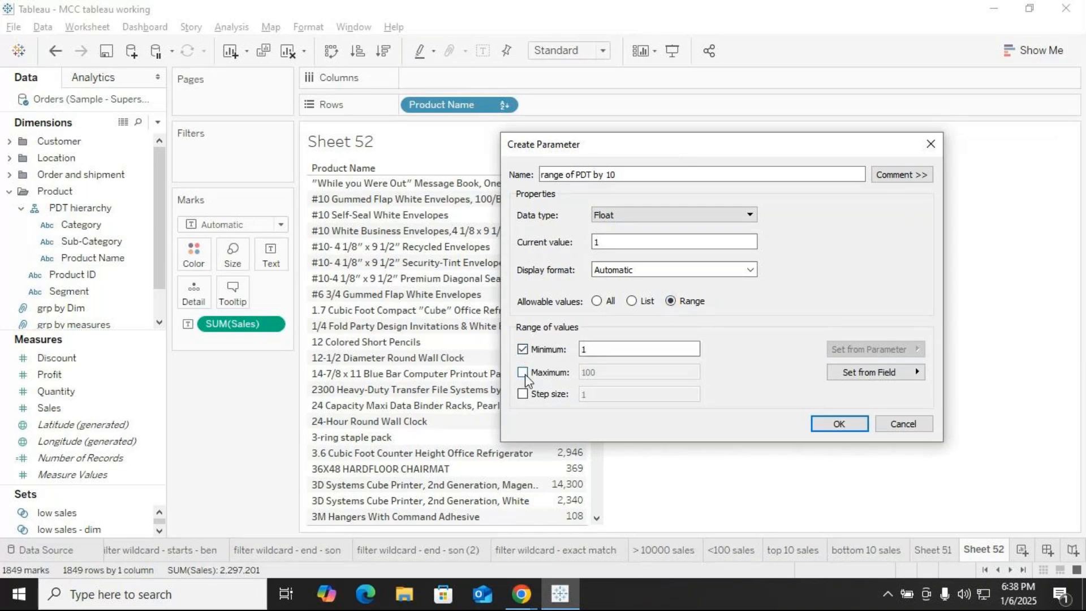
pyautogui.click(523, 372)
pyautogui.click(523, 394)
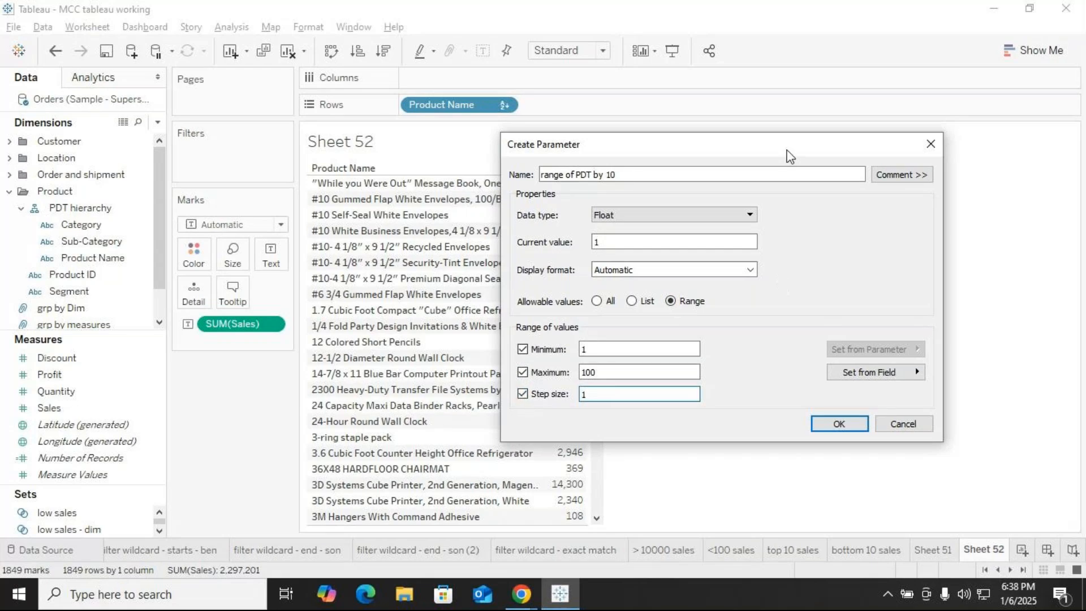
pyautogui.moveTo(766, 148); pyautogui.dragTo(753, 102)
pyautogui.write('0')
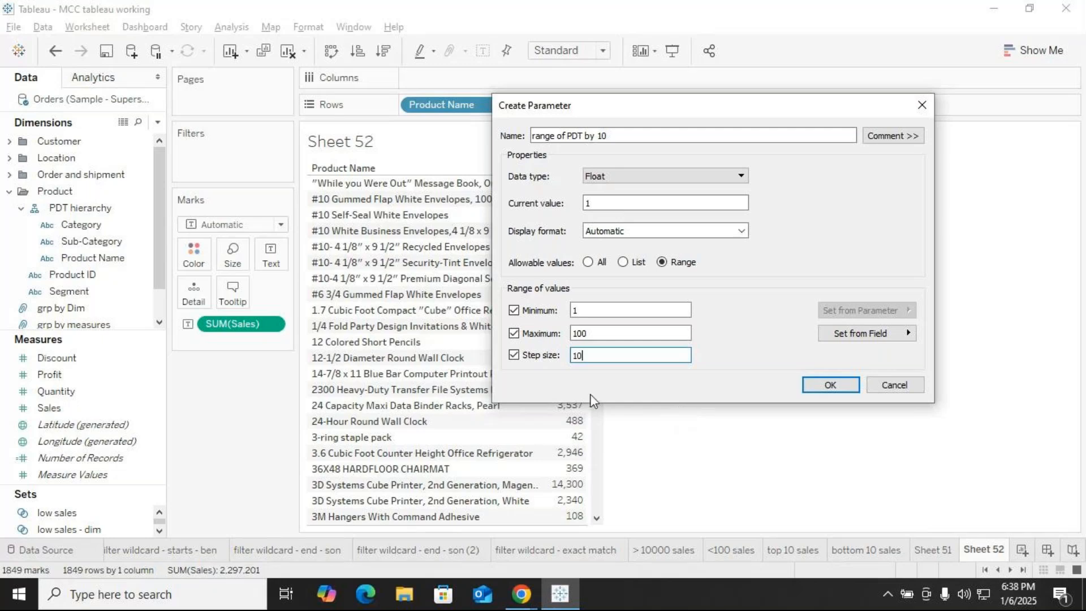
pyautogui.click(583, 308)
pyautogui.press('BackSpace')
pyautogui.click(513, 310)
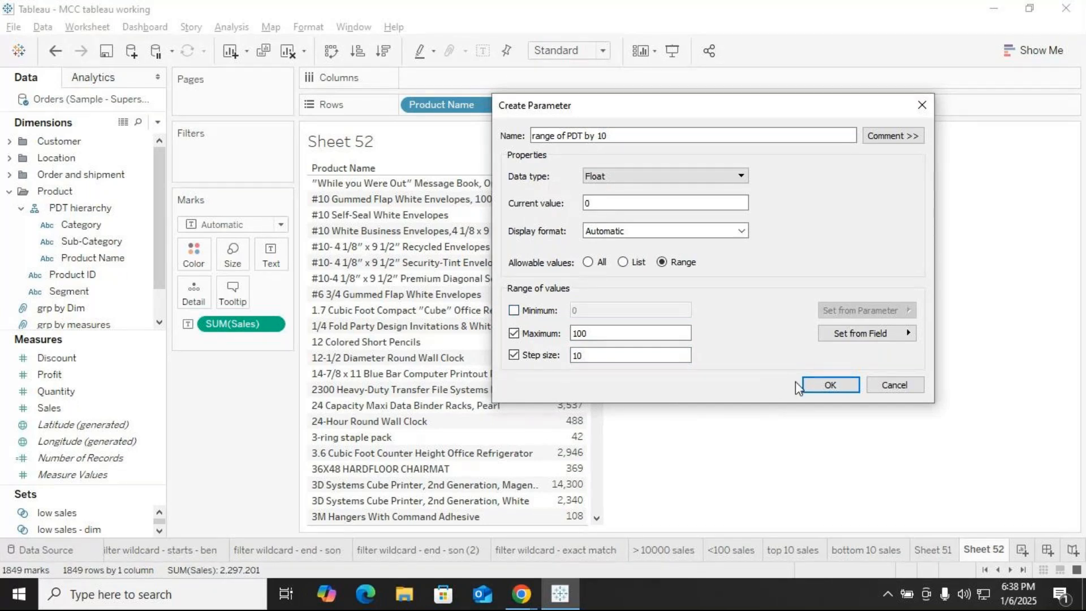
pyautogui.click(826, 382)
# Show the parameter control for "range of PDT by 10" on the worksheet.
pyautogui.scroll(-1, 61, 493)
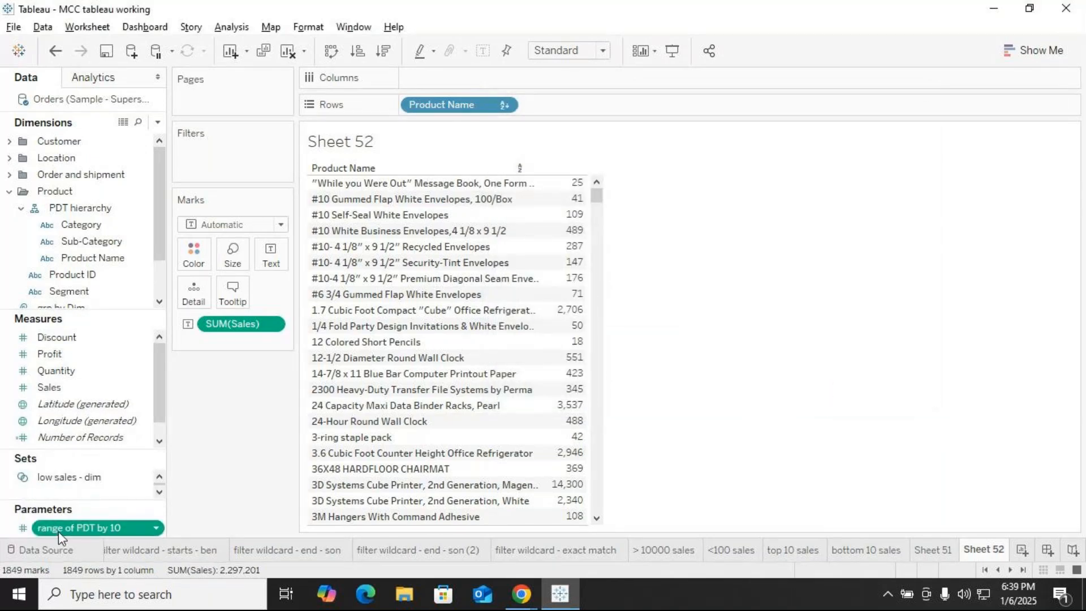
pyautogui.click(156, 528)
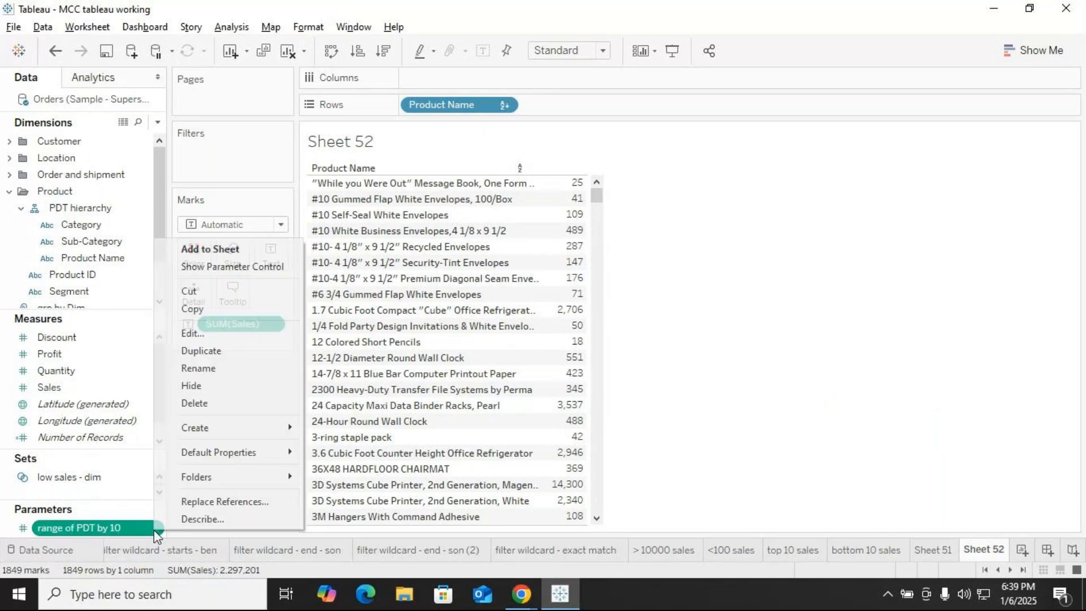
pyautogui.click(231, 267)
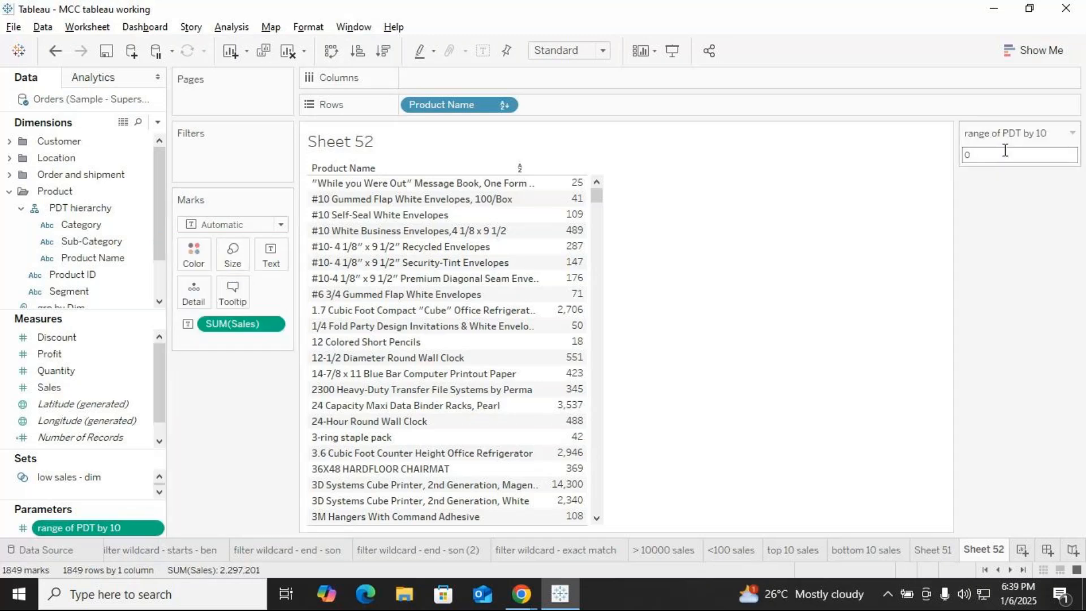
# Keep the parameter control on the Type In style and set its value to 10.
pyautogui.click(1073, 133)
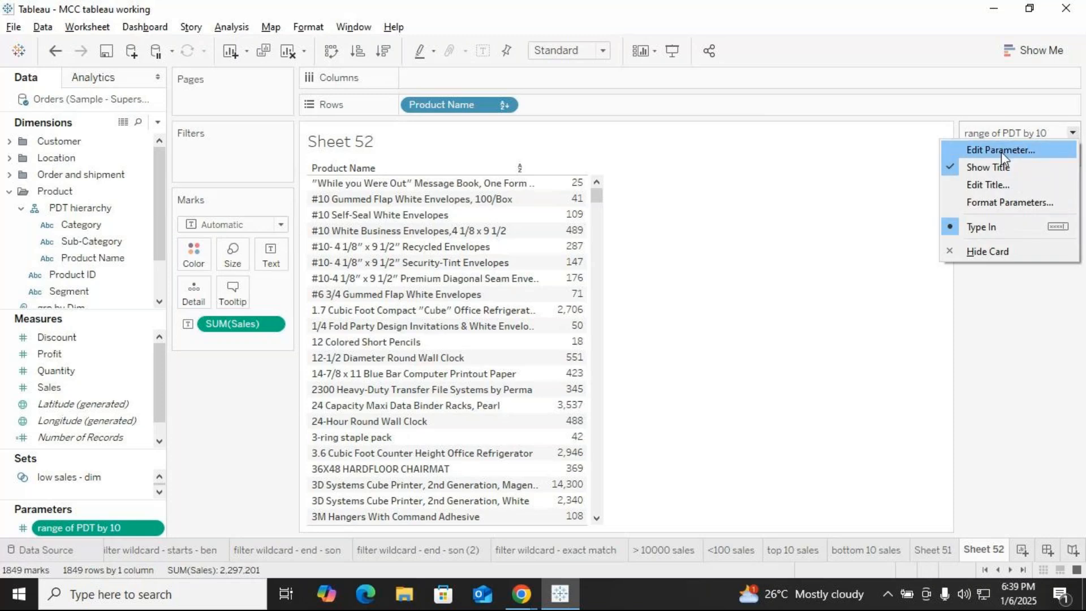
pyautogui.click(987, 229)
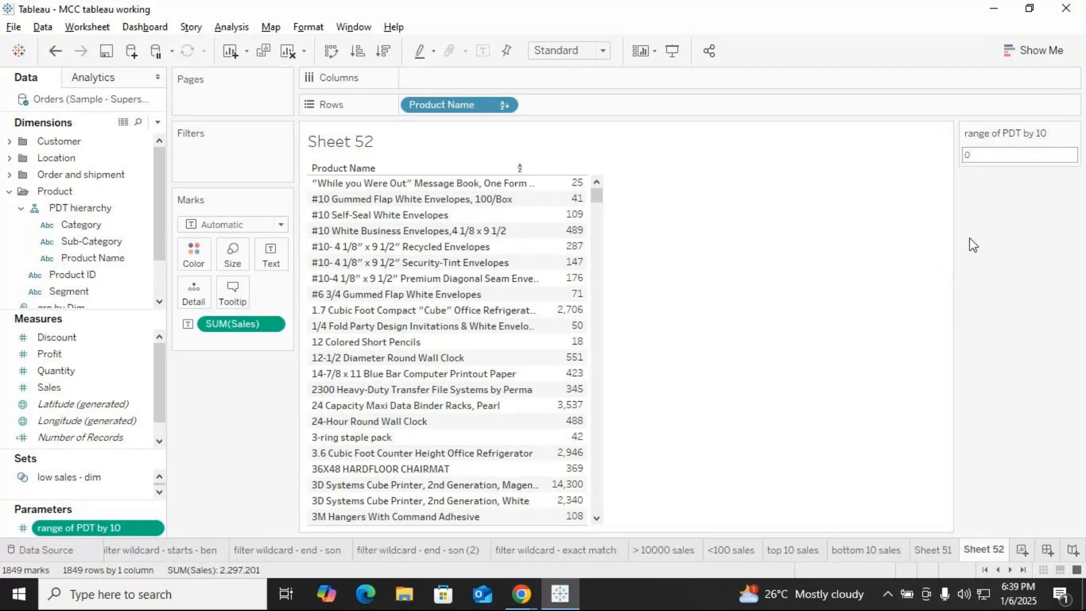
pyautogui.click(978, 157)
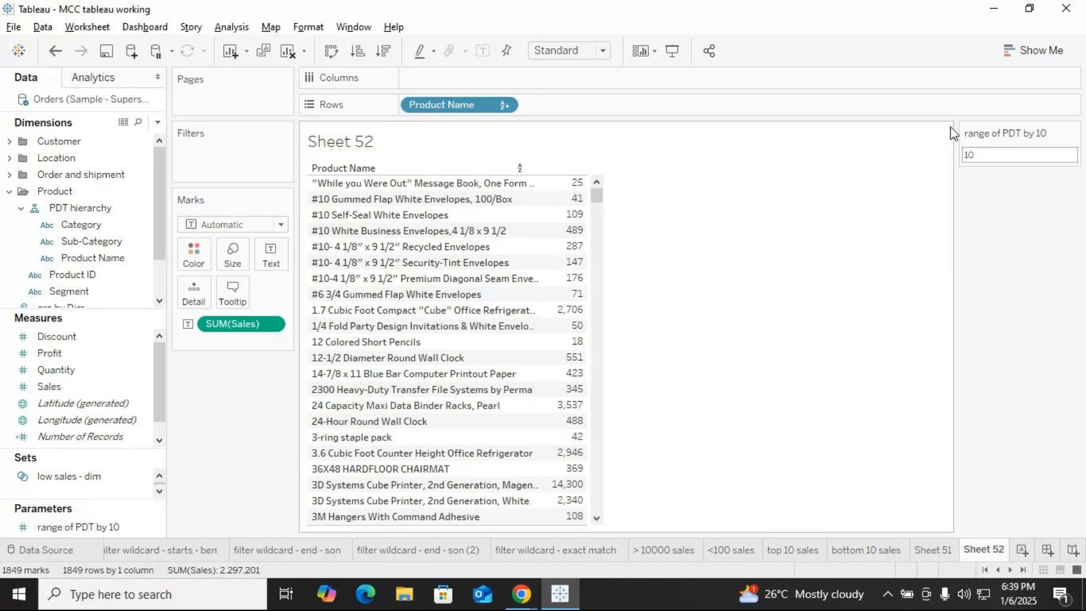
pyautogui.click(1010, 155)
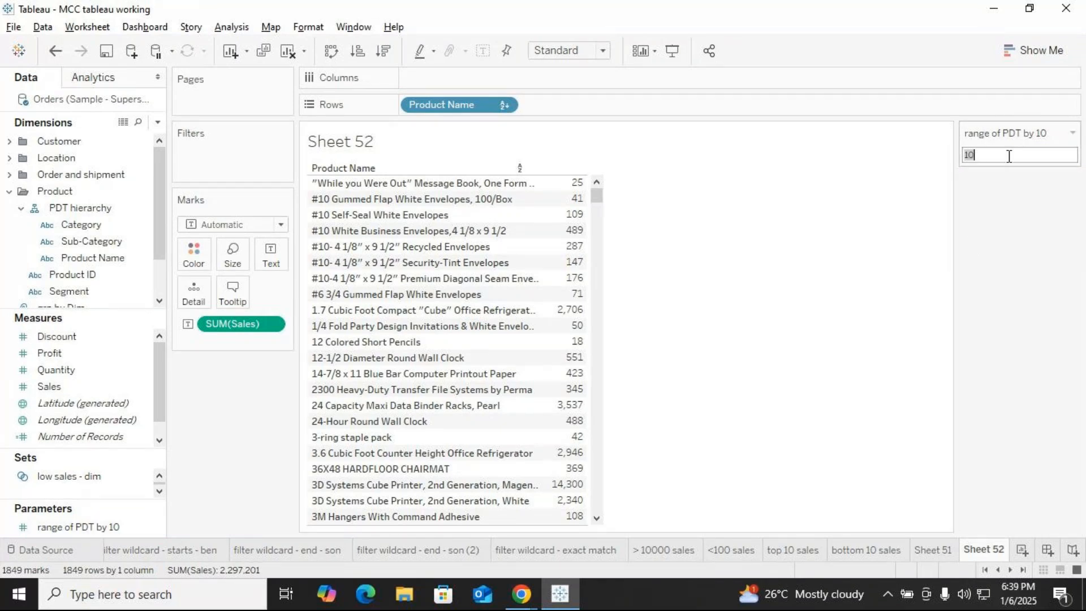
# Edit the "range of PDT by 10" parameter to enable a minimum value of 1.
pyautogui.click(1073, 135)
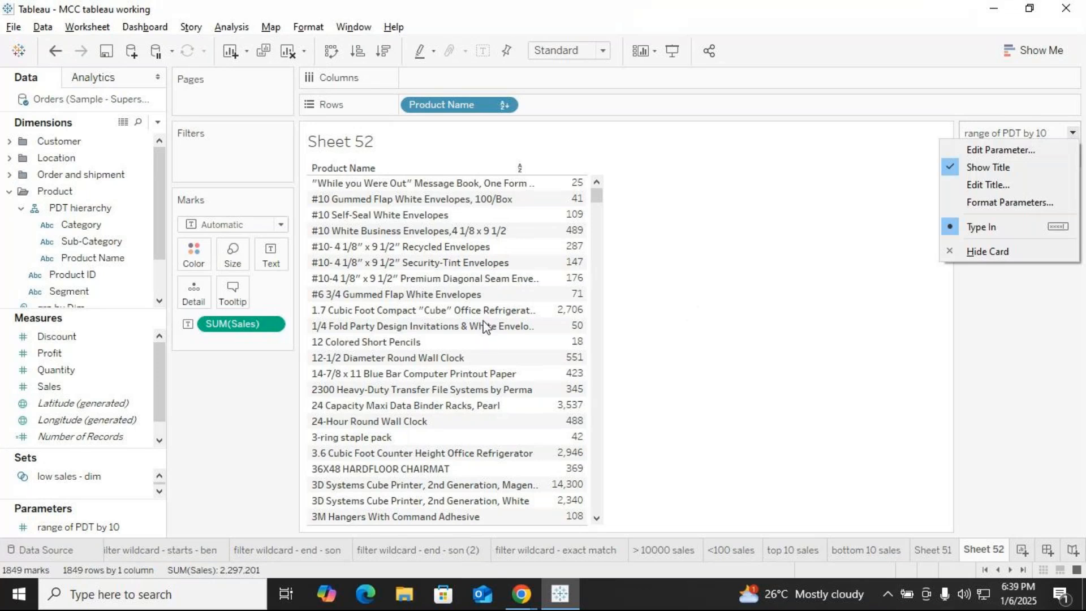
pyautogui.click(1000, 149)
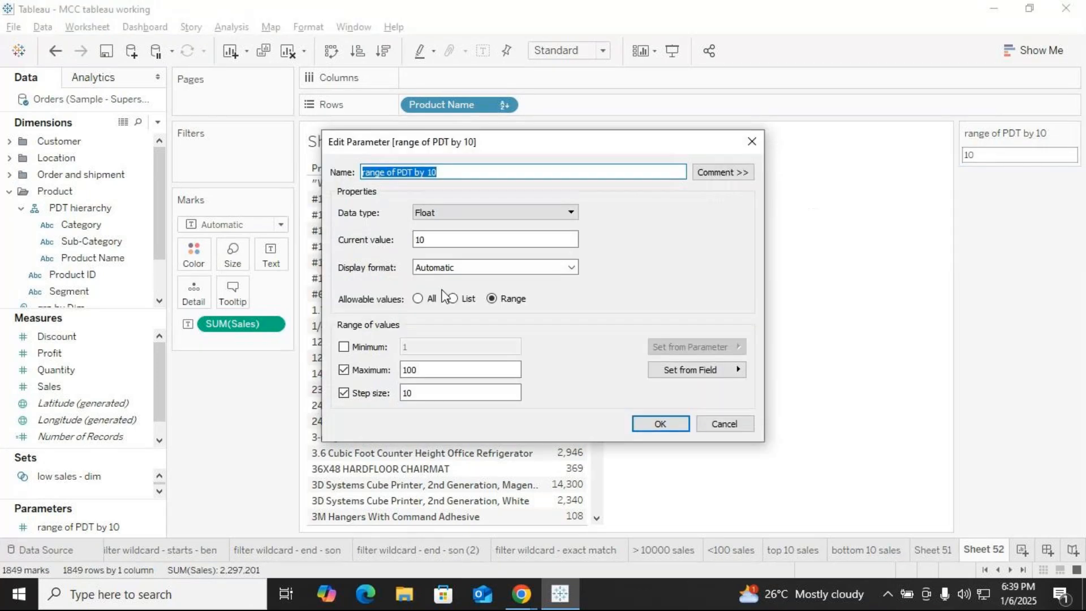
pyautogui.click(343, 347)
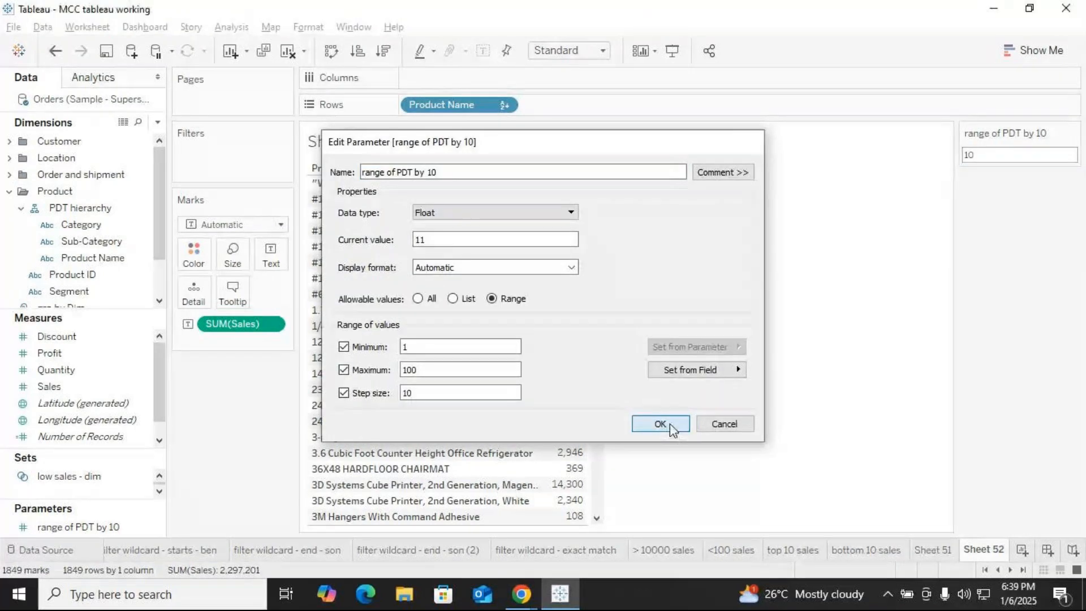
pyautogui.click(670, 423)
pyautogui.click(1071, 132)
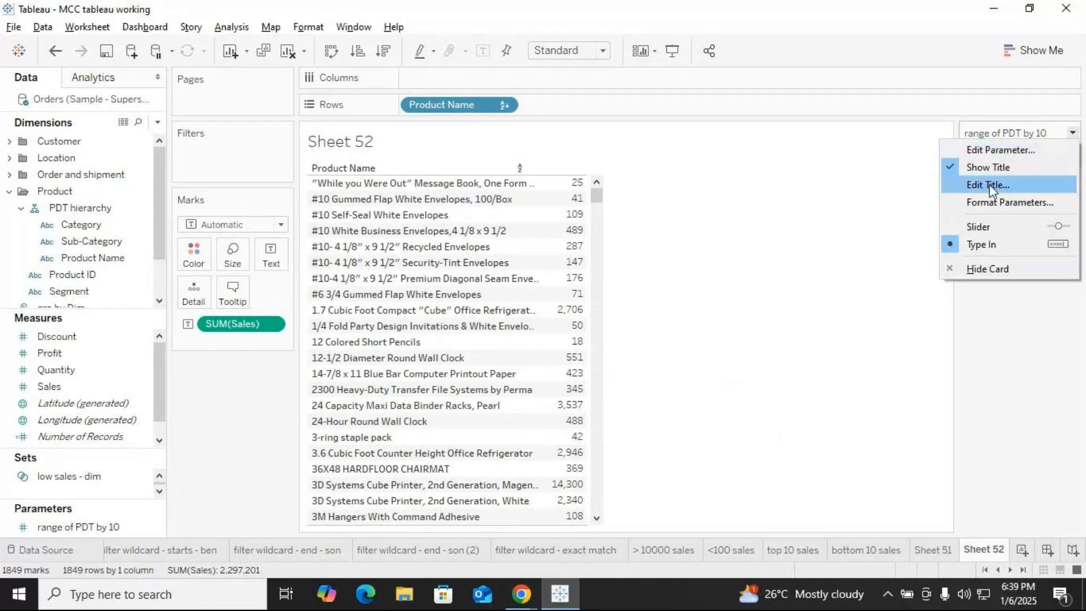
pyautogui.click(997, 199)
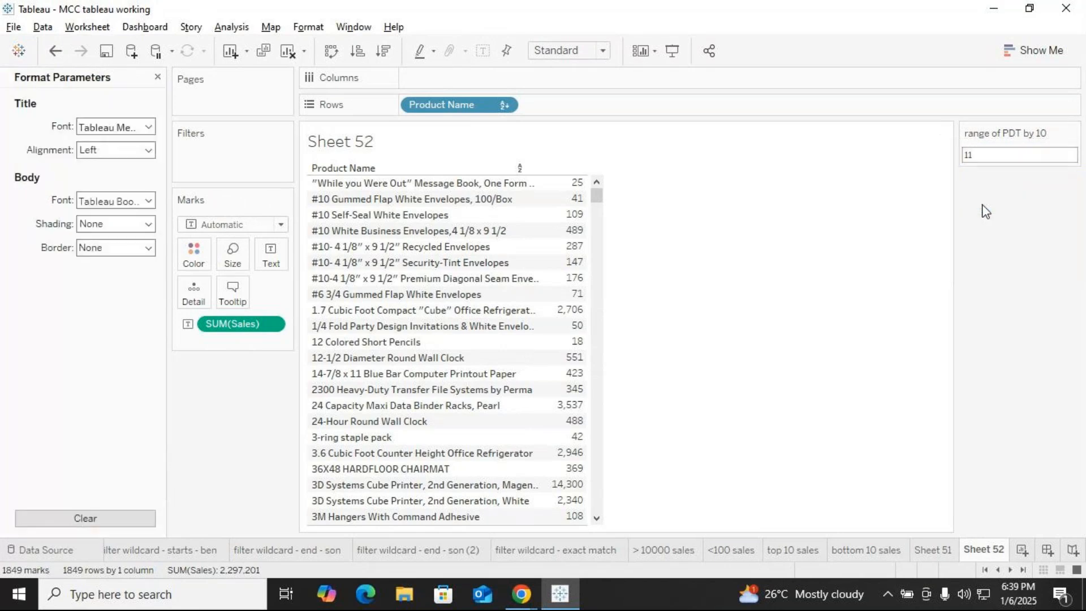
pyautogui.click(158, 77)
# Test the parameter with the values 21 and 31, checking the product list for any effect.
pyautogui.doubleClick(999, 162)
pyautogui.write('21')
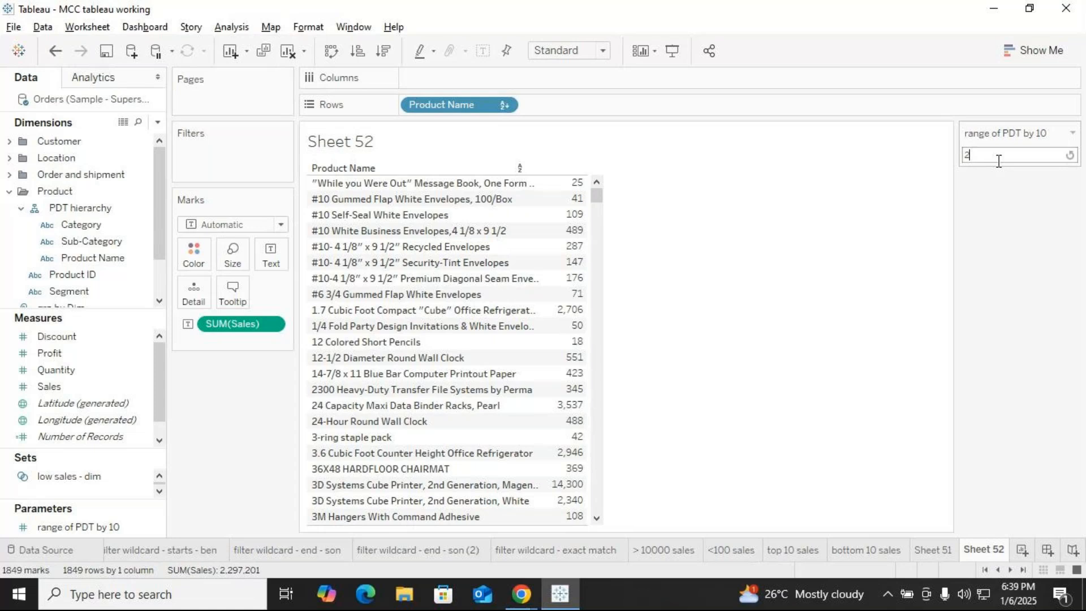
pyautogui.press('Return')
pyautogui.doubleClick(997, 158)
pyautogui.write('31')
pyautogui.scroll(-9, 477, 359)
pyautogui.scroll(-9, 477, 358)
pyautogui.scroll(-6, 478, 359)
# Hide the parameter control and try to use the "range of PDT by 10" parameter as a filter.
pyautogui.click(1072, 133)
pyautogui.click(981, 277)
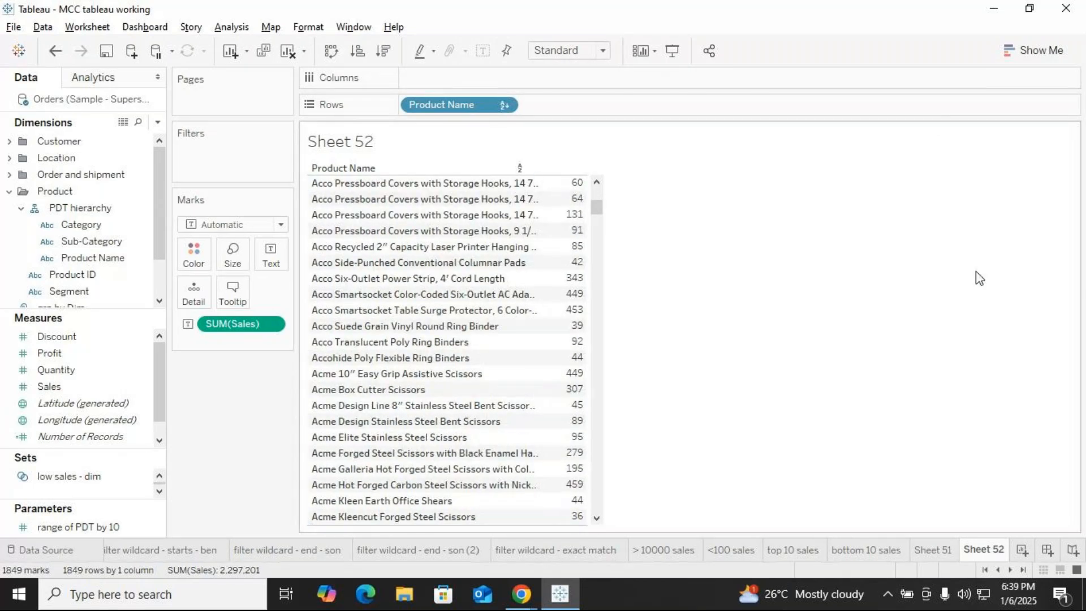
pyautogui.moveTo(74, 526); pyautogui.dragTo(242, 152)
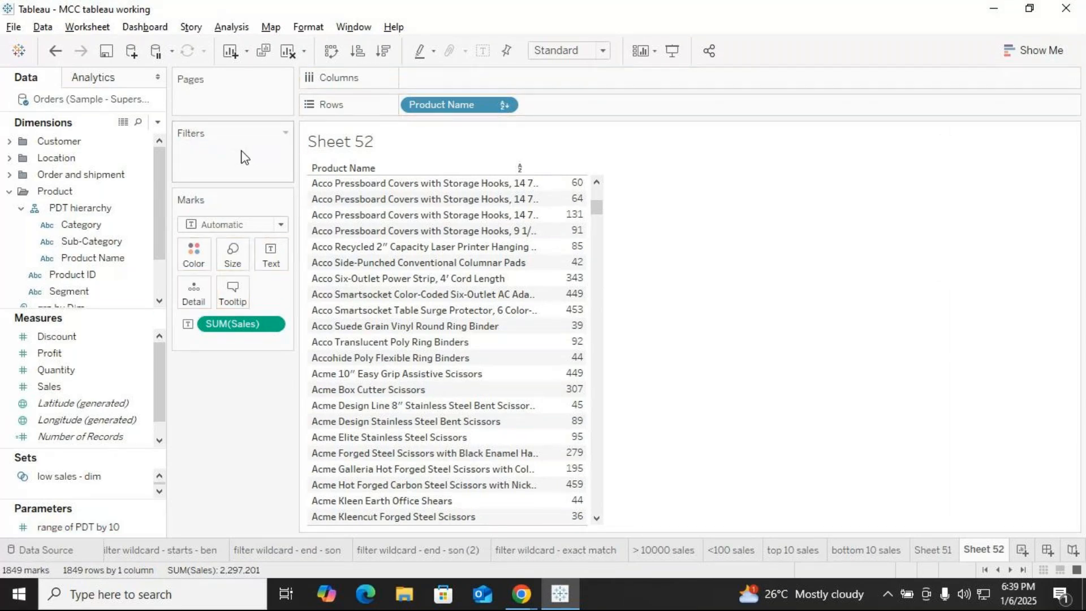
pyautogui.moveTo(74, 527); pyautogui.dragTo(223, 159)
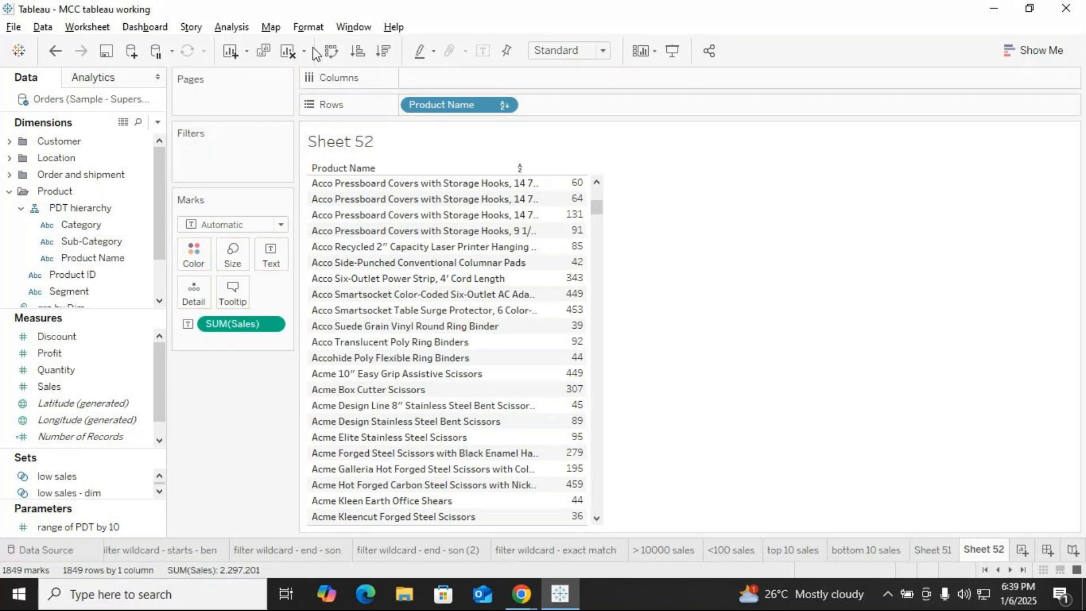
# Clear the sheet and rebuild it with all Product Name members as rows and Sales as text values.
pyautogui.click(287, 50)
pyautogui.moveTo(79, 258); pyautogui.dragTo(439, 105)
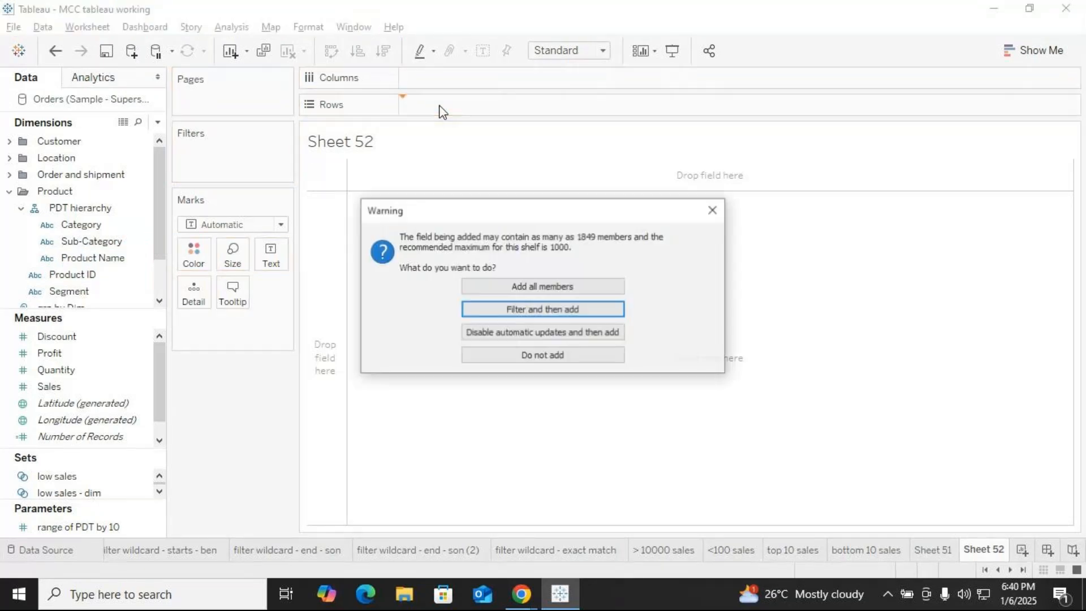
pyautogui.click(507, 287)
pyautogui.click(55, 403)
pyautogui.moveTo(55, 403); pyautogui.dragTo(464, 257)
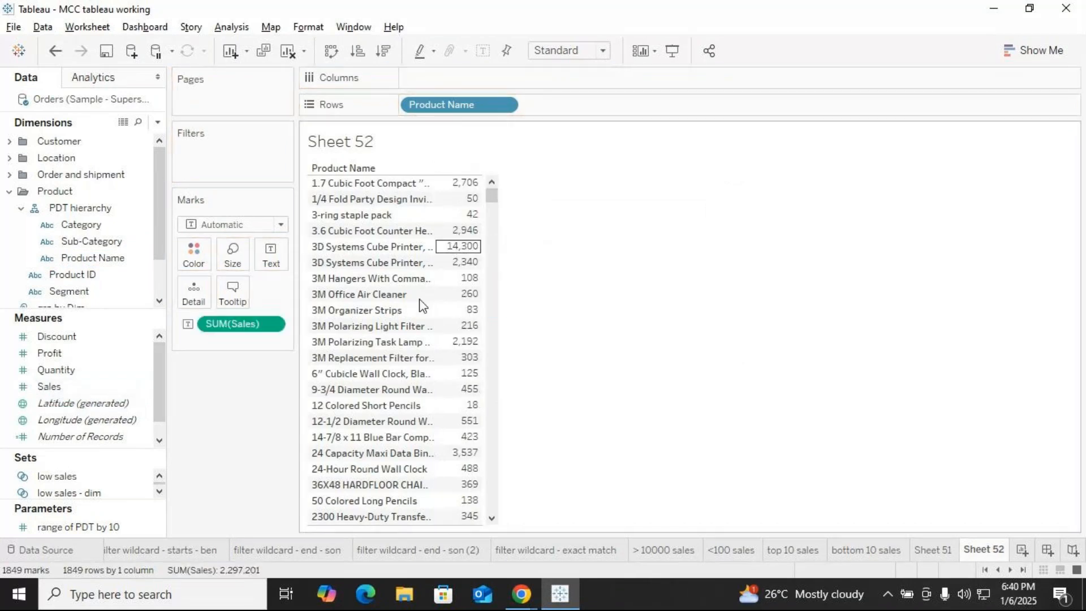
# Try adding the "range of PDT by 10" parameter to the sheet as a column beside Sales, and remove it.
pyautogui.click(158, 525)
pyautogui.click(157, 526)
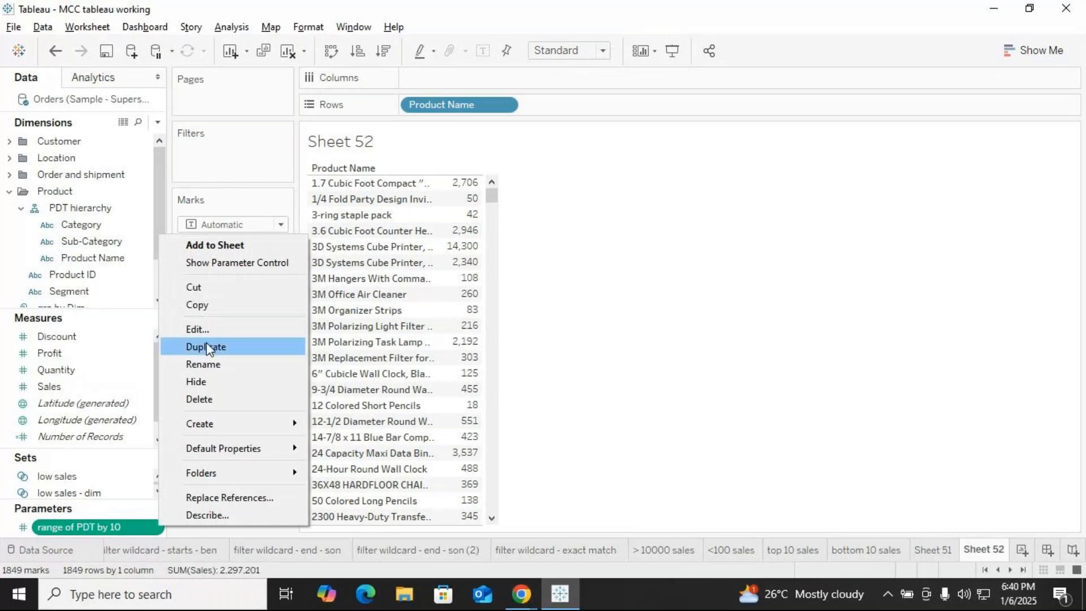
pyautogui.click(215, 244)
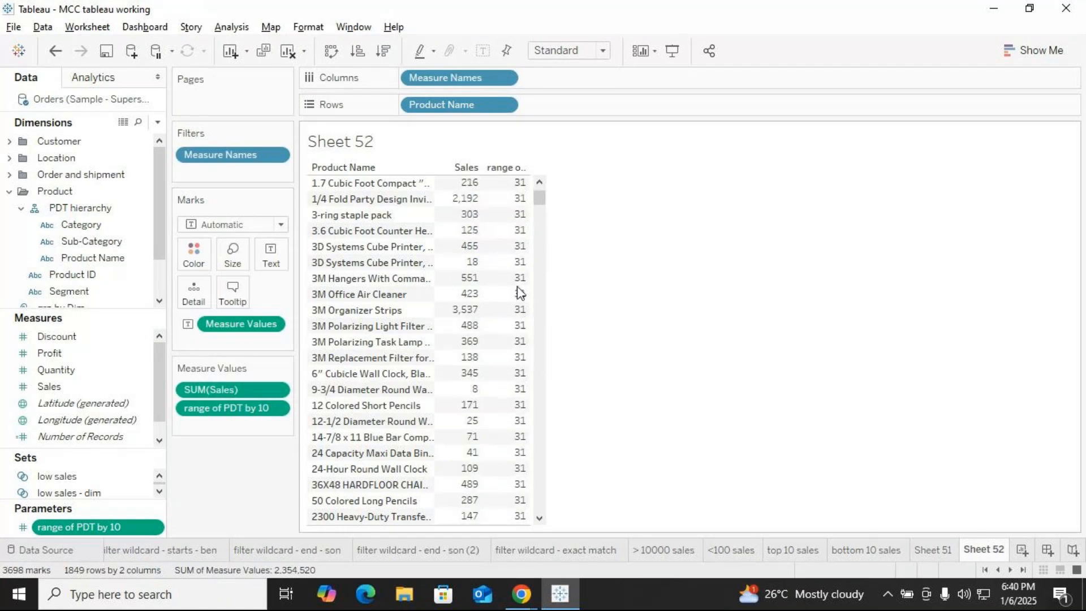
pyautogui.scroll(-4, 516, 291)
pyautogui.scroll(-1, 517, 291)
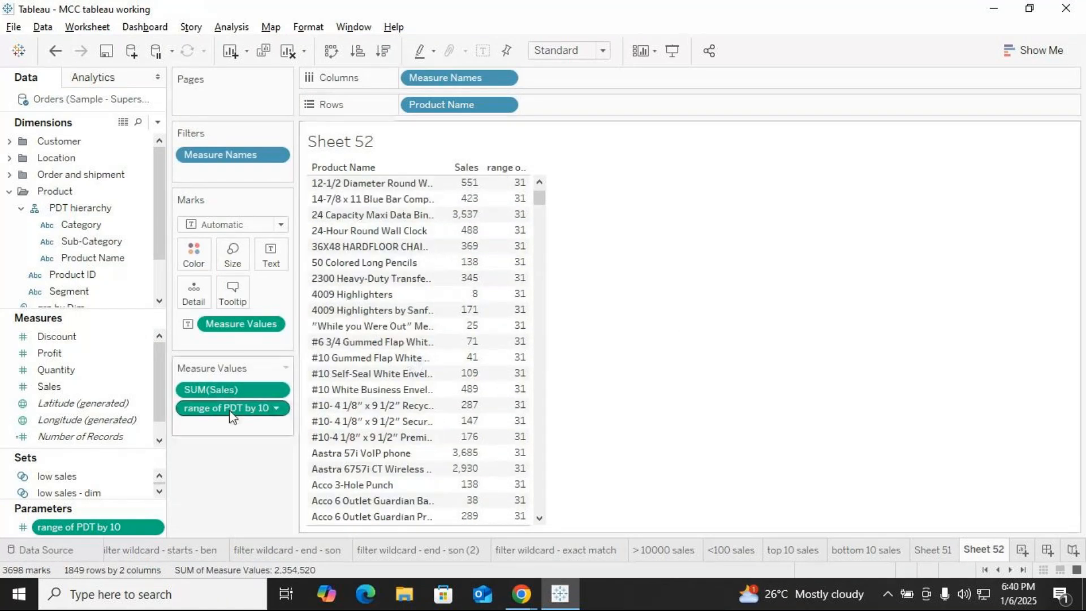
pyautogui.moveTo(230, 416); pyautogui.dragTo(245, 467)
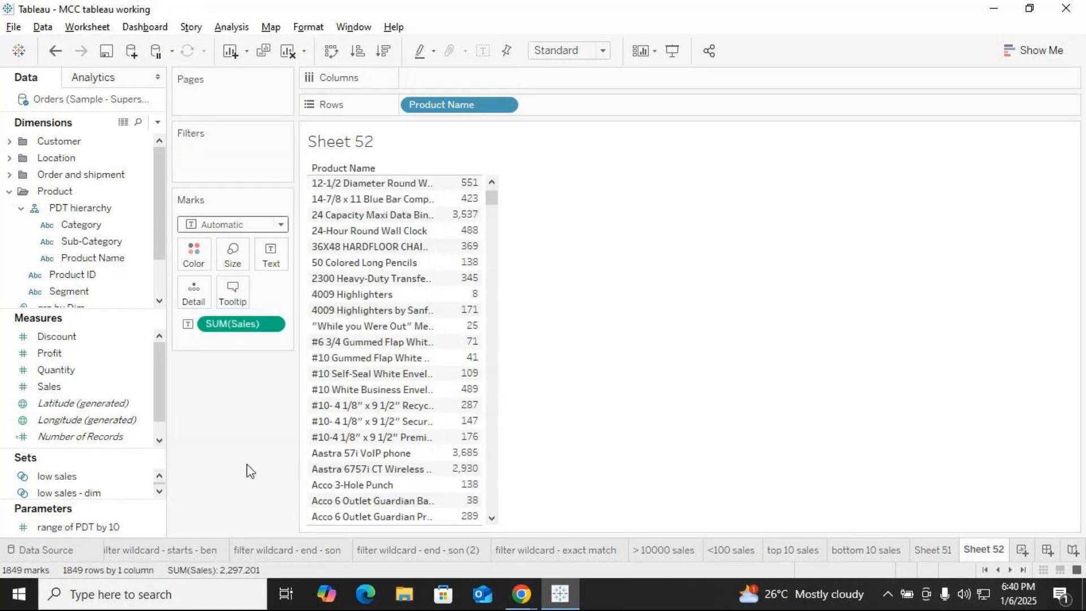
# Show the parameter control again and step its value up to 71, checking the product list for any effect.
pyautogui.click(155, 527)
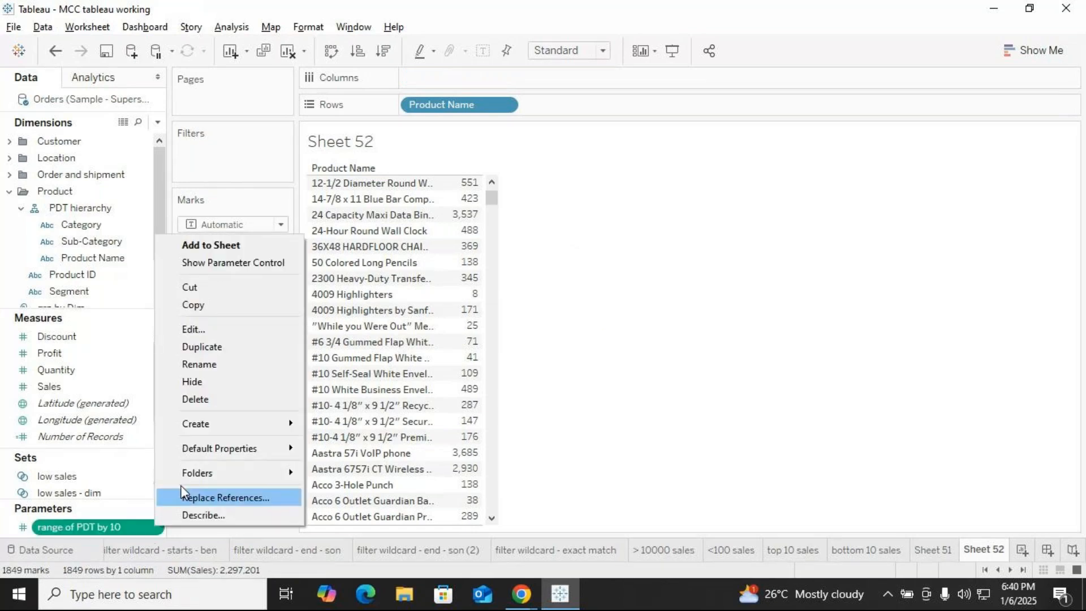
pyautogui.click(233, 263)
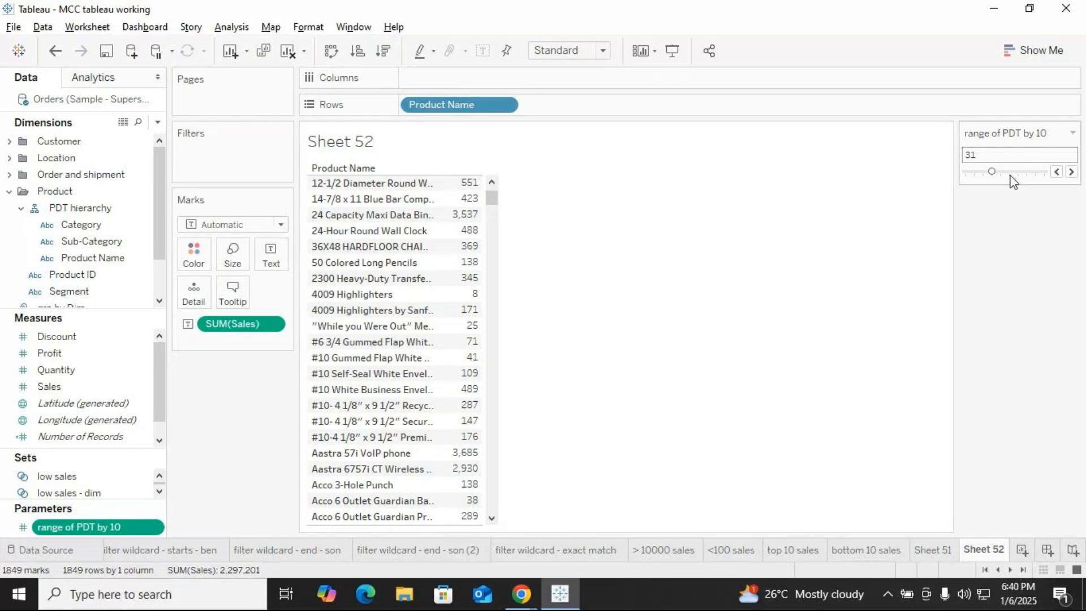
pyautogui.click(1071, 171)
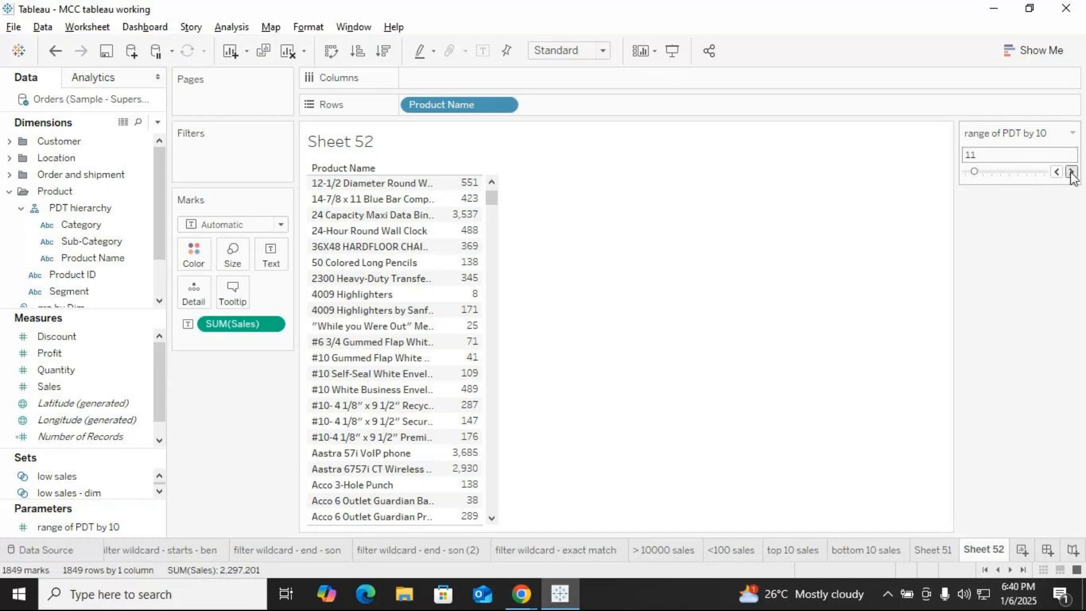
pyautogui.click(1071, 171)
pyautogui.click(1071, 171)
pyautogui.click(1071, 171)
pyautogui.click(1071, 172)
pyautogui.click(1070, 172)
pyautogui.click(1070, 172)
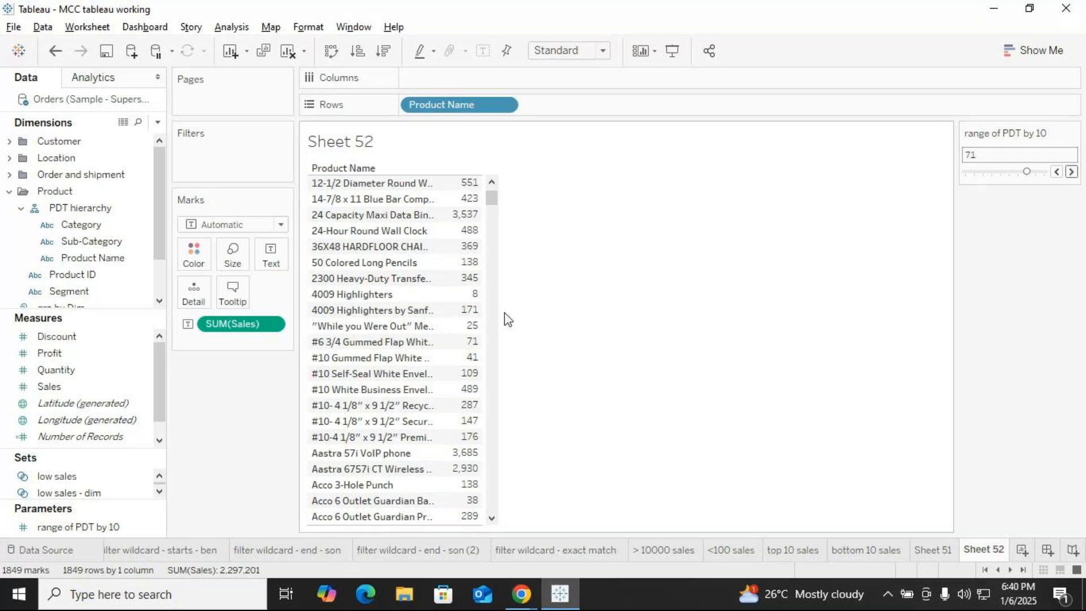
pyautogui.scroll(-15, 508, 320)
pyautogui.scroll(-7, 507, 312)
pyautogui.scroll(6, 498, 182)
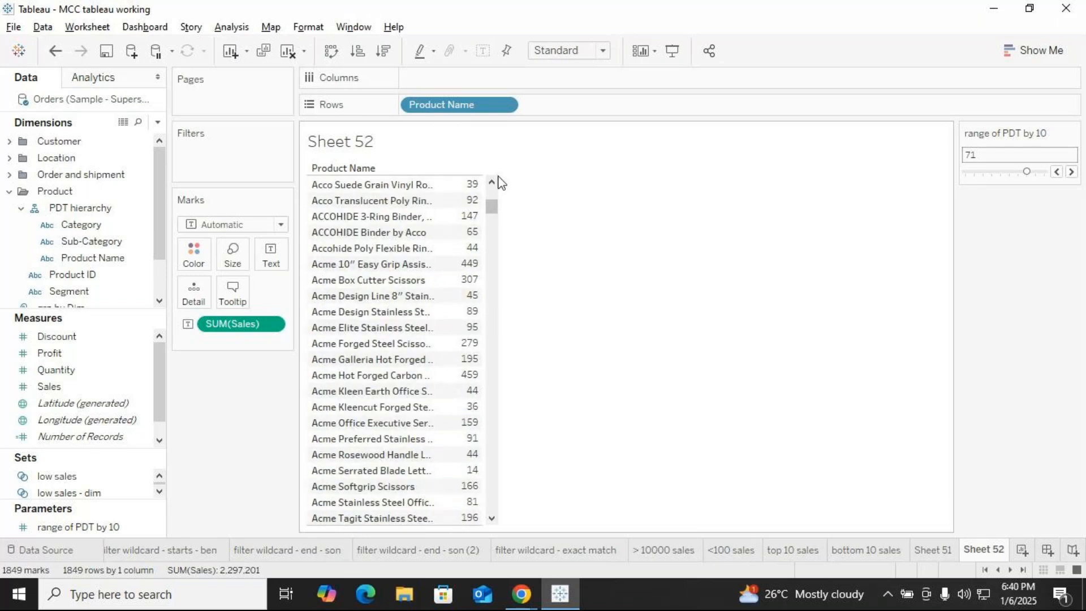
# Lower the parameter's value to 1 and check the product list.
pyautogui.click(1056, 171)
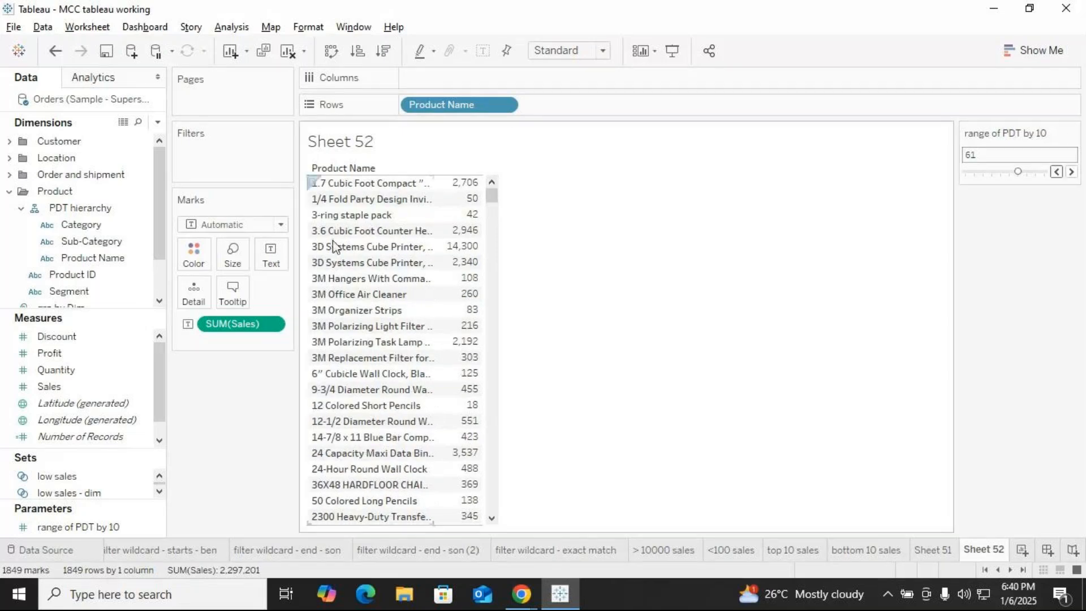
pyautogui.moveTo(1019, 172); pyautogui.dragTo(965, 175)
pyautogui.scroll(-1, 411, 255)
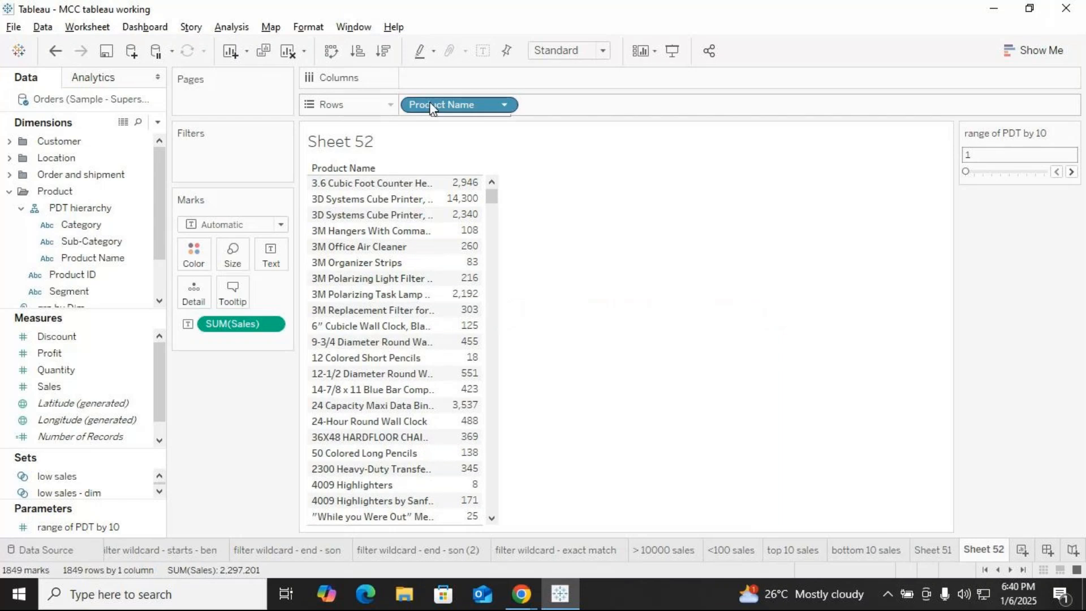
# Add a Product Name filter that selects all members from the list.
pyautogui.click(61, 194)
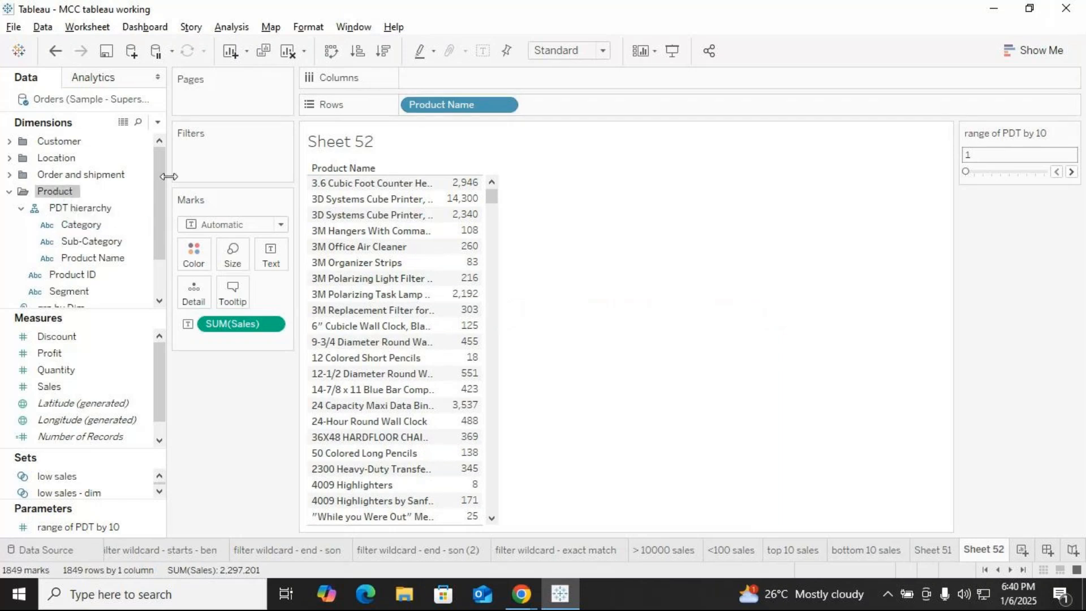
pyautogui.moveTo(85, 209); pyautogui.dragTo(224, 152)
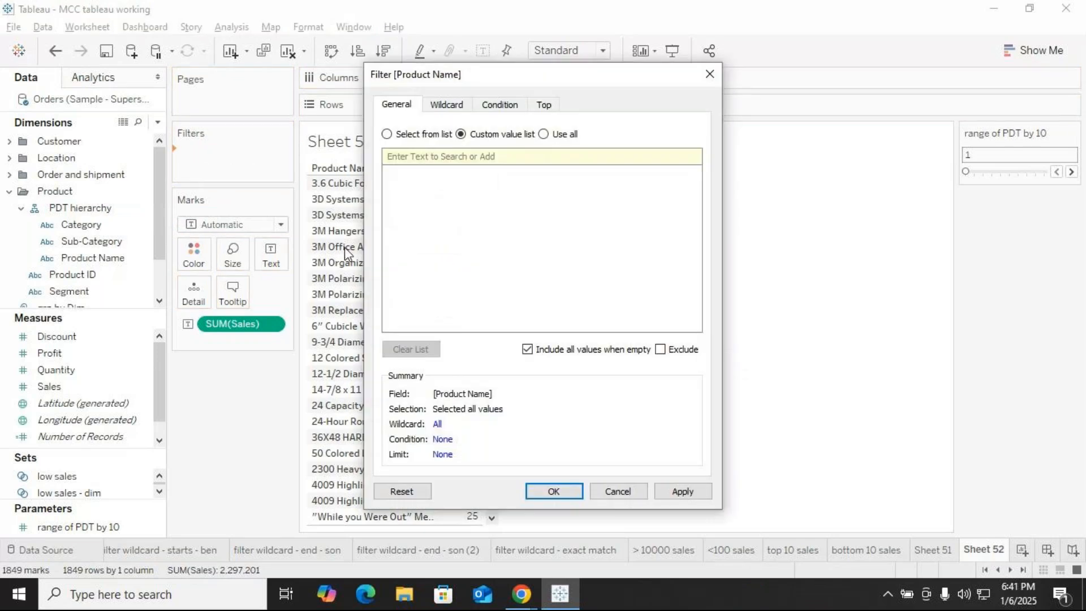
pyautogui.click(388, 136)
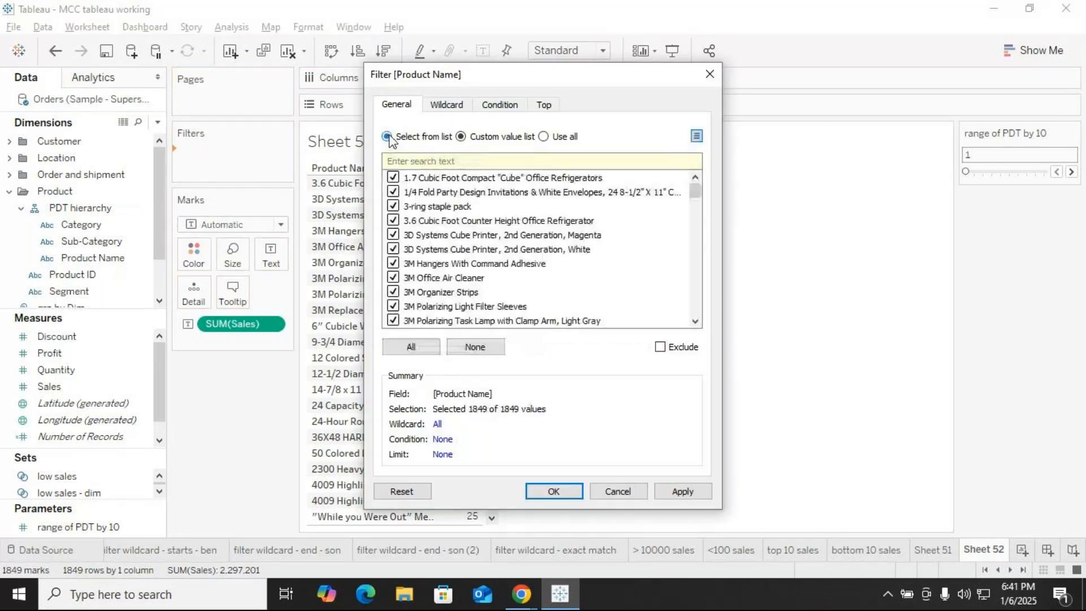
pyautogui.click(547, 491)
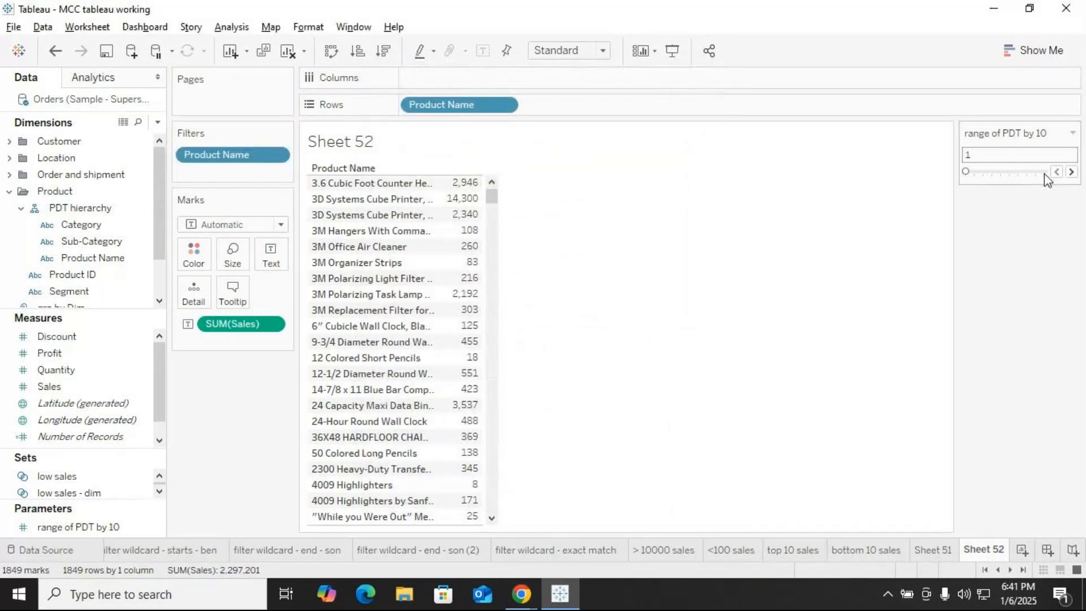
# Raise the parameter's value to 21 and replace the Product Name filter with a Category filter including all members.
pyautogui.click(1072, 172)
pyautogui.click(1071, 172)
pyautogui.moveTo(227, 154)
pyautogui.mouseDown()
pyautogui.moveTo(212, 413)
pyautogui.moveTo(233, 301)
pyautogui.moveTo(142, 236)
pyautogui.moveTo(233, 150)
pyautogui.mouseUp()
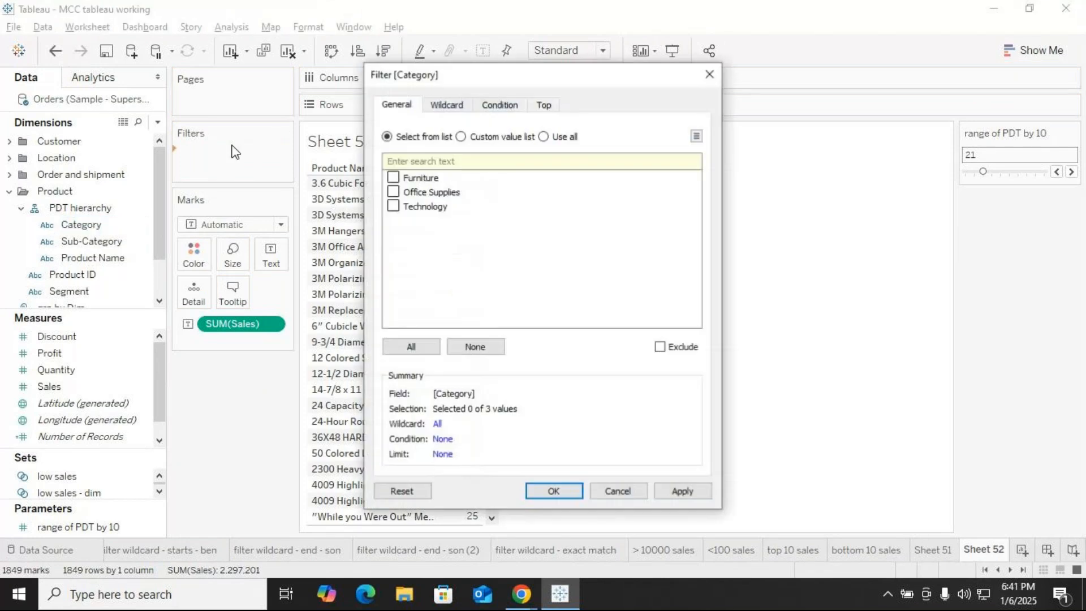
pyautogui.click(407, 349)
pyautogui.press('Return')
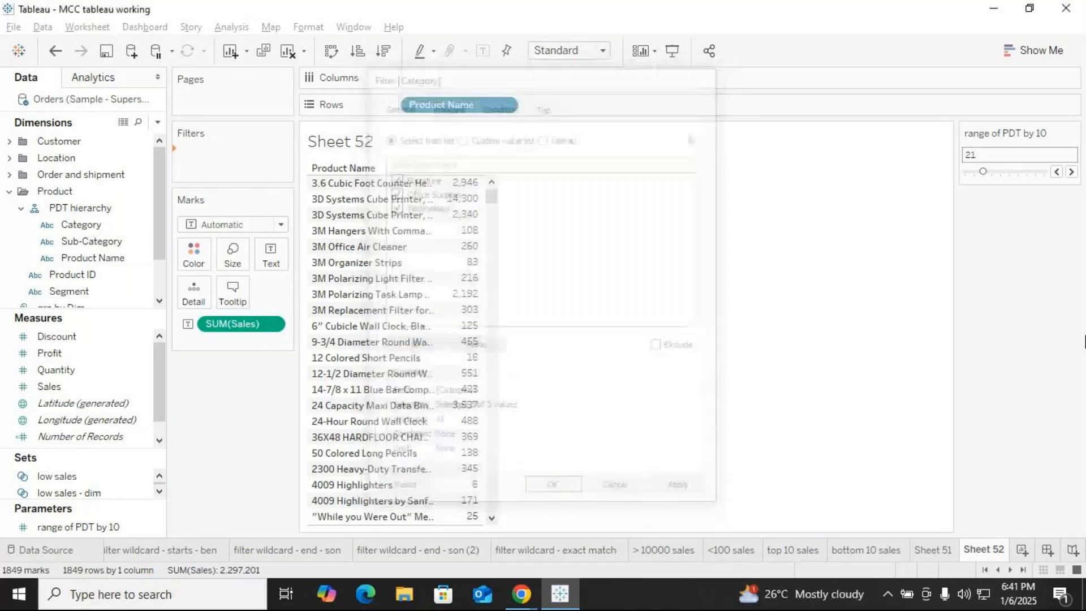
# Show the Category filter control and limit it to Furniture only.
pyautogui.click(276, 154)
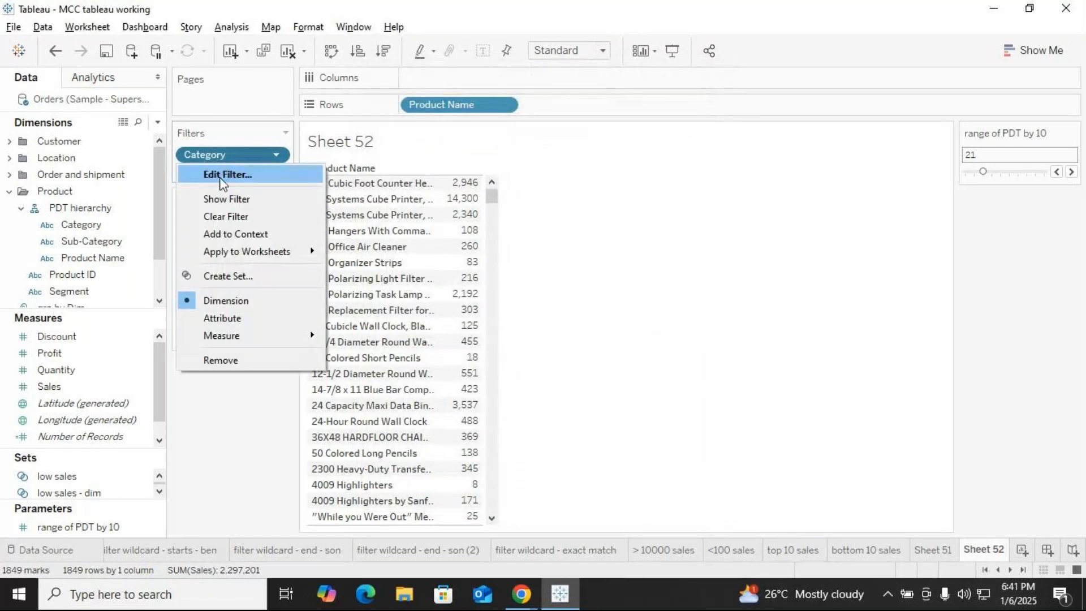
pyautogui.click(224, 199)
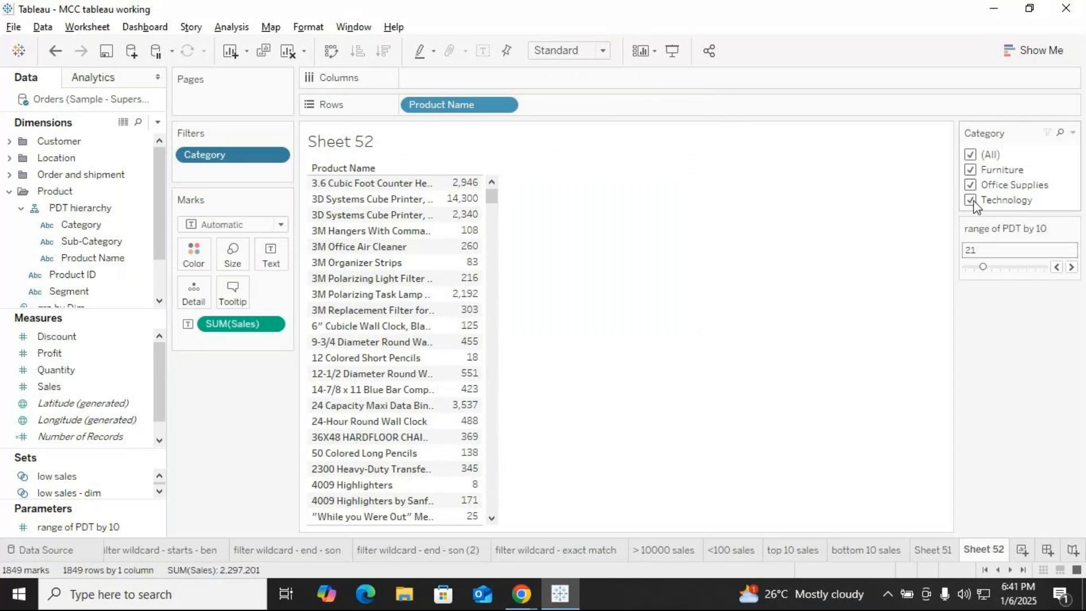
pyautogui.click(970, 156)
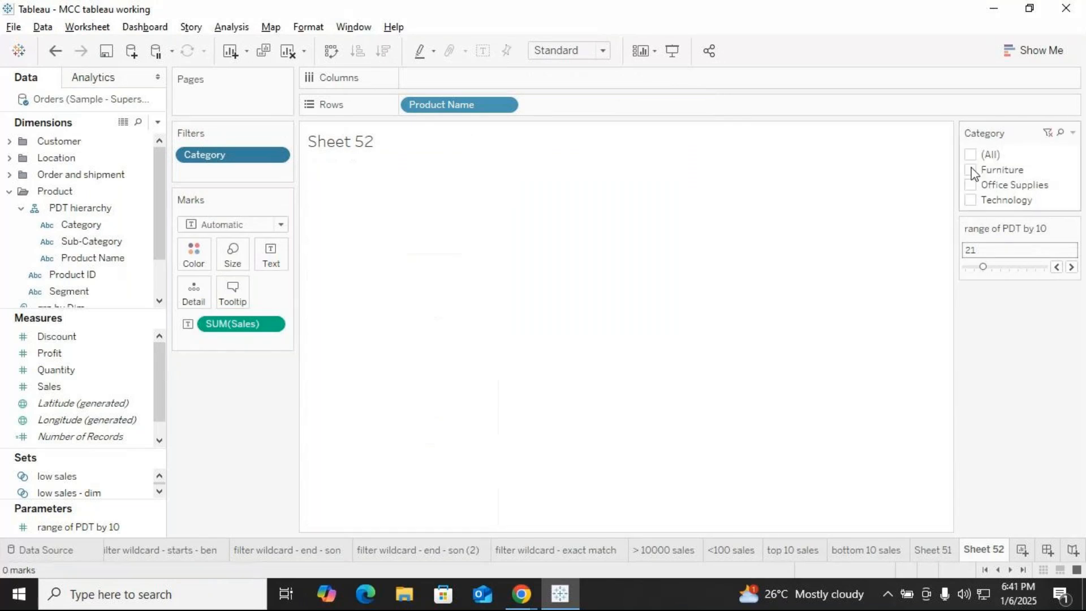
pyautogui.click(971, 169)
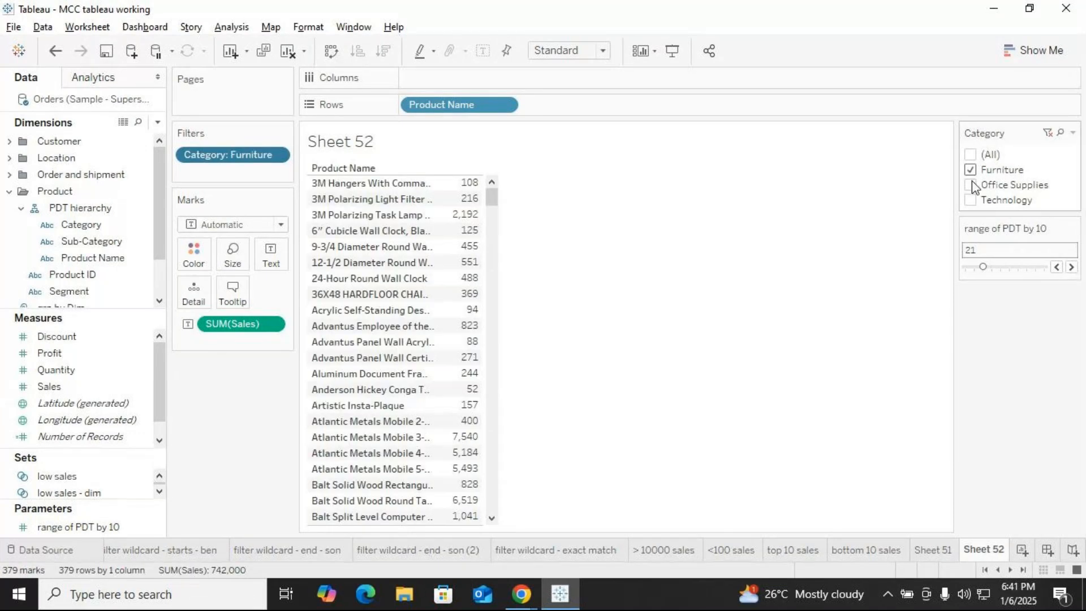
pyautogui.click(1072, 134)
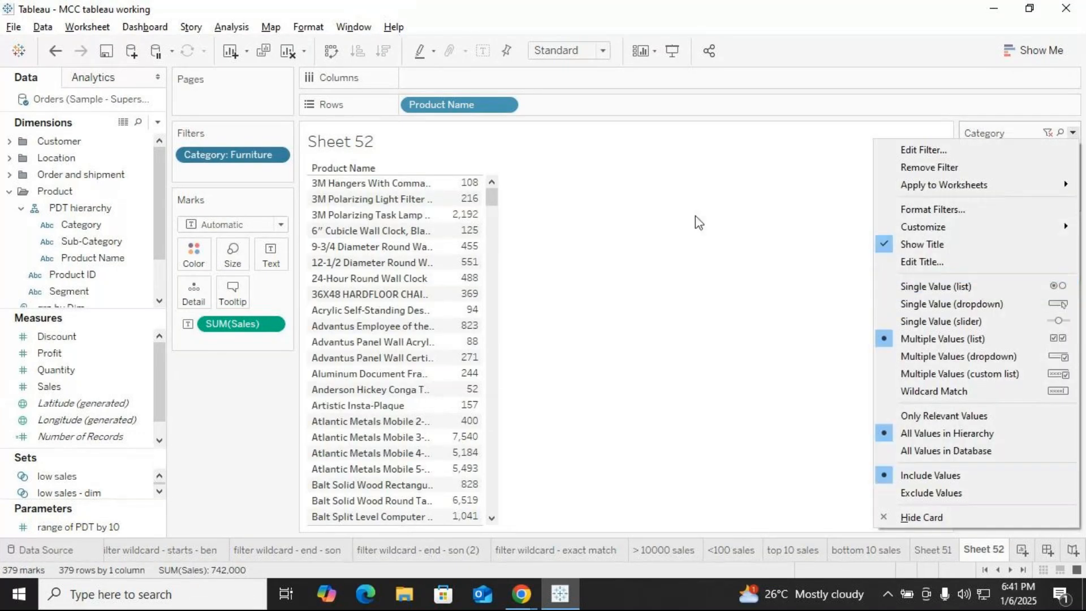
pyautogui.click(694, 216)
# Step the range parameter up from 1 several times and back down, checking the Furniture product list for any effect.
pyautogui.moveTo(985, 268); pyautogui.dragTo(921, 271)
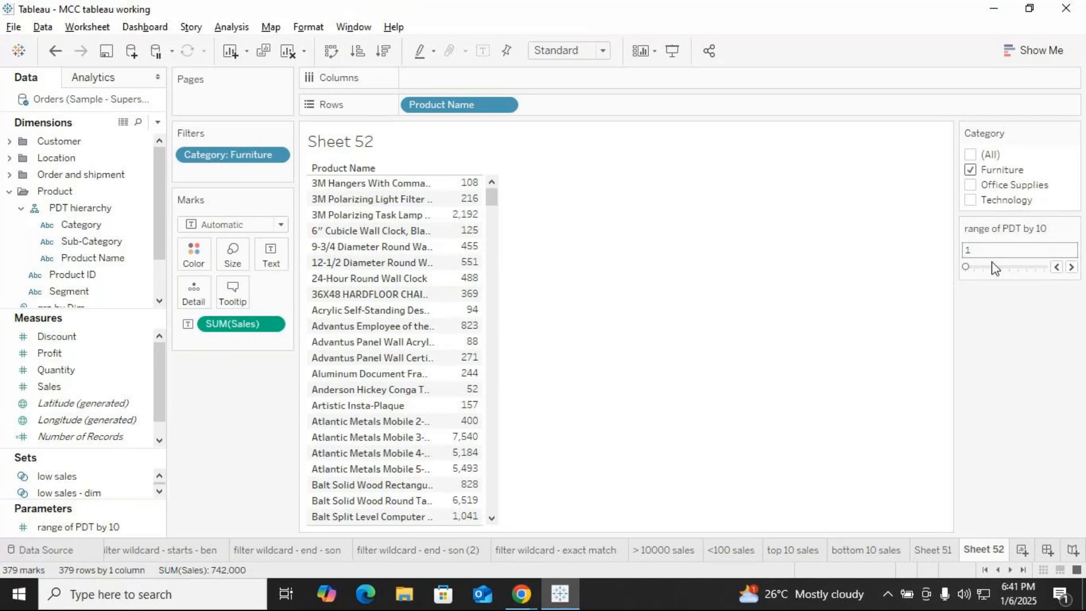
pyautogui.click(1071, 268)
pyautogui.click(1071, 267)
pyautogui.click(1071, 268)
pyautogui.click(1070, 268)
pyautogui.click(1070, 267)
pyautogui.moveTo(998, 273); pyautogui.dragTo(919, 273)
# Change the range parameter's data type to Integer and step its value up to test it.
pyautogui.click(1072, 228)
pyautogui.click(1002, 247)
pyautogui.click(573, 213)
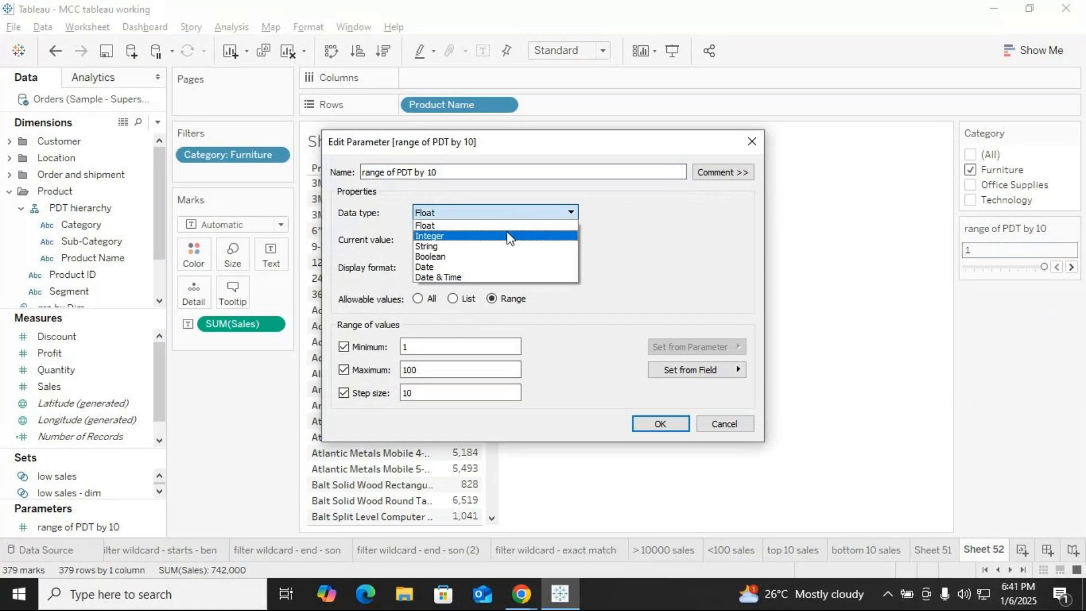
pyautogui.click(725, 242)
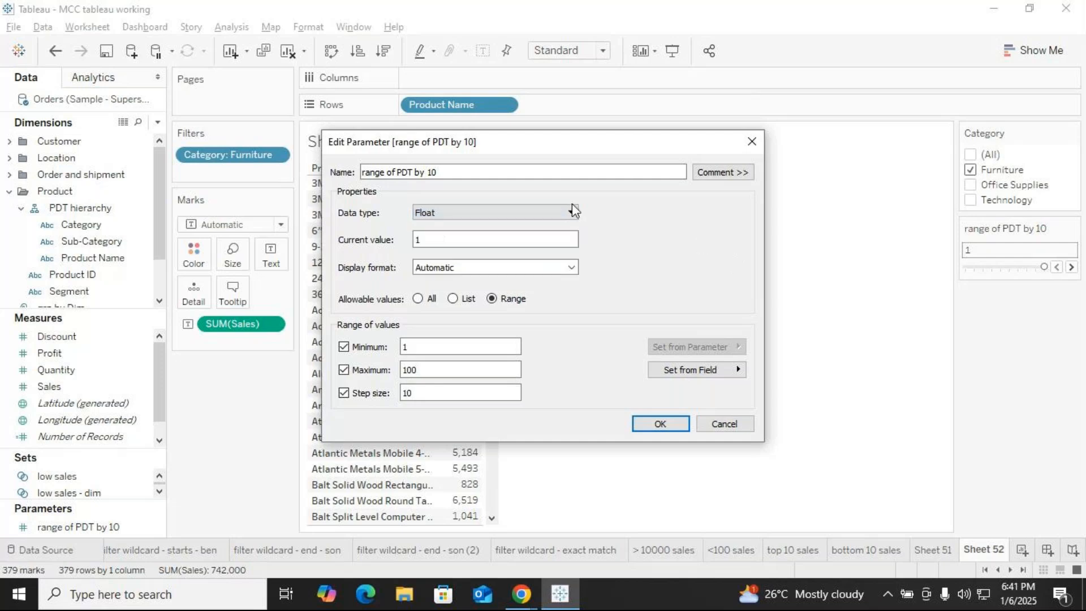
pyautogui.click(573, 210)
pyautogui.click(457, 236)
pyautogui.click(457, 237)
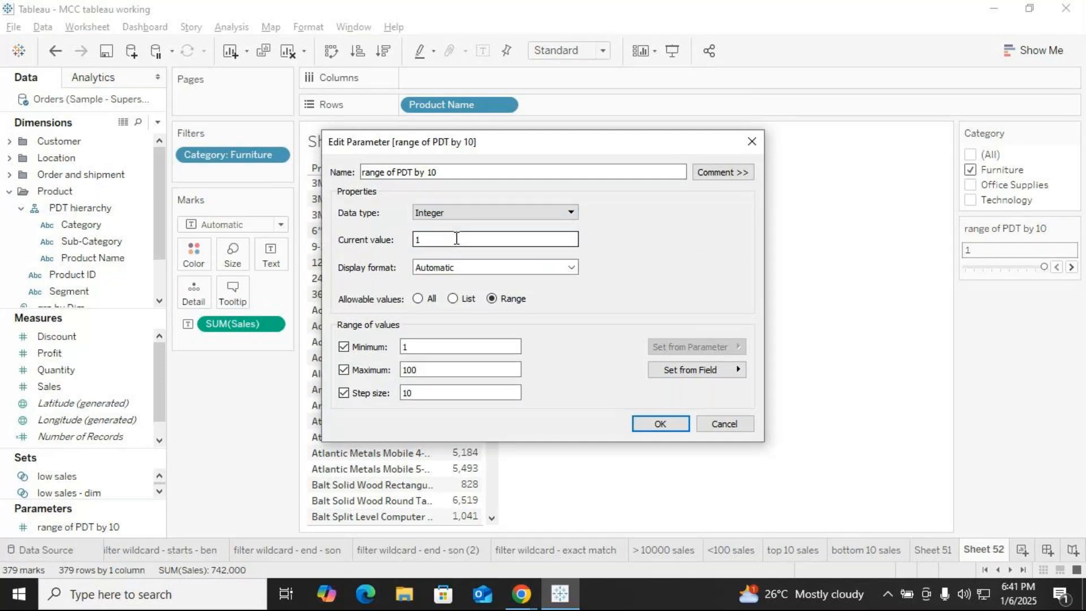
pyautogui.click(658, 423)
pyautogui.click(1072, 268)
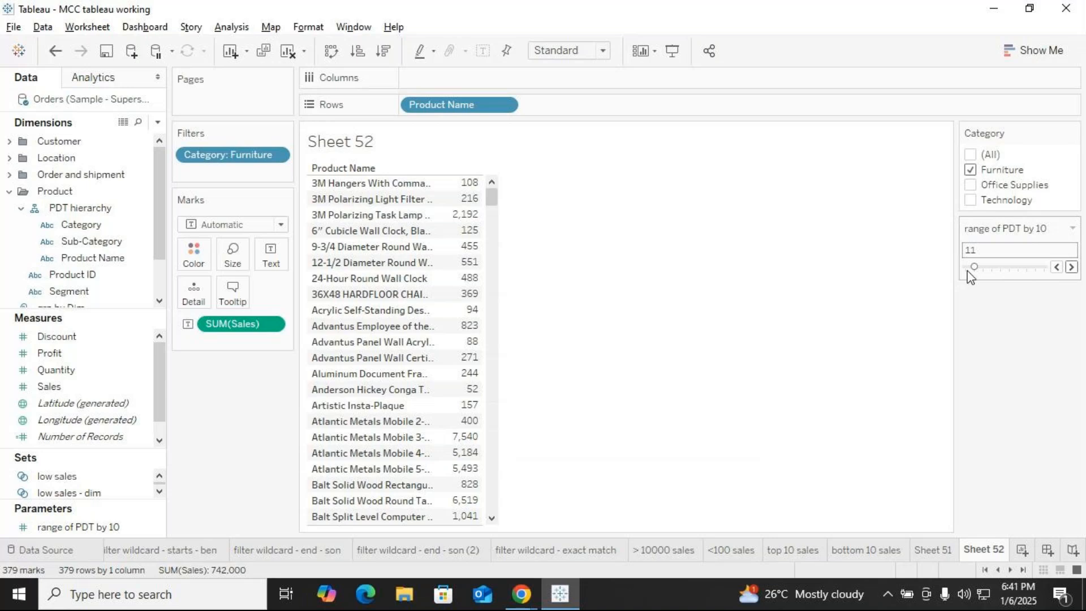
# Set the range parameter's display format to Number (Standard) and lower its value to 1.
pyautogui.click(1073, 228)
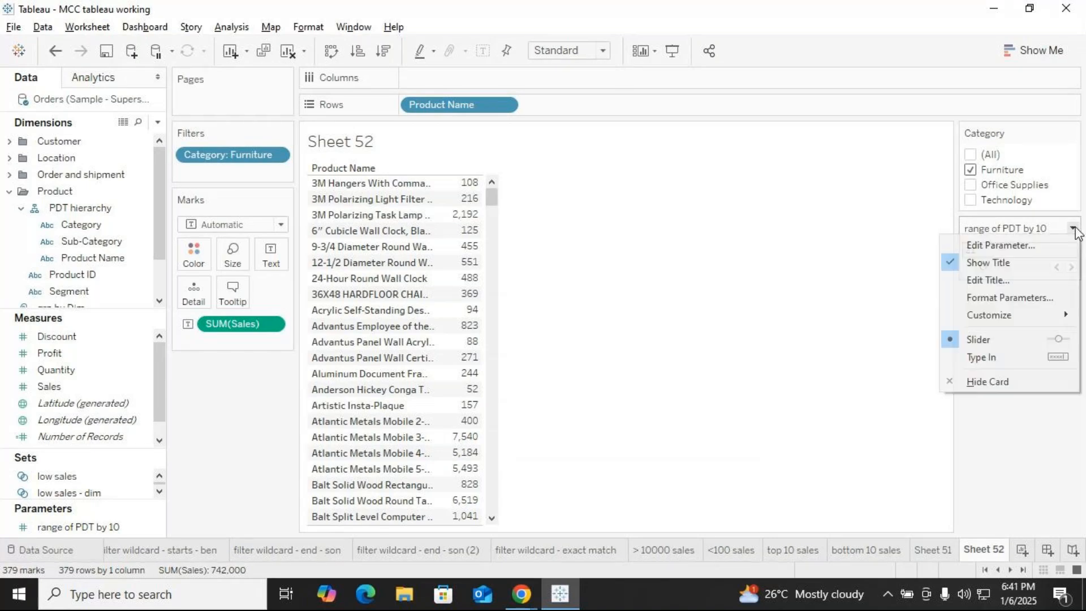
pyautogui.click(990, 245)
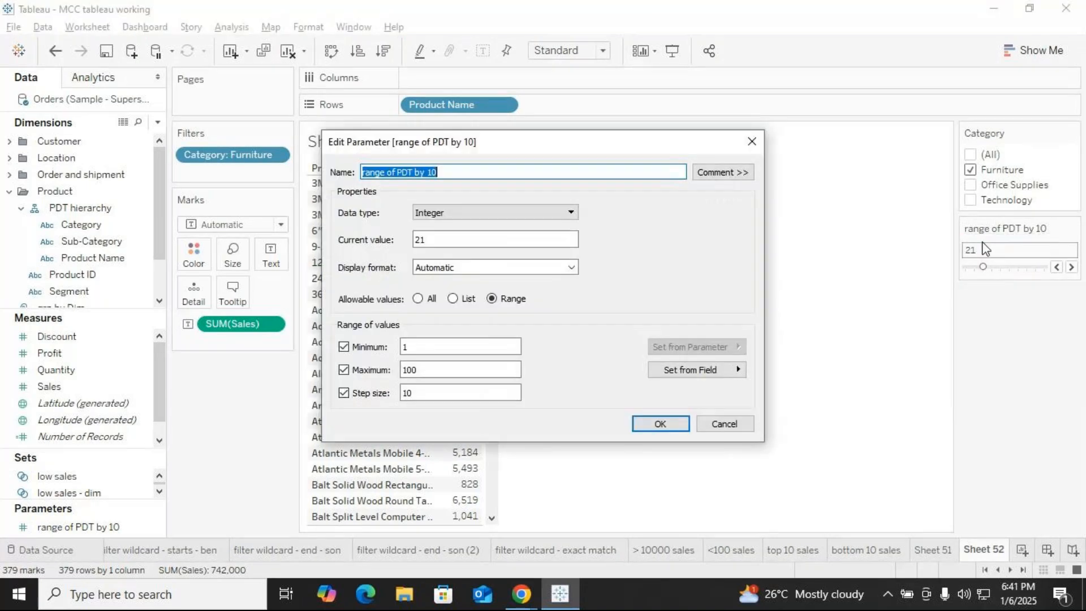
pyautogui.click(571, 213)
pyautogui.click(571, 212)
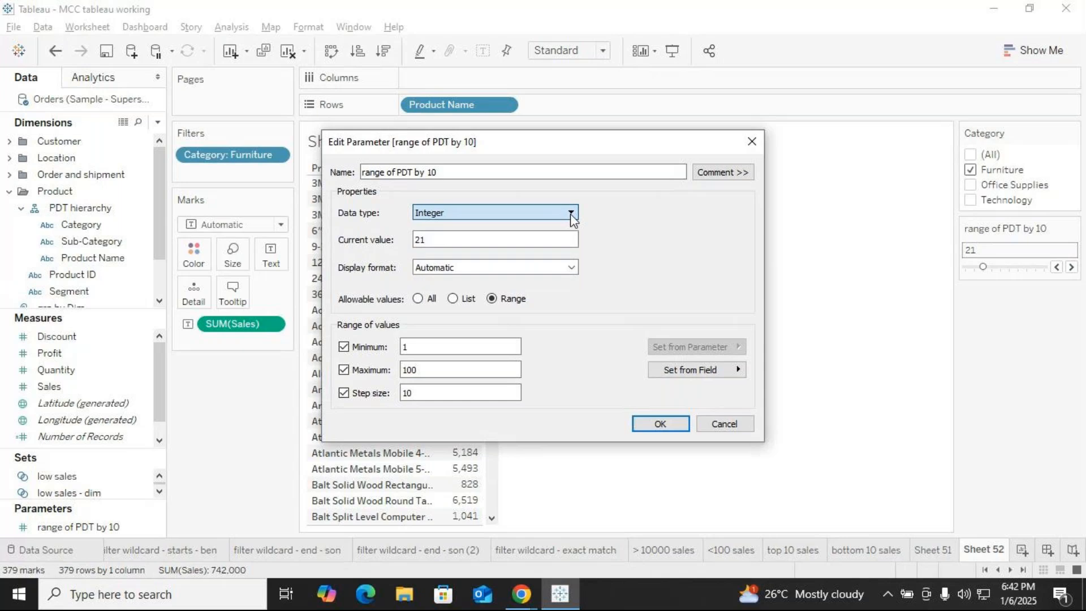
pyautogui.click(573, 267)
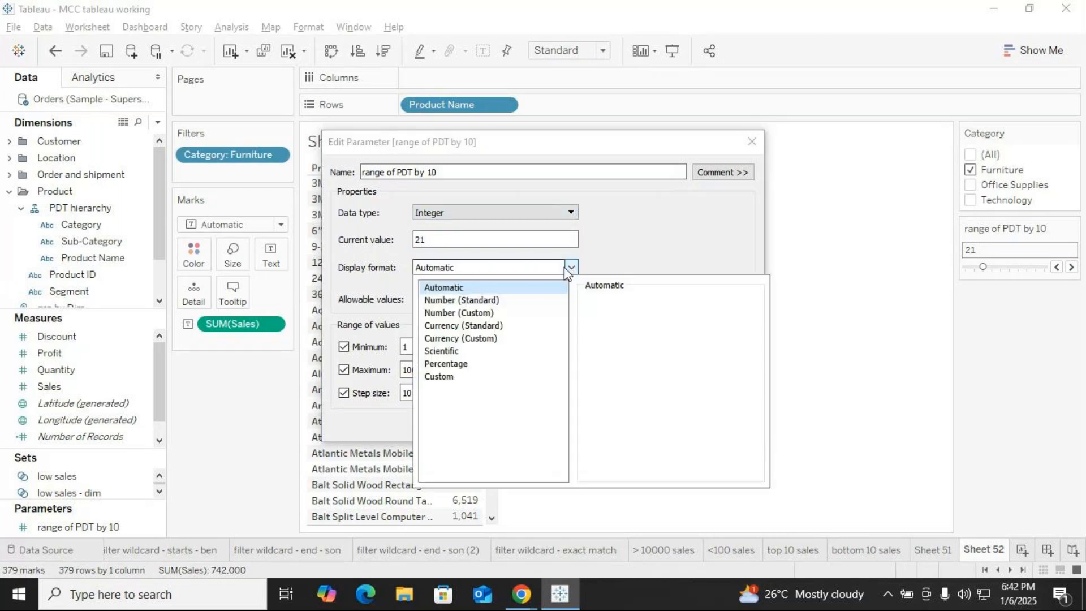
pyautogui.click(486, 300)
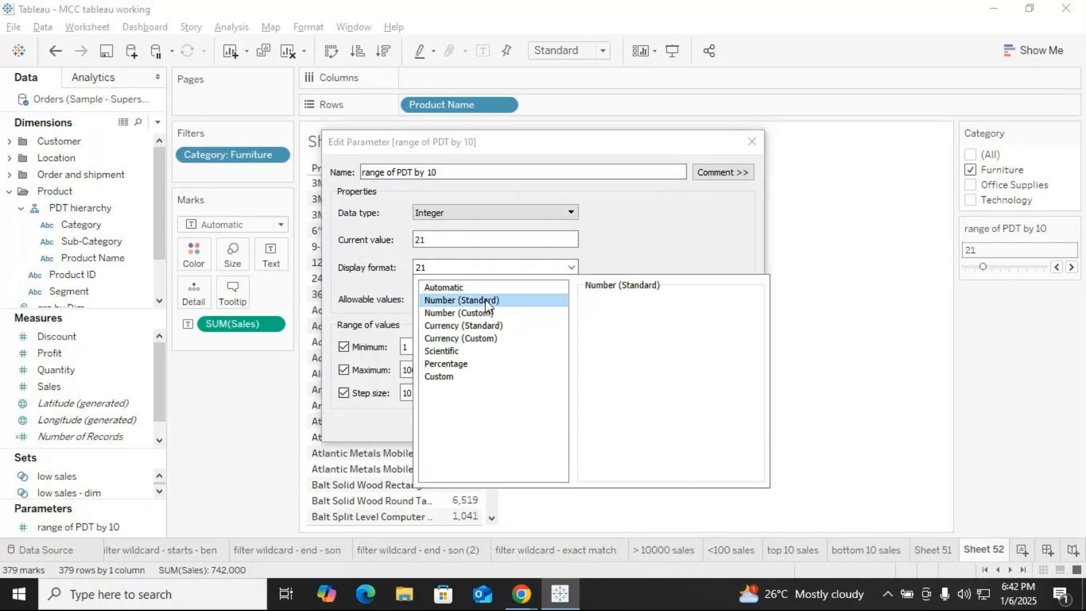
pyautogui.click(643, 263)
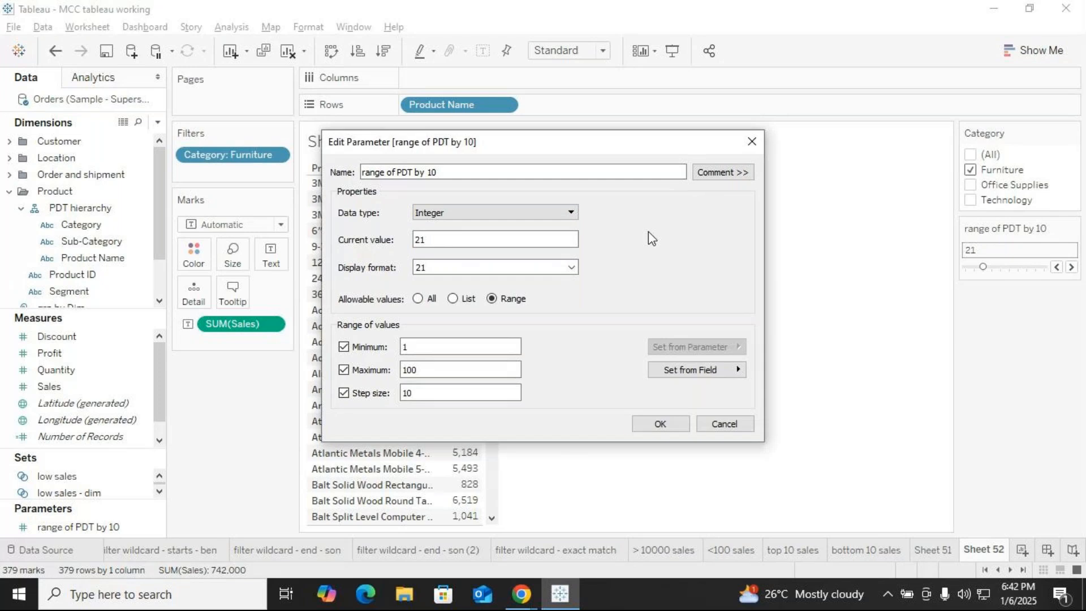
pyautogui.click(652, 421)
pyautogui.click(999, 269)
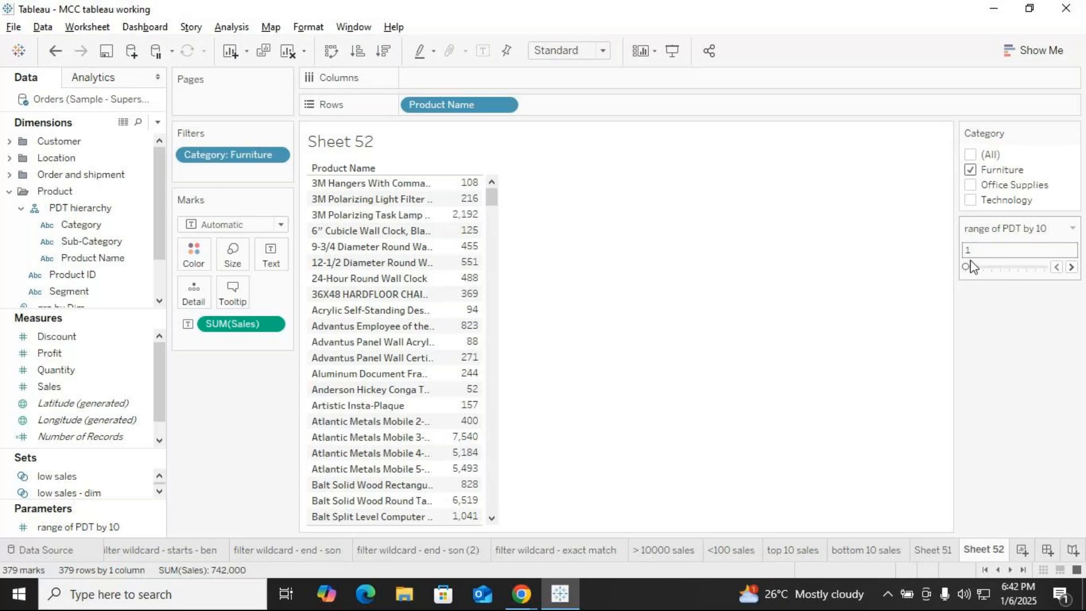
# Set the range parameter to accept all values and enter 10 as its value.
pyautogui.click(1072, 228)
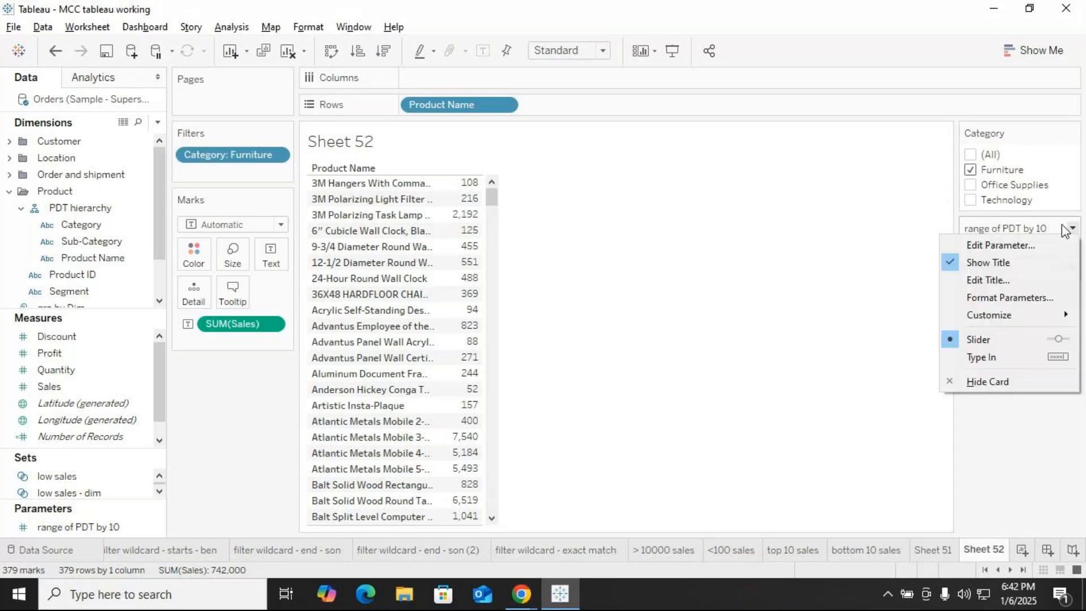
pyautogui.click(983, 251)
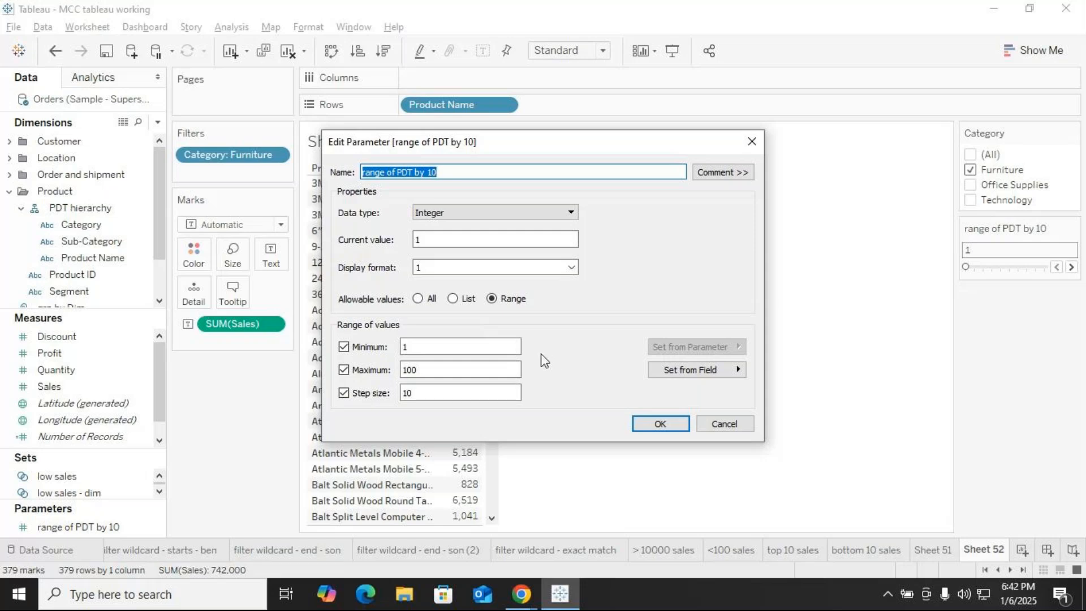
pyautogui.click(418, 299)
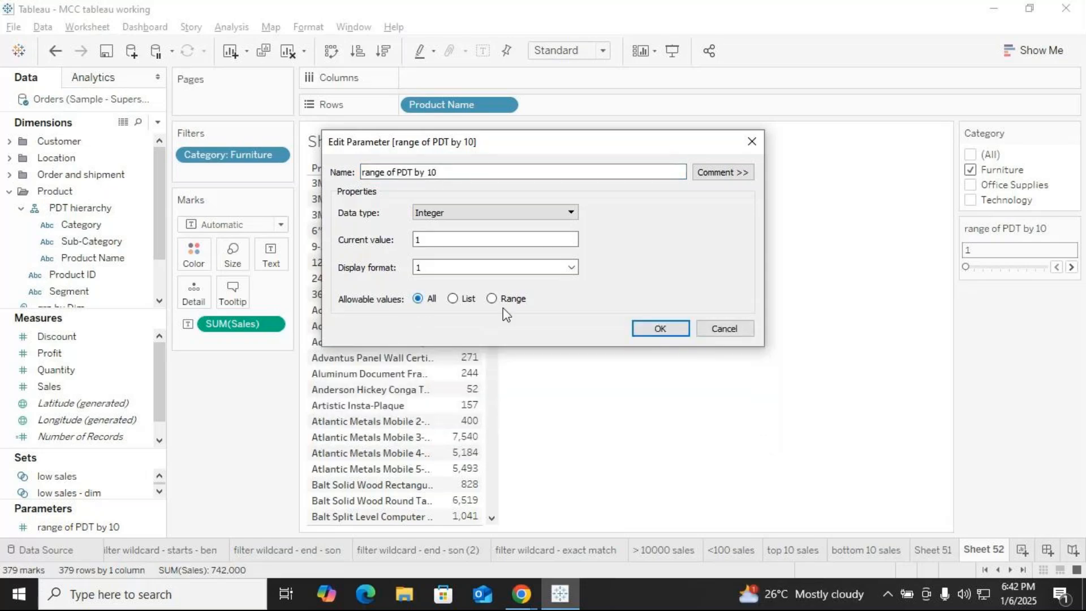
pyautogui.click(666, 329)
pyautogui.click(1044, 250)
pyautogui.write('10')
pyautogui.press('Return')
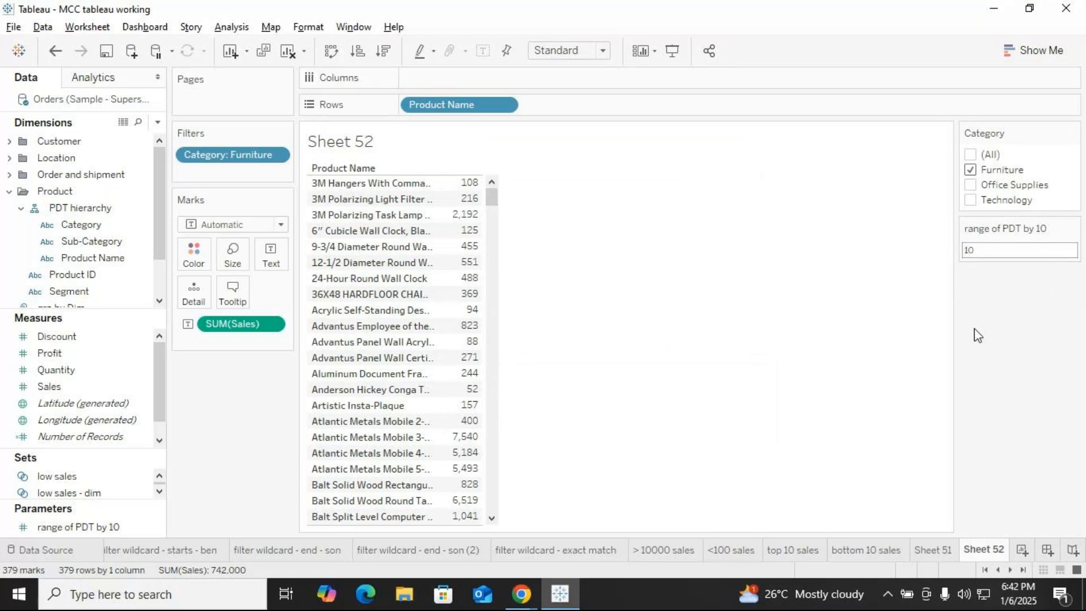
# Switch the parameter's allowable values to Range with minimum and maximum enabled, and view the fields that can supply the limits.
pyautogui.click(1073, 229)
pyautogui.click(1006, 249)
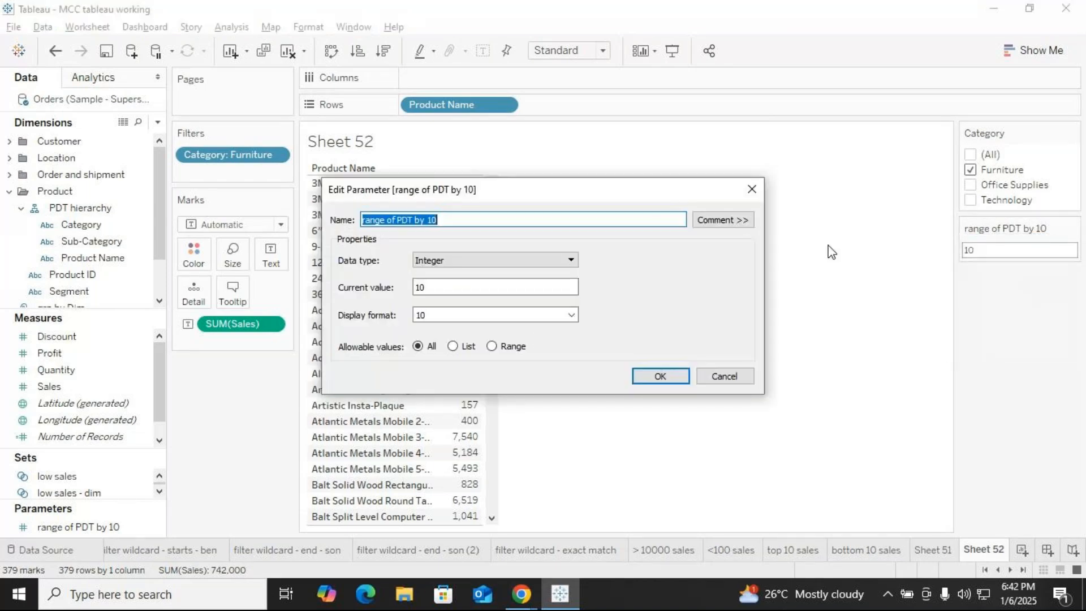
pyautogui.click(492, 347)
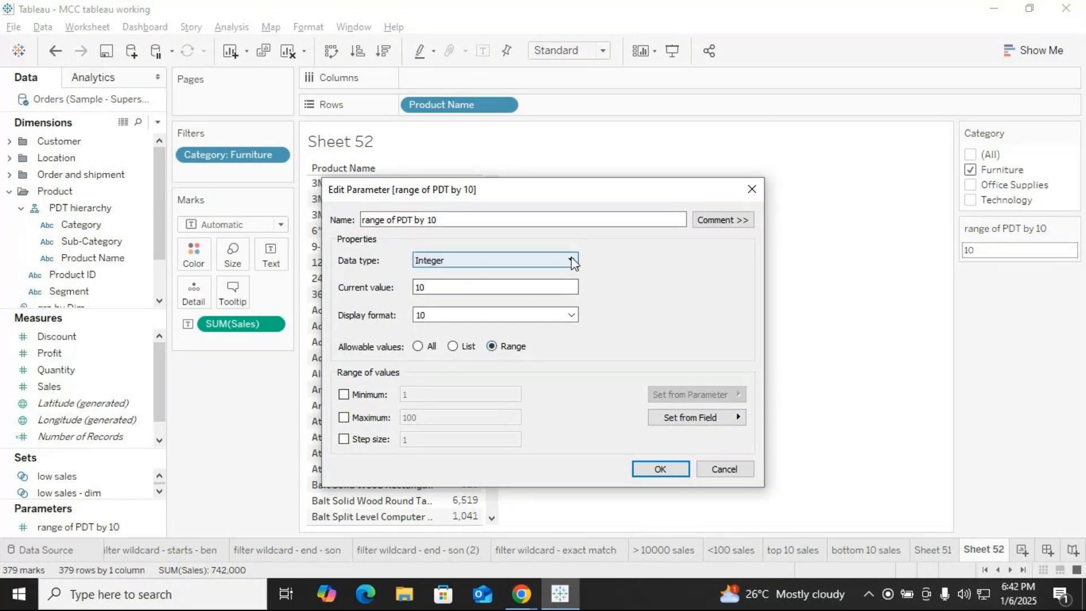
pyautogui.click(343, 395)
pyautogui.click(344, 419)
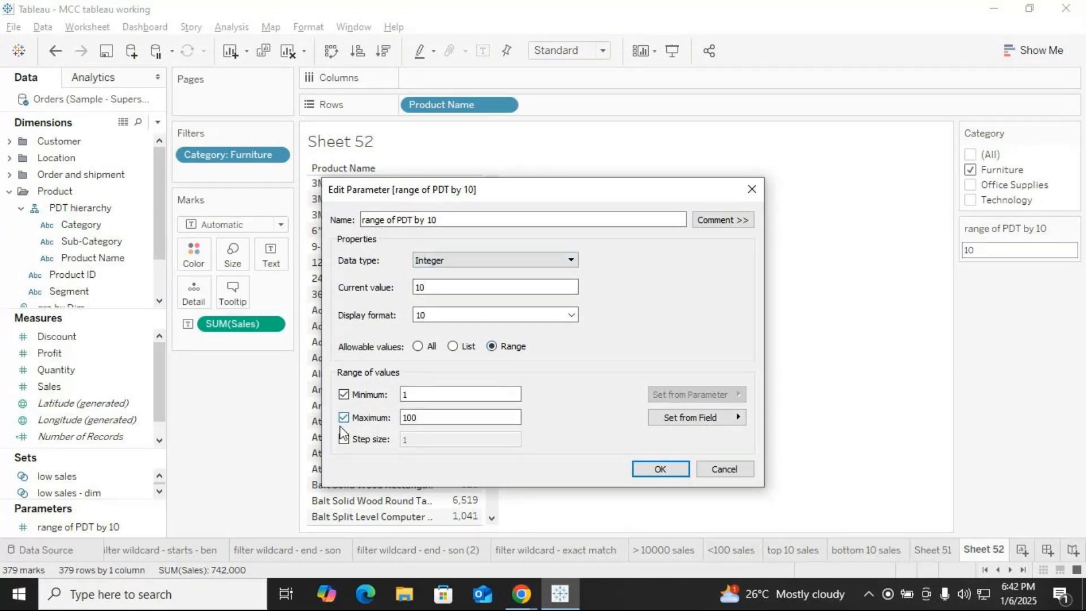
pyautogui.click(694, 417)
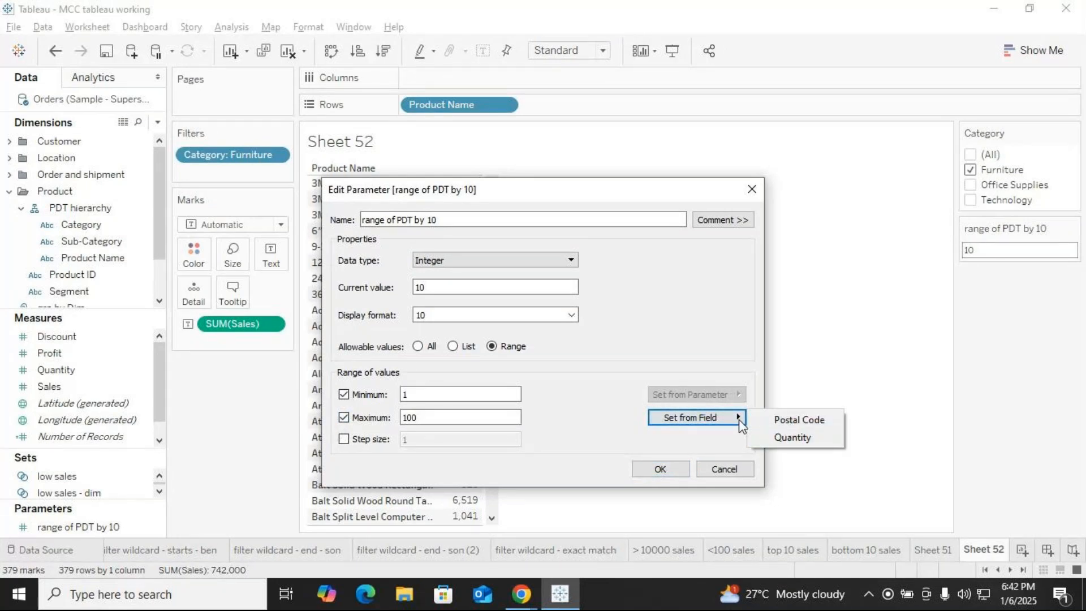
# Change the parameter's data type to Float and set its range limits from the Sales field.
pyautogui.click(583, 196)
pyautogui.moveTo(608, 190); pyautogui.dragTo(807, 190)
pyautogui.click(665, 260)
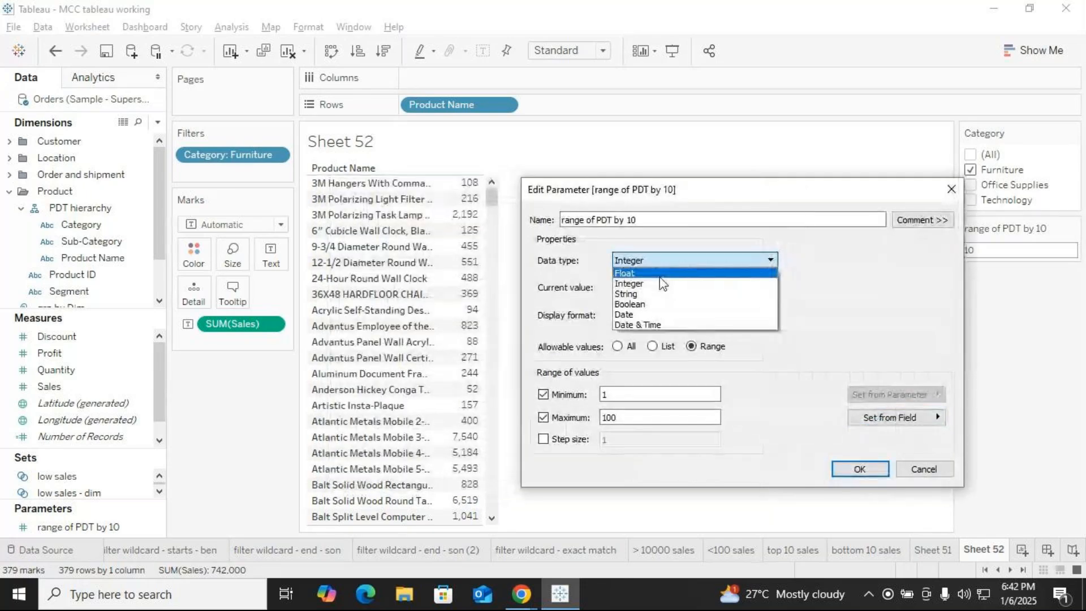
pyautogui.click(662, 276)
pyautogui.click(931, 418)
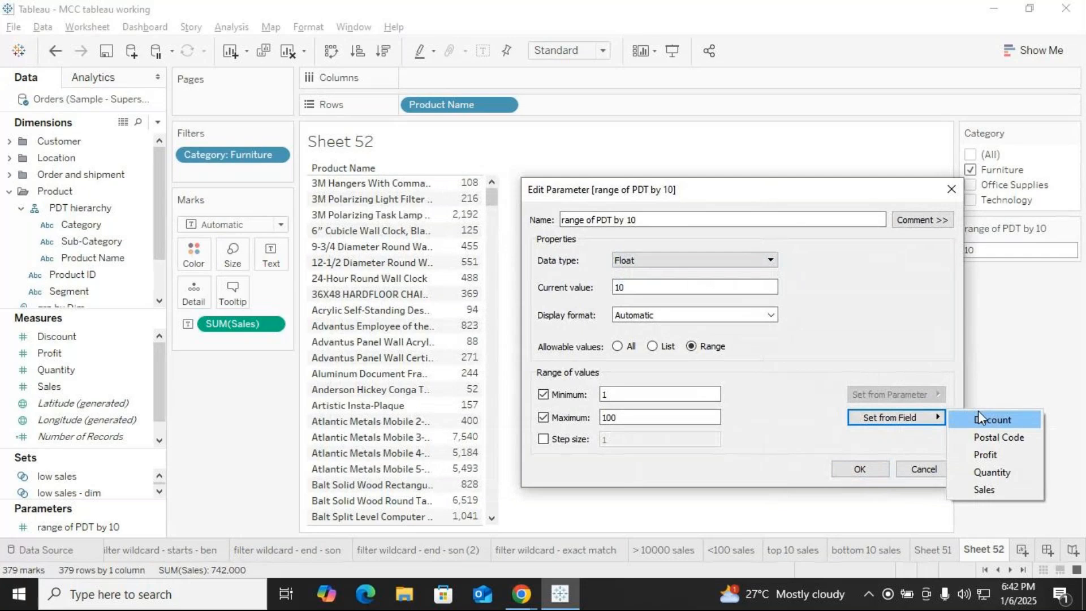
pyautogui.click(983, 489)
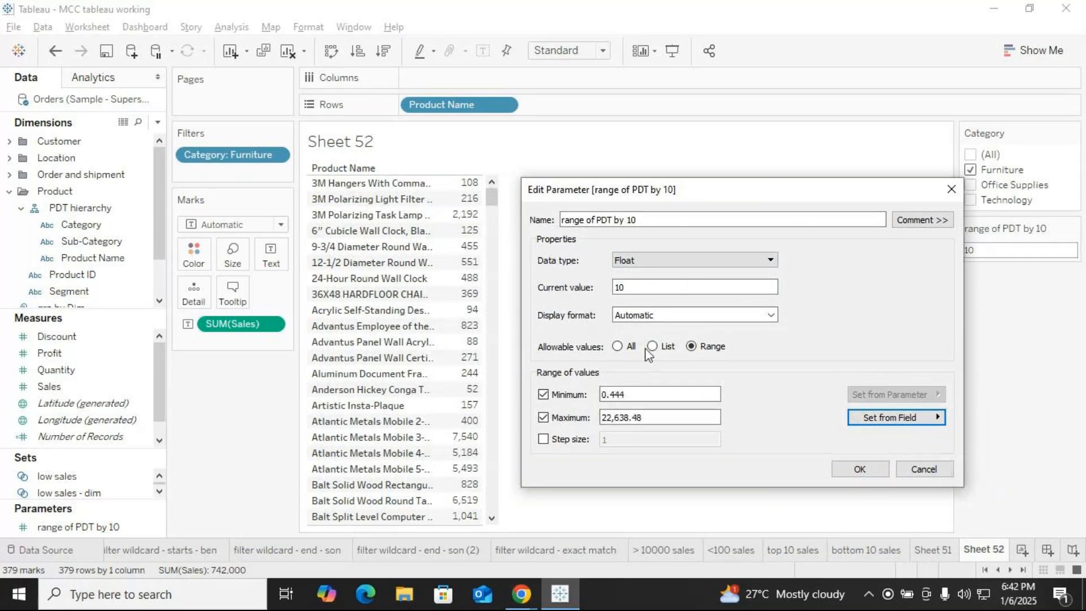
# Set the parameter's current value to 0.444 and its step size to 10, and apply the settings.
pyautogui.click(639, 286)
pyautogui.press('BackSpace')
pyautogui.press('BackSpace')
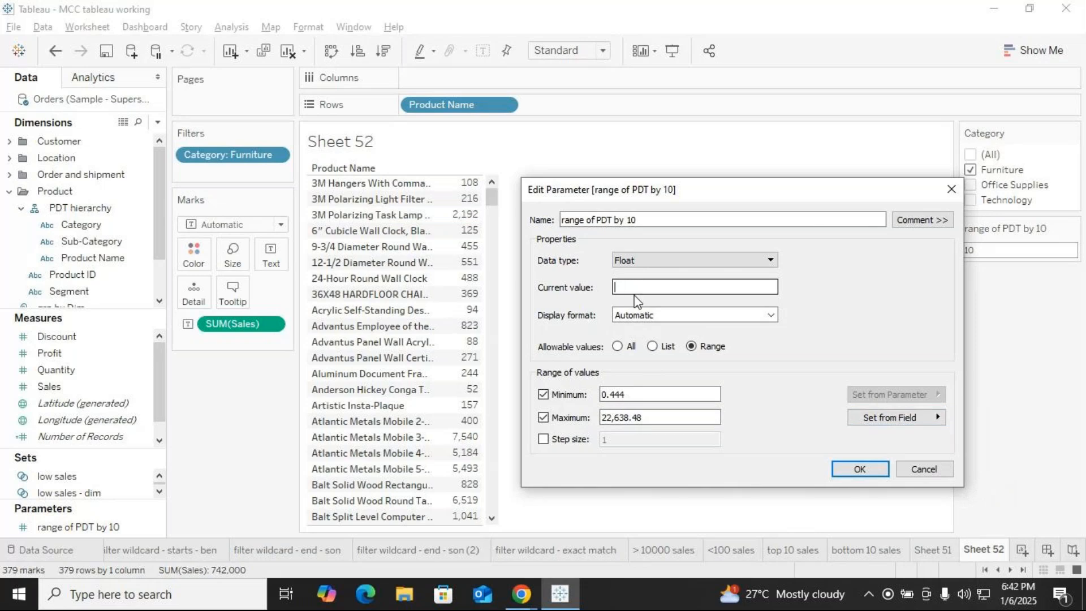
pyautogui.click(543, 439)
pyautogui.click(625, 433)
pyautogui.press('BackSpace')
pyautogui.write('10')
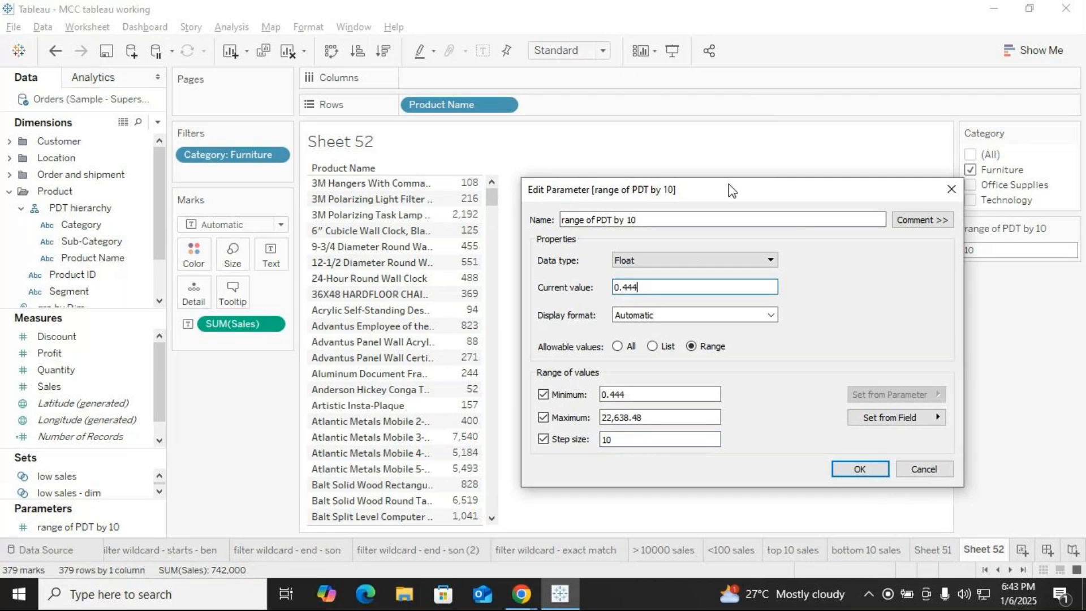
pyautogui.moveTo(728, 185); pyautogui.dragTo(482, 187)
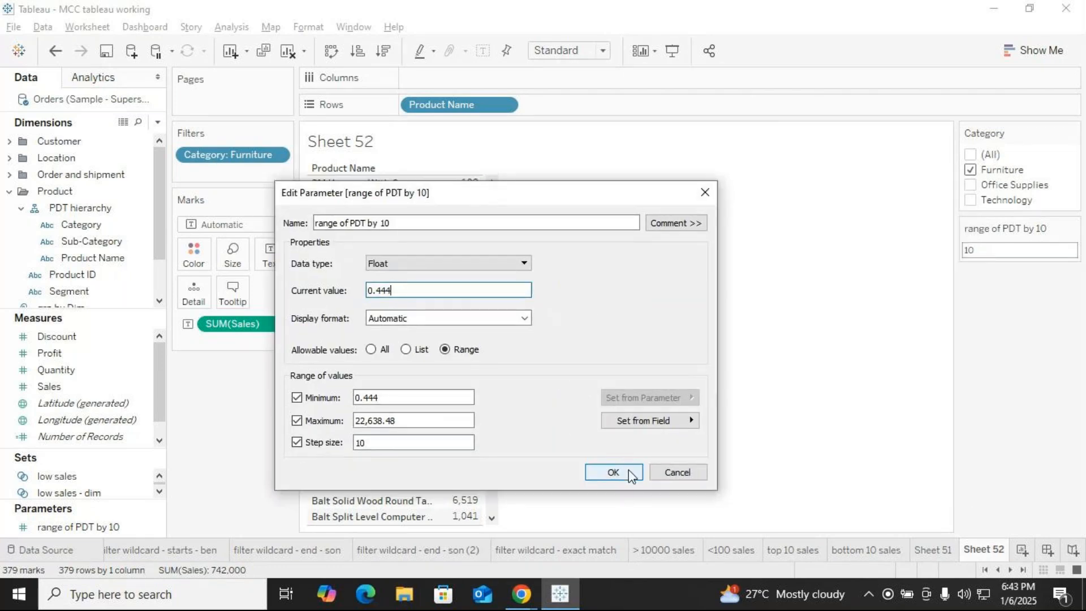
pyautogui.click(627, 472)
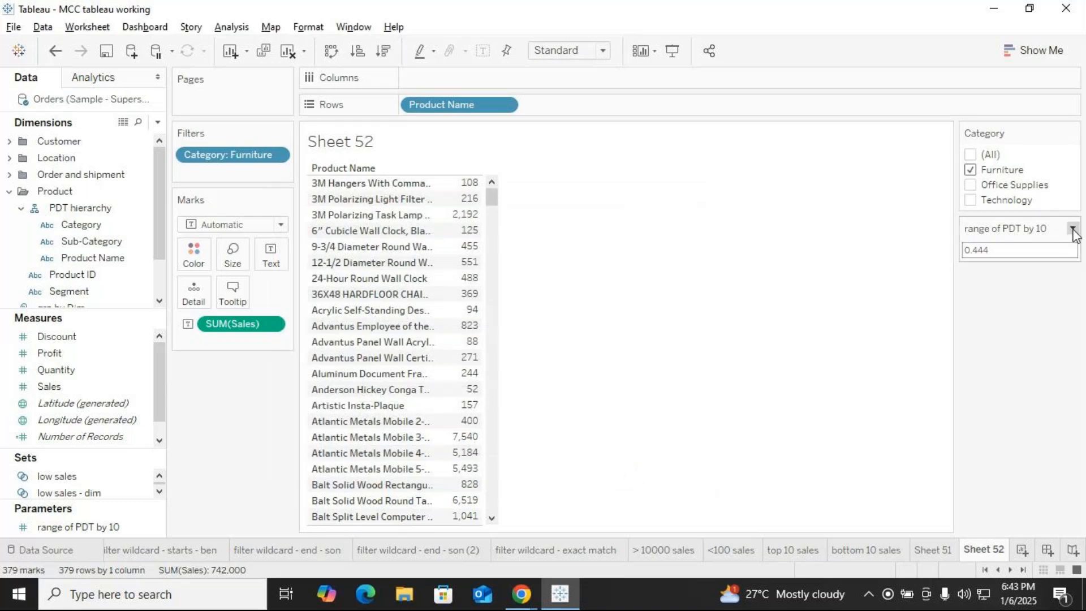
# Review the range of PDT by 10 parameter's settings and close them without changes.
pyautogui.click(1073, 229)
pyautogui.click(984, 243)
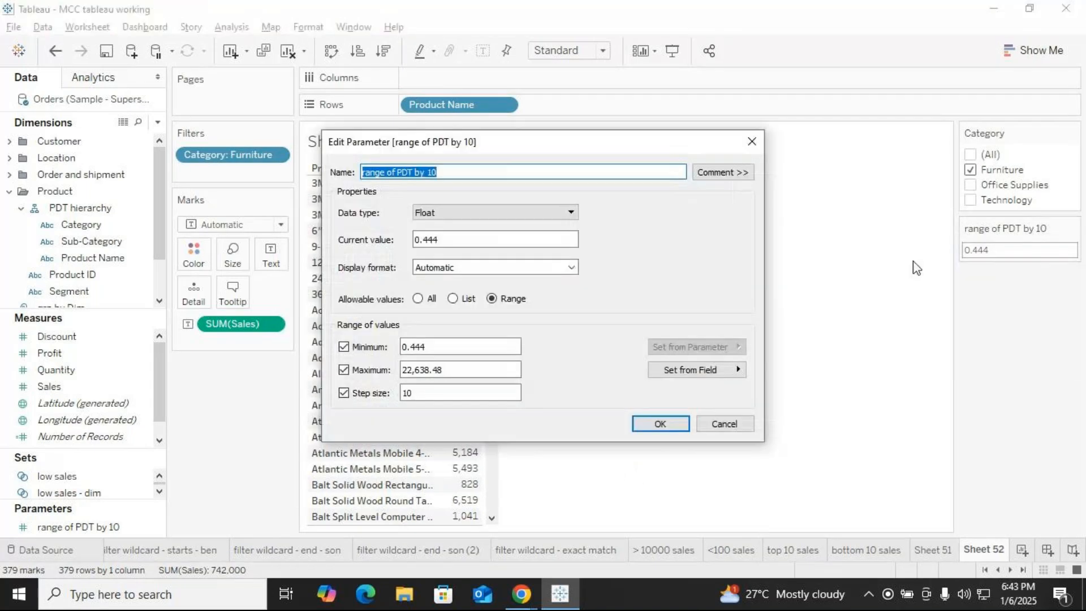
pyautogui.click(752, 142)
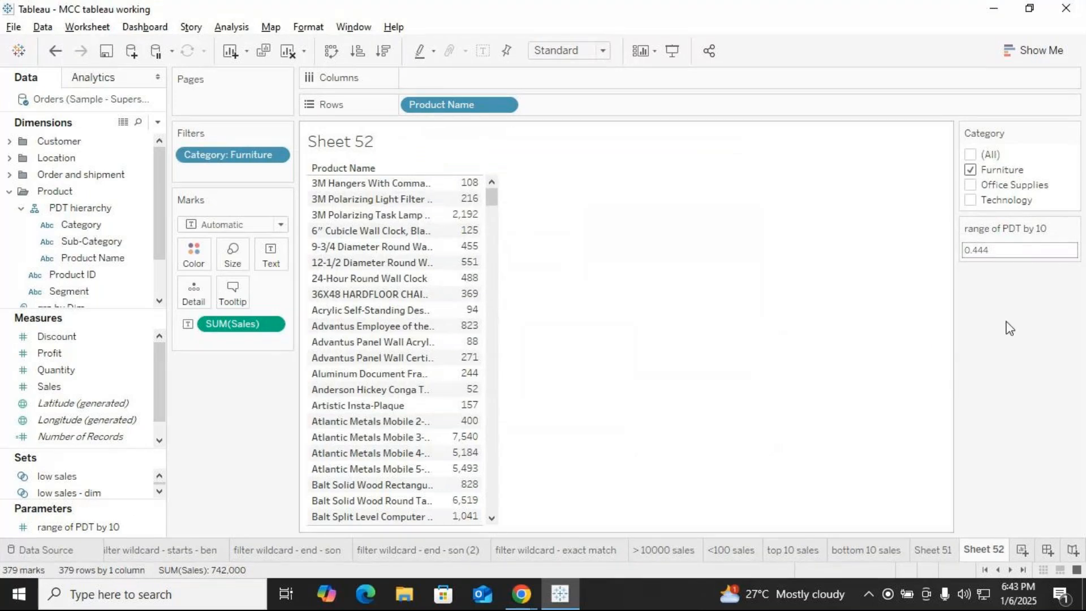
# Display the range of PDT by 10 parameter control as a slider and advance it one step to 10.444.
pyautogui.click(1072, 228)
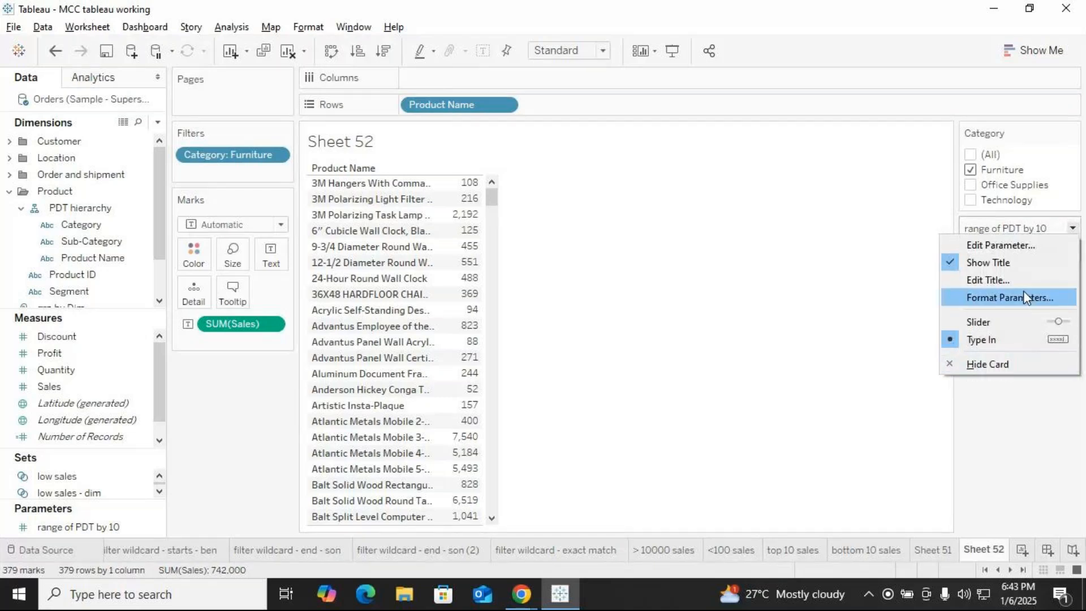
pyautogui.click(1012, 321)
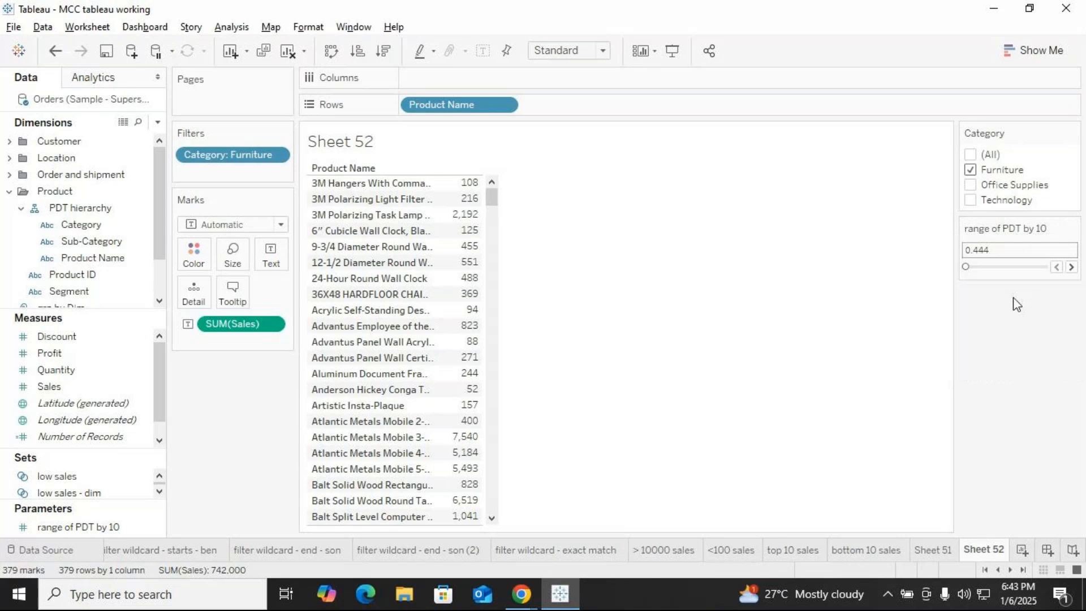
pyautogui.click(1071, 267)
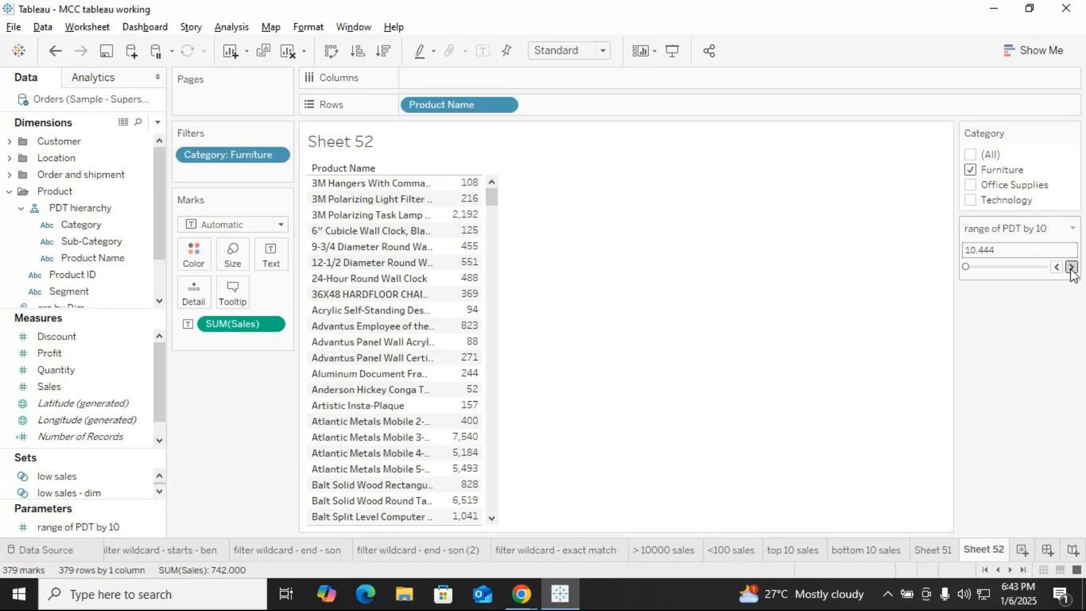
# Hide the range of PDT by 10 parameter control and show it on the sheet again.
pyautogui.click(1071, 228)
pyautogui.click(973, 389)
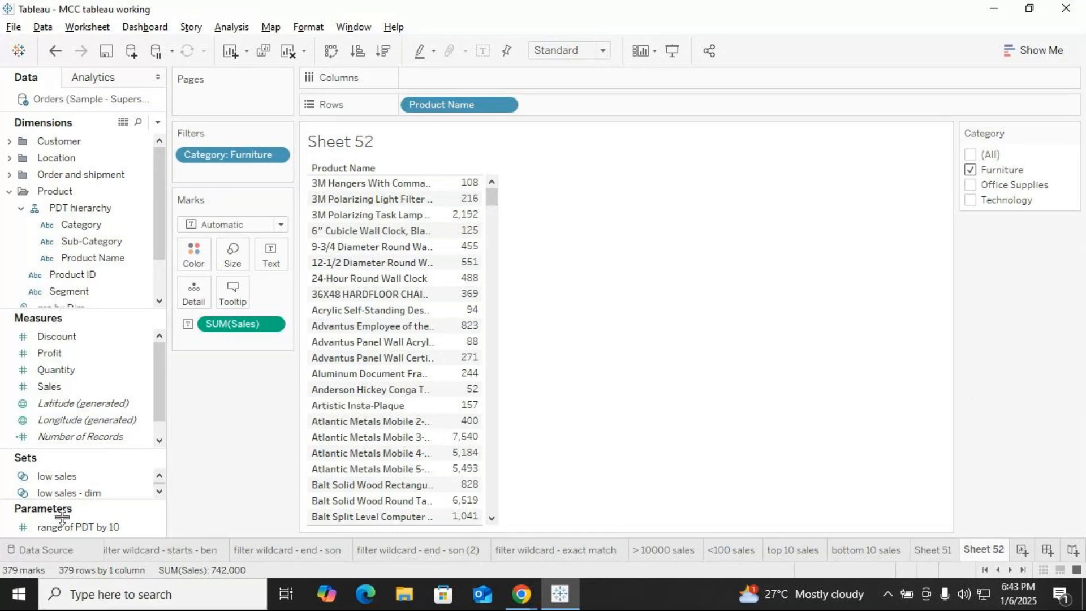
pyautogui.click(84, 526)
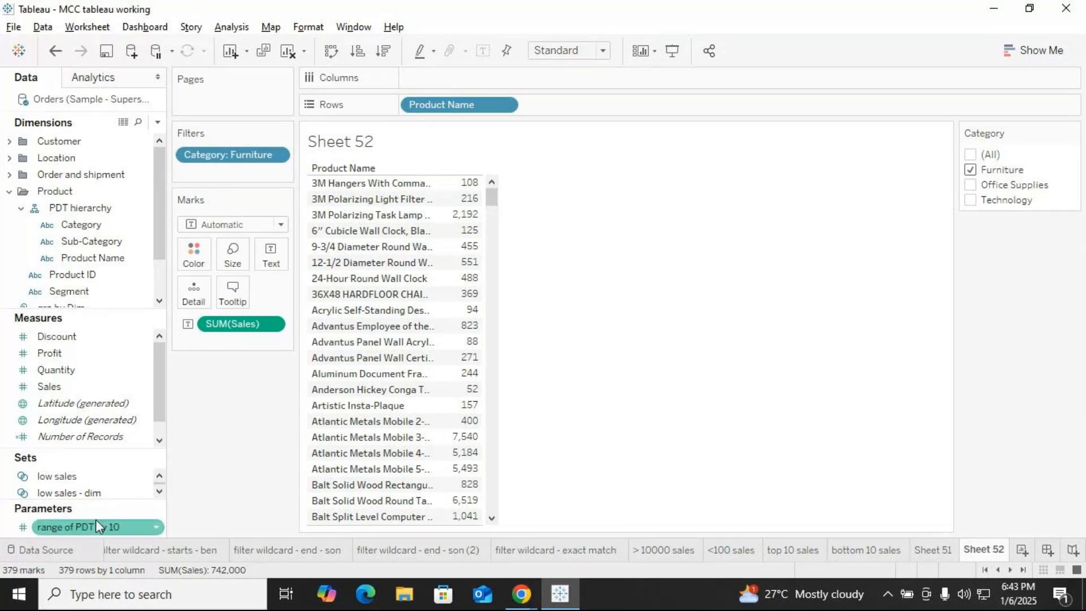
pyautogui.rightClick(159, 525)
pyautogui.click(249, 262)
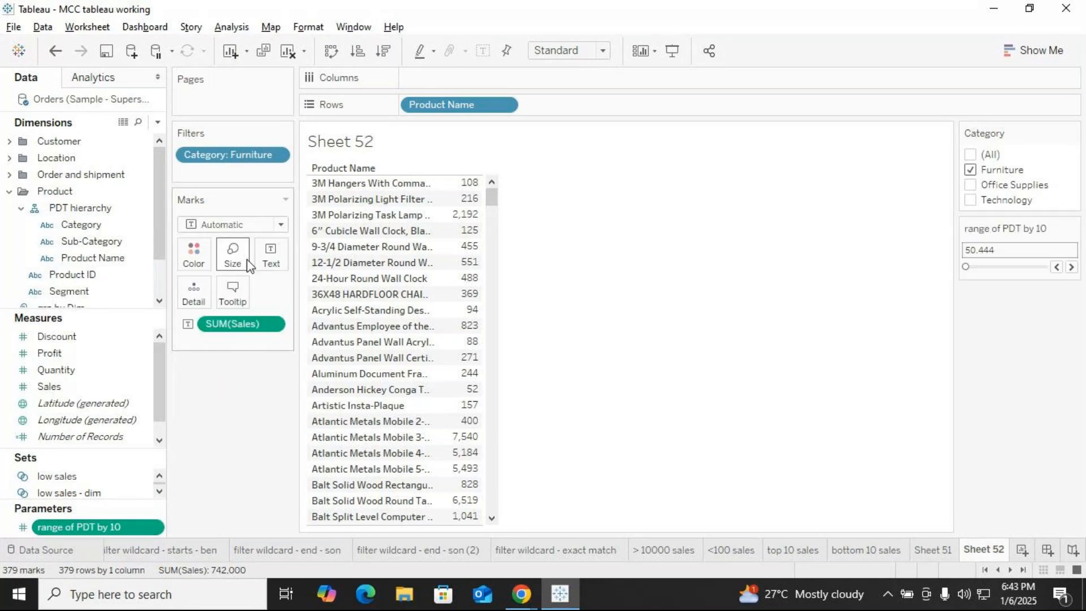
# Test the range parameter's slider by stepping it up and back down to 40.444.
pyautogui.click(1071, 267)
pyautogui.click(1057, 267)
pyautogui.click(1057, 267)
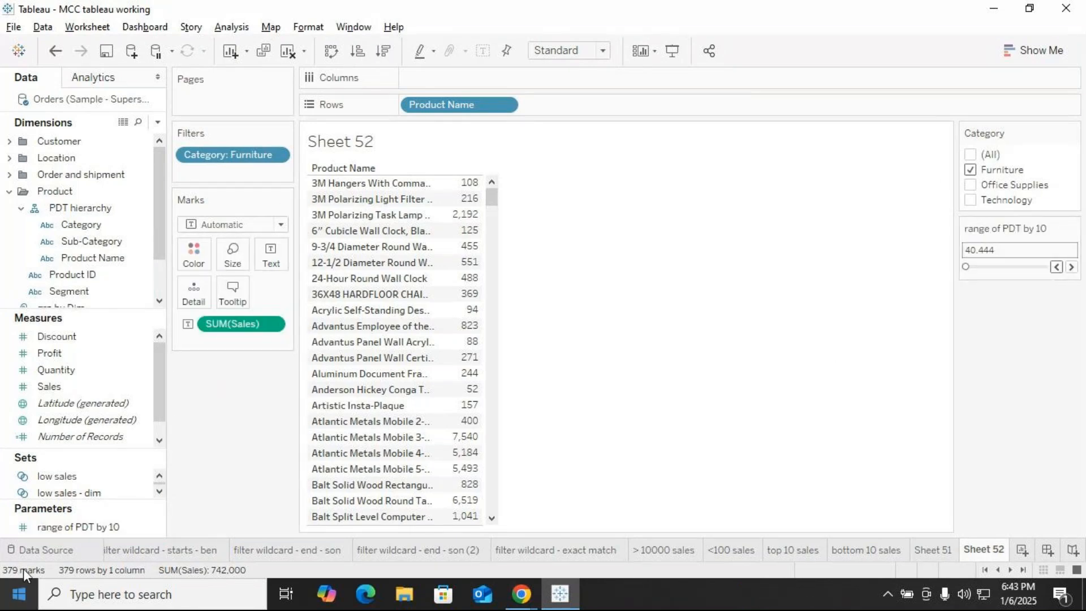
# Change the range of PDT by 10 parameter's data type to Integer and apply the edit.
pyautogui.click(88, 524)
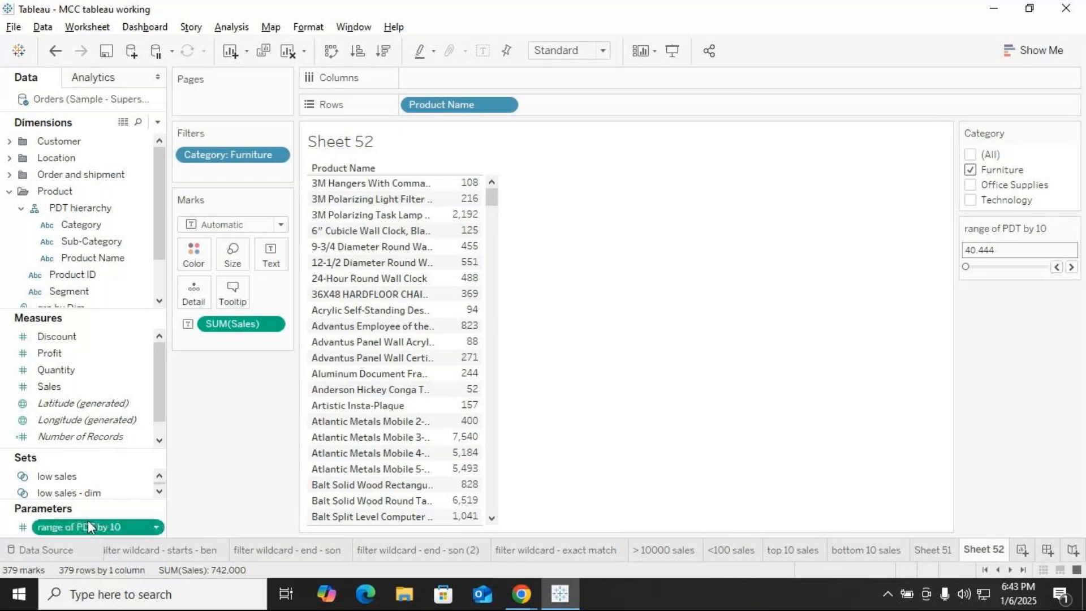
pyautogui.click(155, 527)
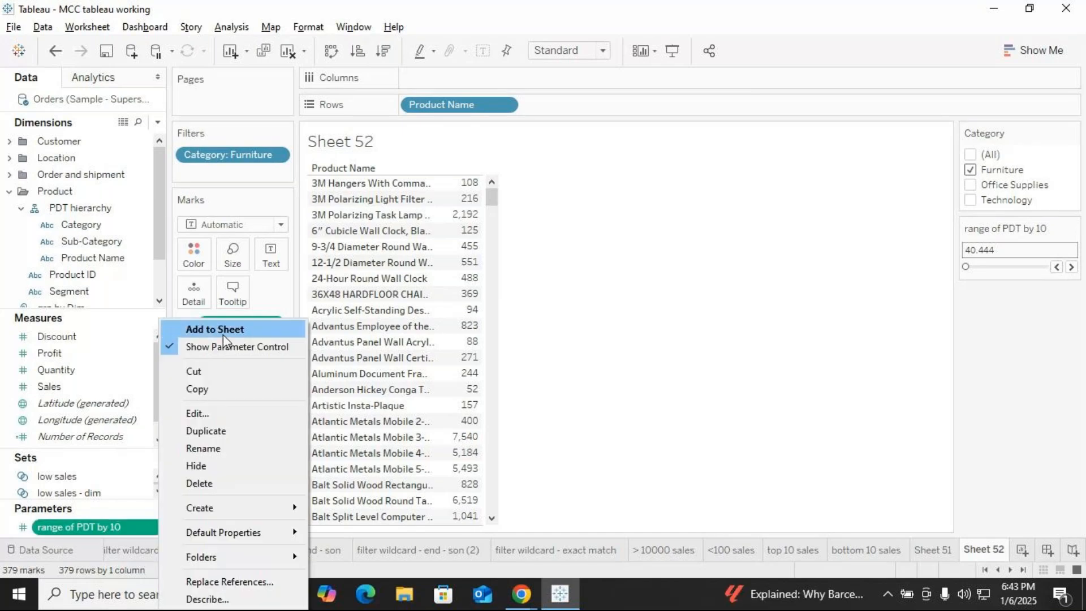
pyautogui.click(195, 413)
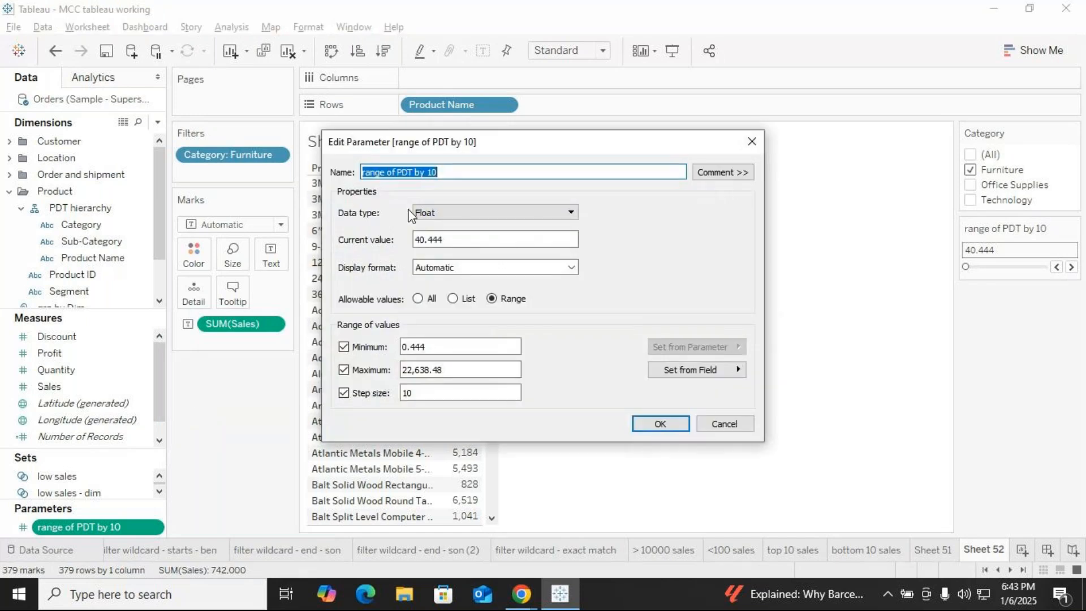
pyautogui.click(452, 213)
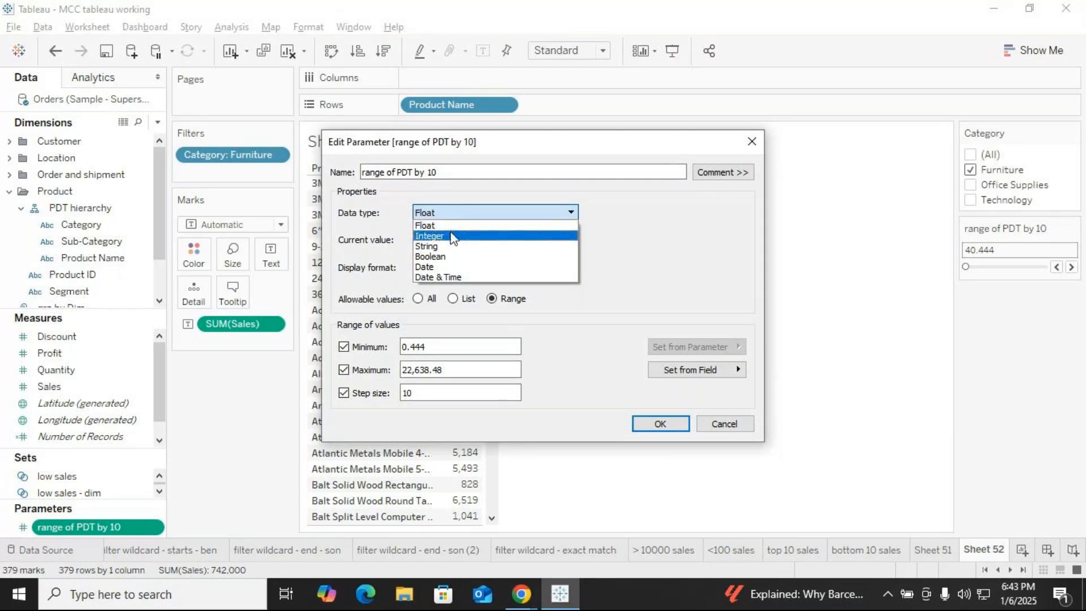
pyautogui.click(452, 236)
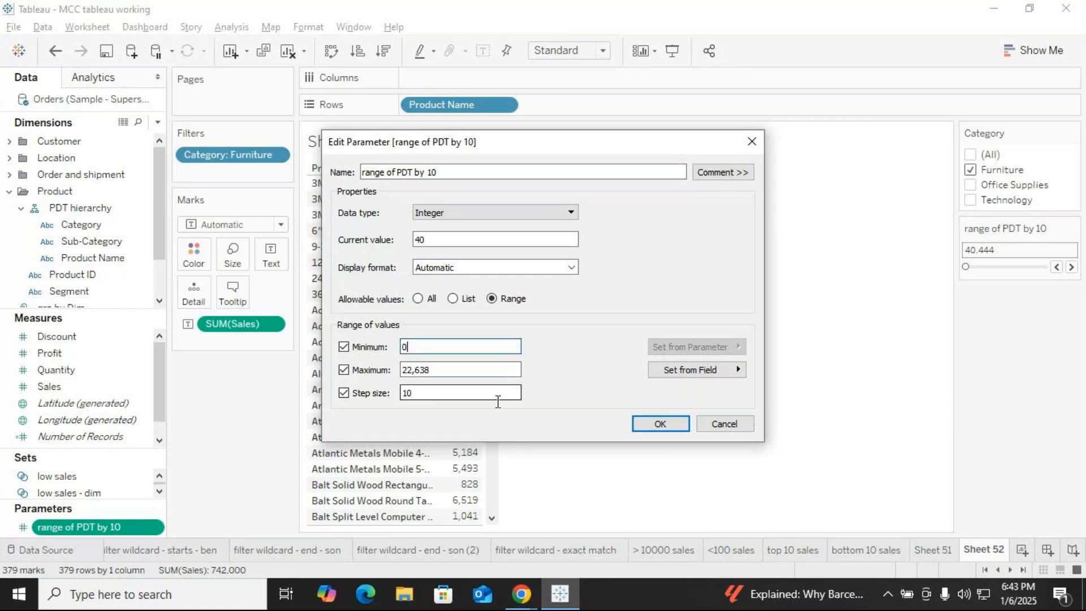
pyautogui.click(651, 424)
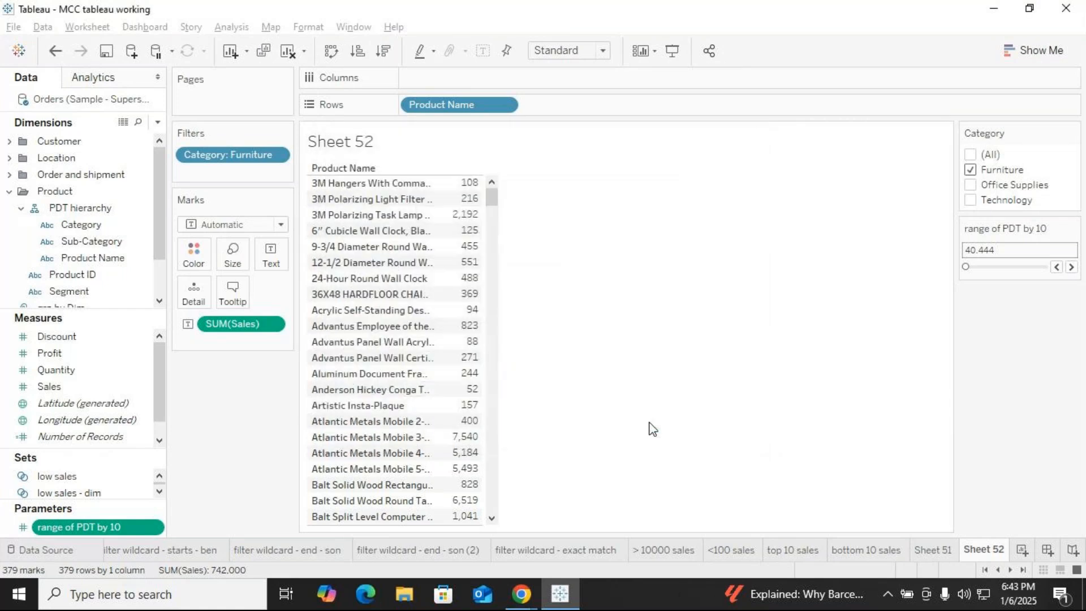
# Advance the range parameter's slider in single steps until its value is 90.
pyautogui.click(1072, 268)
pyautogui.click(1072, 268)
pyautogui.click(1072, 269)
pyautogui.click(1071, 268)
pyautogui.click(1071, 268)
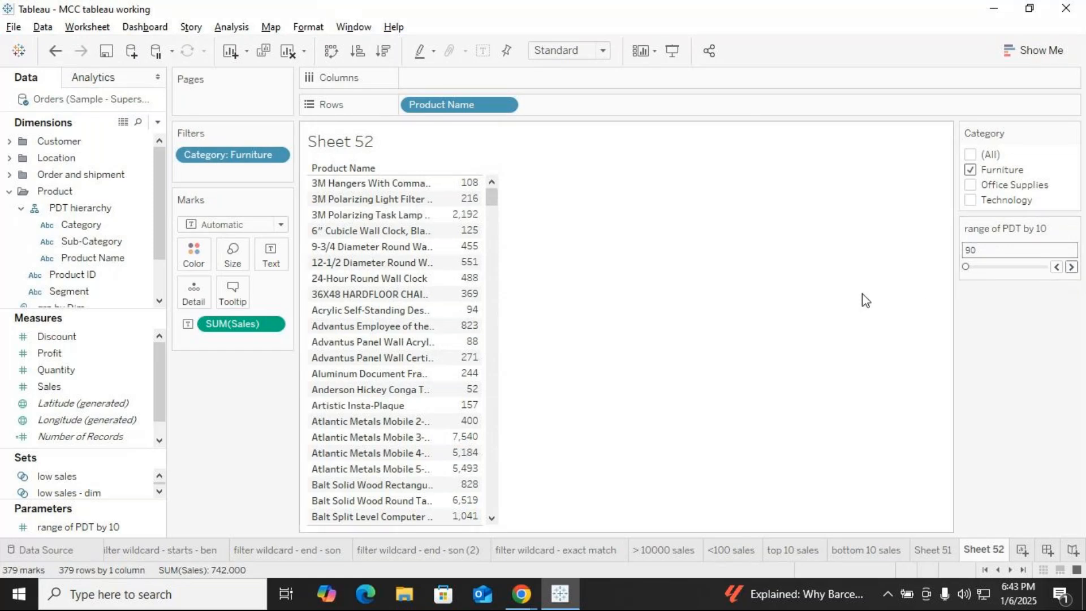
# Delete Sheet 52 with the parameter control and add a new blank worksheet.
pyautogui.rightClick(999, 556)
pyautogui.click(252, 411)
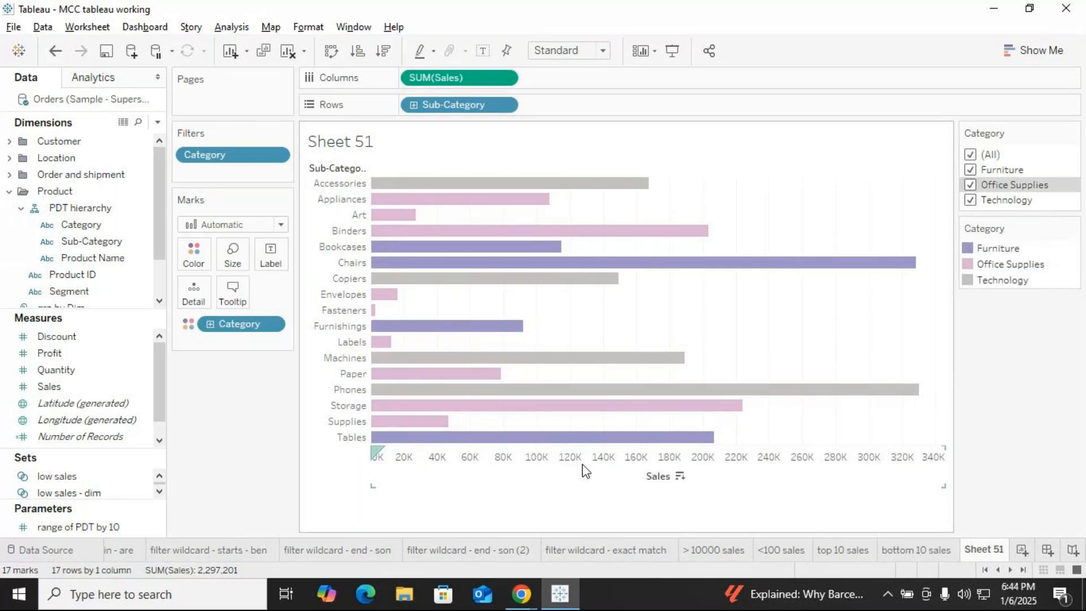
pyautogui.click(1022, 550)
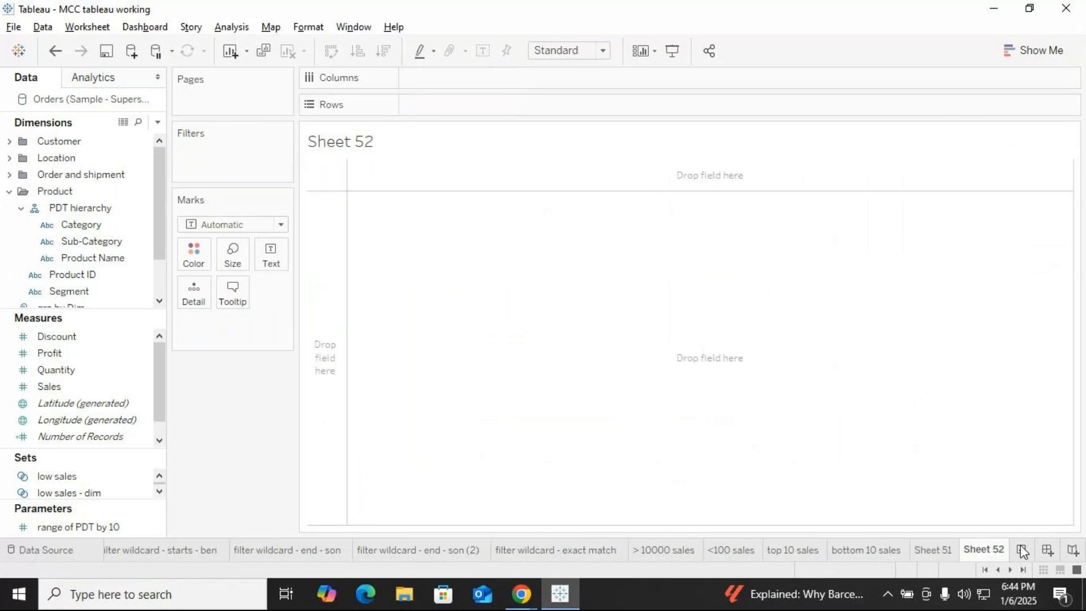
# List all members of Product Name as rows and show the Sales sum as text for each product.
pyautogui.click(86, 258)
pyautogui.moveTo(73, 258); pyautogui.dragTo(460, 105)
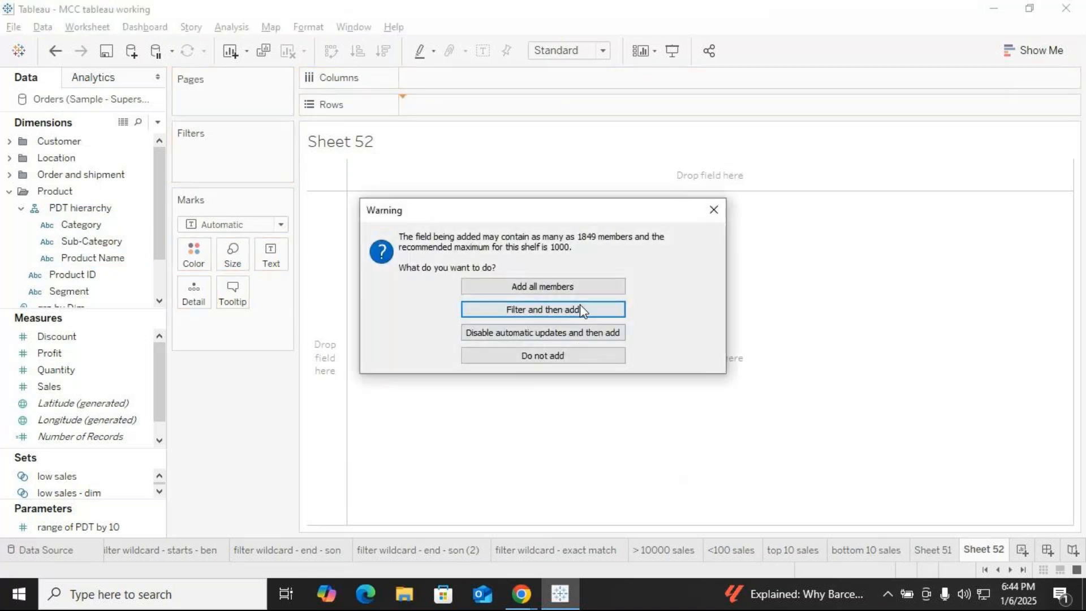
pyautogui.click(538, 287)
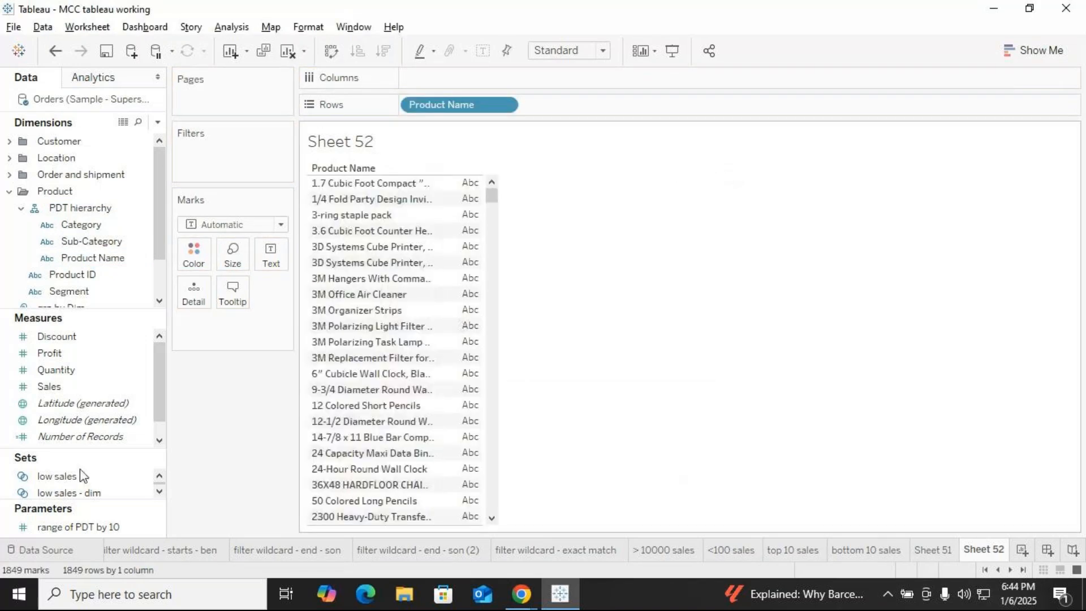
pyautogui.moveTo(49, 386); pyautogui.dragTo(468, 242)
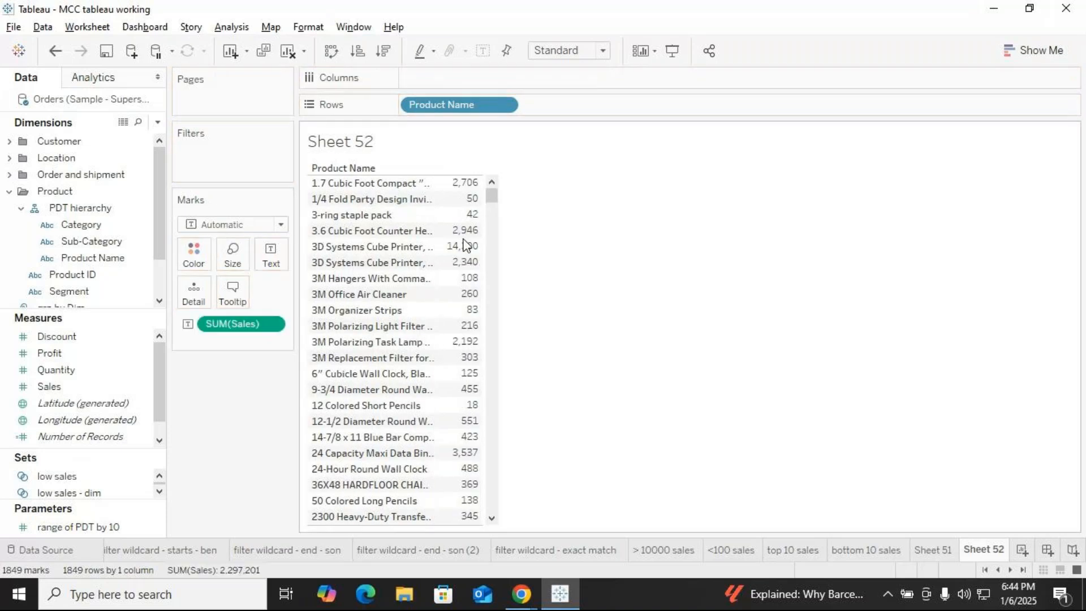
# Create a calculated field named "Sales > 10000" and start writing its formula.
pyautogui.click(157, 122)
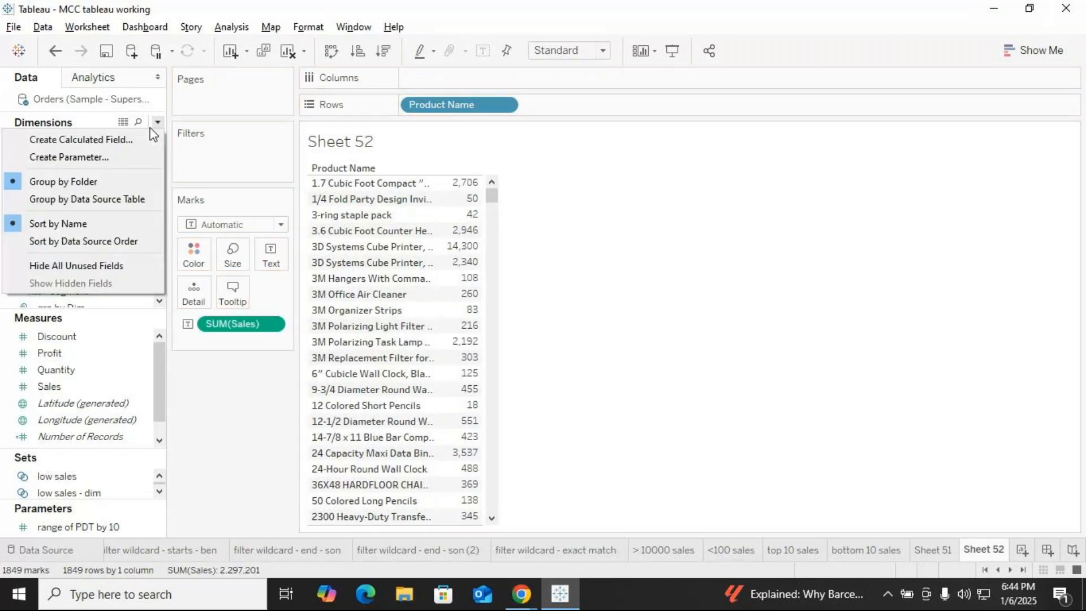
pyautogui.click(113, 141)
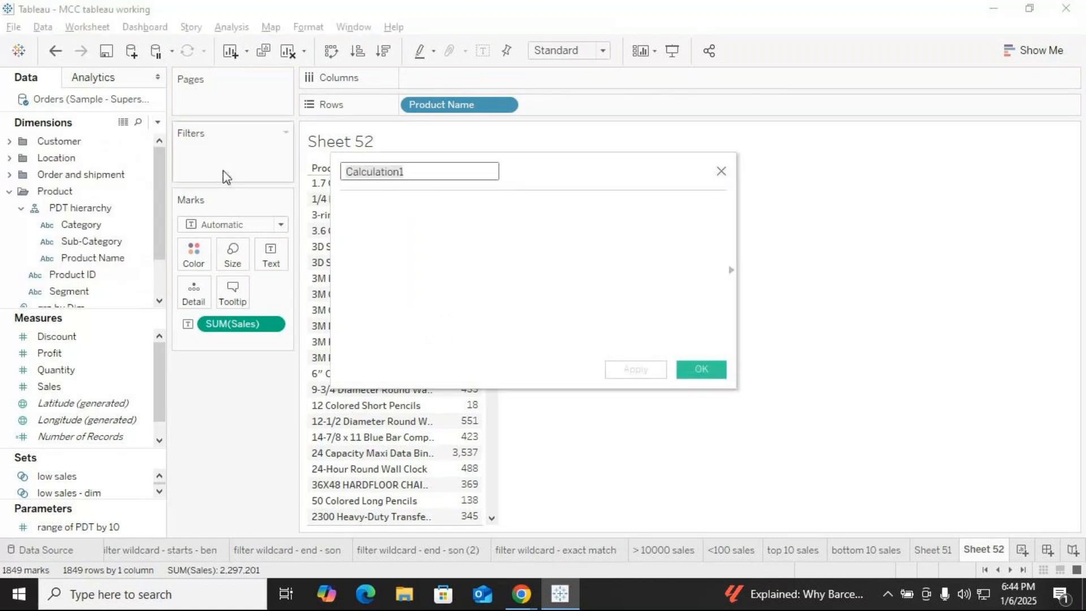
pyautogui.hotkey('ctrl', 'a')
pyautogui.press('BackSpace')
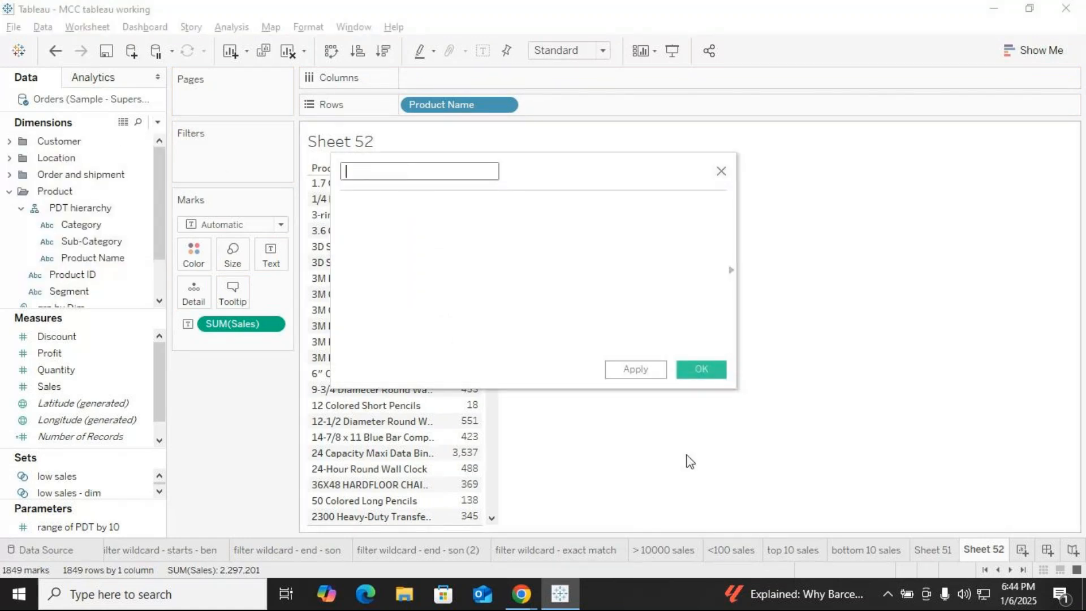
pyautogui.write('Sals')
pyautogui.press('BackSpace')
pyautogui.write('es > 10000')
pyautogui.click(381, 239)
pyautogui.write('s')
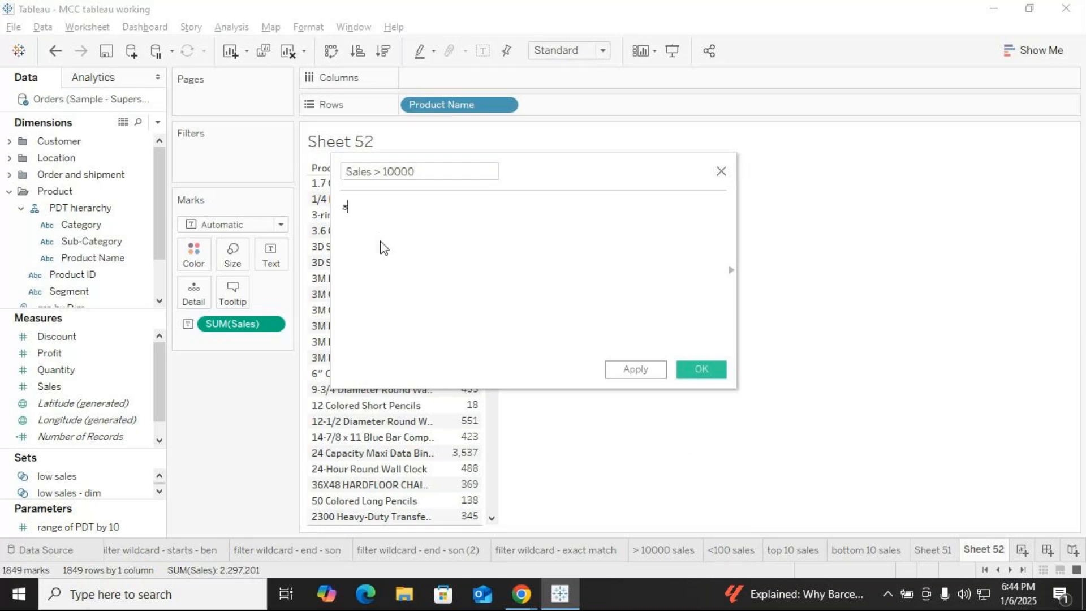
# Define the Sales > 10000 calculated field with the formula [Sales]>=10000 and save it.
pyautogui.write('al')
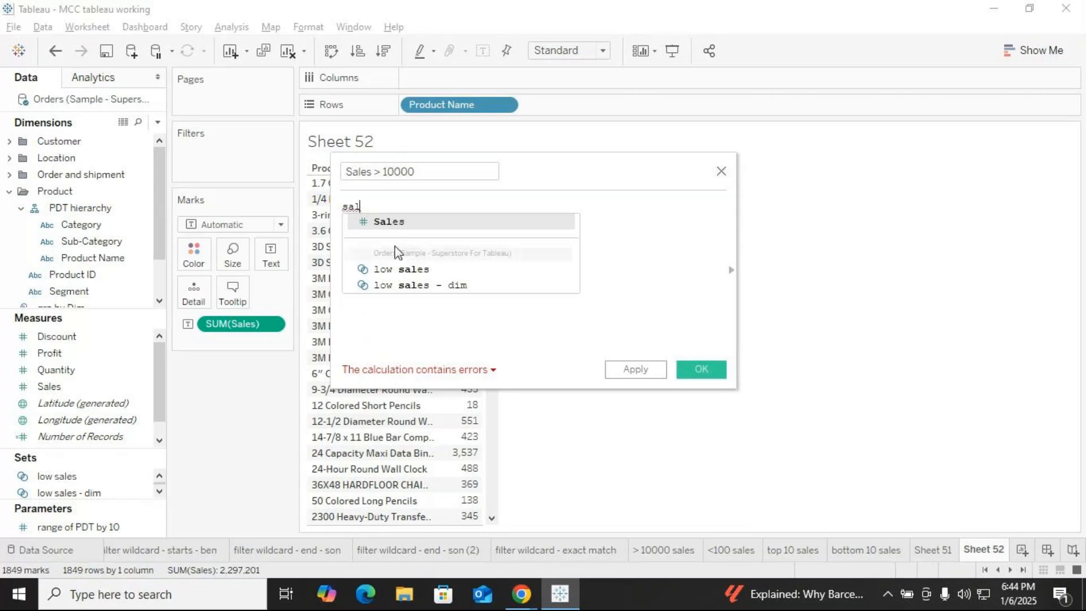
pyautogui.click(49, 387)
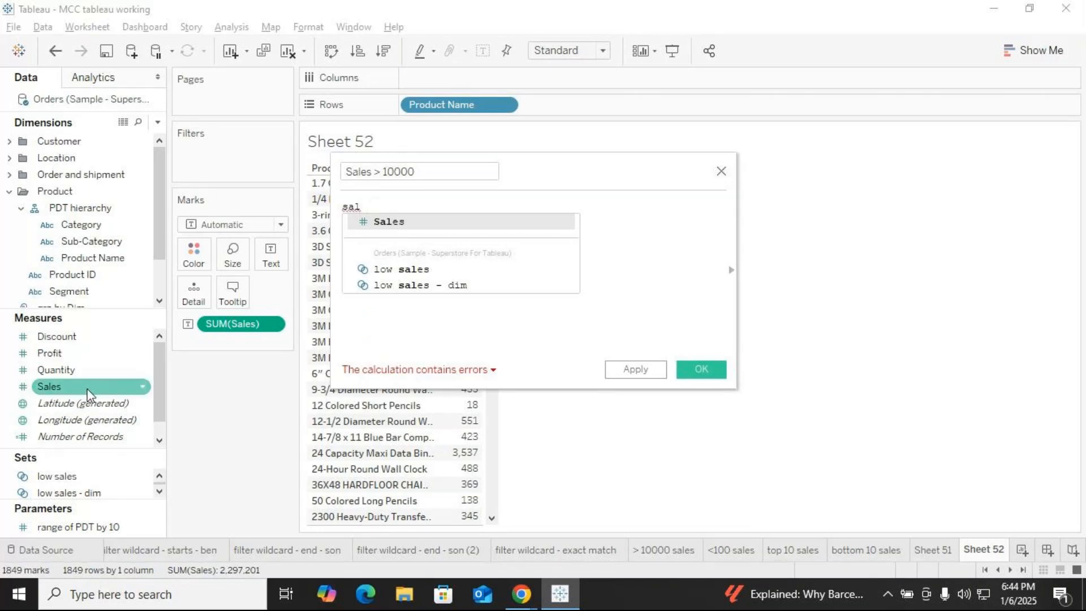
pyautogui.press('Return')
pyautogui.write('>')
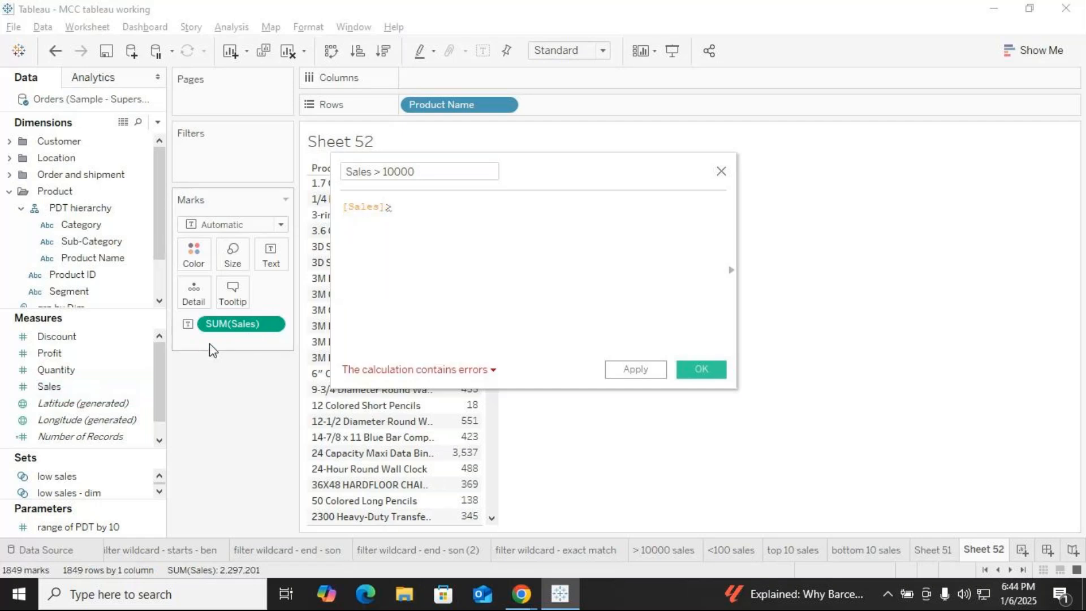
pyautogui.write('=10000')
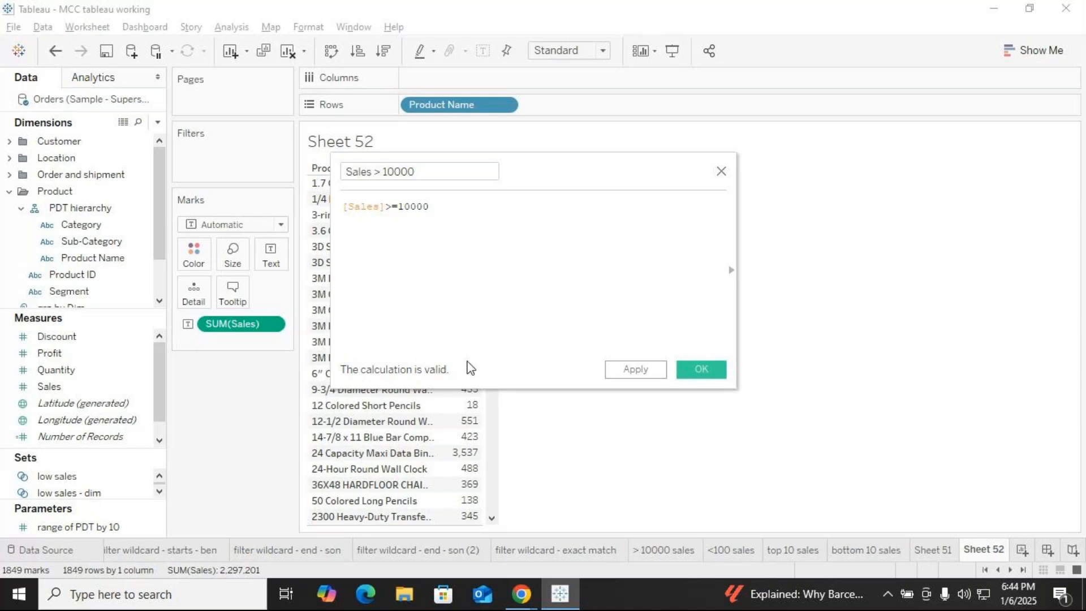
pyautogui.click(649, 378)
pyautogui.click(707, 374)
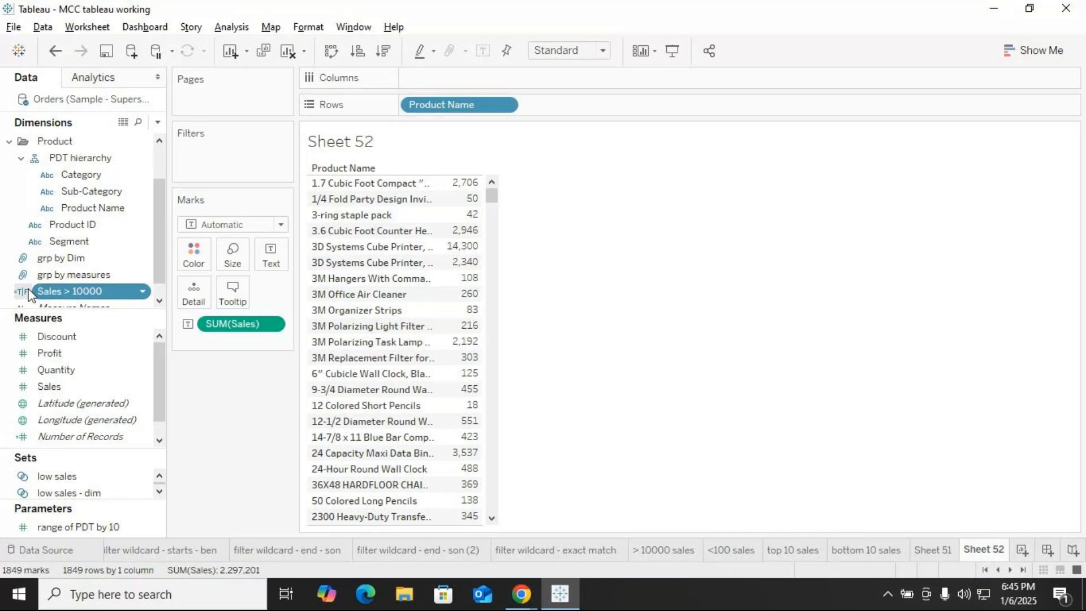
# Color the product sales values by the Sales > 10000 field and look through the product list.
pyautogui.moveTo(80, 288); pyautogui.dragTo(198, 256)
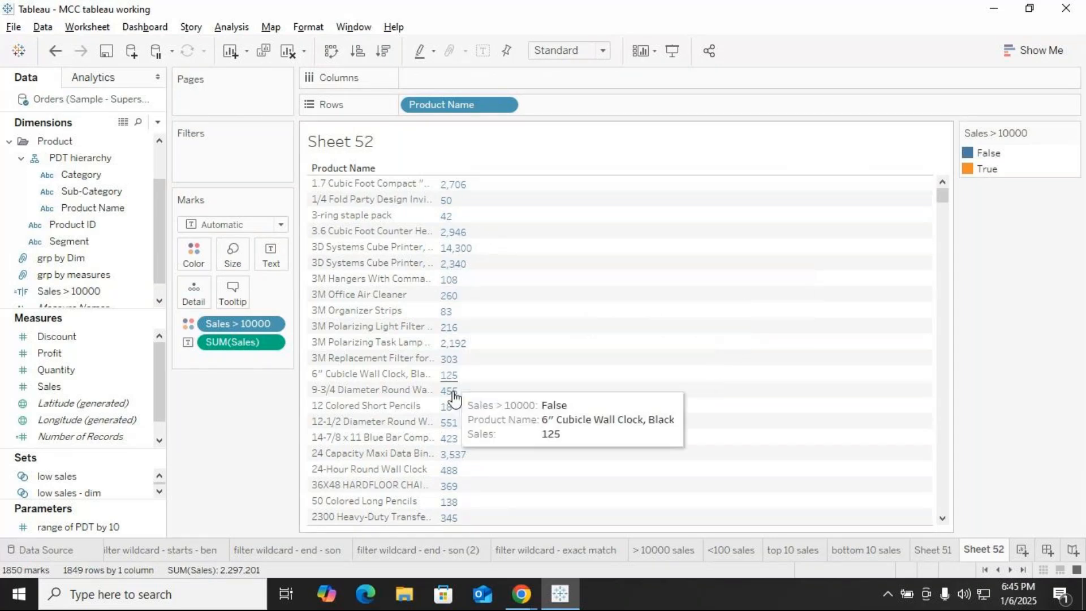
pyautogui.scroll(-10, 453, 396)
pyautogui.scroll(-1, 454, 396)
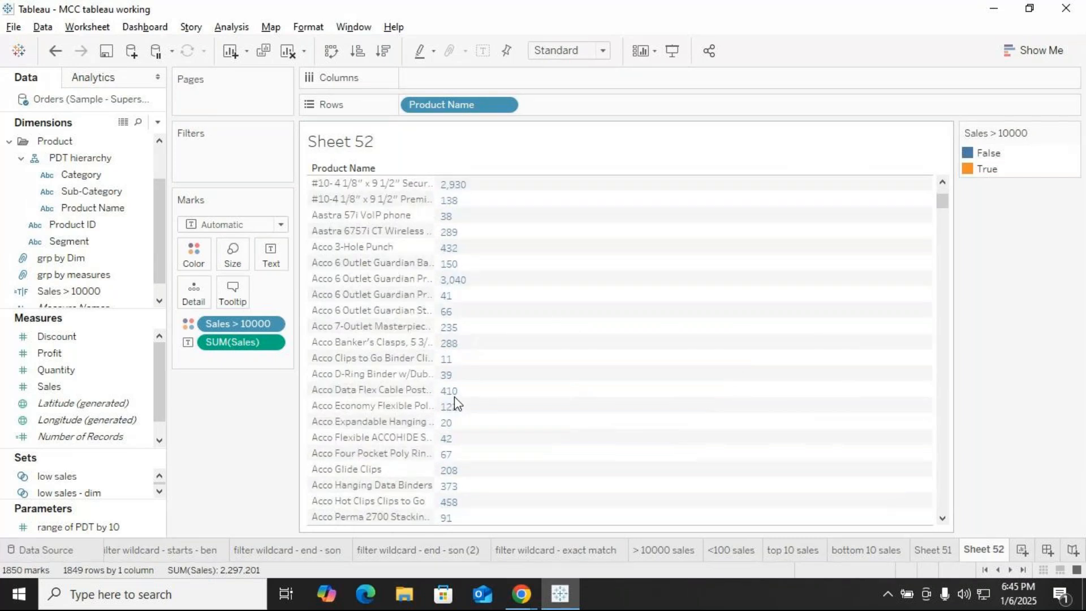
pyautogui.scroll(-15, 453, 396)
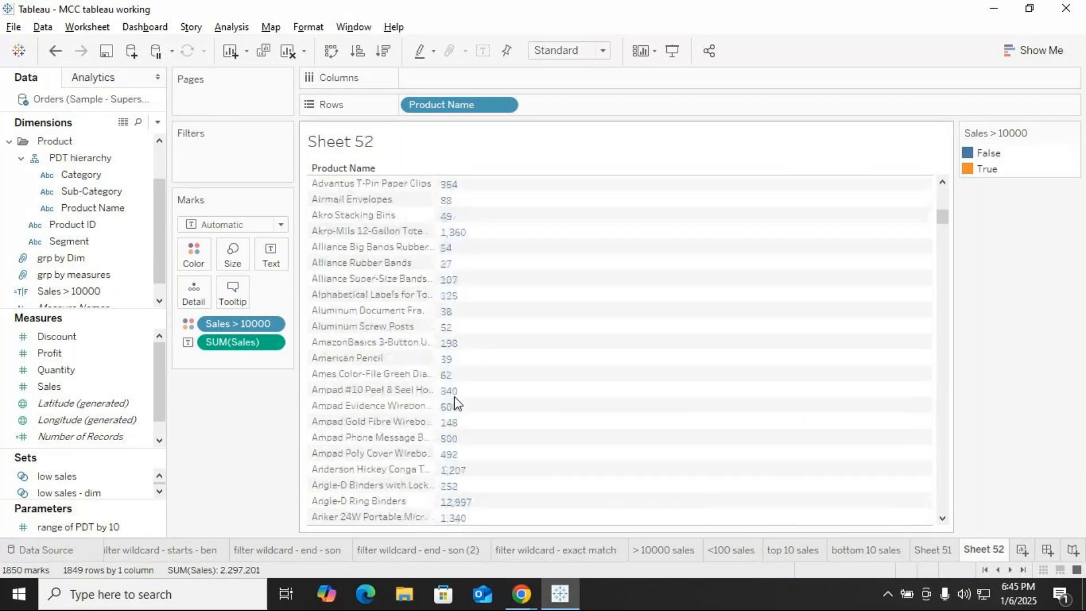
pyautogui.scroll(-4, 454, 396)
pyautogui.click(70, 275)
pyautogui.scroll(-18, 430, 362)
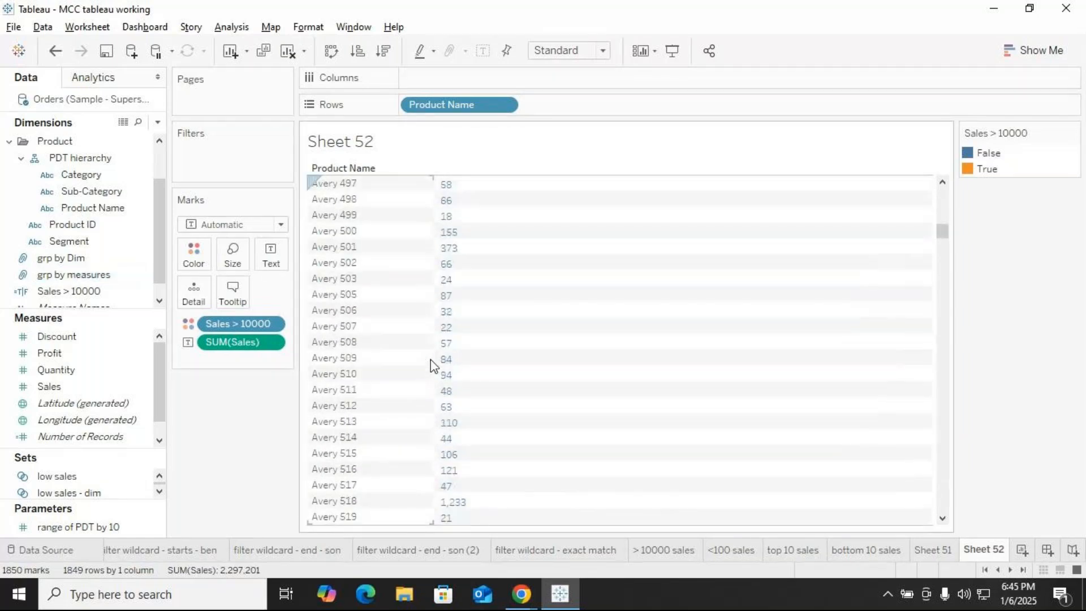
pyautogui.scroll(-4, 430, 359)
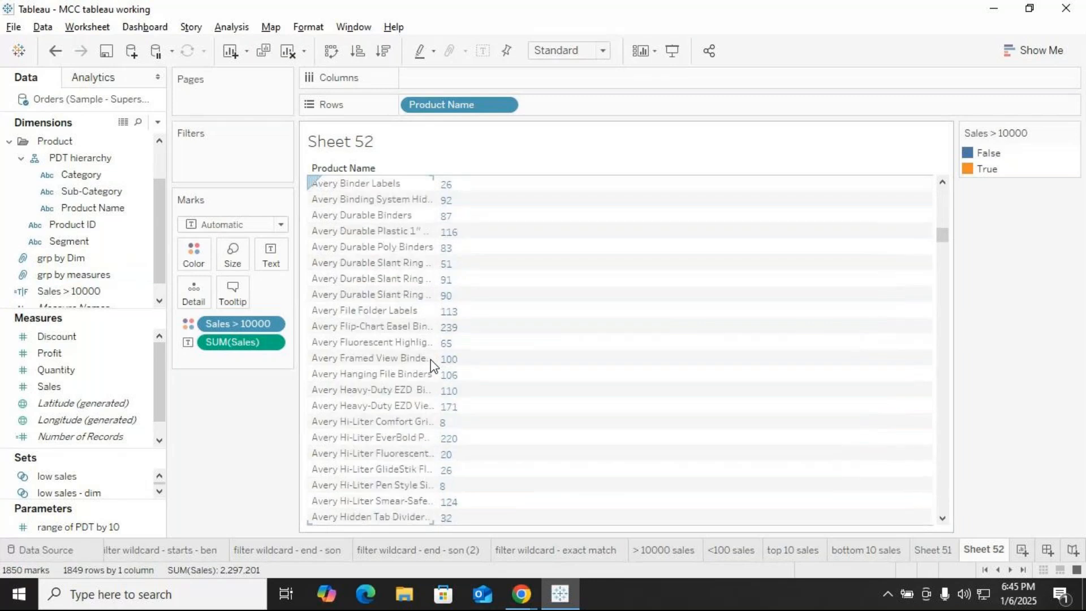
pyautogui.scroll(-1, 430, 358)
pyautogui.scroll(4, 430, 359)
# Filter the product table by the Sales > 10000 field, keeping only the False value.
pyautogui.moveTo(80, 291); pyautogui.dragTo(235, 154)
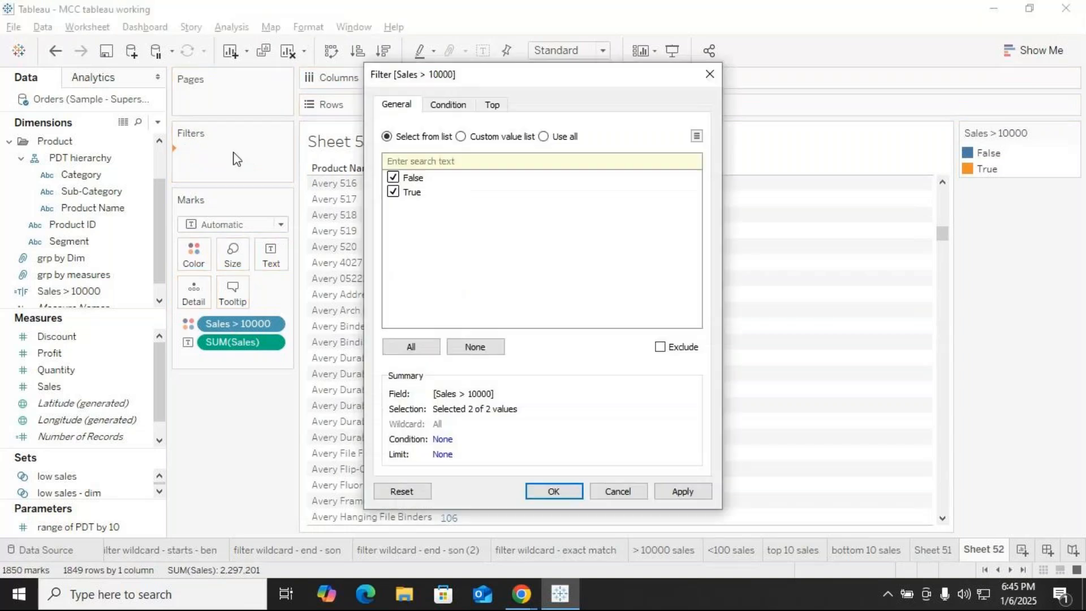
pyautogui.click(394, 192)
pyautogui.click(560, 488)
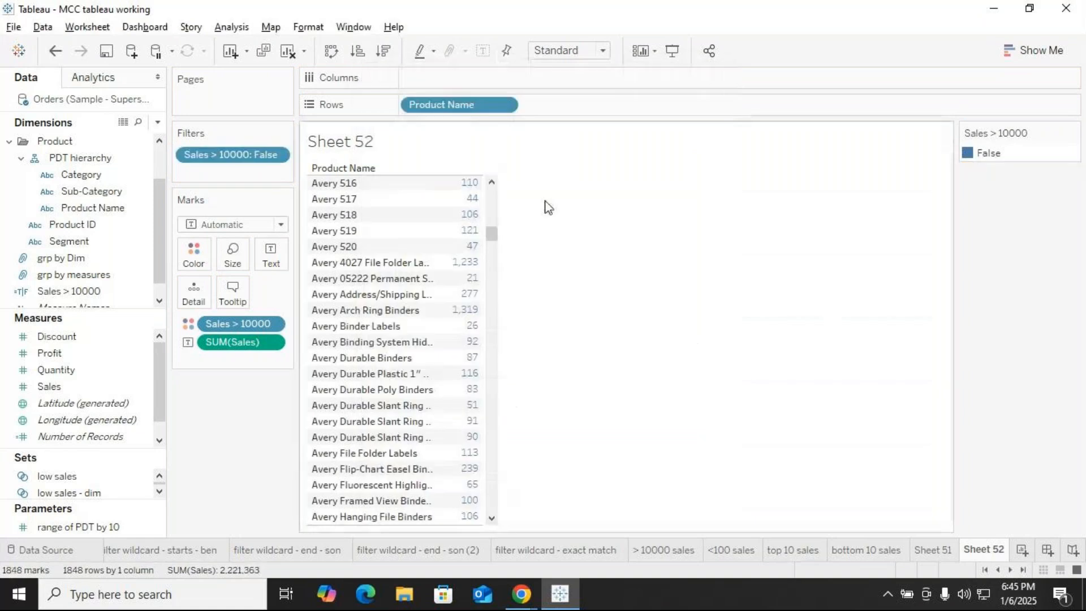
pyautogui.moveTo(497, 263); pyautogui.dragTo(480, 187)
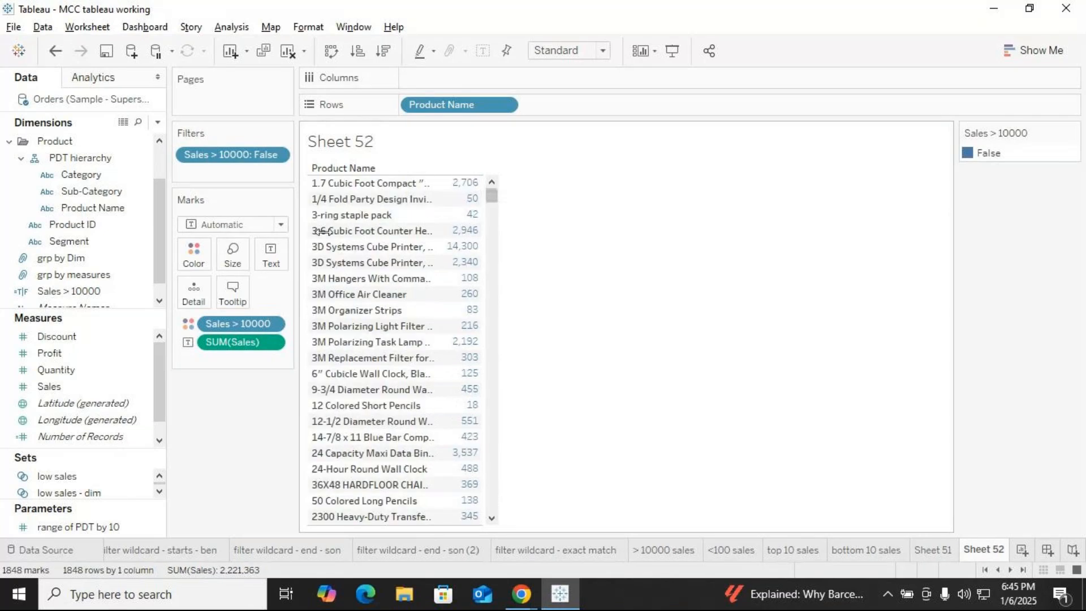
# Change the Sales > 10000 filter to keep only the True value.
pyautogui.click(277, 155)
pyautogui.click(228, 173)
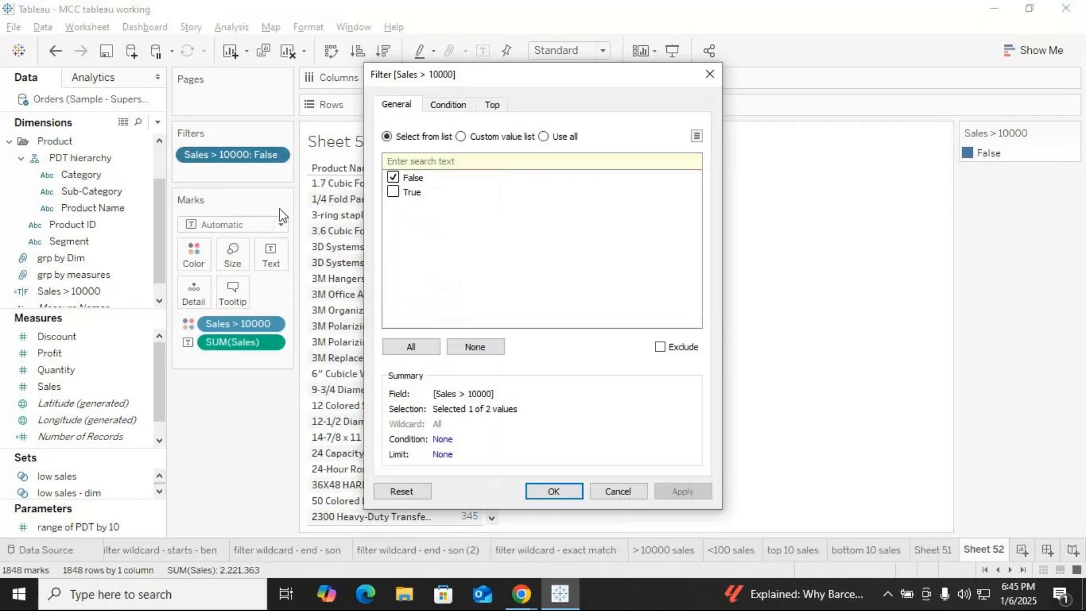
pyautogui.click(405, 194)
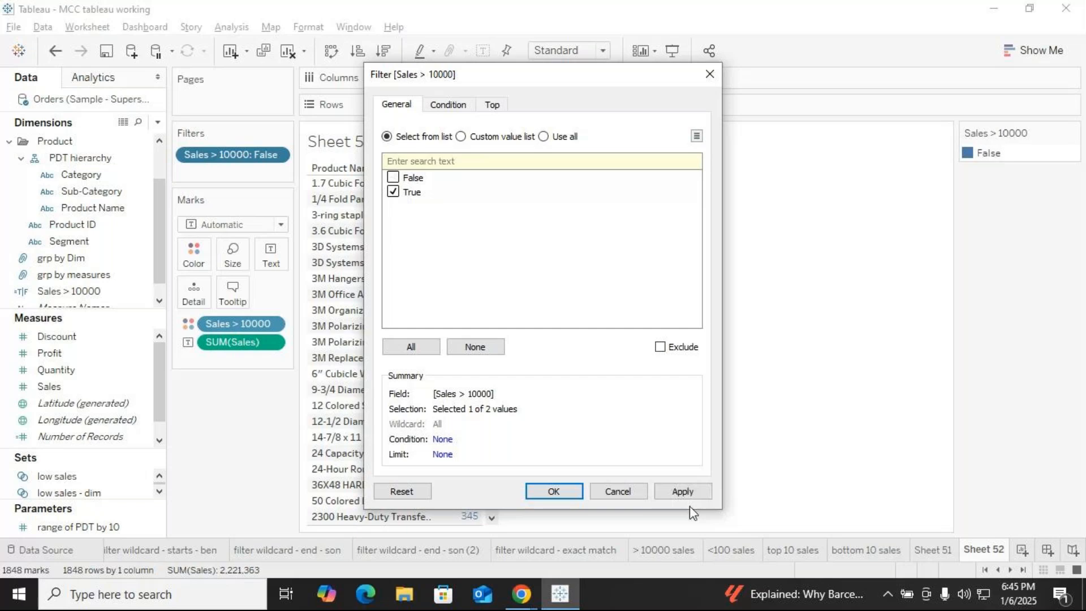
pyautogui.click(682, 492)
pyautogui.click(606, 492)
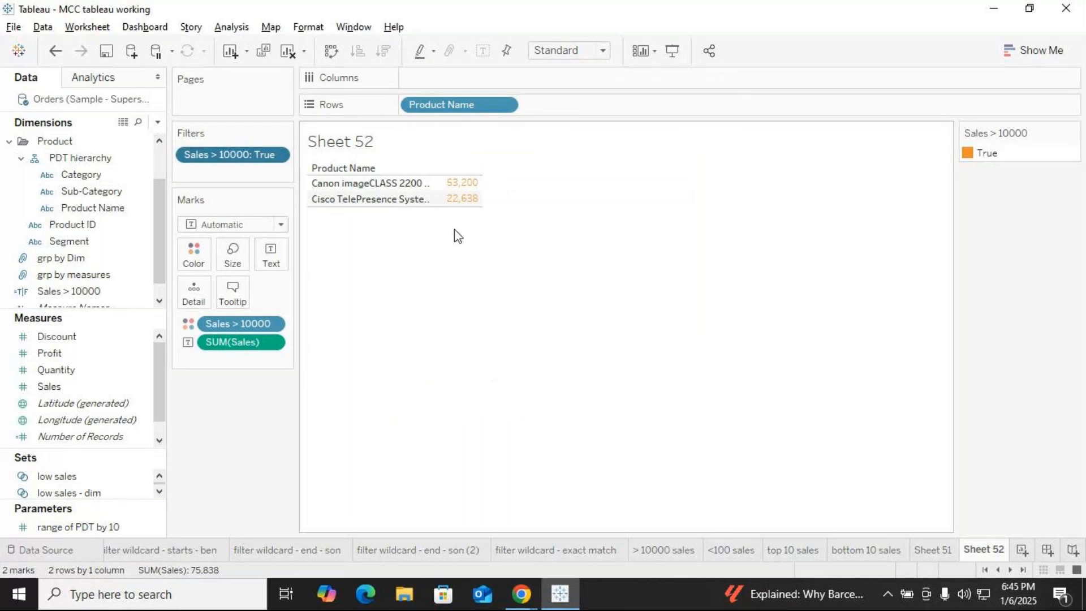
# Replace Product Name with Customer Name from the Customer folder as the row field.
pyautogui.moveTo(442, 110); pyautogui.dragTo(232, 419)
pyautogui.moveTo(93, 177)
pyautogui.mouseDown()
pyautogui.moveTo(113, 198)
pyautogui.moveTo(97, 177)
pyautogui.mouseUp()
pyautogui.scroll(1, 99, 185)
pyautogui.click(59, 141)
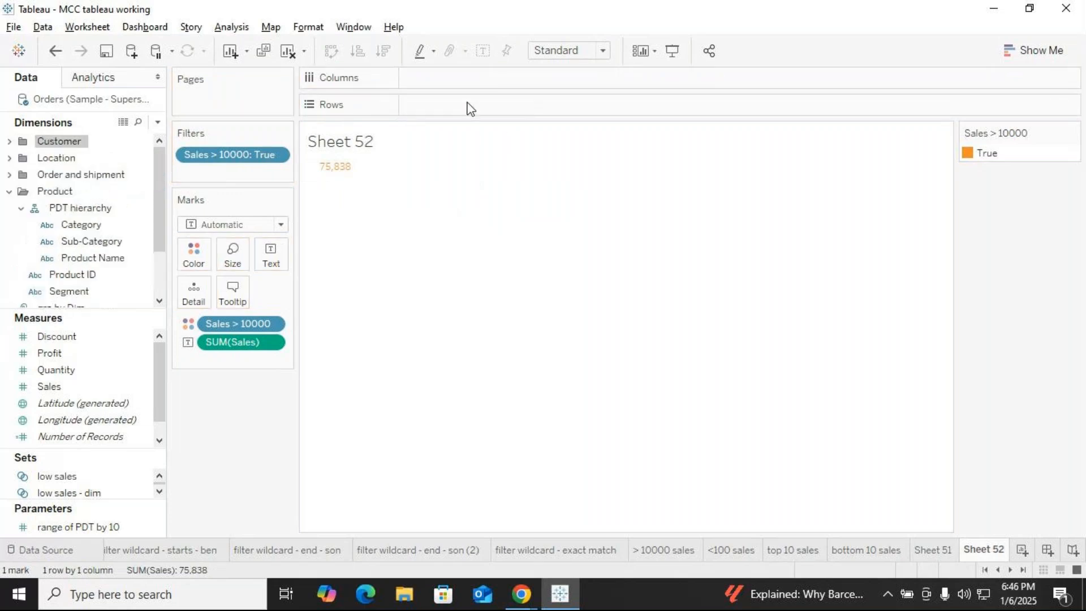
pyautogui.click(9, 141)
pyautogui.moveTo(90, 174); pyautogui.dragTo(459, 105)
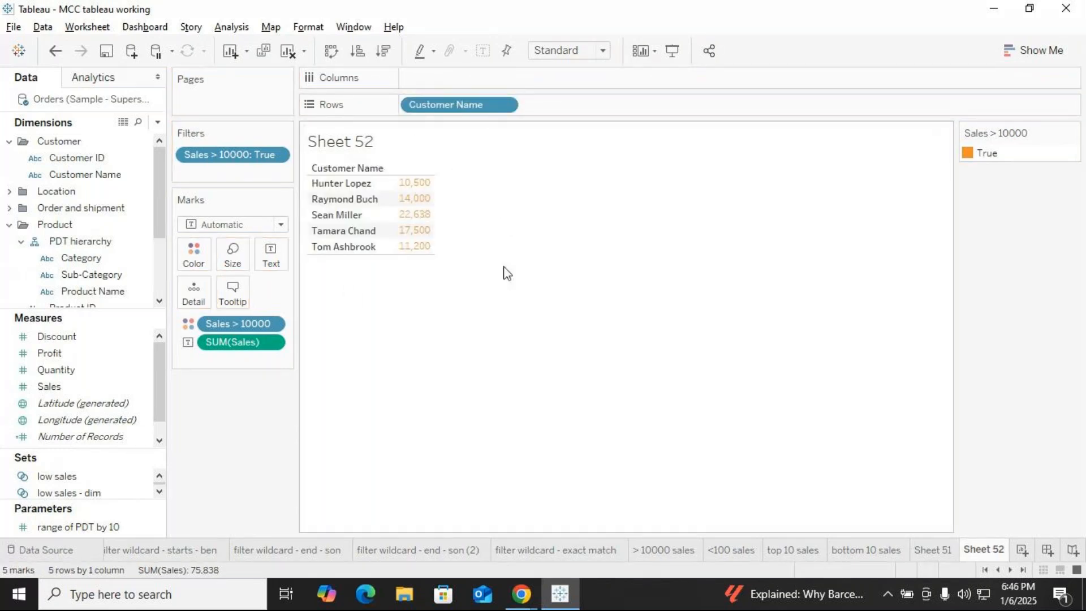
# Include both False and True in the Sales > 10000 filter and look through the customer list.
pyautogui.click(276, 154)
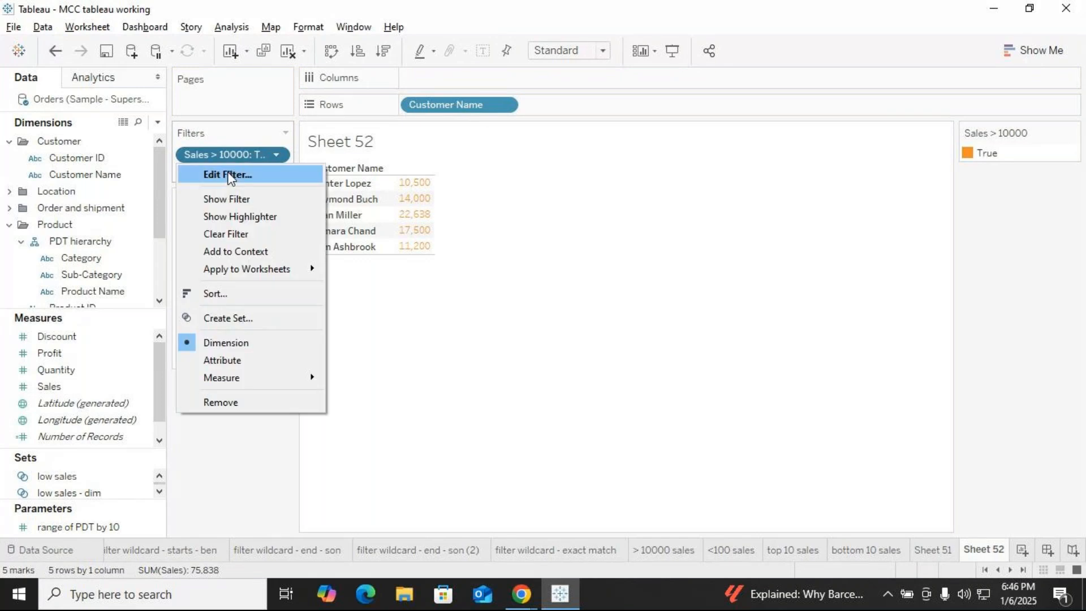
pyautogui.click(229, 175)
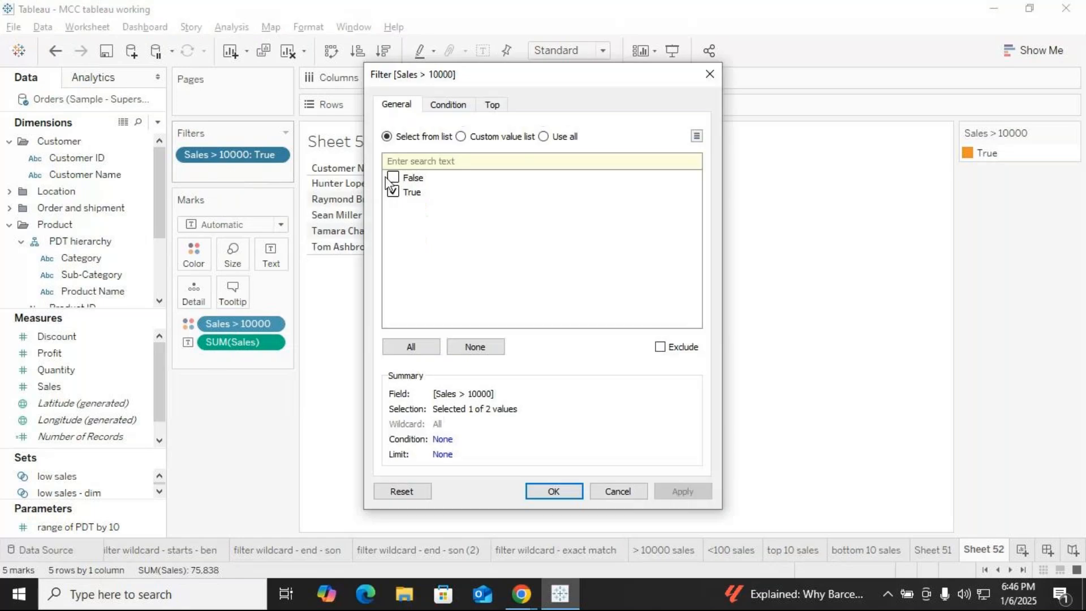
pyautogui.click(393, 177)
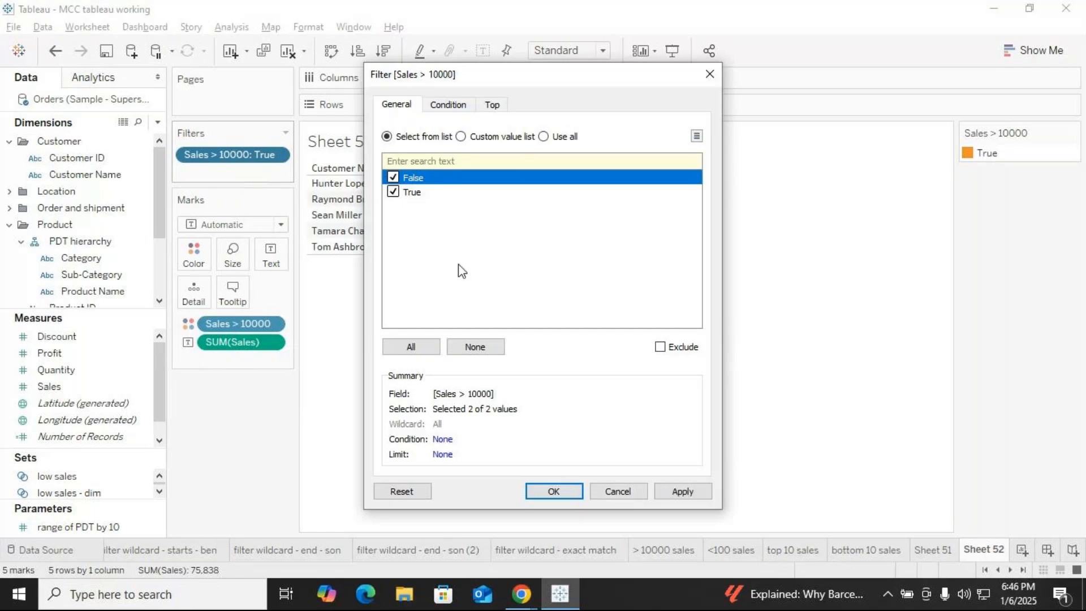
pyautogui.click(561, 493)
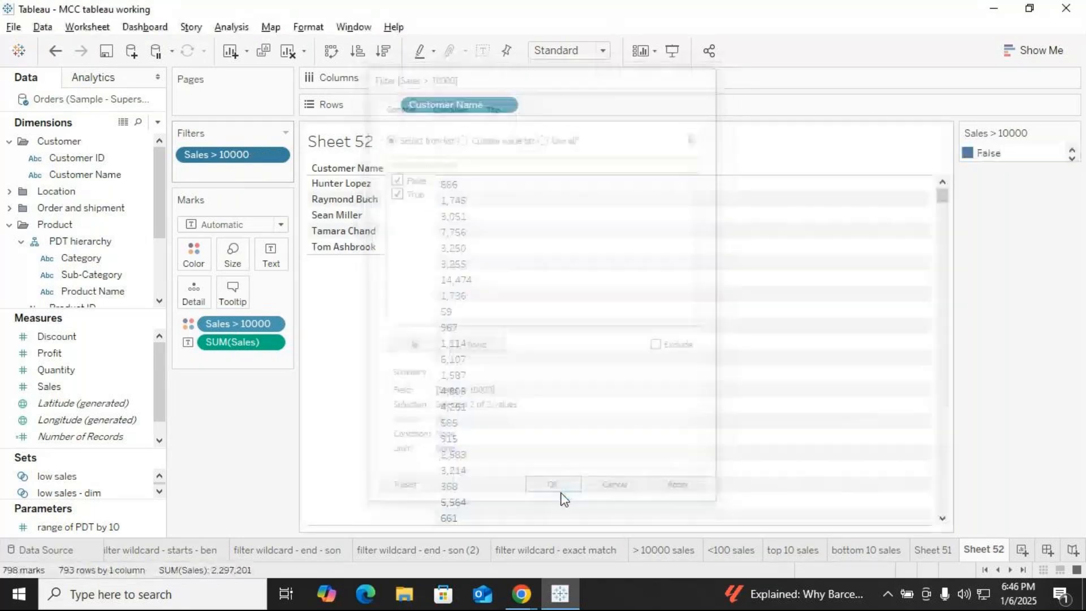
pyautogui.scroll(-15, 504, 310)
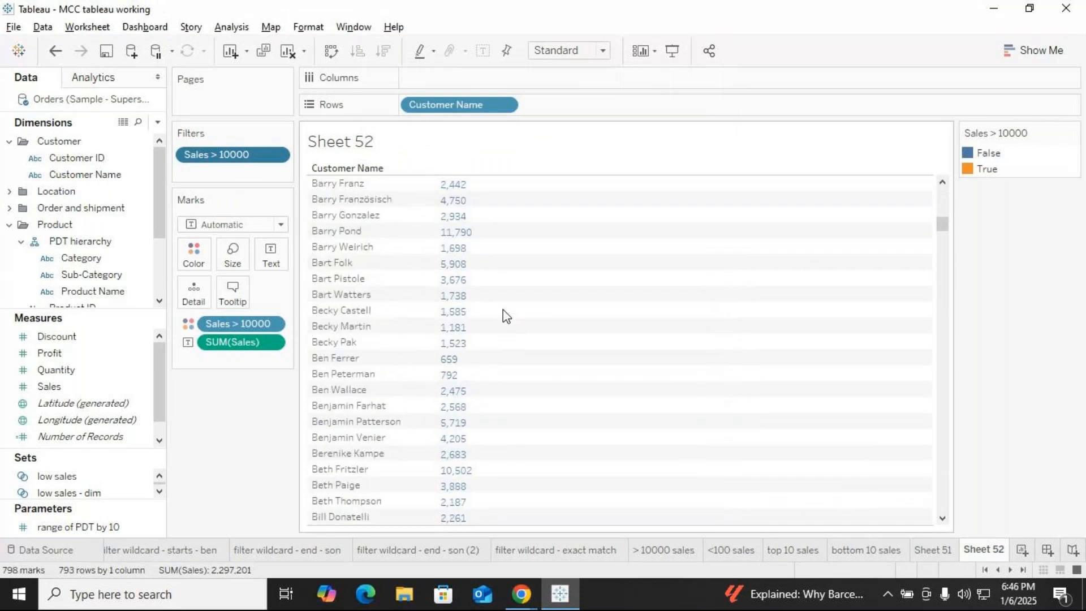
pyautogui.scroll(-5, 504, 310)
pyautogui.scroll(-15, 503, 310)
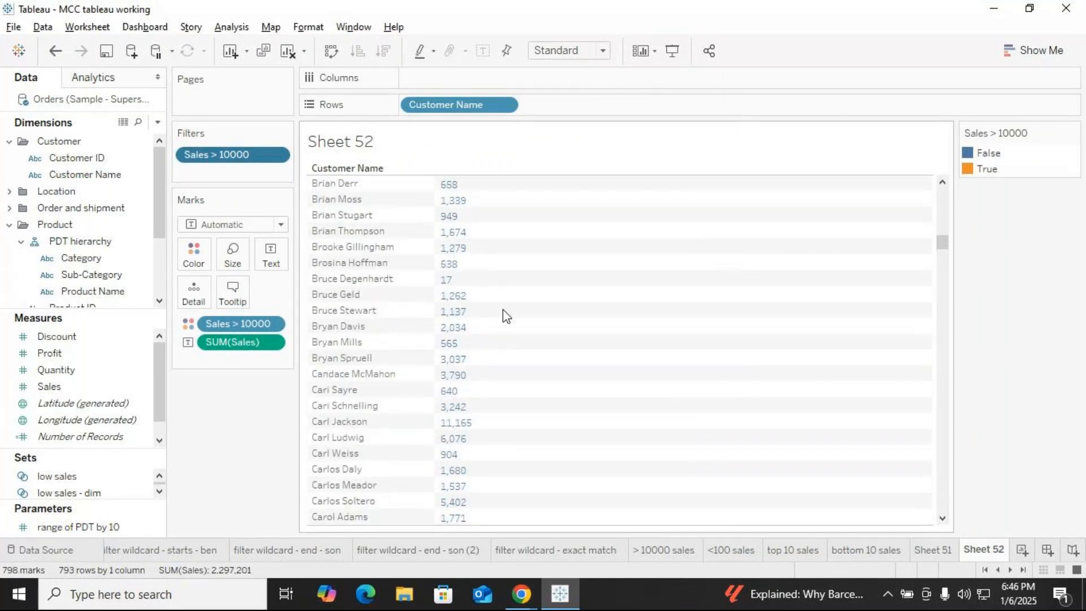
pyautogui.scroll(10, 503, 310)
# Replace Customer Name with Sub-Category in the rows, and briefly expand it to Product Name before collapsing it.
pyautogui.moveTo(452, 105); pyautogui.dragTo(243, 399)
pyautogui.moveTo(449, 111); pyautogui.dragTo(448, 109)
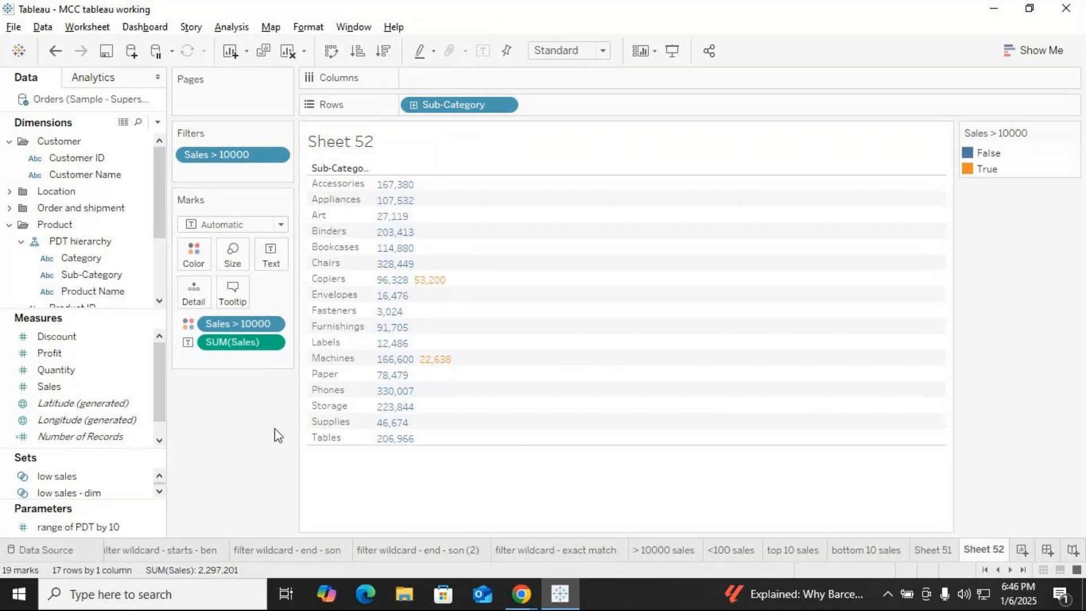
pyautogui.click(415, 105)
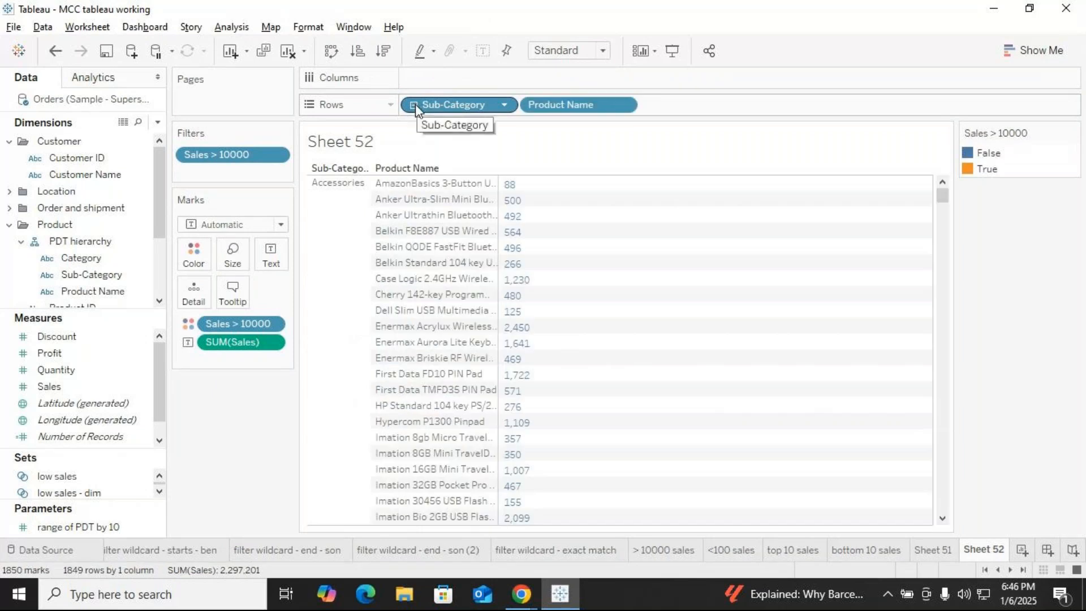
pyautogui.click(414, 106)
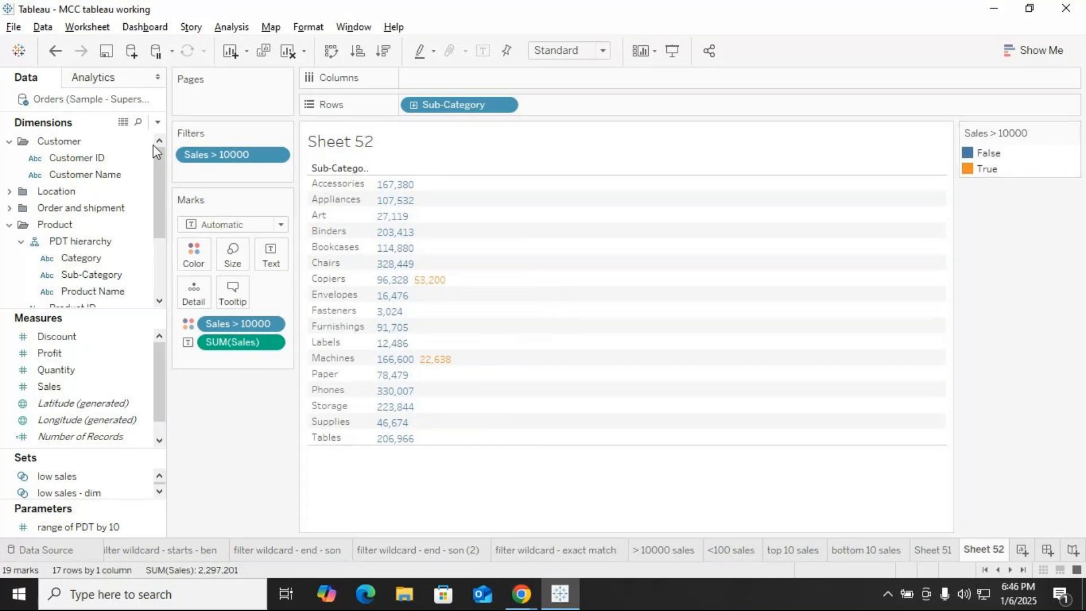
# Clear Sheet 52 and review the formula of the Sales > 10000 calculated field, closing it without changes.
pyautogui.click(287, 50)
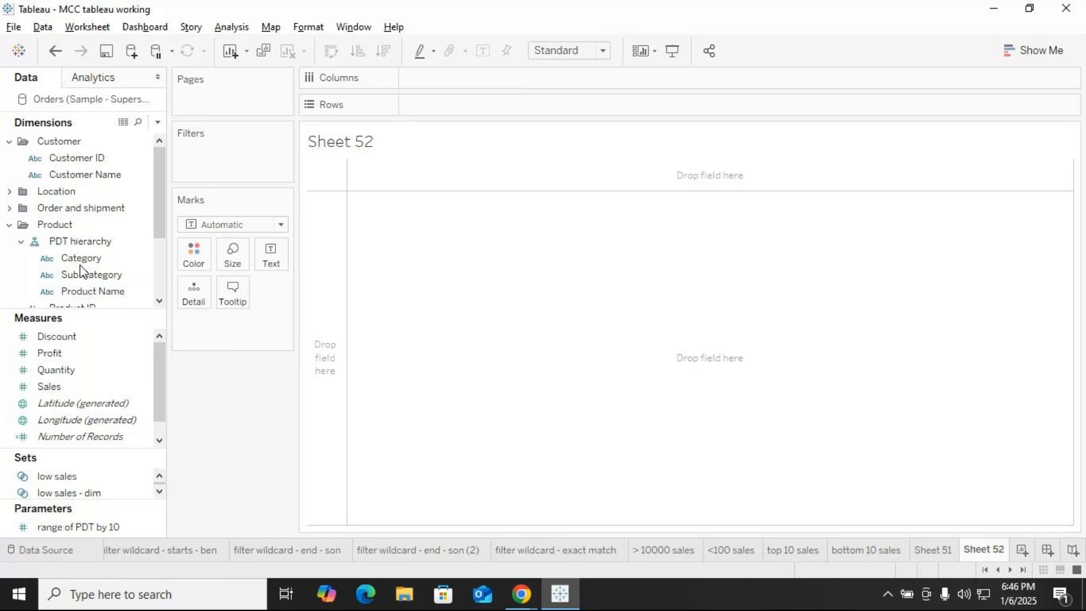
pyautogui.scroll(-3, 100, 281)
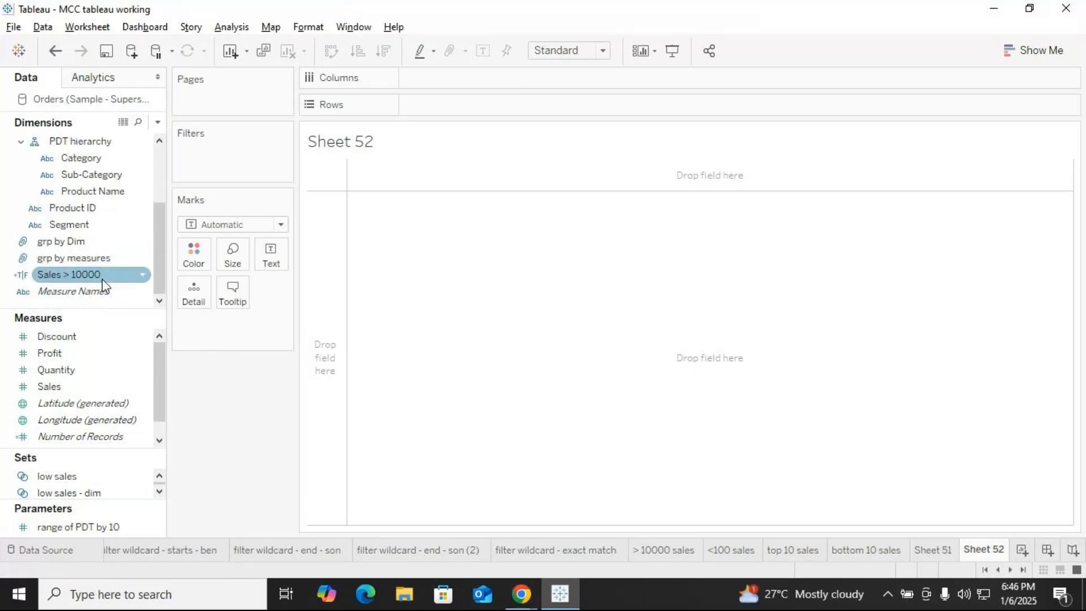
pyautogui.rightClick(146, 274)
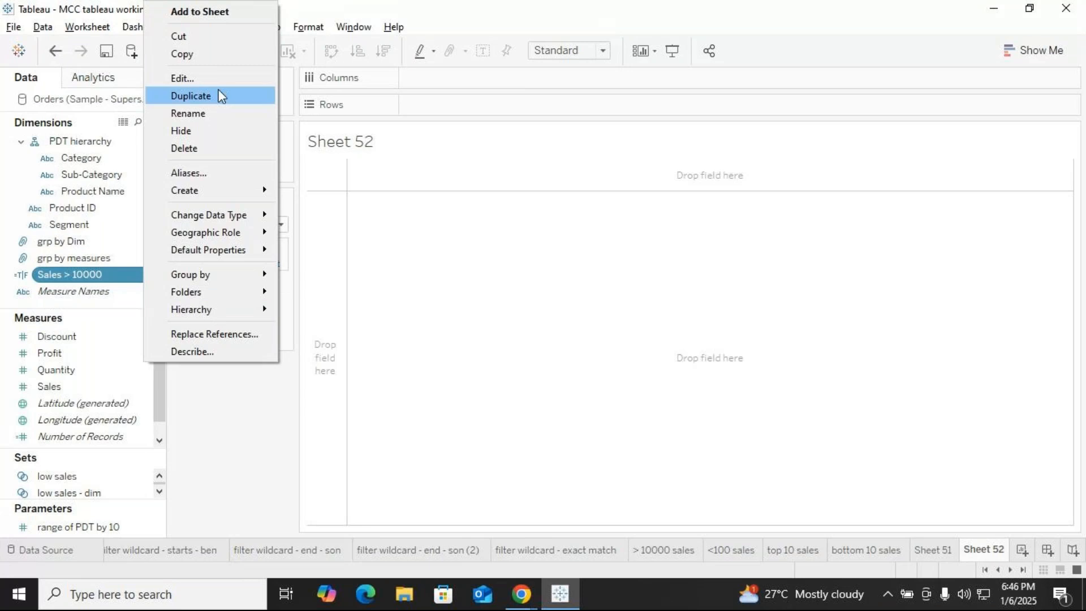
pyautogui.click(192, 79)
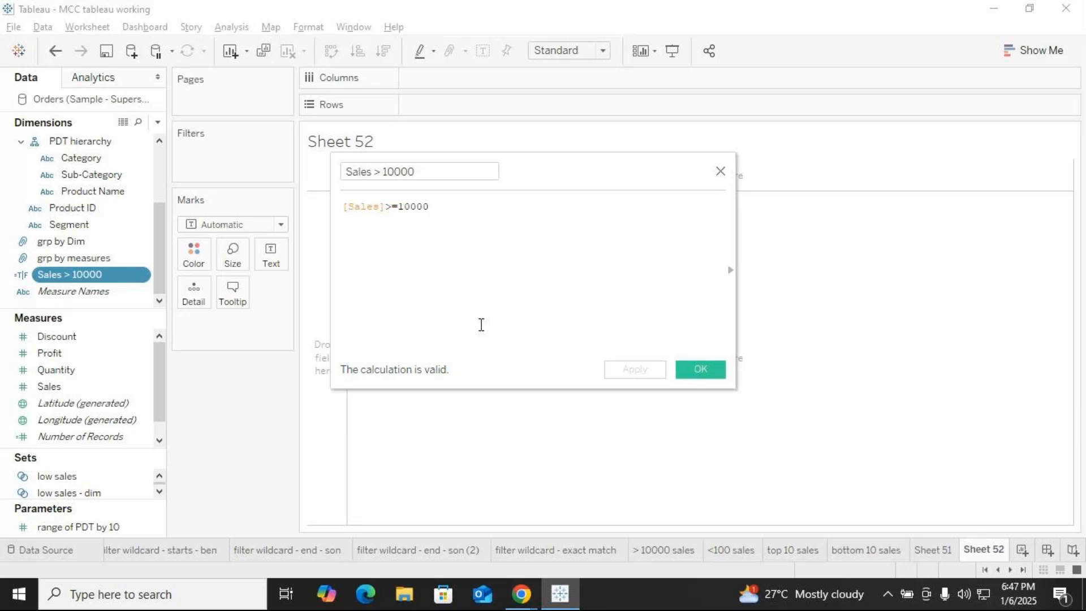
pyautogui.click(701, 370)
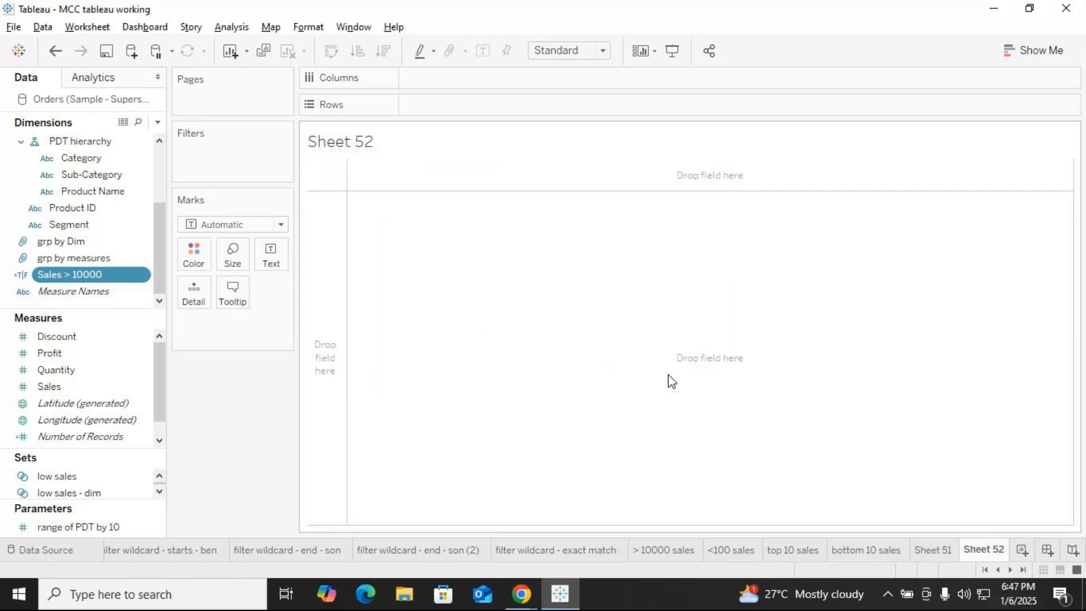
# Build a table on the empty sheet with Category as rows and Sales as the values.
pyautogui.scroll(1, 89, 223)
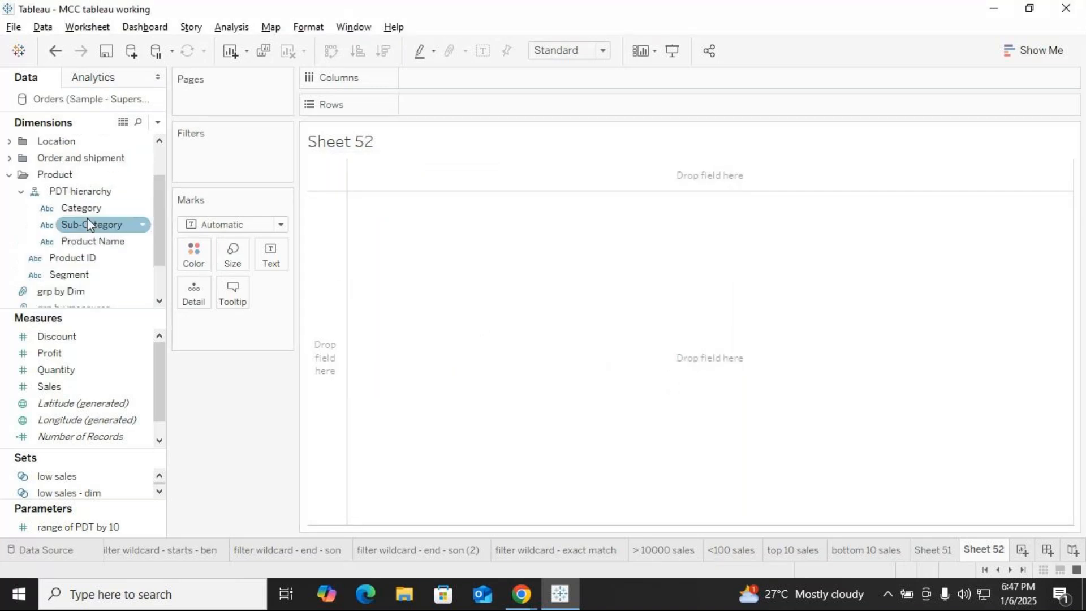
pyautogui.scroll(1, 88, 224)
pyautogui.moveTo(86, 252); pyautogui.dragTo(431, 107)
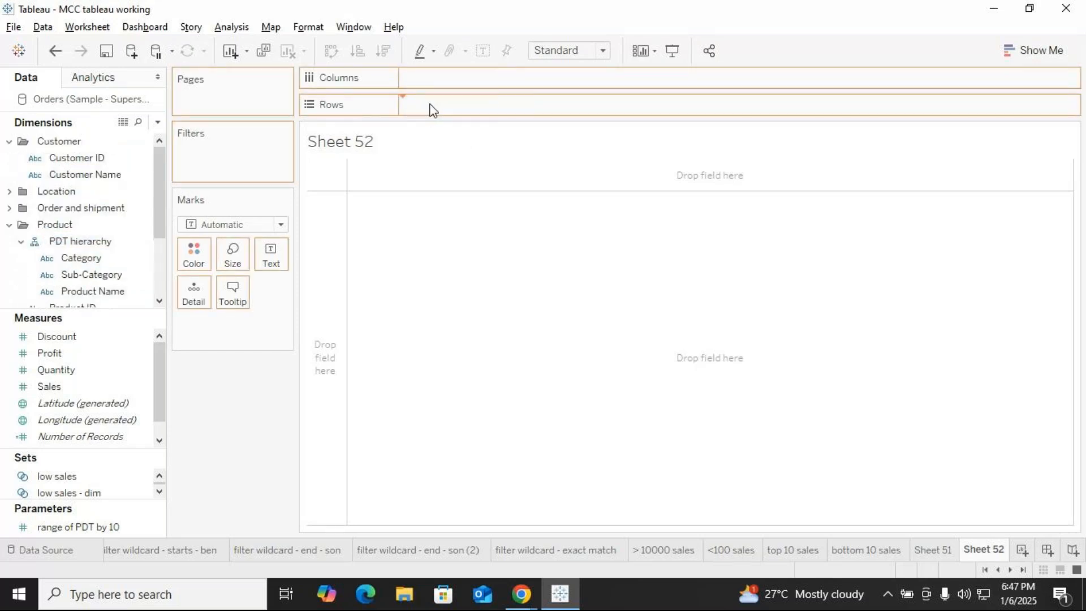
pyautogui.moveTo(85, 386); pyautogui.dragTo(418, 202)
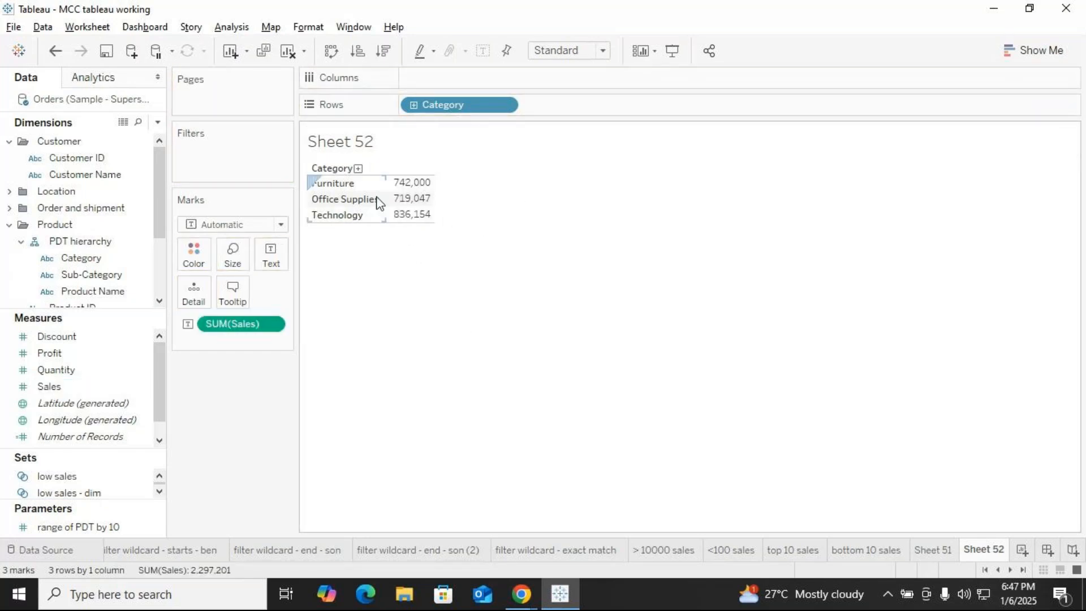
# Expand the rows from Category to Sub-Category and Product Name, and color the sales values by Sales > 10000.
pyautogui.click(414, 106)
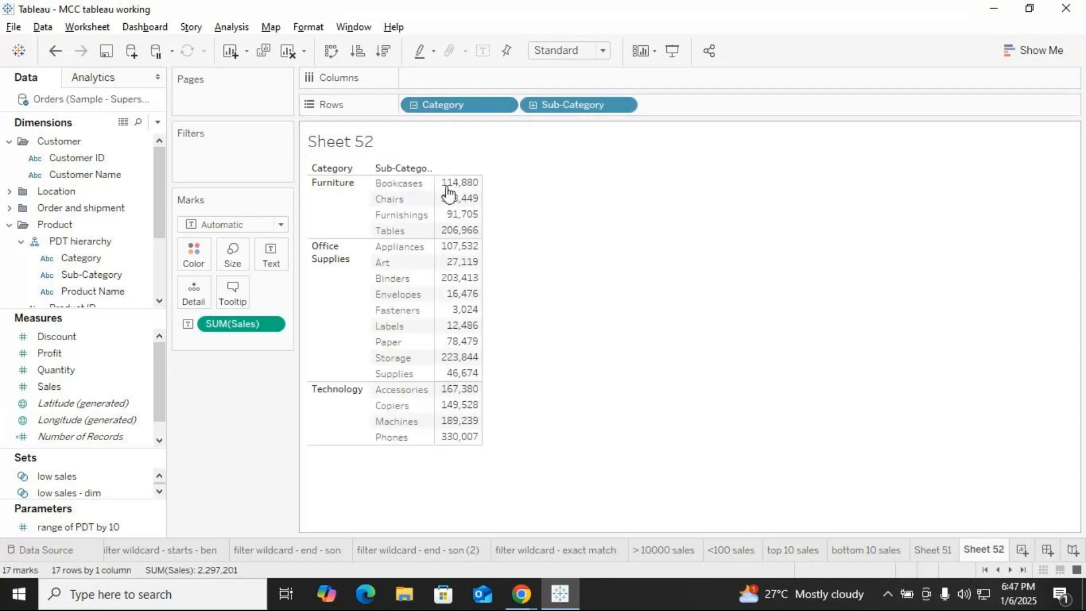
pyautogui.click(532, 106)
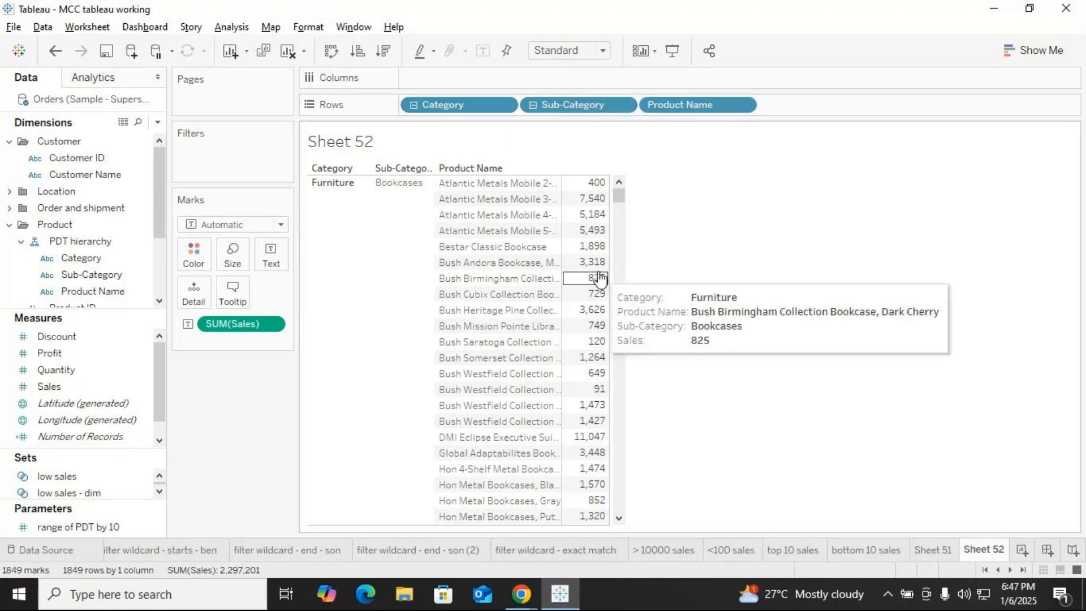
pyautogui.scroll(-3, 79, 252)
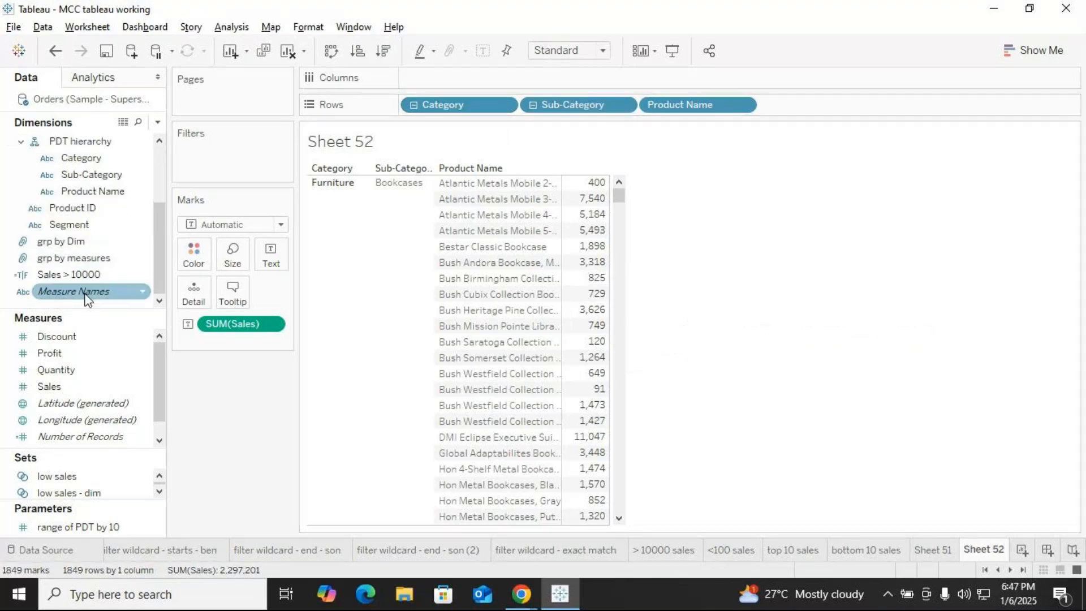
pyautogui.click(65, 277)
pyautogui.moveTo(66, 280); pyautogui.dragTo(198, 253)
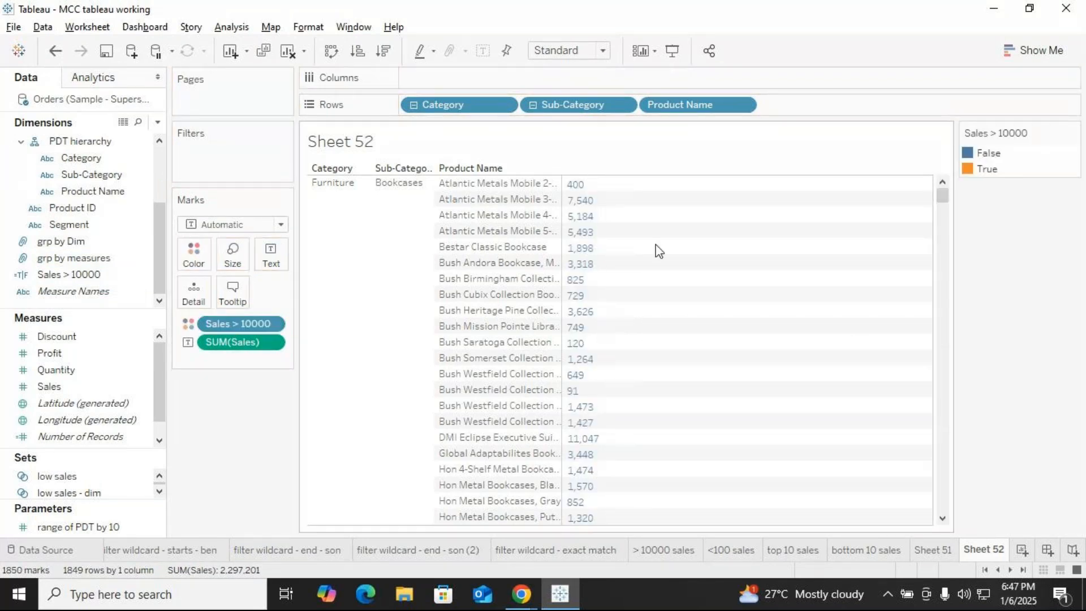
# Look through the colored product sales and add a Sales > 10000 filter that keeps only True.
pyautogui.scroll(-4, 603, 242)
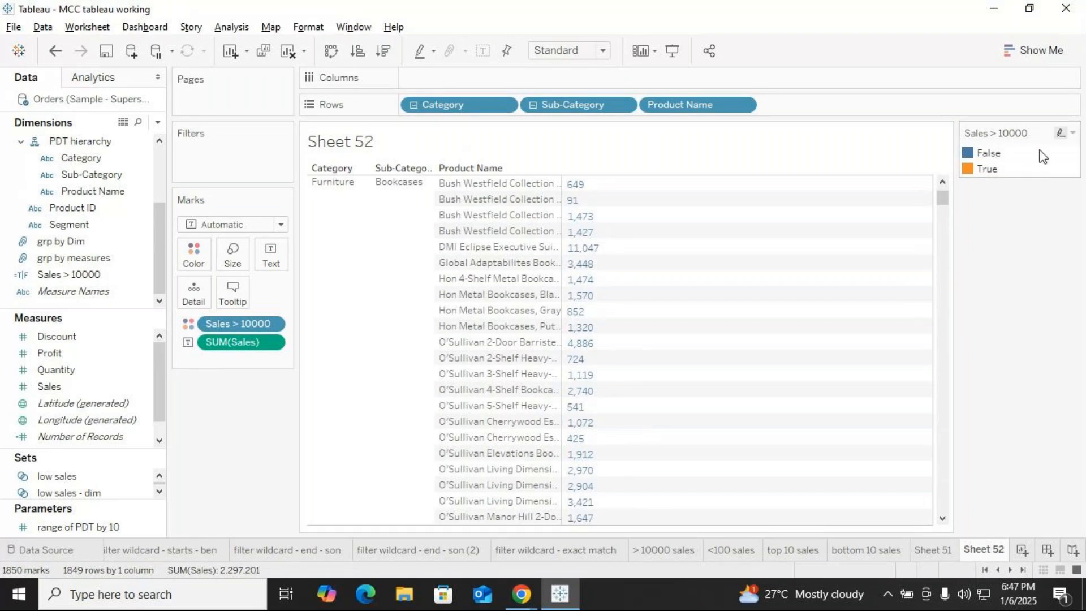
pyautogui.scroll(-8, 577, 435)
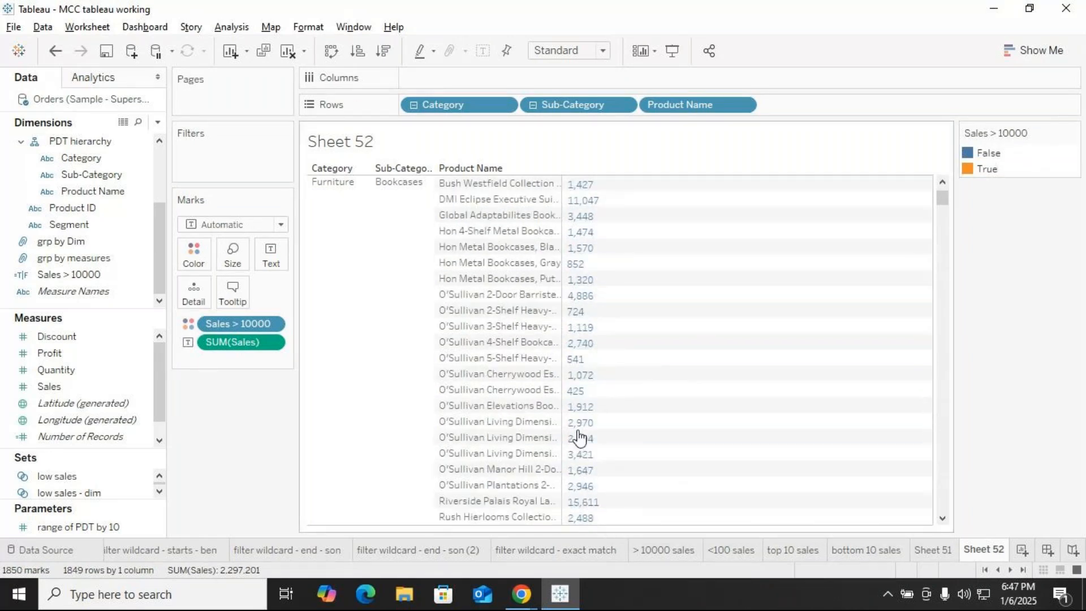
pyautogui.scroll(-10, 578, 429)
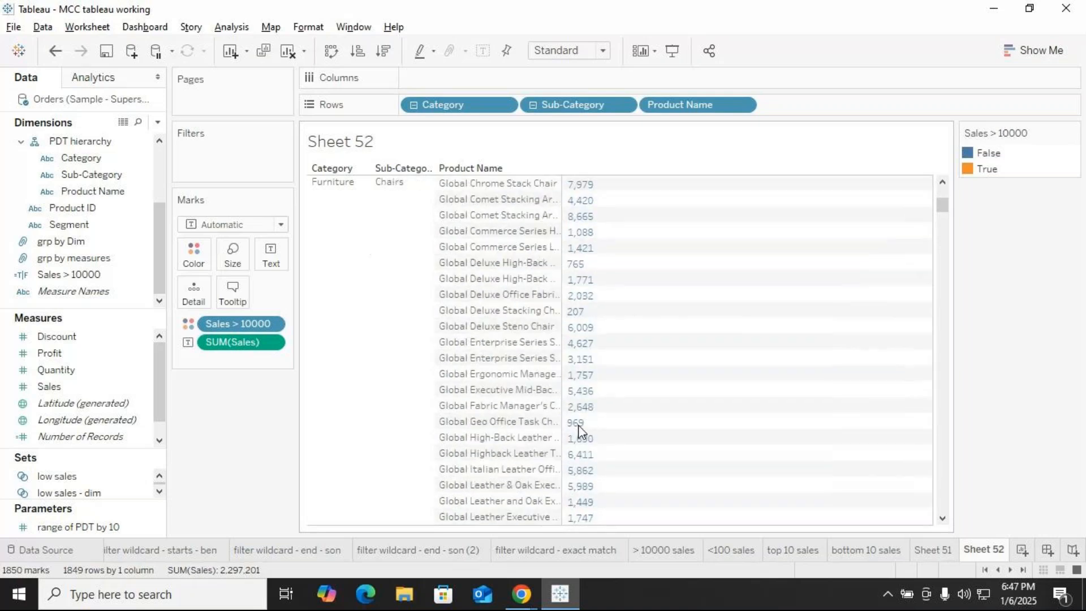
pyautogui.scroll(-12, 578, 425)
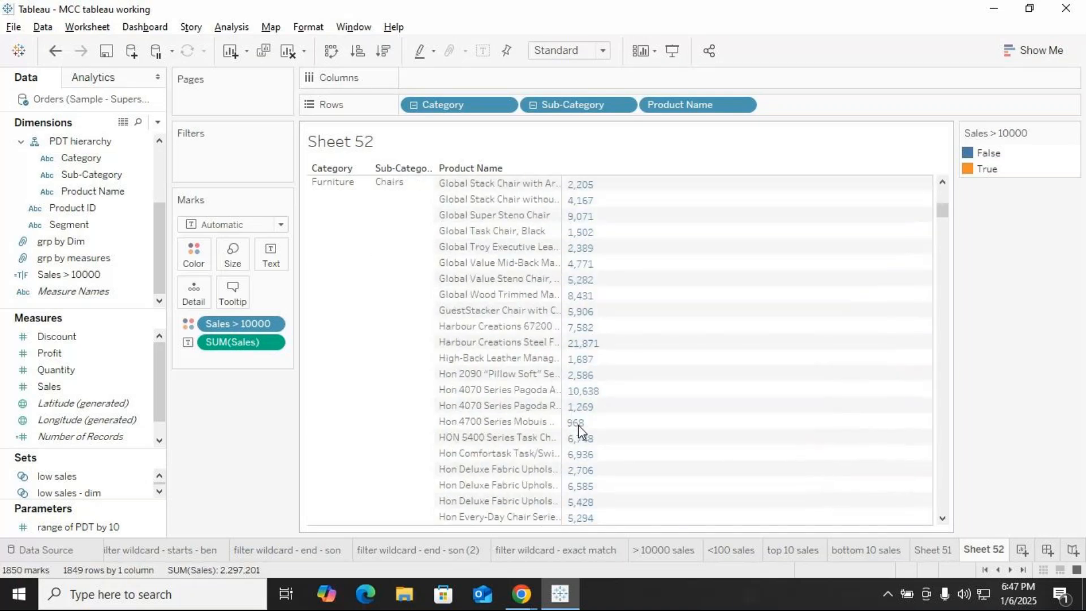
pyautogui.moveTo(59, 274); pyautogui.dragTo(213, 148)
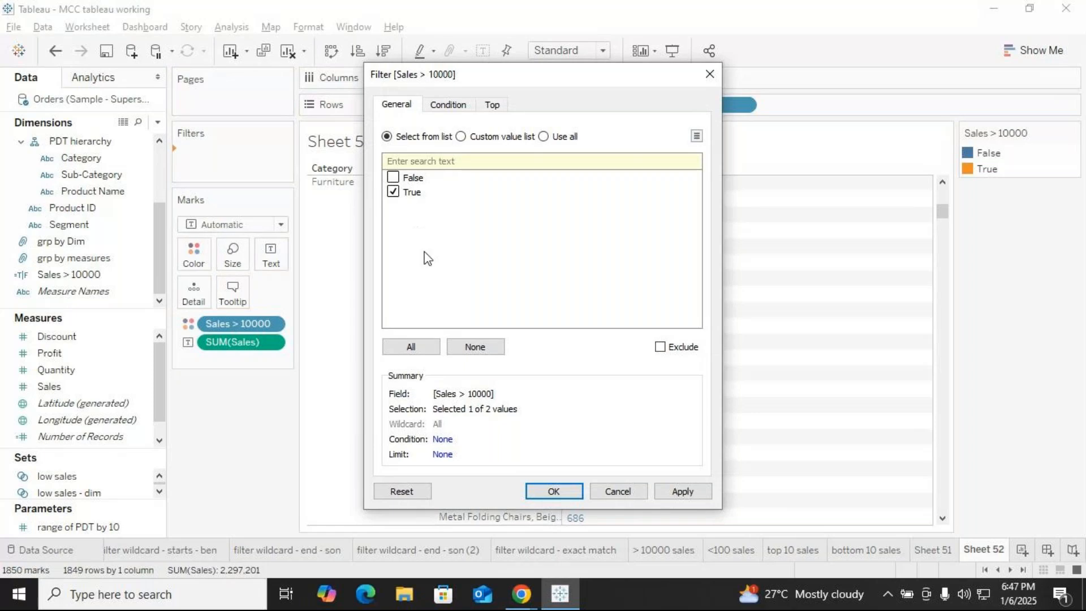
pyautogui.click(681, 492)
# Switch the Sales > 10000 filter to keep only False.
pyautogui.moveTo(567, 86); pyautogui.dragTo(399, 121)
pyautogui.click(203, 213)
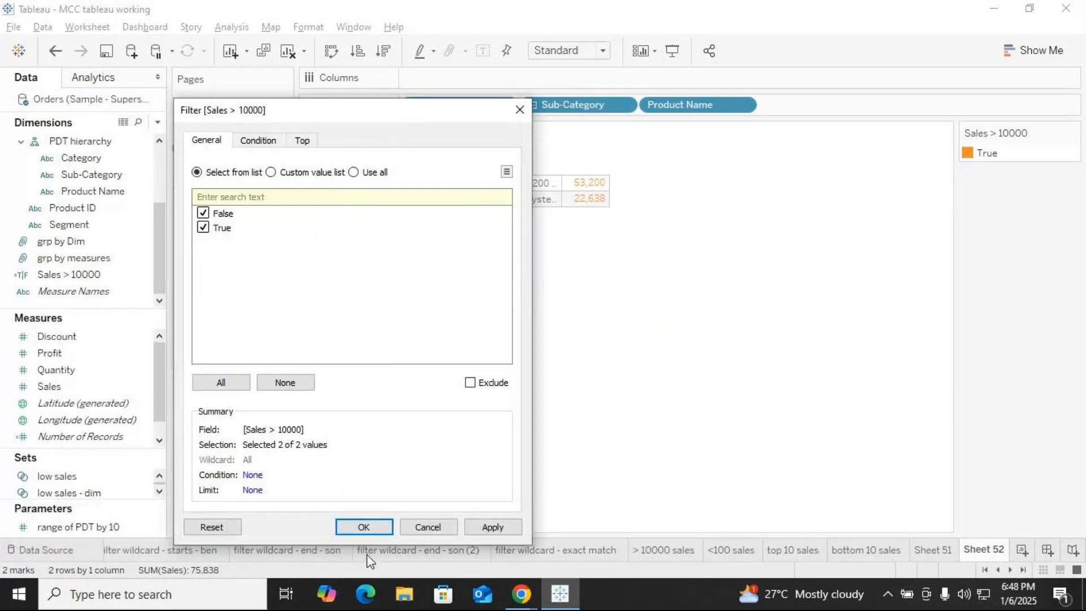
pyautogui.click(203, 227)
pyautogui.click(360, 526)
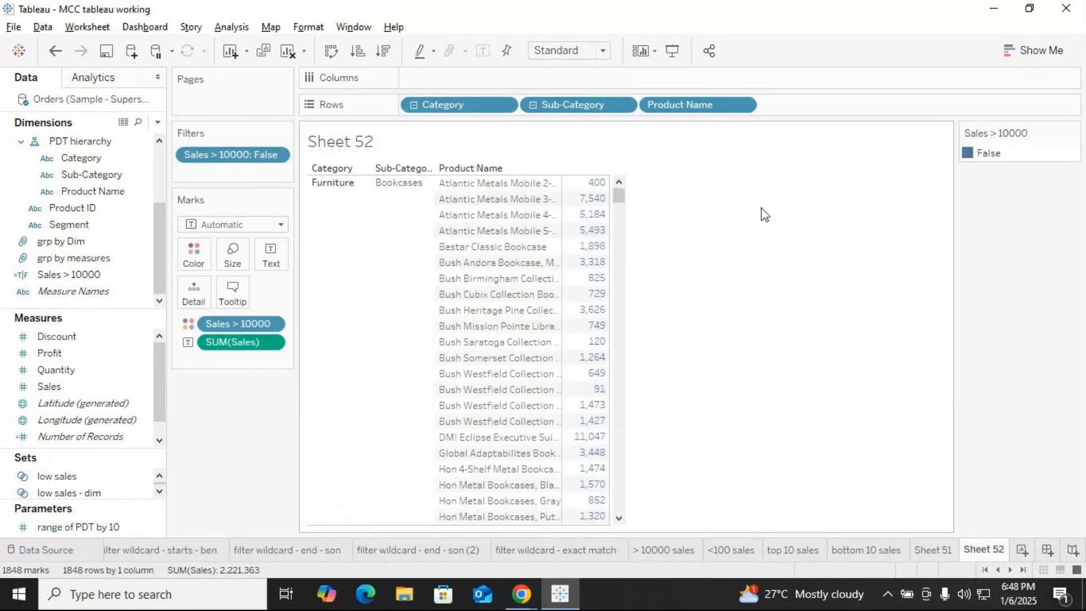
# Replace the product hierarchy in the rows with Customer Name.
pyautogui.click(414, 105)
pyautogui.moveTo(473, 107); pyautogui.dragTo(249, 434)
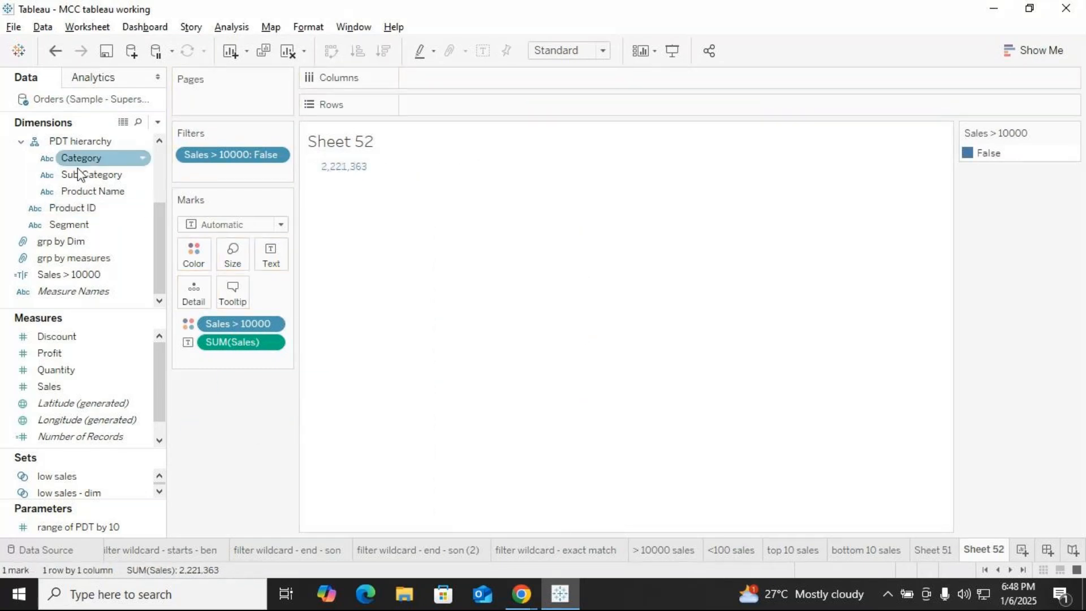
pyautogui.scroll(3, 84, 192)
pyautogui.moveTo(84, 178); pyautogui.dragTo(439, 116)
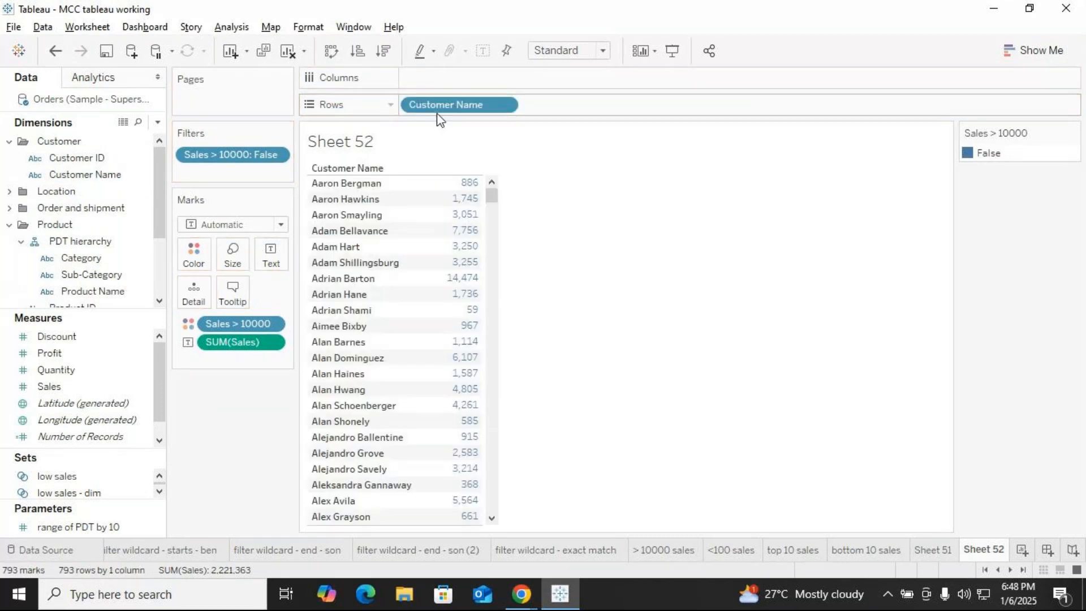
# Include both False and True in the Sales > 10000 filter.
pyautogui.click(276, 155)
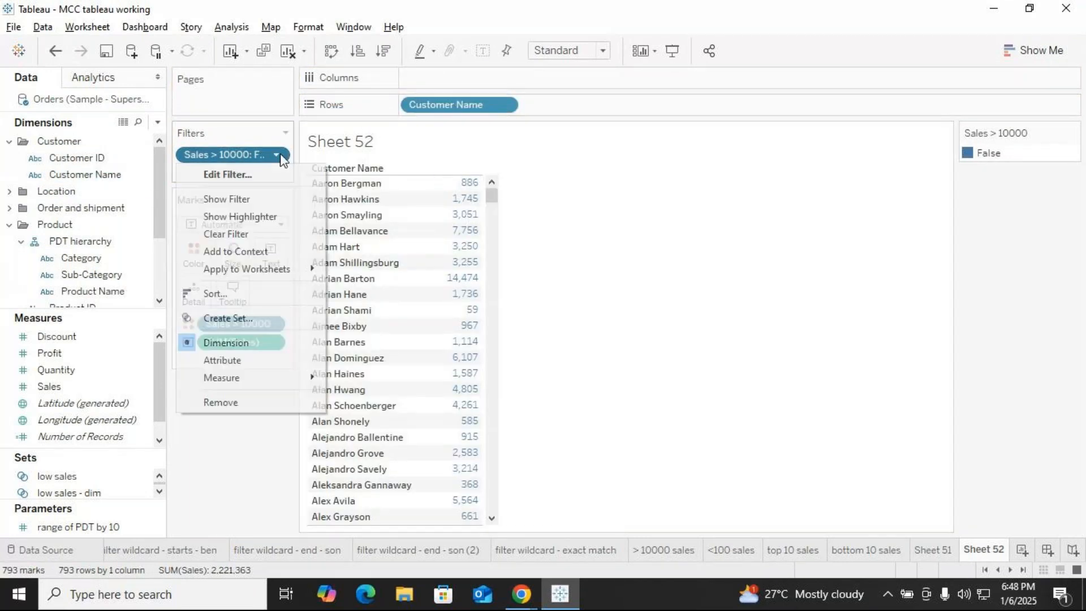
pyautogui.click(227, 175)
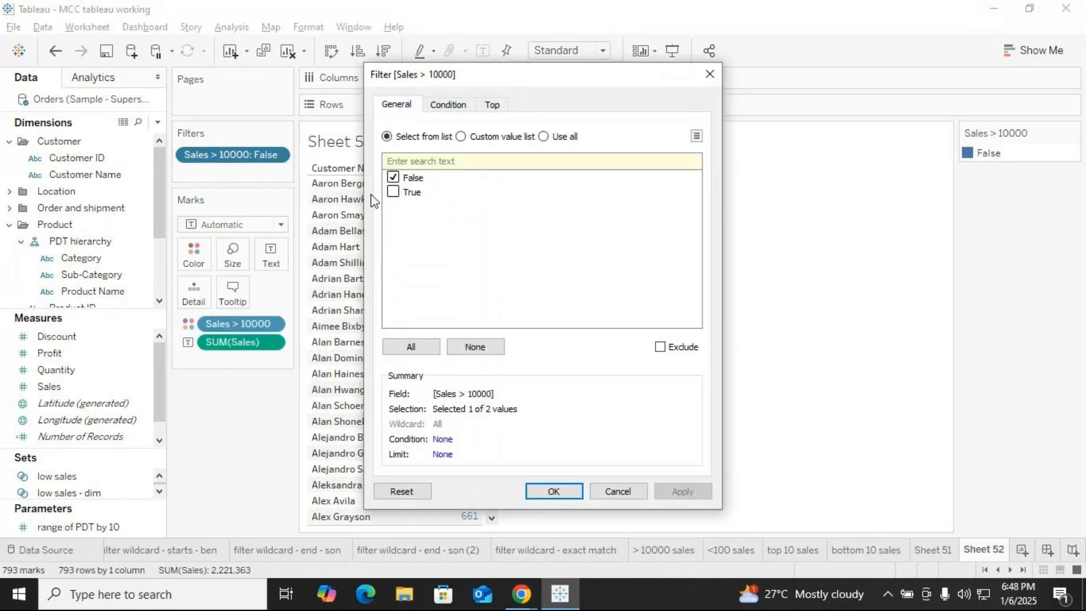
pyautogui.click(392, 192)
pyautogui.press('Return')
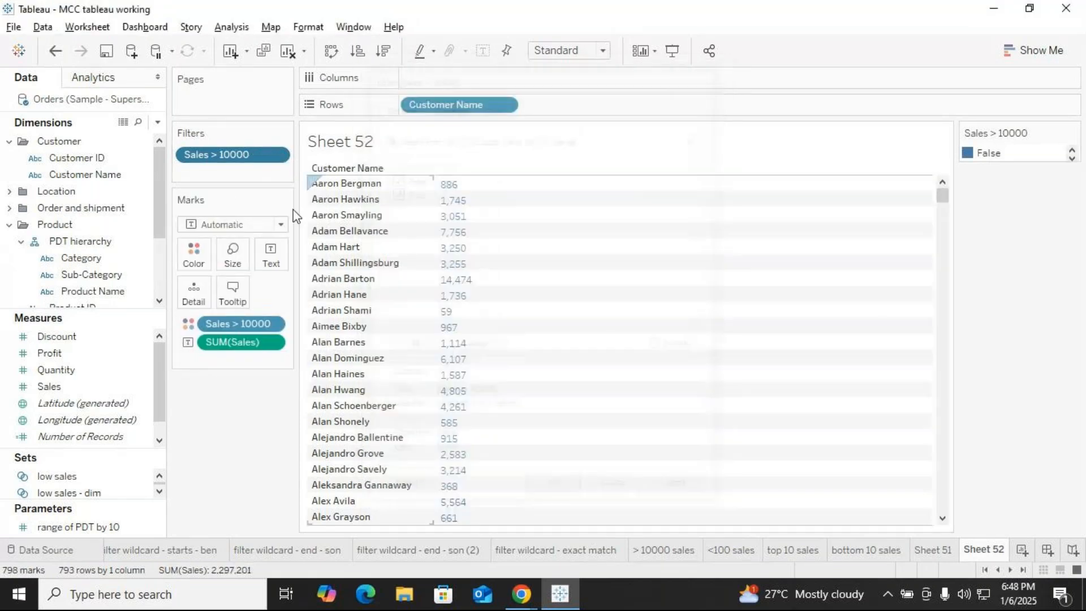
# Show the Sales > 10000 filter control beside the table and limit the customers to True only.
pyautogui.click(276, 154)
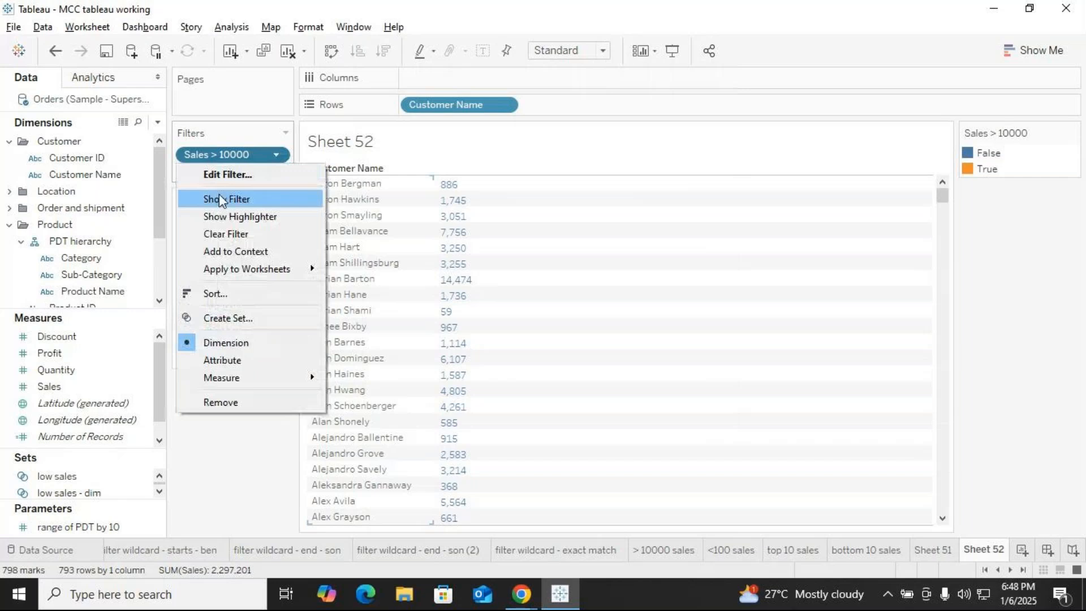
pyautogui.click(228, 198)
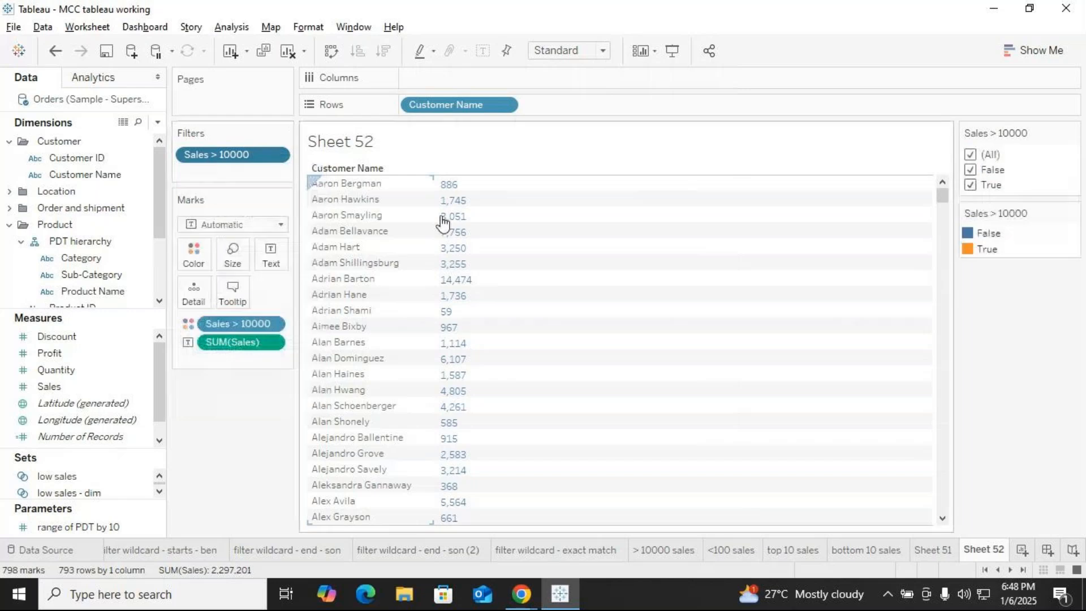
pyautogui.click(970, 170)
pyautogui.click(970, 186)
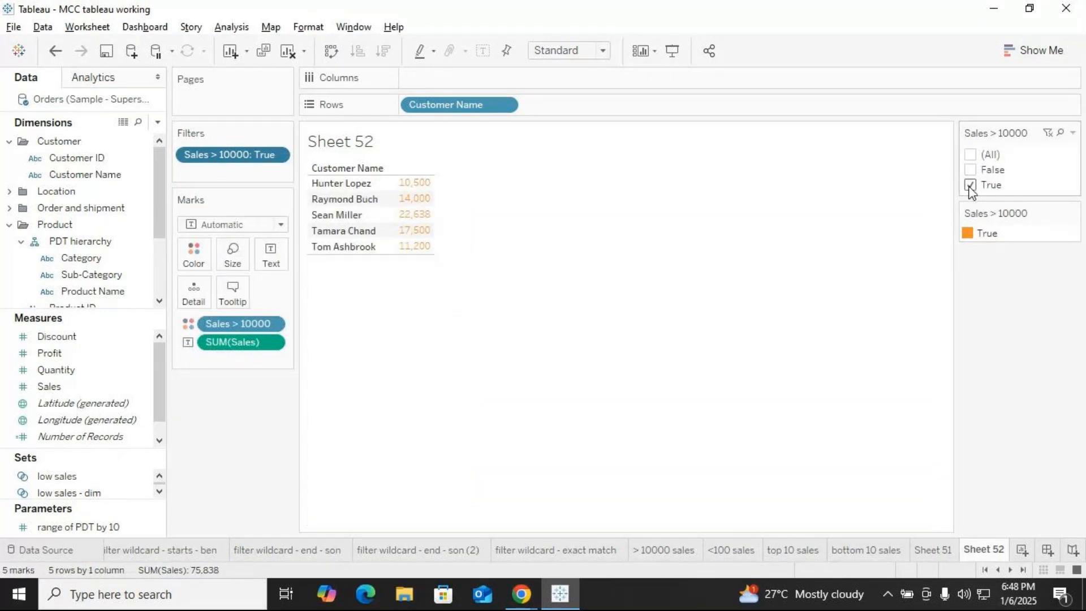
# Select all values in the displayed Sales > 10000 filter and look through the customer list.
pyautogui.click(970, 154)
pyautogui.scroll(-4, 630, 283)
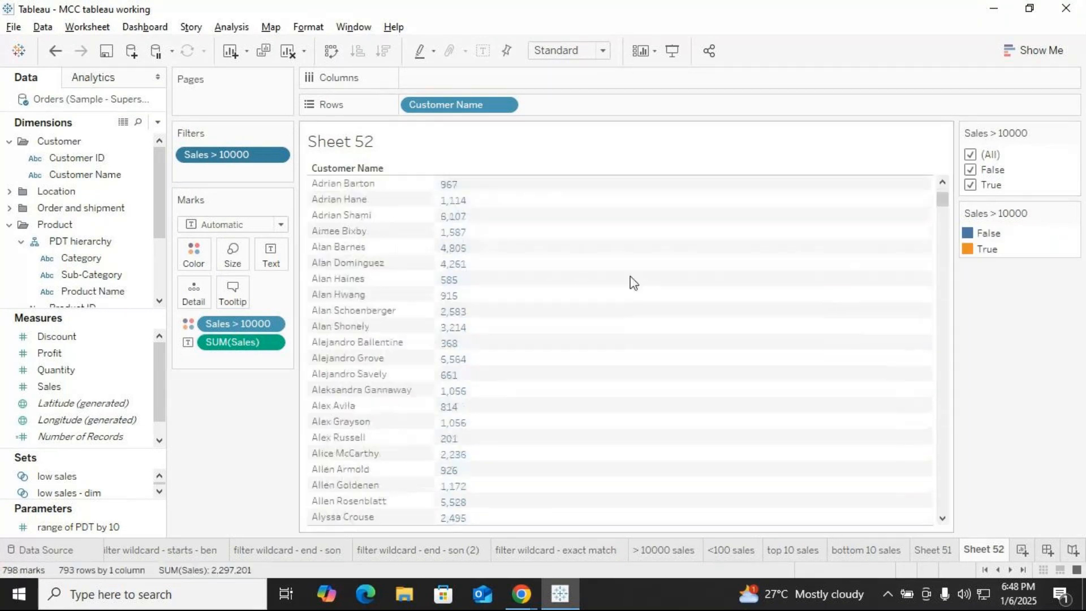
pyautogui.scroll(-10, 633, 283)
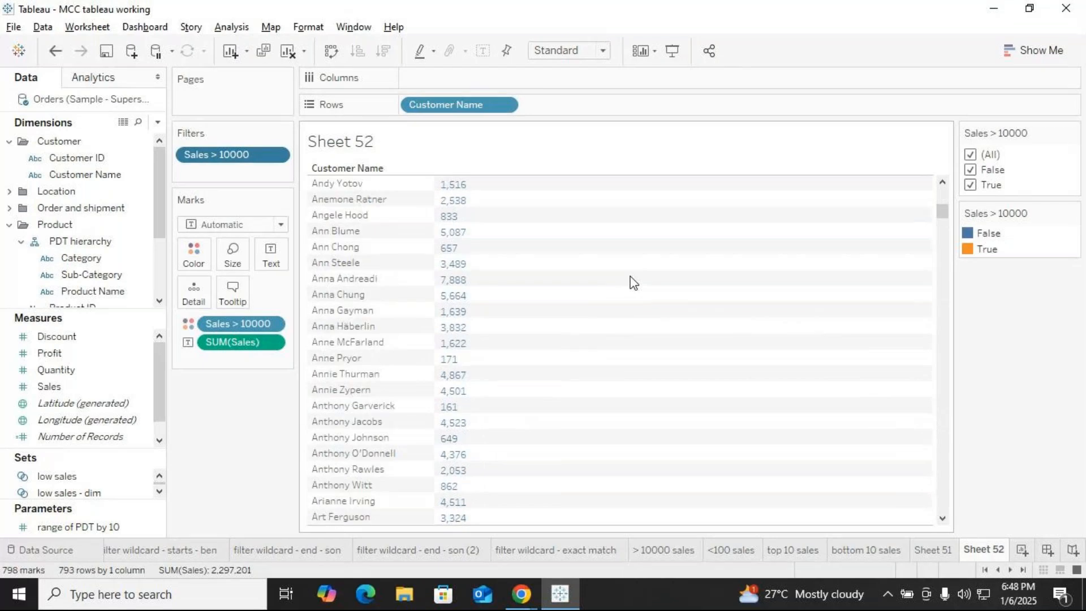
pyautogui.scroll(-8, 634, 283)
pyautogui.scroll(-9, 633, 282)
pyautogui.scroll(-1, 632, 283)
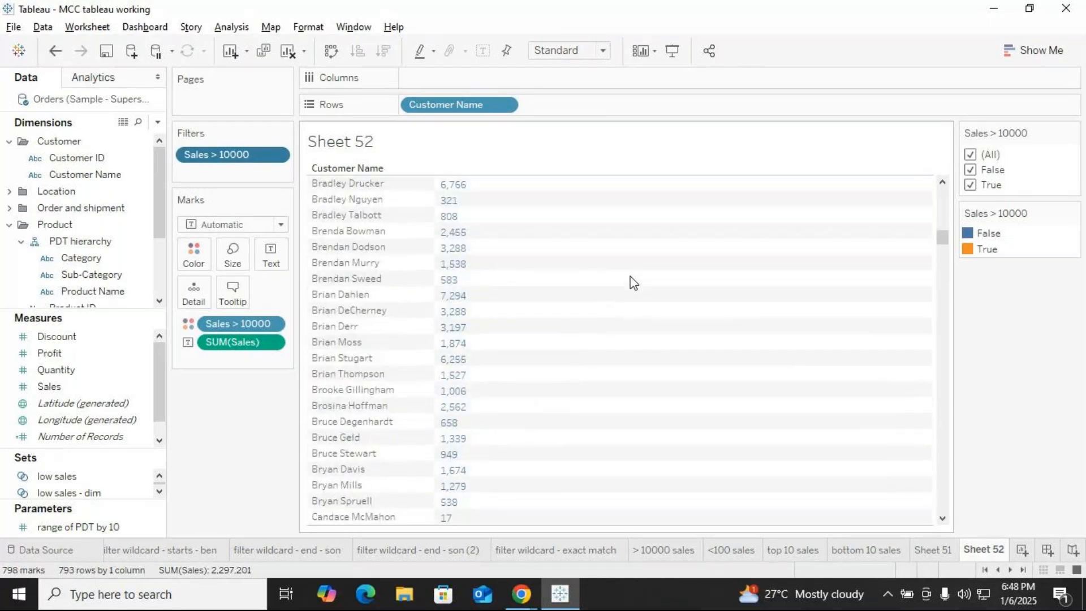
# Change the formula of the Sales > 10000 calculated field to [Sales]>=5000.
pyautogui.click(278, 155)
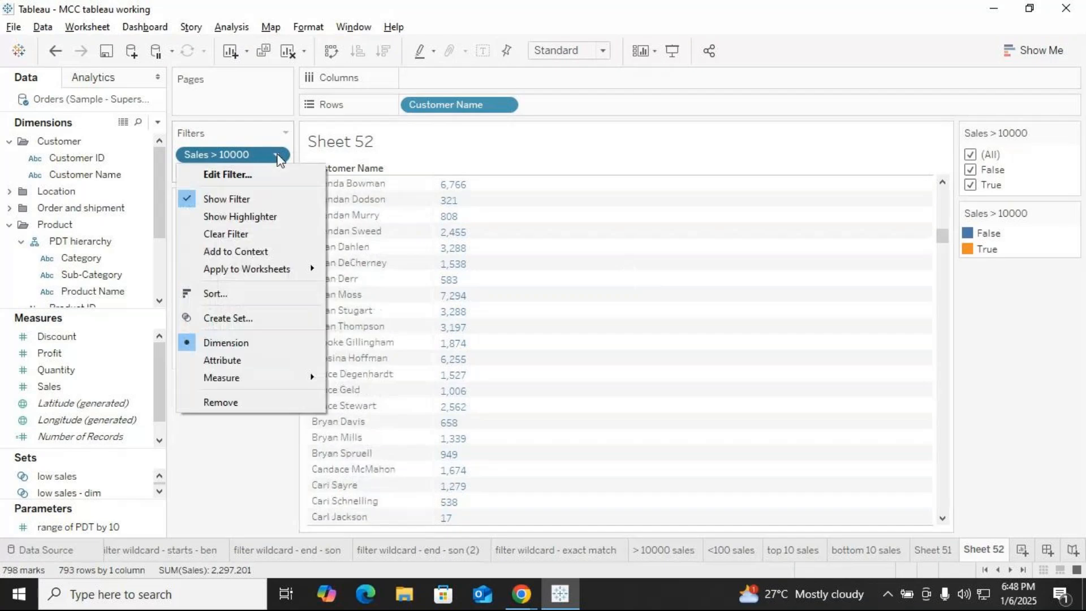
pyautogui.click(233, 174)
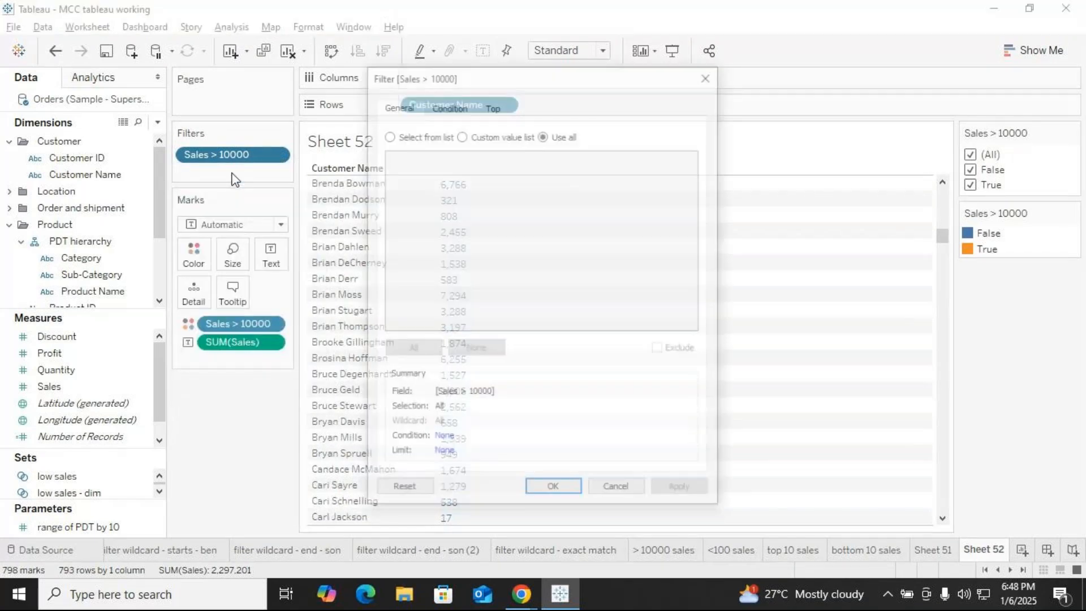
pyautogui.scroll(-3, 104, 267)
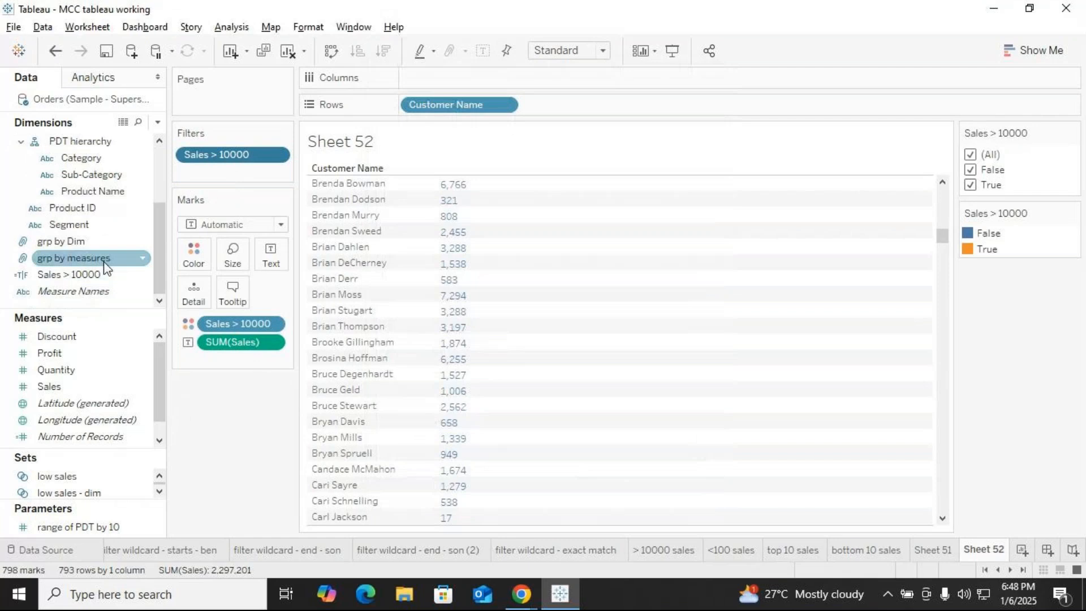
pyautogui.click(143, 275)
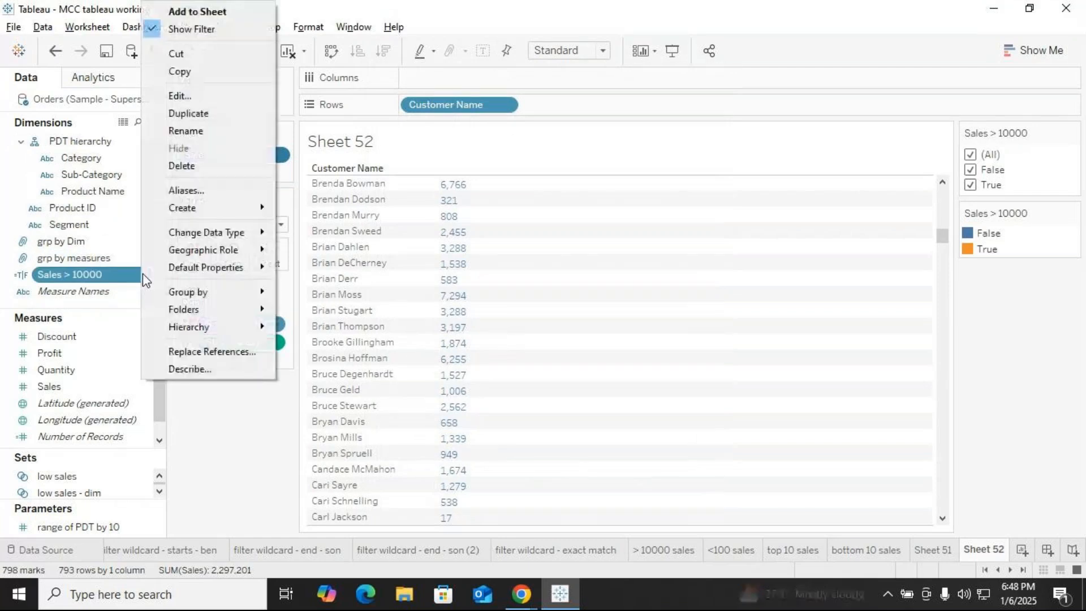
pyautogui.click(180, 96)
pyautogui.press('BackSpace')
pyautogui.press('BackSpace')
pyautogui.press('BackSpace')
pyautogui.press('BackSpace')
pyautogui.press('BackSpace')
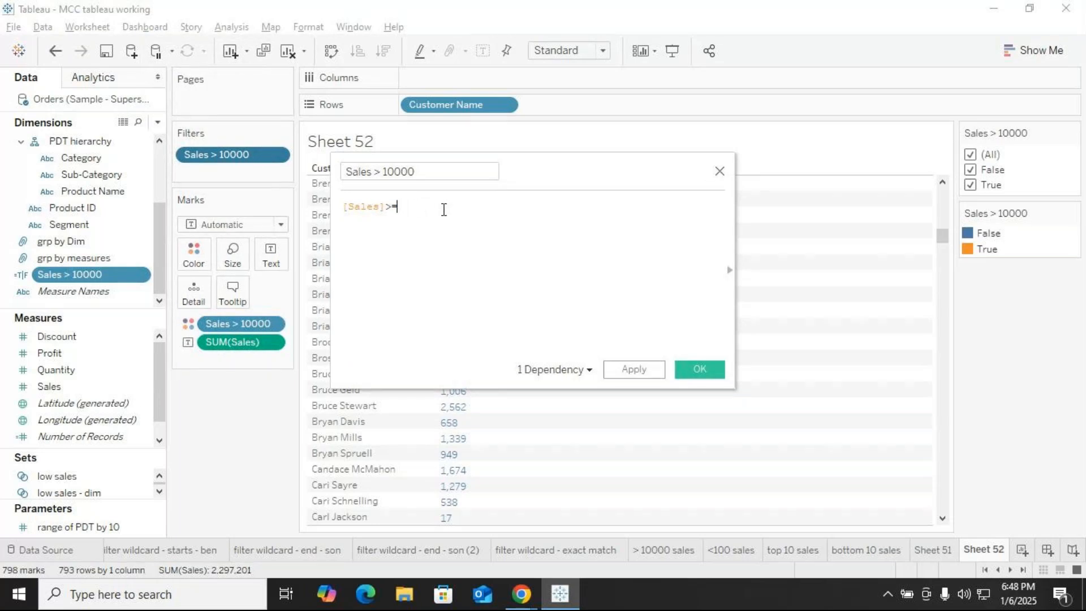
pyautogui.write('5000')
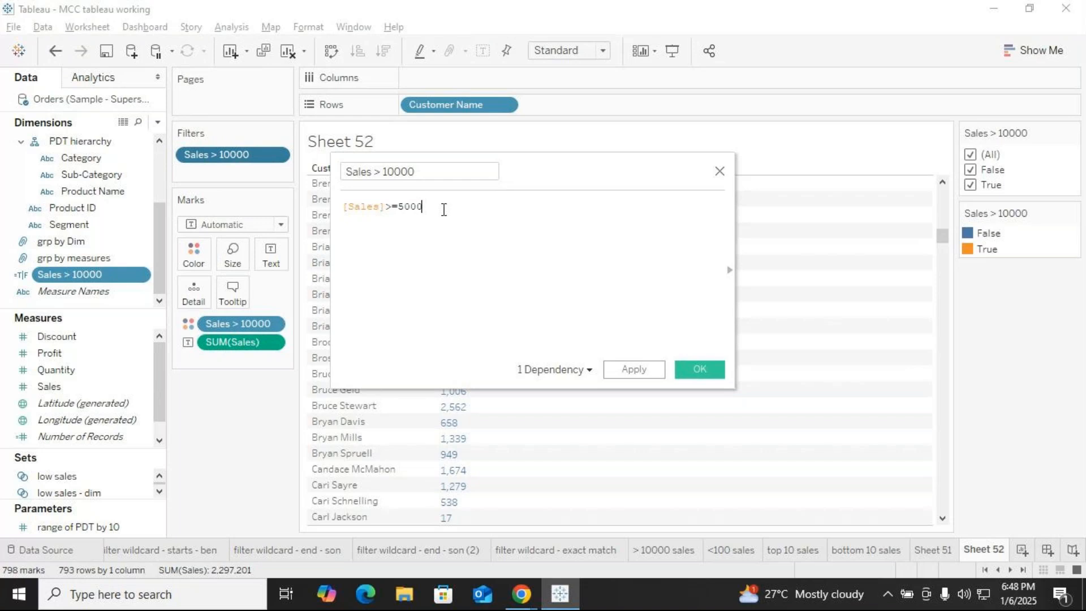
pyautogui.click(699, 371)
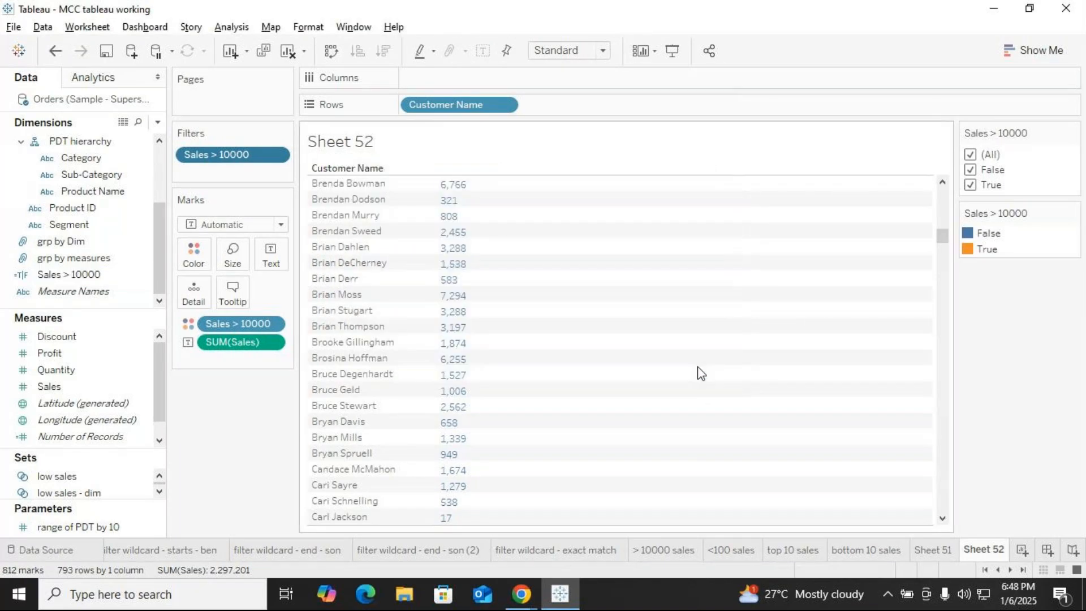
# Examine the customer list for sales values colored as True under the 5000 threshold.
pyautogui.scroll(-10, 524, 399)
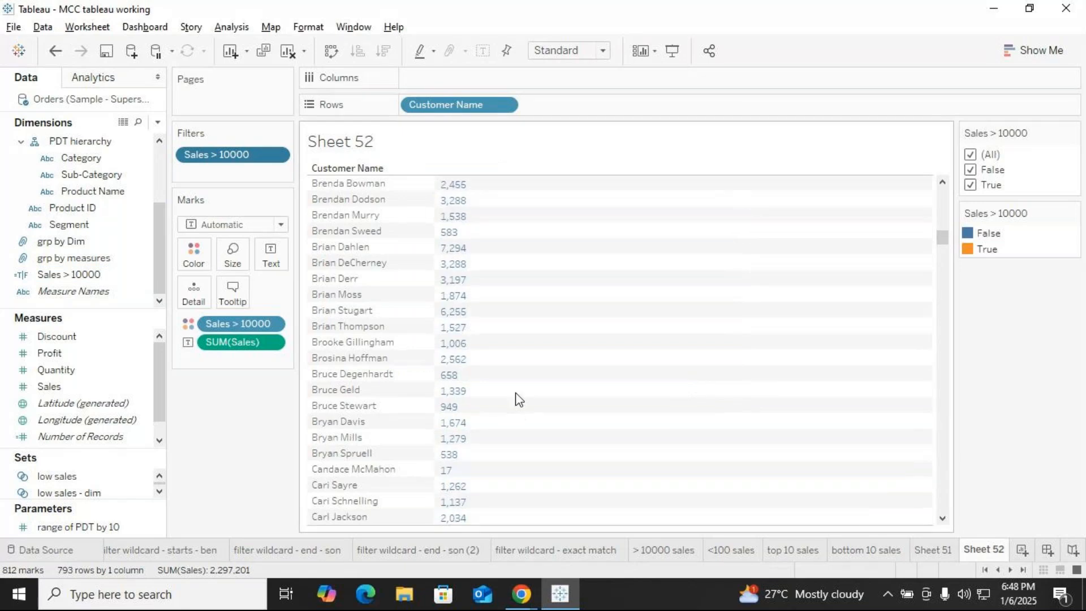
pyautogui.scroll(-6, 520, 399)
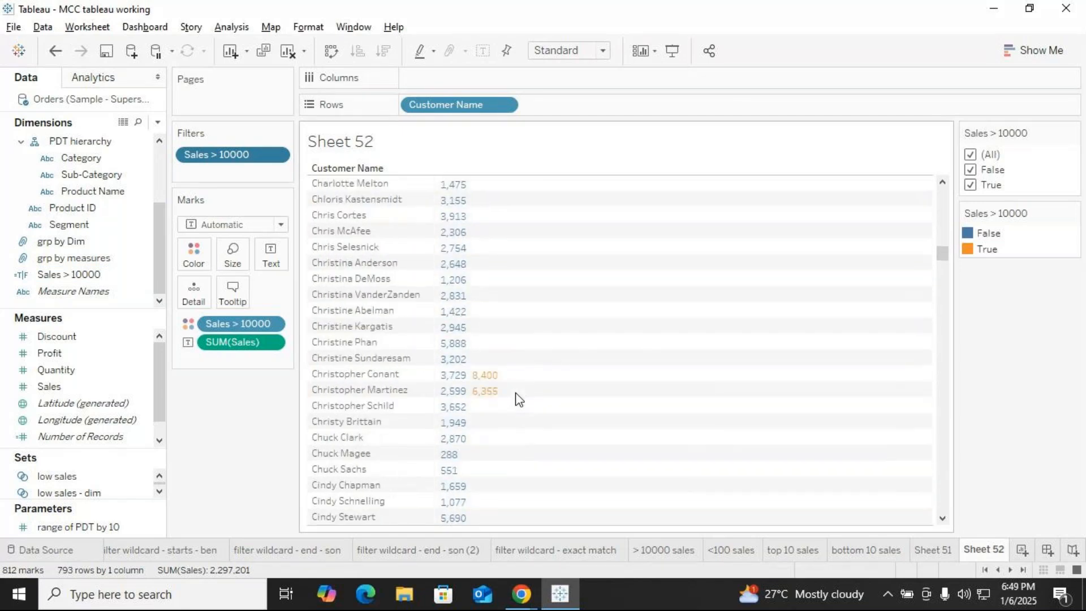
pyautogui.scroll(-3, 498, 255)
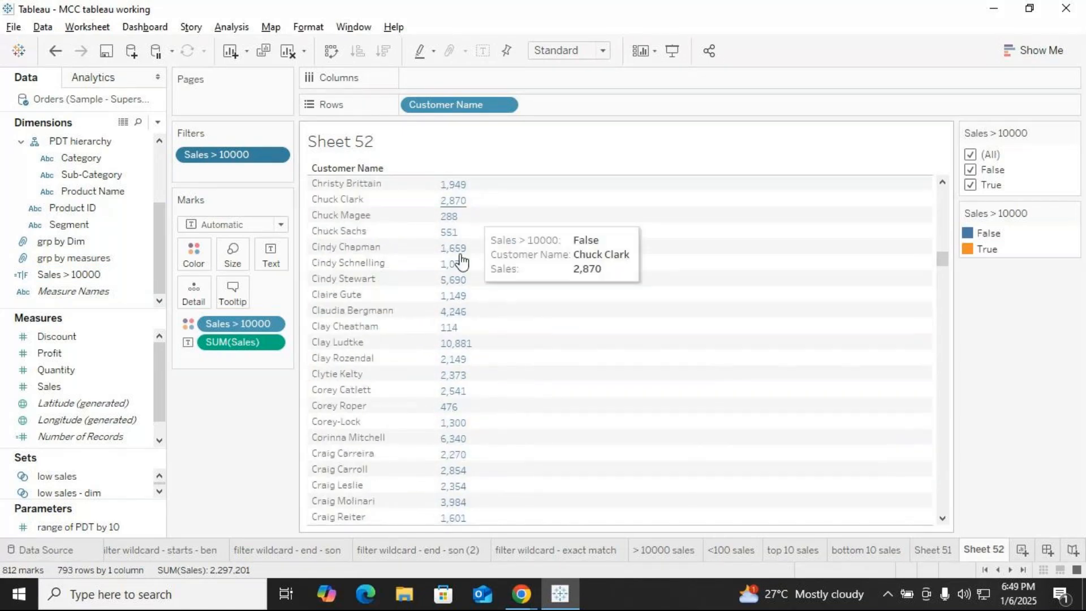
pyautogui.scroll(2, 459, 254)
pyautogui.scroll(-12, 467, 358)
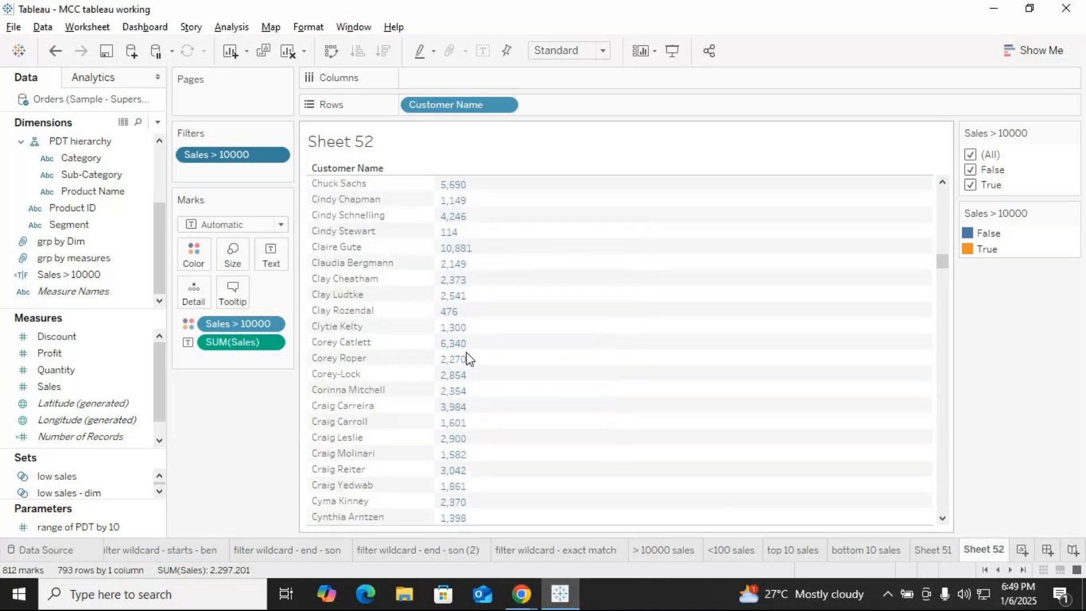
pyautogui.scroll(-15, 467, 358)
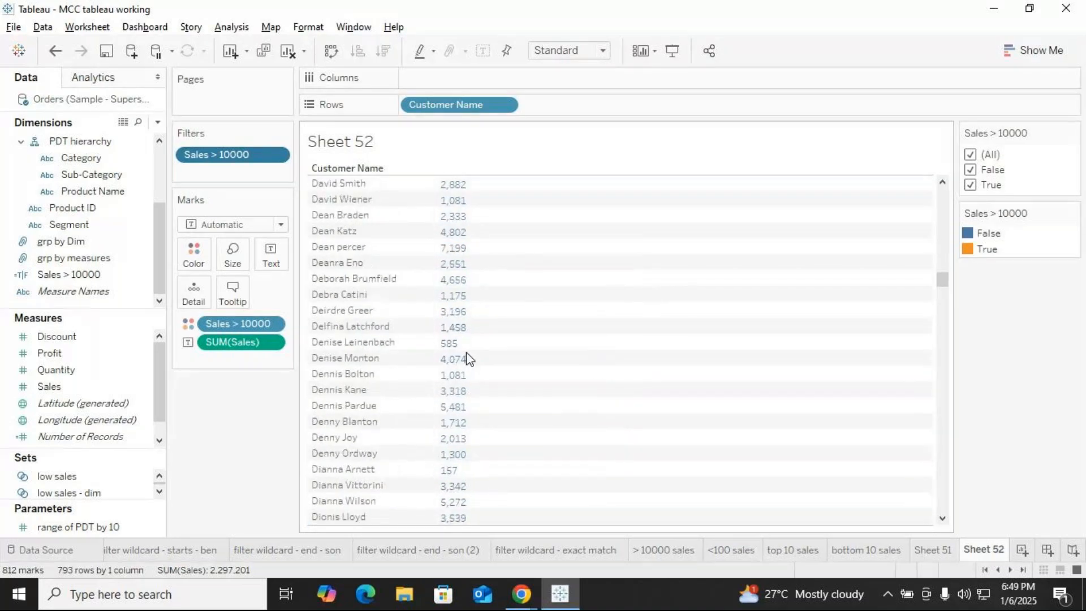
pyautogui.scroll(-7, 467, 359)
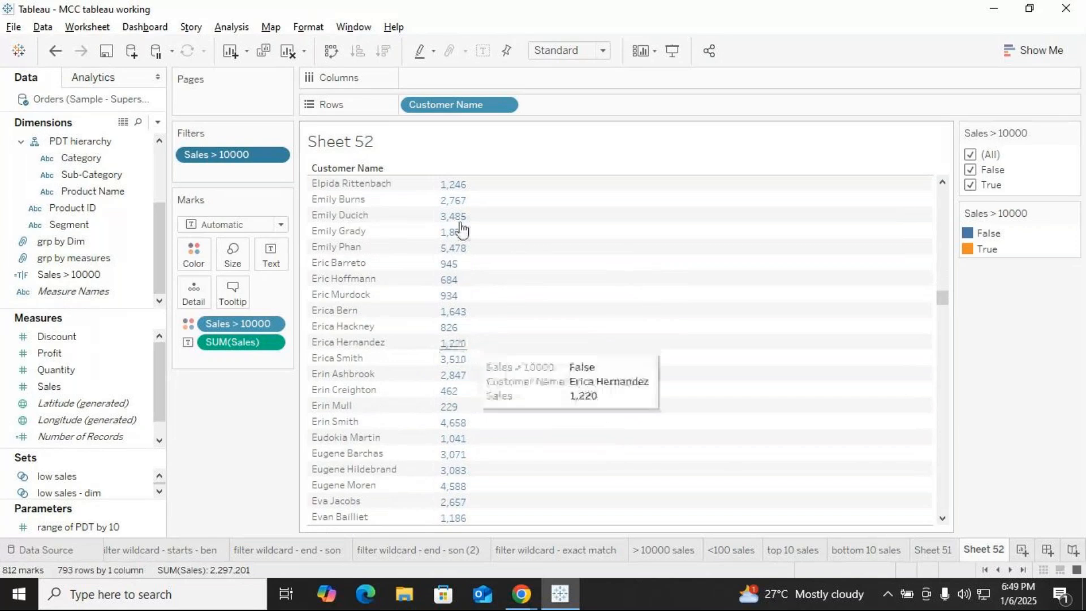
# Remove the Sales > 10000 coloring from the customer table and show Sales as plain text values.
pyautogui.scroll(-2, 515, 421)
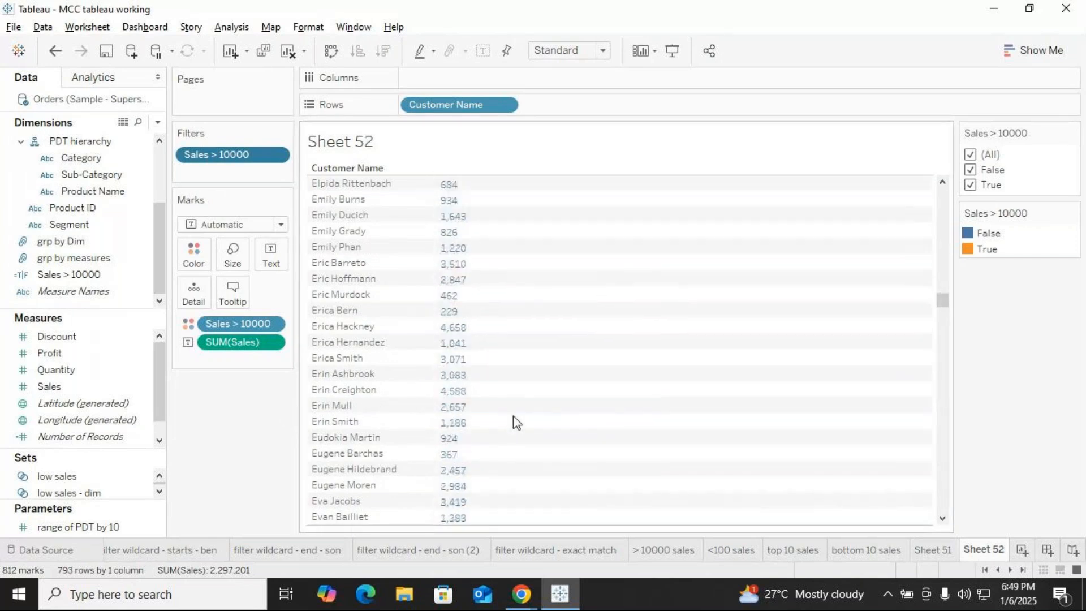
pyautogui.moveTo(255, 343); pyautogui.dragTo(245, 433)
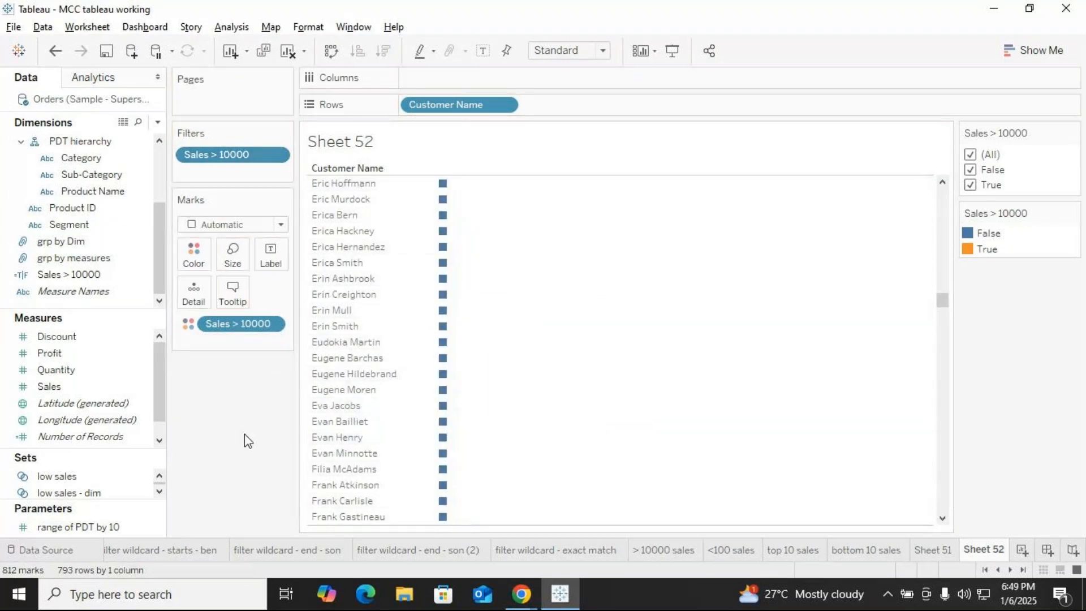
pyautogui.moveTo(215, 323); pyautogui.dragTo(222, 429)
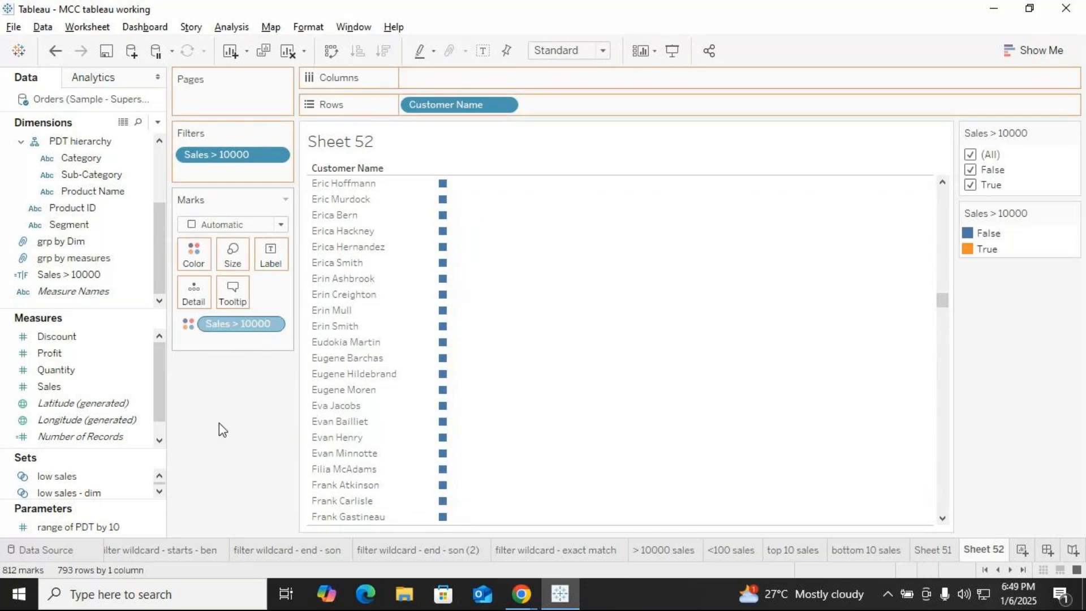
pyautogui.moveTo(49, 386); pyautogui.dragTo(471, 351)
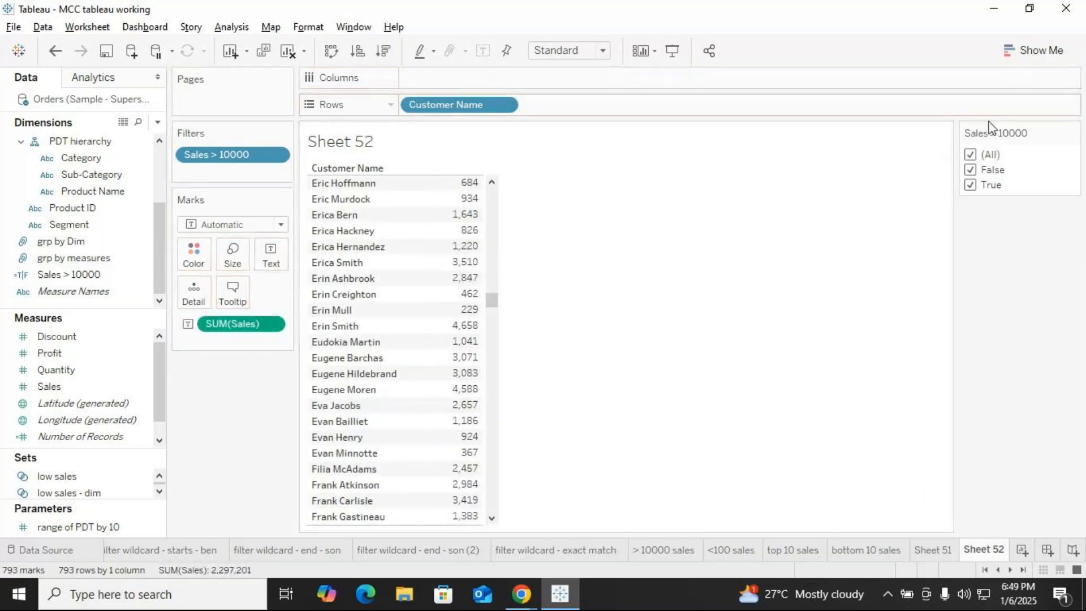
# Compare the customers under True only and False only in the Sales > 10000 filter, and select all values again.
pyautogui.click(970, 174)
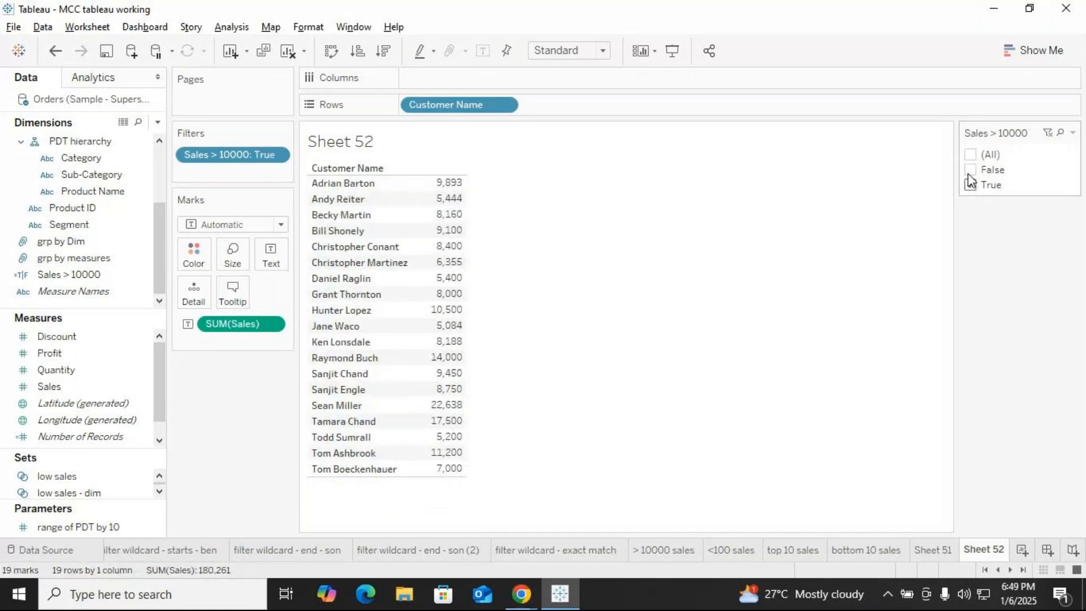
pyautogui.click(970, 170)
pyautogui.click(971, 186)
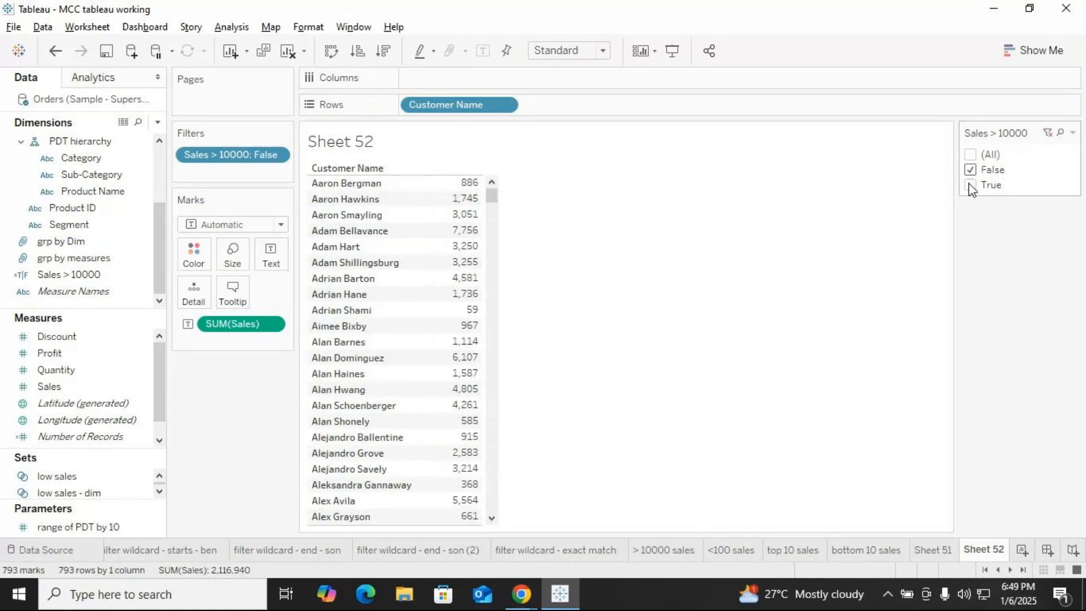
pyautogui.click(971, 155)
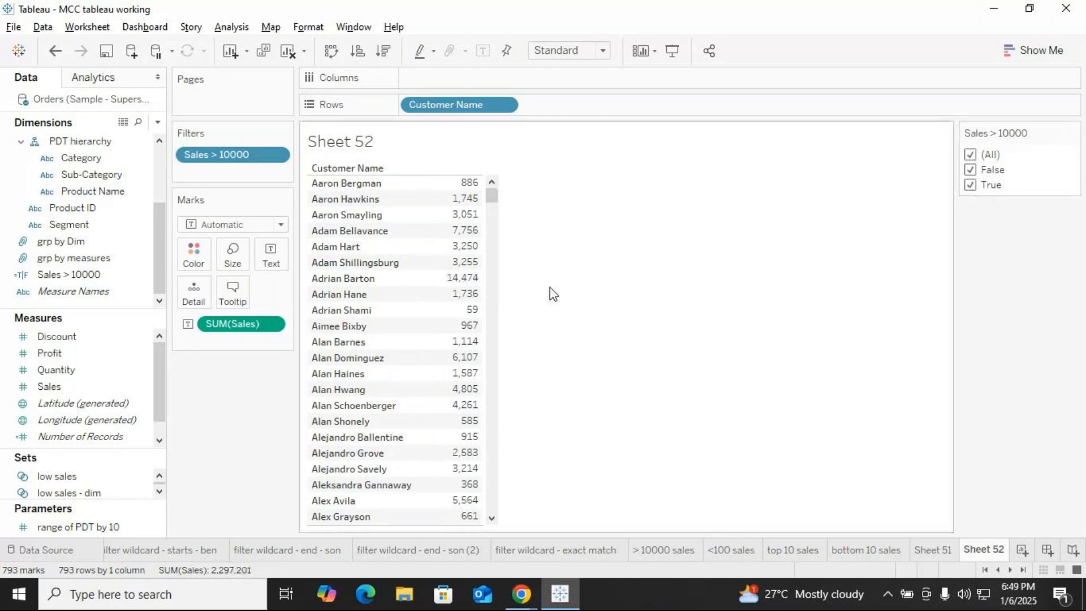
# Color the customer sales by the Sales > 10000 field, removing the grp by measures field from the coloring.
pyautogui.click(136, 275)
pyautogui.moveTo(158, 261); pyautogui.dragTo(201, 262)
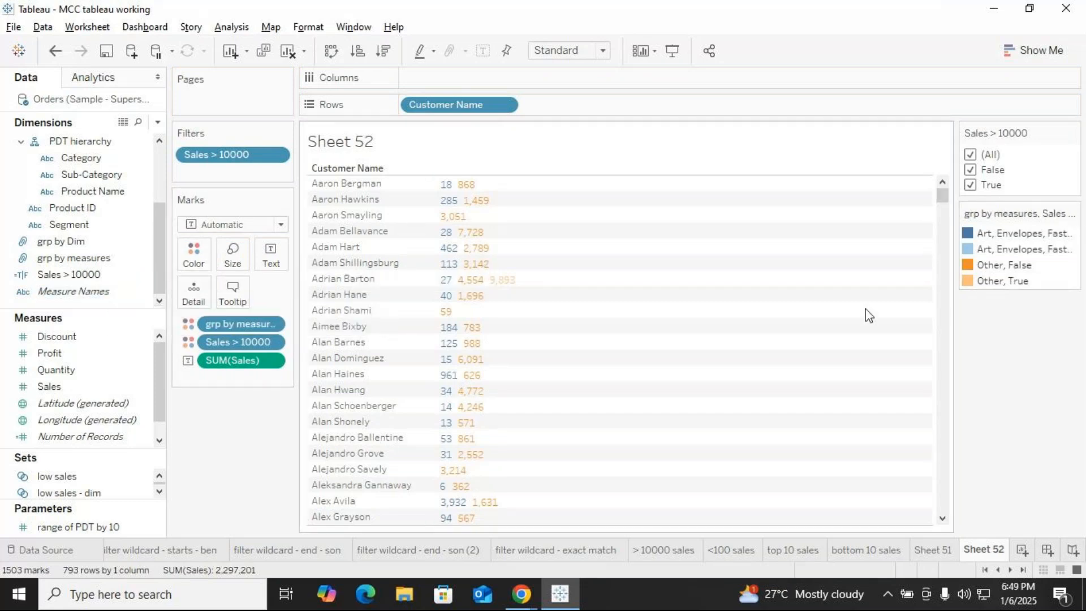
pyautogui.moveTo(253, 324); pyautogui.dragTo(216, 418)
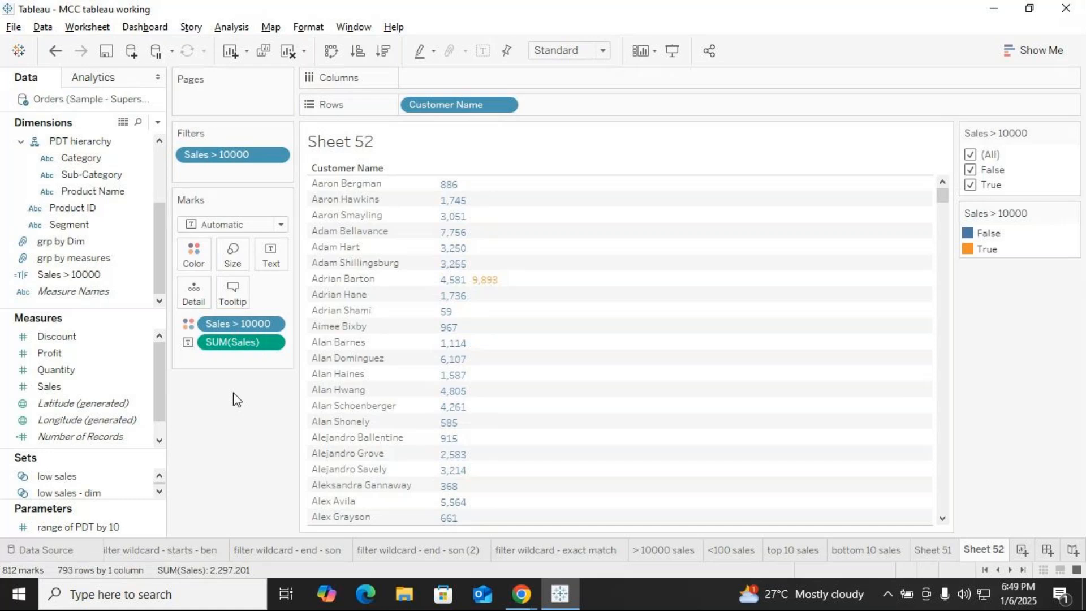
pyautogui.click(272, 326)
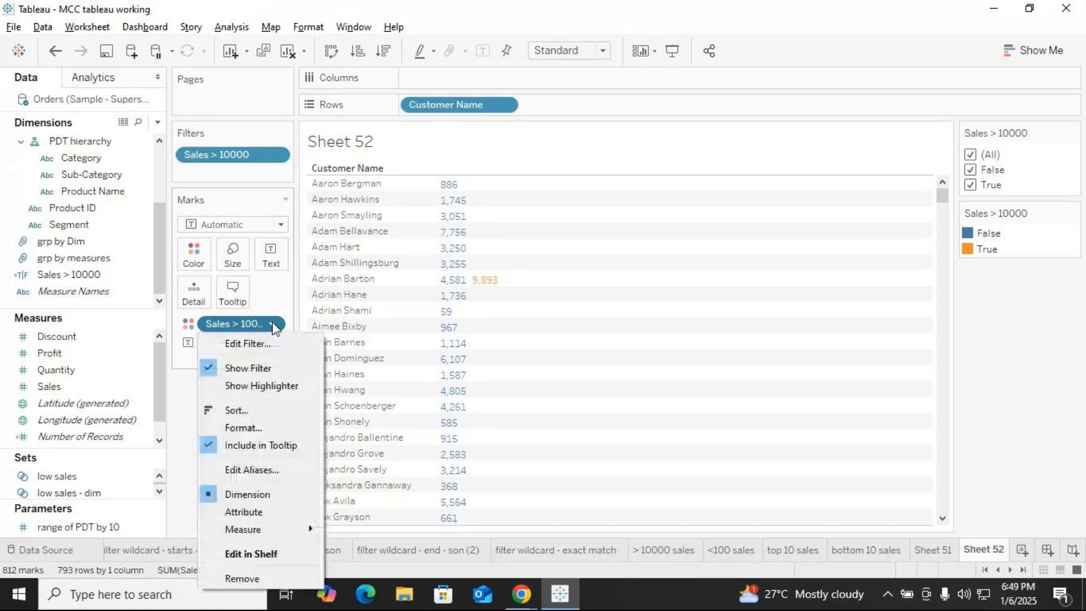
pyautogui.click(253, 343)
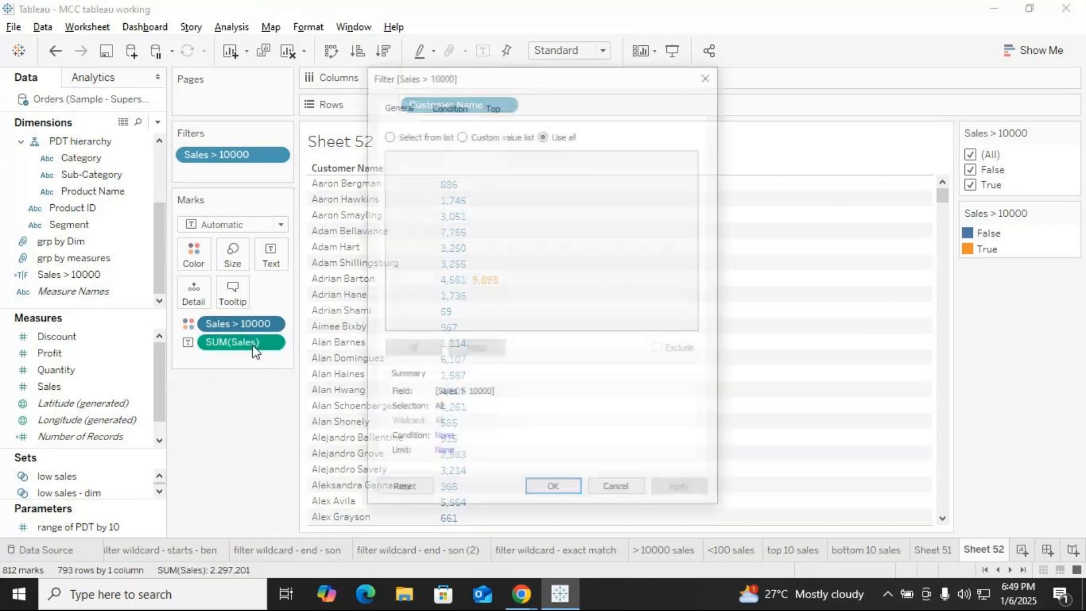
pyautogui.press('Escape')
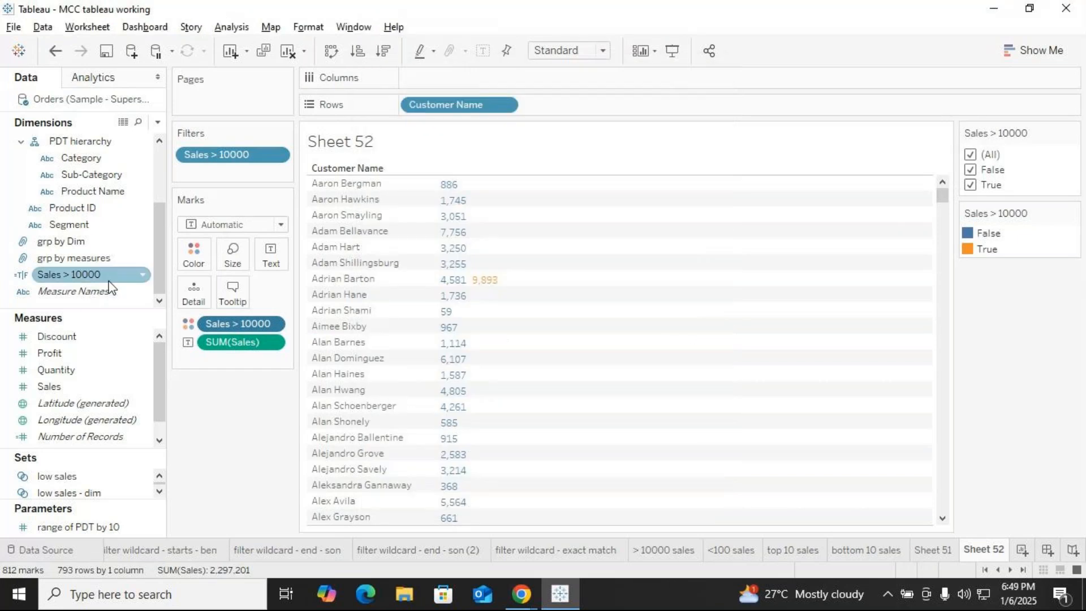
# Rename the Sales > 10000 calculated field to Sales > 5000.
pyautogui.click(141, 277)
pyautogui.click(143, 276)
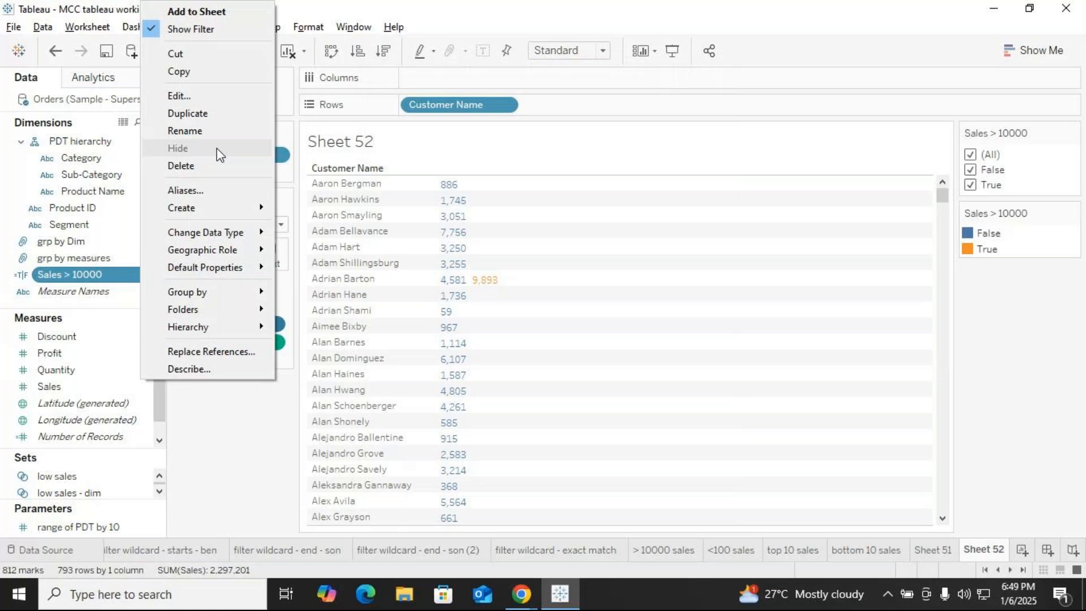
pyautogui.click(198, 98)
pyautogui.click(418, 170)
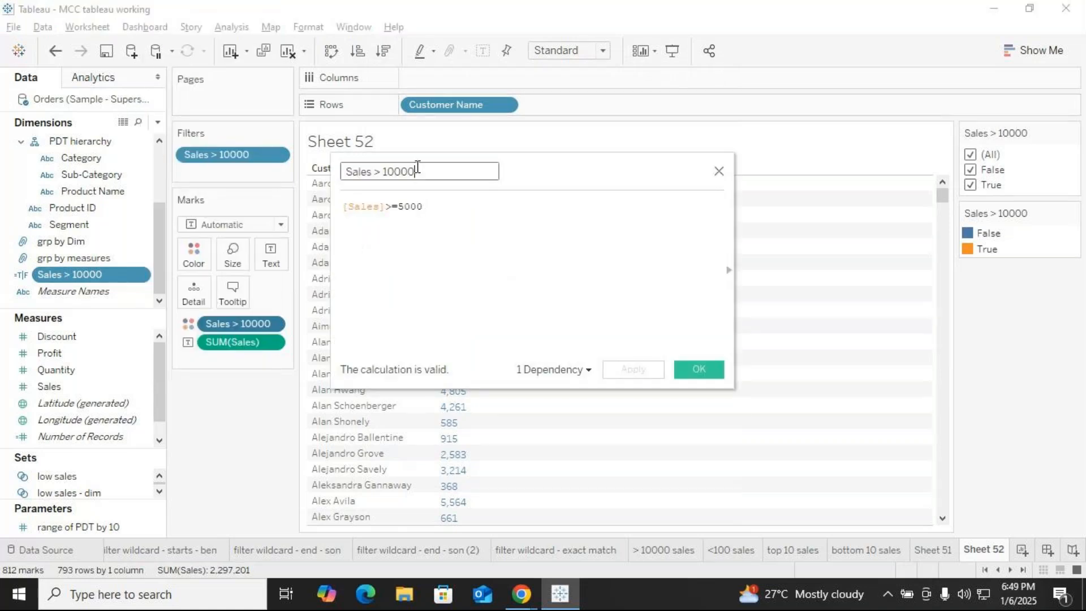
pyautogui.press('BackSpace')
pyautogui.press('BackSpace')
pyautogui.press('BackSpace')
pyautogui.press('BackSpace')
pyautogui.press('BackSpace')
pyautogui.write('5000')
pyautogui.click(699, 370)
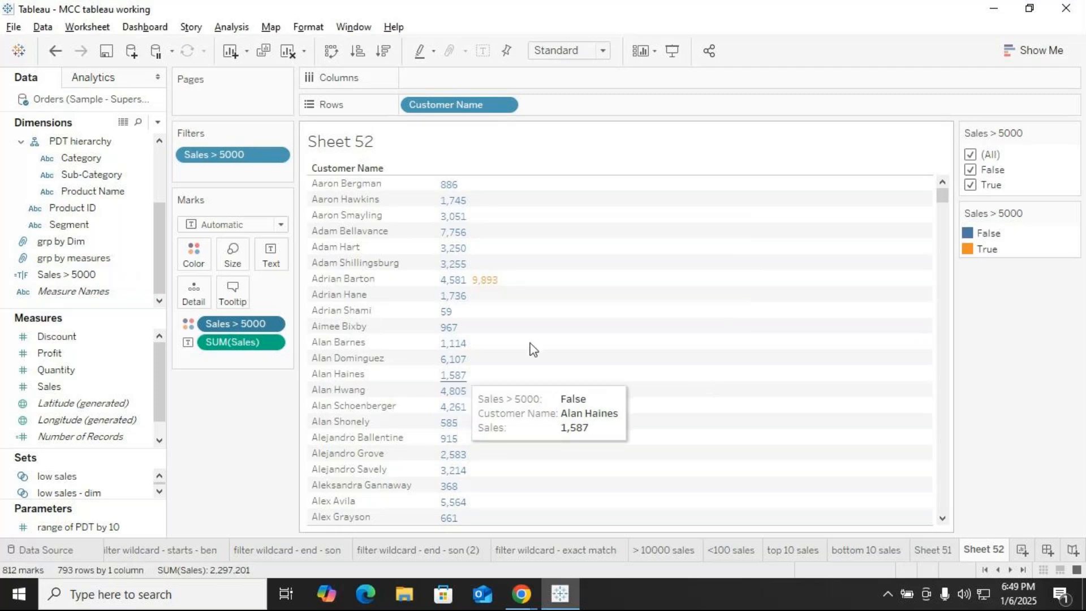
# Remove the Sales > 5000 coloring from the customer table and filter the customers to True only.
pyautogui.moveTo(239, 327); pyautogui.dragTo(256, 421)
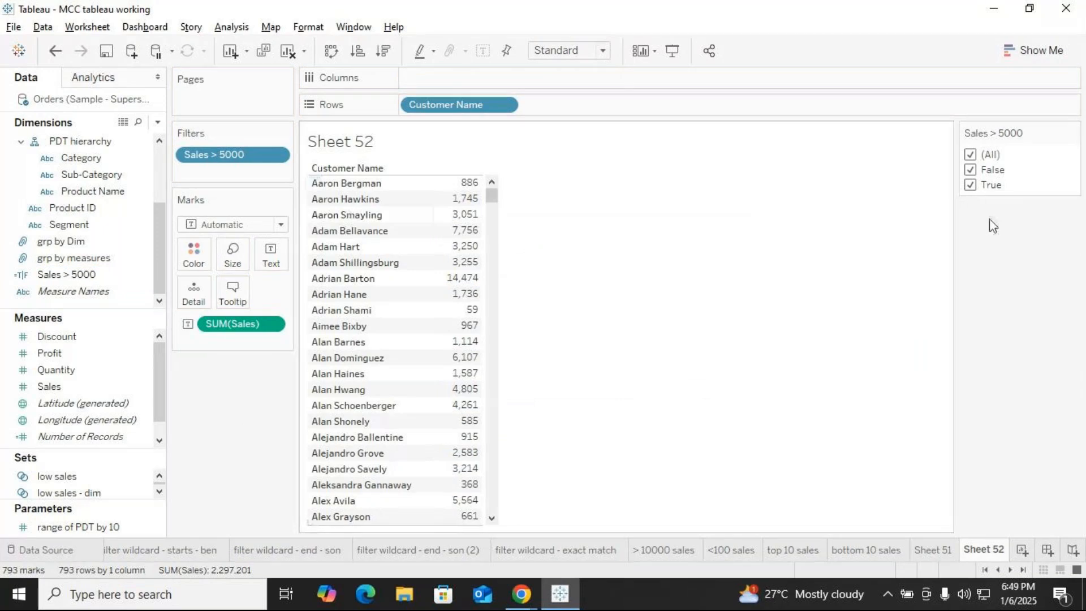
pyautogui.click(969, 170)
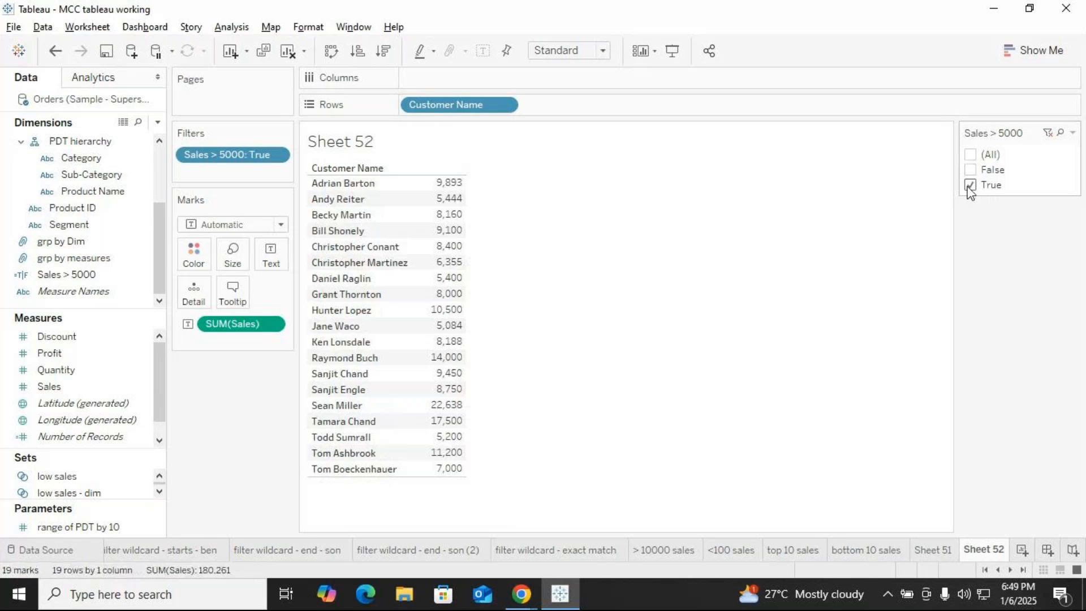
pyautogui.click(969, 184)
pyautogui.click(969, 155)
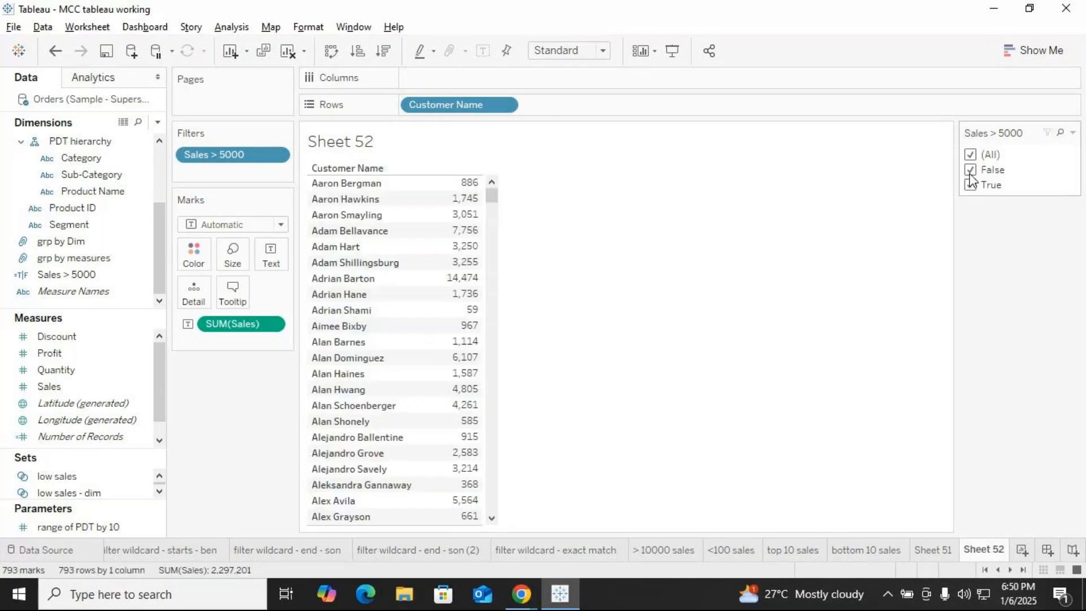
pyautogui.click(970, 171)
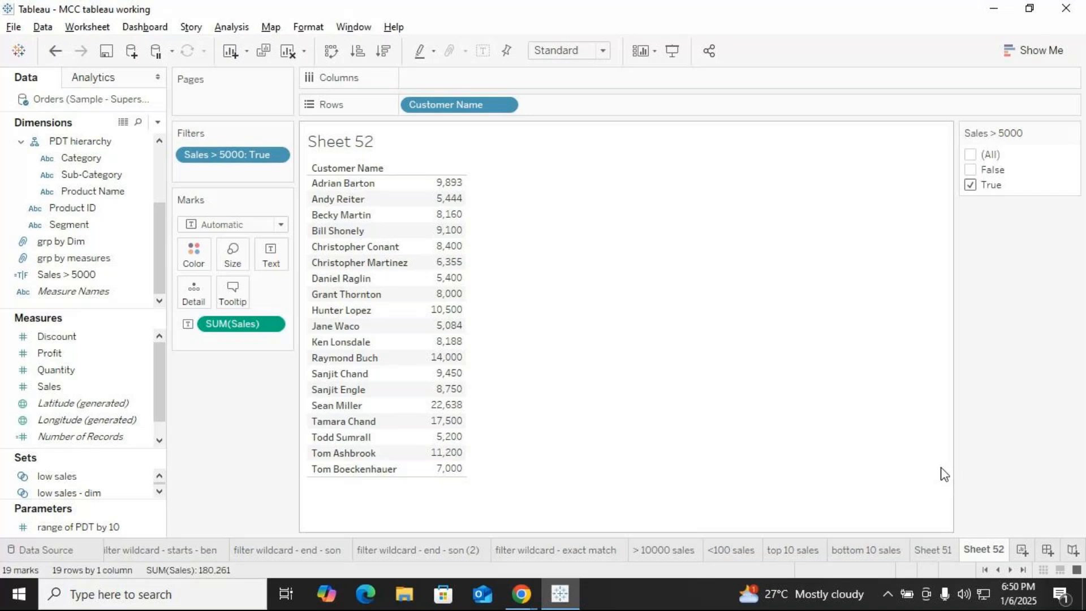
# Rename the Sheet 52 worksheet to "sales > 5000".
pyautogui.rightClick(983, 551)
pyautogui.click(978, 360)
pyautogui.write('sale')
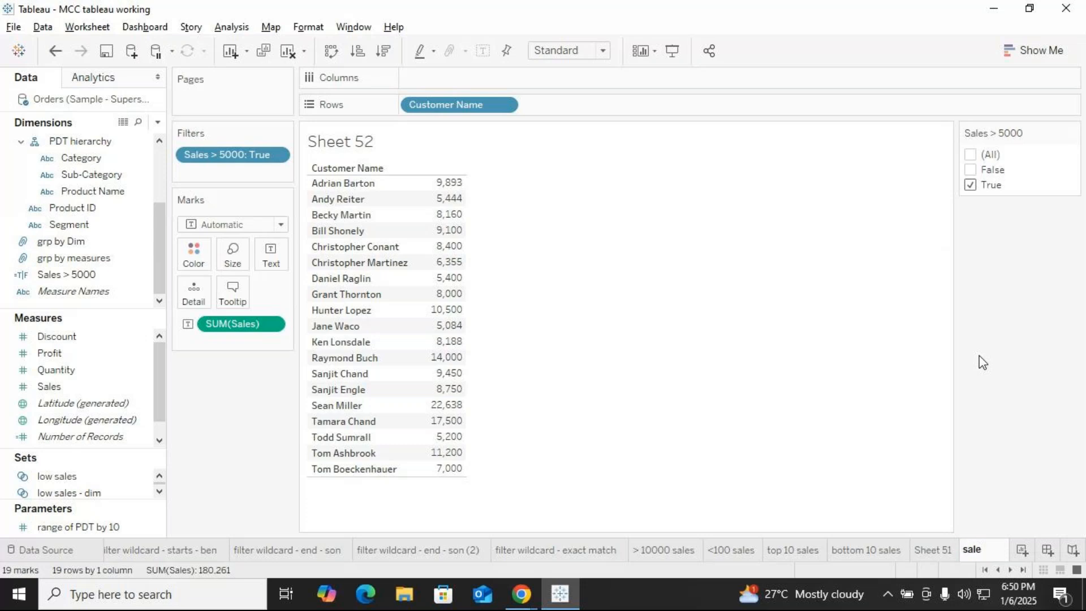
pyautogui.write('s > 15000')
pyautogui.press('Return')
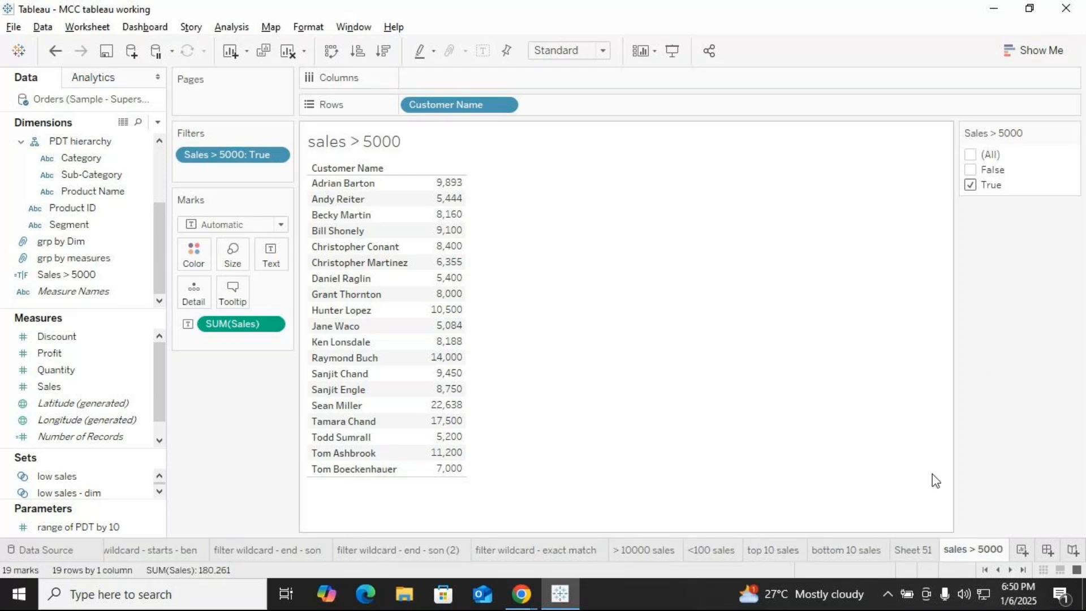
# Add a new worksheet and name it "sales < 1000".
pyautogui.click(1021, 550)
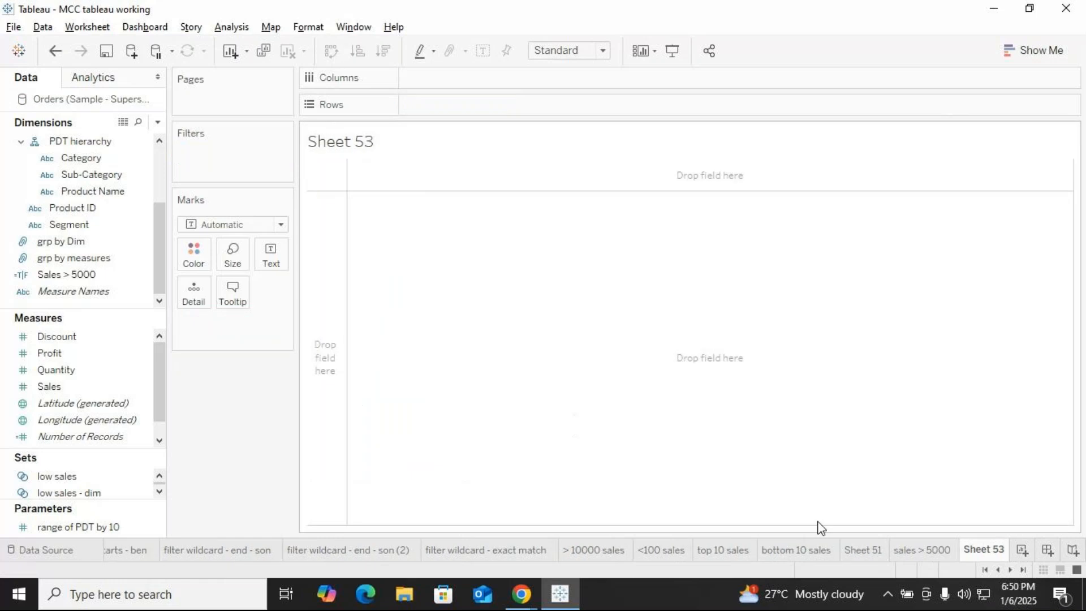
pyautogui.rightClick(984, 549)
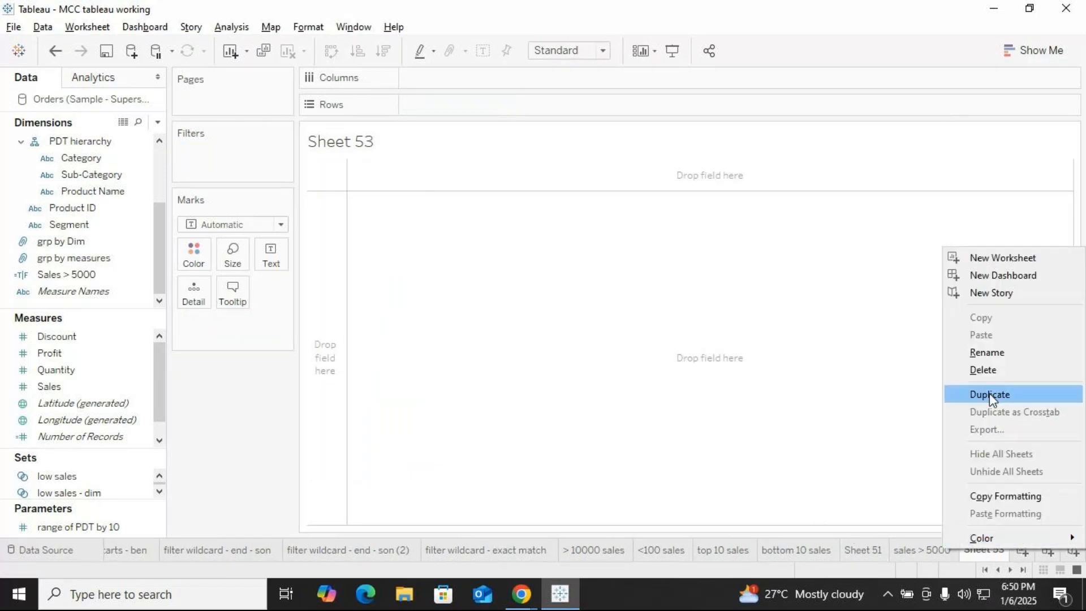
pyautogui.click(980, 353)
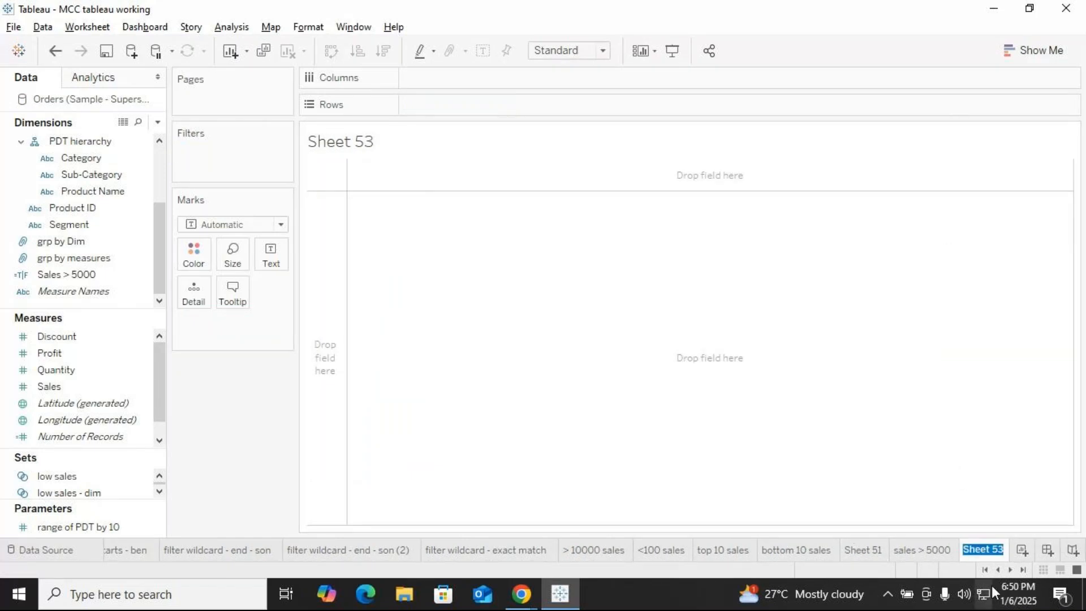
pyautogui.write('sales')
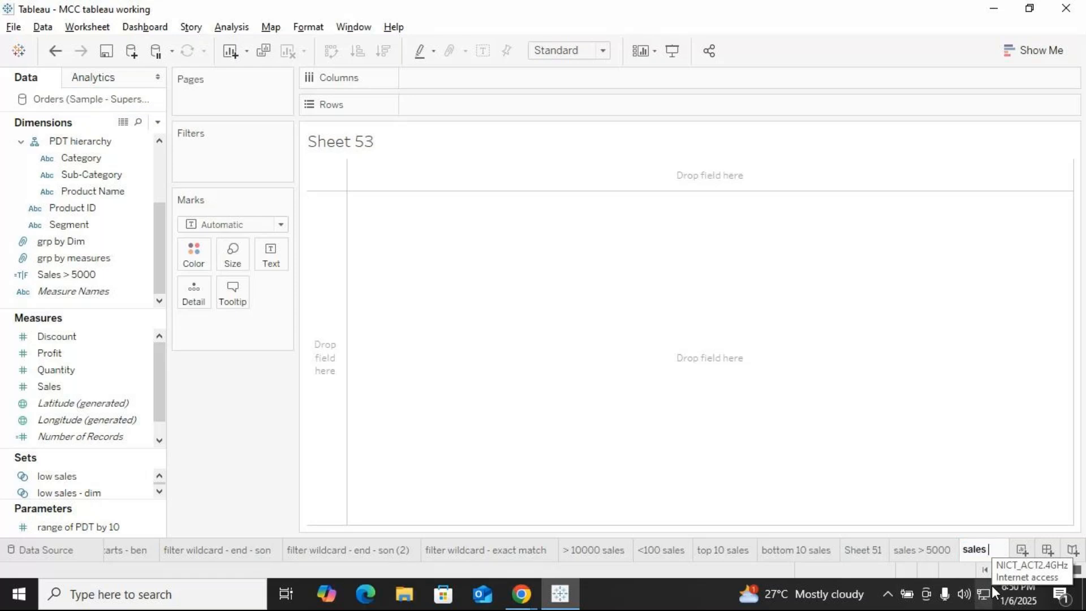
pyautogui.write(' < 1000')
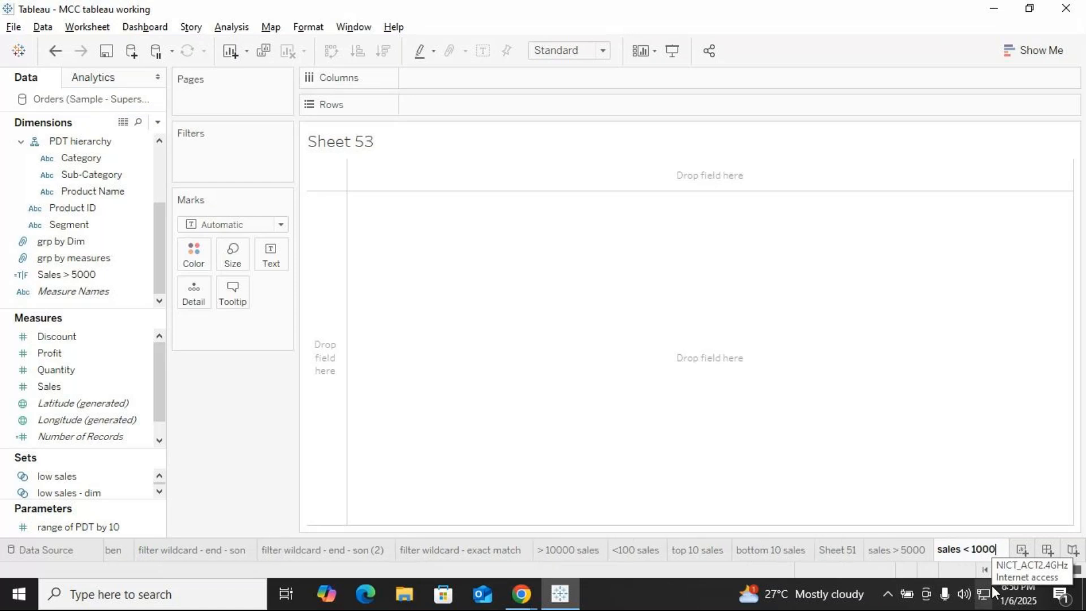
pyautogui.press('Return')
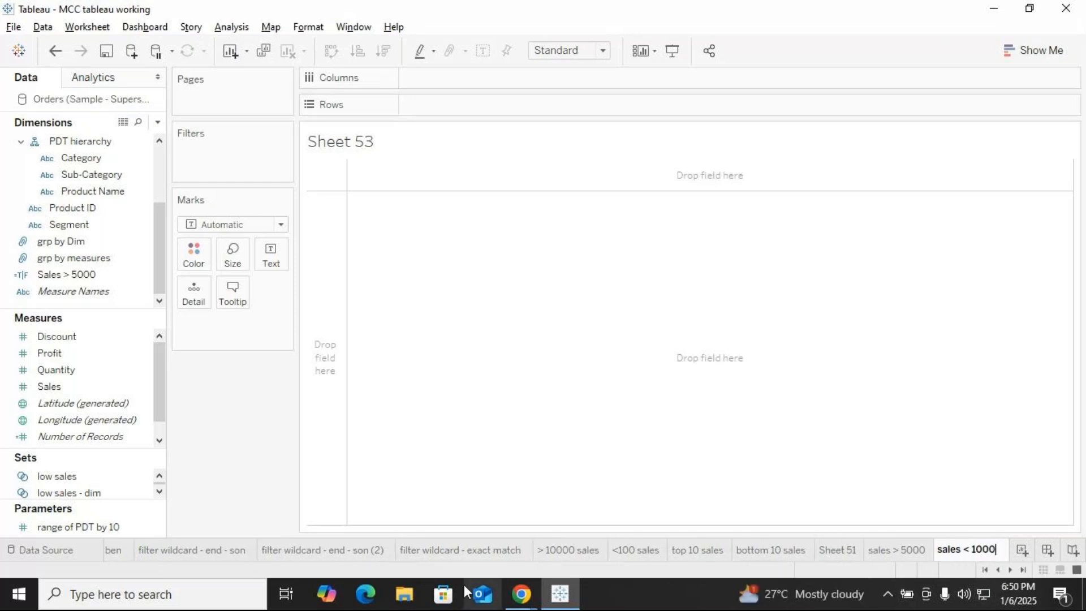
# Switch to the GoTo Meeting window and mute the microphone.
pyautogui.moveTo(510, 598)
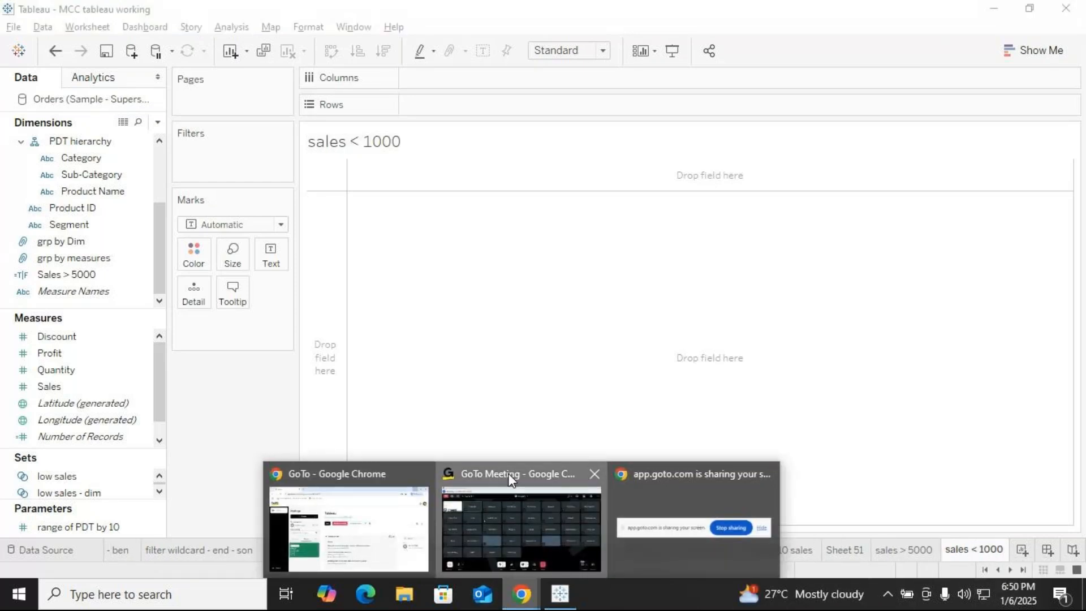
pyautogui.click(512, 478)
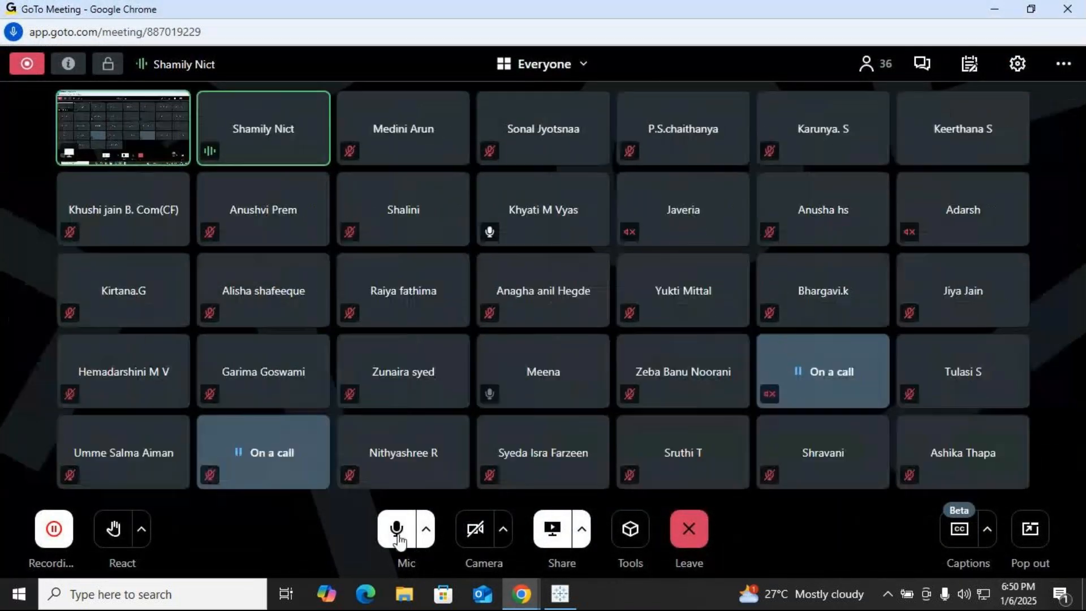
pyautogui.click(398, 535)
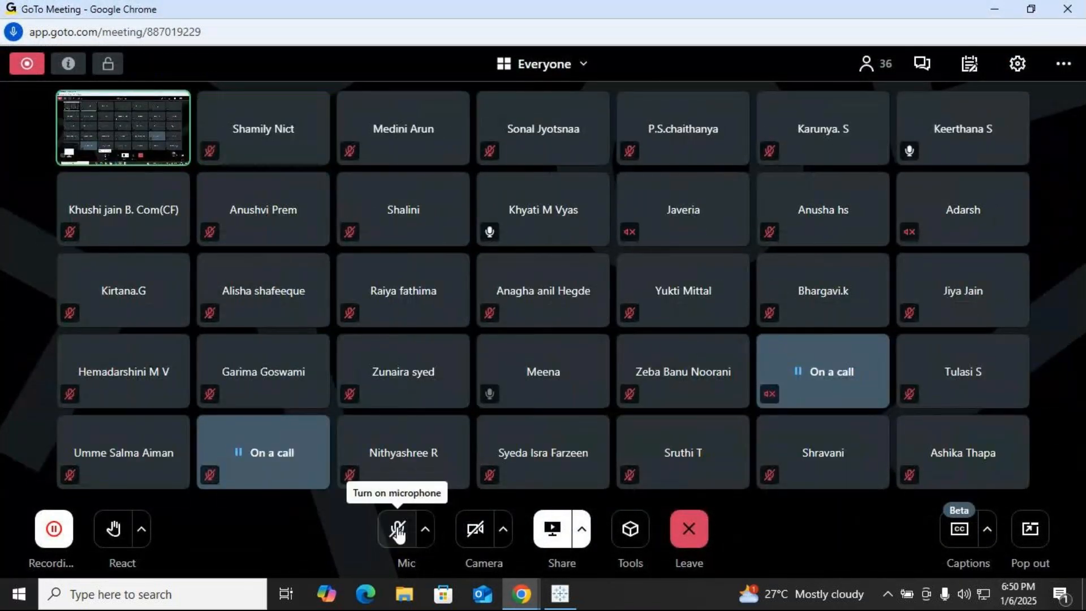
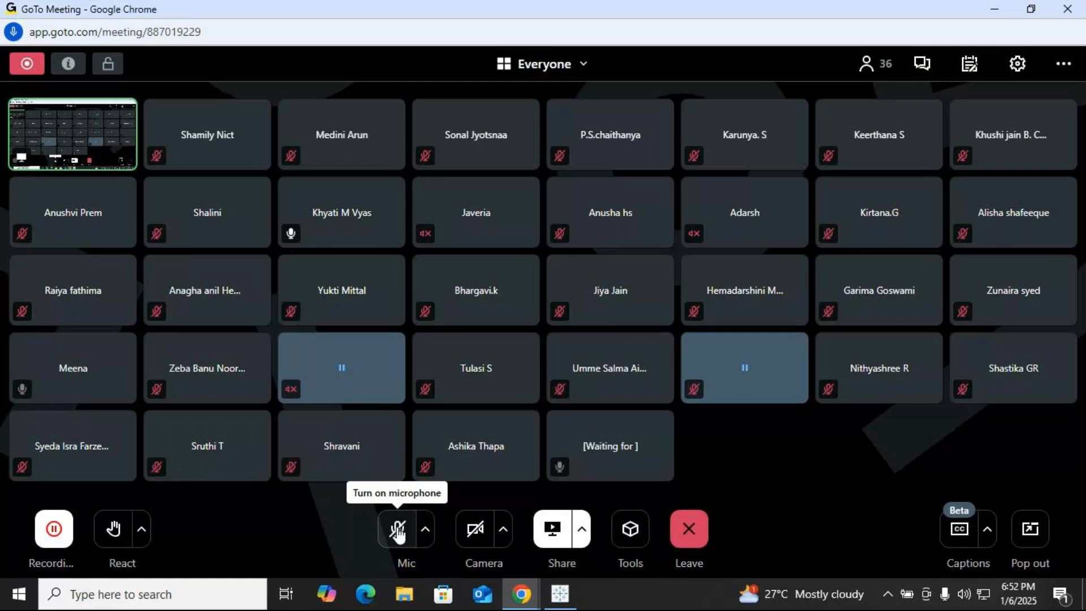
# Return to Tableau and rename the Sheet 51 worksheet to "filter".
pyautogui.hotkey('alt', 'Tab')
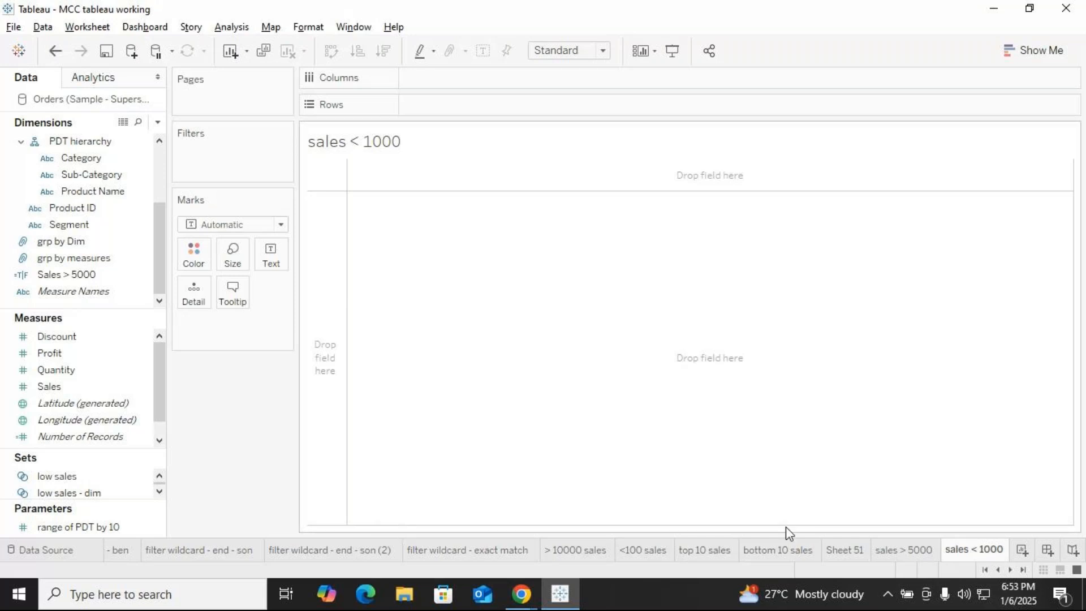
pyautogui.click(836, 552)
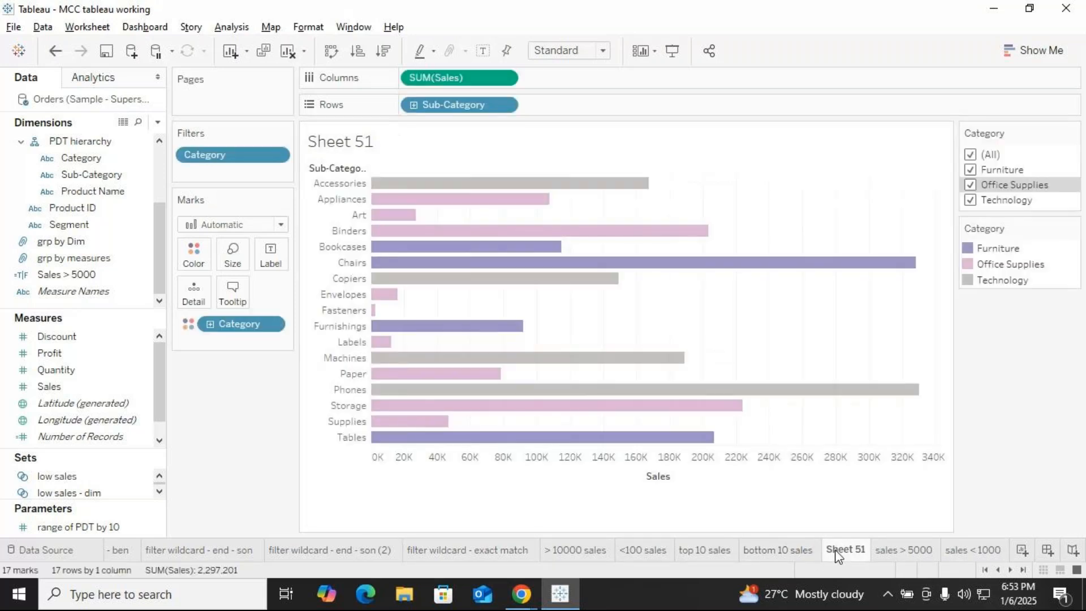
pyautogui.rightClick(836, 551)
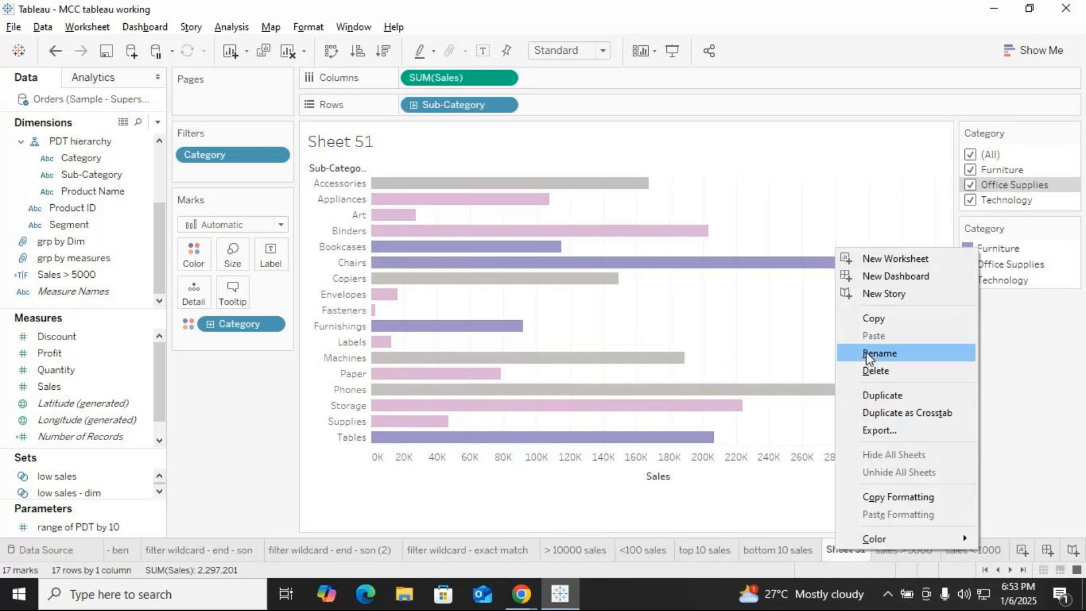
pyautogui.click(866, 352)
pyautogui.write('filter')
pyautogui.press('Return')
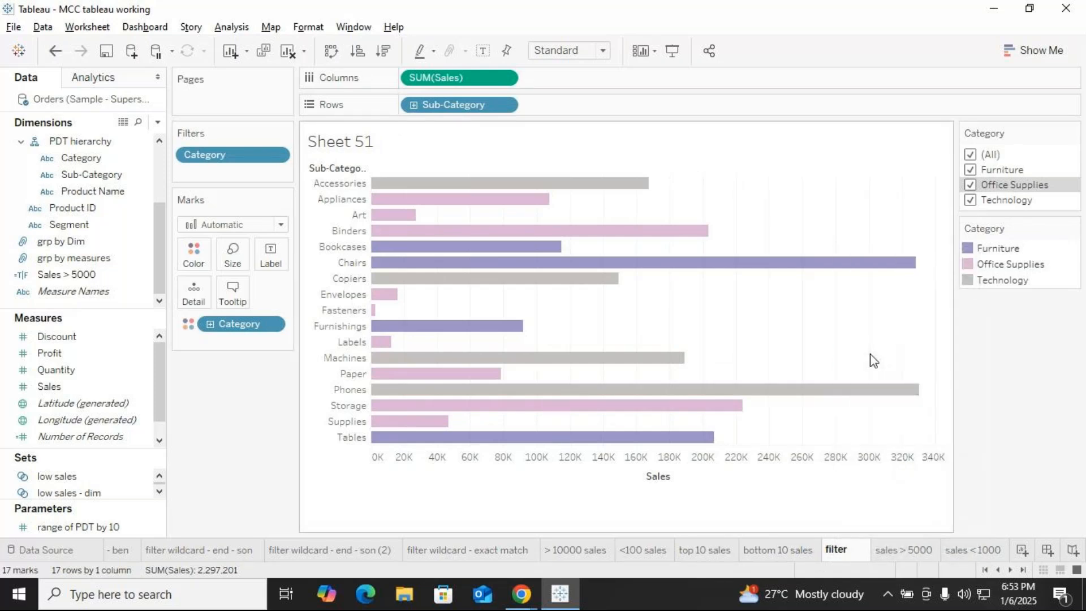
# Finish renaming the filter worksheet as "filter Diplay" and add a new worksheet after the "sales < 1000" sheet.
pyautogui.write('Dipl')
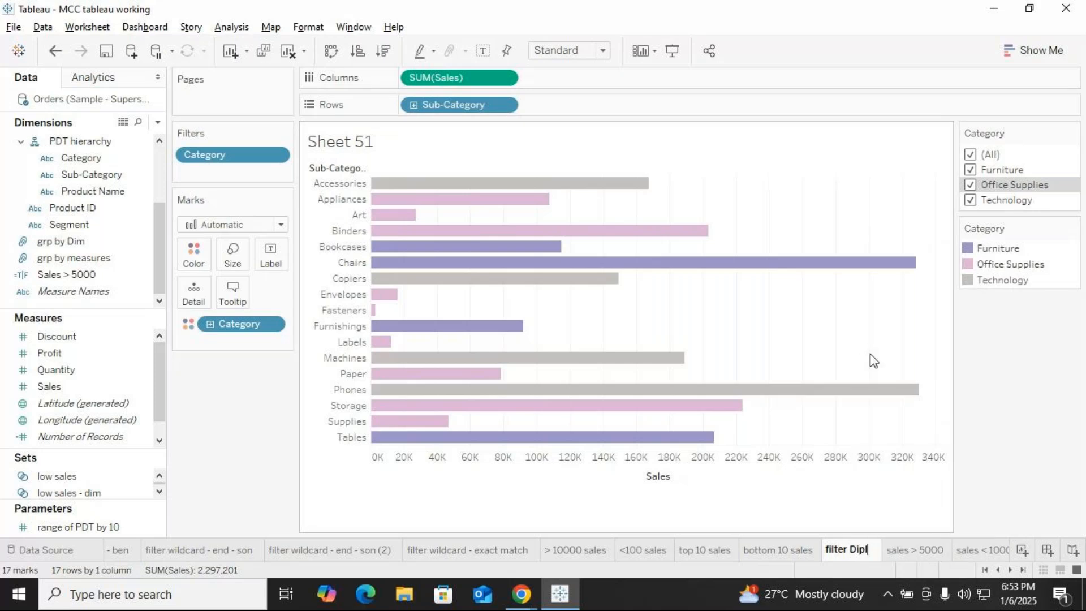
pyautogui.write('ay')
pyautogui.press('Return')
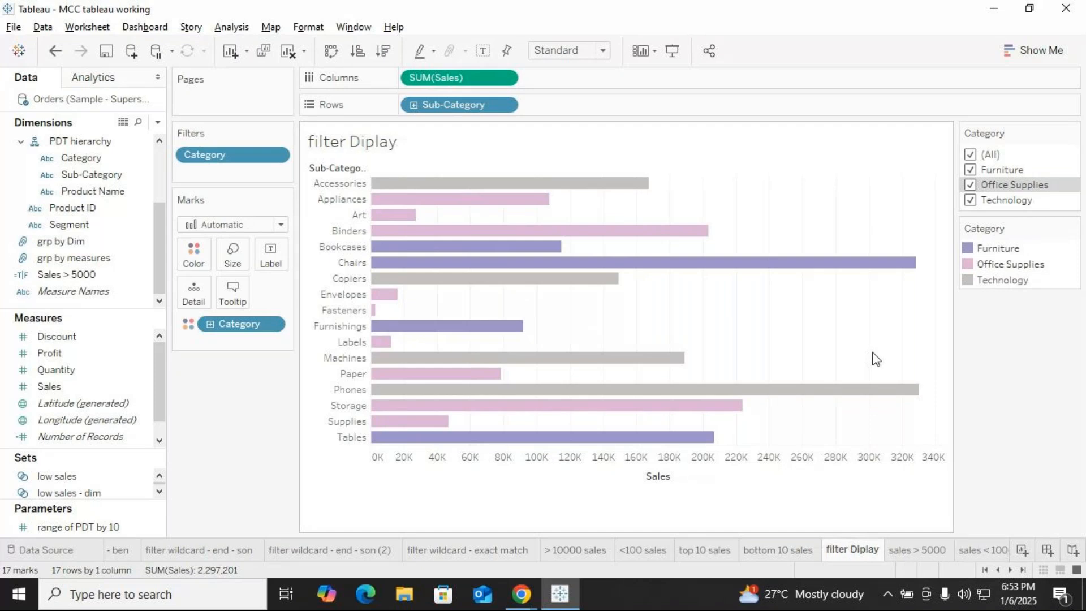
pyautogui.click(979, 554)
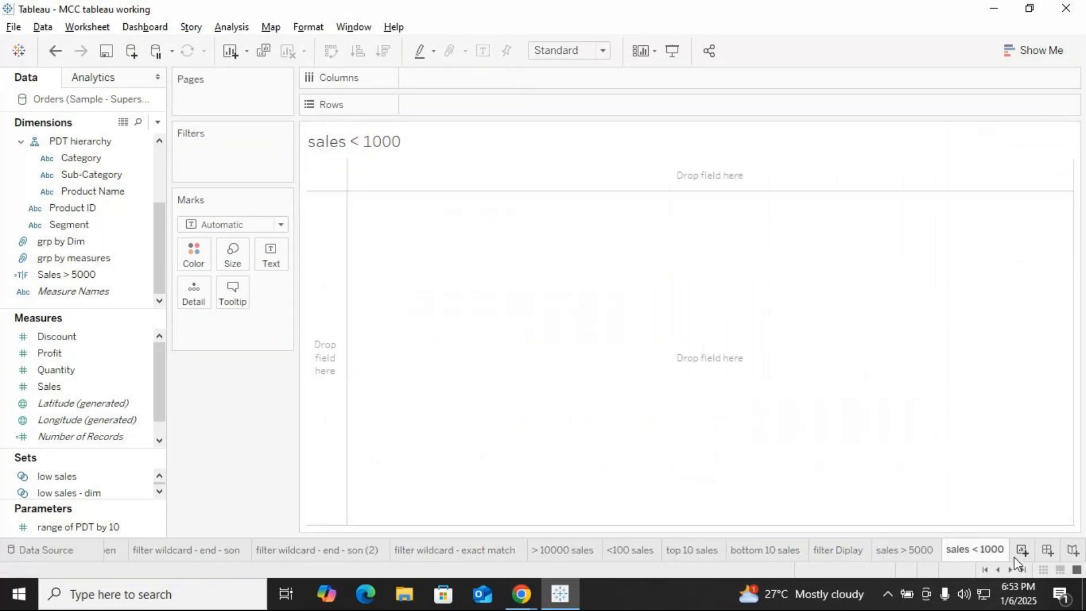
pyautogui.click(1022, 549)
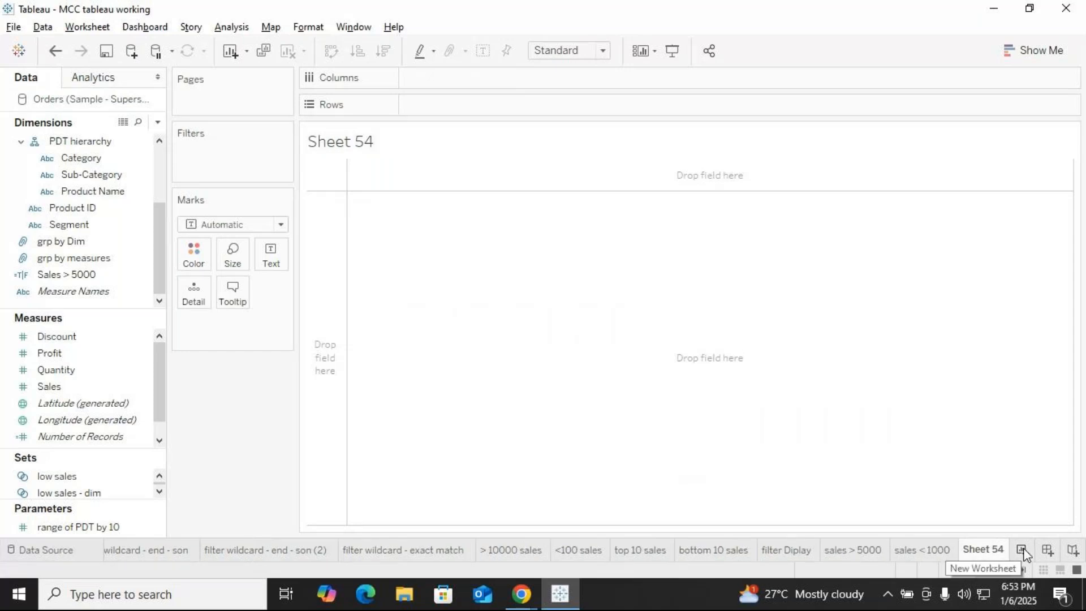
# Switch to the GoTo Meeting window, turn on the microphone, and return to Tableau.
pyautogui.hotkey('alt', 'Tab')
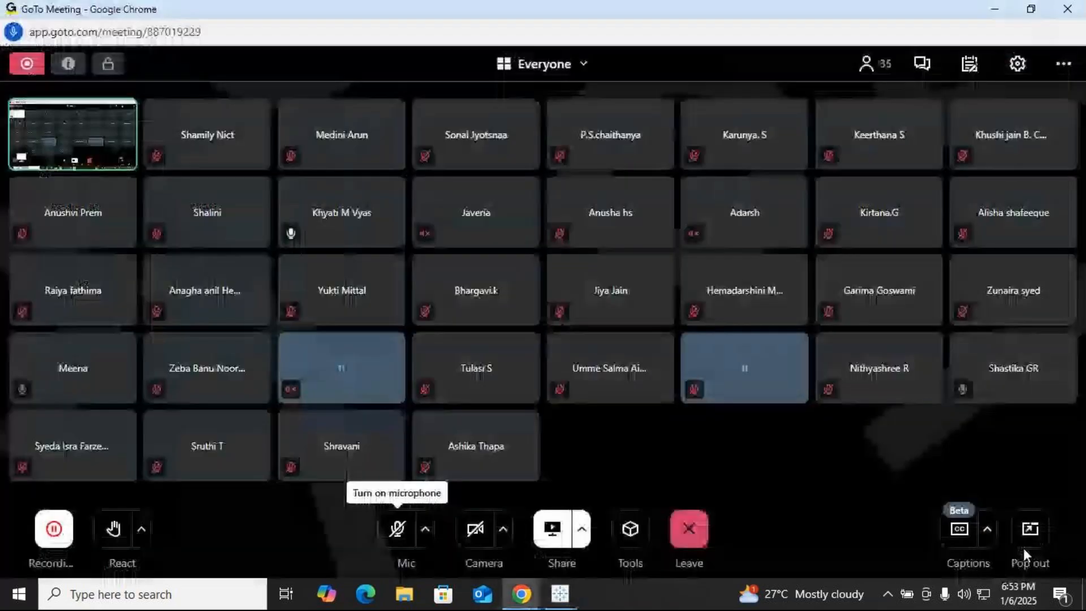
pyautogui.click(409, 530)
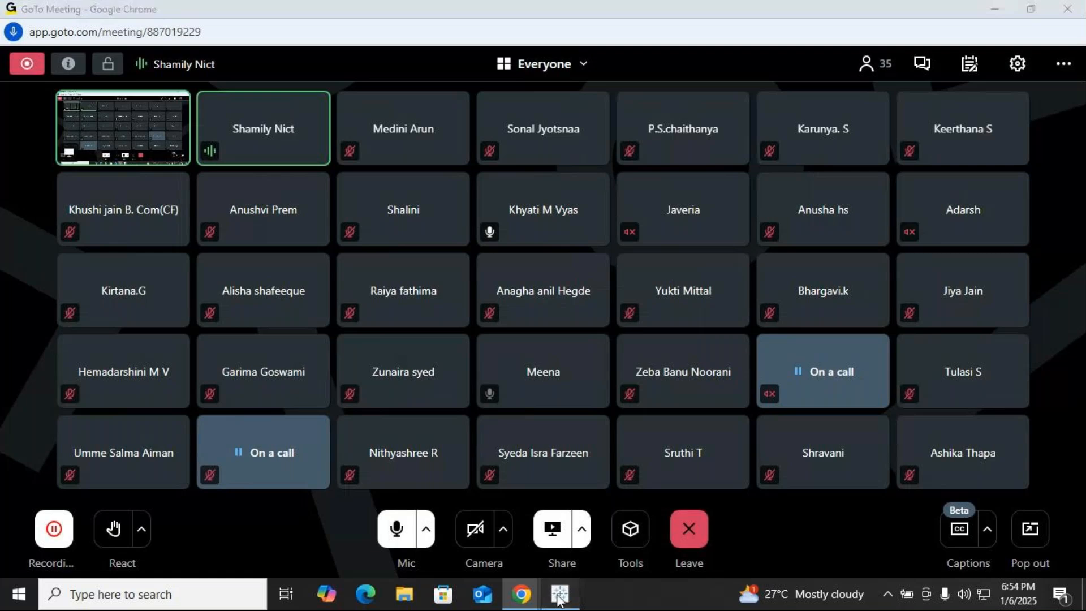
pyautogui.click(560, 591)
# Review the "sales < 1000" and "sales > 5000" worksheets, go back to Sheet 54, and check the GoTo Meeting window.
pyautogui.click(918, 551)
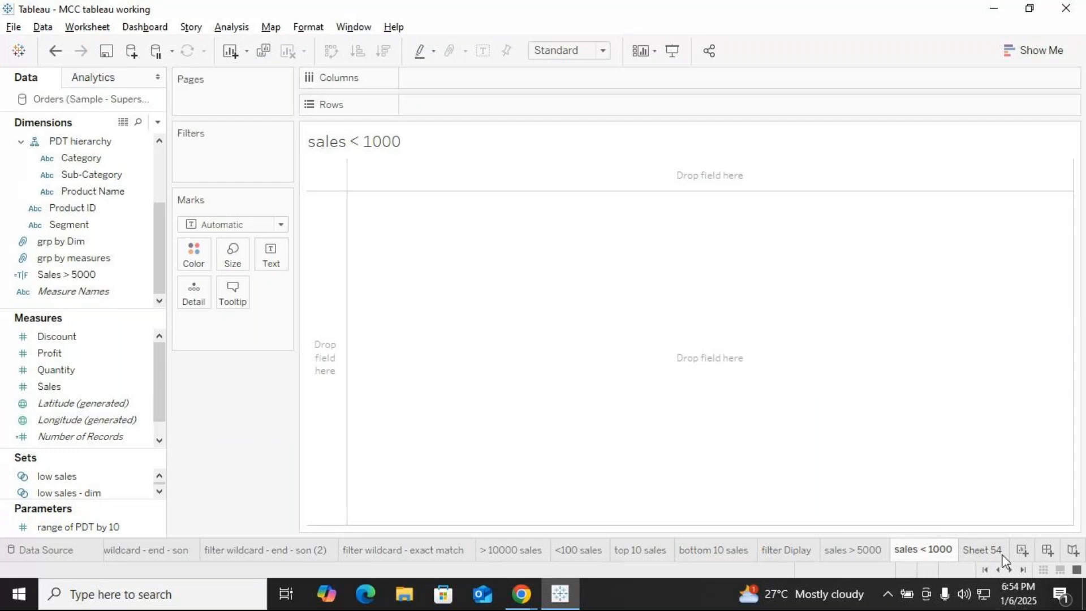
pyautogui.click(847, 554)
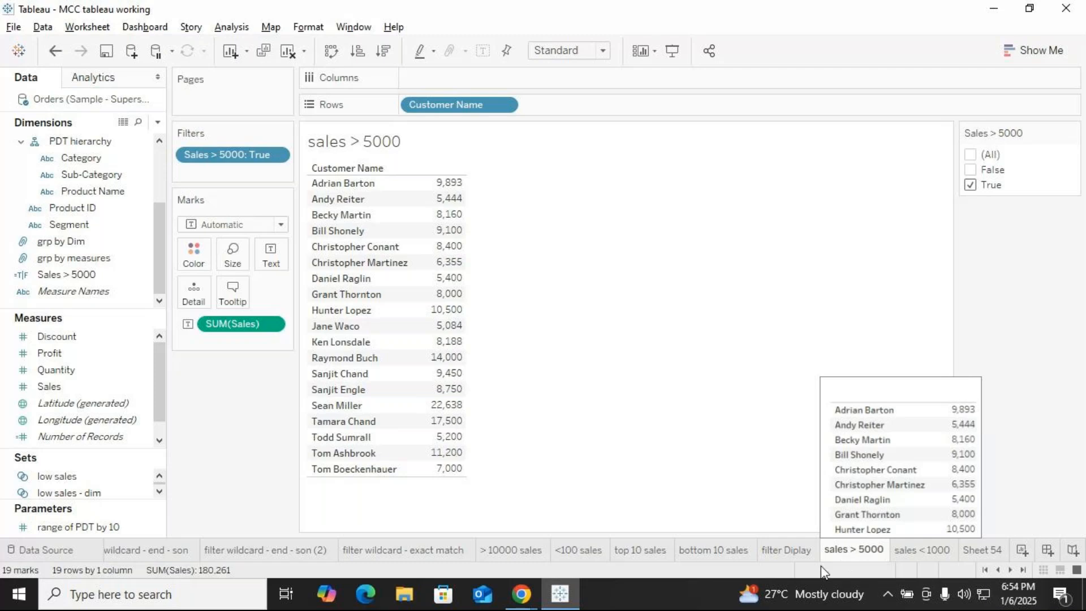
pyautogui.click(969, 551)
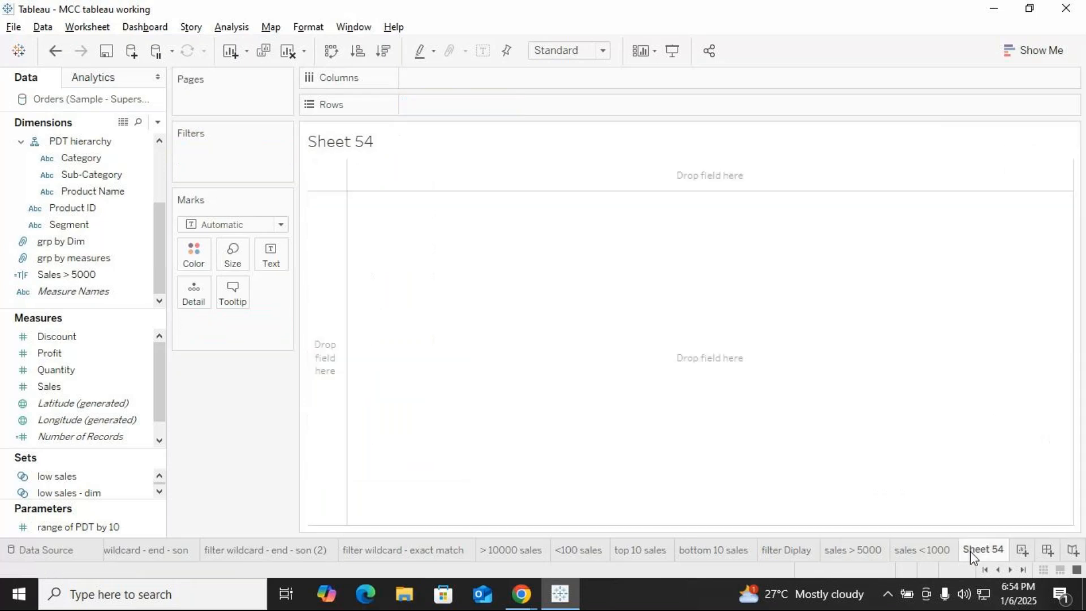
pyautogui.click(548, 598)
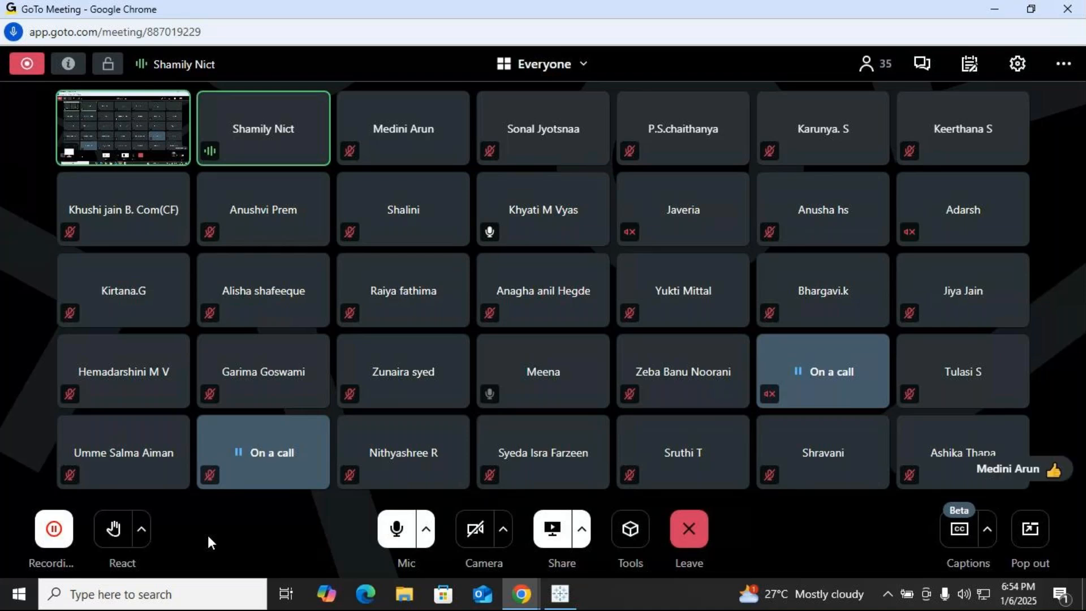
# Return to Tableau and build a bar chart on Sheet 54 with Sub-Category in rows and Sales in columns.
pyautogui.click(560, 594)
pyautogui.moveTo(90, 175); pyautogui.dragTo(468, 102)
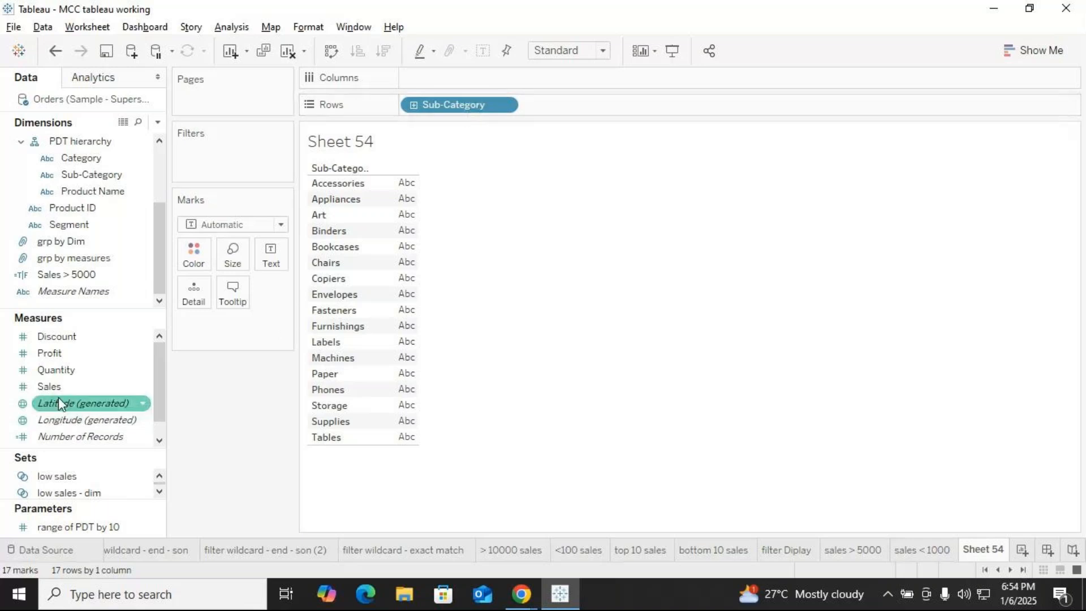
pyautogui.moveTo(59, 385); pyautogui.dragTo(439, 78)
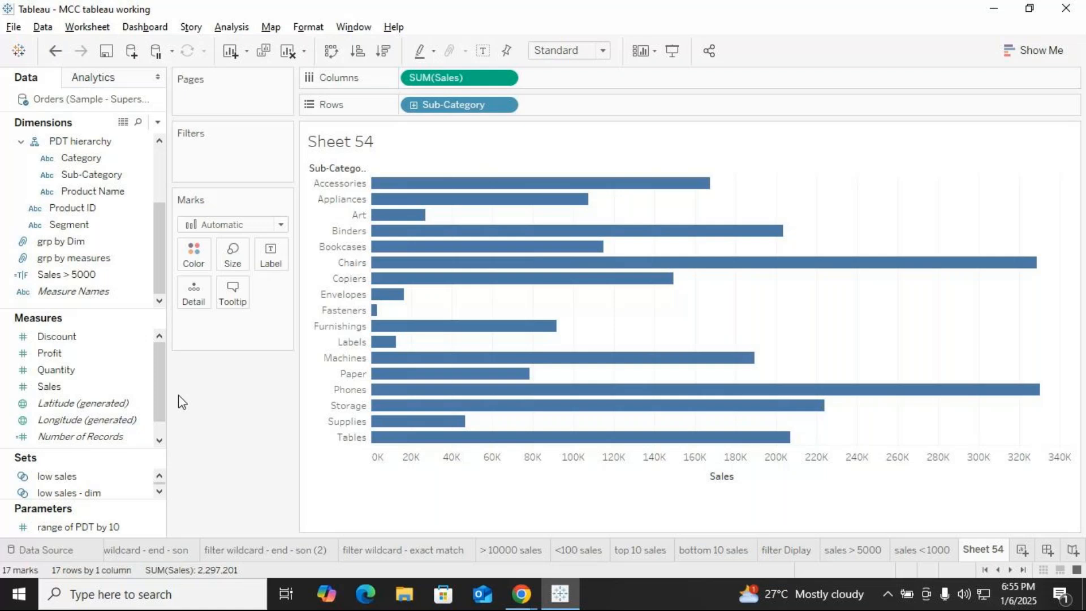
# Start a Sub-Category filter limited to the top values by sum of Sales, using a new parameter for the count.
pyautogui.moveTo(91, 174); pyautogui.dragTo(223, 156)
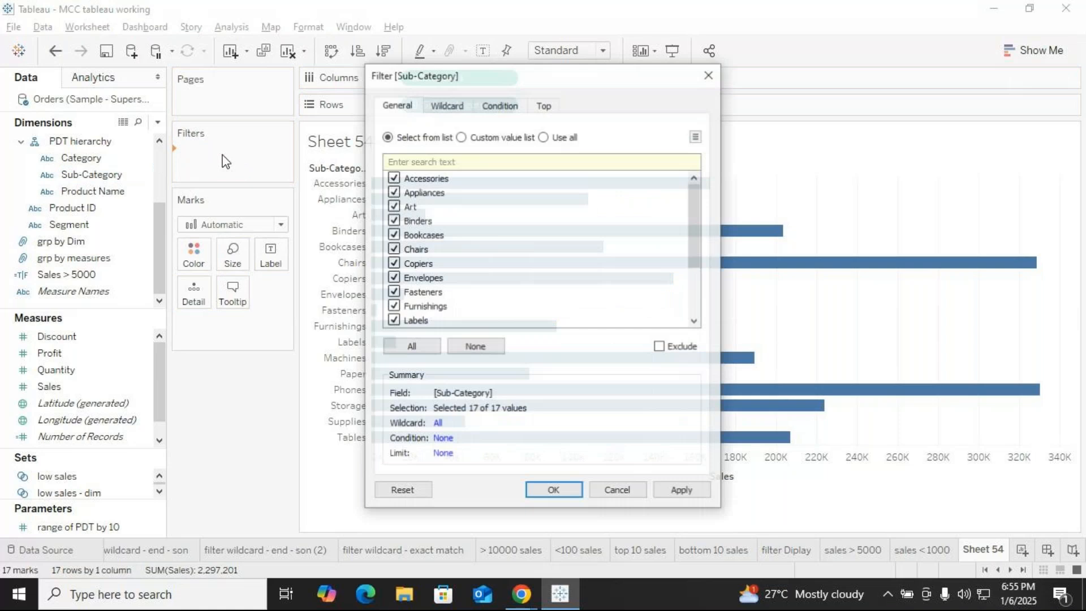
pyautogui.click(543, 105)
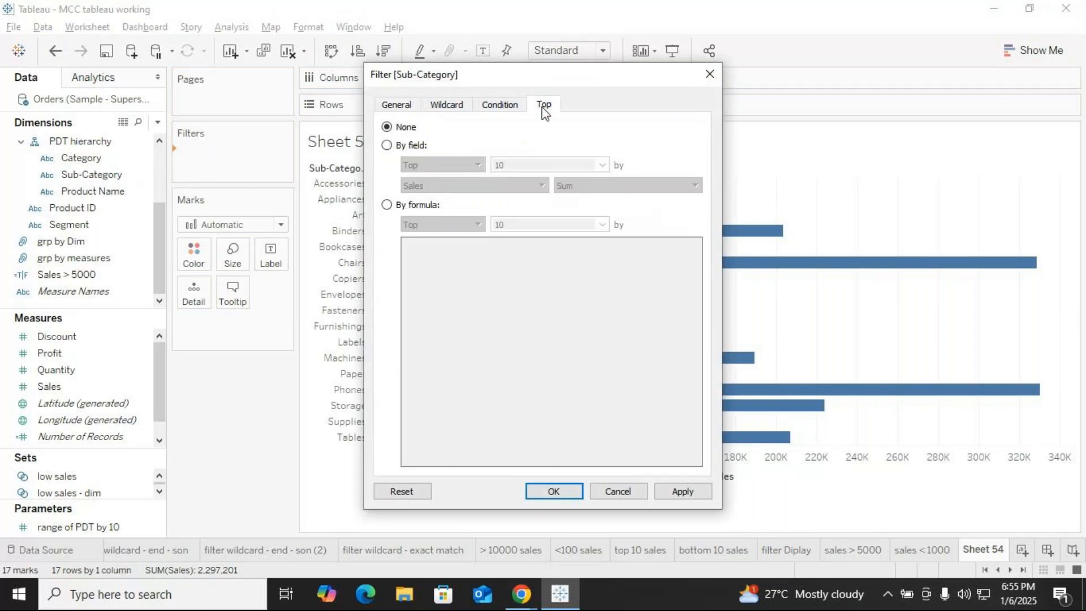
pyautogui.click(400, 146)
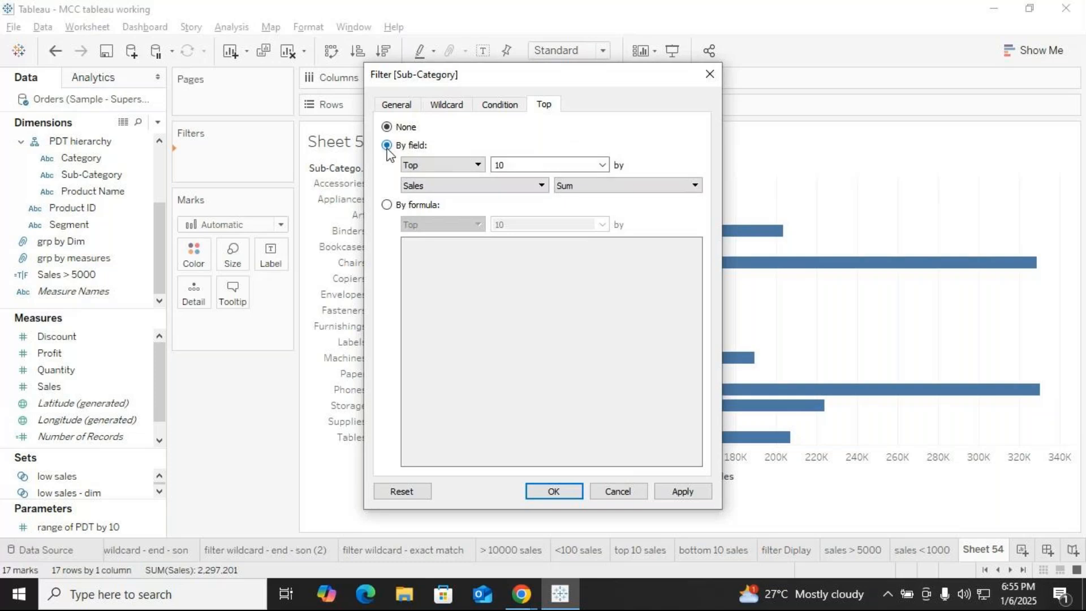
pyautogui.click(602, 165)
pyautogui.click(577, 188)
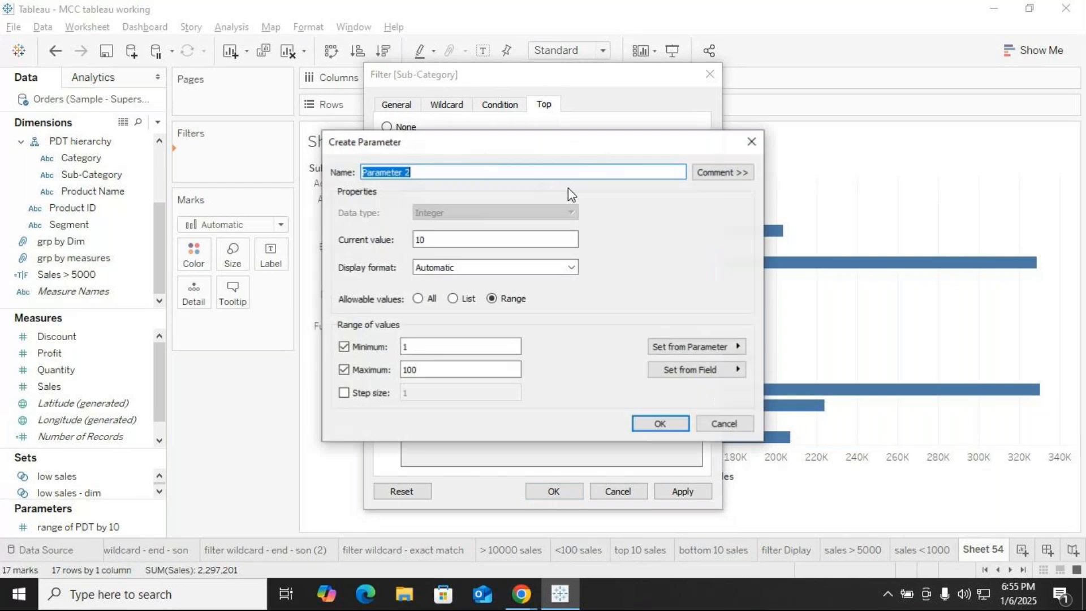
# Name the new parameter "Top 5" and set its current value to 10.
pyautogui.press('BackSpace')
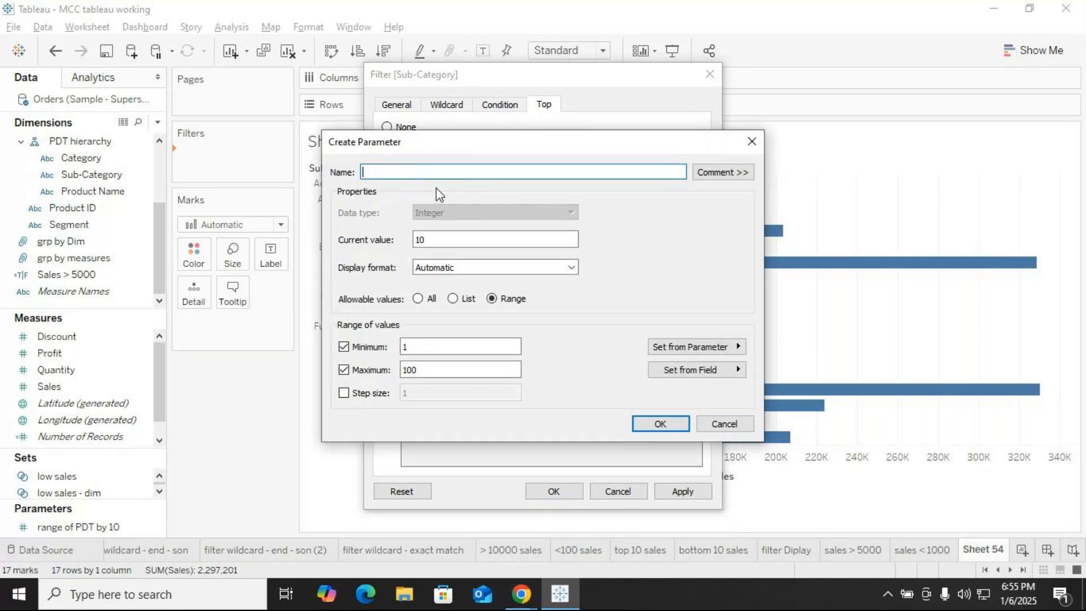
pyautogui.write('Top 5')
pyautogui.click(453, 242)
pyautogui.press('BackSpace')
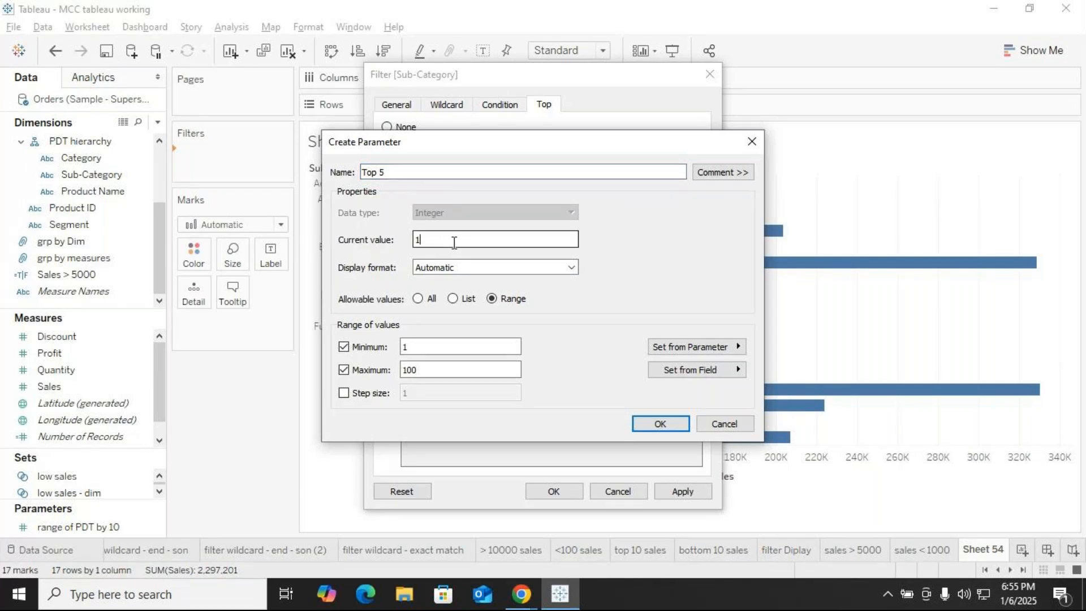
pyautogui.write('0')
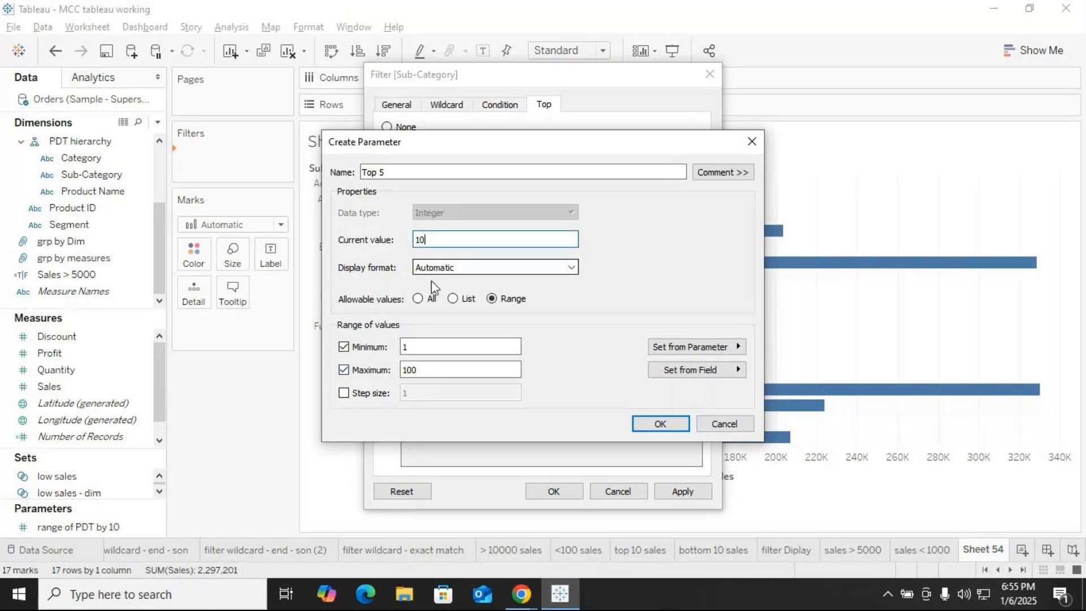
# Enable a step size of 10 for the parameter, then create it and apply the Sub-Category filter.
pyautogui.click(344, 393)
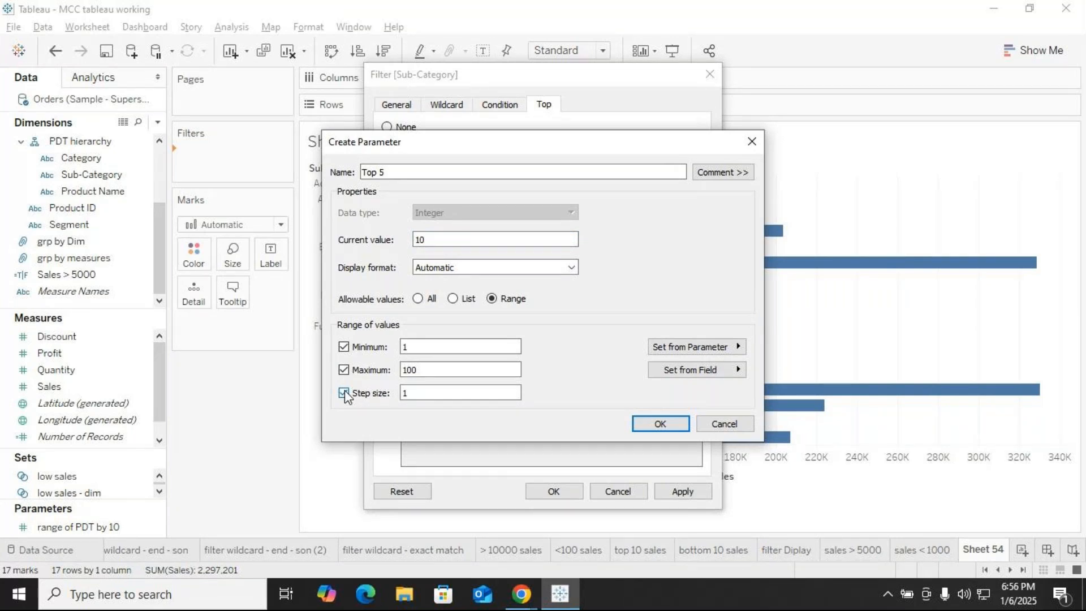
pyautogui.click(422, 395)
pyautogui.write('0')
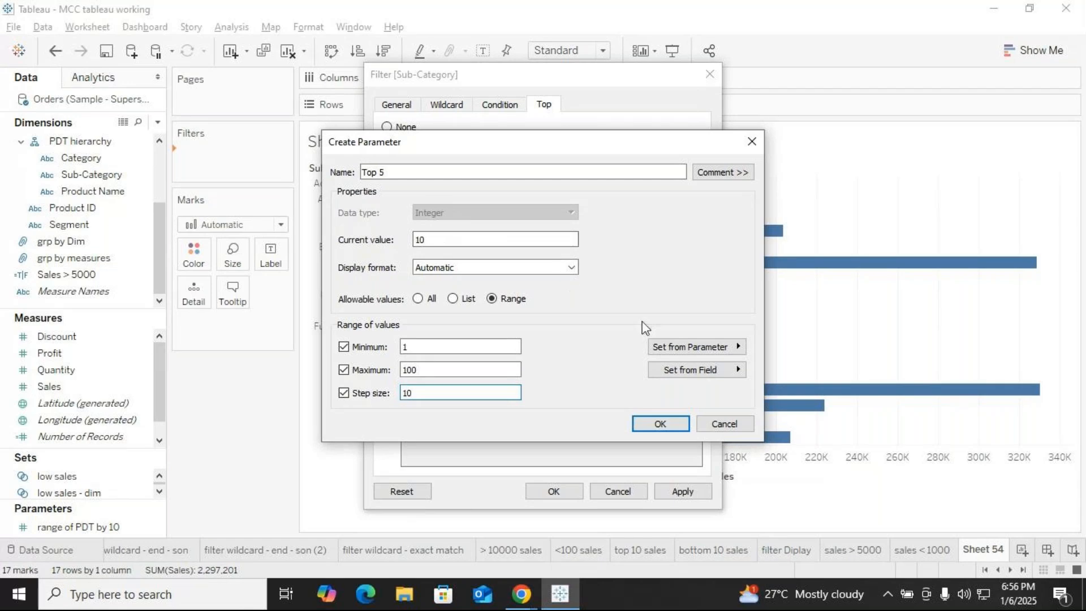
pyautogui.click(660, 424)
pyautogui.click(553, 491)
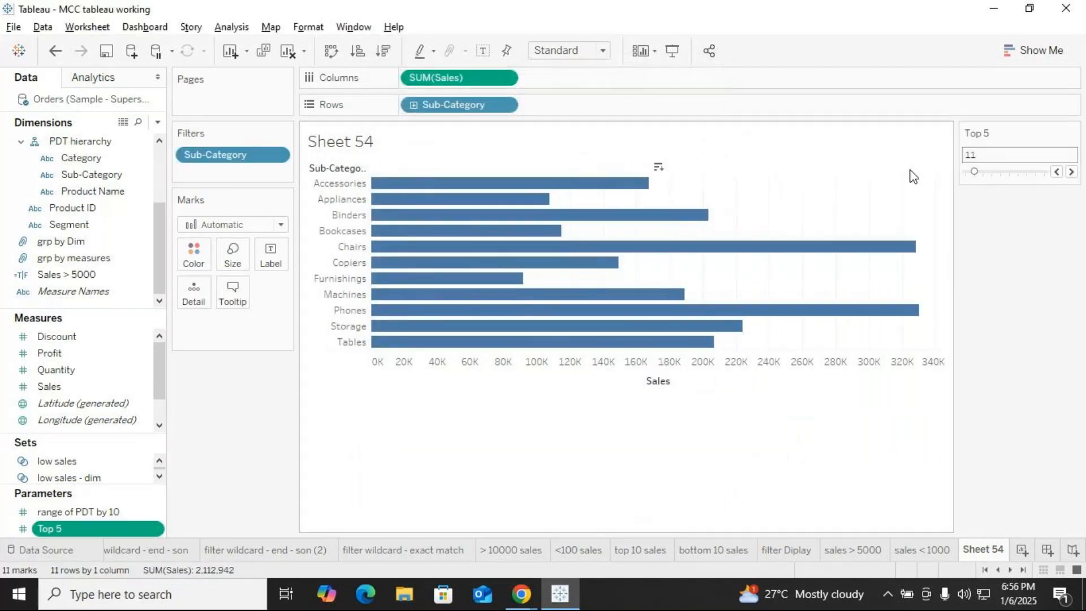
# Lower the Top 5 parameter control to 1, then step it up to 31.
pyautogui.moveTo(973, 172); pyautogui.dragTo(966, 172)
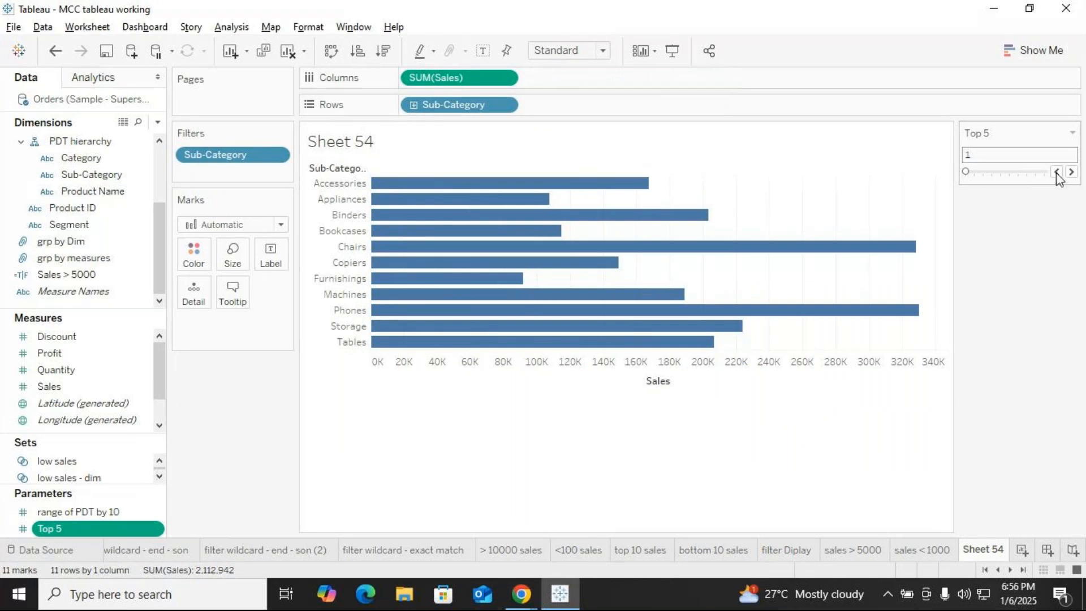
pyautogui.click(1071, 172)
pyautogui.click(1072, 172)
pyautogui.click(1071, 172)
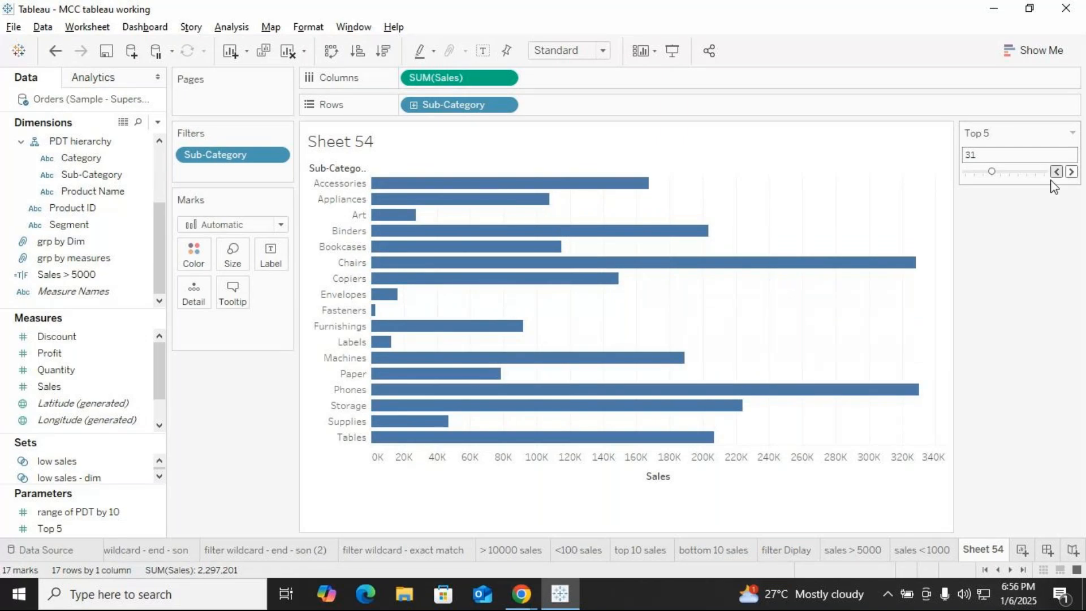
# Rename the Sheet 54 worksheet to "top 10".
pyautogui.rightClick(987, 557)
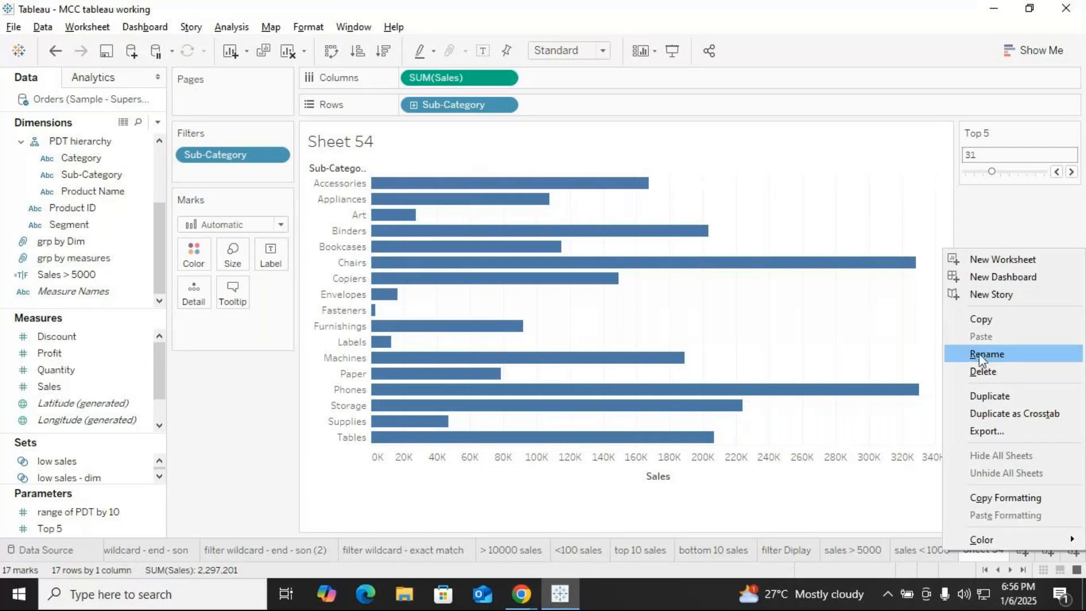
pyautogui.click(980, 355)
pyautogui.write('top')
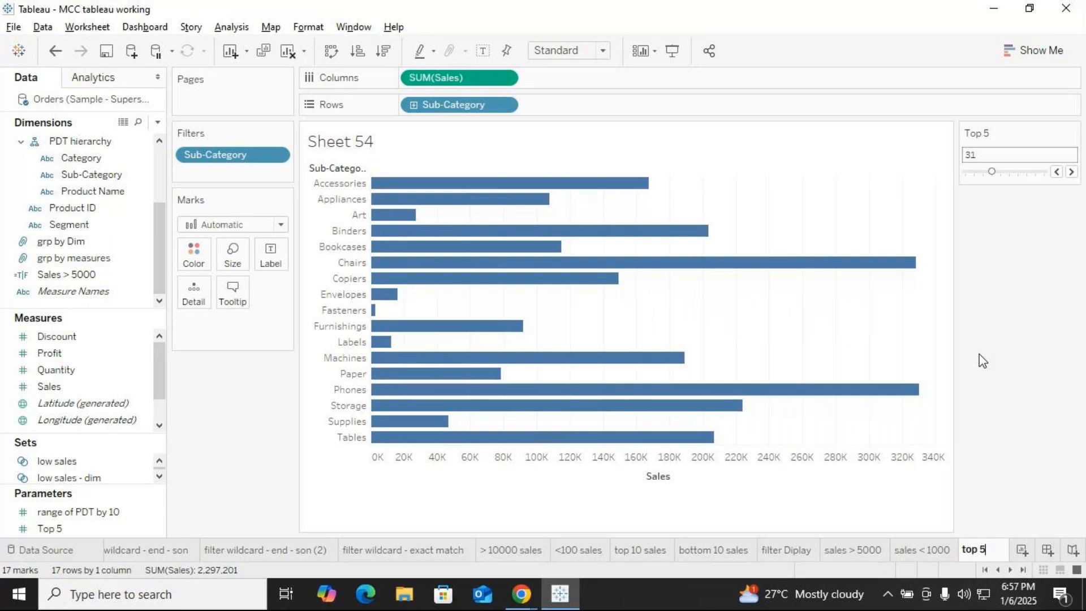
pyautogui.write(' 10')
pyautogui.press('Return')
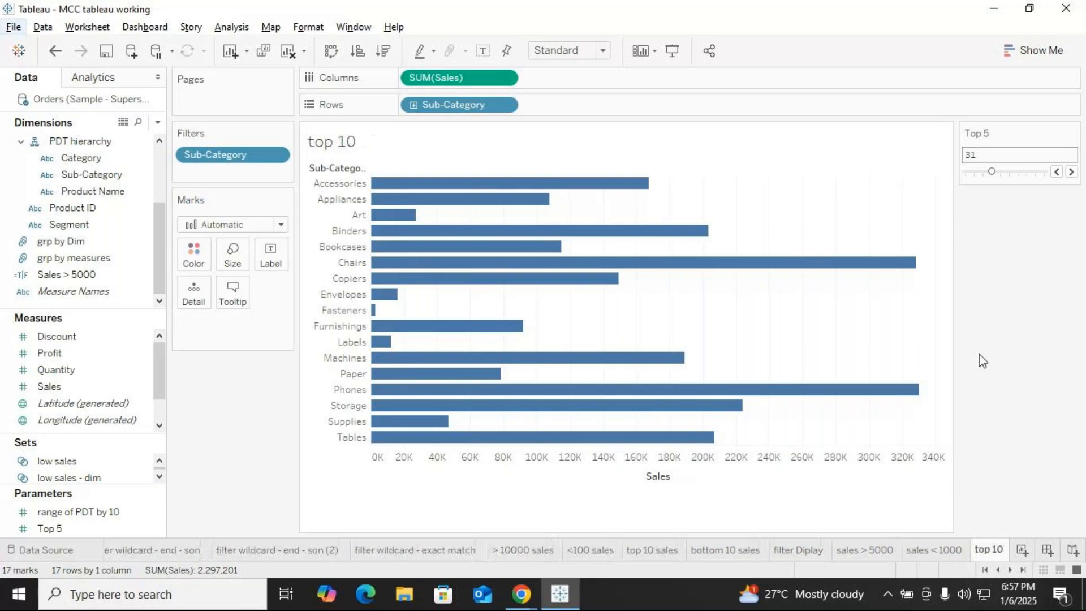
pyautogui.hotkey('alt', 'b')
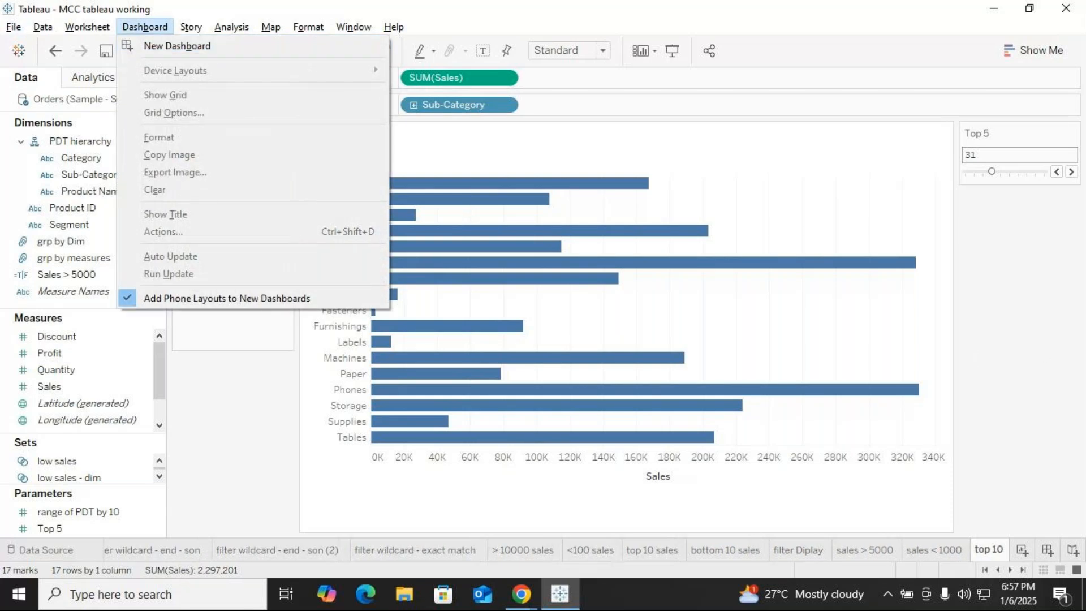
pyautogui.click(984, 564)
pyautogui.rightClick(989, 548)
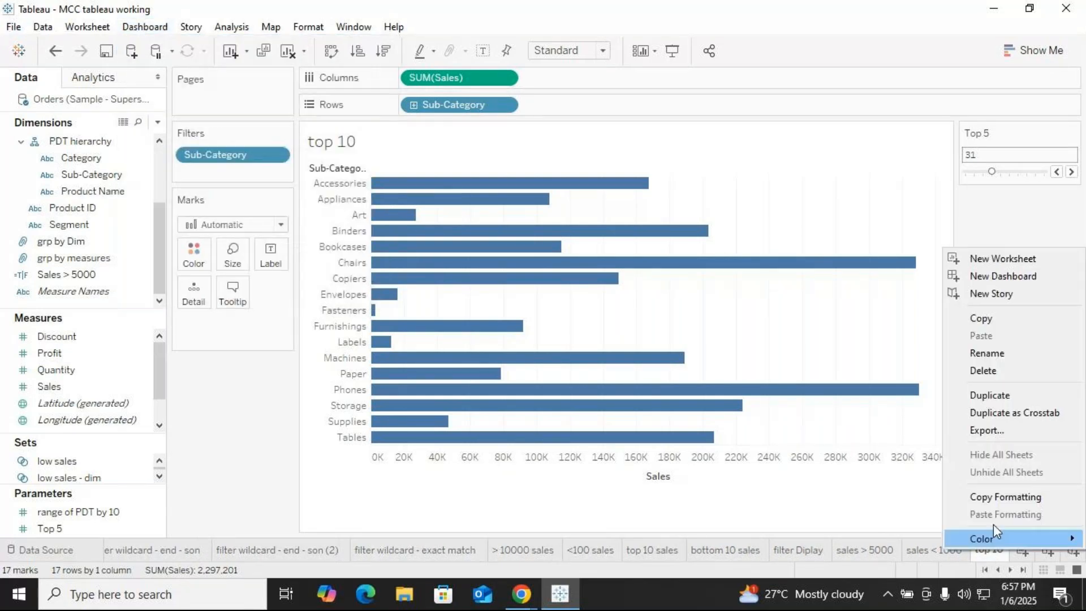
pyautogui.click(999, 356)
pyautogui.click(1004, 545)
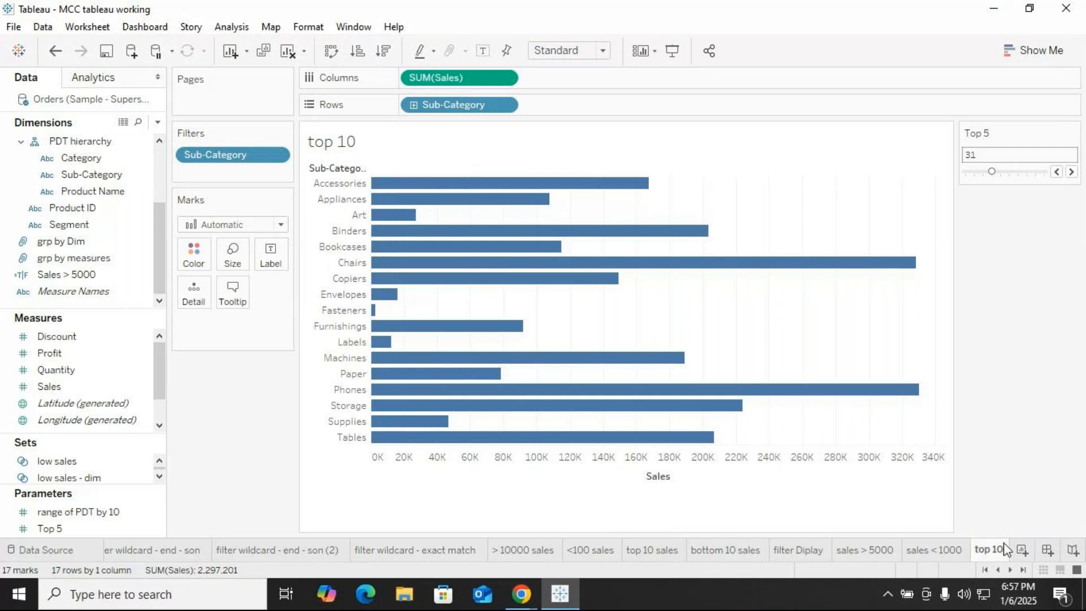
# Extend the "top 10" worksheet's name to "top 10 by parameters".
pyautogui.rightClick(1004, 548)
pyautogui.click(997, 357)
pyautogui.press('Right')
pyautogui.write('by a')
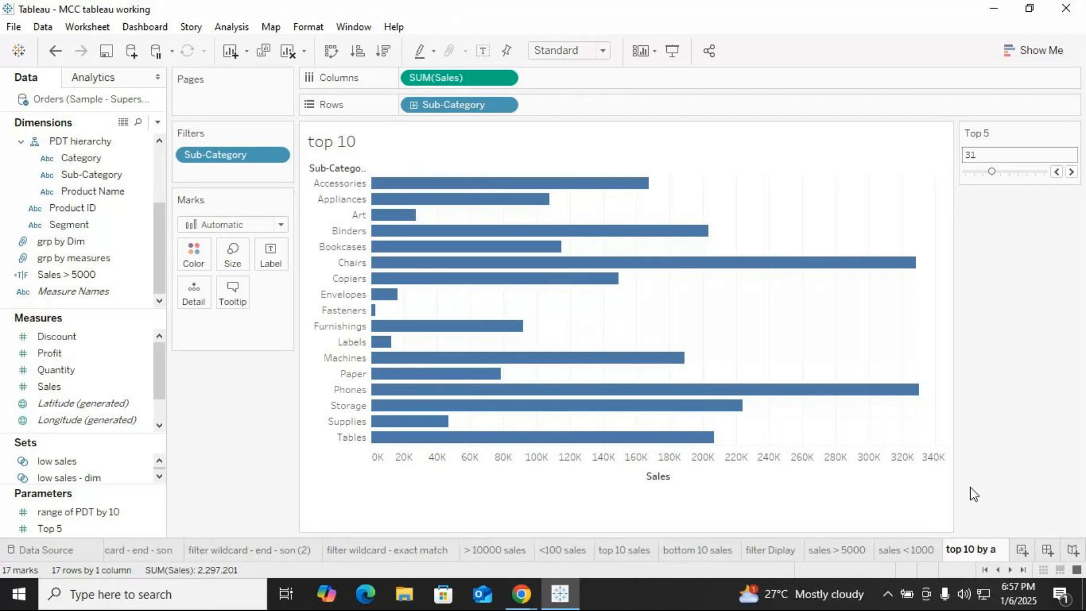
pyautogui.press('BackSpace')
pyautogui.write('paramnt')
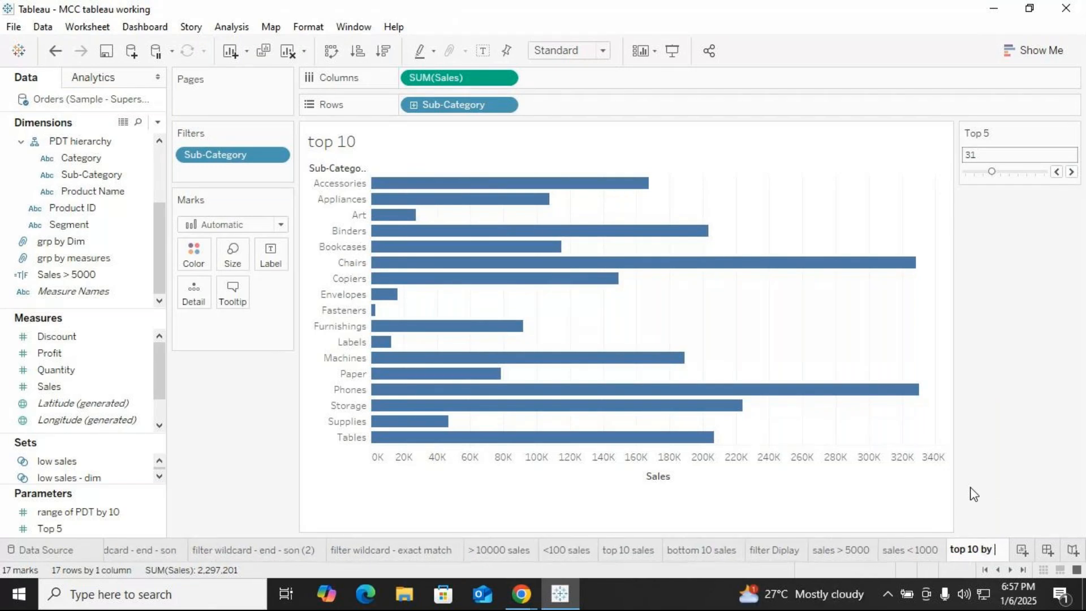
pyautogui.press('BackSpace')
pyautogui.press('BackSpace')
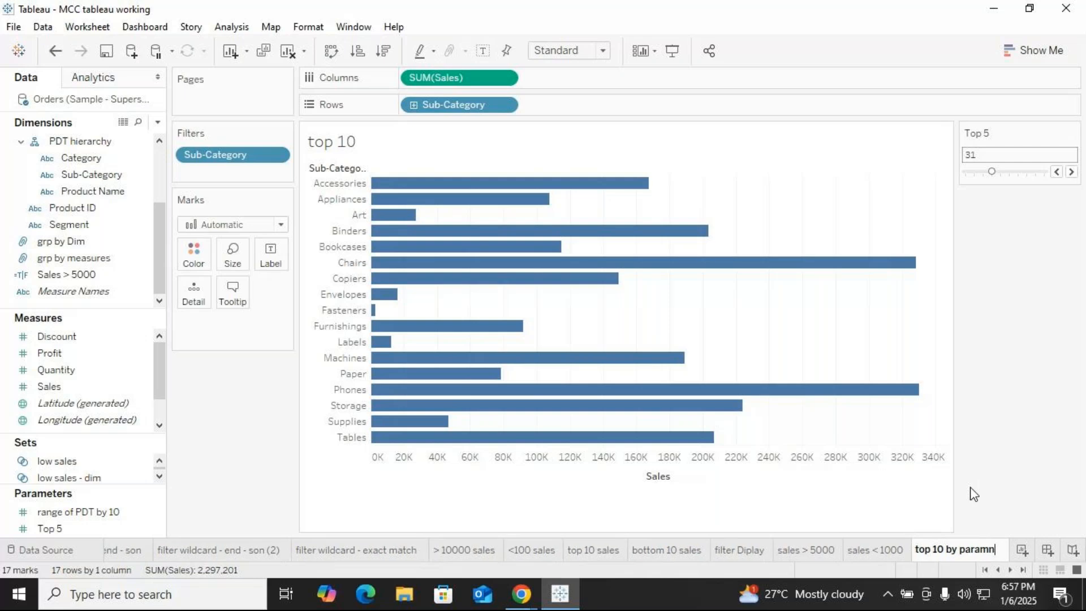
pyautogui.press('BackSpace')
pyautogui.write('mt')
pyautogui.press('BackSpace')
pyautogui.write('eters')
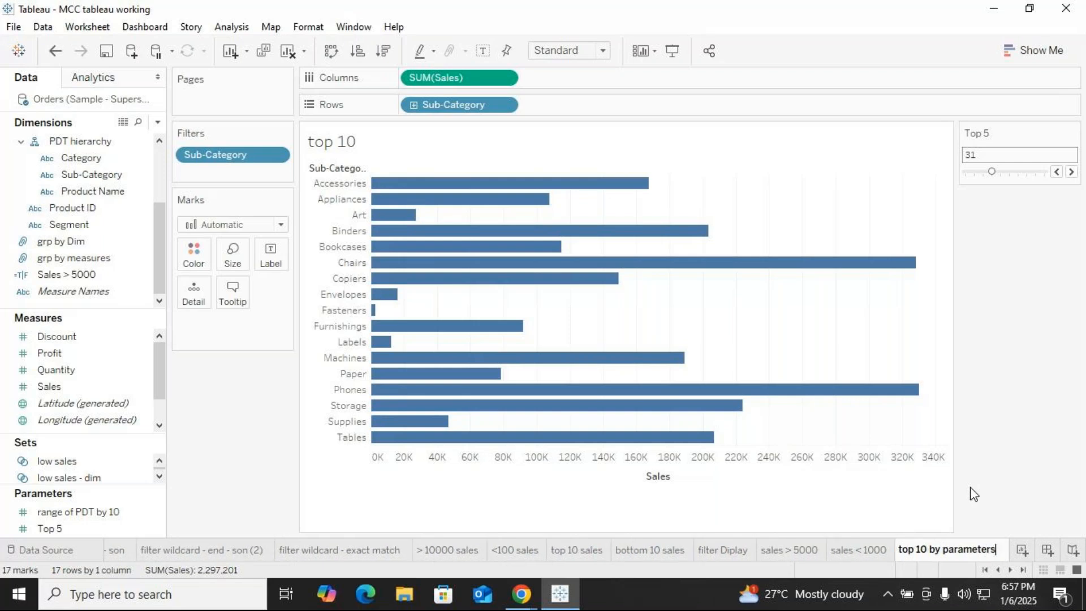
pyautogui.press('Return')
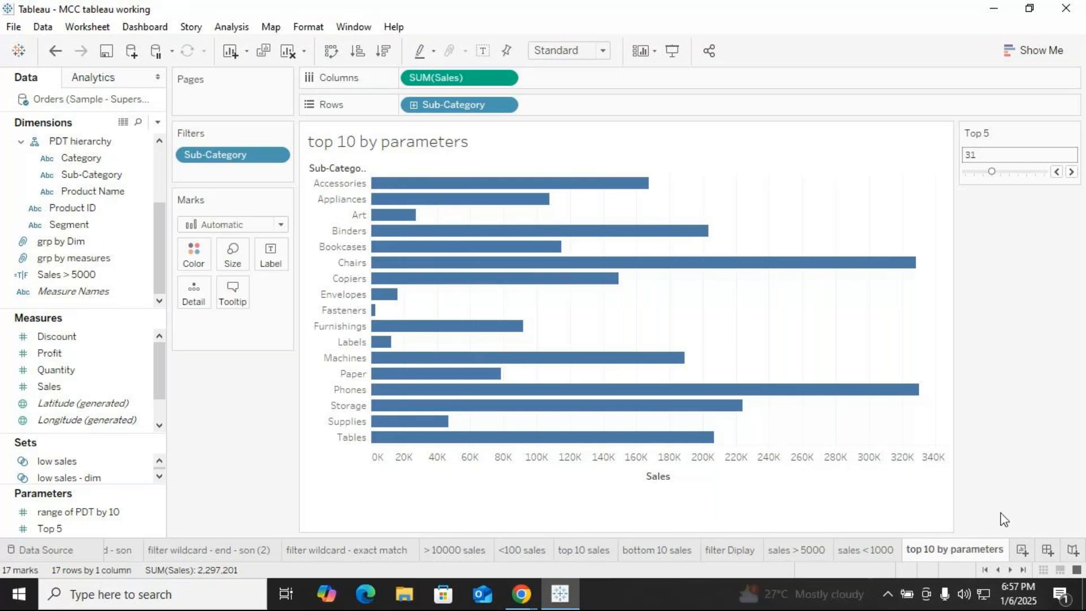
# Create a new worksheet charting Sales in columns by Product Name in rows, adding all Product Name members.
pyautogui.click(1024, 549)
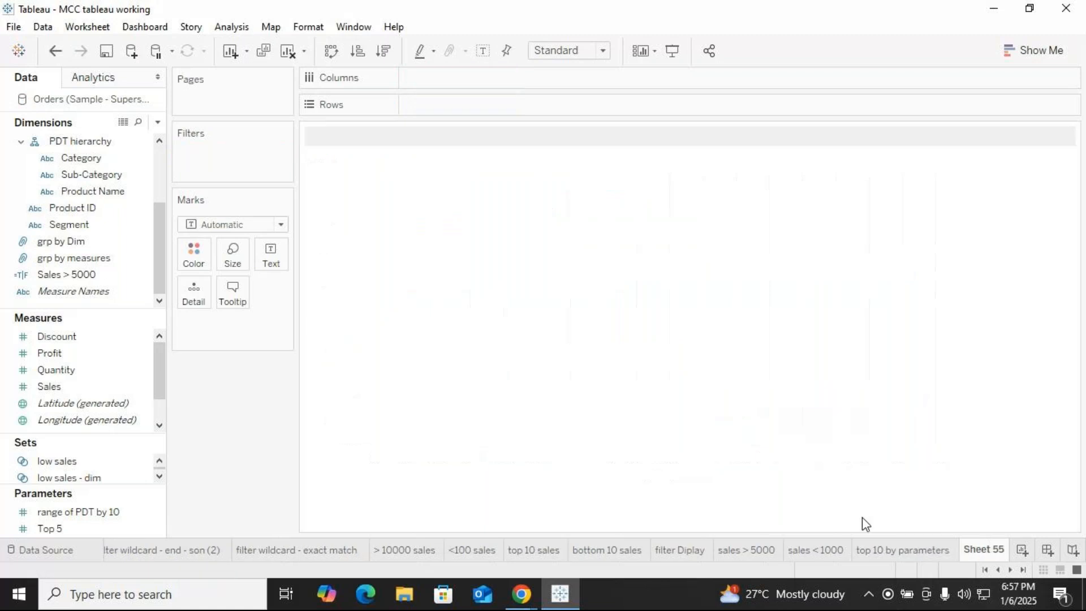
pyautogui.click(87, 275)
pyautogui.moveTo(85, 191); pyautogui.dragTo(428, 105)
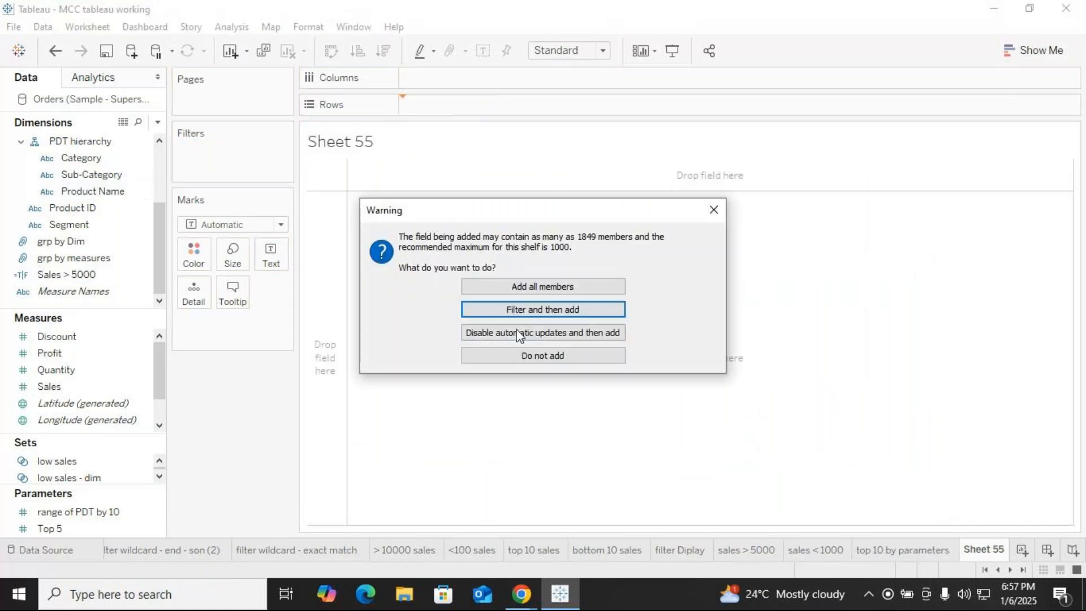
pyautogui.click(484, 288)
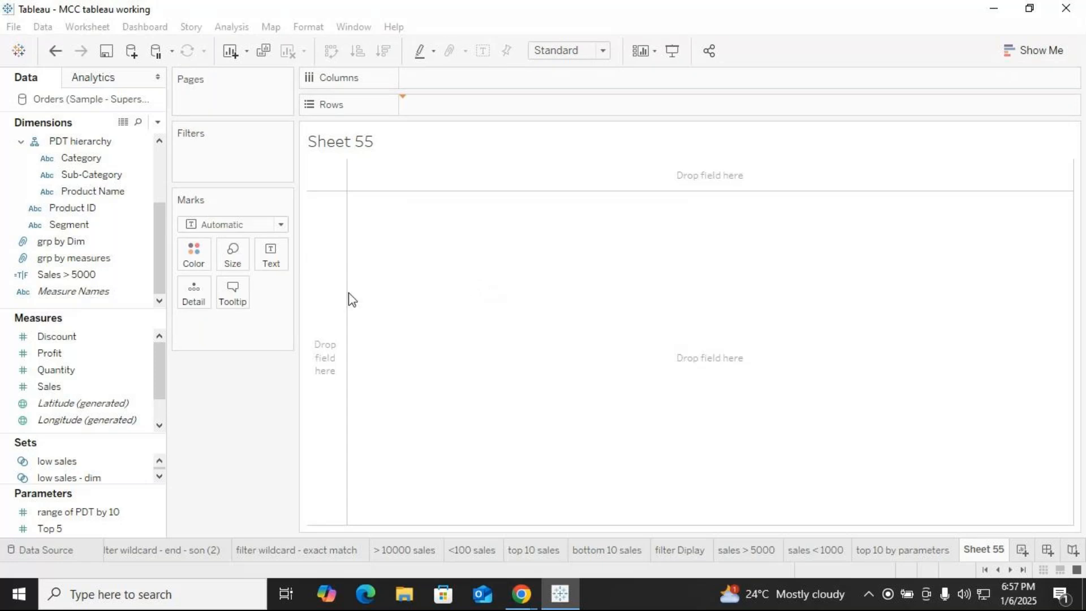
pyautogui.moveTo(48, 387); pyautogui.dragTo(433, 85)
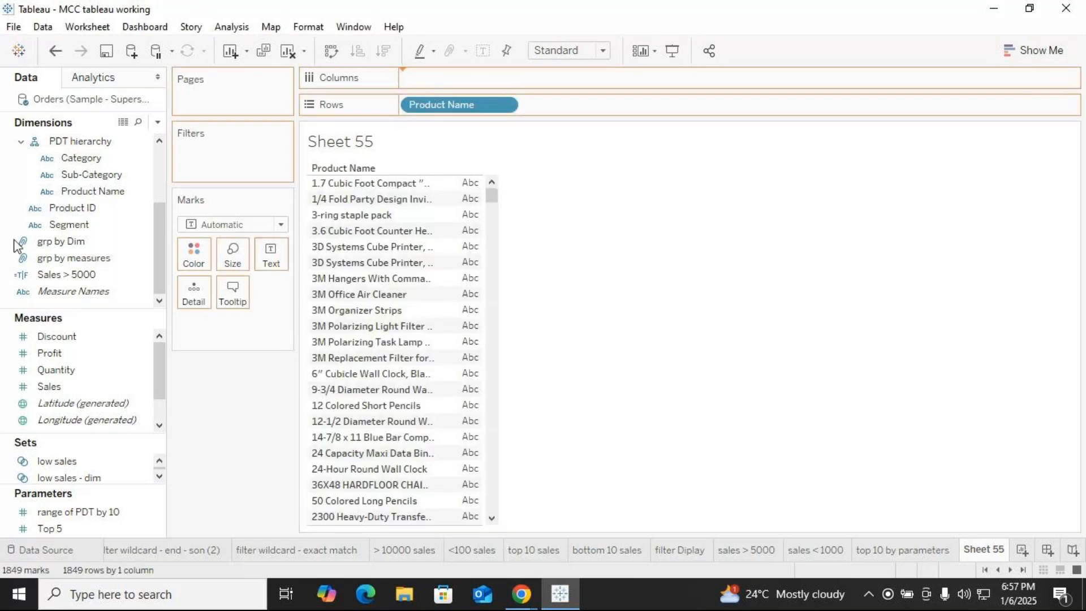
# Set up a Product Name filter for the top members by sum of Sales, with a new parameter named "PDT by 10 range".
pyautogui.moveTo(85, 191); pyautogui.dragTo(213, 151)
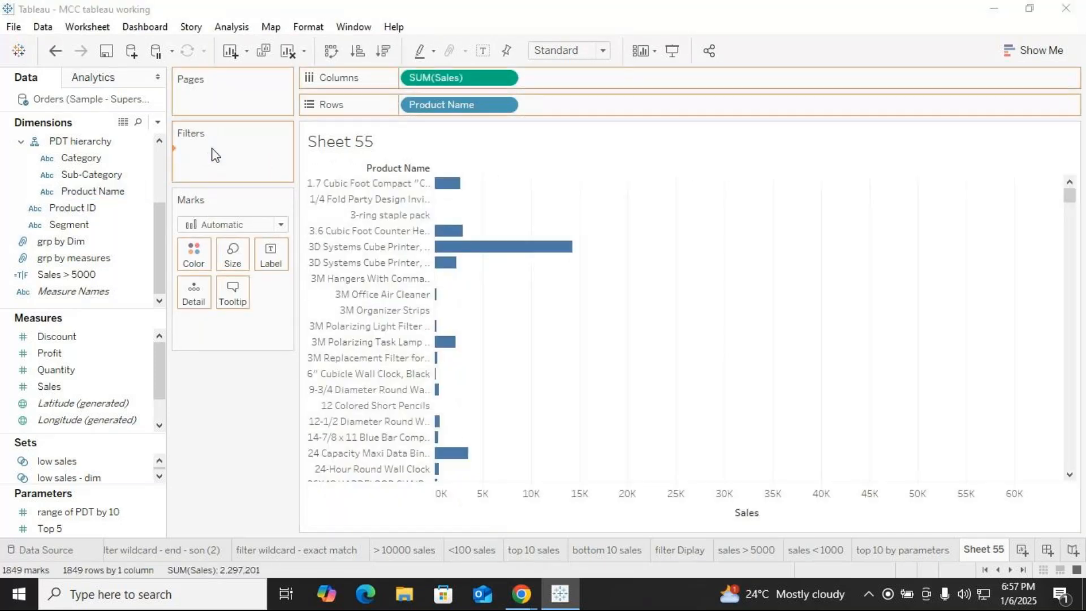
pyautogui.click(543, 105)
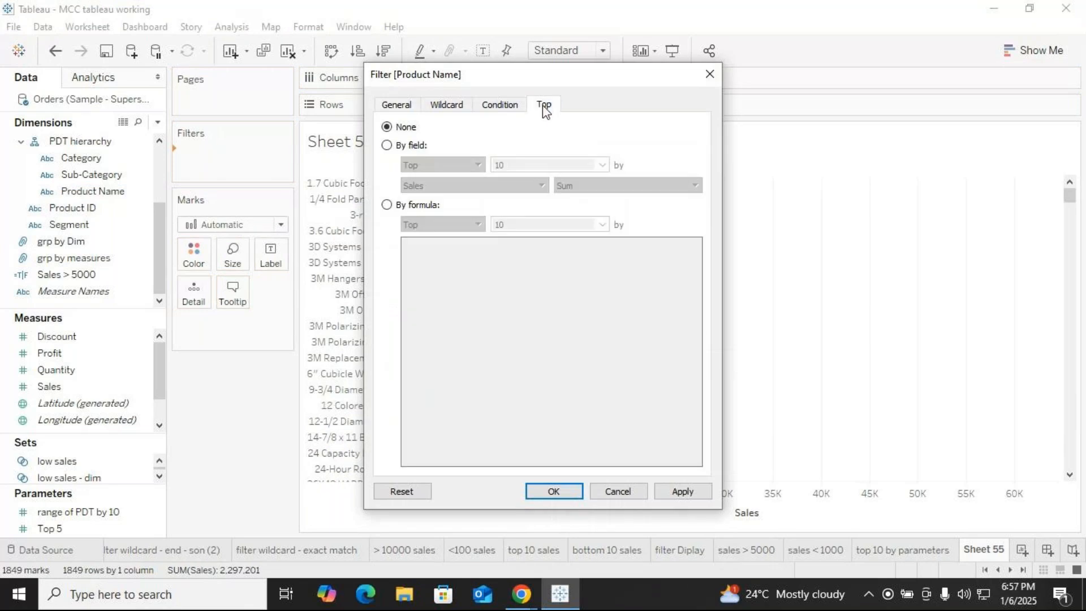
pyautogui.click(395, 148)
pyautogui.click(544, 167)
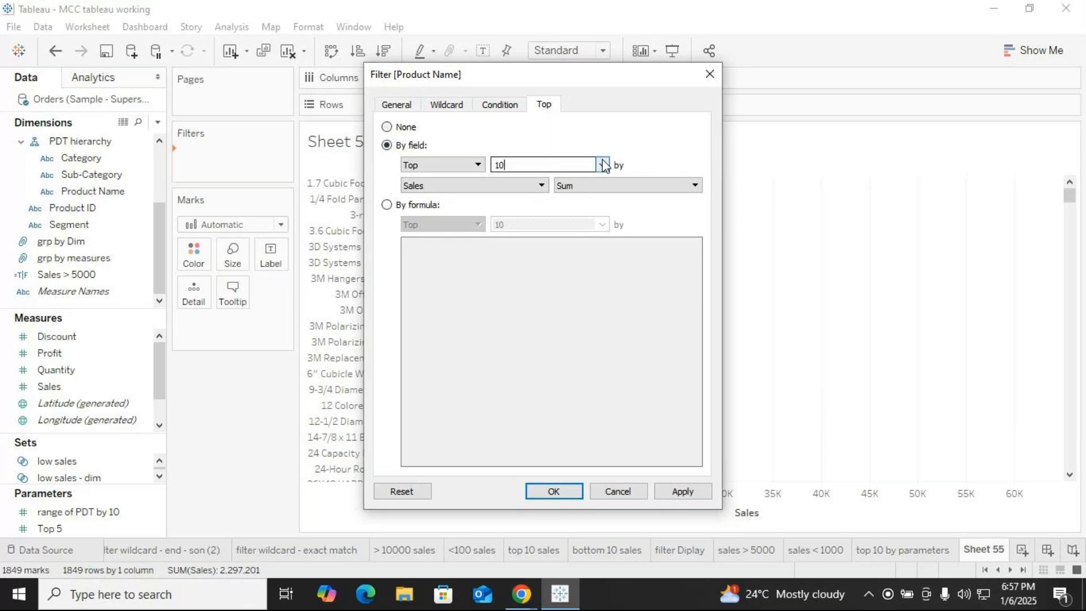
pyautogui.click(604, 165)
pyautogui.click(562, 187)
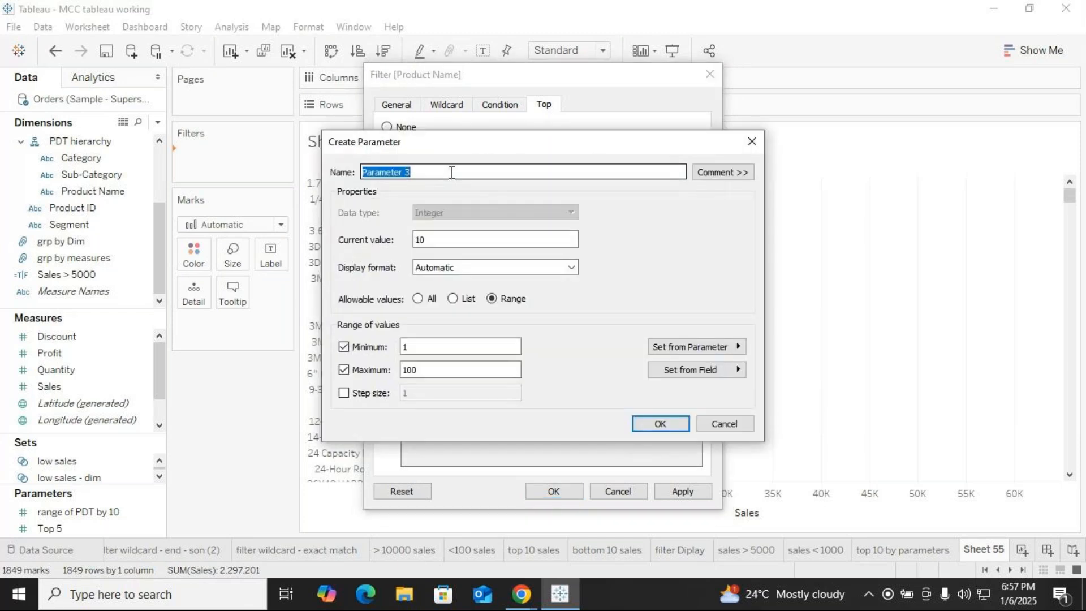
pyautogui.press('BackSpace')
pyautogui.write('PDT by 10 range')
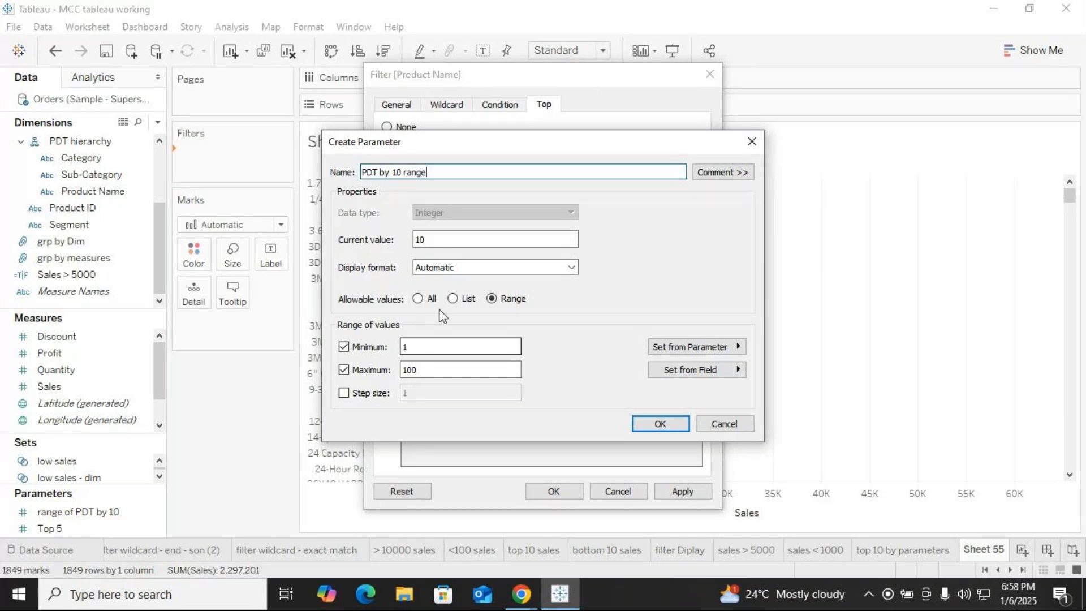
# Enable a step size of 10 for the parameter, create it, and apply the Product Name filter.
pyautogui.click(356, 393)
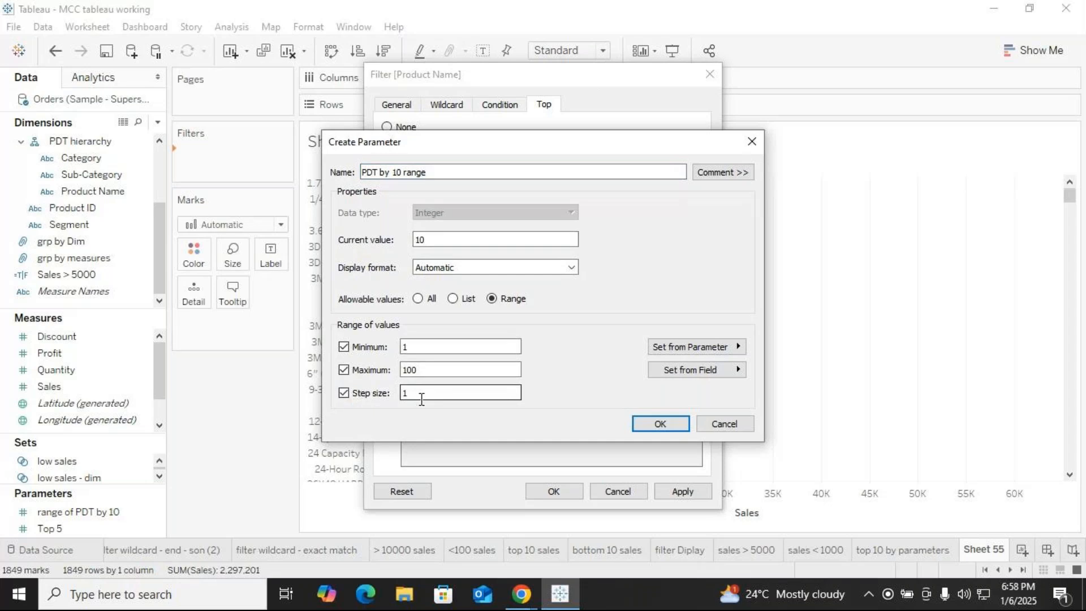
pyautogui.click(421, 399)
pyautogui.write('0')
pyautogui.click(657, 423)
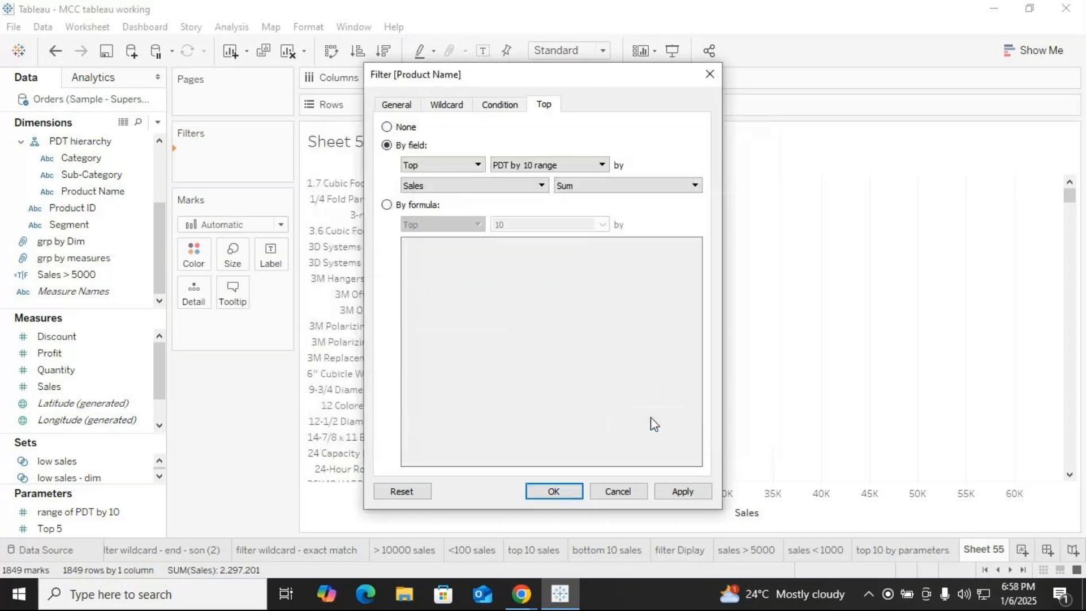
pyautogui.click(553, 491)
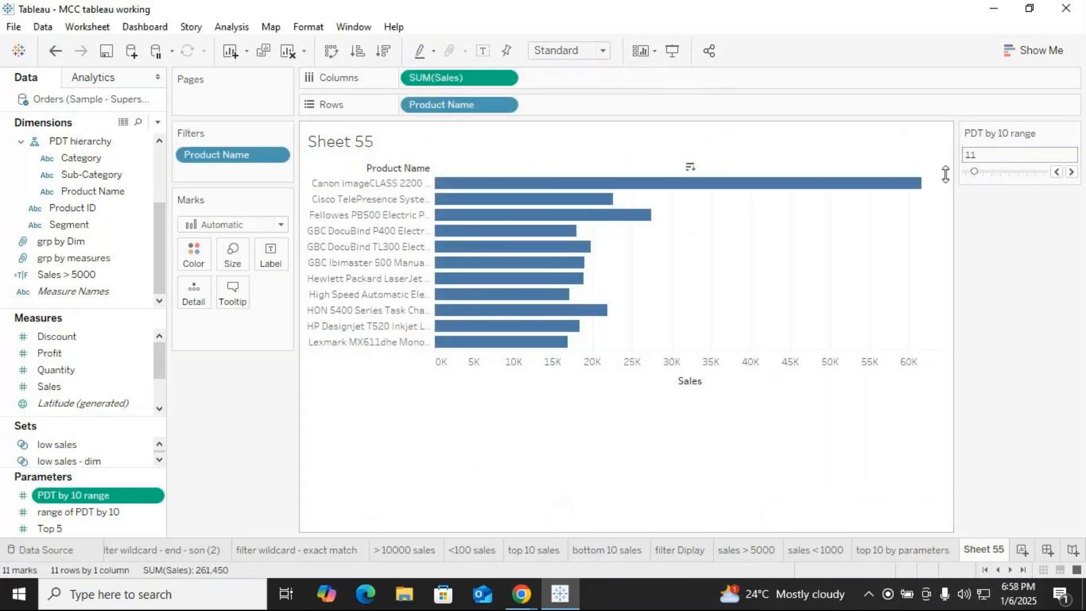
# Lower the PDT by 10 range parameter control to 1 and step it up to 81.
pyautogui.click(969, 172)
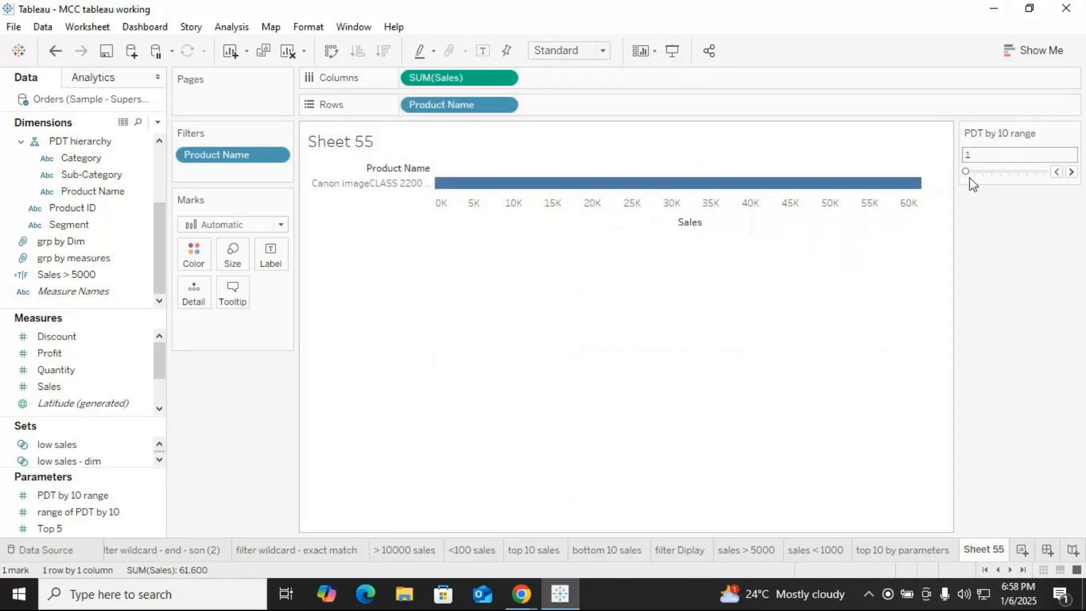
pyautogui.click(1071, 172)
pyautogui.click(1071, 172)
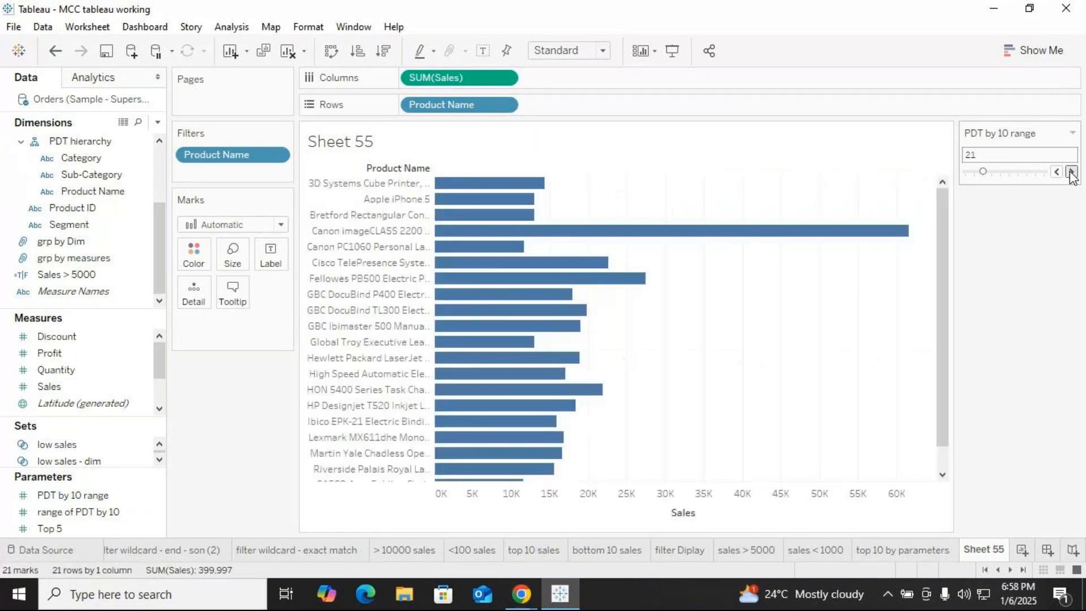
pyautogui.click(1071, 172)
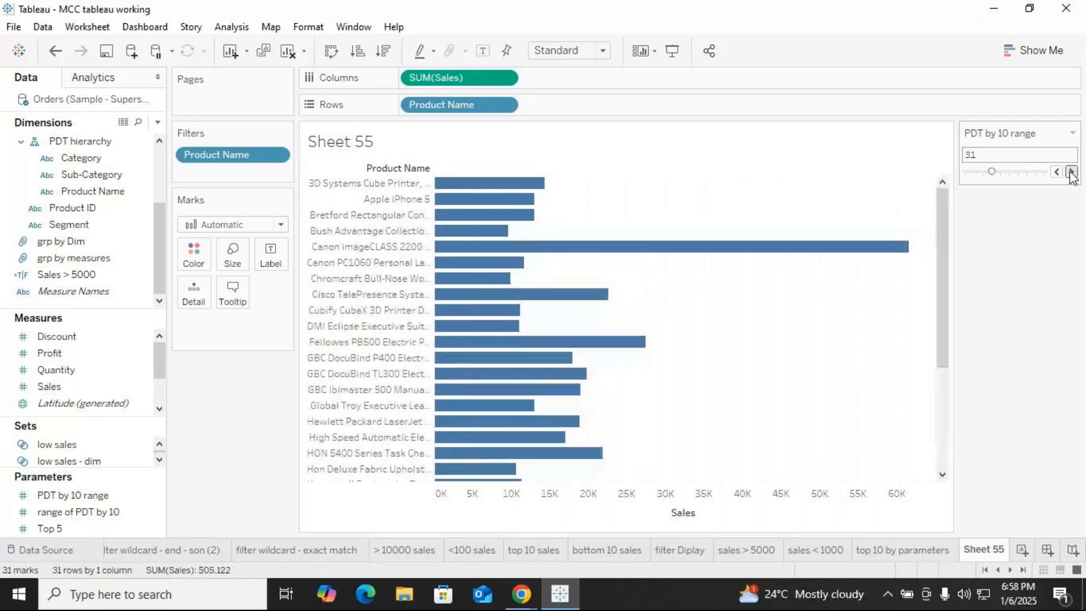
pyautogui.click(1071, 172)
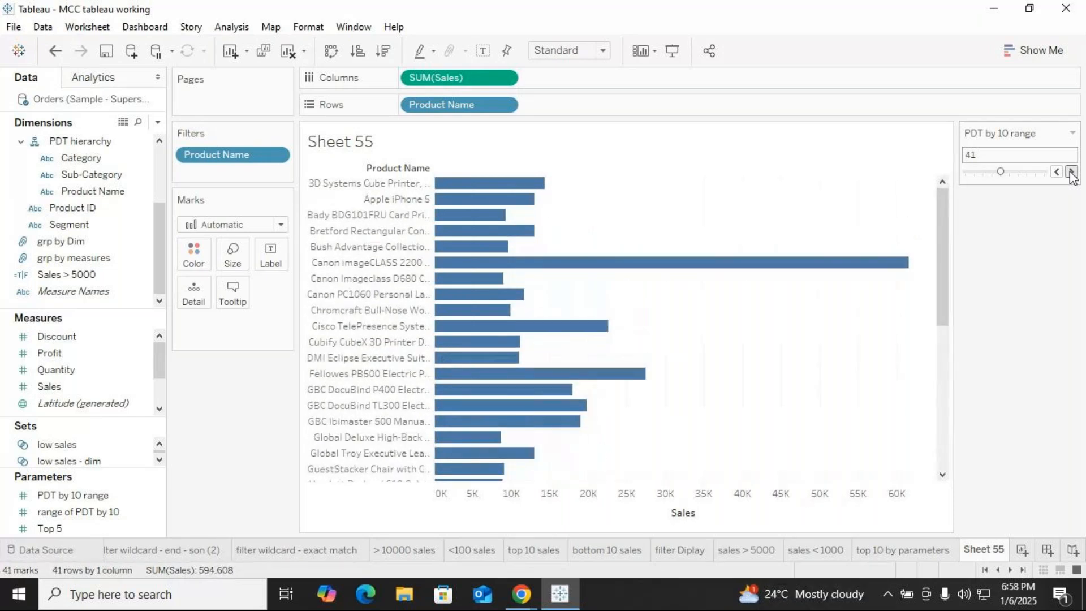
pyautogui.click(1070, 172)
pyautogui.click(1070, 172)
pyautogui.click(1070, 172)
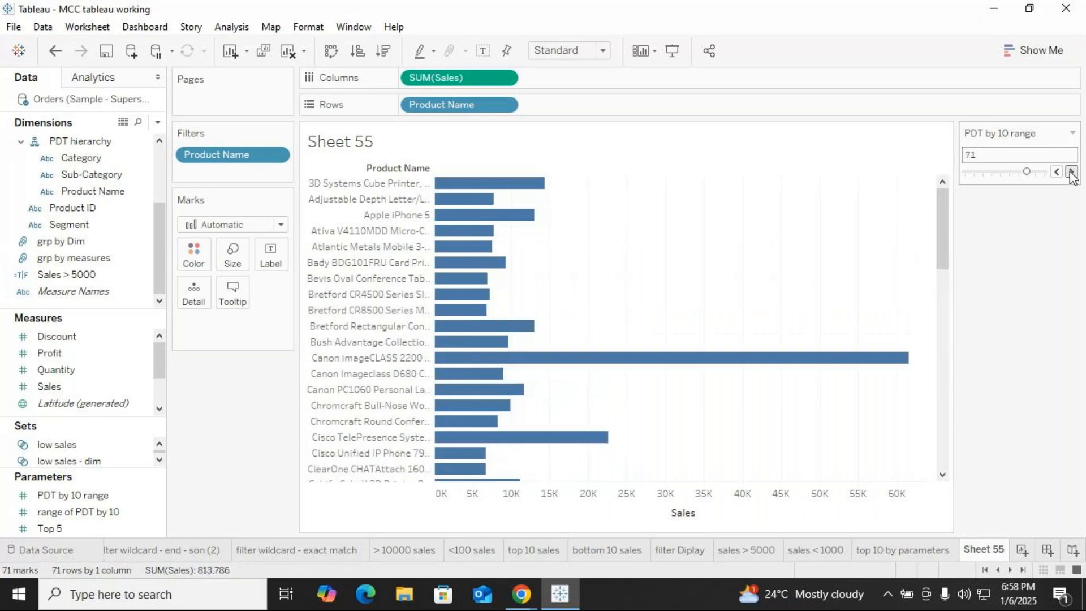
pyautogui.click(1071, 172)
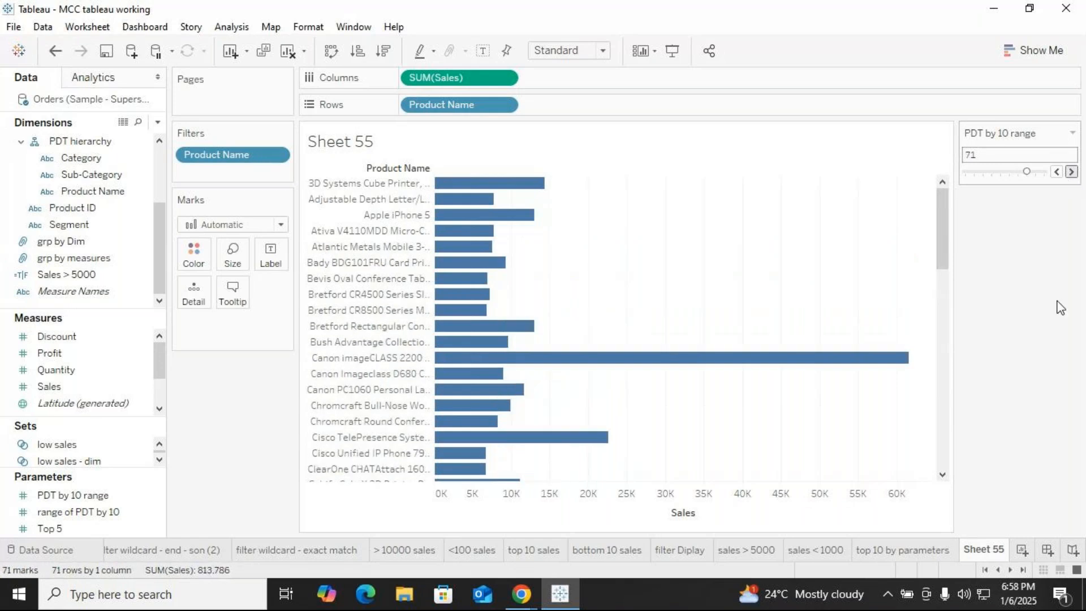
# Rename the Sheet 55 worksheet to "top 10 range by pdt".
pyautogui.rightClick(993, 551)
pyautogui.click(991, 357)
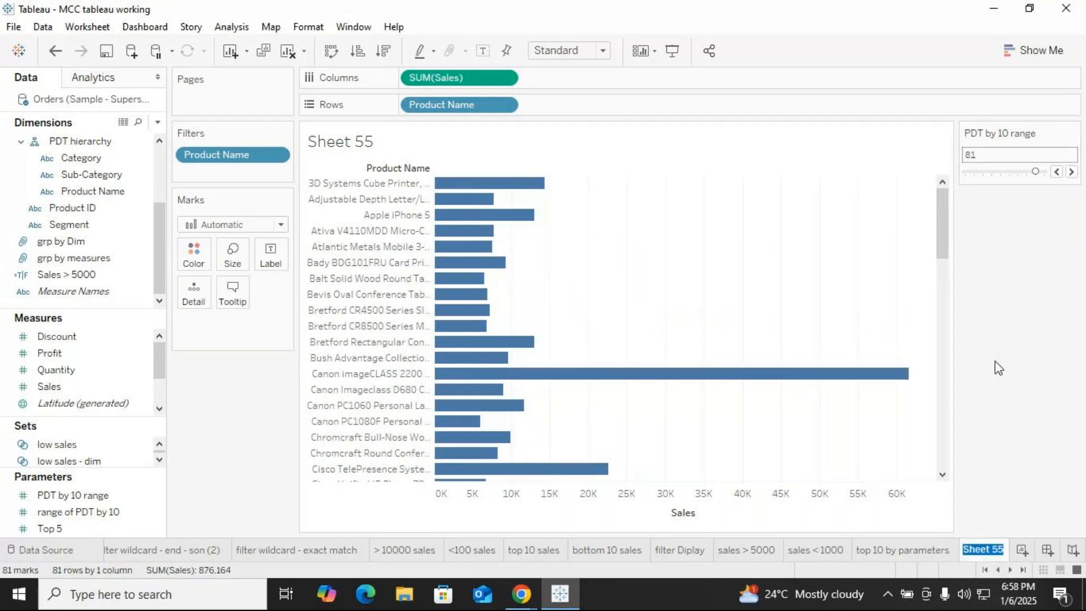
pyautogui.write('top 10 range')
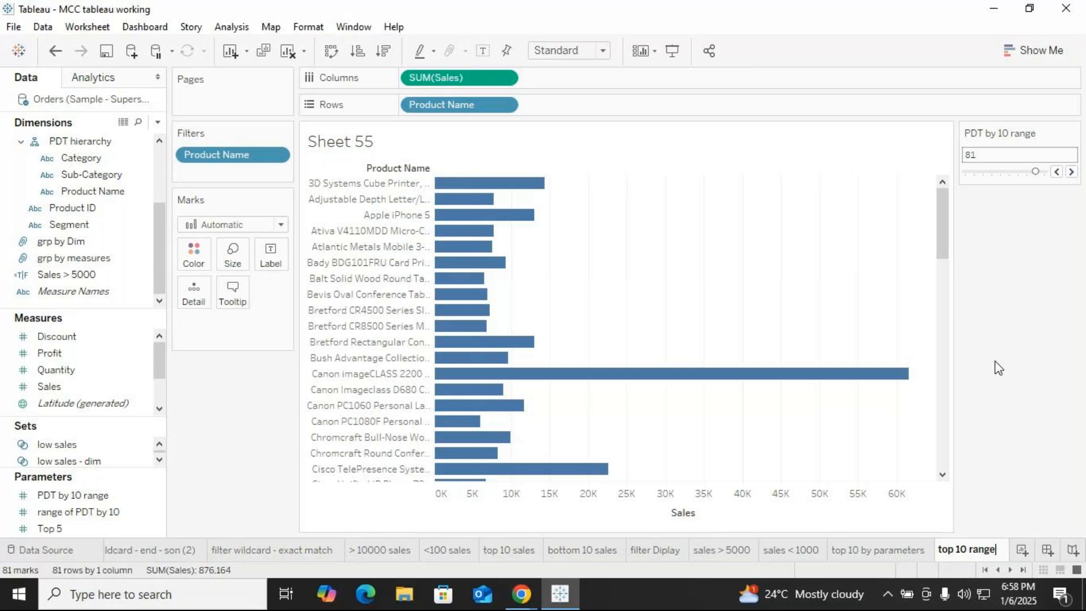
pyautogui.write(' by pdt')
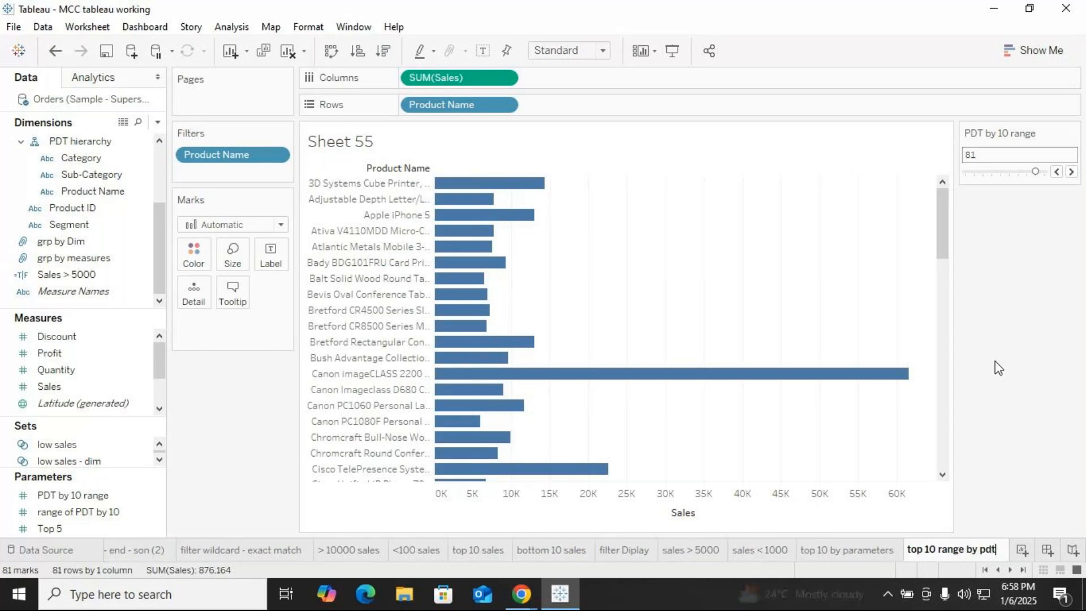
pyautogui.press('Return')
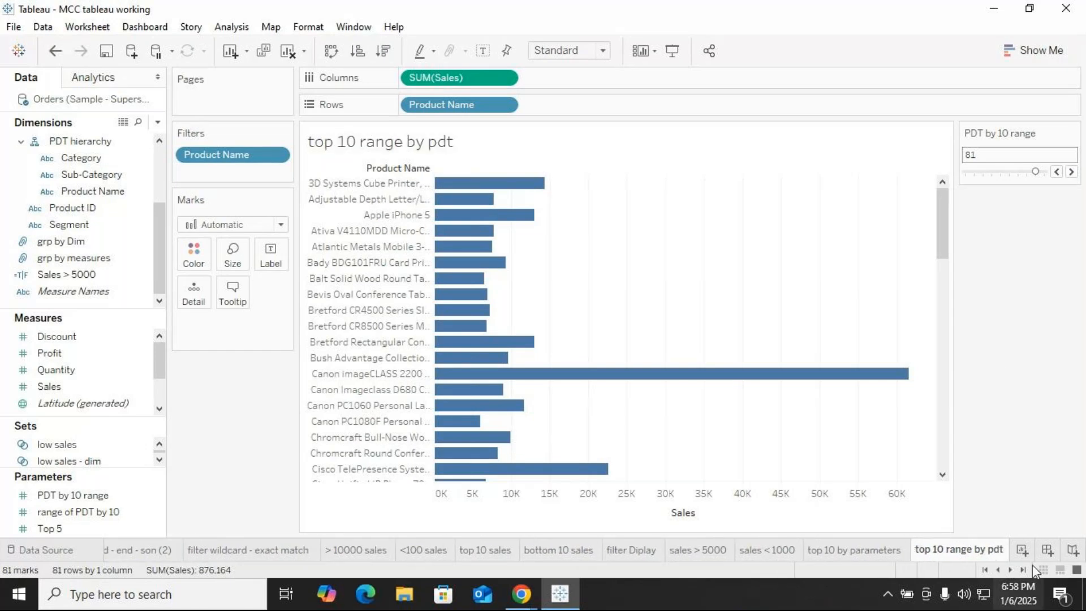
# Create a new worksheet listing Customer Name in rows.
pyautogui.click(1025, 552)
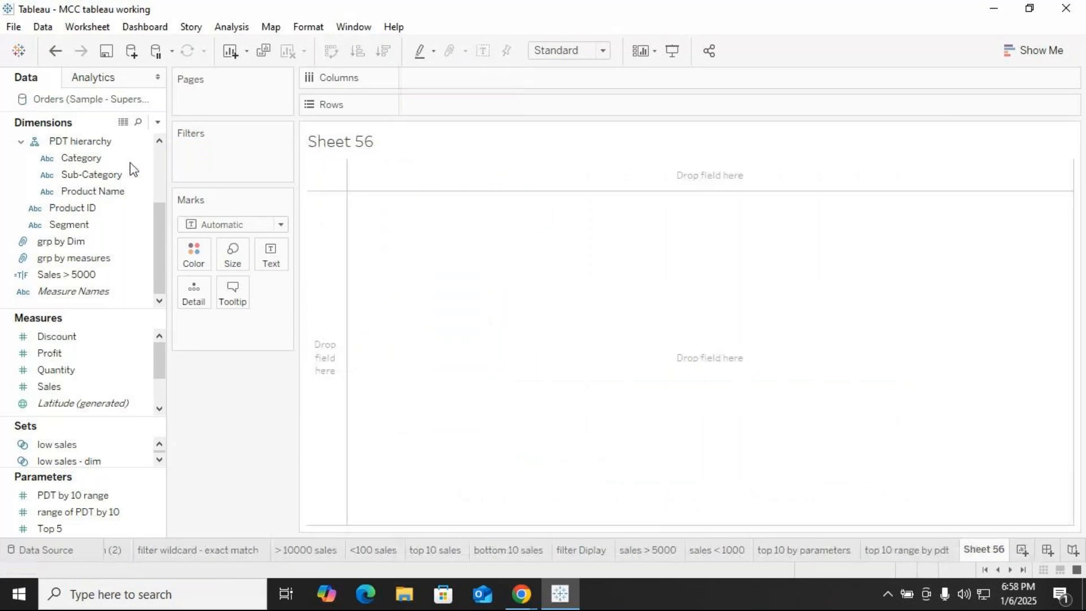
pyautogui.scroll(2, 91, 152)
pyautogui.moveTo(84, 175); pyautogui.dragTo(435, 108)
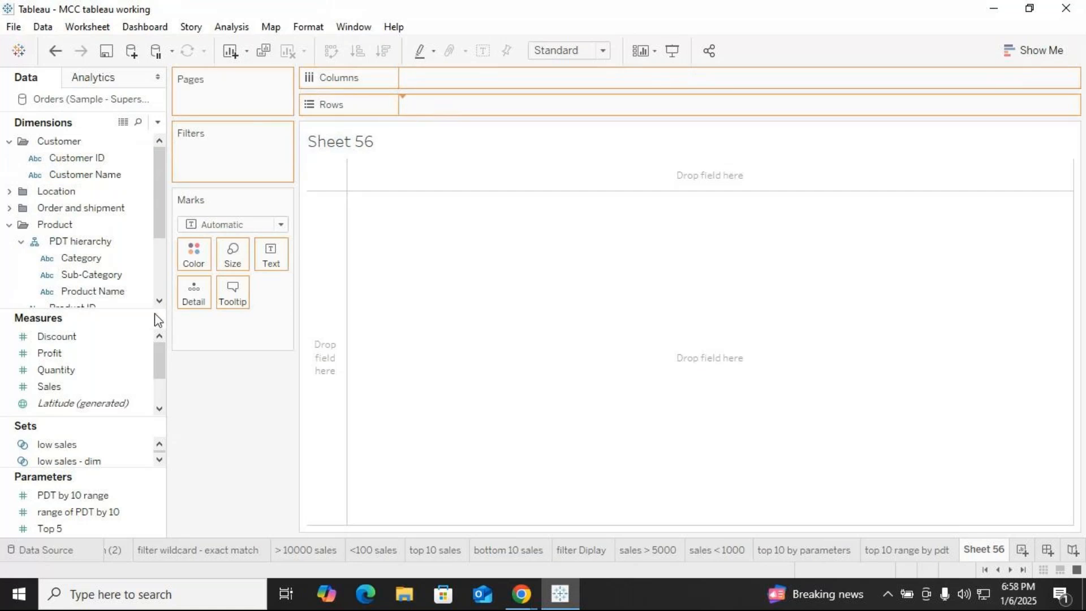
# Try to filter the customer list by Customer Name and with the existing PDT by 10 range and range of PDT by 10 parameters.
pyautogui.click(94, 176)
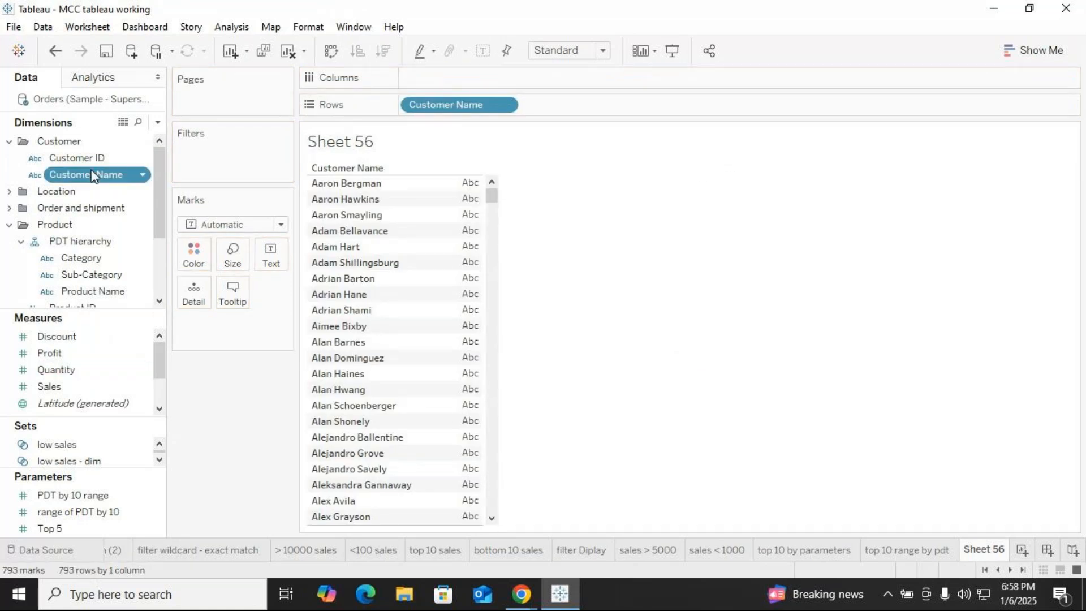
pyautogui.moveTo(104, 177); pyautogui.dragTo(221, 153)
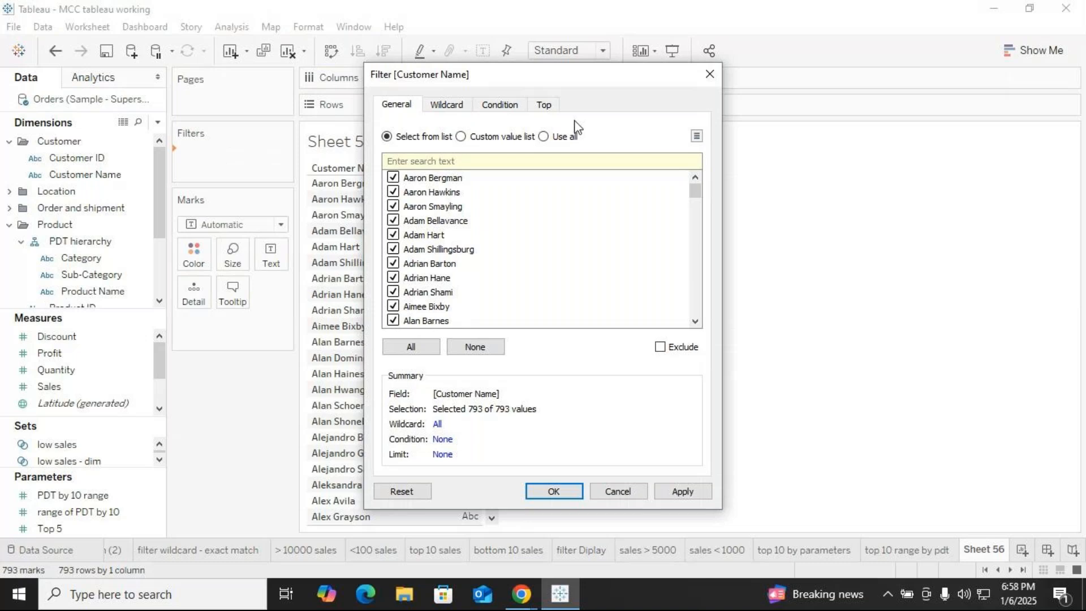
pyautogui.click(710, 75)
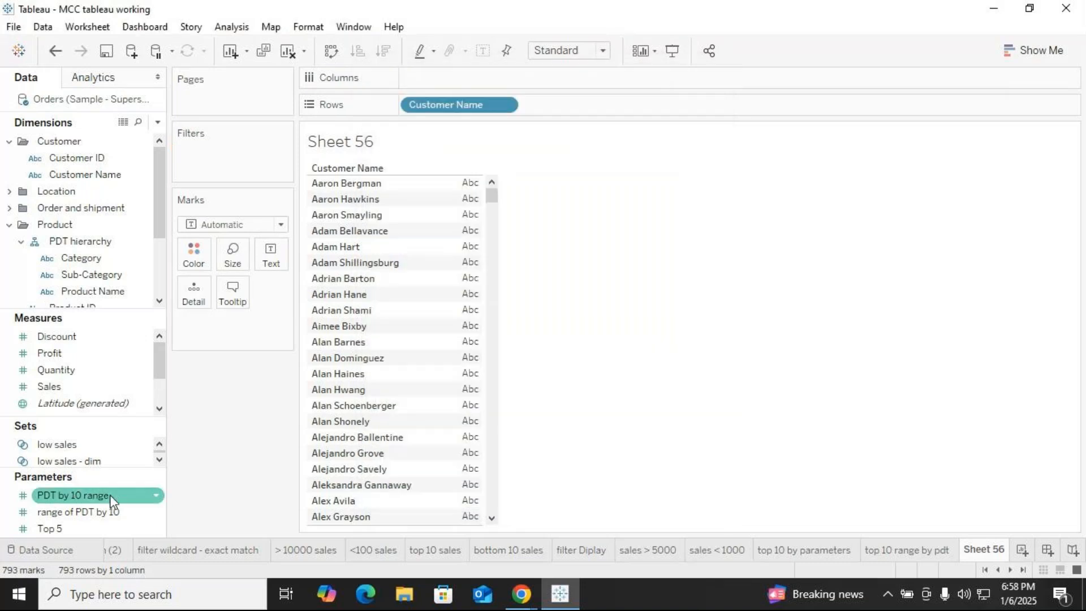
pyautogui.moveTo(85, 498); pyautogui.dragTo(249, 131)
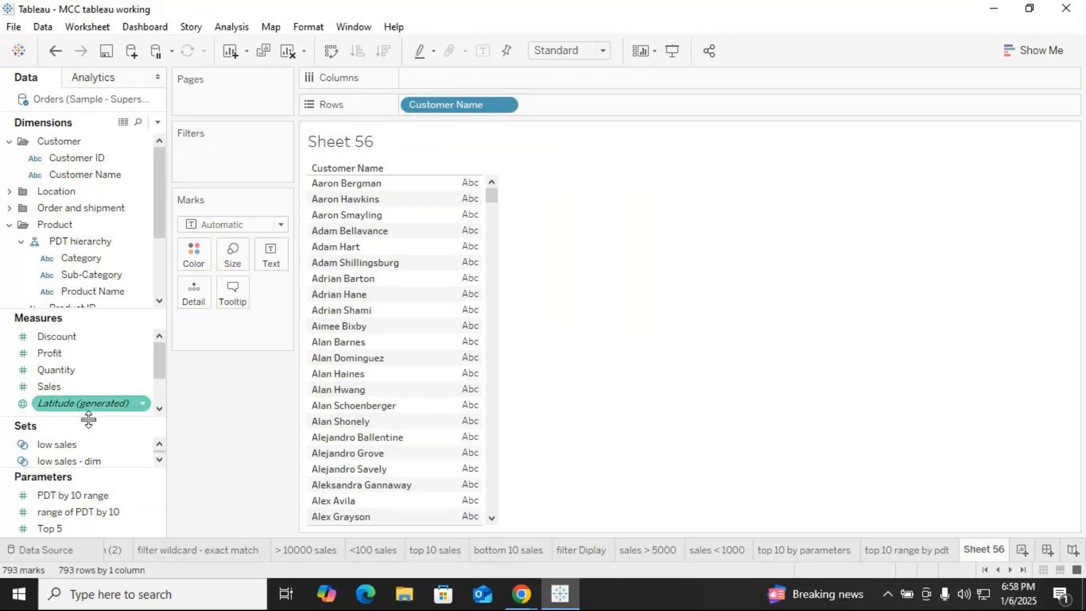
pyautogui.click(81, 514)
pyautogui.moveTo(81, 518); pyautogui.dragTo(219, 161)
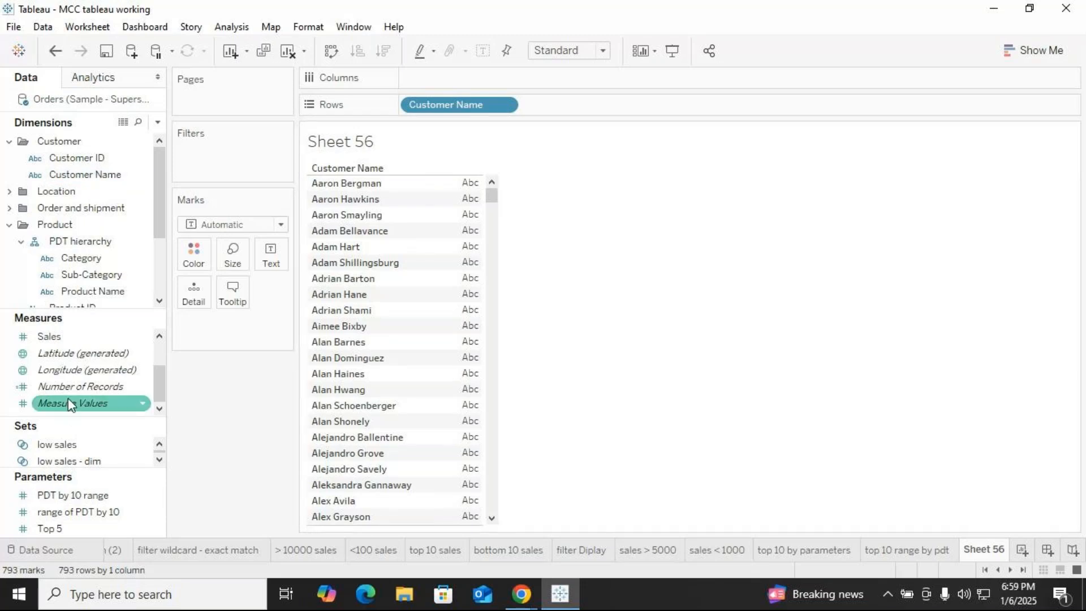
# Show Sales as text for each customer and try to add the PDT by 10 range parameter as a filter.
pyautogui.moveTo(69, 404); pyautogui.dragTo(445, 317)
pyautogui.moveTo(68, 494); pyautogui.dragTo(226, 168)
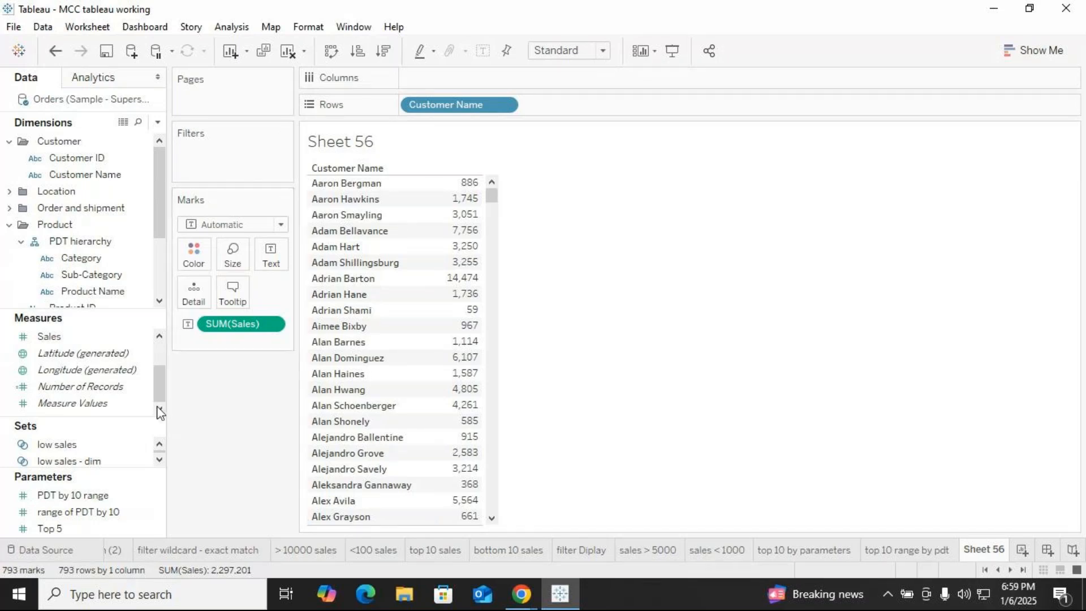
# Lower the PDT by 10 range parameter to 1 through its displayed control and hide the control card.
pyautogui.click(151, 500)
pyautogui.click(155, 496)
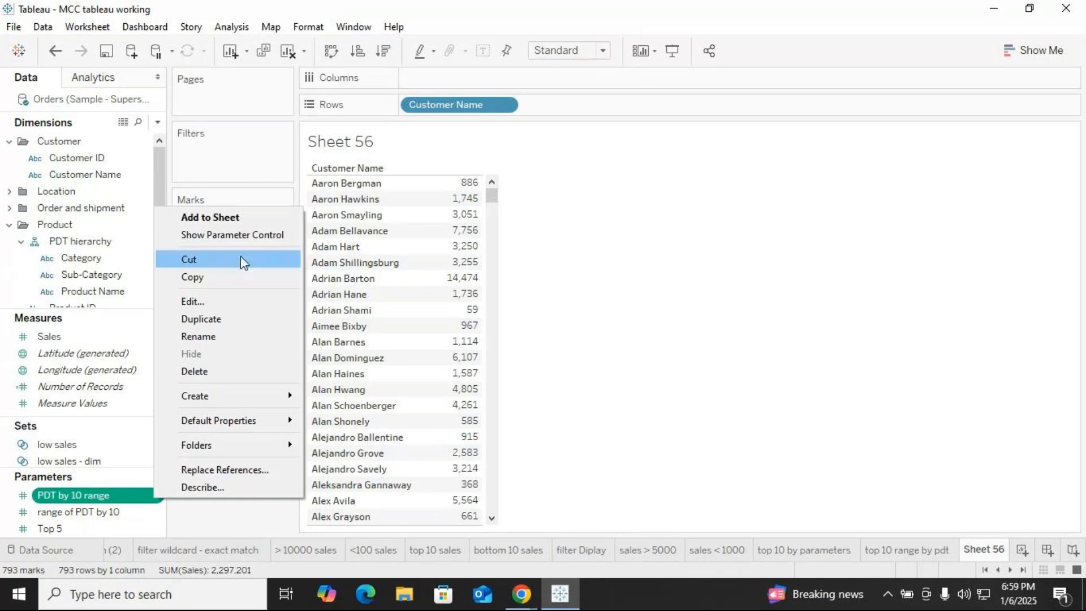
pyautogui.click(213, 236)
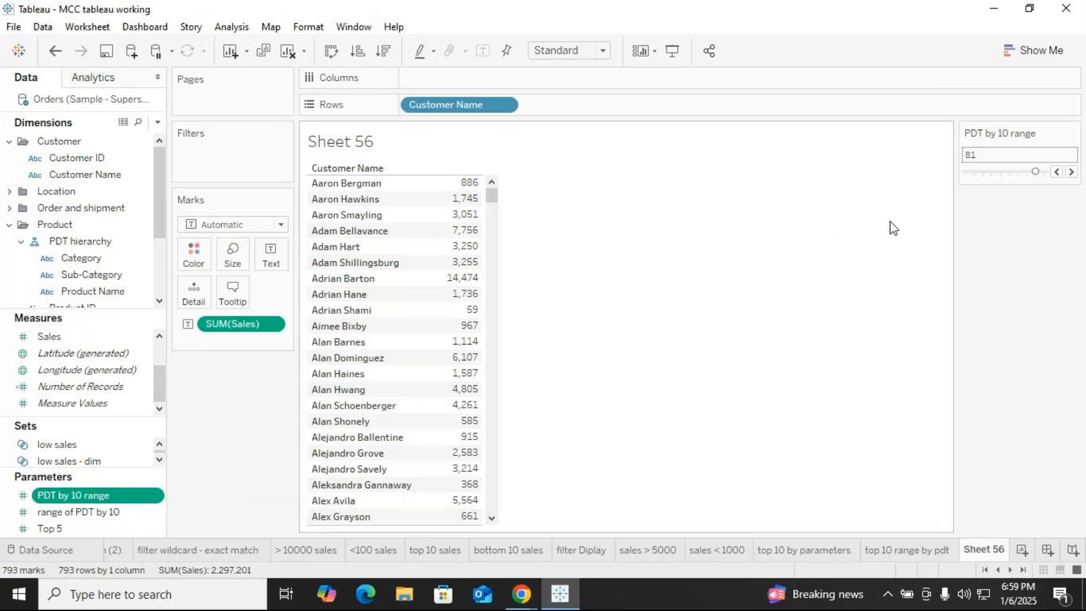
pyautogui.moveTo(1037, 172); pyautogui.dragTo(921, 185)
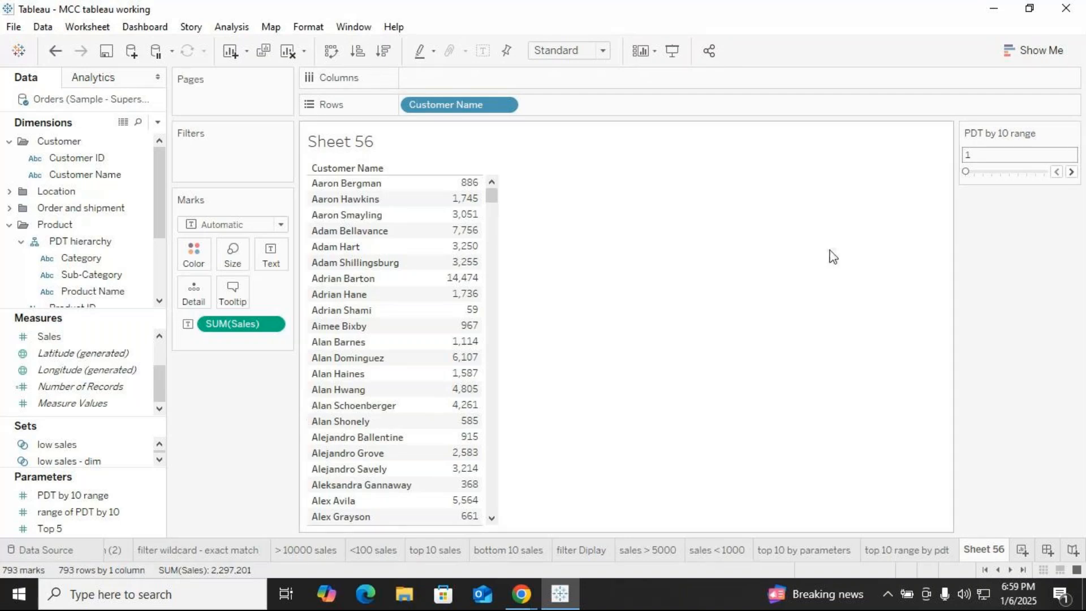
pyautogui.click(1072, 133)
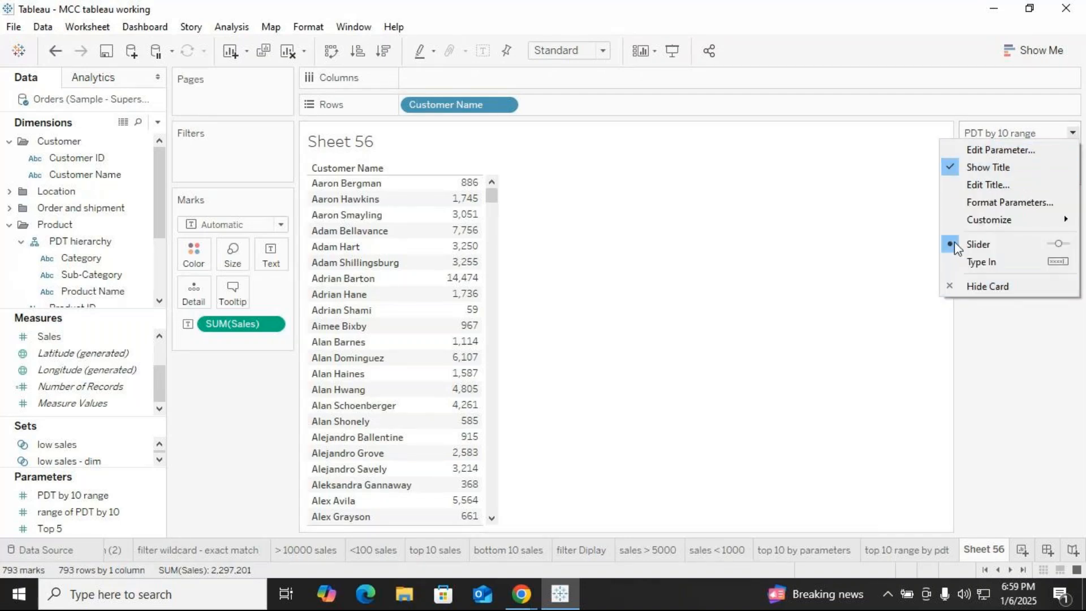
pyautogui.click(983, 286)
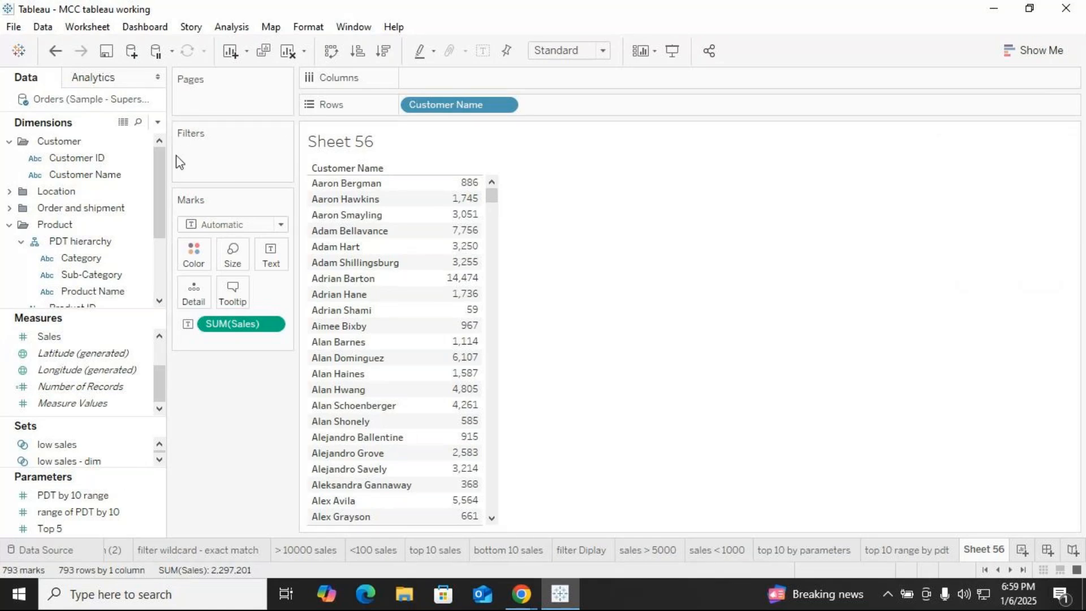
# Create a float parameter named cust by range with allowable values ranging from 1 to 100 and a step size of 10.
pyautogui.click(157, 122)
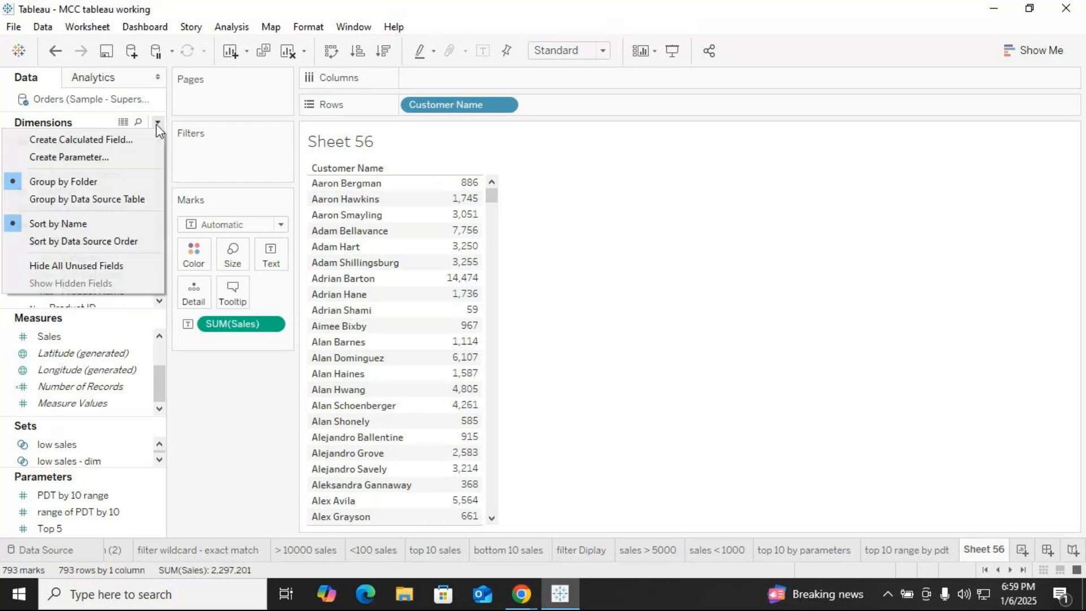
pyautogui.click(113, 157)
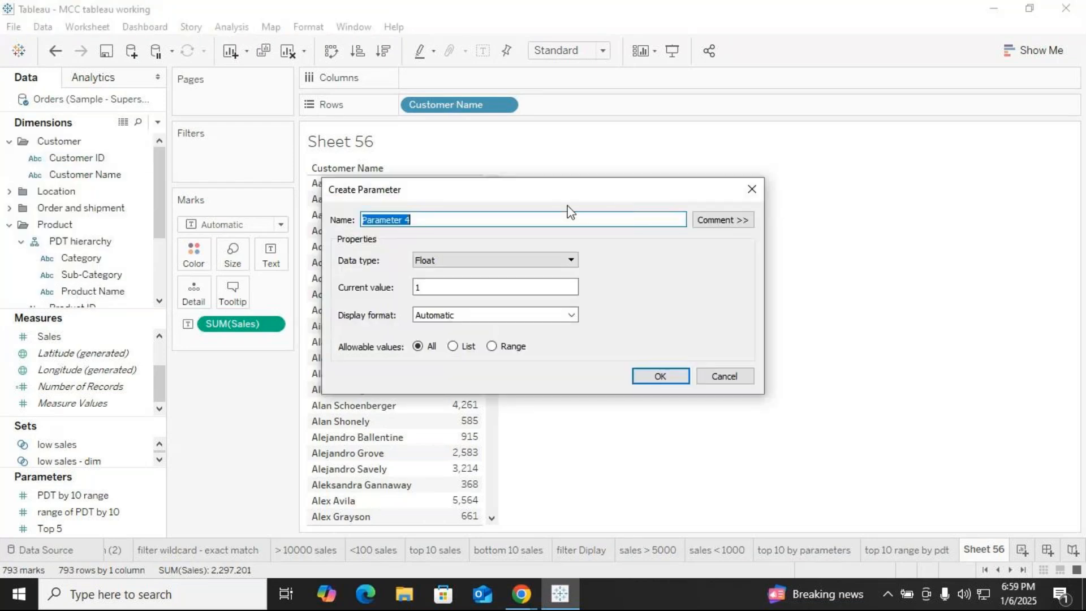
pyautogui.press('BackSpace')
pyautogui.write('cust by range')
pyautogui.click(491, 345)
pyautogui.click(343, 394)
pyautogui.click(344, 417)
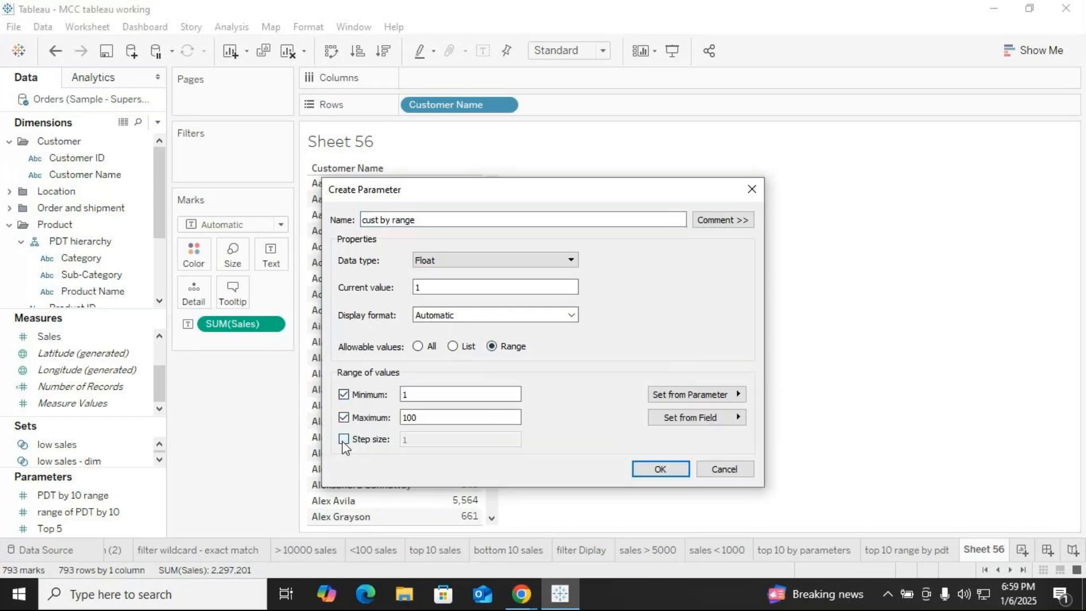
pyautogui.click(343, 440)
pyautogui.click(424, 439)
pyautogui.write('0')
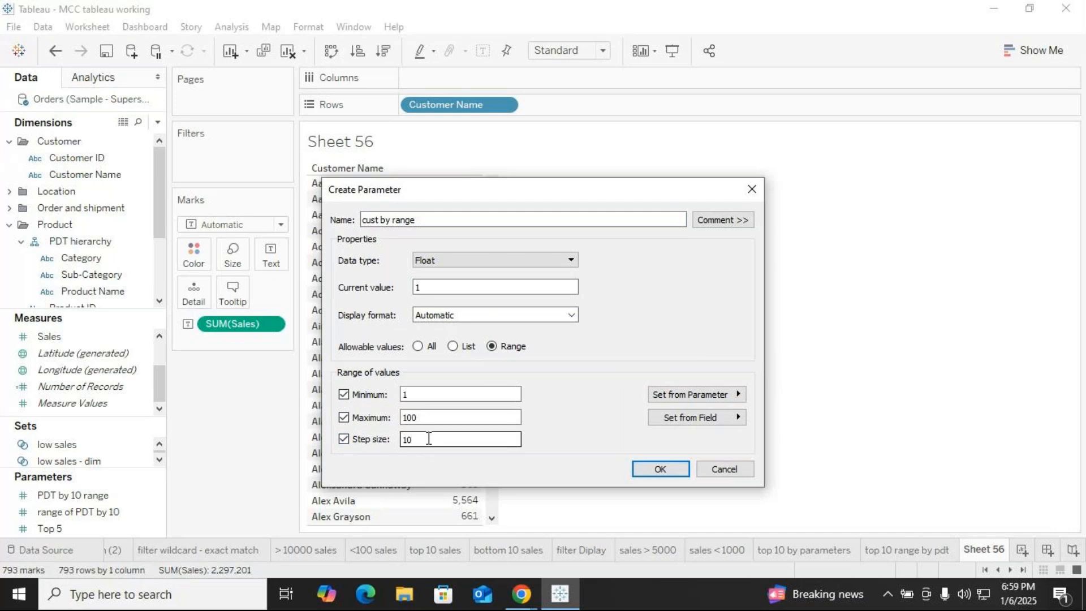
pyautogui.click(657, 469)
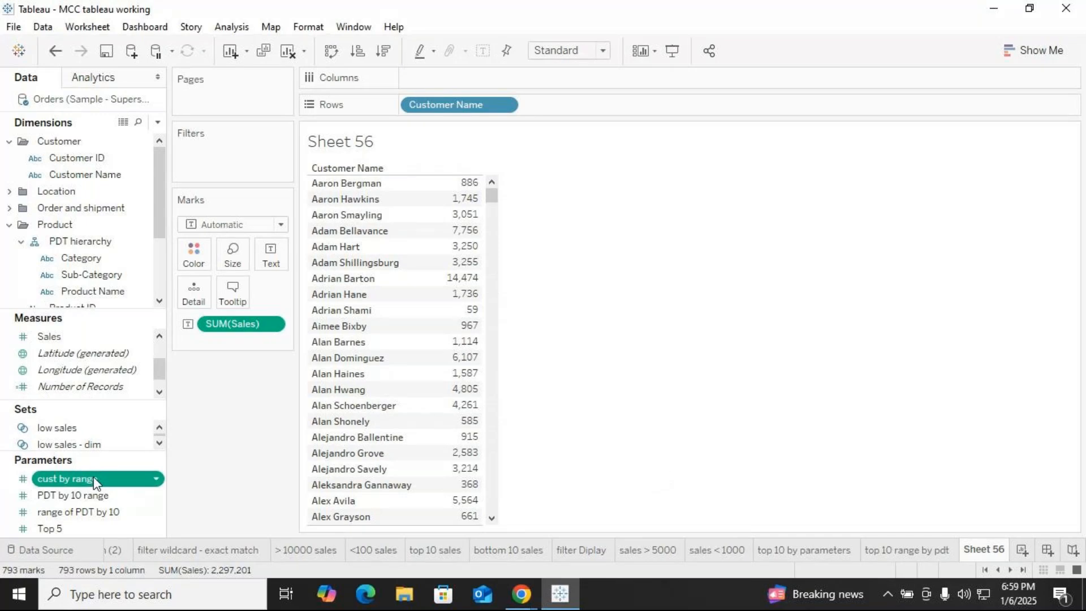
# Try to filter by the cust by range parameter, show its control, and test it at 11 and back at 1.
pyautogui.moveTo(93, 476); pyautogui.dragTo(233, 160)
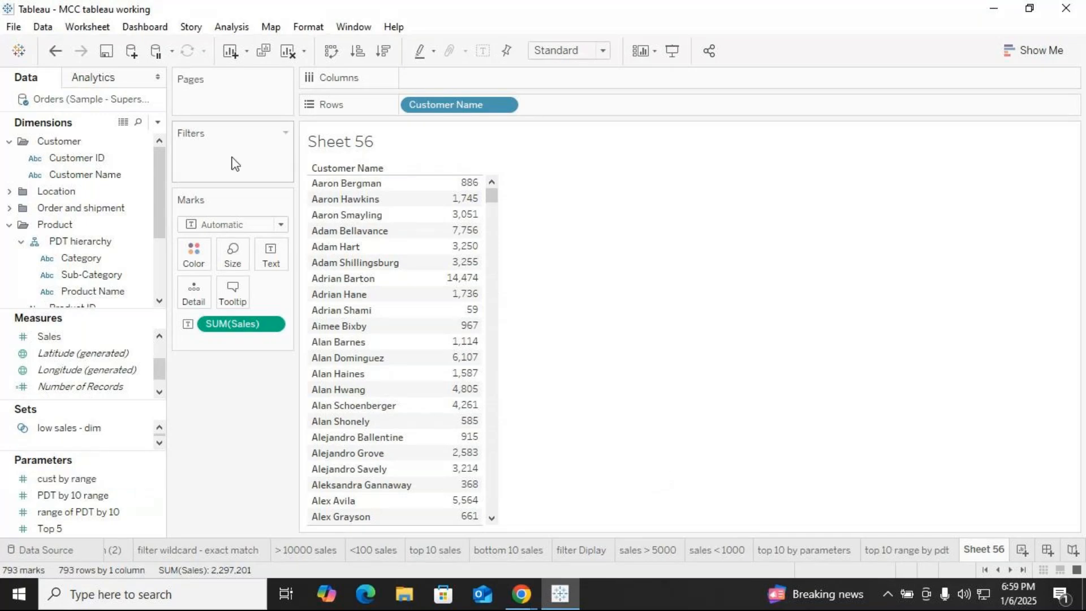
pyautogui.click(155, 479)
pyautogui.click(236, 224)
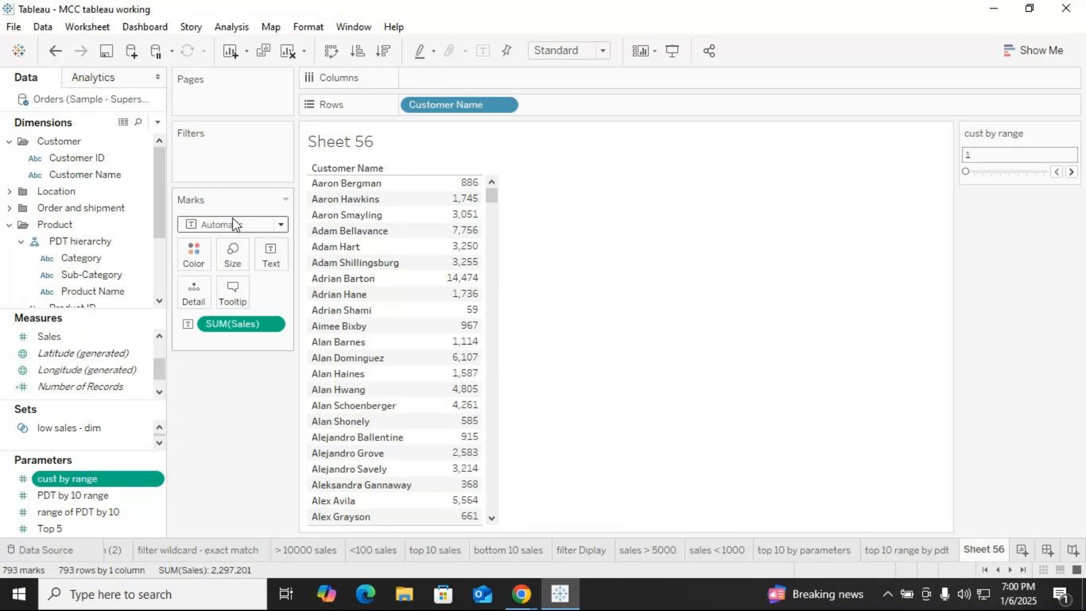
pyautogui.click(1071, 172)
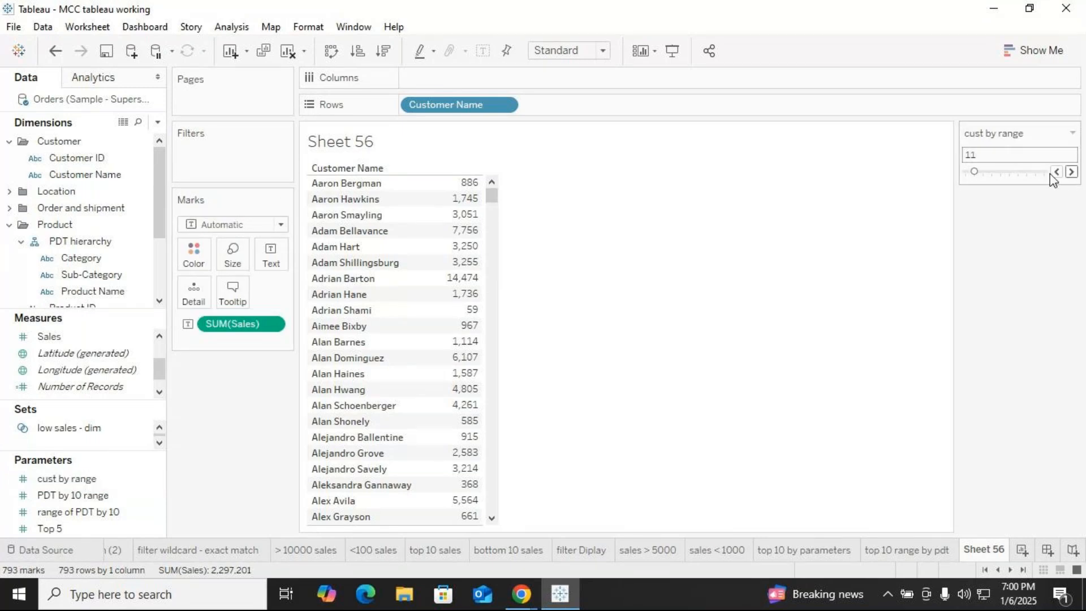
pyautogui.click(1057, 172)
# Try to add cust by range to the marks and filters again, and hide its parameter control.
pyautogui.click(90, 478)
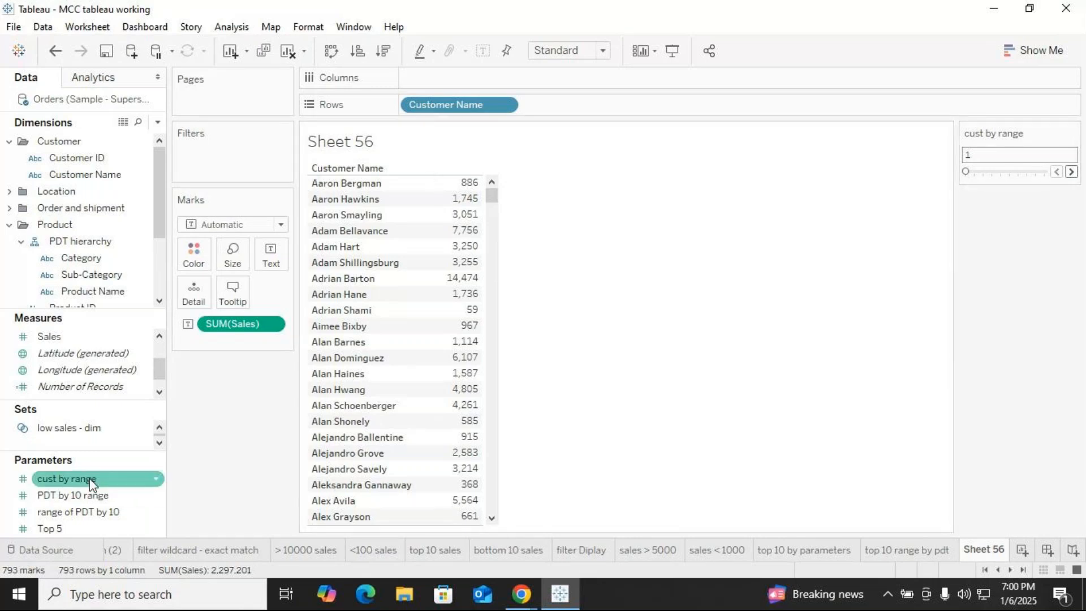
pyautogui.moveTo(159, 478); pyautogui.dragTo(227, 313)
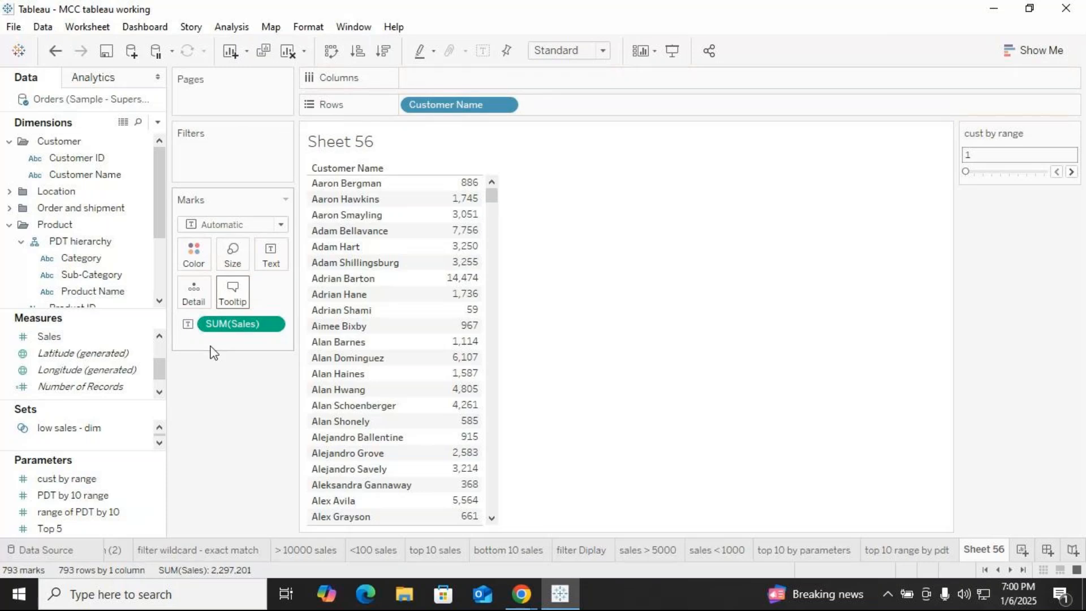
pyautogui.moveTo(96, 479); pyautogui.dragTo(214, 127)
pyautogui.click(1073, 133)
pyautogui.click(990, 286)
pyautogui.click(82, 491)
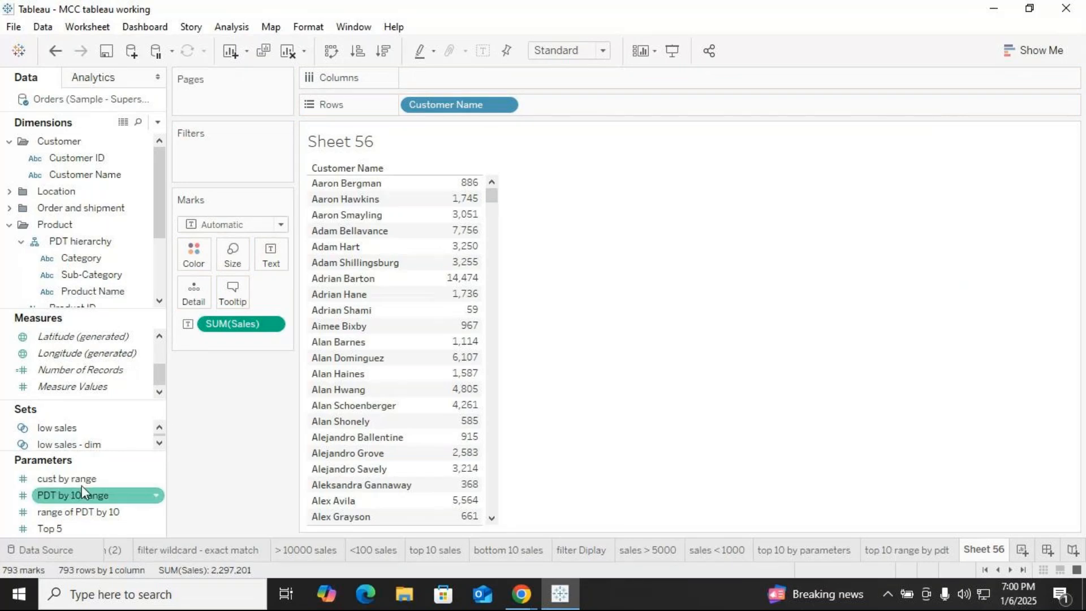
# Add a Customer Name filter and limit it to the top customers by sum of Sales using the cust by range parameter.
pyautogui.moveTo(84, 174); pyautogui.dragTo(222, 150)
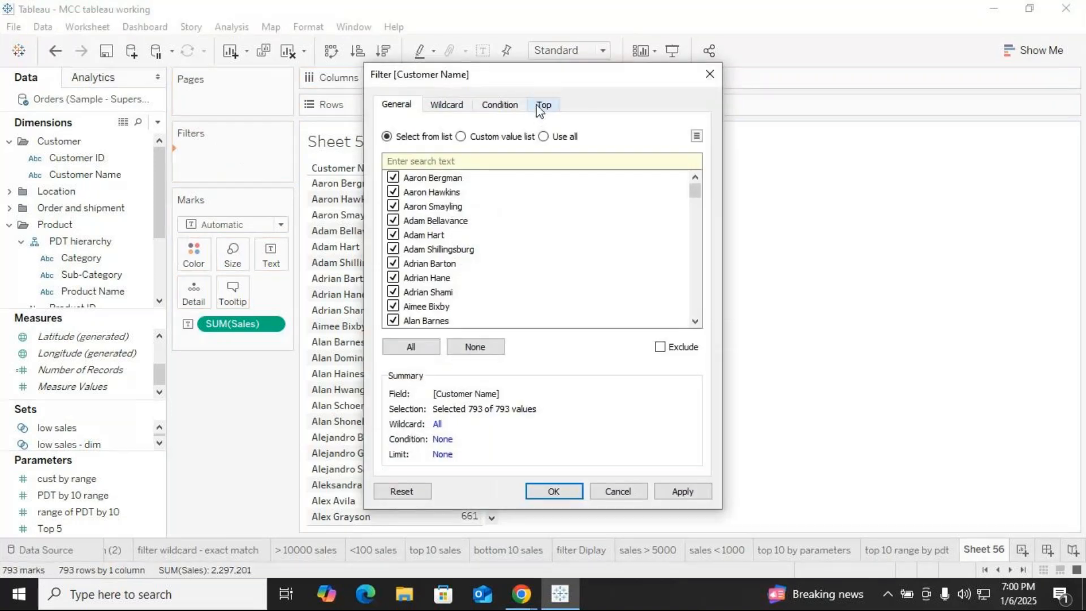
pyautogui.click(540, 106)
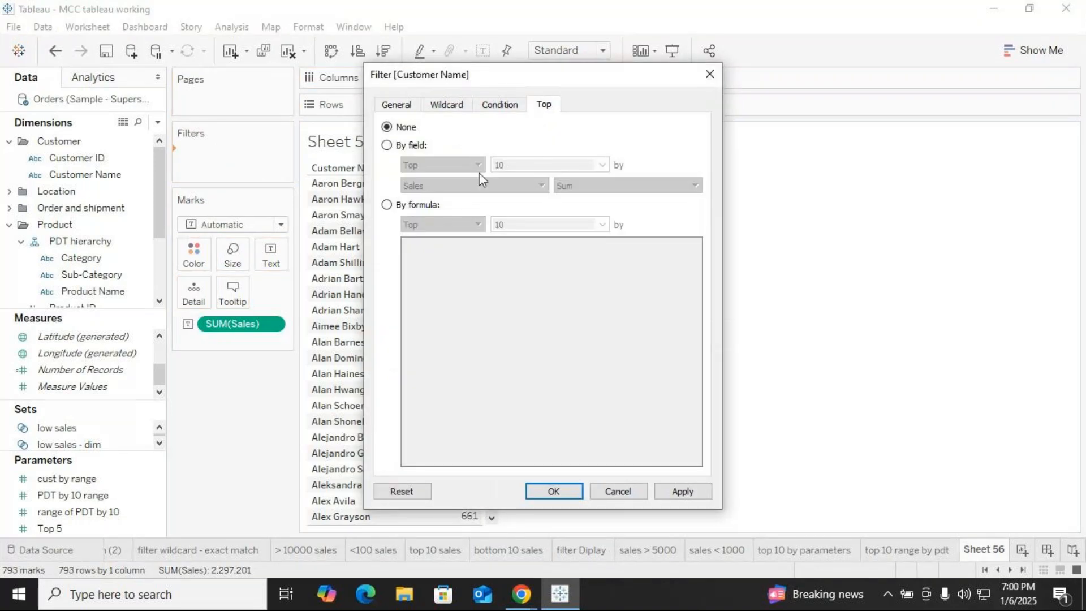
pyautogui.click(539, 164)
pyautogui.click(602, 165)
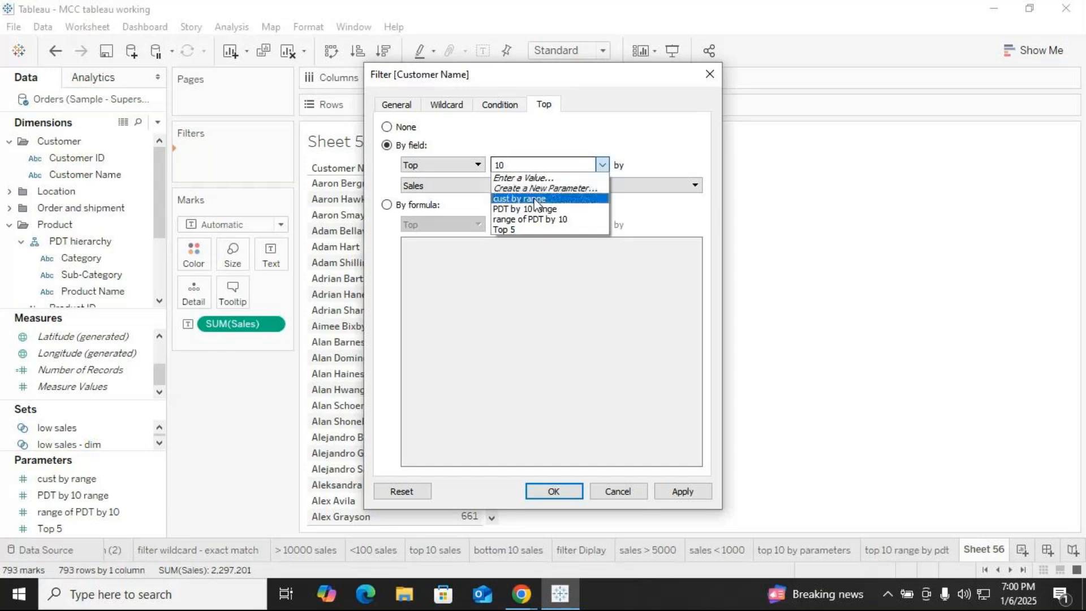
pyautogui.click(535, 200)
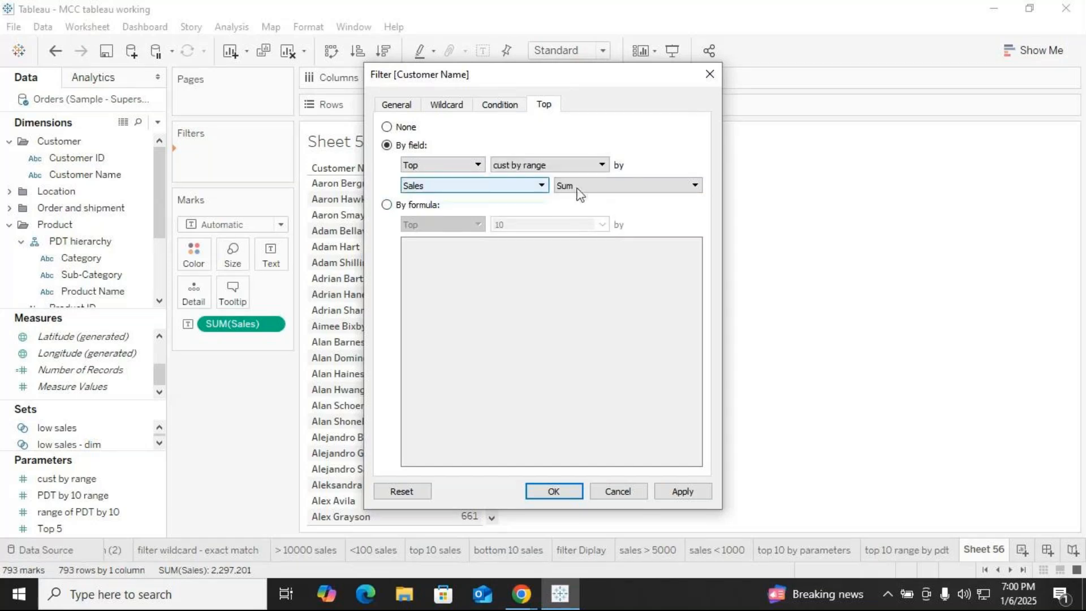
# Replace the filter's top limit with a new parameter named Cust by Range of 10, range 1 to 100, step size 10, and apply the filter.
pyautogui.click(551, 165)
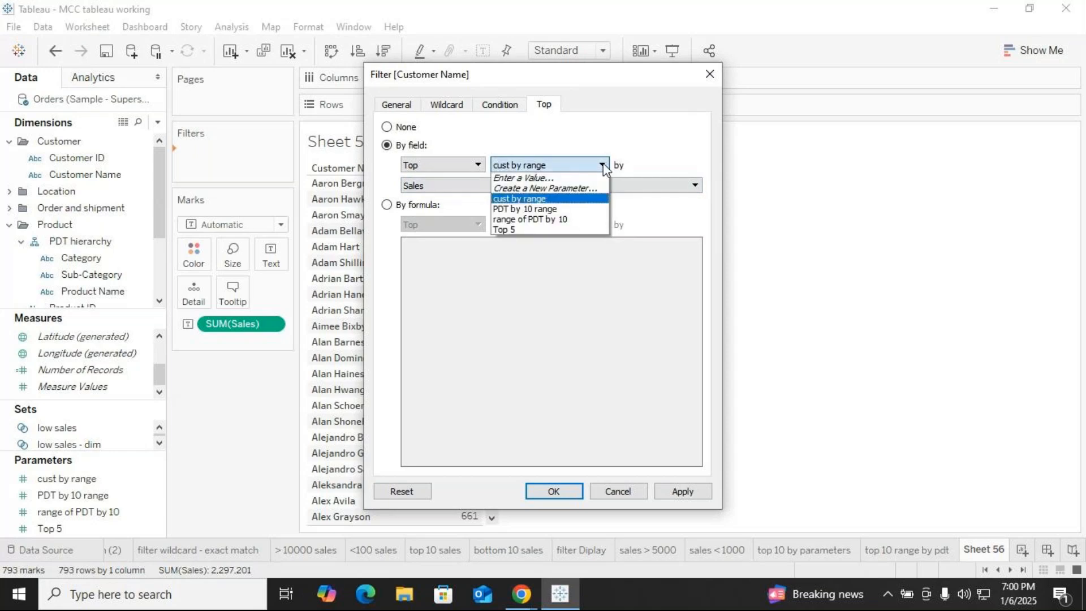
pyautogui.click(541, 177)
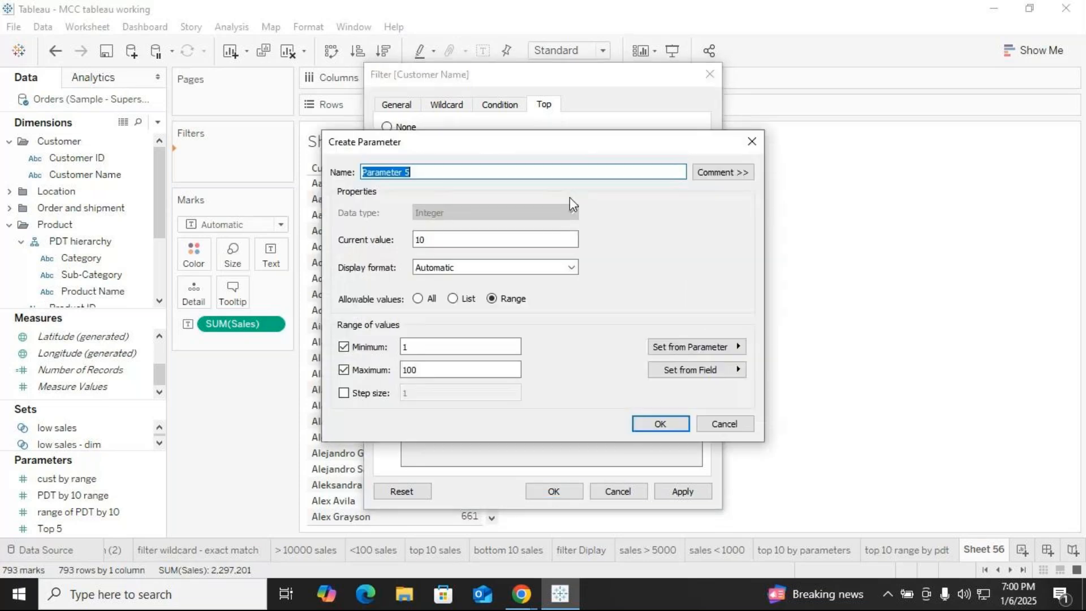
pyautogui.write('Cust ')
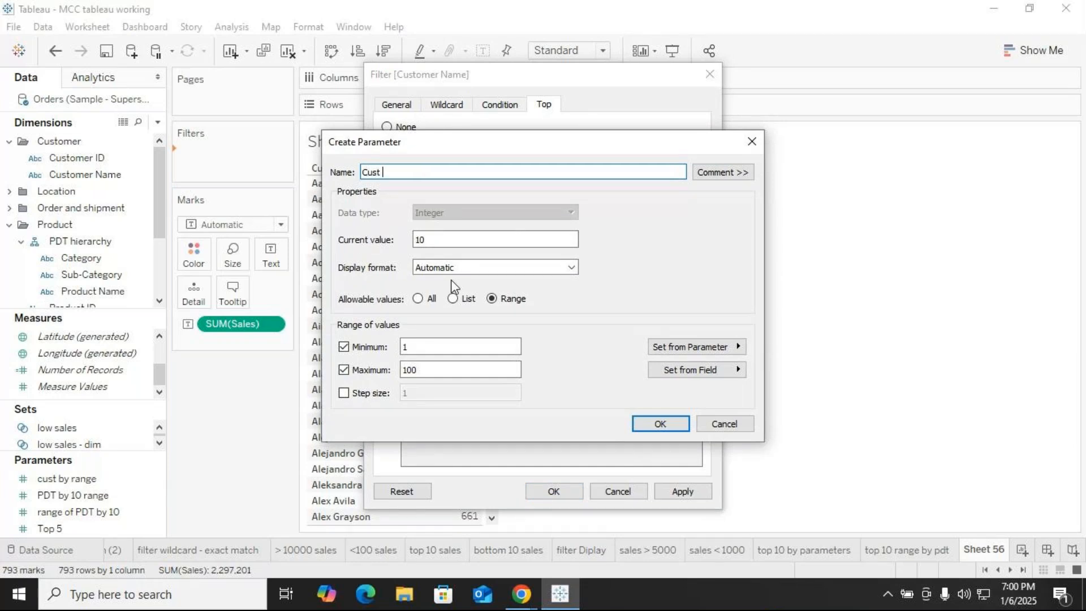
pyautogui.write('by Rnge')
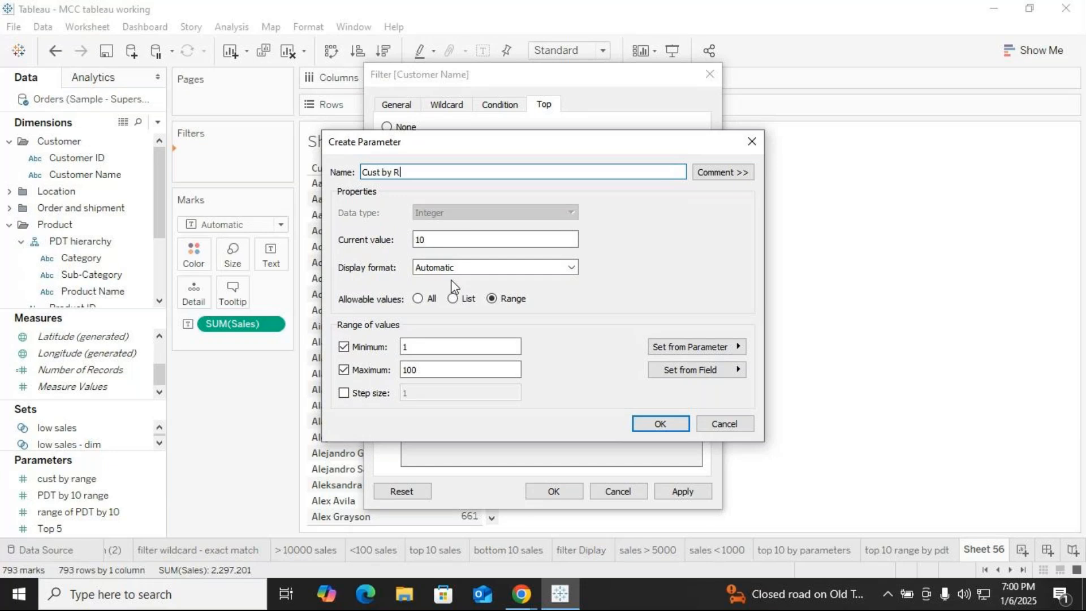
pyautogui.press('BackSpace')
pyautogui.press('BackSpace')
pyautogui.press('BackSpace')
pyautogui.write('ange of 10')
pyautogui.click(344, 398)
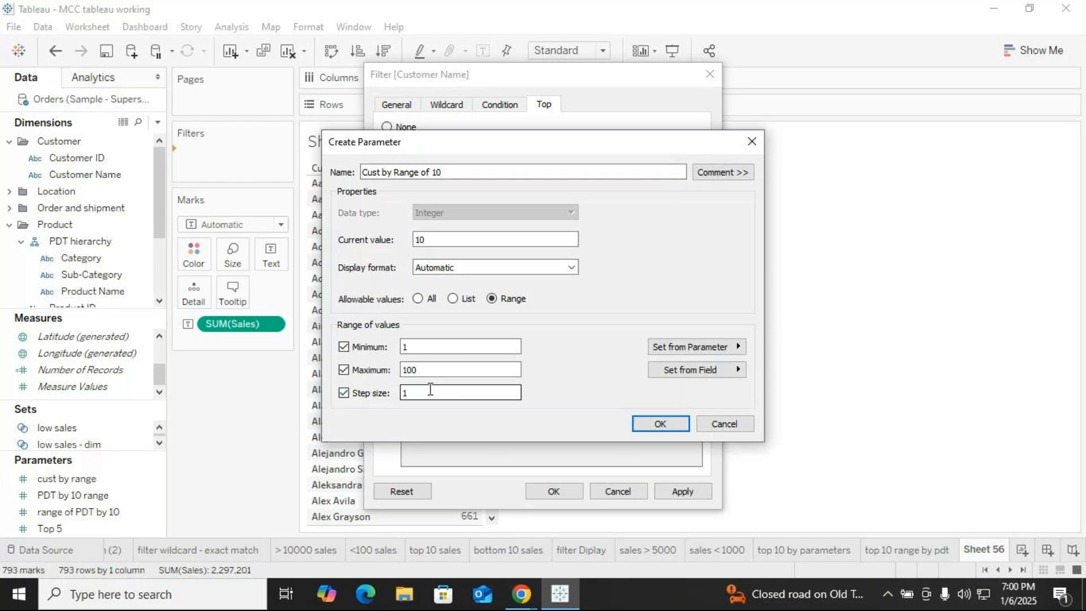
pyautogui.write('0')
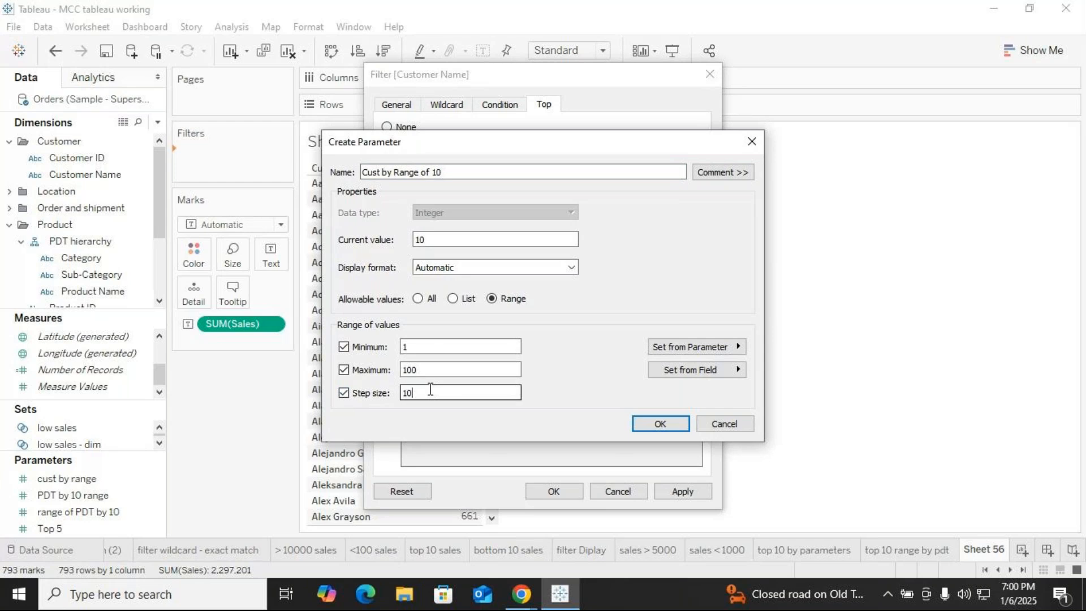
pyautogui.click(664, 428)
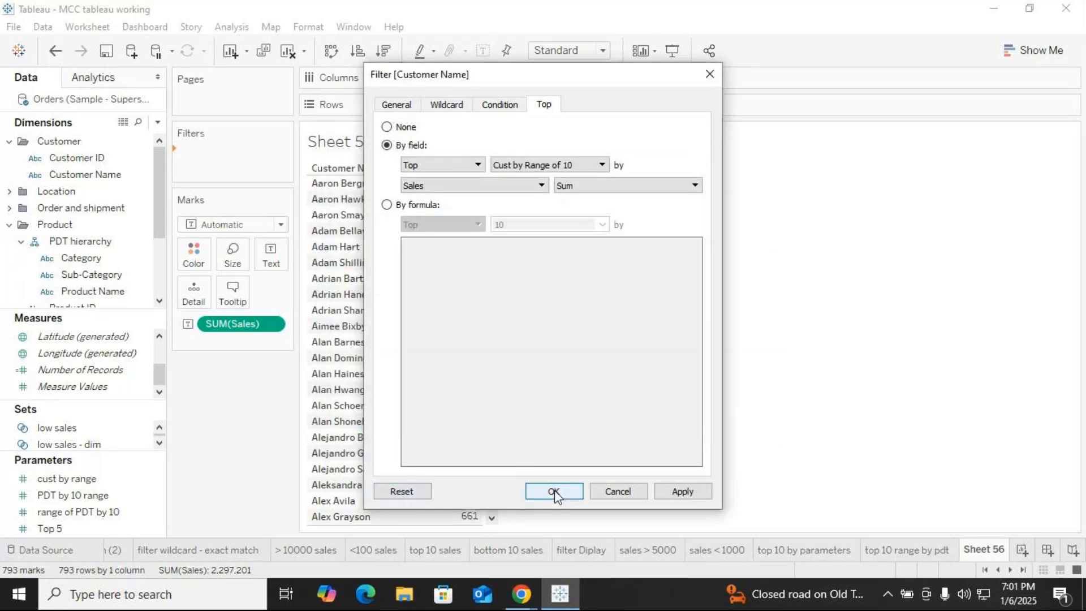
pyautogui.press('Return')
# Delete the unused cust by range parameter.
pyautogui.click(100, 465)
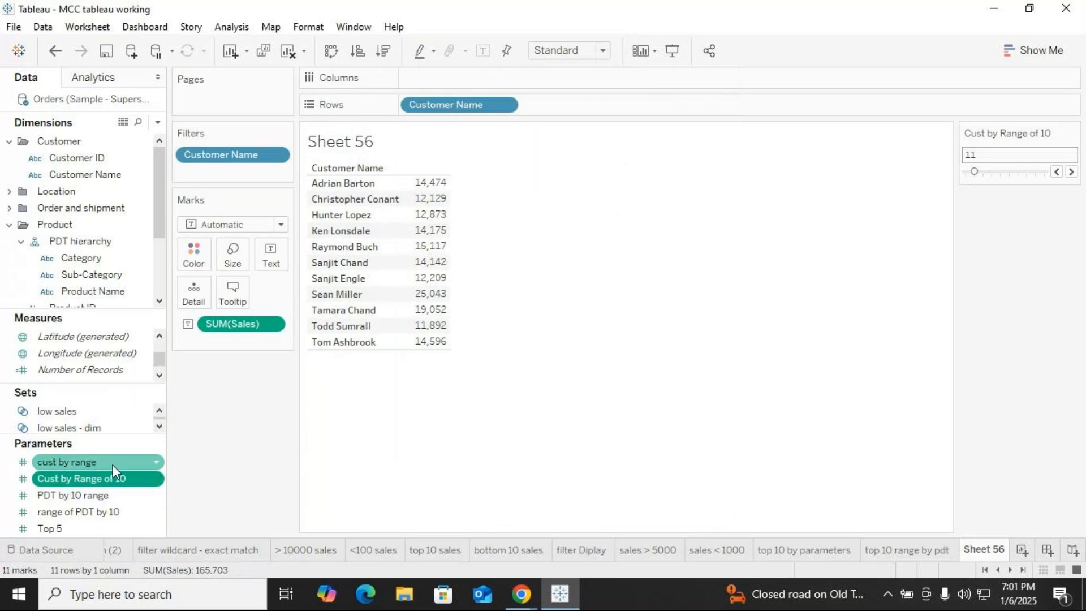
pyautogui.rightClick(112, 464)
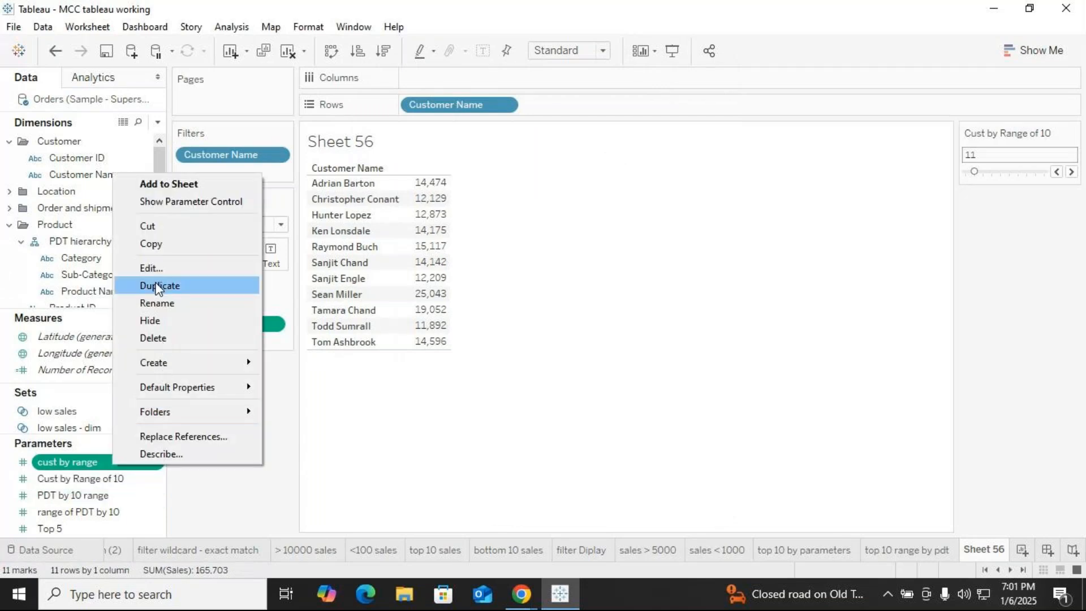
pyautogui.click(152, 337)
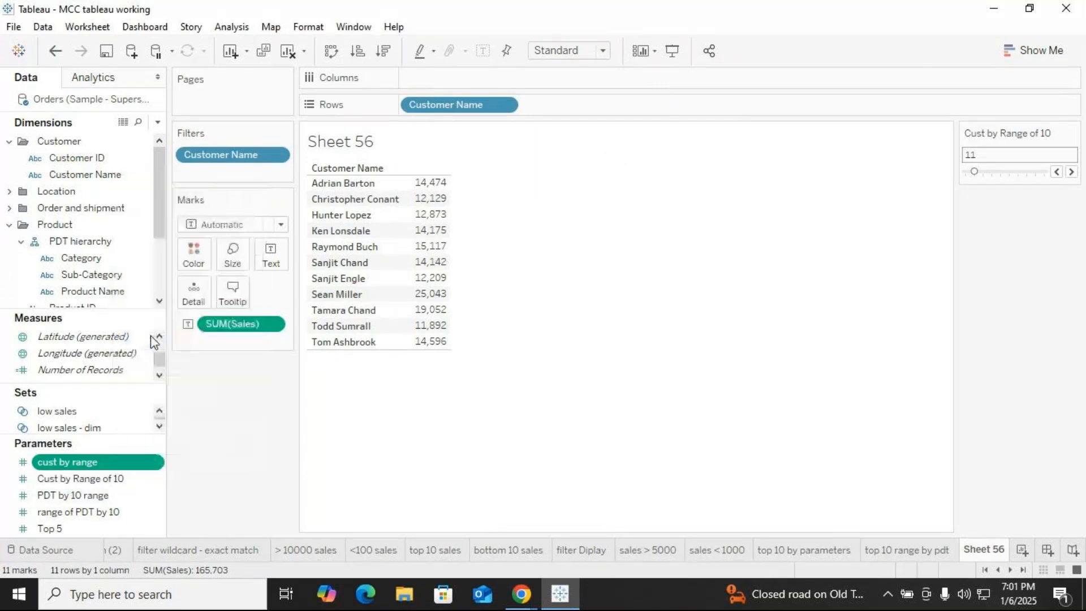
# Lower the Cust by Range of 10 parameter to 1, and raise it in increments of 10 to 81.
pyautogui.click(1057, 173)
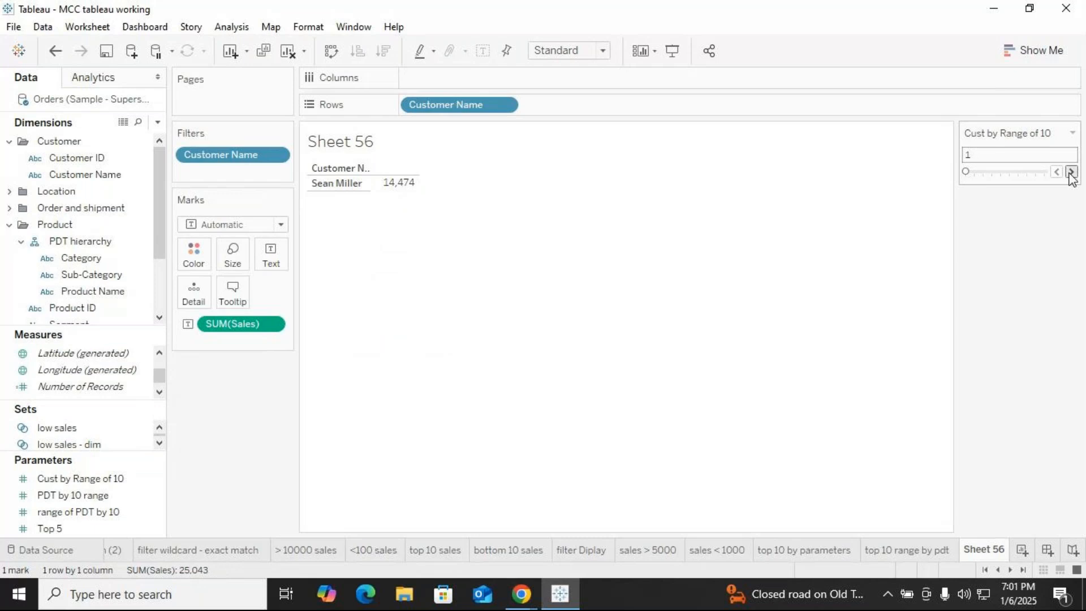
pyautogui.click(1071, 173)
pyautogui.click(1071, 173)
pyautogui.click(1071, 174)
pyautogui.click(1071, 173)
pyautogui.click(1072, 173)
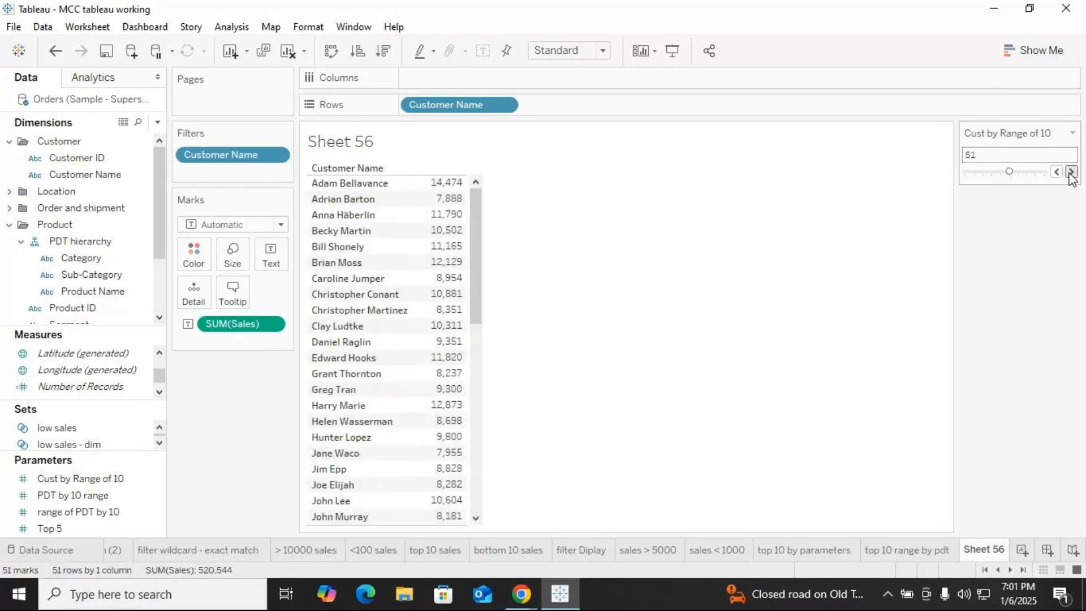
pyautogui.click(1072, 173)
pyautogui.click(1072, 173)
pyautogui.click(1071, 173)
# Rename the customer worksheet as parameter for customer.
pyautogui.rightClick(987, 551)
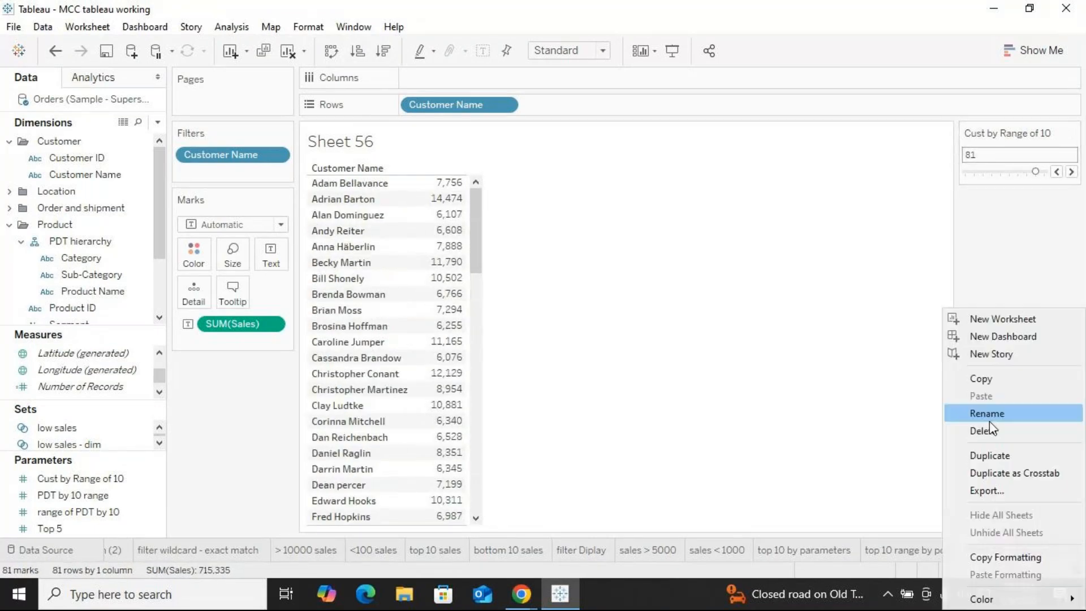
pyautogui.click(985, 417)
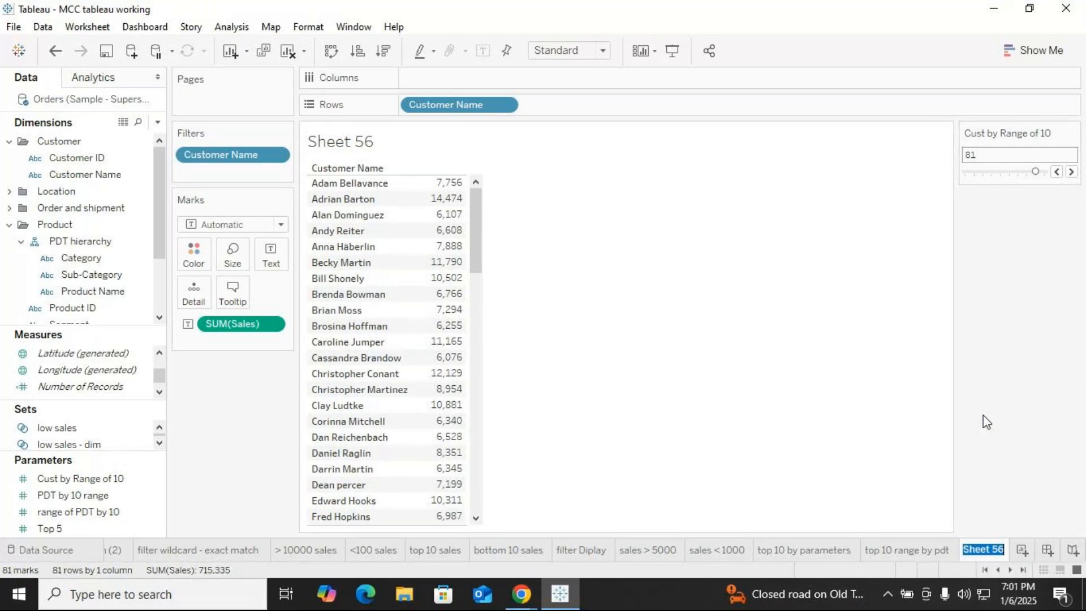
pyautogui.write('parame')
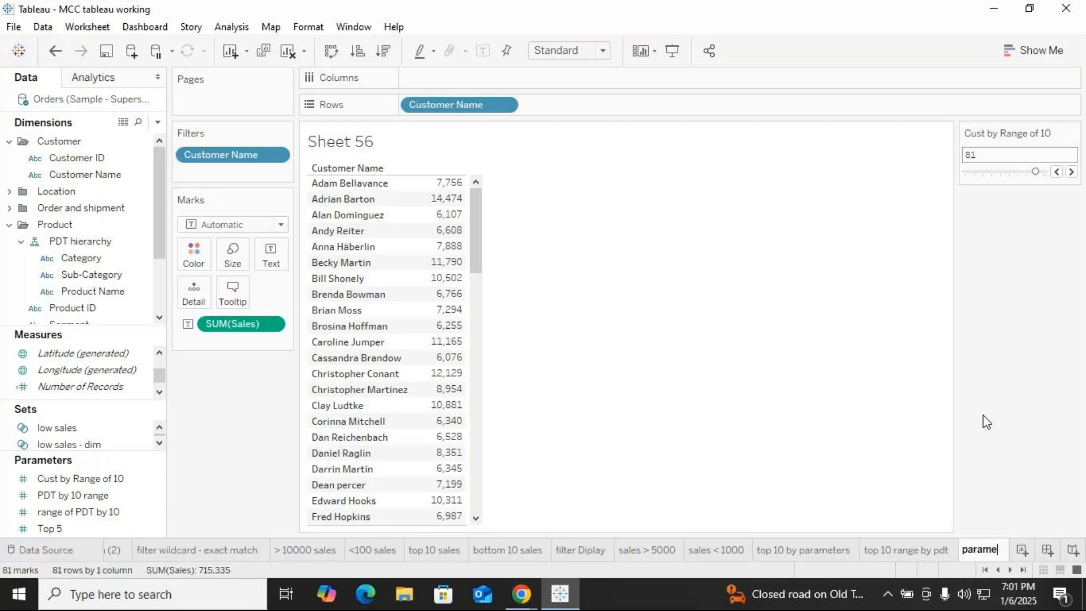
pyautogui.write('ter for customer')
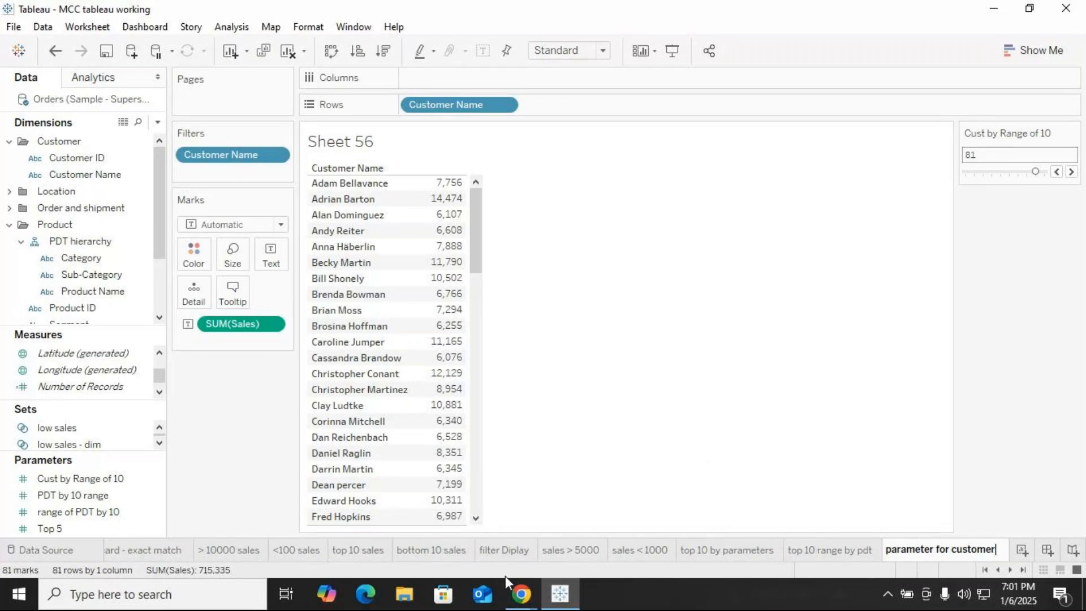
# Switch to the GoTo Meeting window in Chrome, turn off the microphone, and return to Tableau.
pyautogui.moveTo(525, 592)
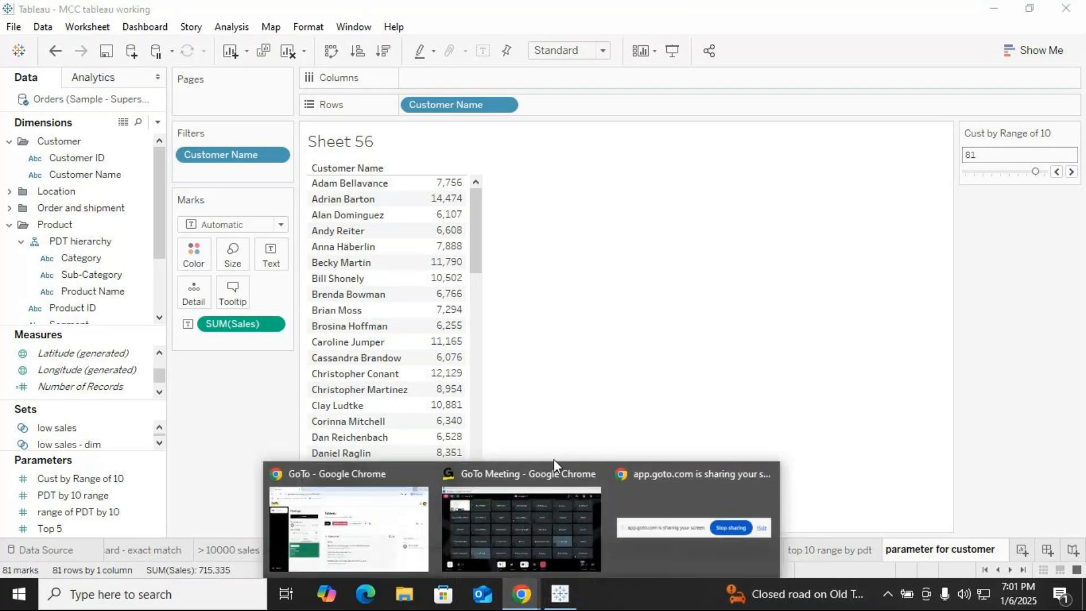
pyautogui.click(537, 497)
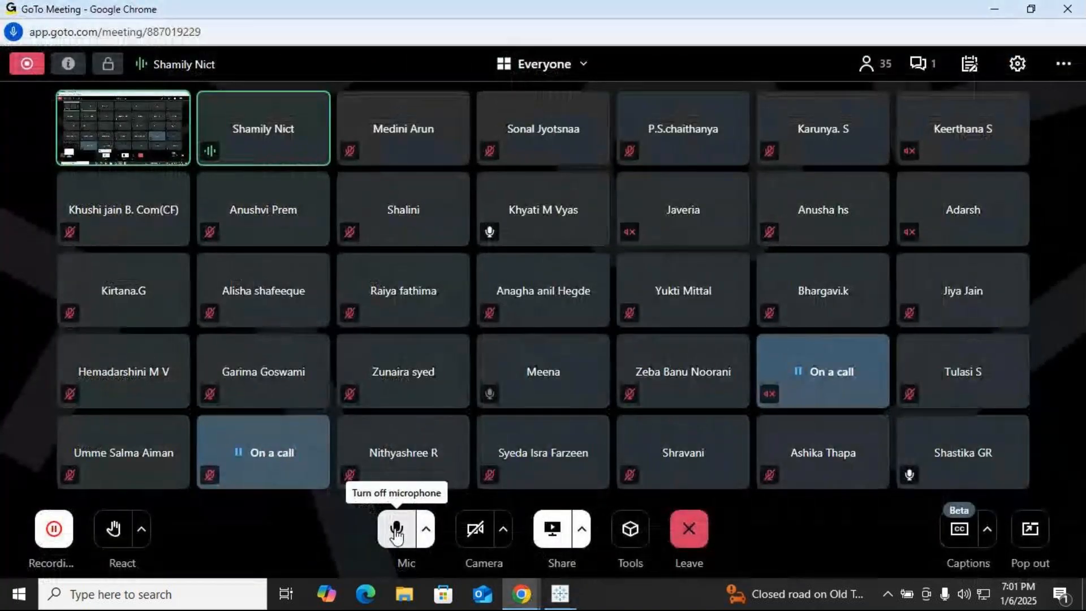
pyautogui.click(396, 529)
pyautogui.click(558, 600)
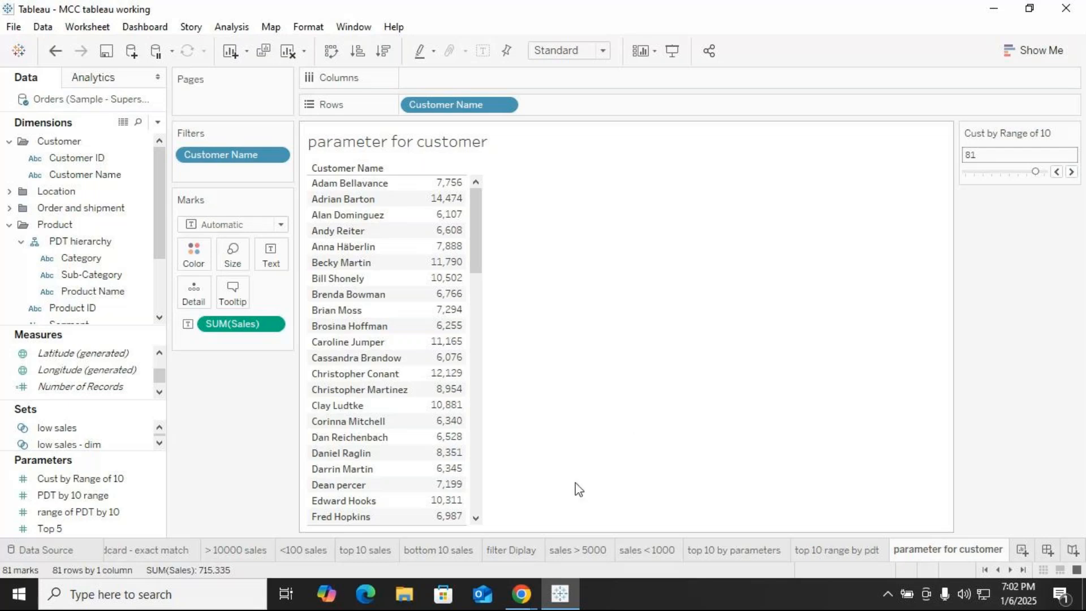
# Turn on the microphone in the GoTo Meeting window in Chrome, and return to Tableau.
pyautogui.click(526, 599)
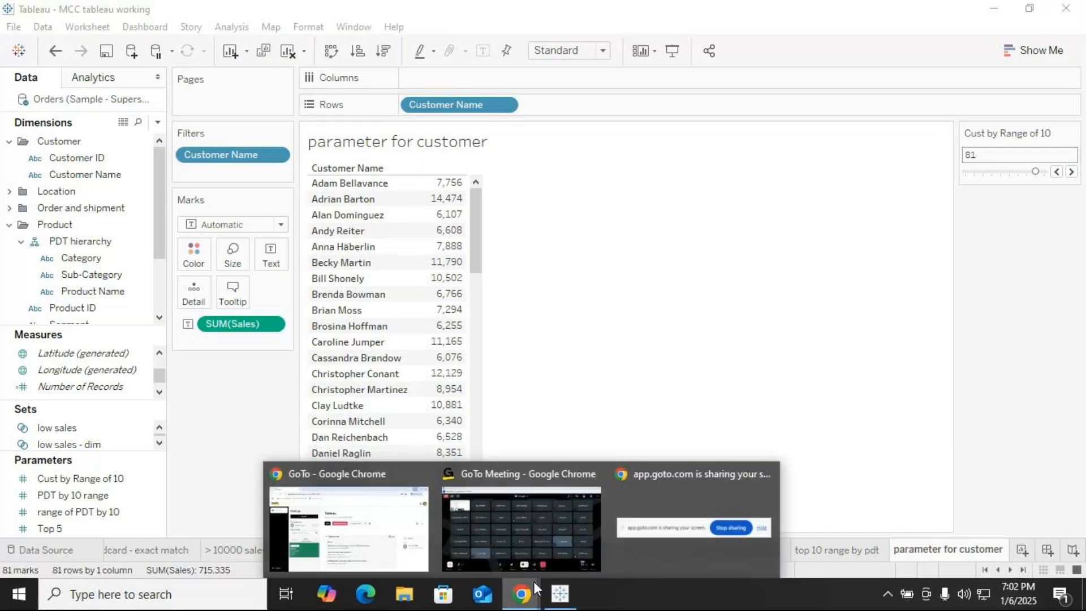
pyautogui.click(464, 561)
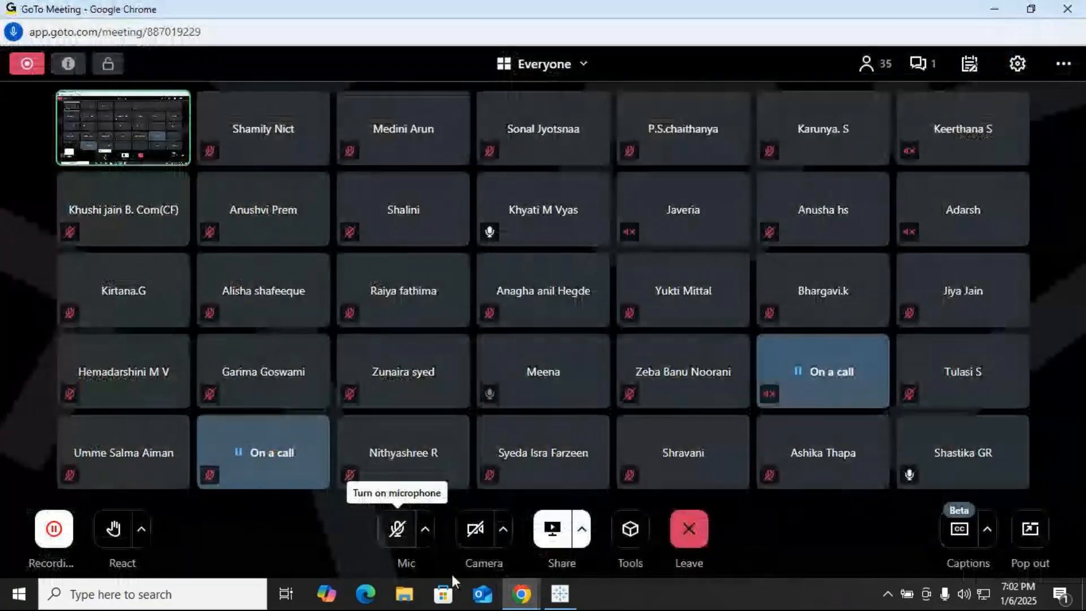
pyautogui.click(561, 596)
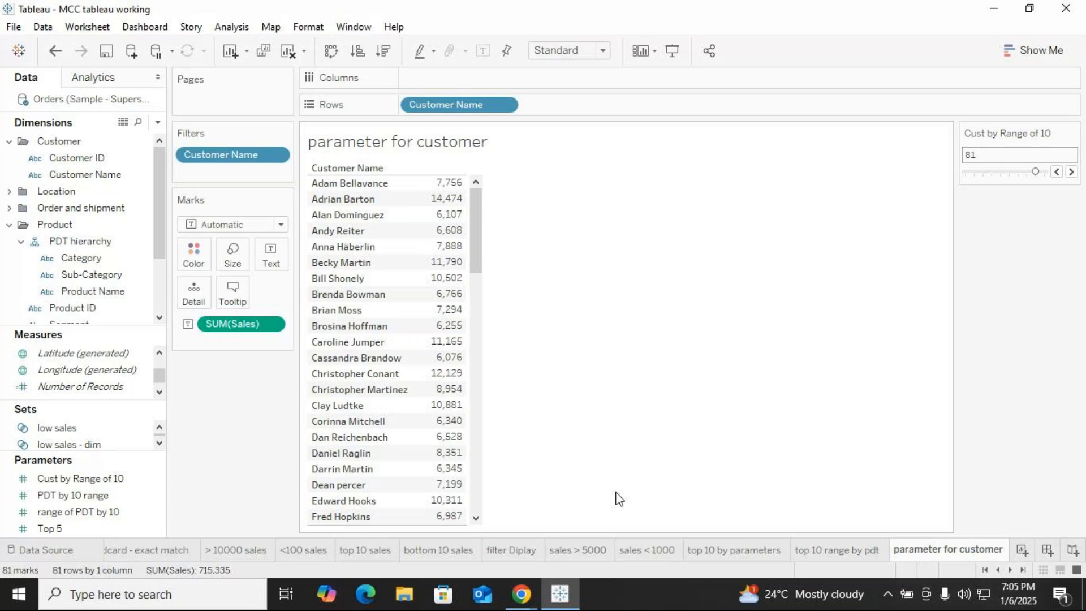
# Switch to the GoTo Meeting window, read the hidden private messages in the meeting chat, and return to Tableau.
pyautogui.hotkey('alt', 'Tab')
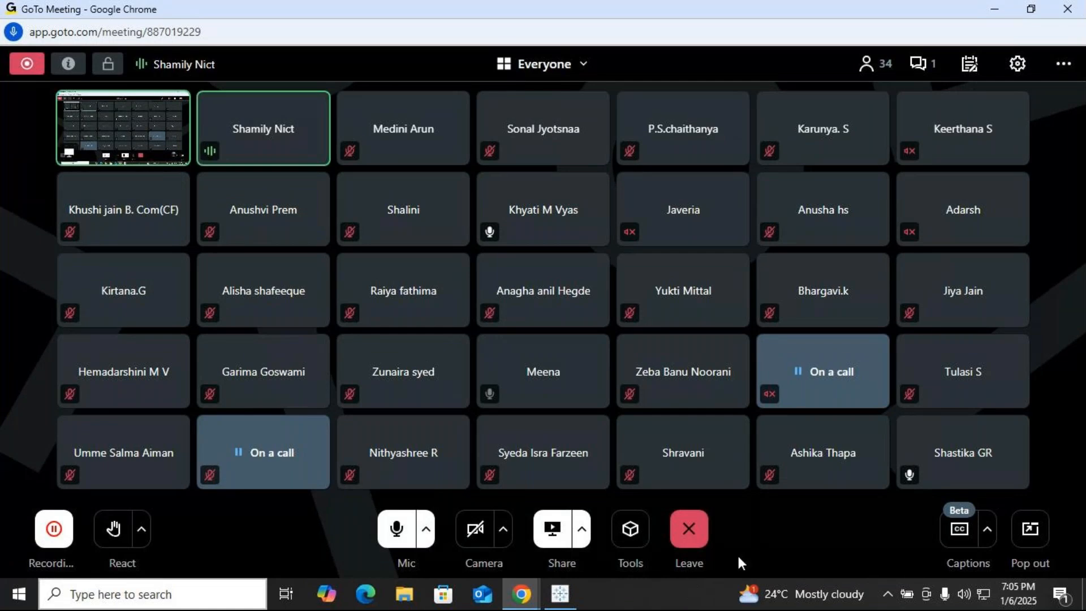
pyautogui.click(920, 63)
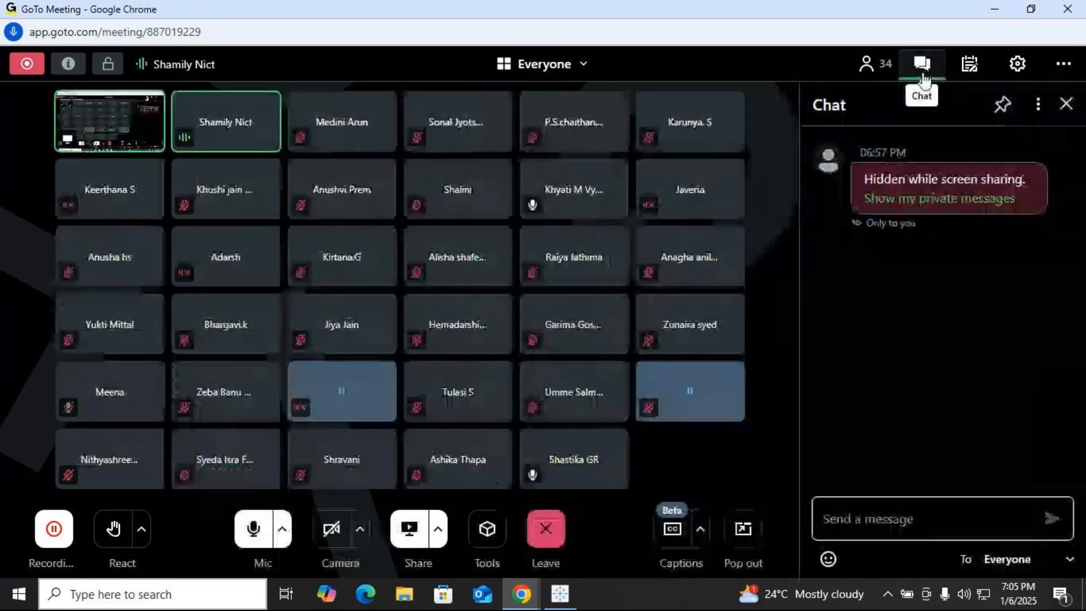
pyautogui.click(935, 199)
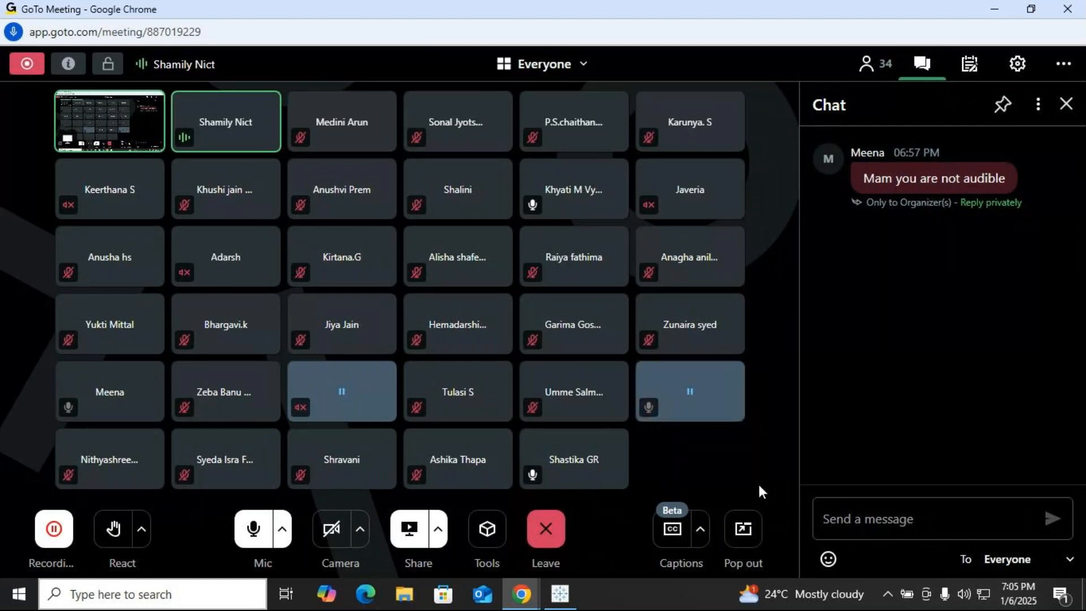
pyautogui.click(1066, 103)
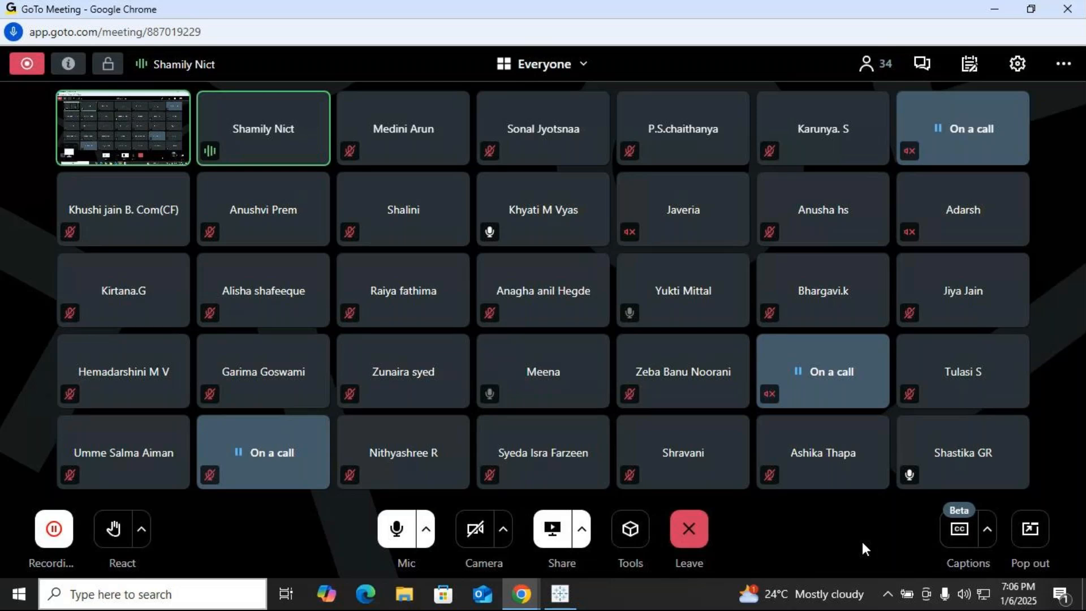
pyautogui.click(562, 594)
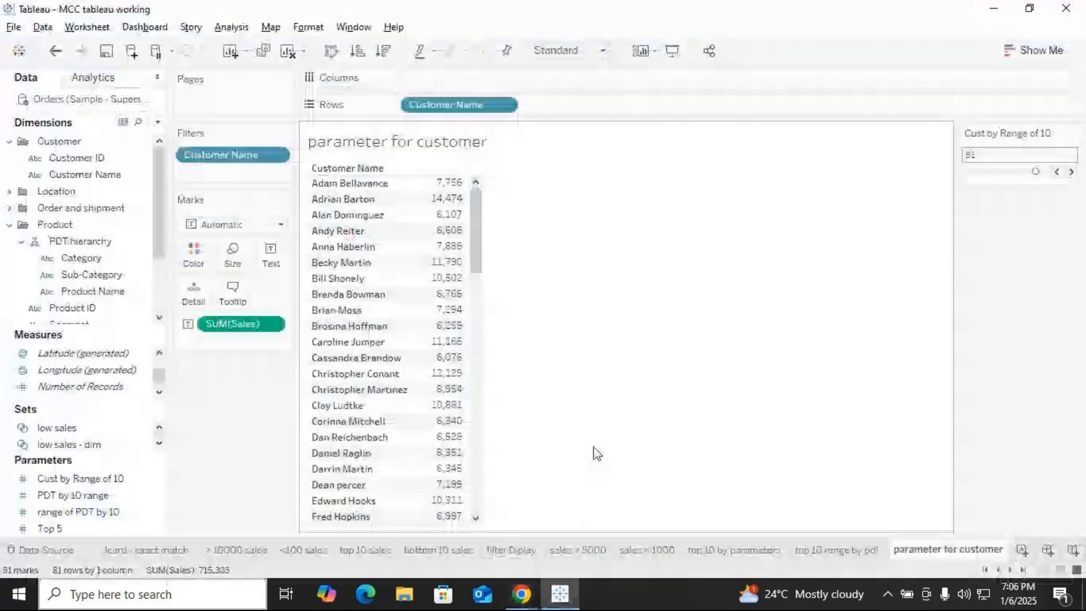
# Create a new worksheet and name it gen calc.
pyautogui.click(1022, 551)
pyautogui.rightClick(987, 552)
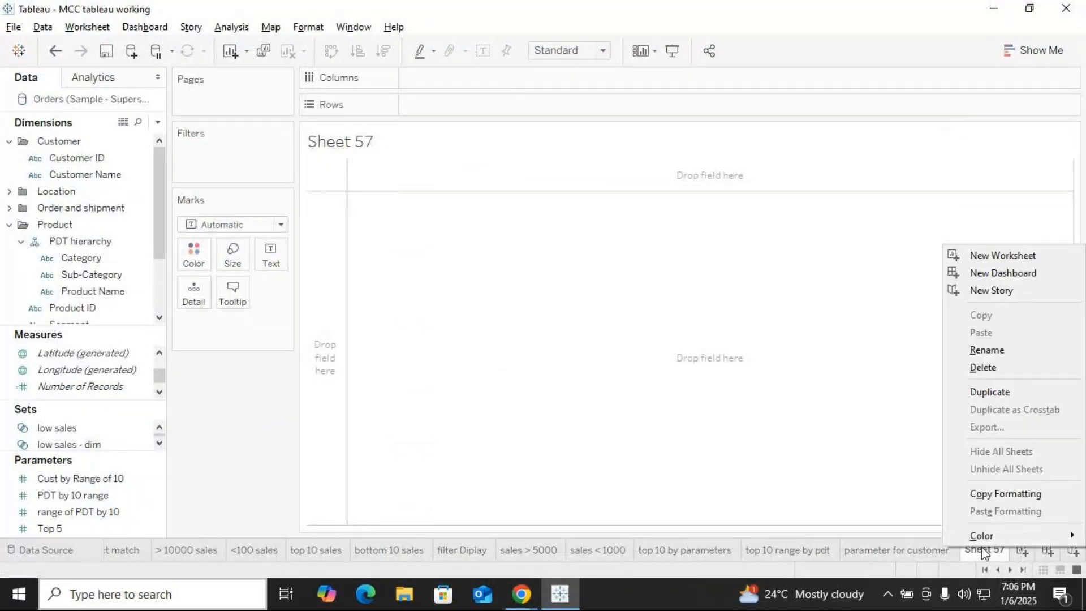
pyautogui.click(988, 352)
pyautogui.write('g')
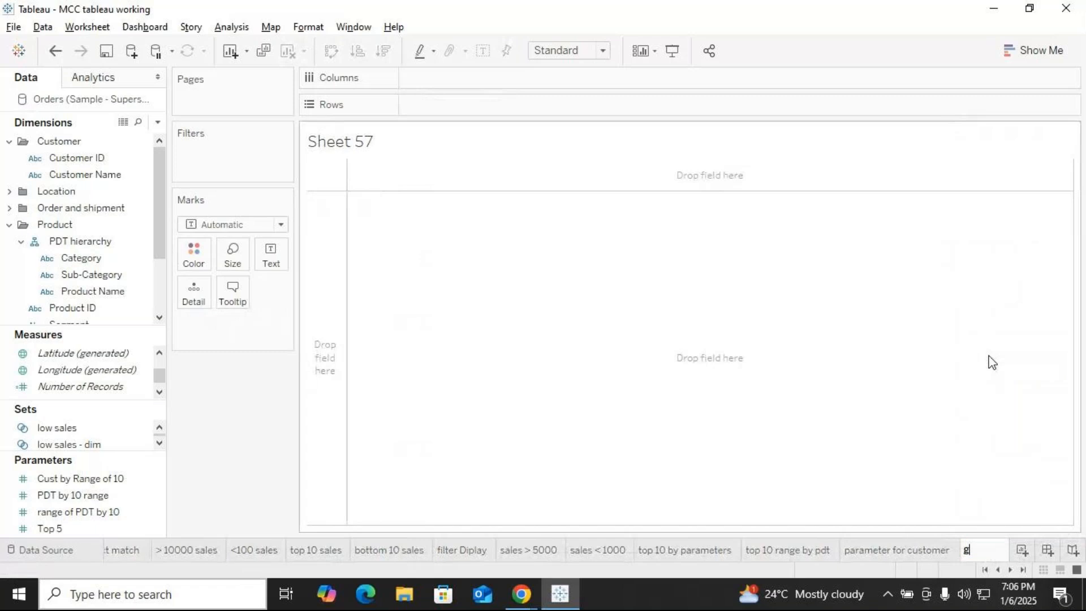
pyautogui.write('en calc')
pyautogui.press('Return')
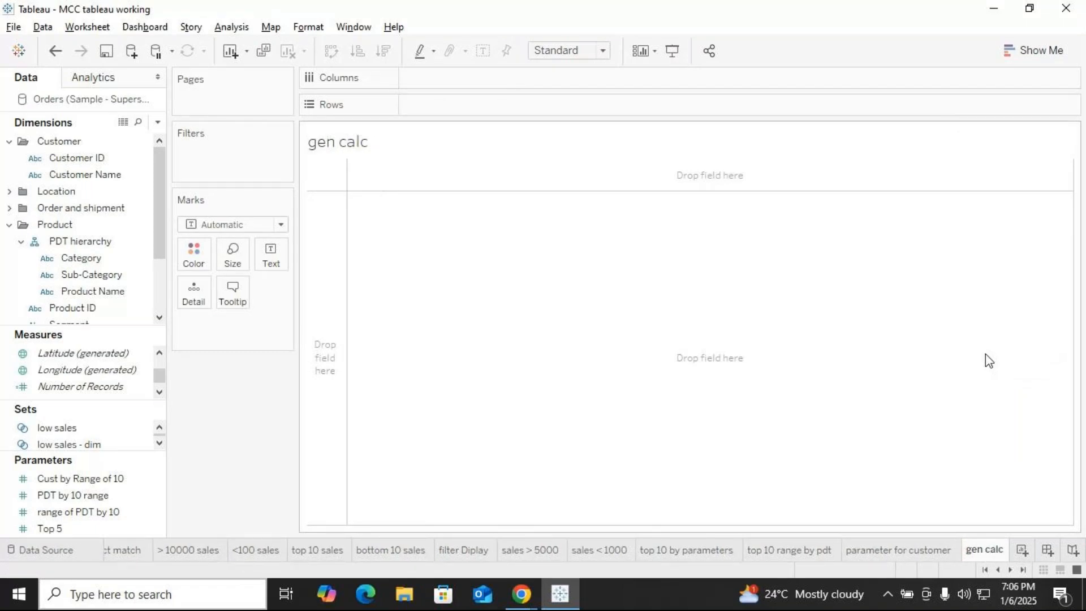
# Place the Sales measure in the empty gen calc view as text.
pyautogui.click(80, 479)
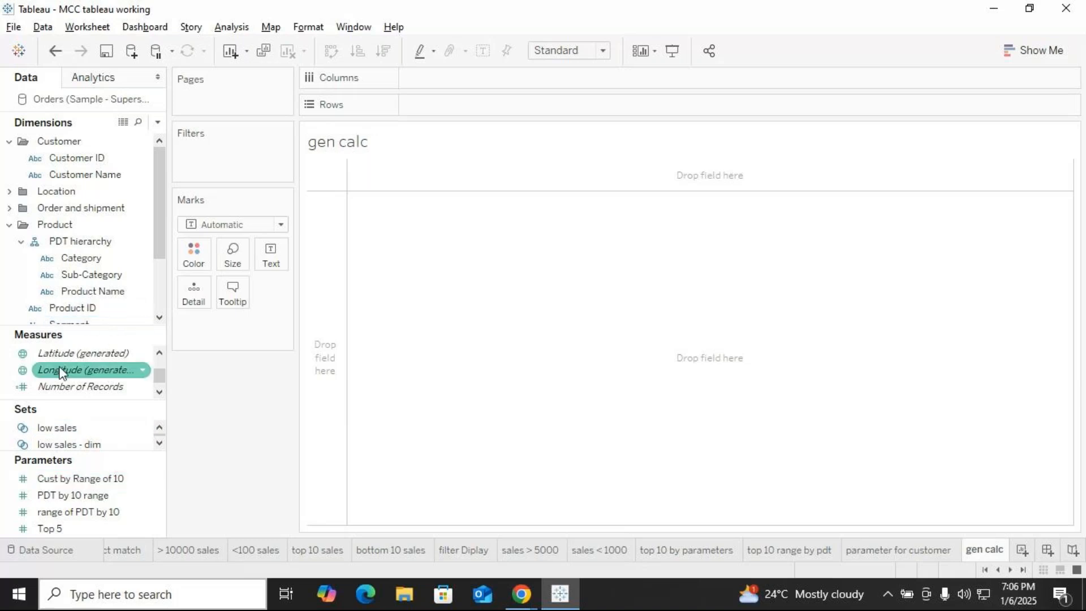
pyautogui.scroll(2, 71, 365)
pyautogui.scroll(-2, 72, 362)
pyautogui.moveTo(72, 359); pyautogui.dragTo(416, 239)
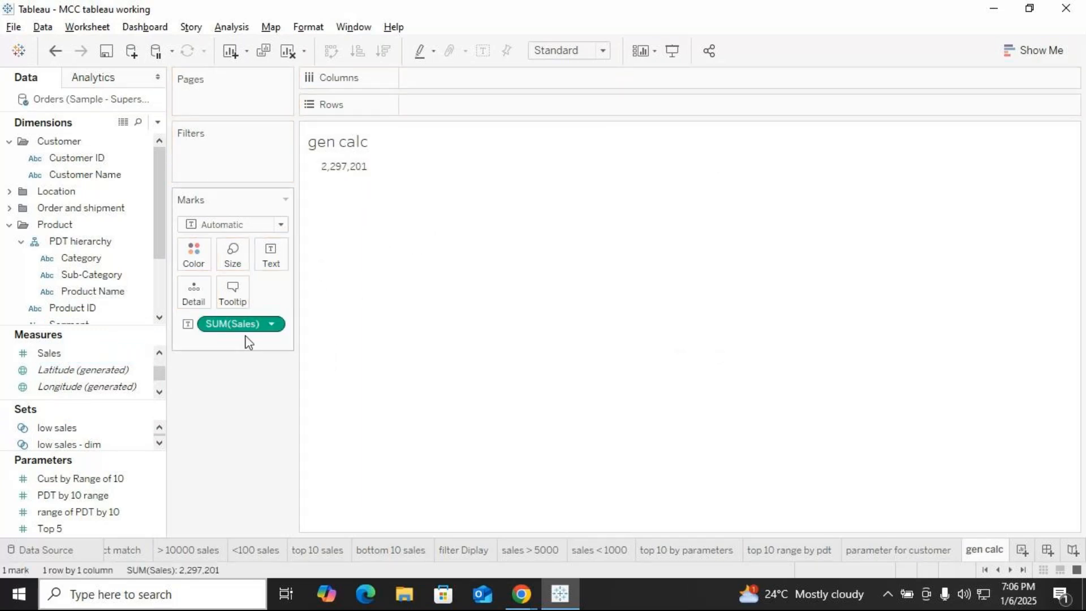
# Review the aggregation options of the Sales text mark and set its aggregation to Count.
pyautogui.click(272, 323)
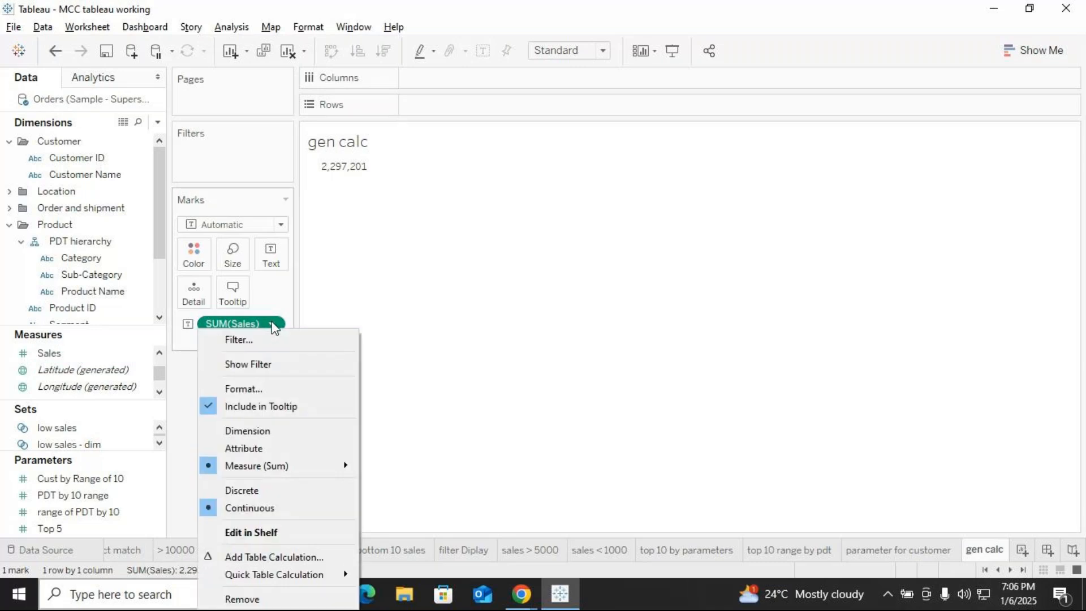
pyautogui.moveTo(271, 466)
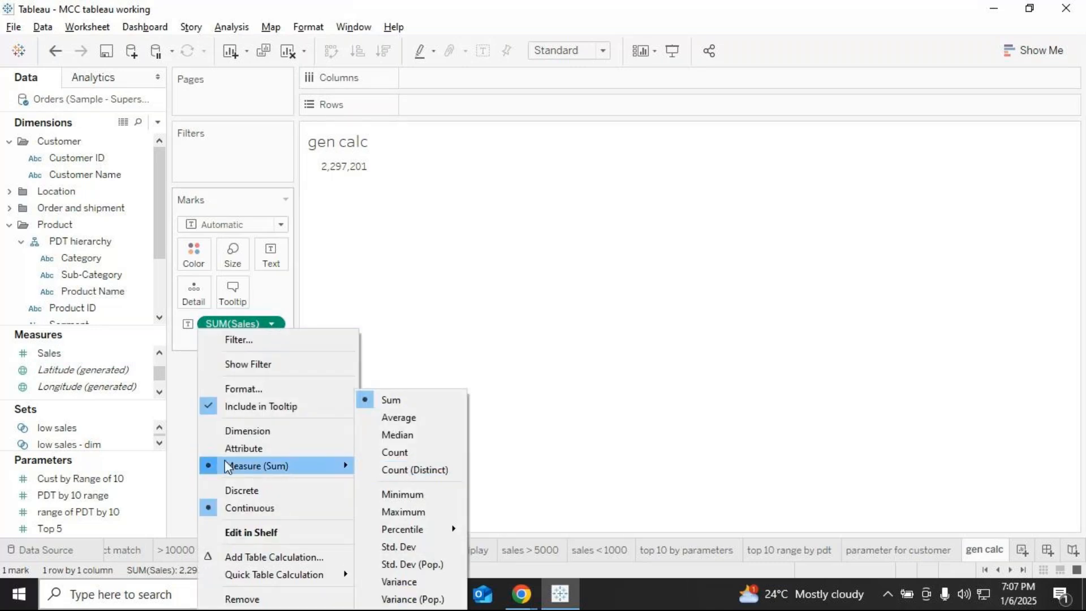
pyautogui.click(495, 361)
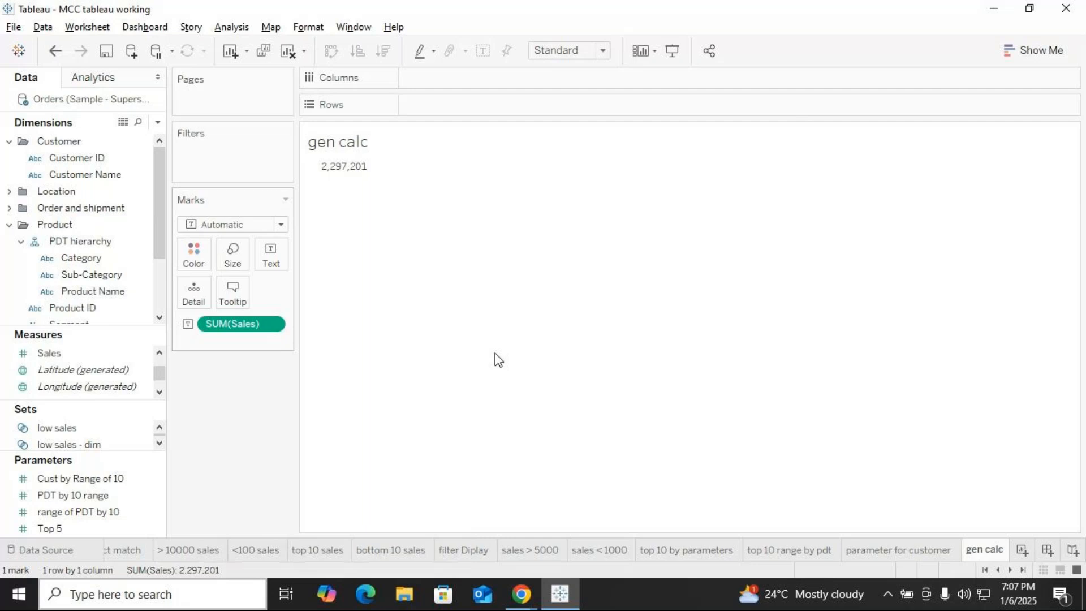
pyautogui.click(272, 326)
pyautogui.moveTo(267, 471)
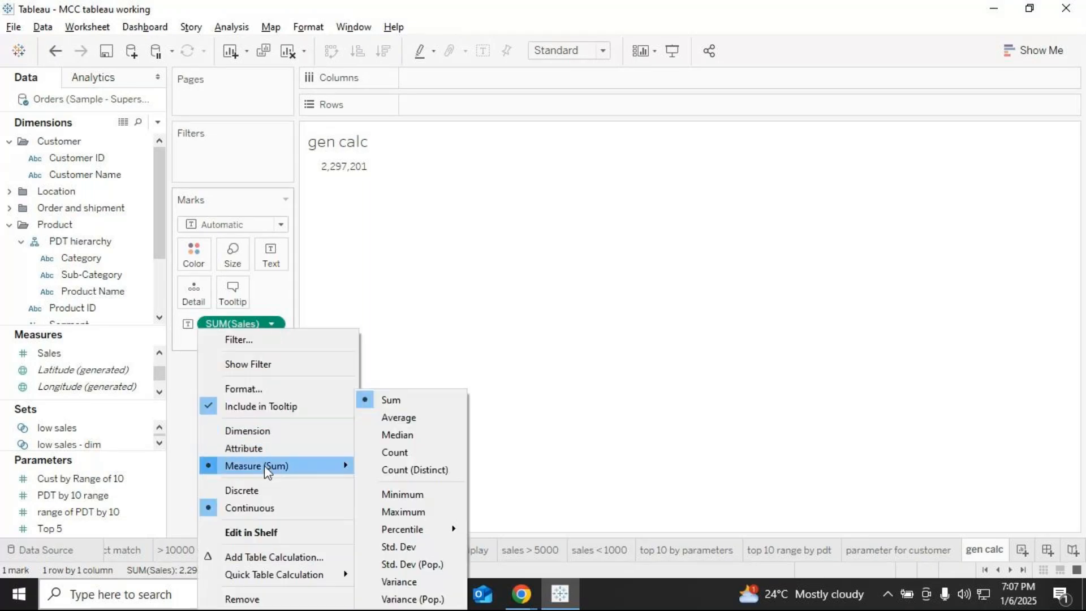
pyautogui.click(399, 454)
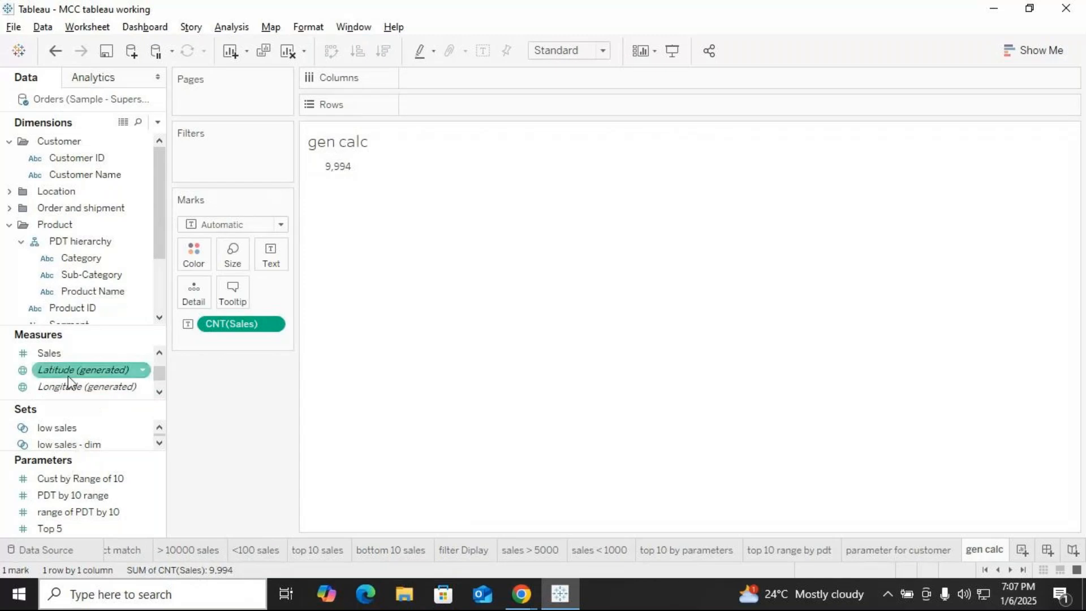
# Add a second Sales text mark and set its aggregation to Minimum.
pyautogui.moveTo(91, 348); pyautogui.dragTo(268, 253)
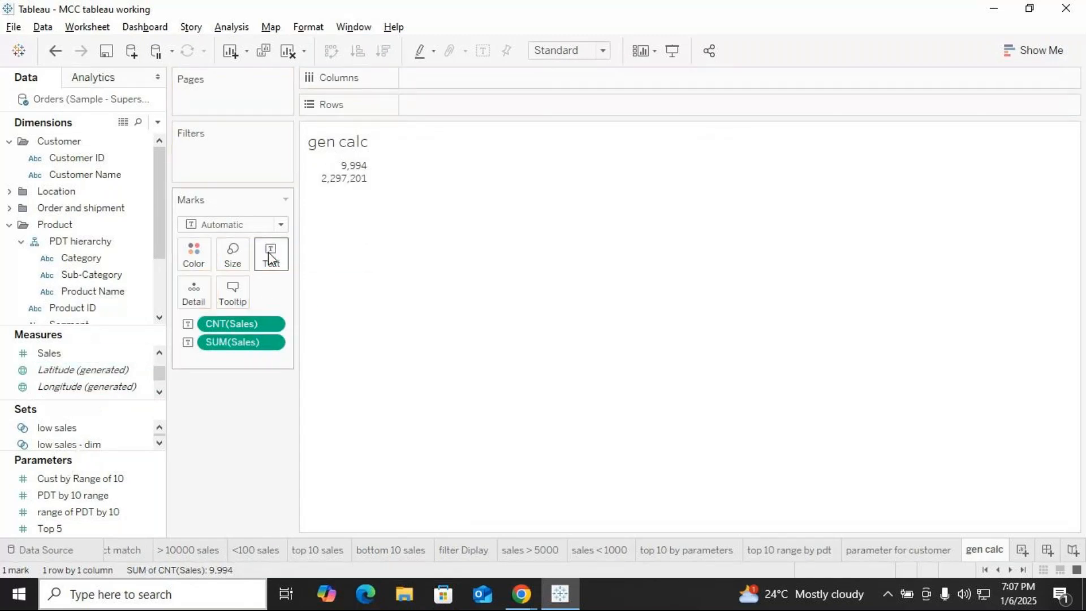
pyautogui.click(277, 343)
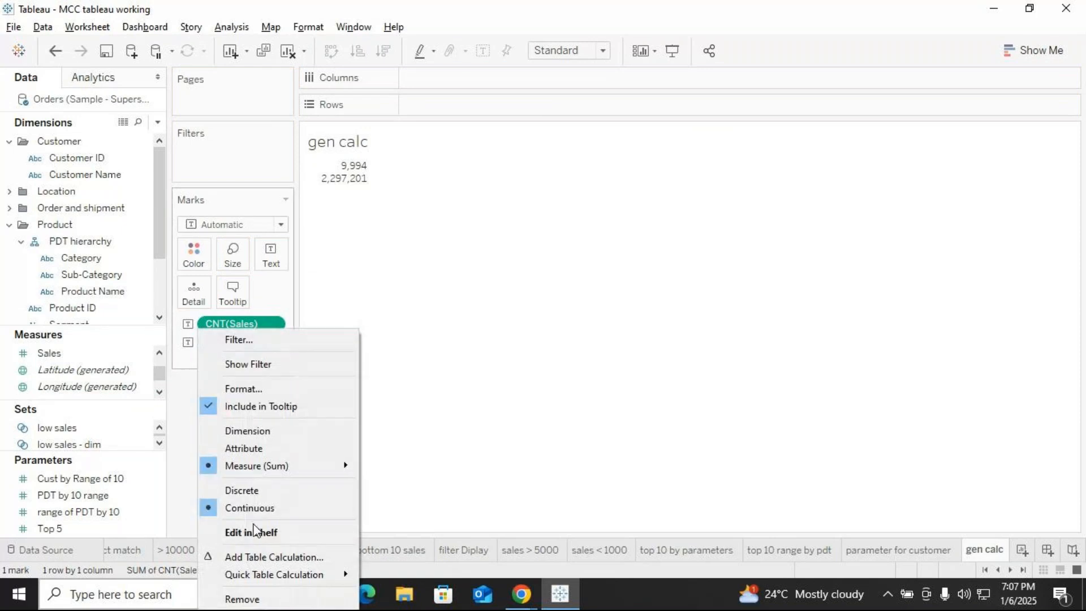
pyautogui.moveTo(261, 474)
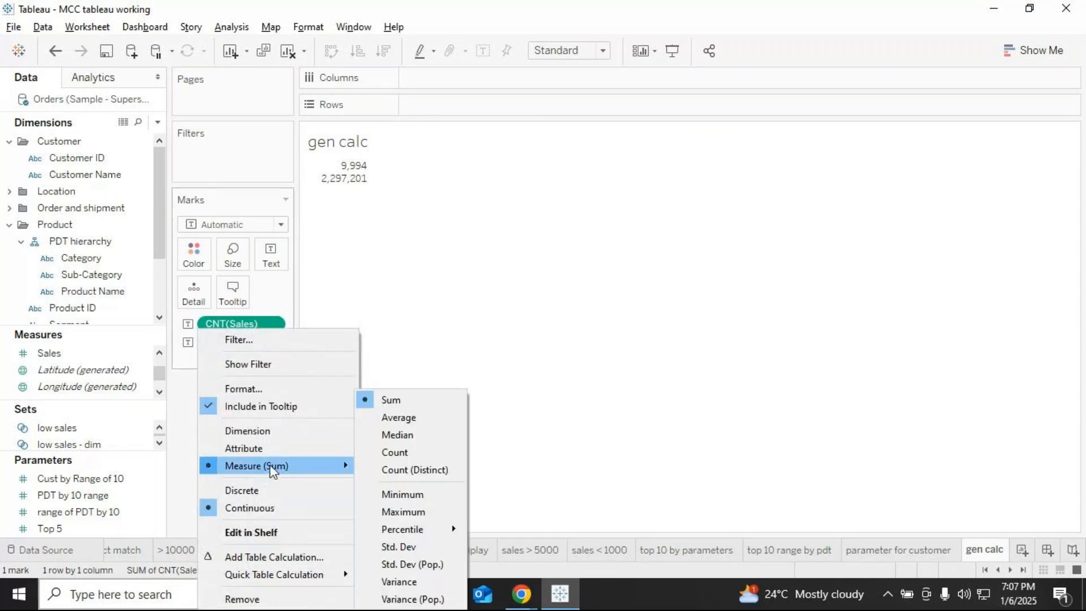
pyautogui.click(402, 492)
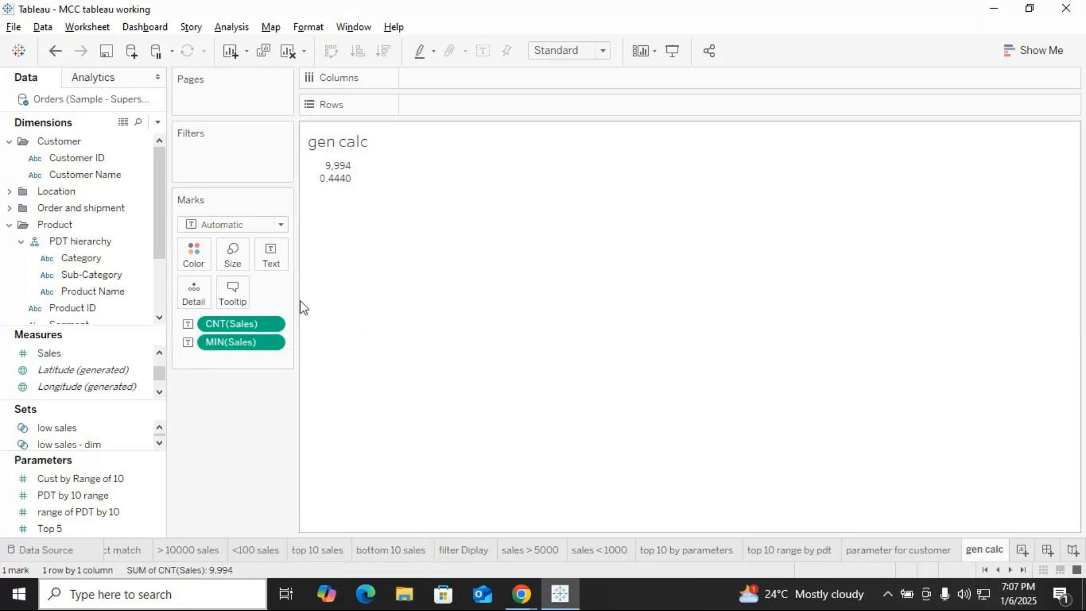
# Add a third Sales text mark and set its aggregation to Maximum.
pyautogui.moveTo(73, 354); pyautogui.dragTo(281, 264)
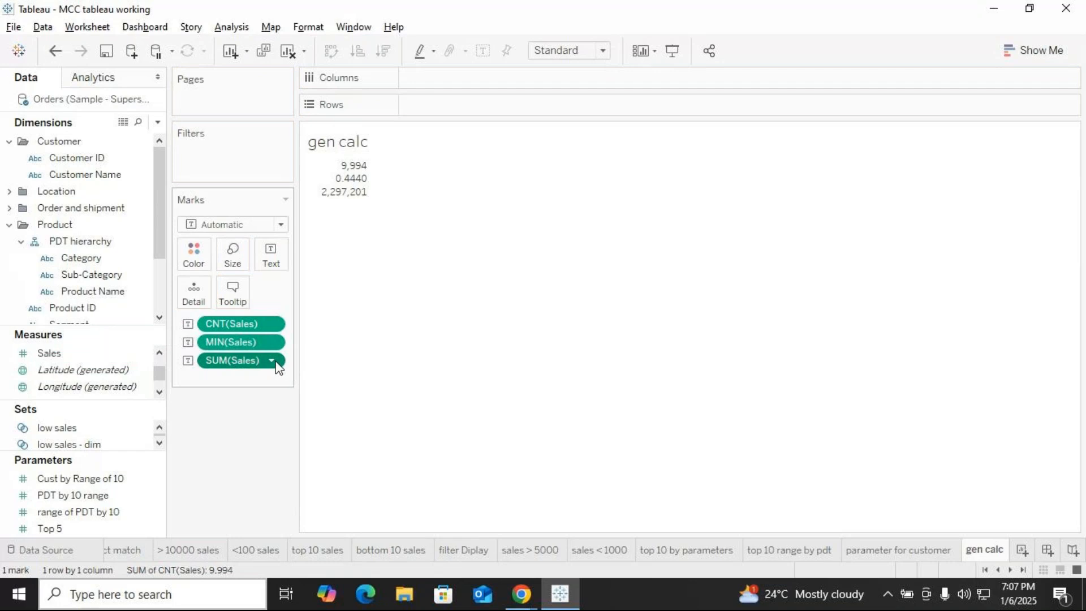
pyautogui.click(276, 363)
pyautogui.moveTo(244, 470)
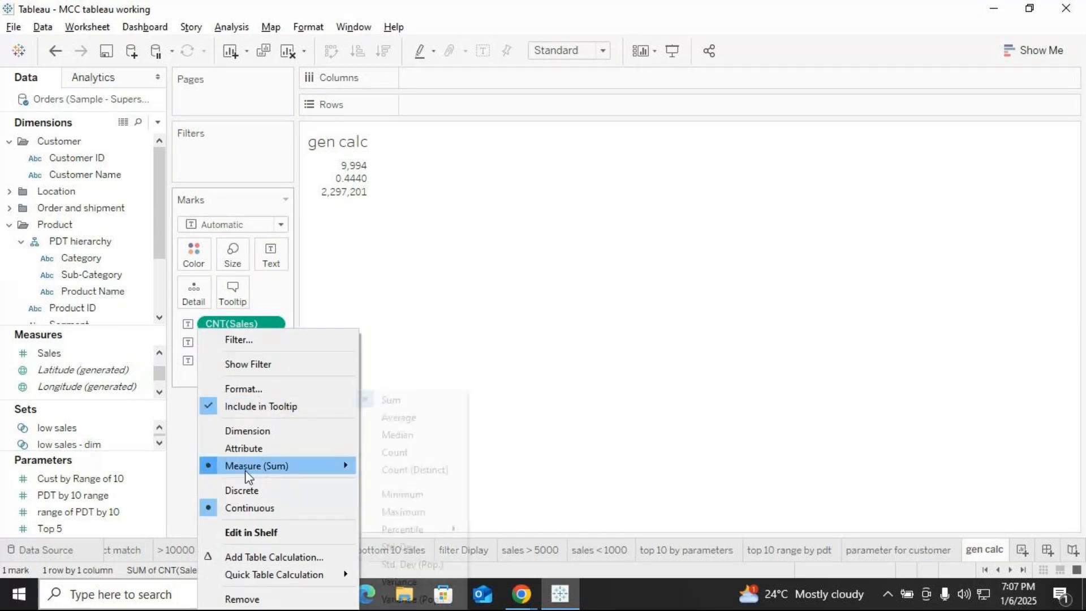
pyautogui.click(403, 512)
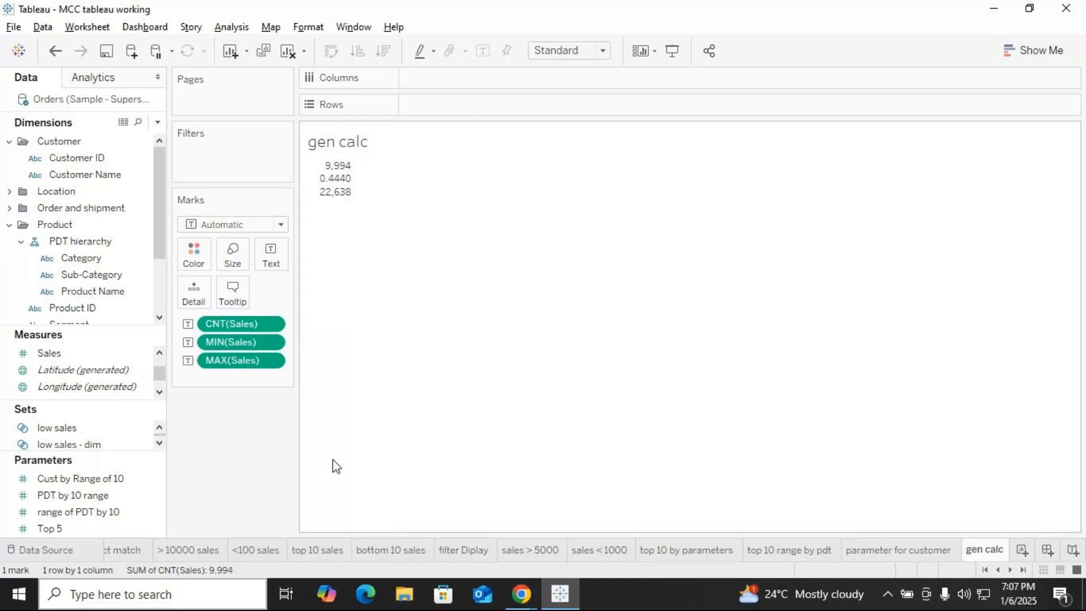
# Add a fourth Sales text mark and set its aggregation to Average.
pyautogui.click(107, 355)
pyautogui.moveTo(69, 355); pyautogui.dragTo(289, 254)
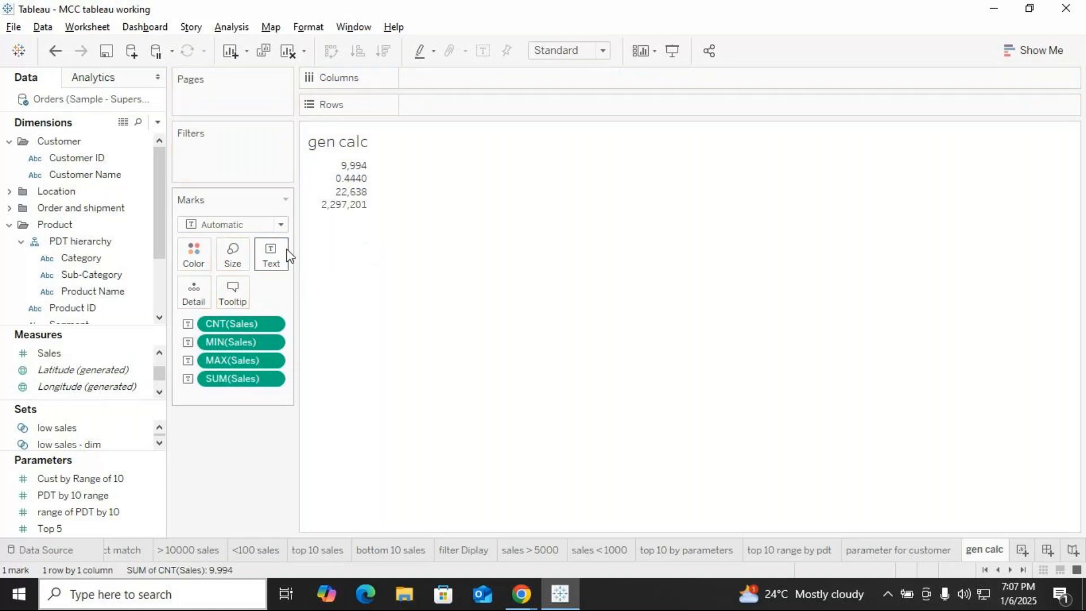
pyautogui.click(279, 379)
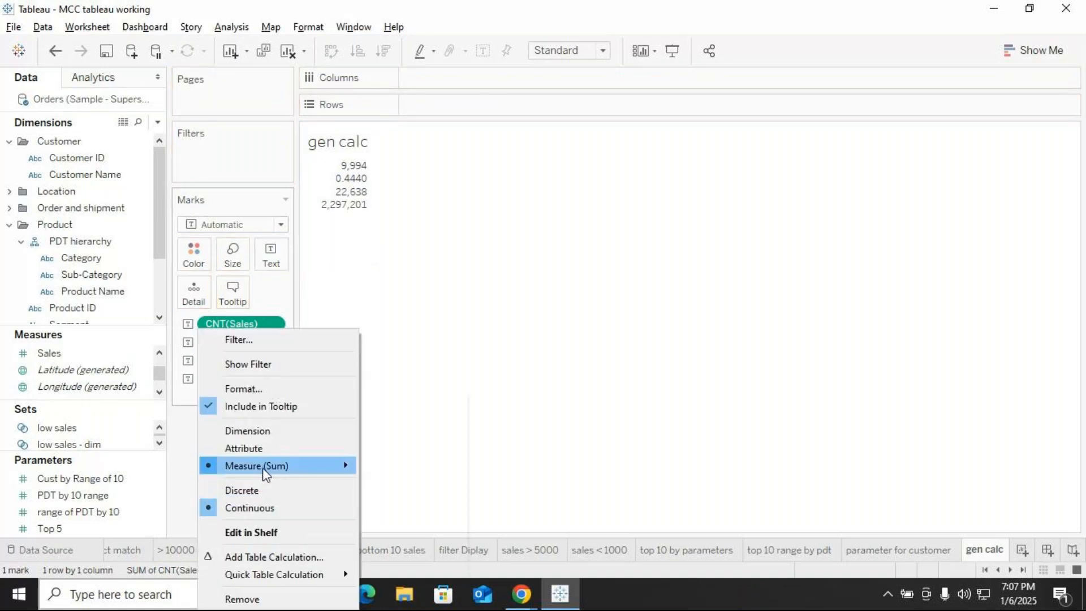
pyautogui.moveTo(317, 465)
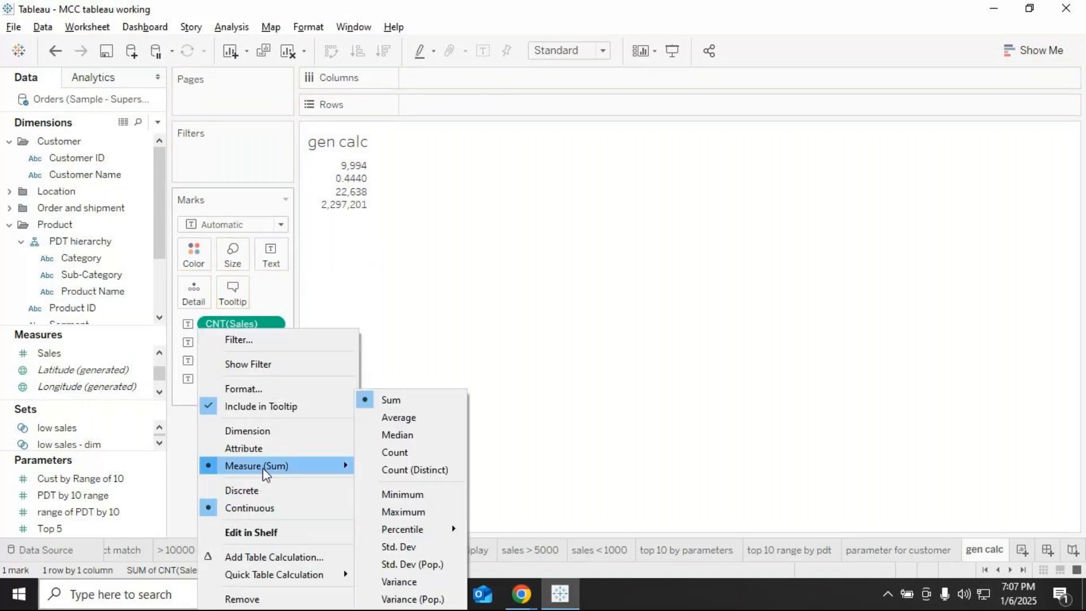
pyautogui.click(415, 416)
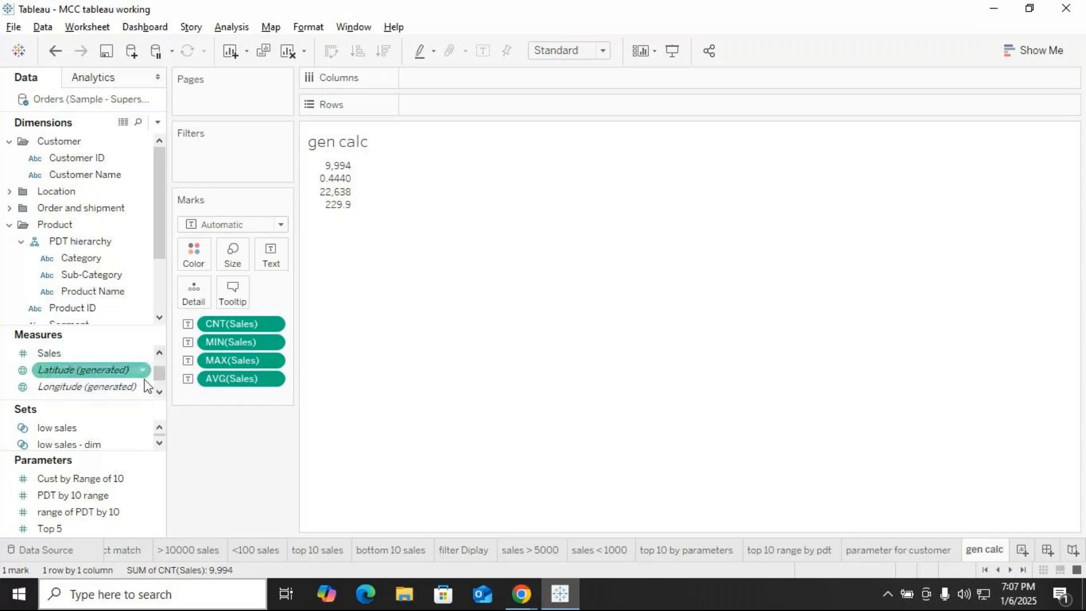
# Add a fifth Sales text mark and check its aggregation options, keeping Sum.
pyautogui.moveTo(158, 374); pyautogui.dragTo(166, 351)
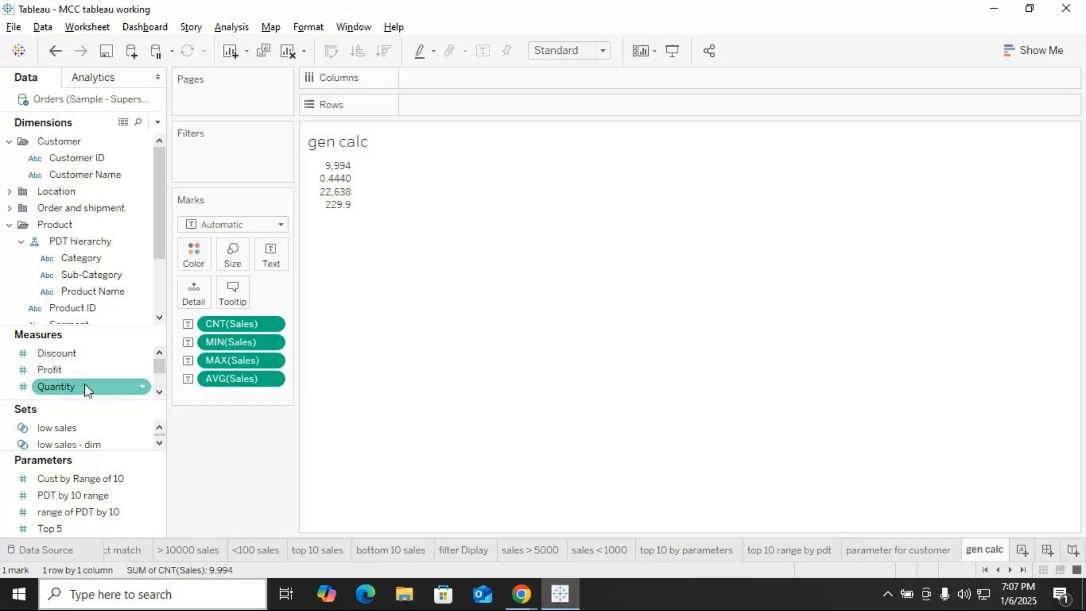
pyautogui.click(159, 391)
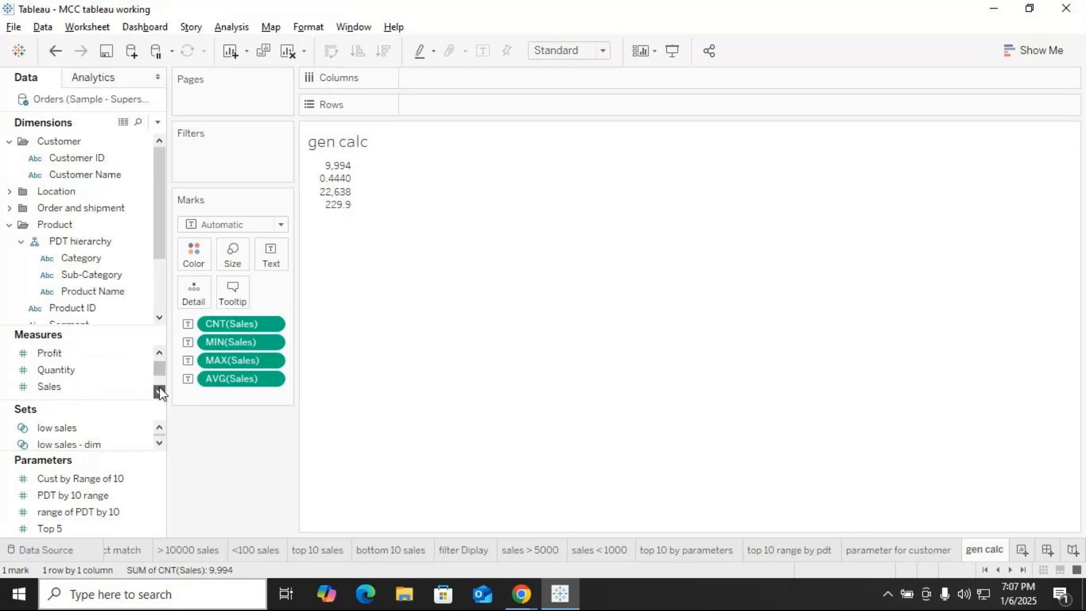
pyautogui.moveTo(93, 386); pyautogui.dragTo(266, 256)
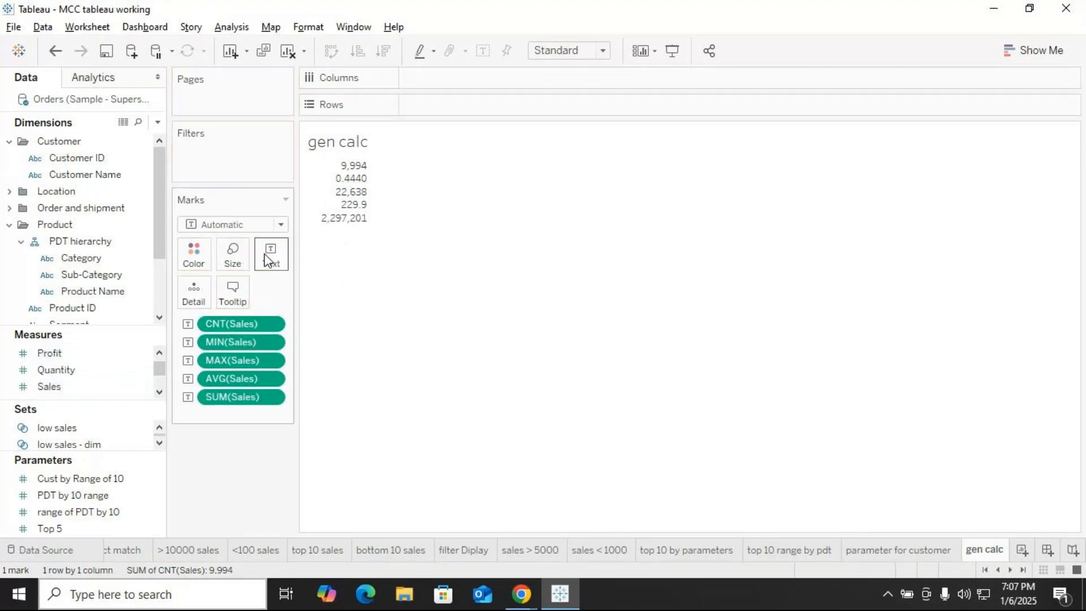
pyautogui.rightClick(275, 396)
pyautogui.moveTo(260, 468)
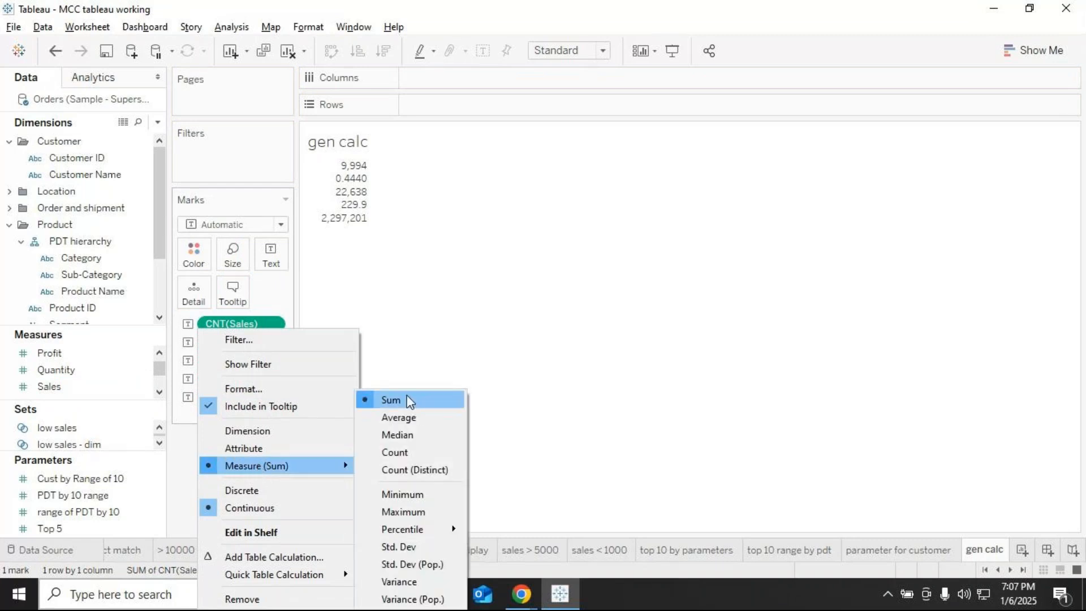
pyautogui.click(331, 452)
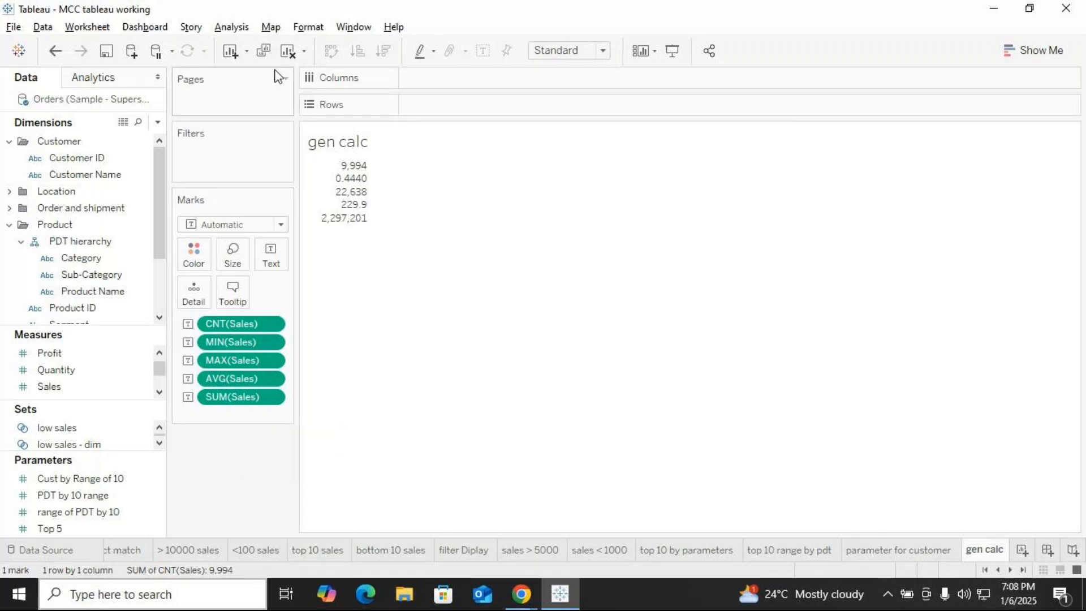
# Clear all fields from the gen calc worksheet and add Sales as a single text mark.
pyautogui.click(288, 50)
pyautogui.moveTo(41, 390); pyautogui.dragTo(260, 253)
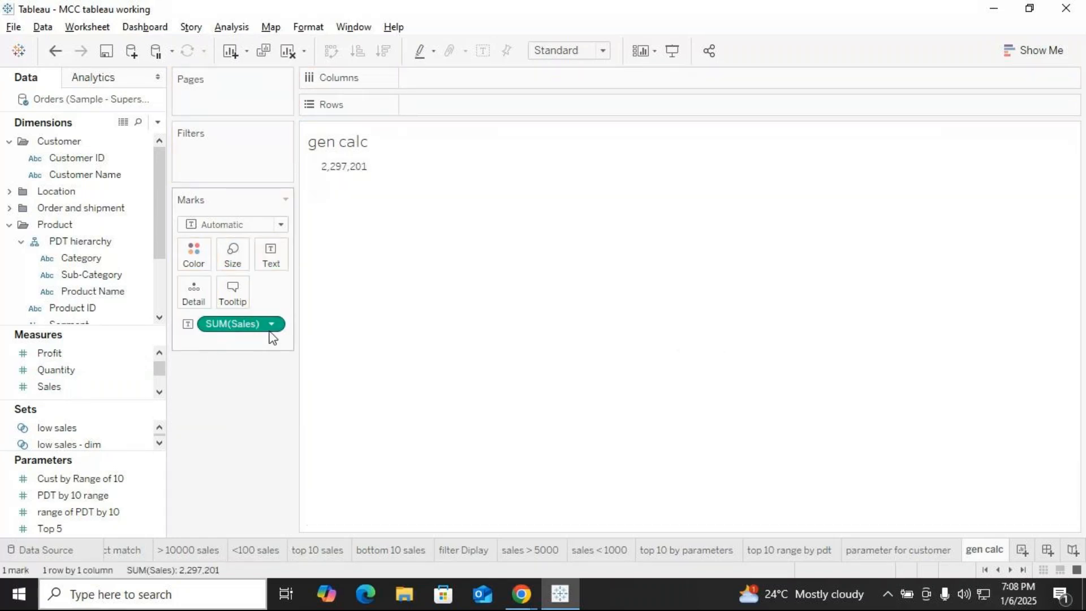
# Change the aggregation of the Sales text mark to Count.
pyautogui.click(273, 325)
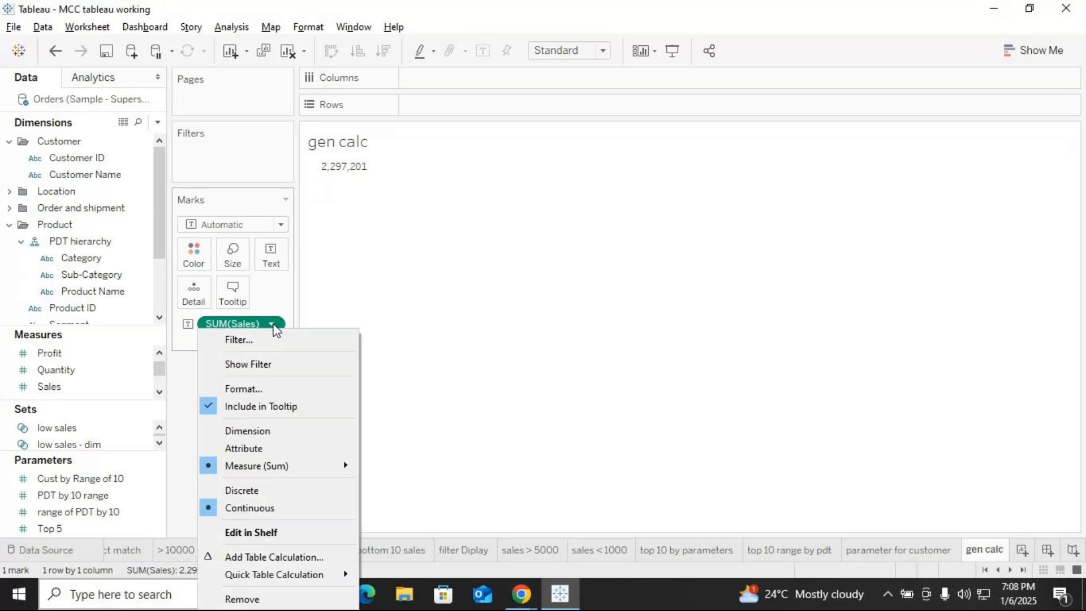
pyautogui.moveTo(223, 466)
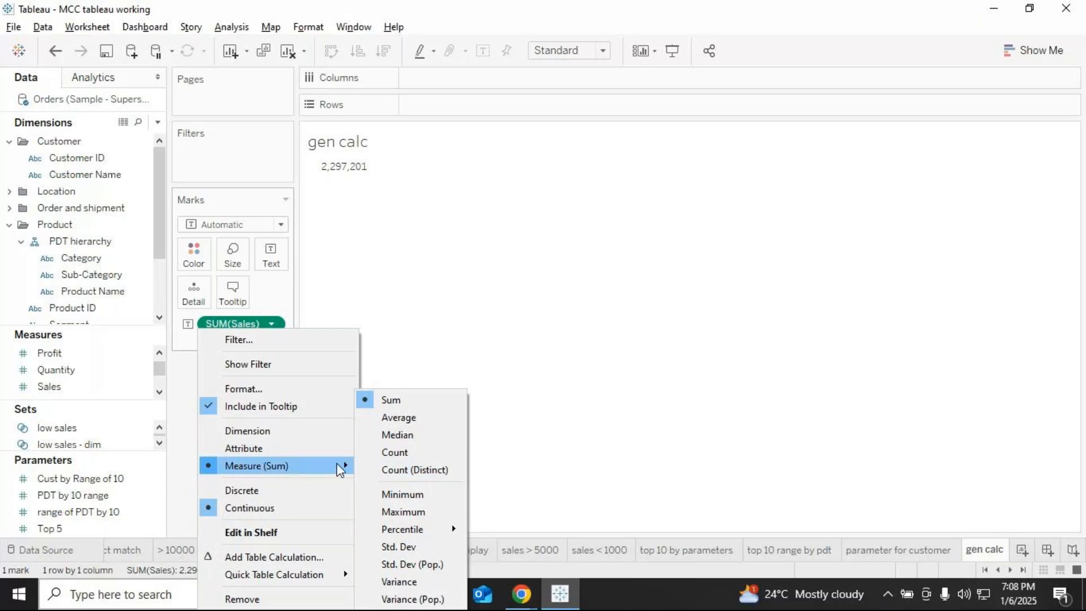
pyautogui.click(399, 454)
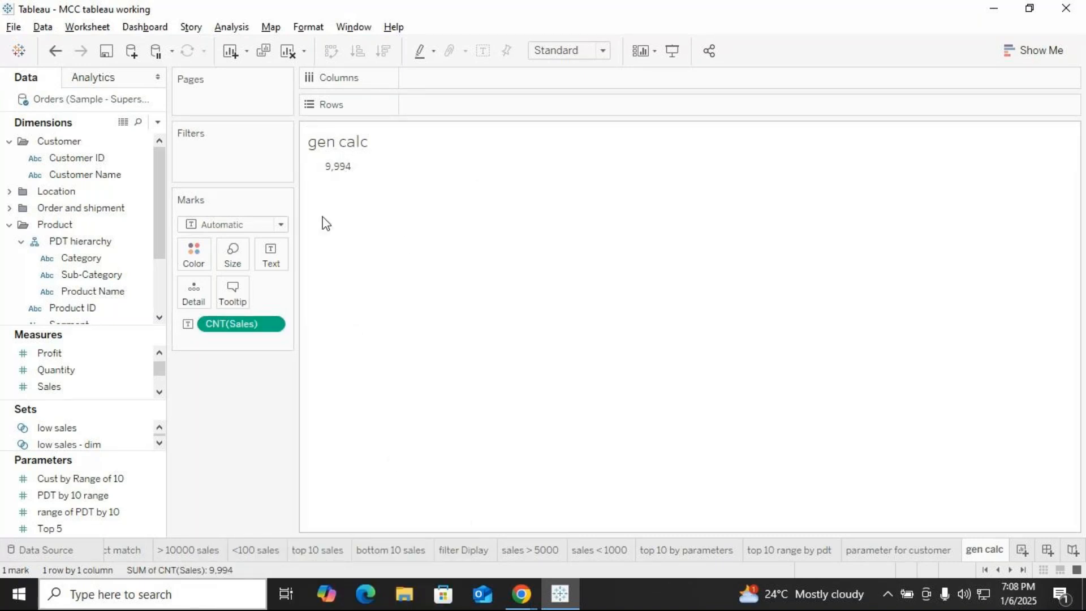
# Add a second Sales text mark and set its aggregation to Minimum.
pyautogui.click(61, 389)
pyautogui.moveTo(60, 390); pyautogui.dragTo(268, 255)
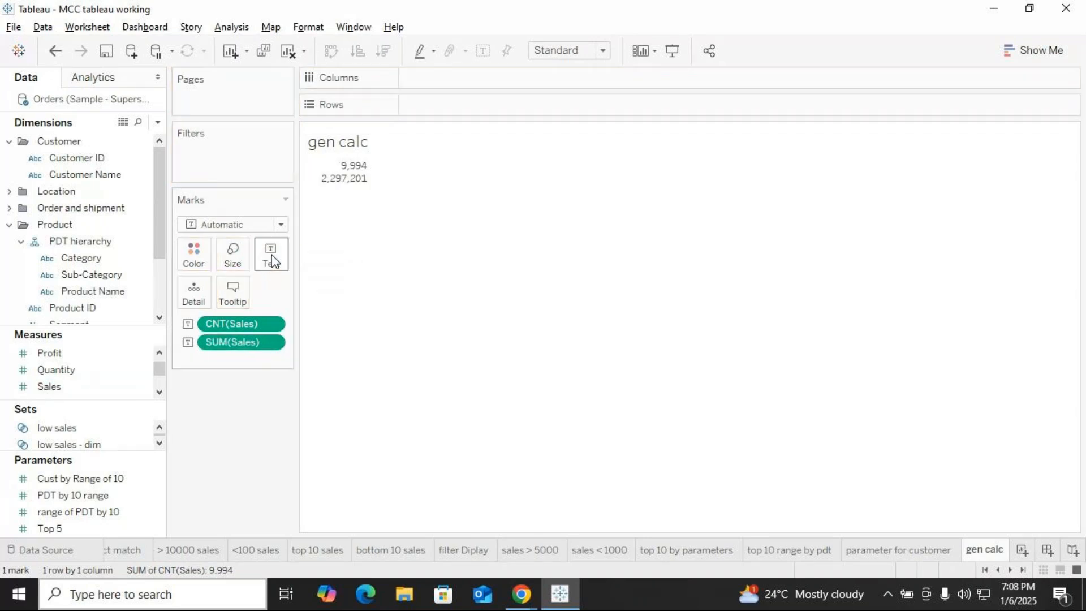
pyautogui.click(273, 343)
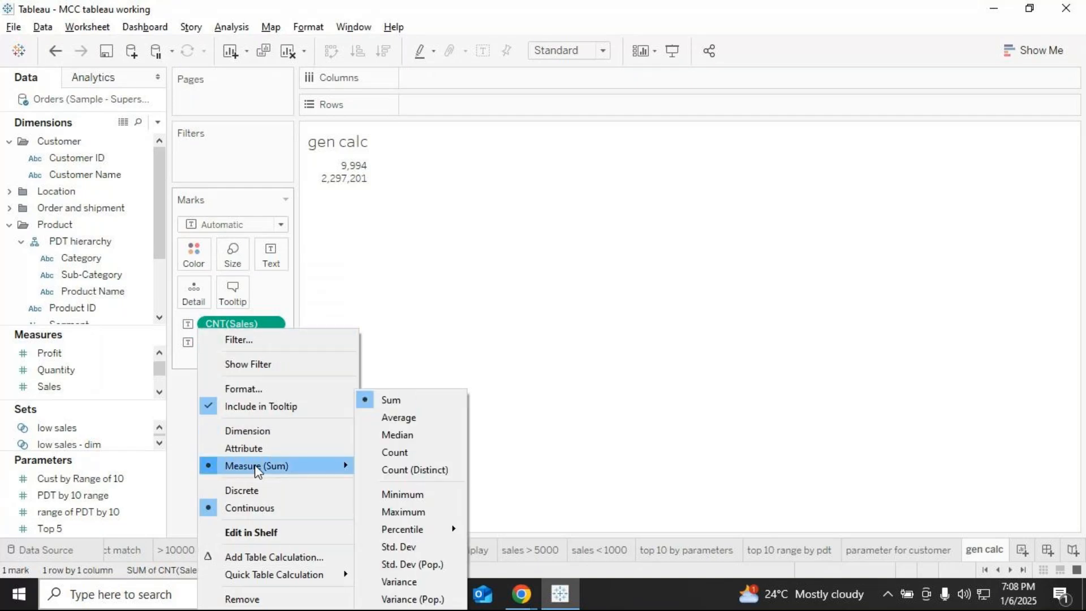
pyautogui.click(388, 496)
# Add a third Sales text mark below the Minimum one and set its aggregation to Maximum.
pyautogui.moveTo(65, 387); pyautogui.dragTo(269, 252)
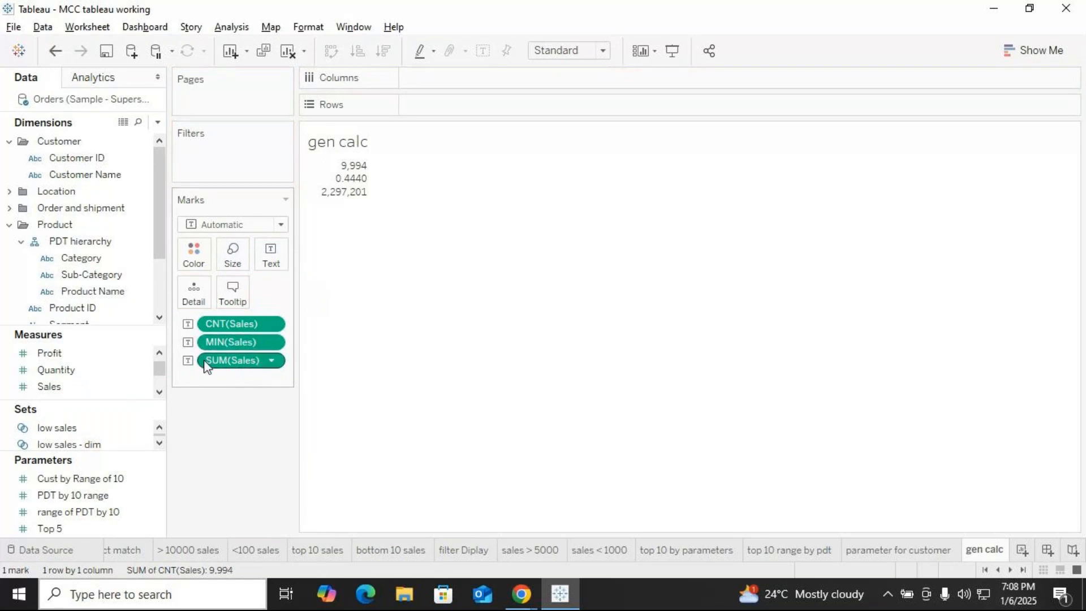
pyautogui.click(272, 362)
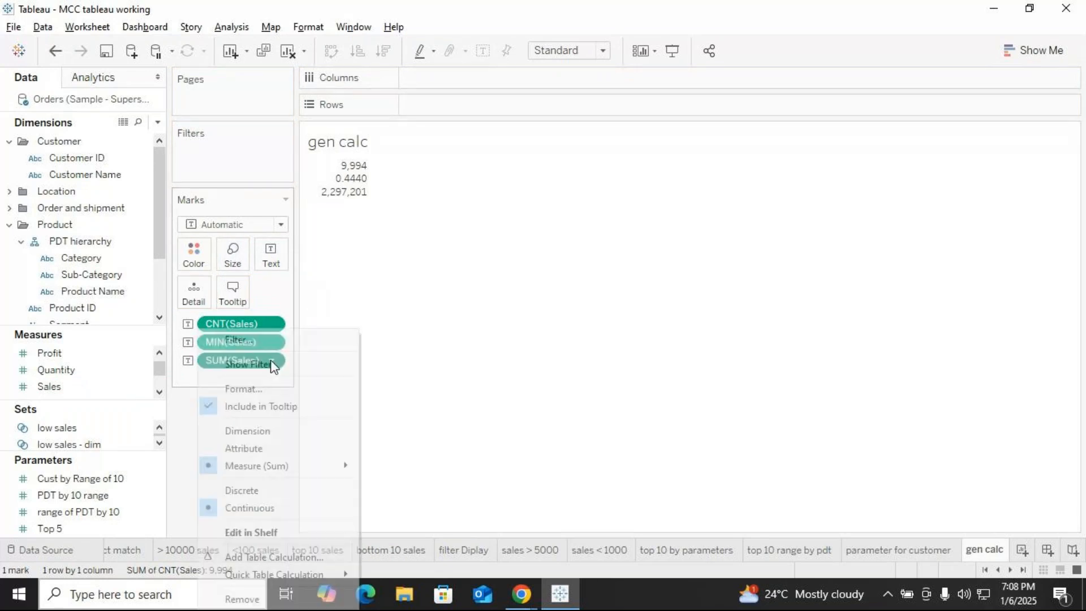
pyautogui.moveTo(255, 465)
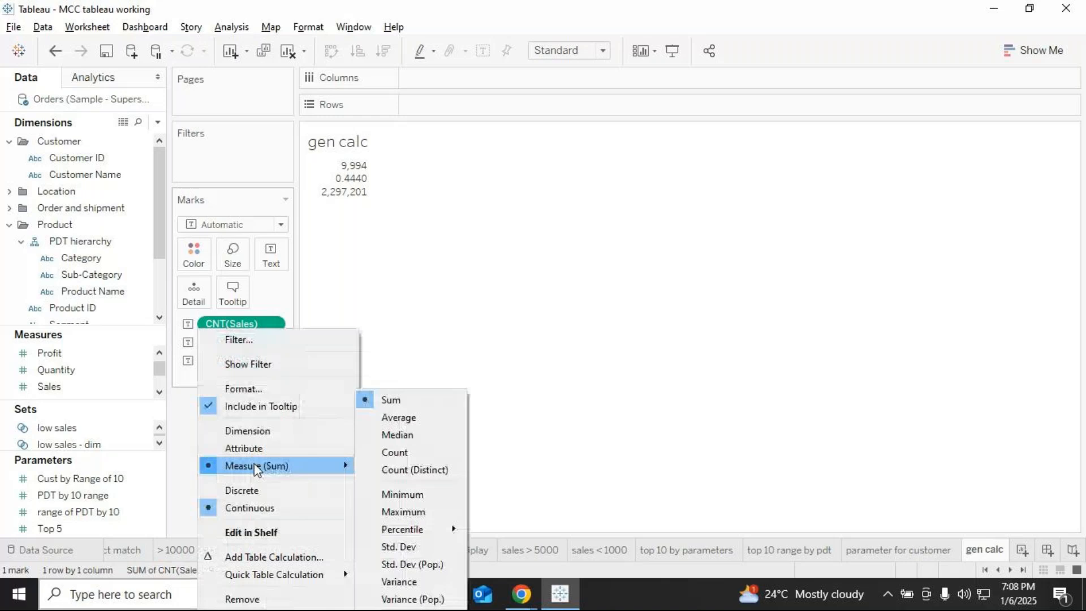
pyautogui.click(398, 511)
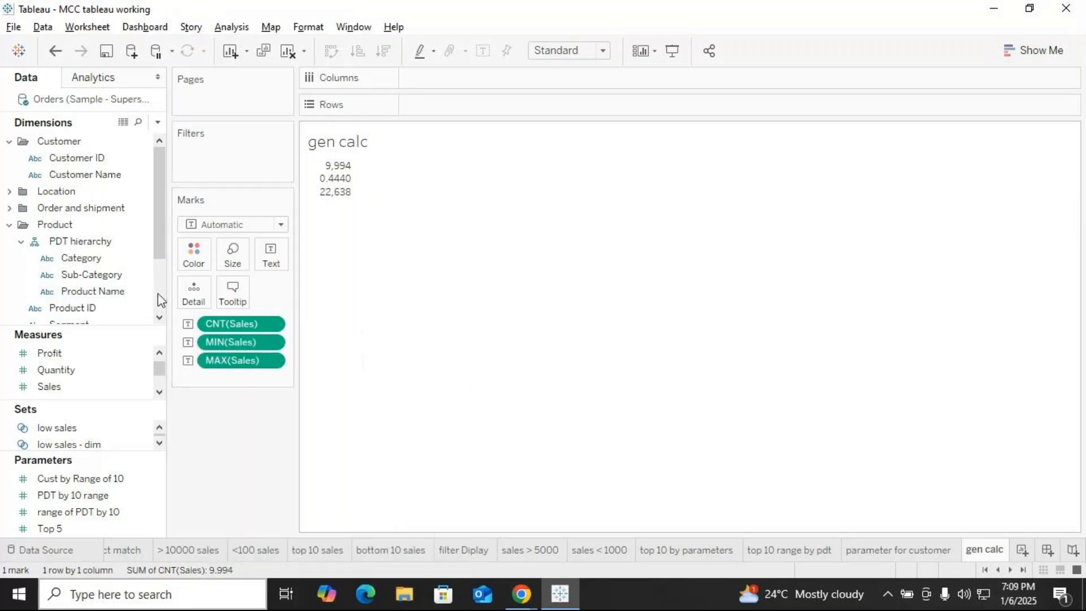
# Add a fourth Sales text mark aggregated as Average, and a fifth one with the Sum aggregation.
pyautogui.click(51, 391)
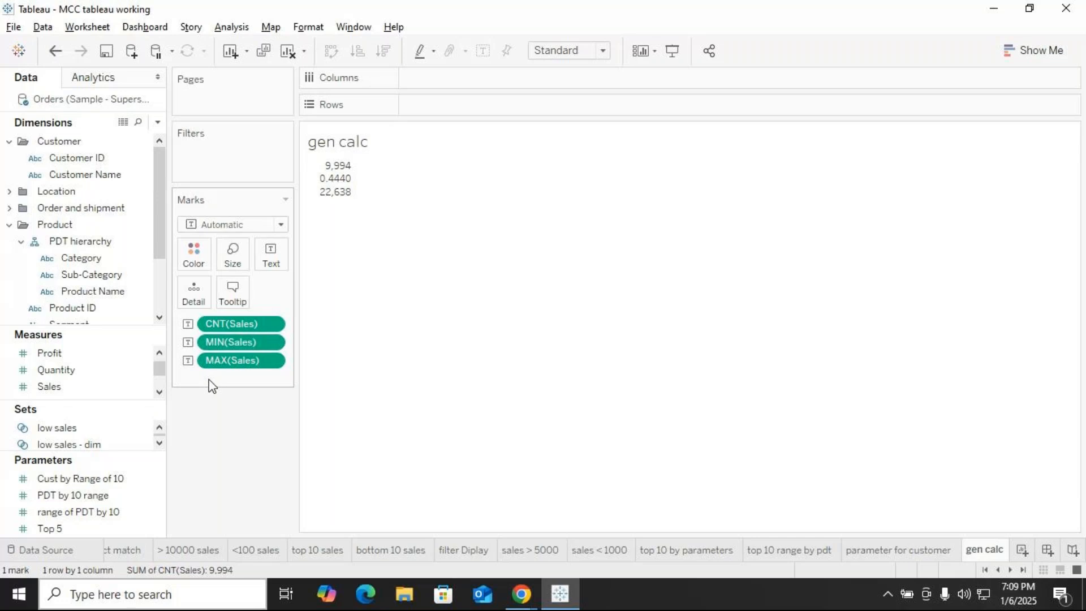
pyautogui.moveTo(93, 386); pyautogui.dragTo(272, 263)
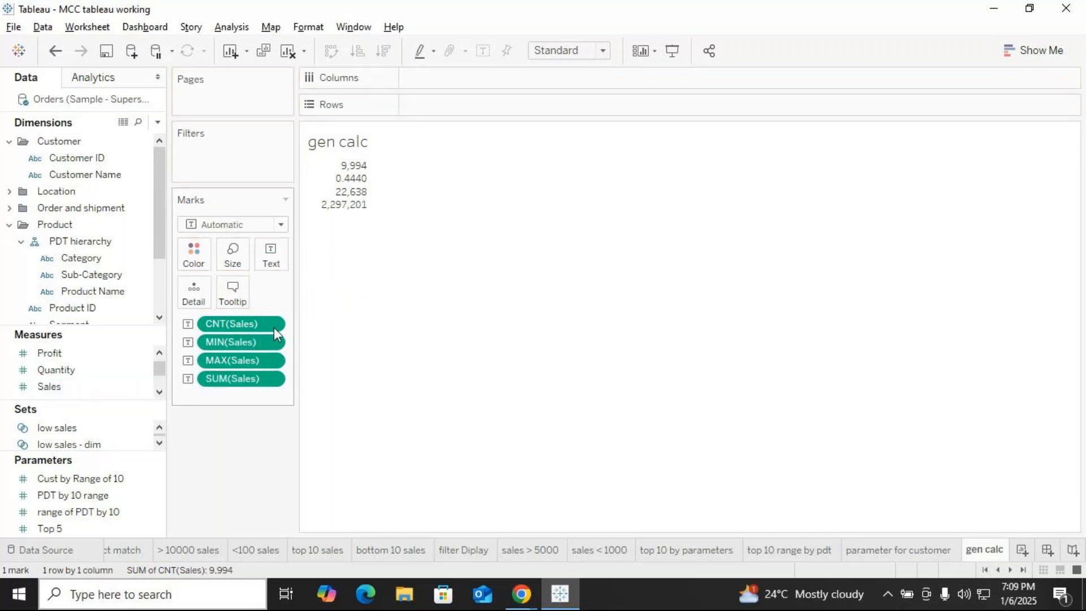
pyautogui.click(271, 382)
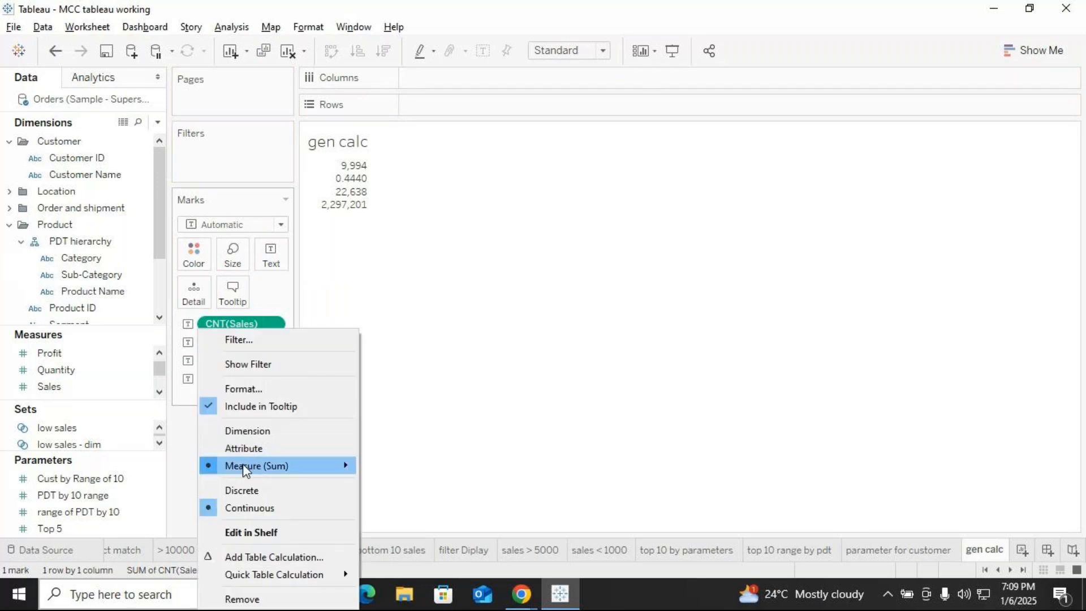
pyautogui.moveTo(243, 467)
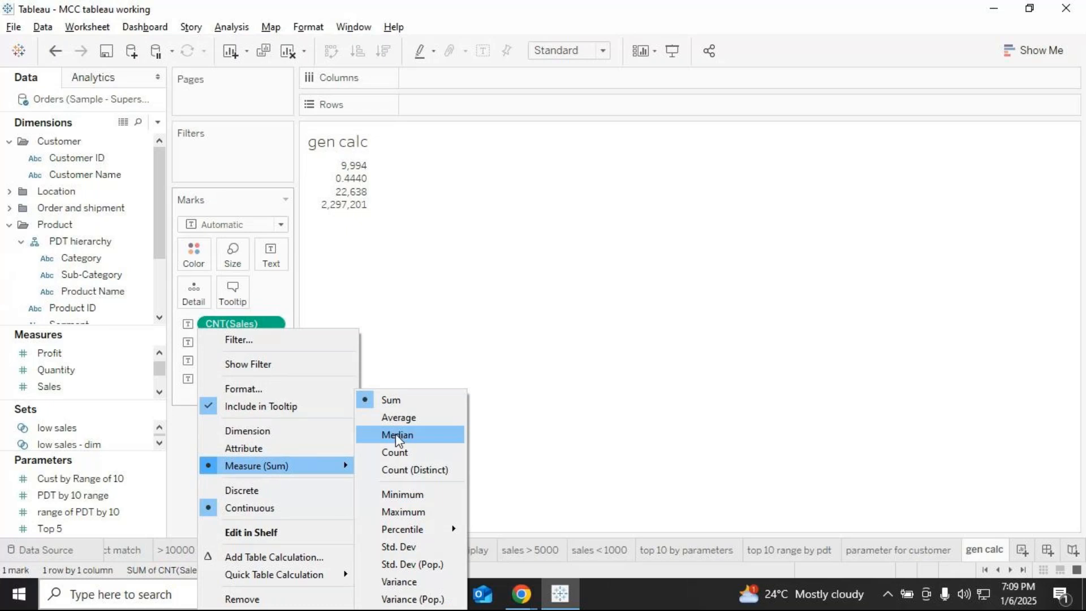
pyautogui.click(400, 419)
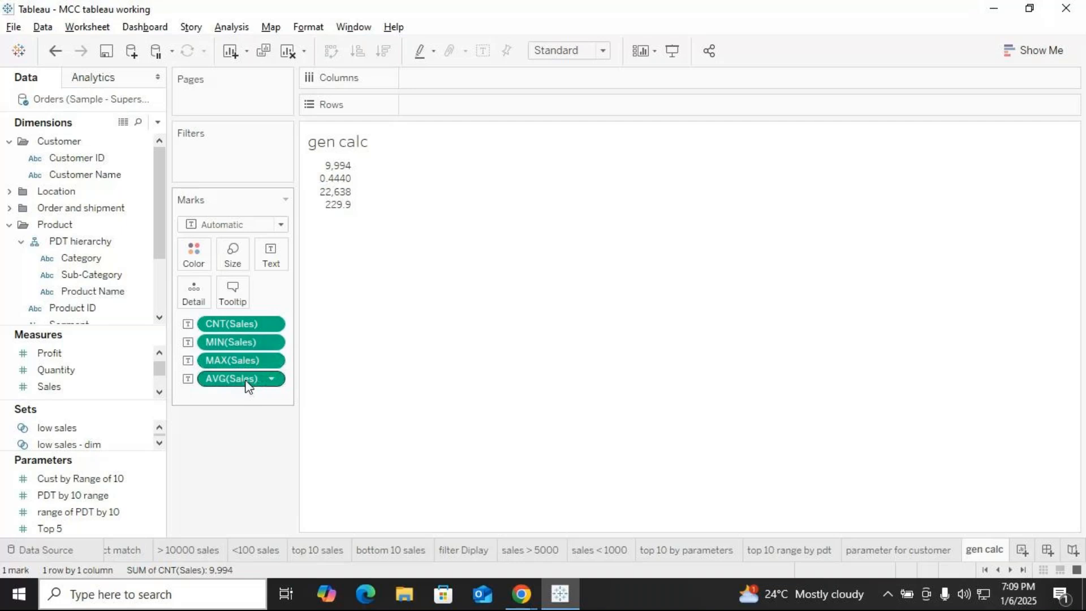
pyautogui.moveTo(53, 393); pyautogui.dragTo(269, 260)
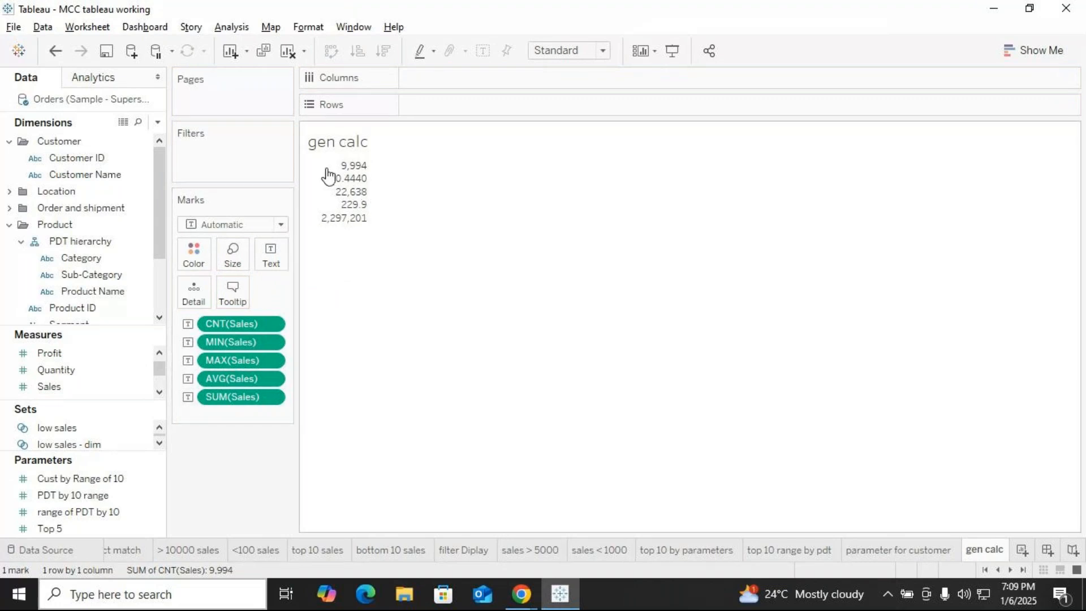
# Create a new worksheet and rename it calc field.
pyautogui.click(1023, 549)
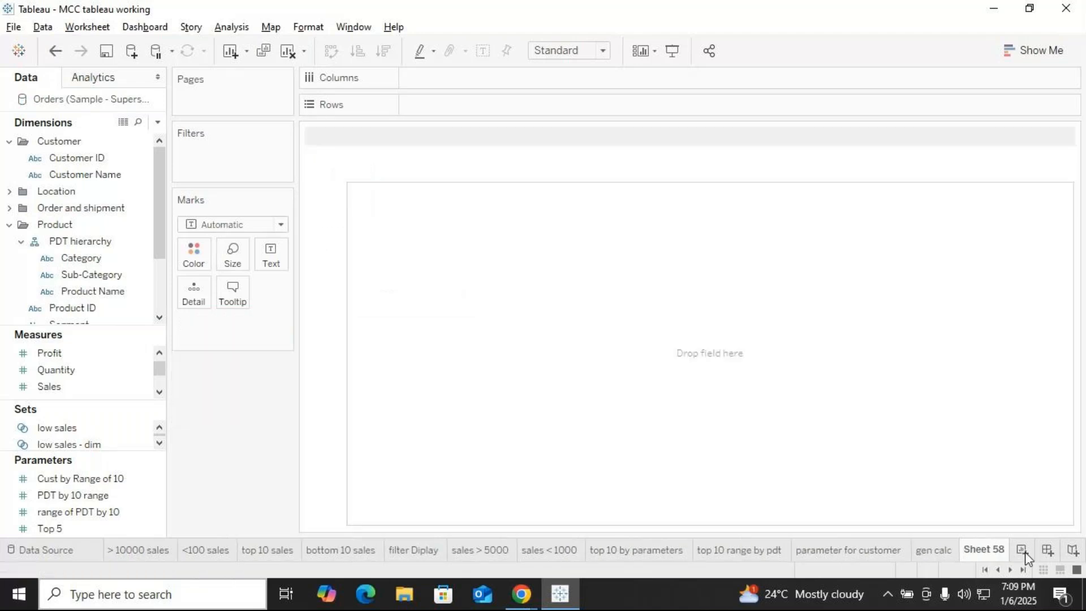
pyautogui.rightClick(995, 554)
pyautogui.click(987, 357)
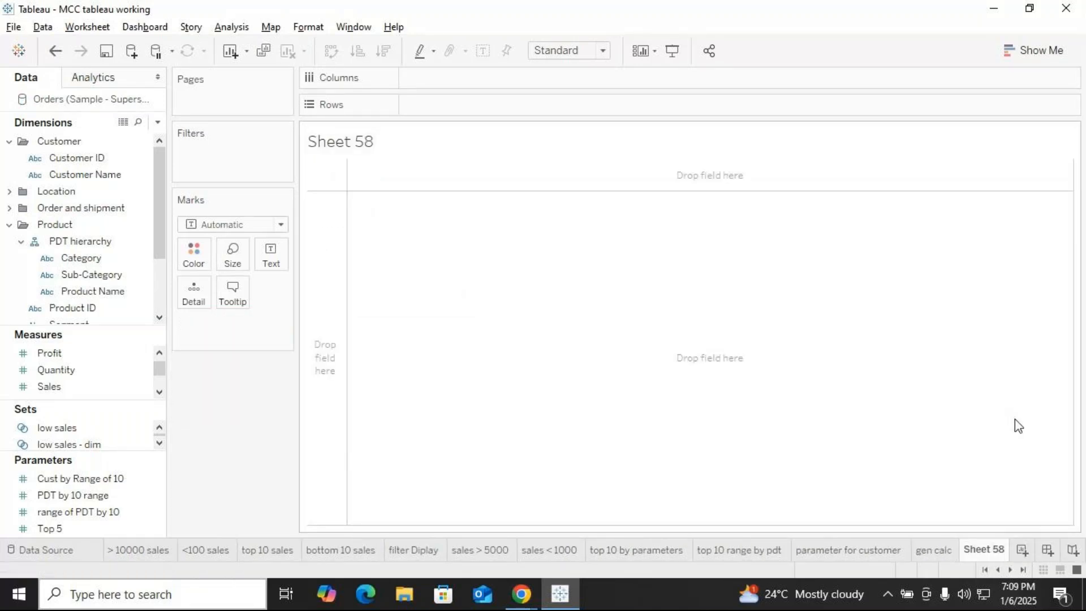
pyautogui.write('ca')
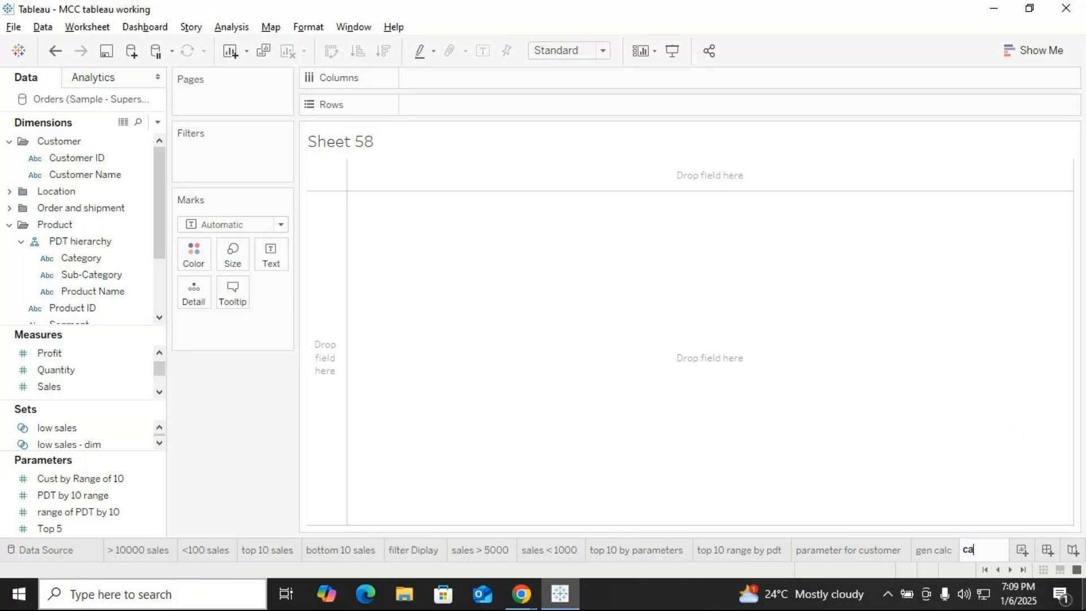
pyautogui.write('lc field')
pyautogui.press('Return')
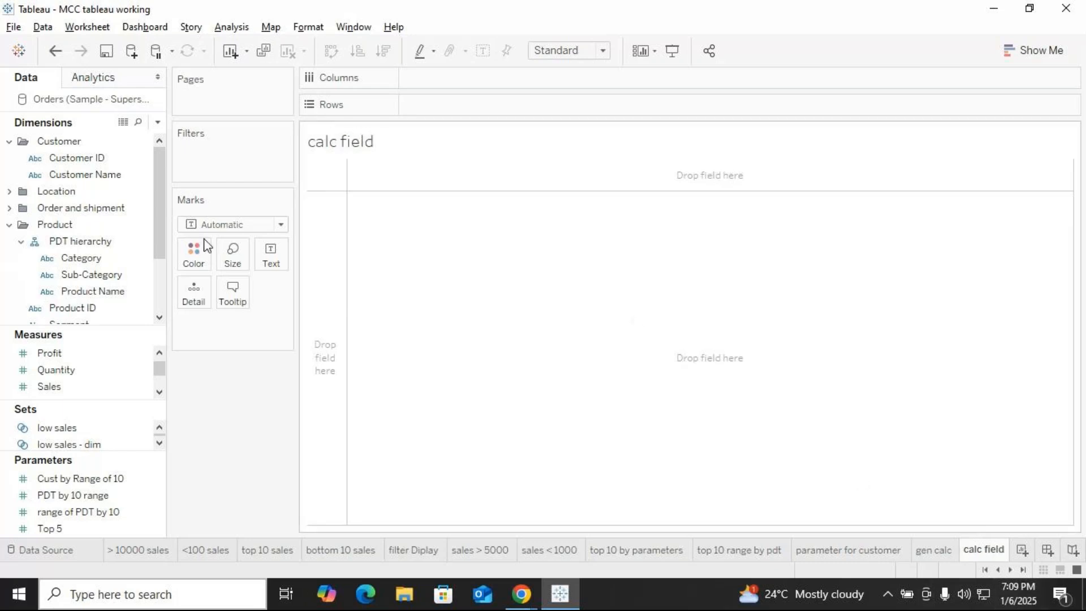
# Start a new calculated field and name it total sales.
pyautogui.click(158, 124)
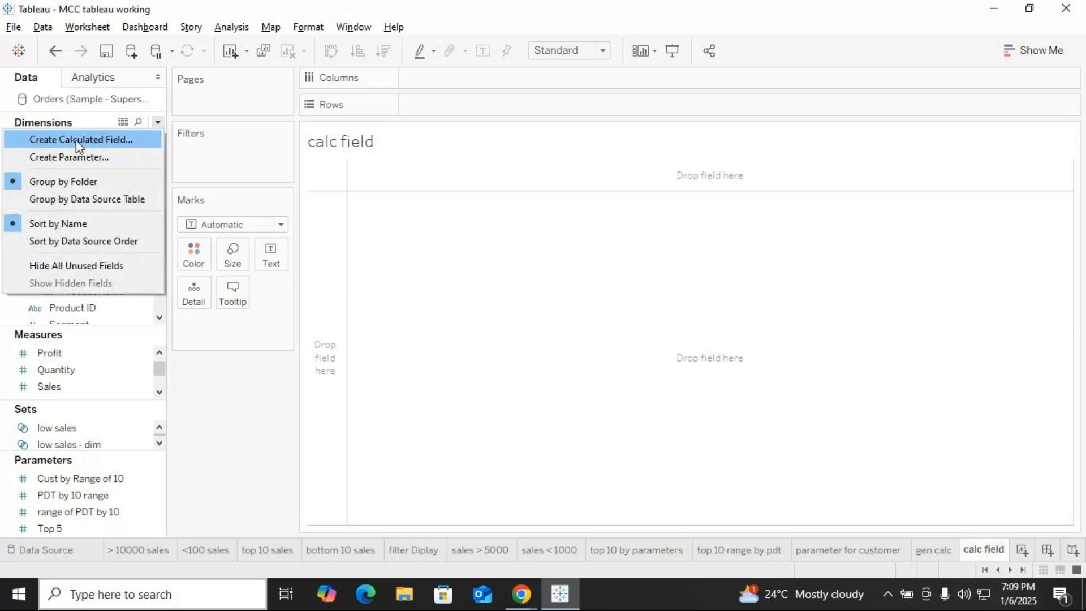
pyautogui.click(76, 142)
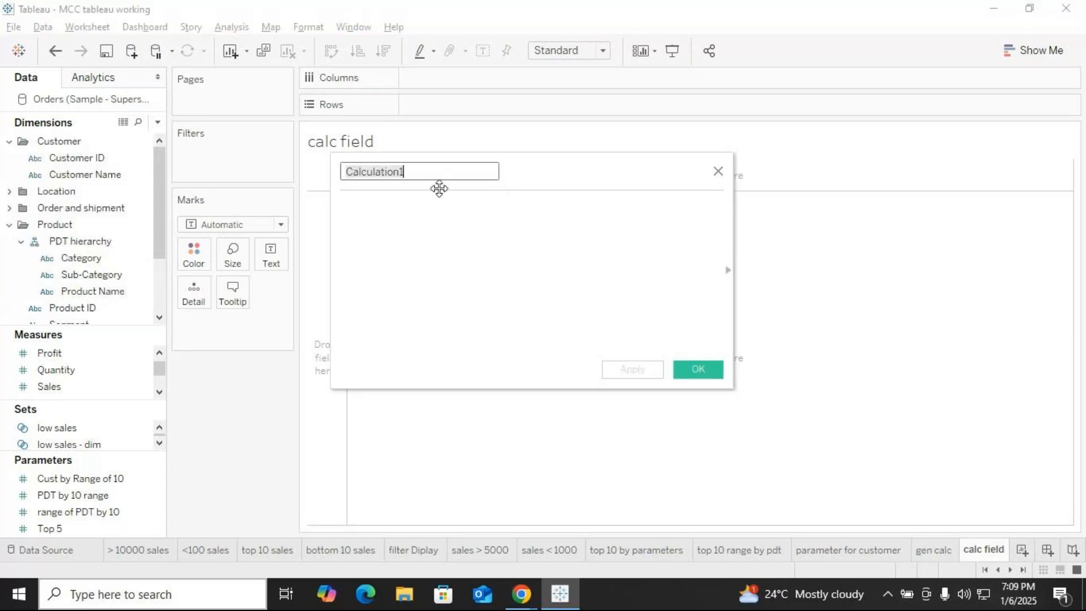
pyautogui.press('BackSpace')
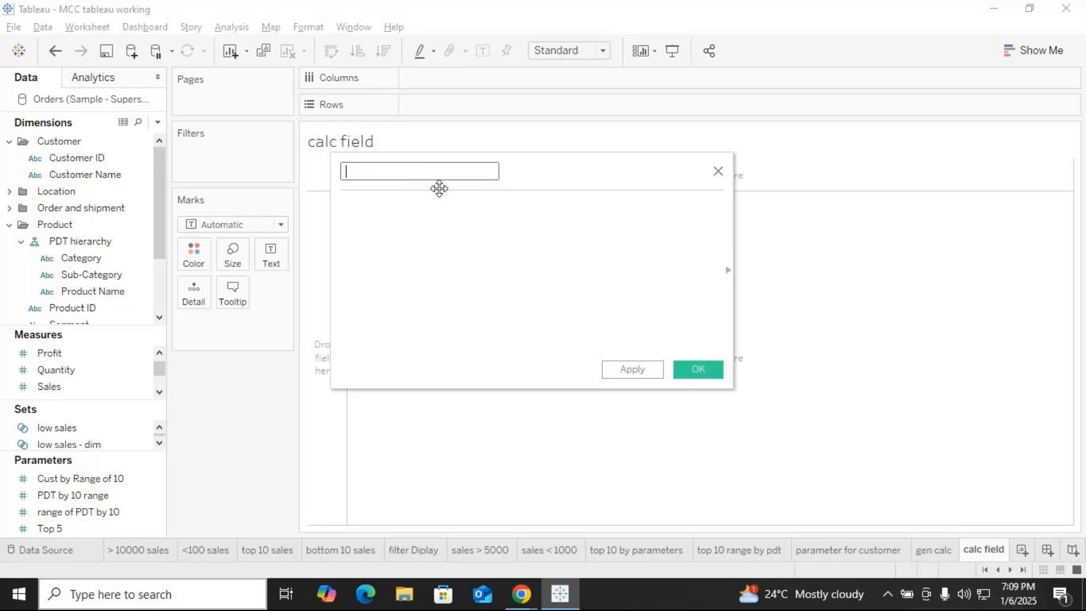
pyautogui.write('total sales')
pyautogui.click(378, 201)
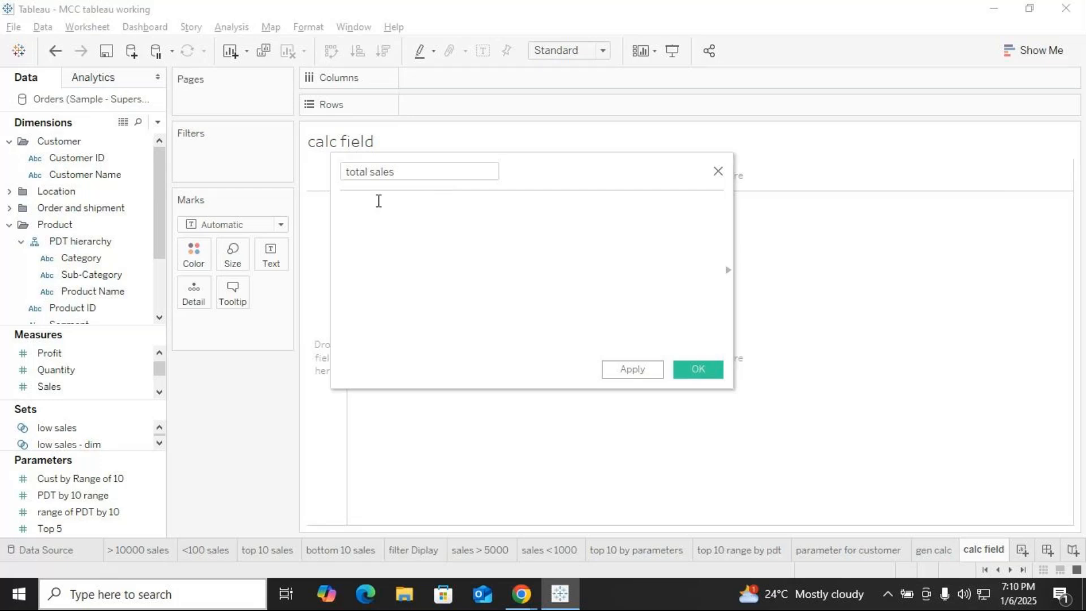
pyautogui.write('sales')
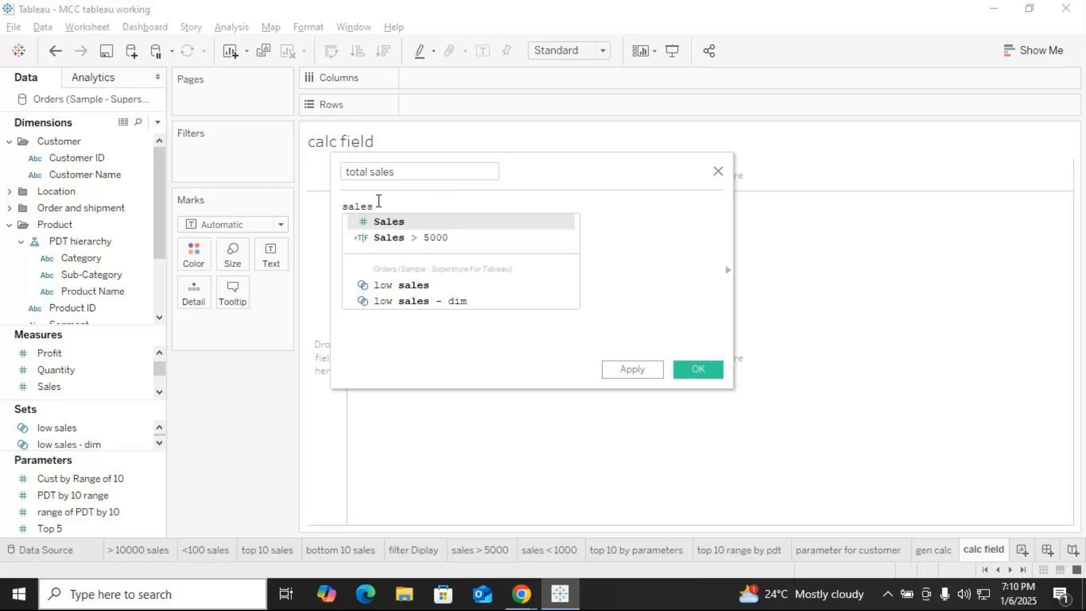
pyautogui.press('Return')
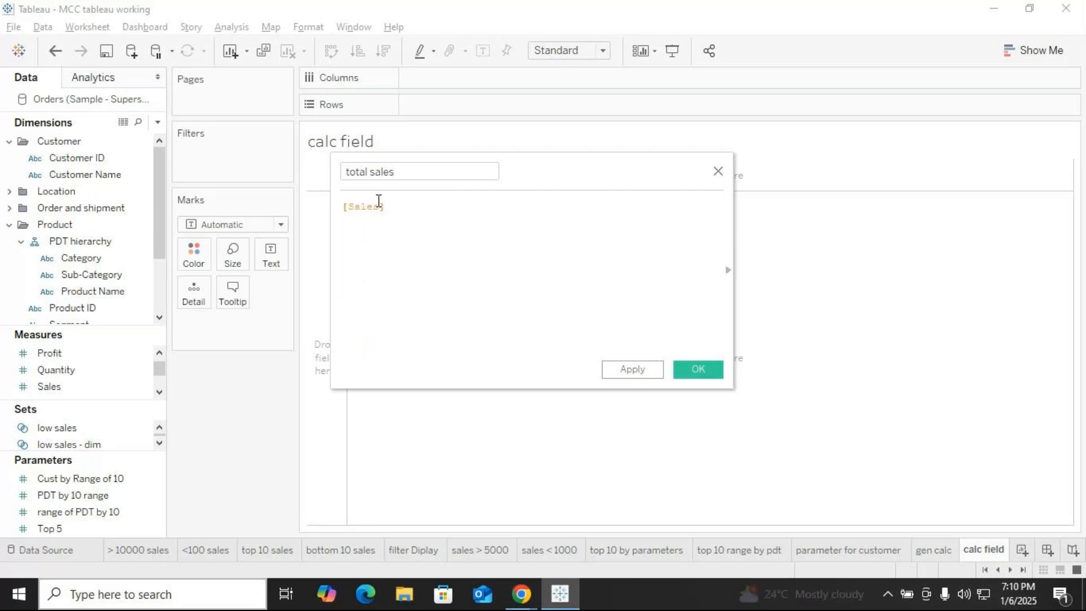
pyautogui.press('BackSpace')
pyautogui.press('BackSpace')
pyautogui.press('BackSpace')
pyautogui.press('BackSpace')
pyautogui.press('BackSpace')
pyautogui.press('BackSpace')
pyautogui.press('BackSpace')
# Enter the formula SUM([Sales]) for the total sales calculated field.
pyautogui.write('sum')
pyautogui.press('Return')
pyautogui.write('sa')
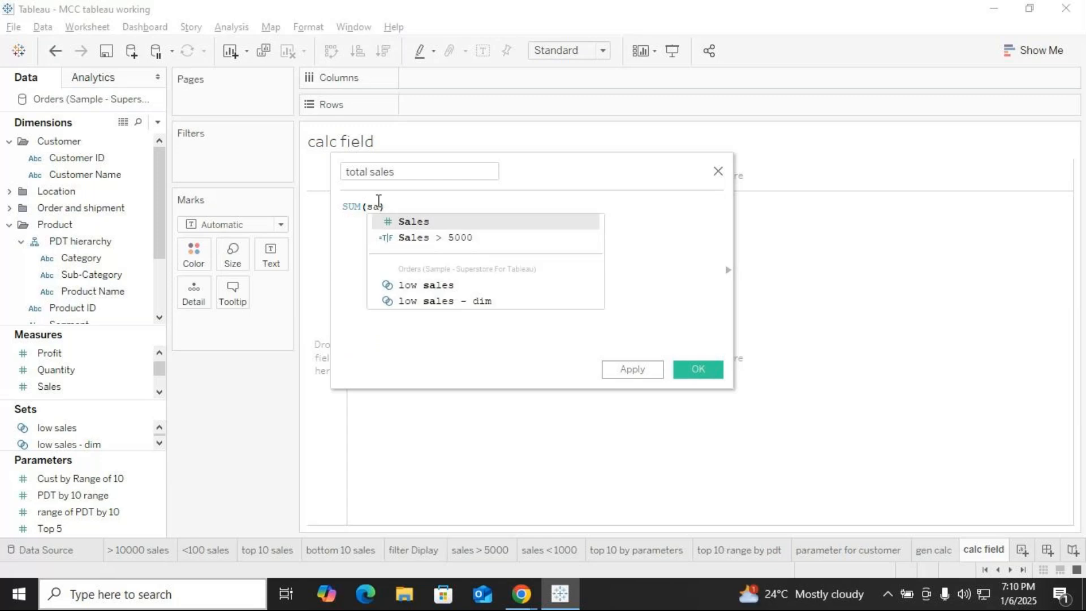
pyautogui.click(416, 222)
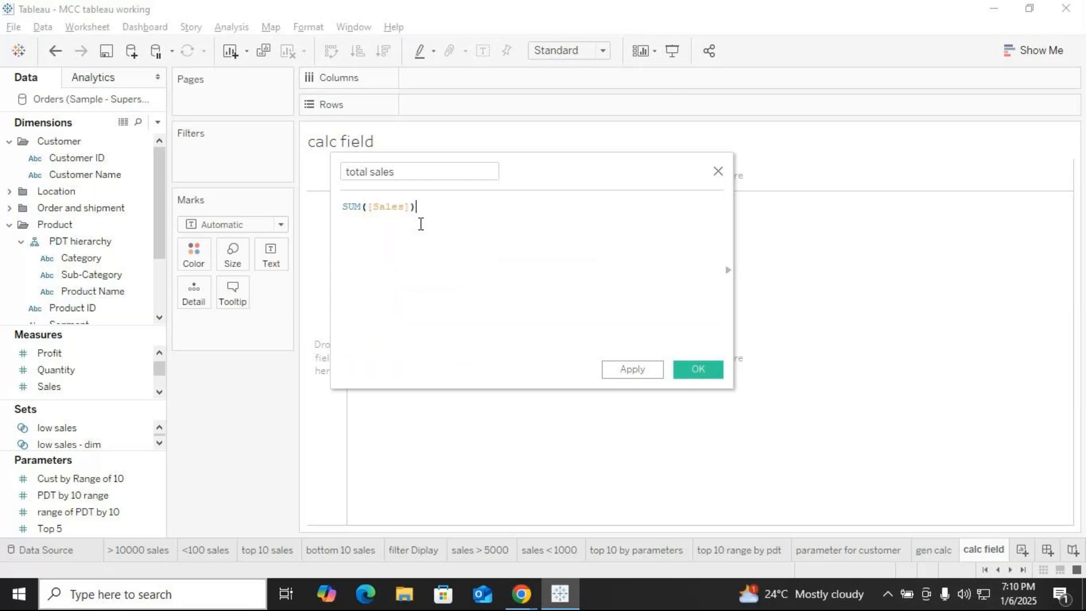
# Browse the calculation editor's function reference, including the SUM description and example, and collapse it again.
pyautogui.click(727, 269)
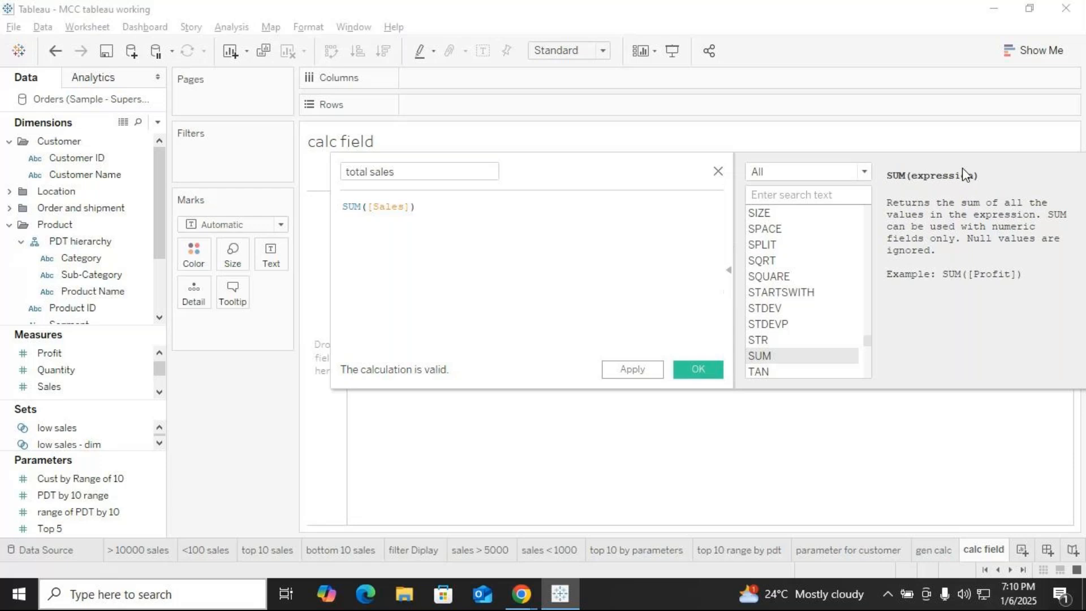
pyautogui.scroll(-8, 764, 303)
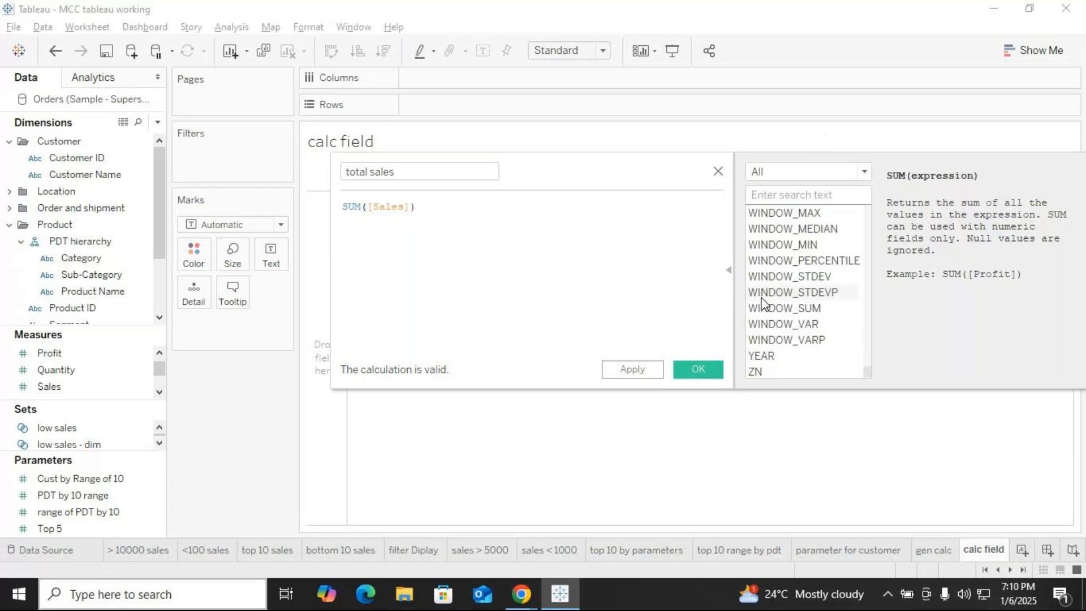
pyautogui.scroll(4, 763, 306)
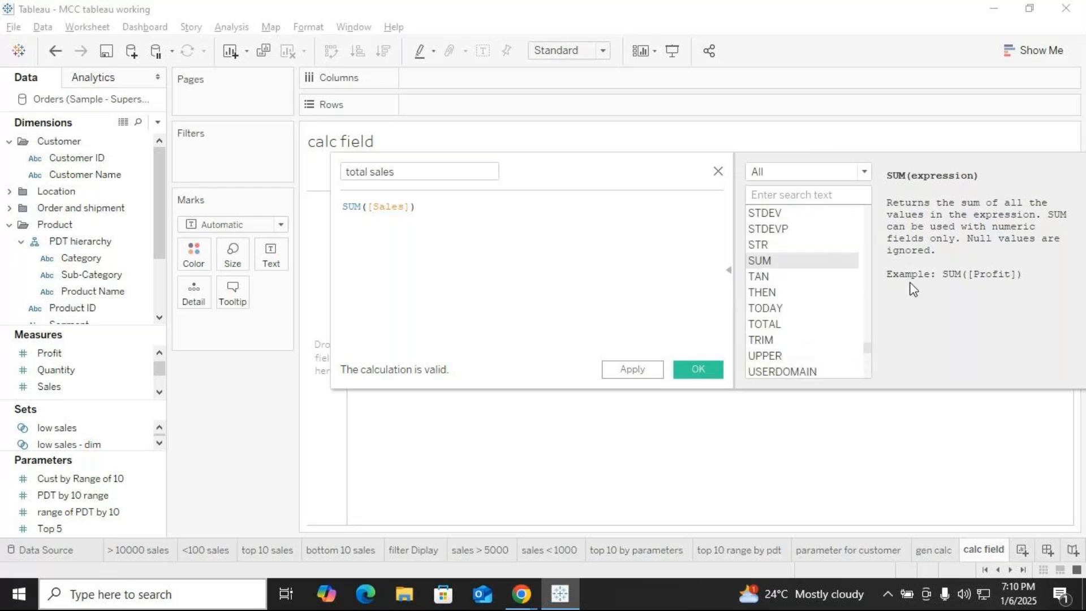
pyautogui.scroll(6, 831, 307)
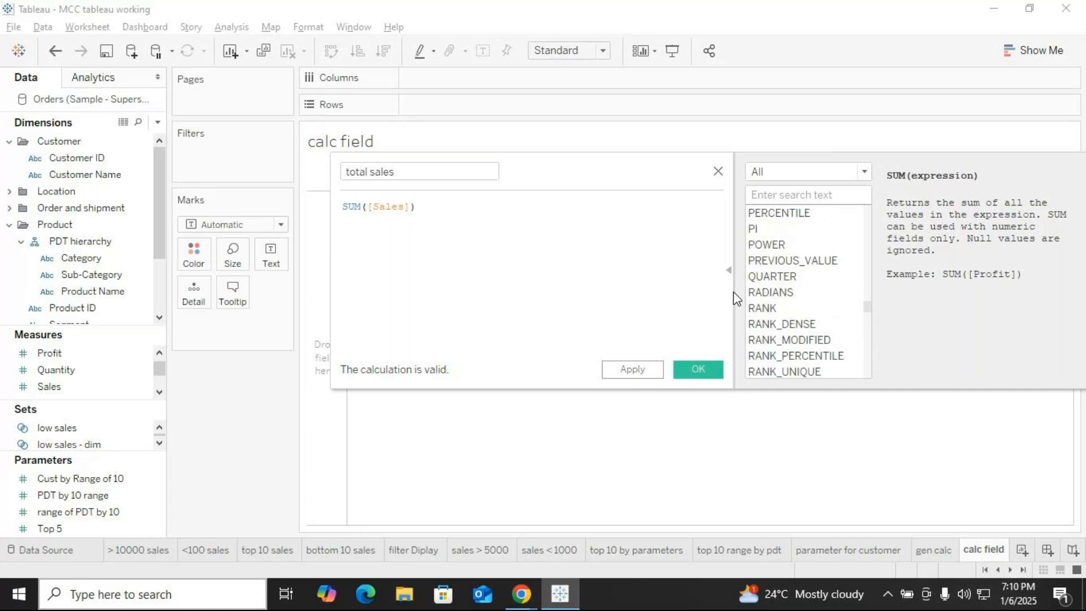
pyautogui.click(729, 276)
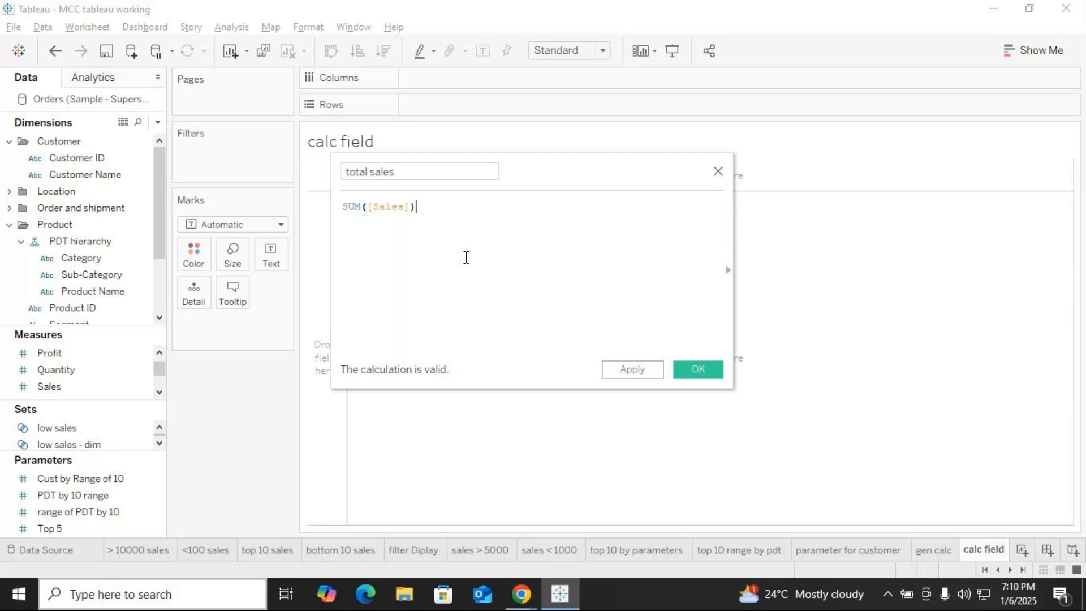
# Remove the closing parenthesis from the total sales formula, inspect the calculation error details, and restore the parenthesis.
pyautogui.press('BackSpace')
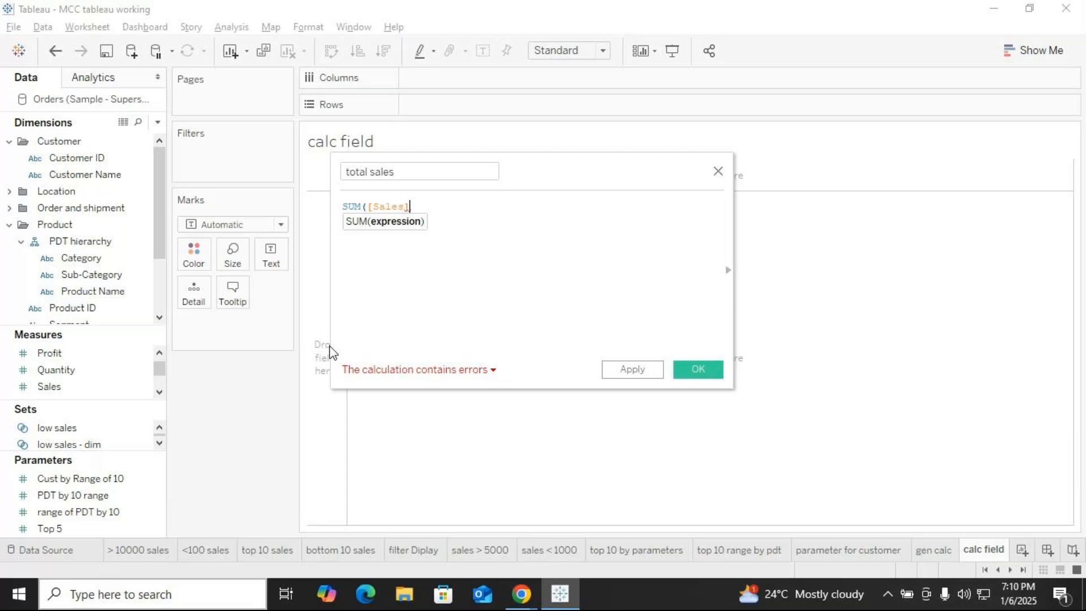
pyautogui.click(492, 372)
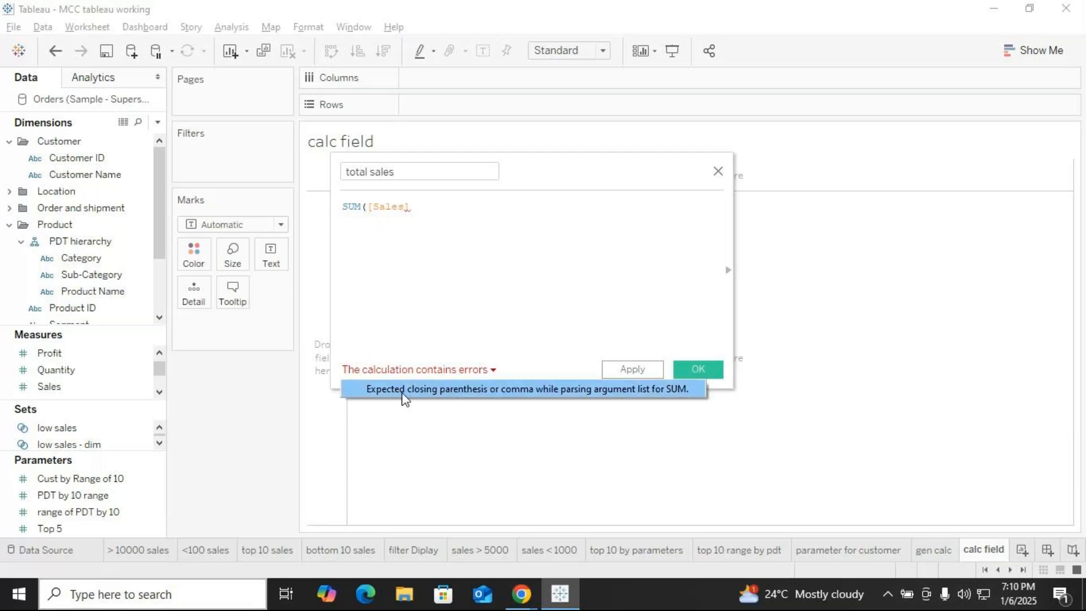
pyautogui.click(431, 205)
pyautogui.write(')')
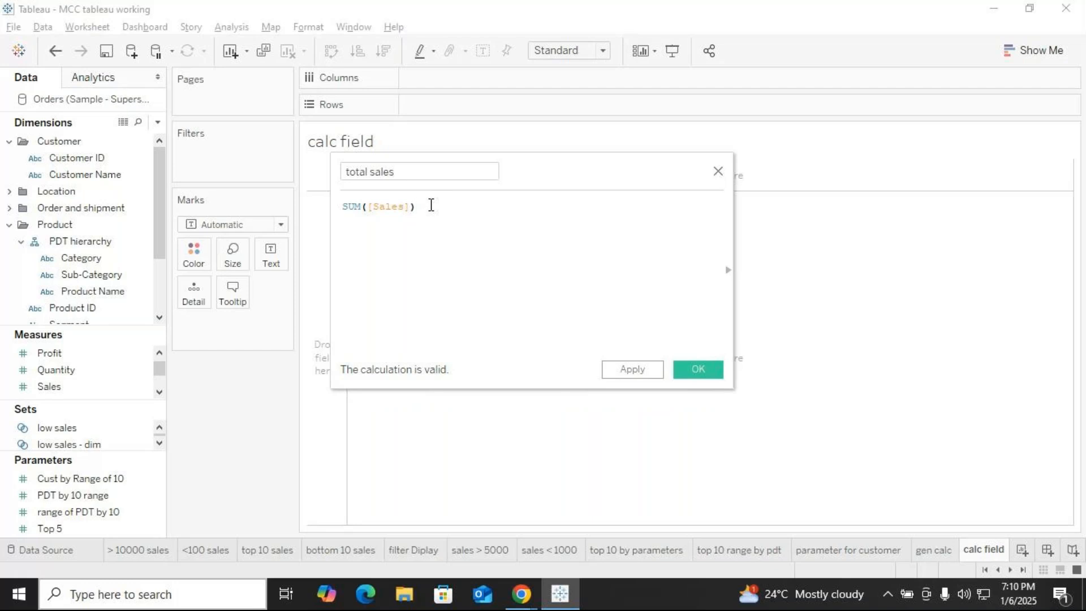
# Save the total sales calculated field and place it in the calc field view, comparing it with the gen calc worksheet.
pyautogui.click(698, 369)
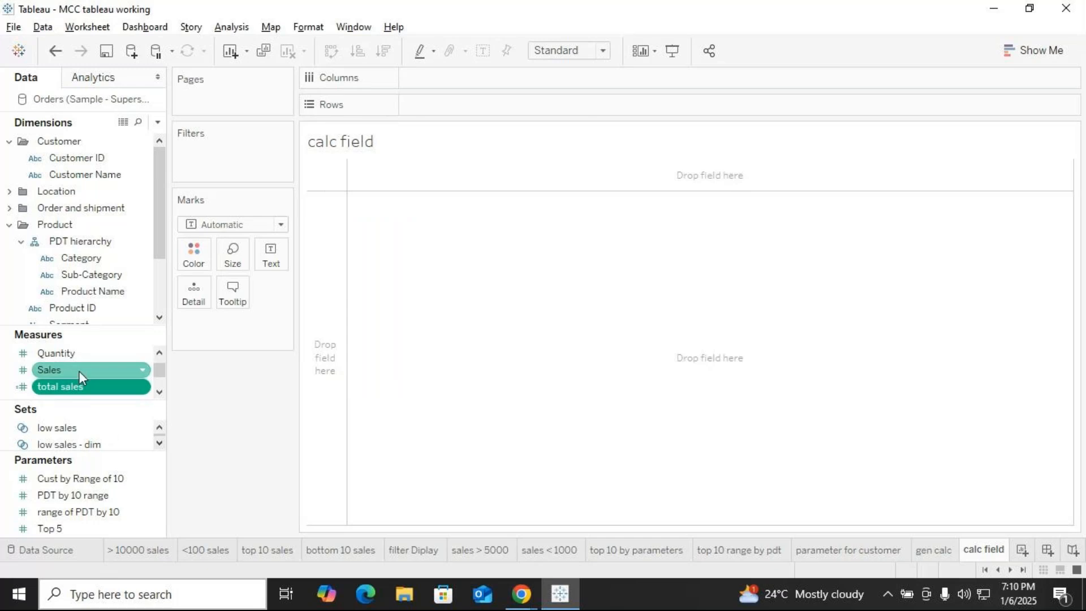
pyautogui.moveTo(97, 385); pyautogui.dragTo(379, 219)
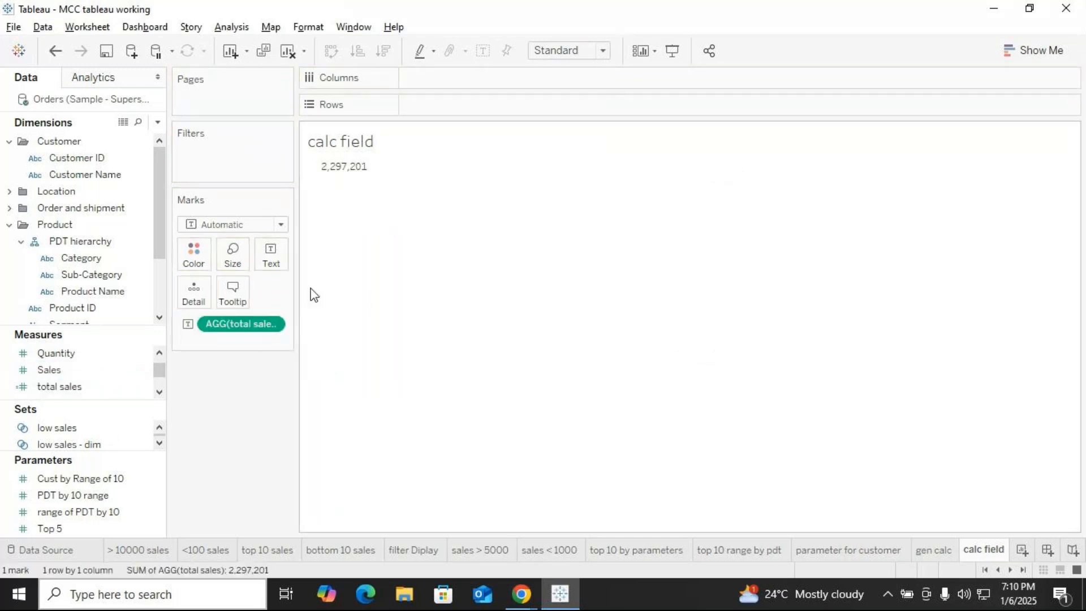
pyautogui.click(934, 551)
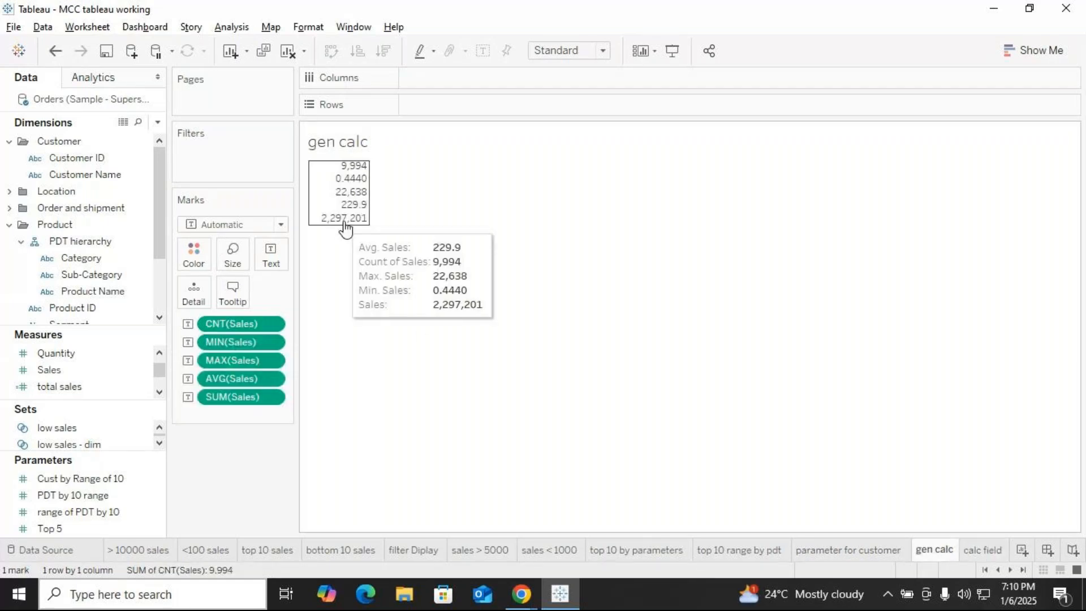
pyautogui.click(974, 551)
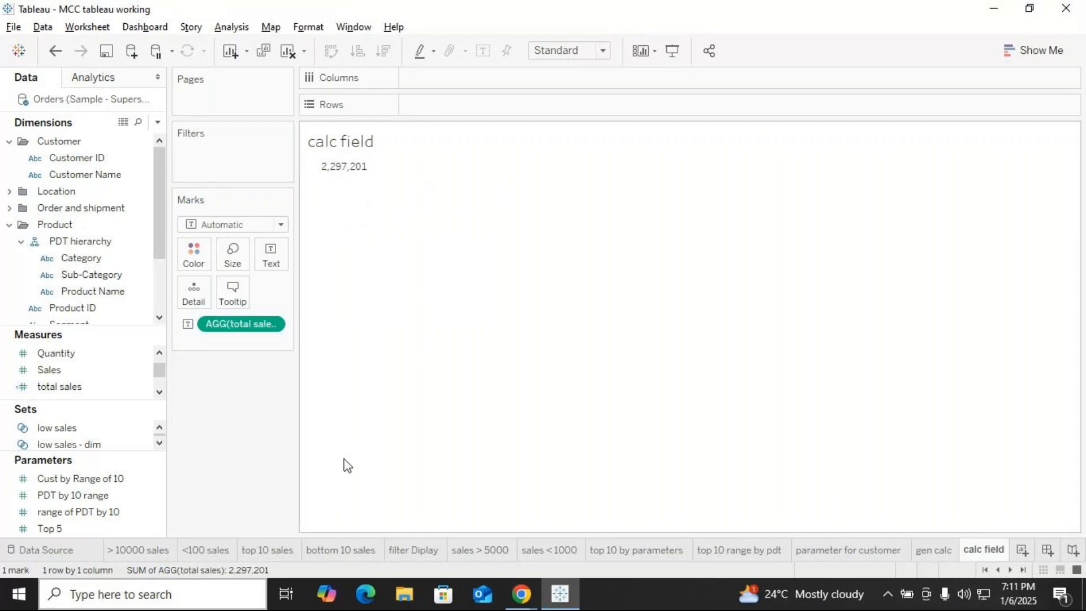
# Start a new calculated field and name it avg sales.
pyautogui.click(90, 243)
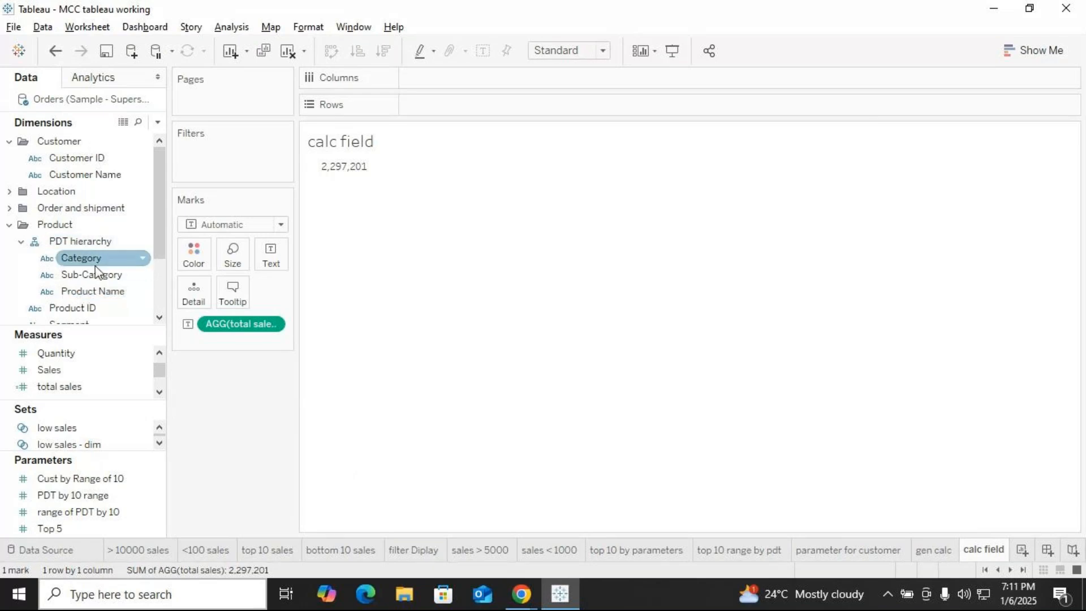
pyautogui.click(157, 122)
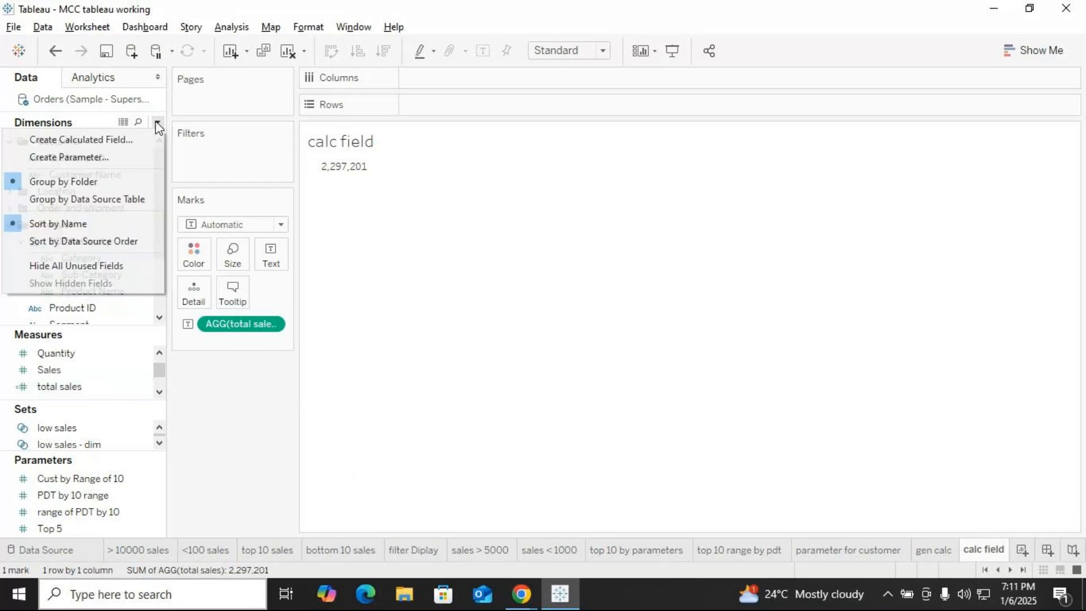
pyautogui.click(110, 139)
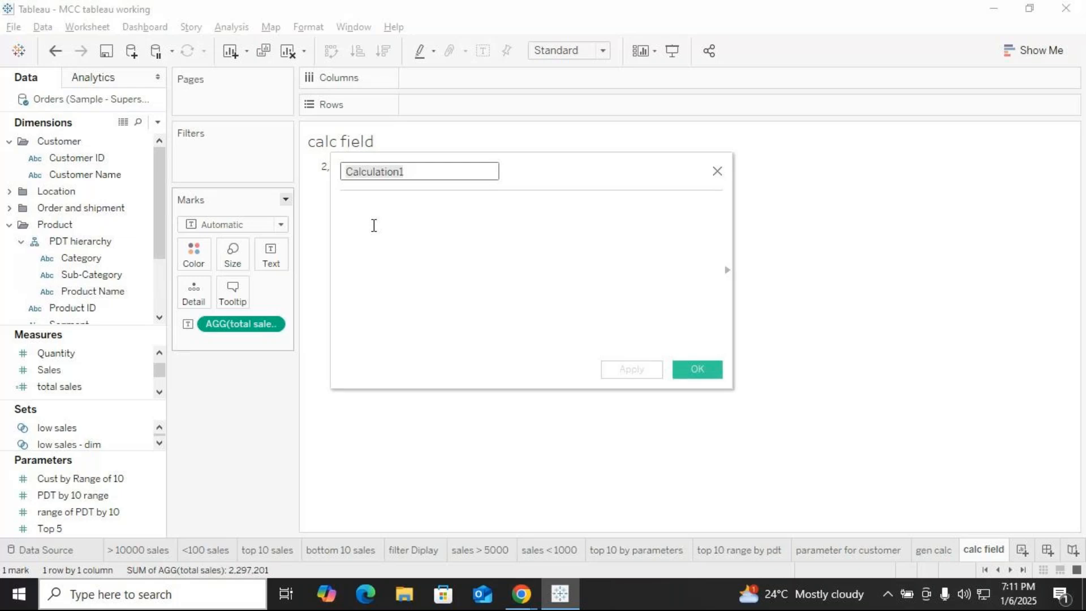
pyautogui.write('av')
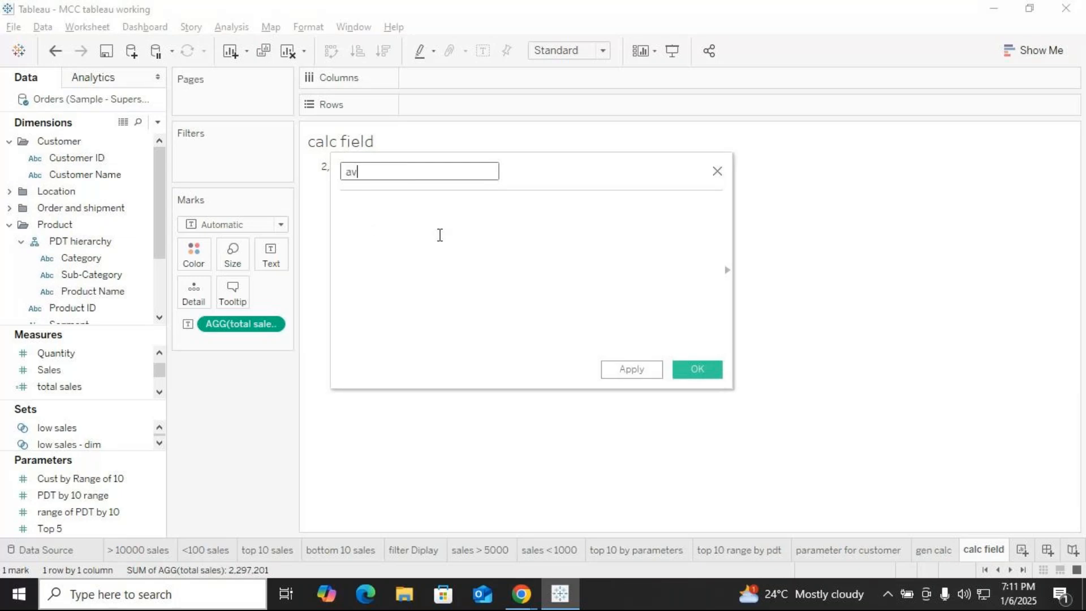
pyautogui.write('g sales')
# Enter the formula AVG([Sales]) for the avg sales calculated field and save it.
pyautogui.click(439, 235)
pyautogui.write('avg')
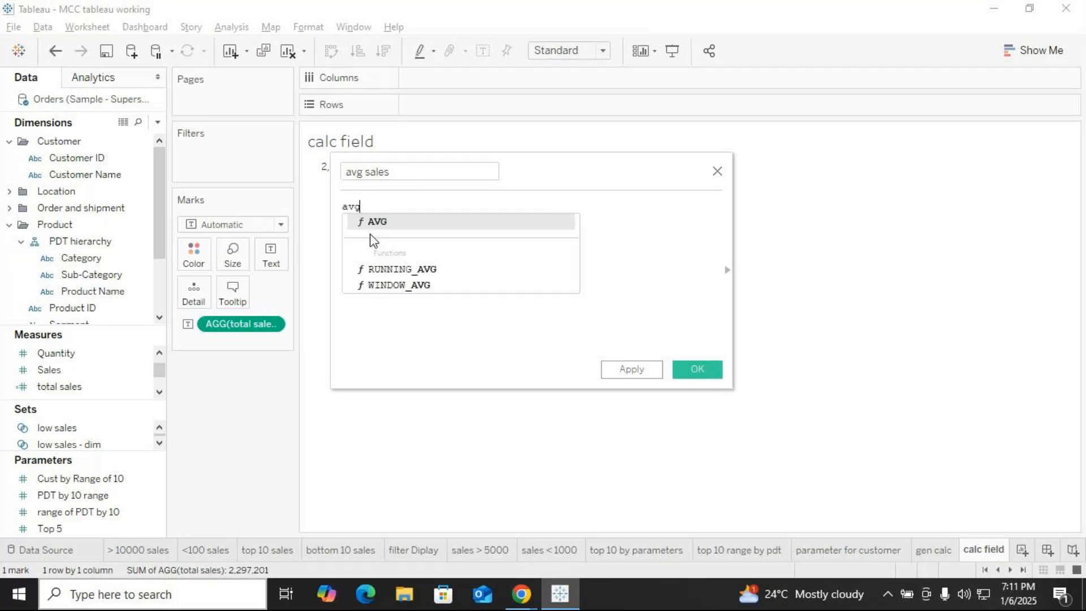
pyautogui.write('(s')
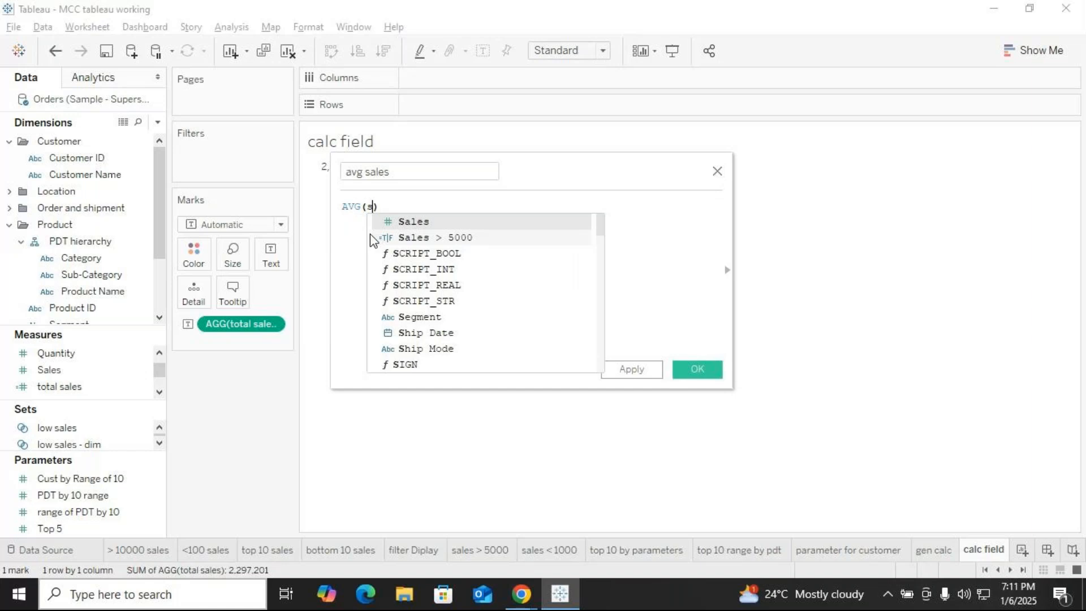
pyautogui.write('a')
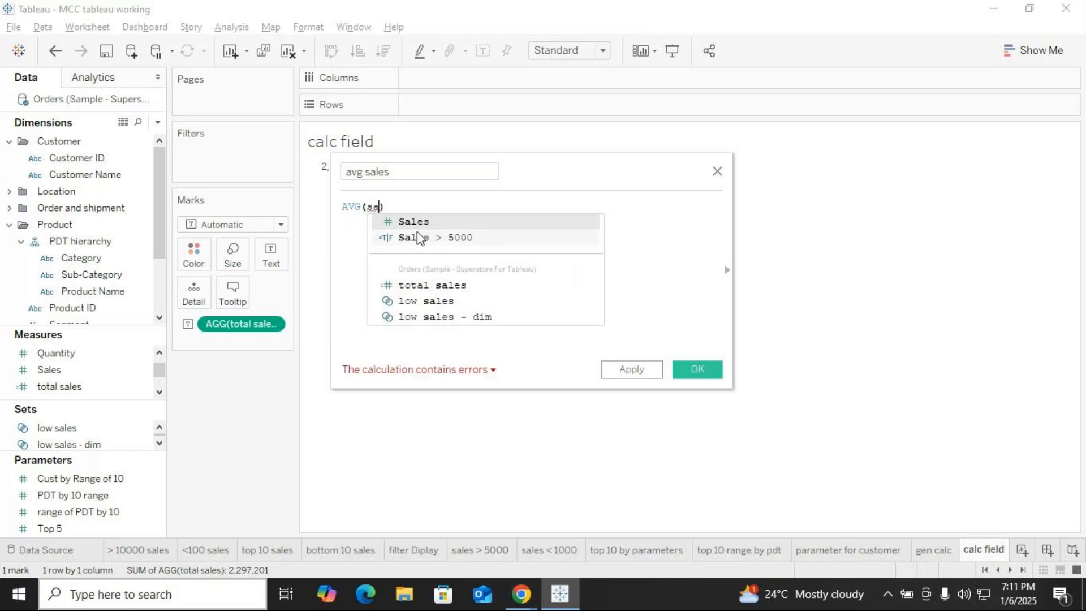
pyautogui.click(418, 223)
pyautogui.click(692, 375)
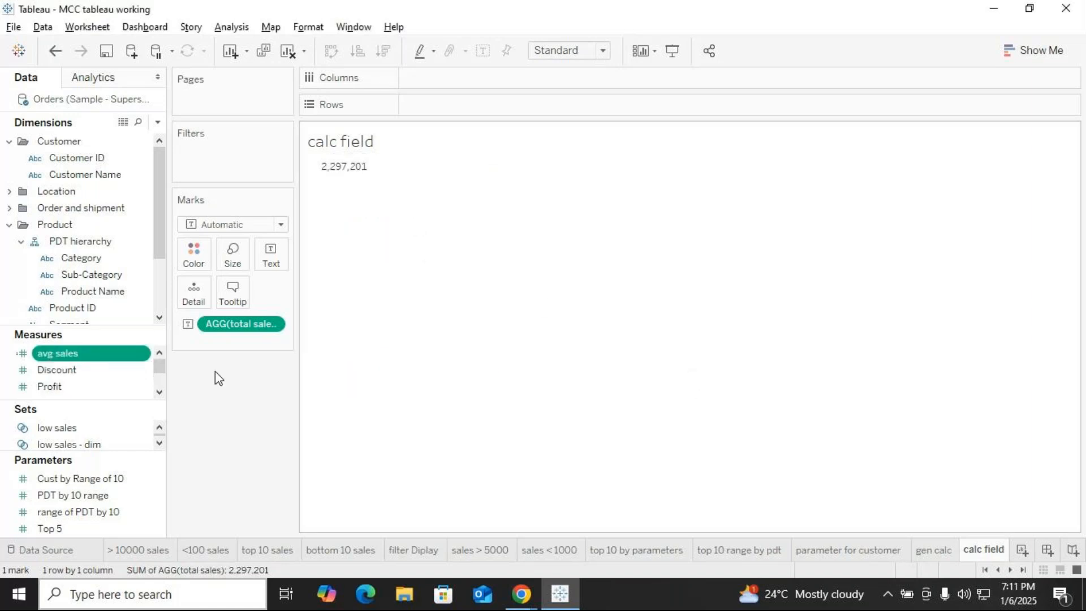
# Add avg sales as text in the calc field view and check it against the average on the gen calc worksheet.
pyautogui.moveTo(31, 345); pyautogui.dragTo(266, 254)
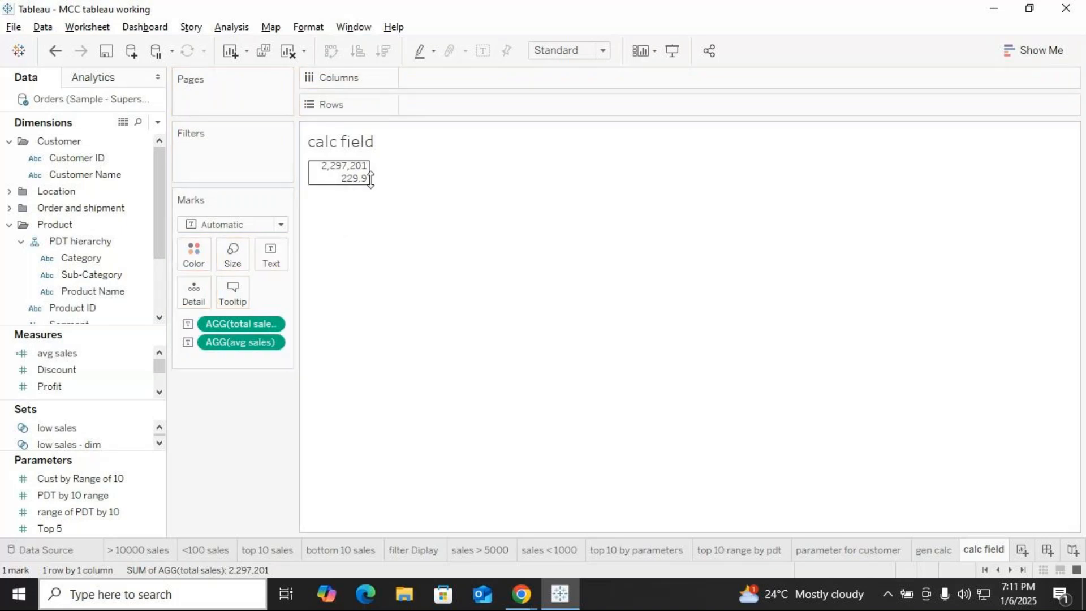
pyautogui.click(927, 550)
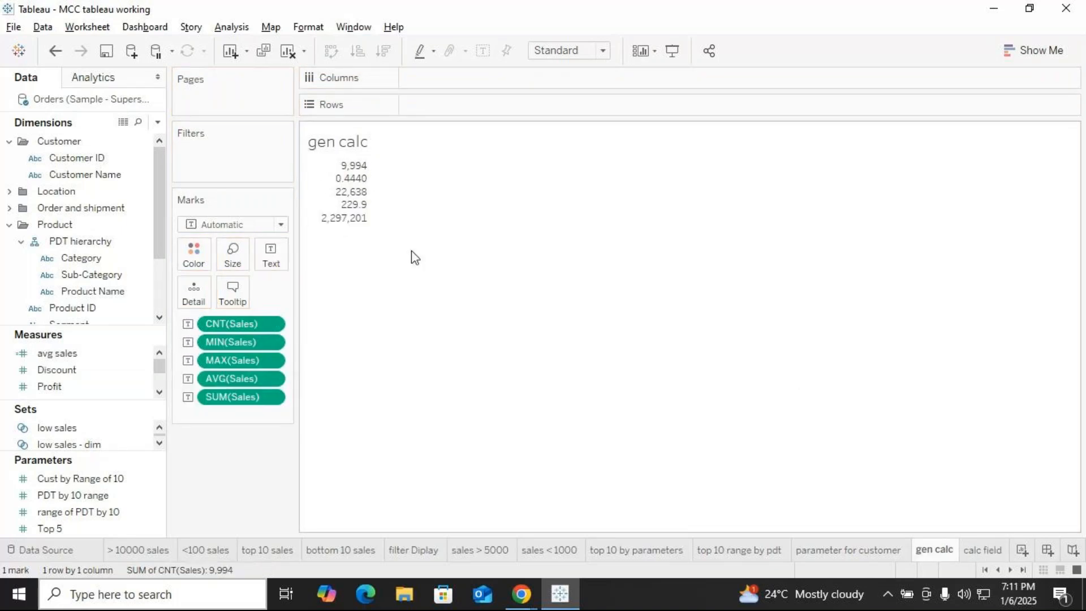
pyautogui.click(362, 213)
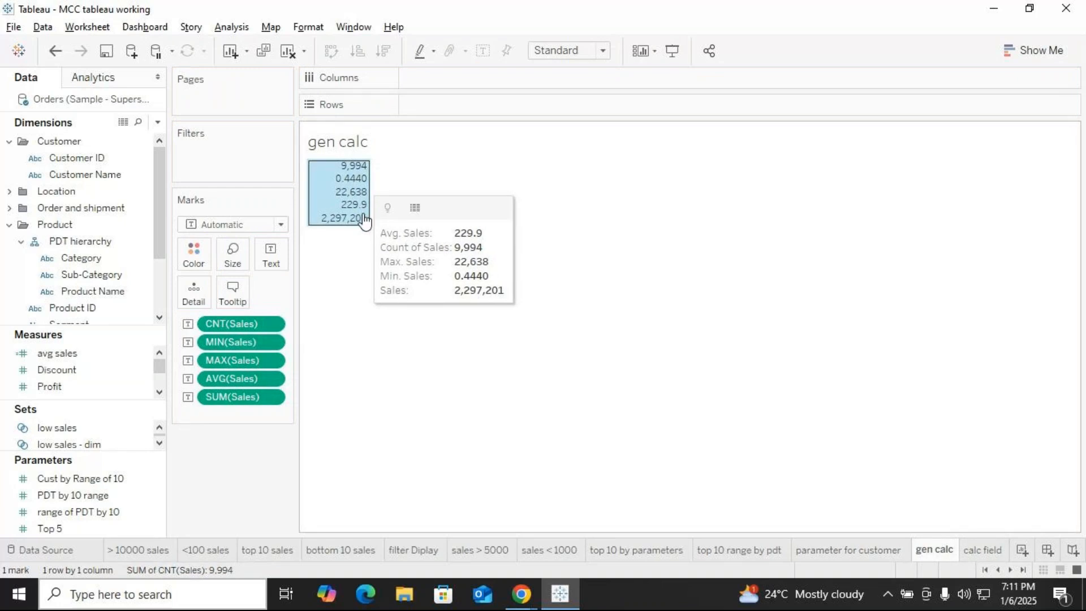
pyautogui.click(435, 402)
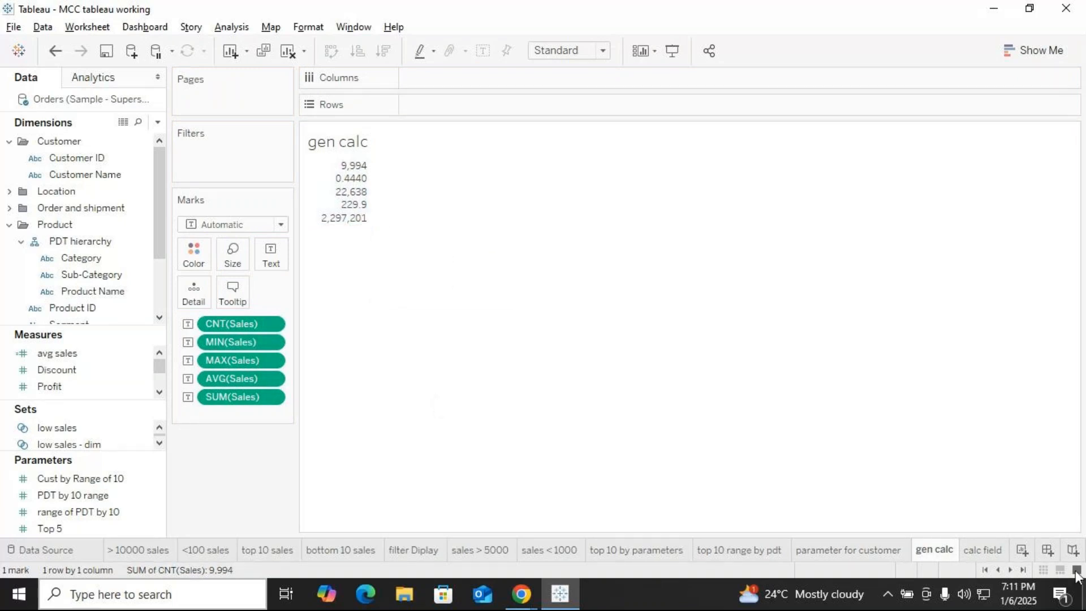
pyautogui.click(983, 550)
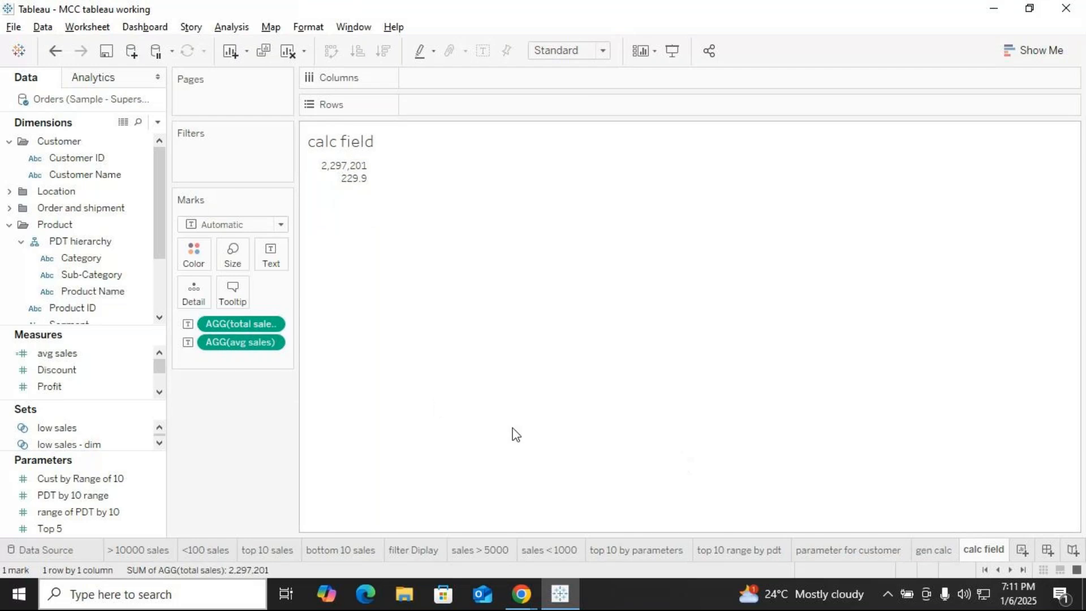
# Create a new calculated field based on the existing Sales measure.
pyautogui.click(60, 361)
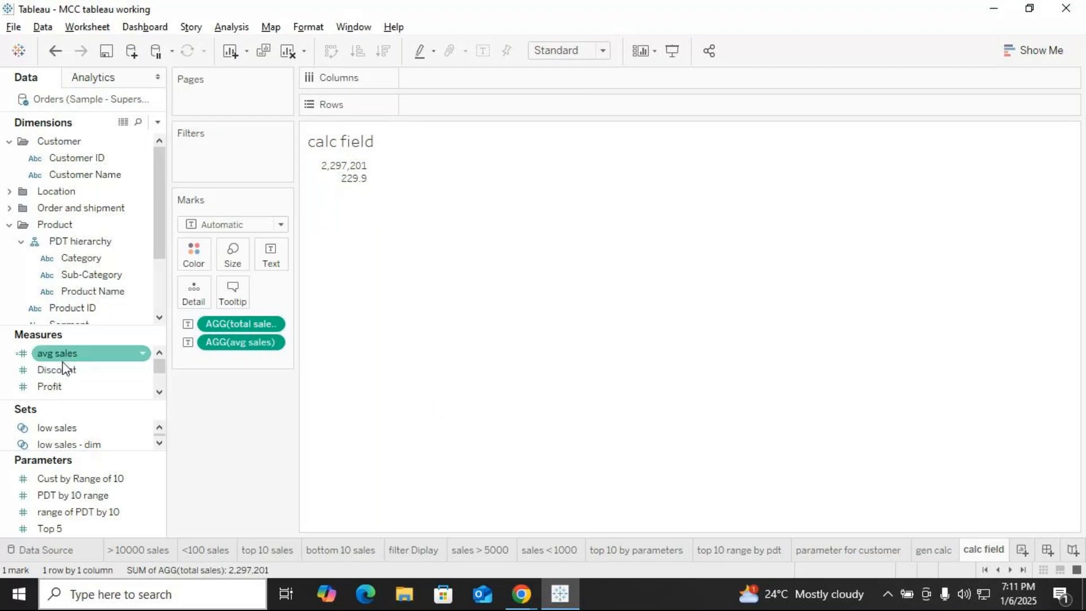
pyautogui.scroll(-3, 63, 362)
pyautogui.scroll(2, 64, 362)
pyautogui.scroll(-2, 64, 368)
pyautogui.click(64, 372)
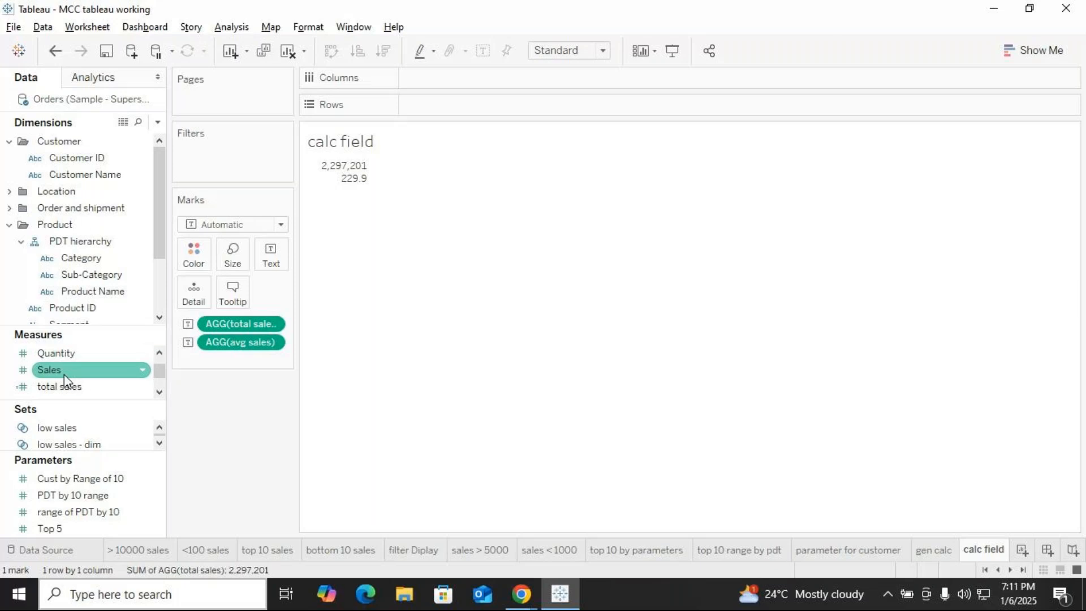
pyautogui.rightClick(122, 377)
pyautogui.moveTo(220, 241)
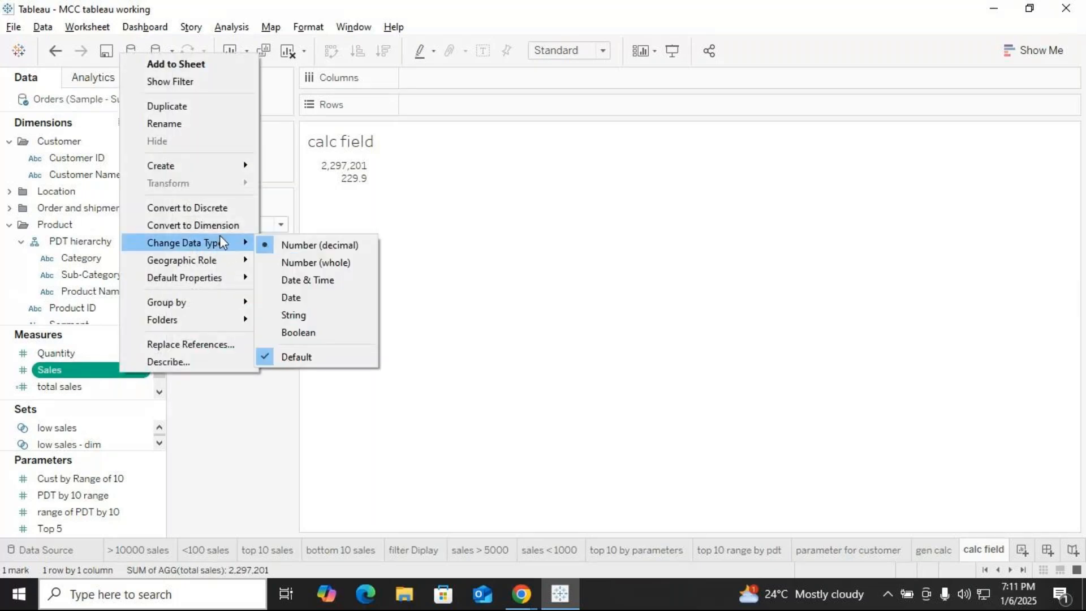
pyautogui.moveTo(207, 168)
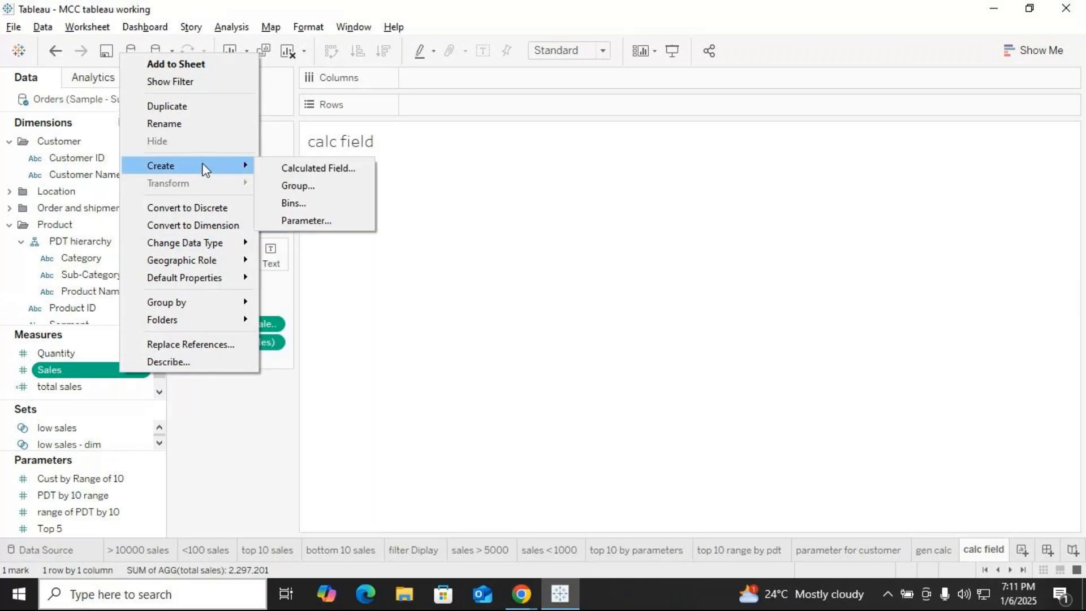
pyautogui.click(318, 169)
# Insert the MIN function before [Sales] in the formula and add a closing parenthesis after the field.
pyautogui.click(343, 209)
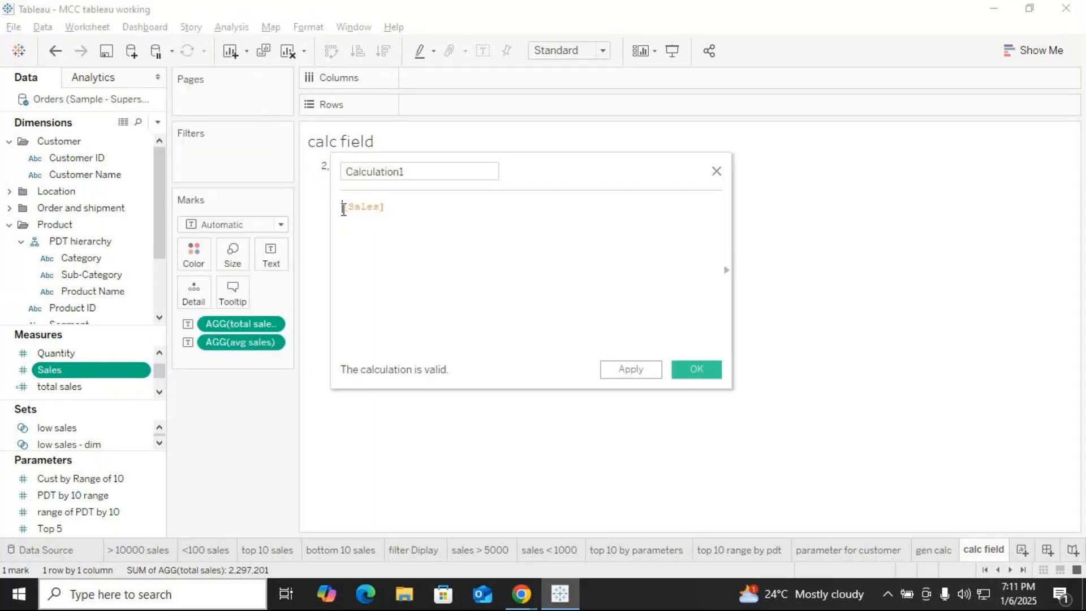
pyautogui.write('min')
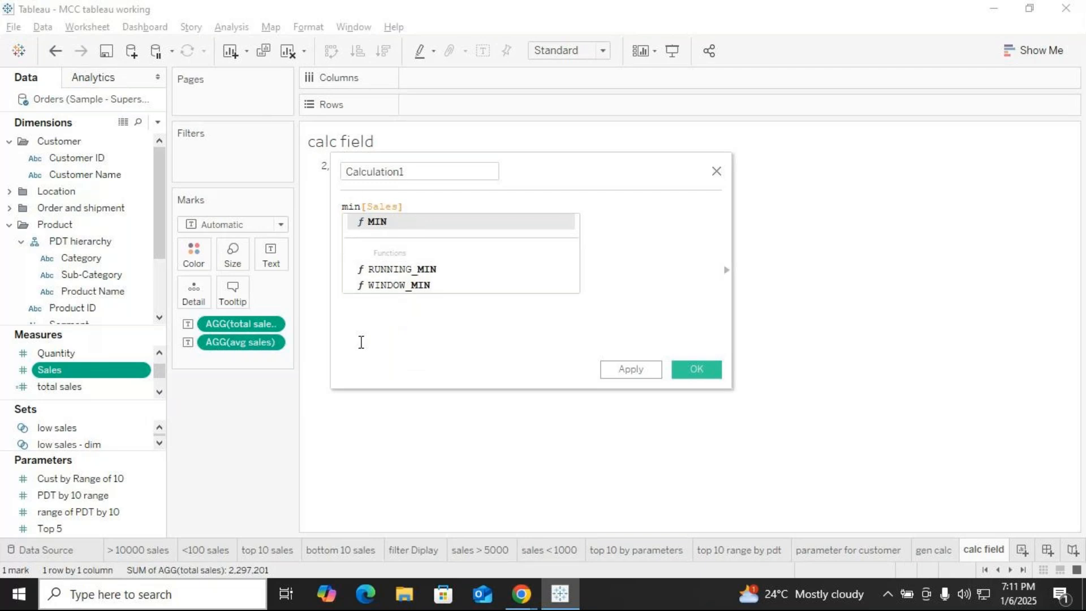
pyautogui.press('Return')
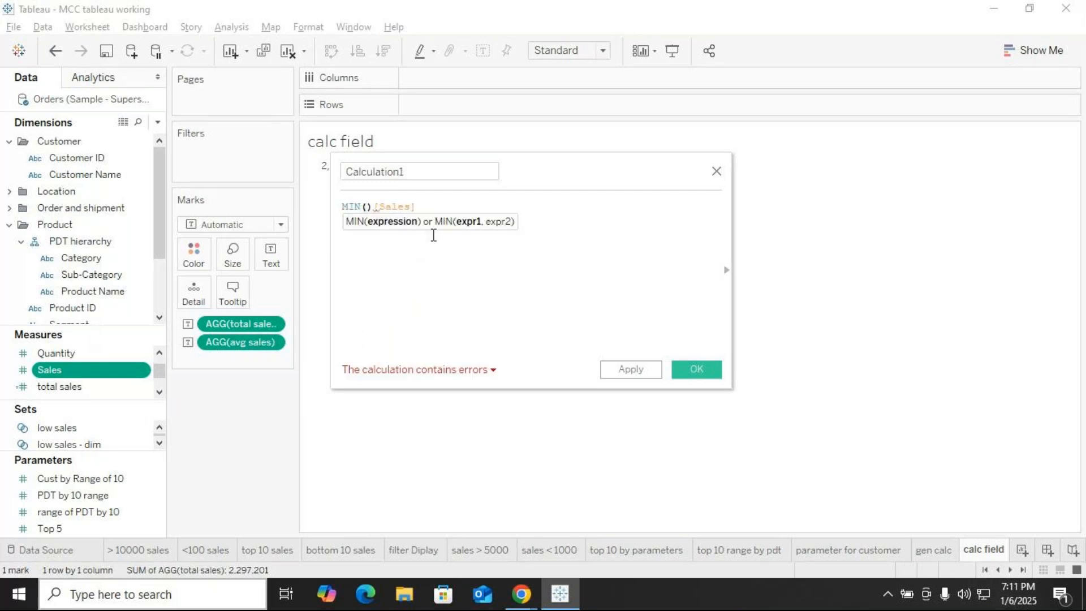
pyautogui.click(421, 206)
pyautogui.write(')')
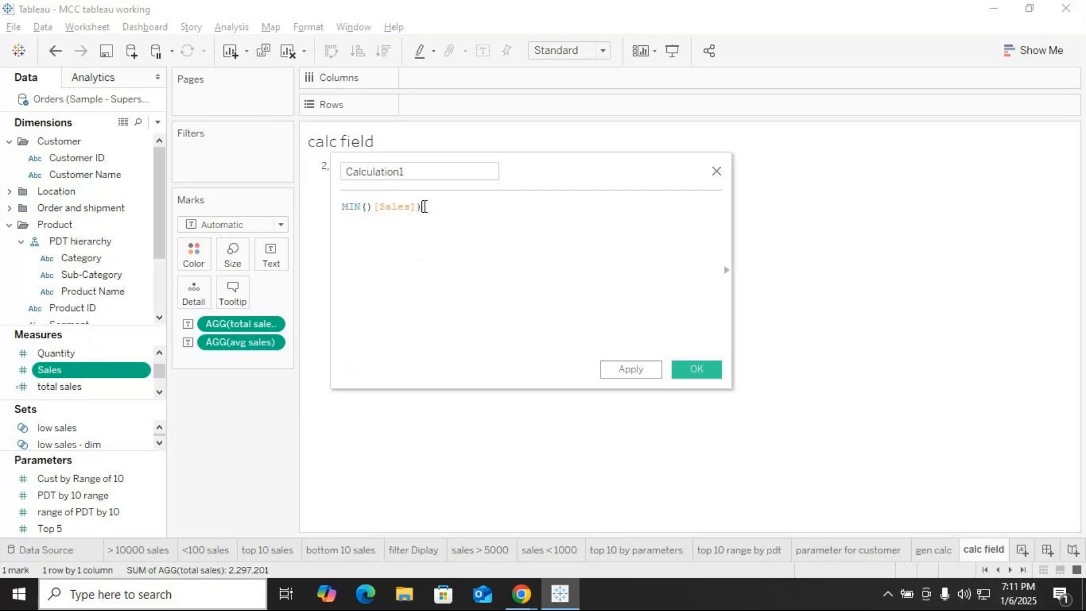
# Rename the new calculated field as min sales.
pyautogui.click(424, 173)
pyautogui.press('BackSpace')
pyautogui.press('BackSpace')
pyautogui.press('BackSpace')
pyautogui.press('BackSpace')
pyautogui.hotkey('ctrl', 'BackSpace')
pyautogui.write('m')
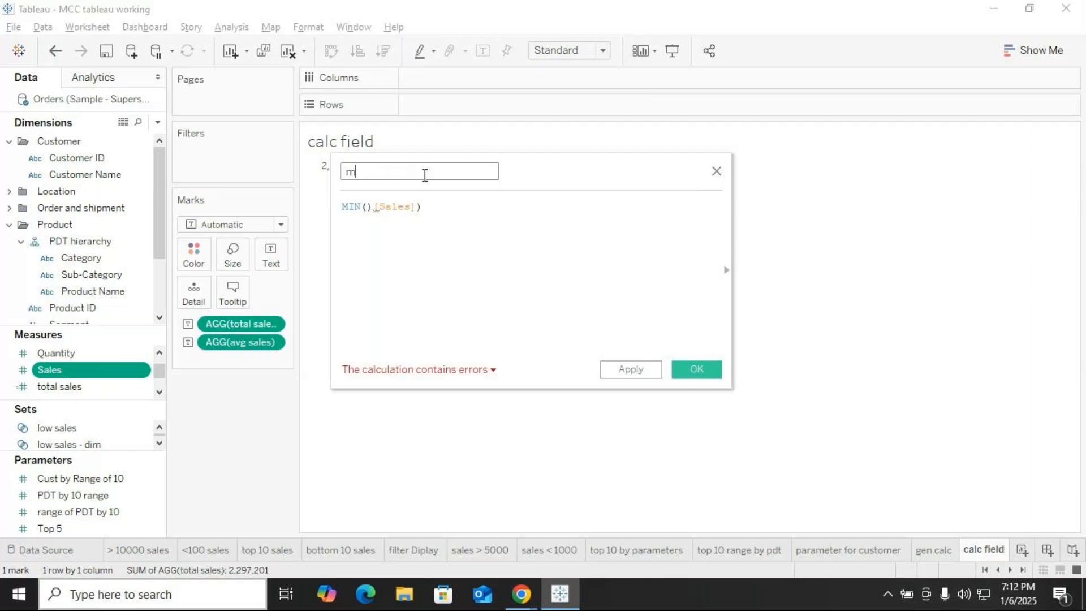
pyautogui.write('in sales')
# Remove the extra parenthesis so the formula reads MIN([Sales]), and save the min sales field.
pyautogui.click(372, 208)
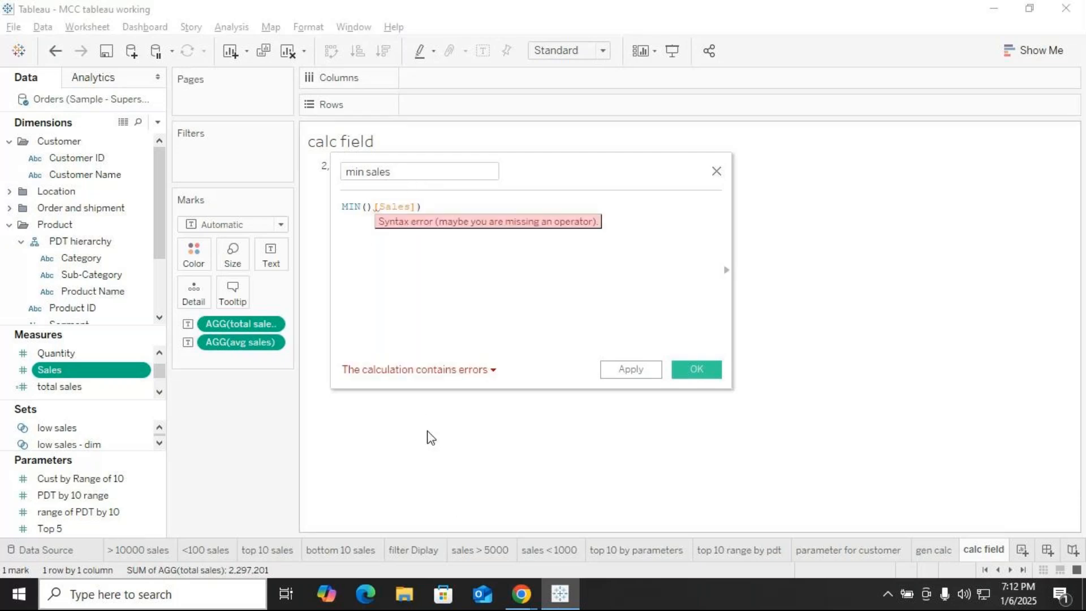
pyautogui.press('BackSpace')
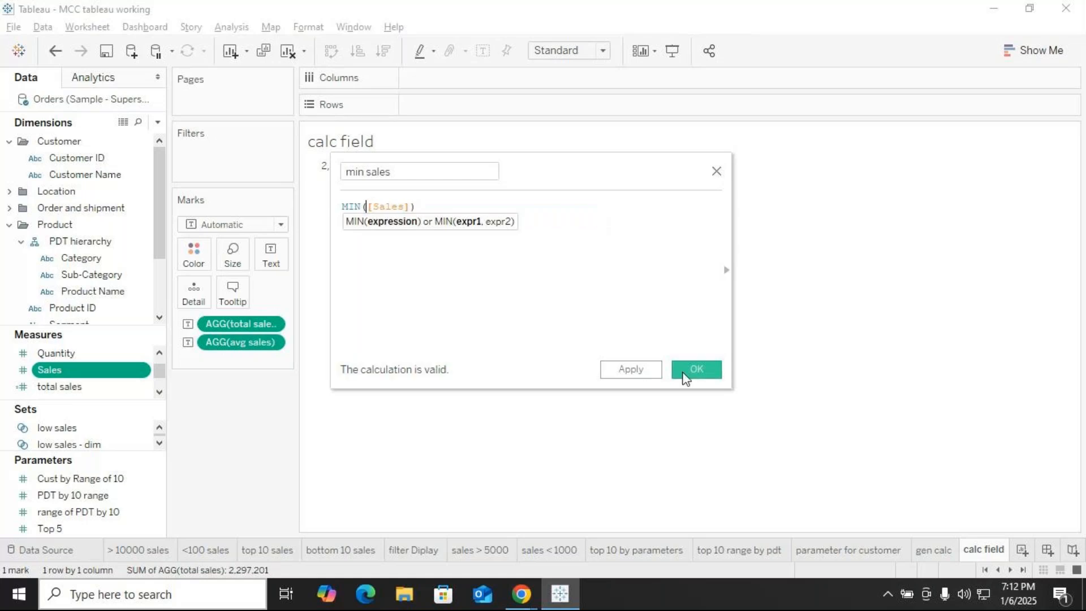
pyautogui.click(685, 378)
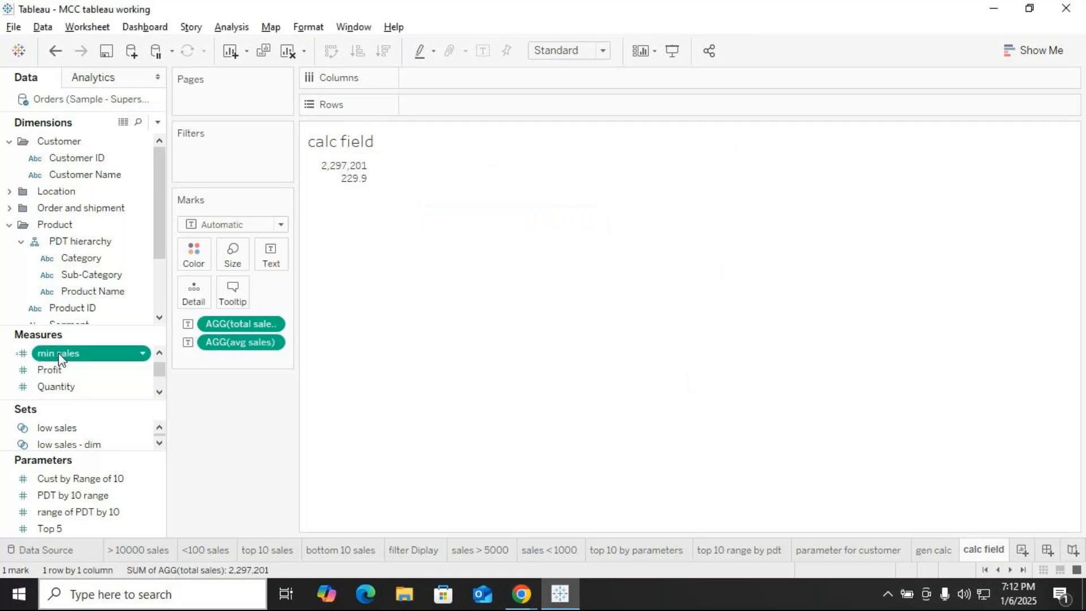
# Add min sales as text in the calc field view and check it against the minimum on the gen calc worksheet.
pyautogui.moveTo(64, 355); pyautogui.dragTo(269, 256)
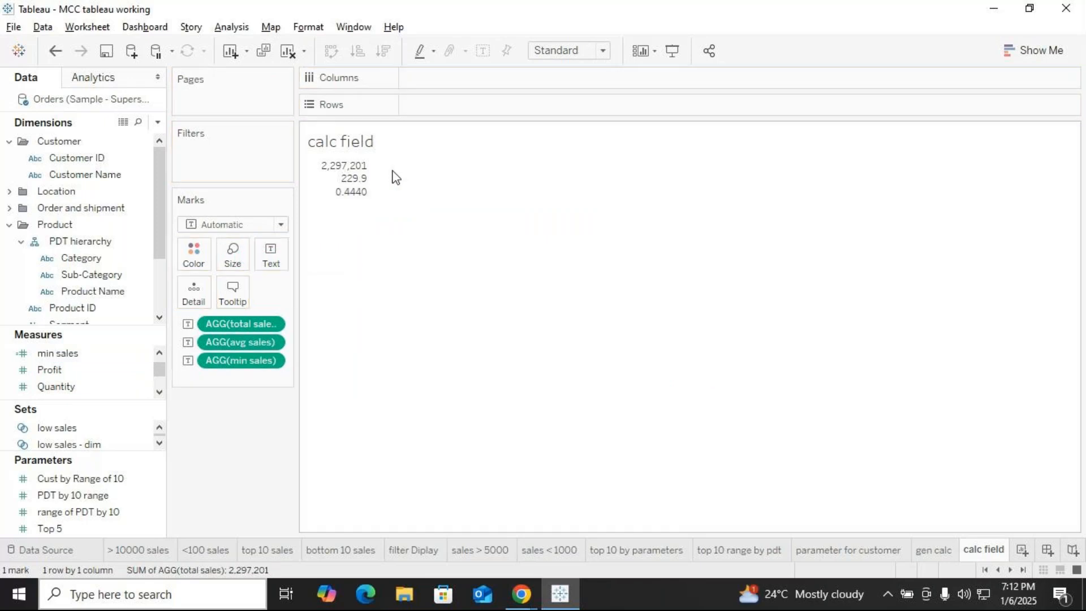
pyautogui.moveTo(344, 202)
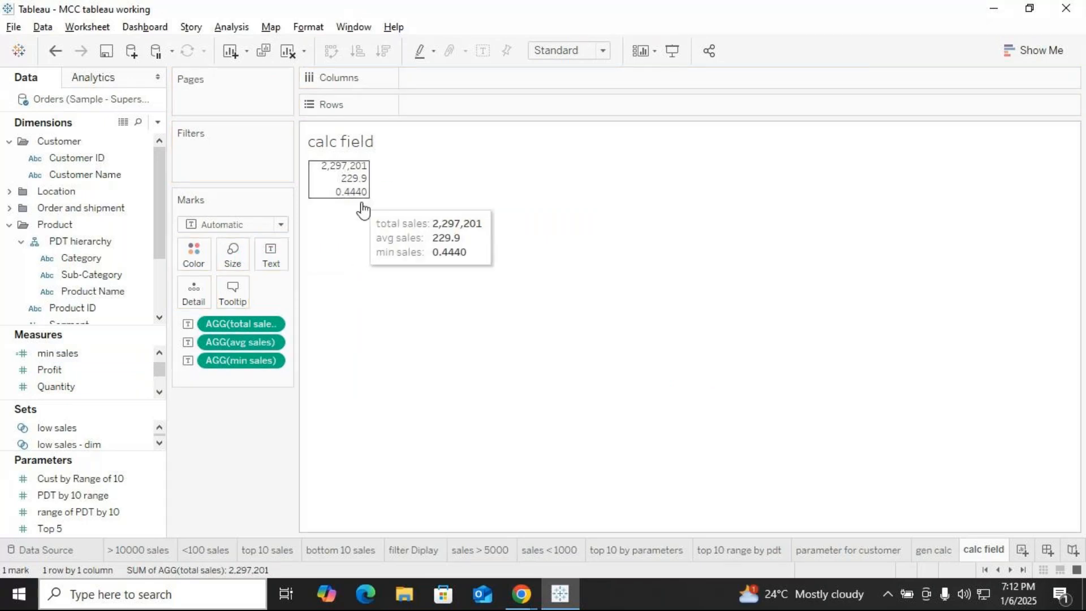
pyautogui.click(931, 550)
pyautogui.moveTo(367, 208)
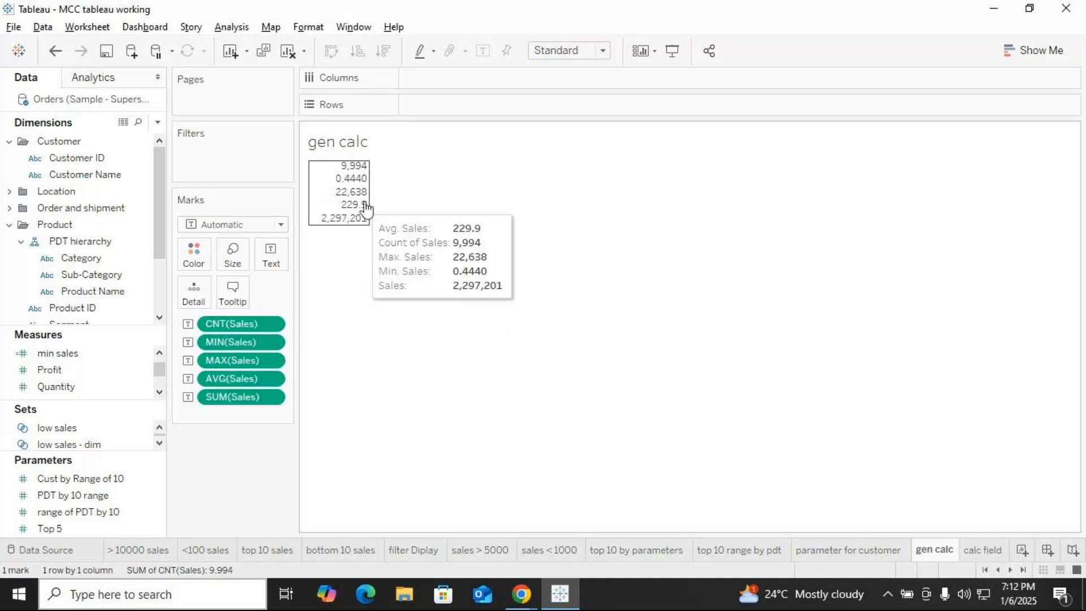
pyautogui.click(355, 186)
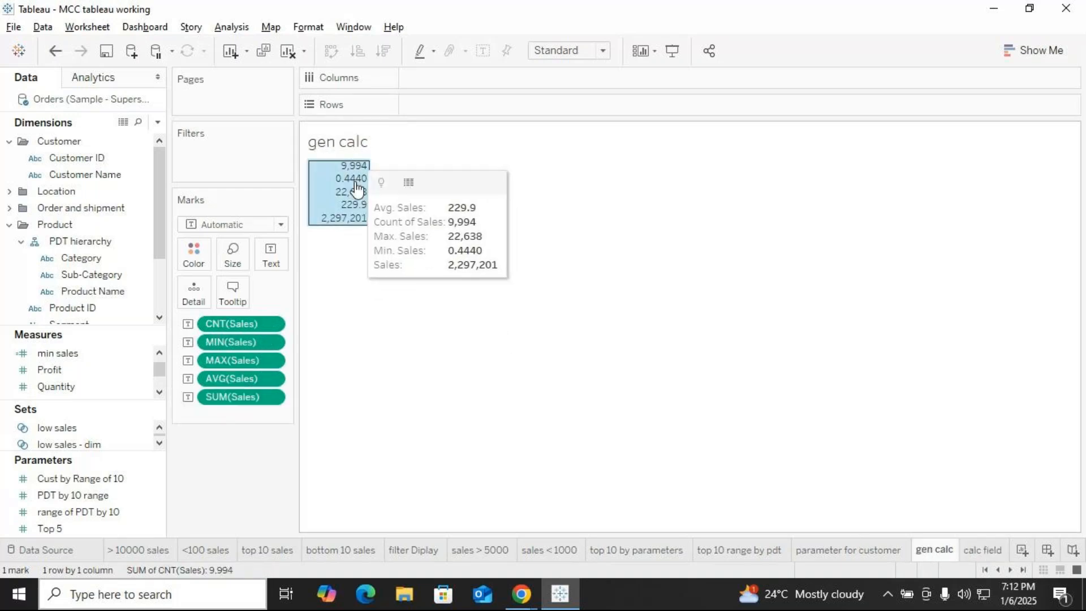
pyautogui.click(372, 369)
pyautogui.click(103, 357)
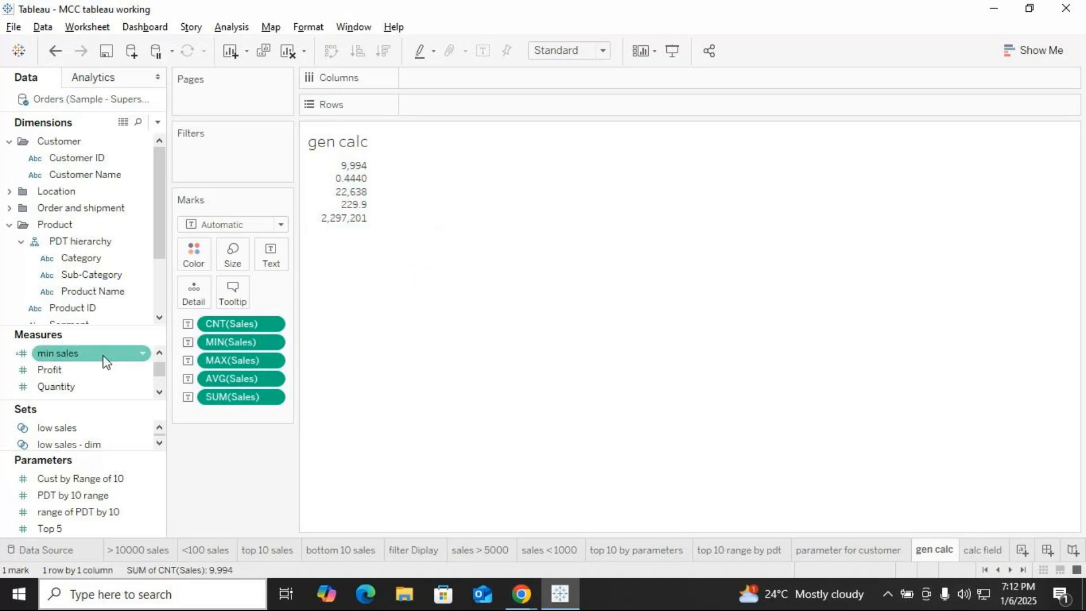
pyautogui.scroll(1, 121, 362)
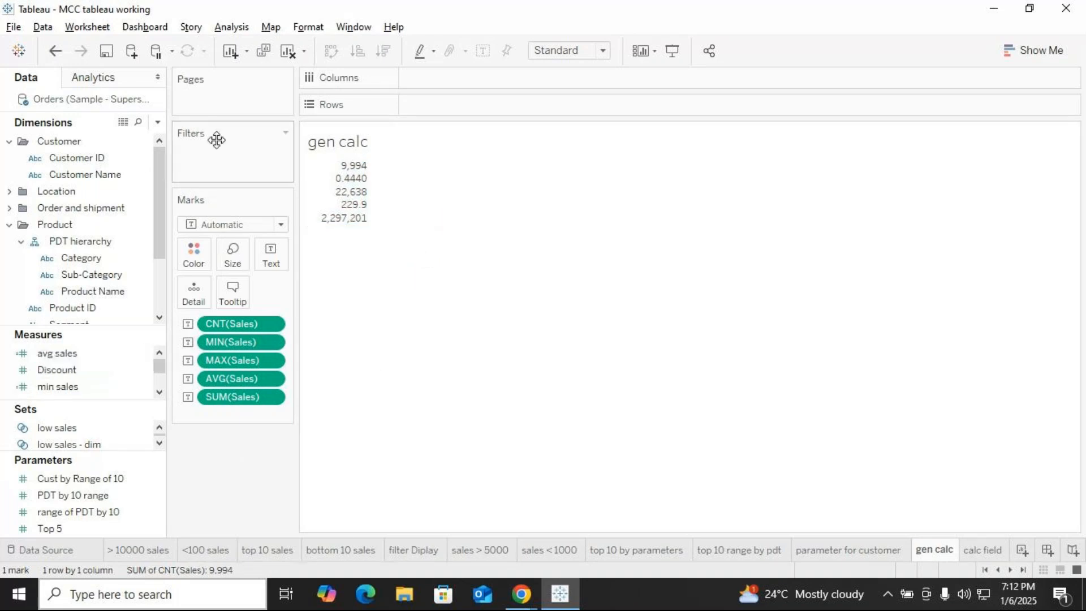
# Start a new calculated field and name it max sales.
pyautogui.click(158, 123)
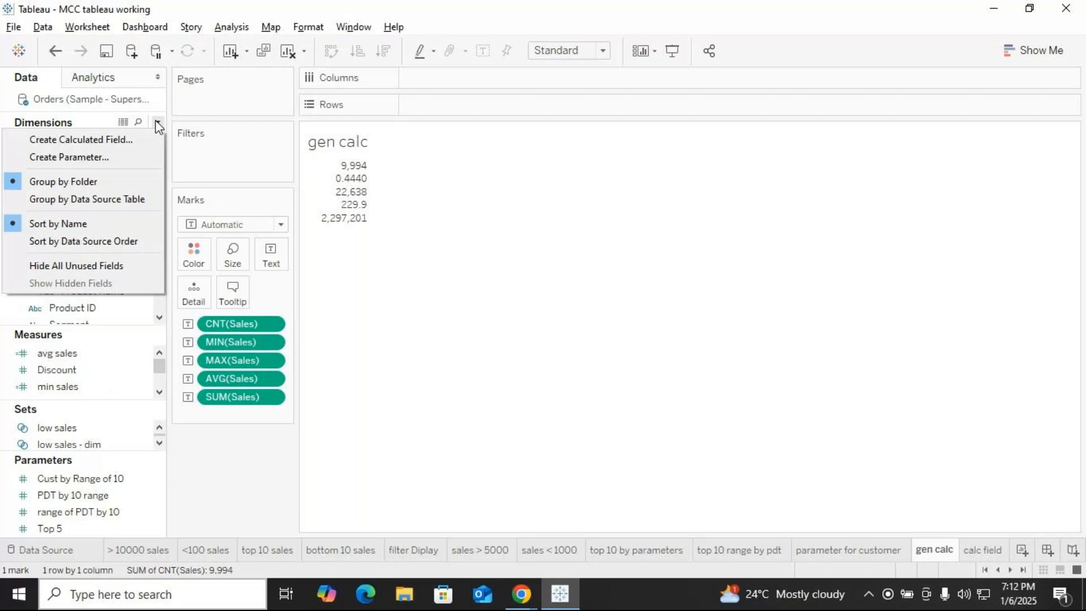
pyautogui.click(140, 140)
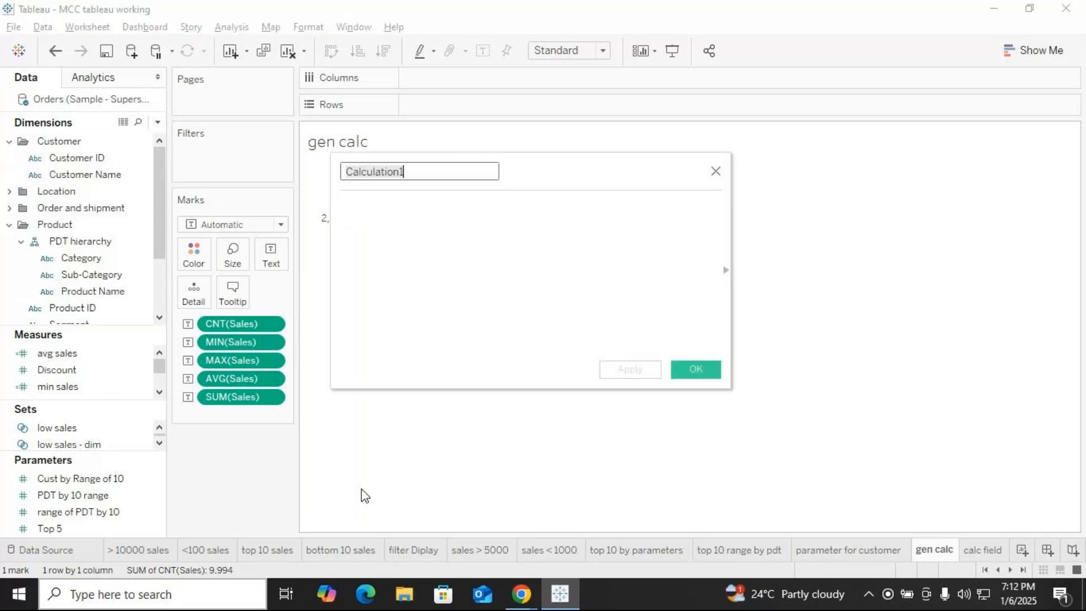
pyautogui.press('BackSpace')
pyautogui.write('max sa')
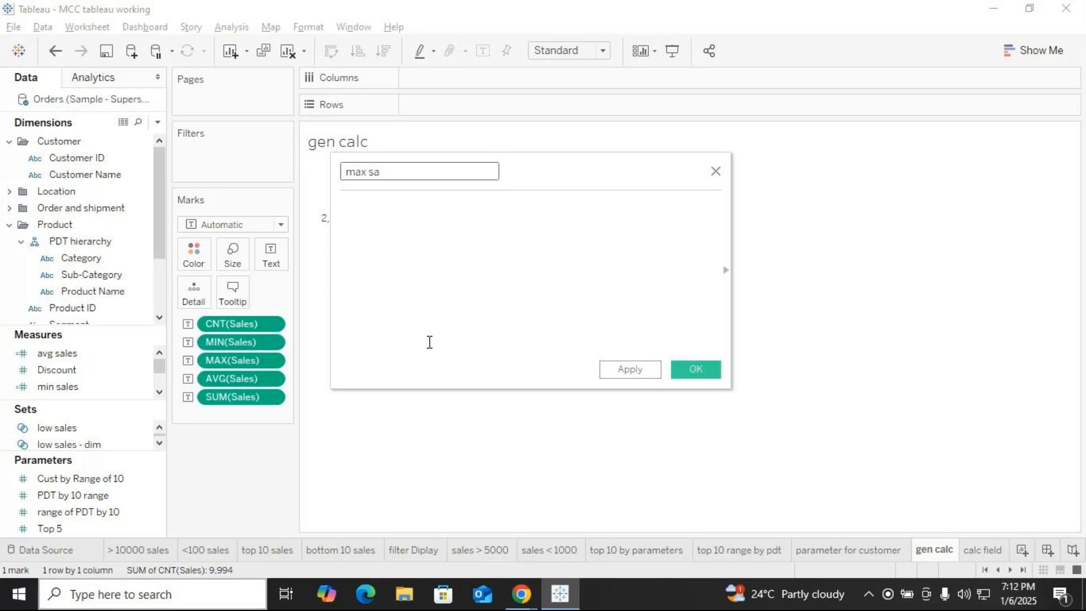
pyautogui.write('les')
# Enter MAX([Sales]) as the formula of the max sales field and save the field.
pyautogui.click(398, 254)
pyautogui.write('max')
pyautogui.press('Return')
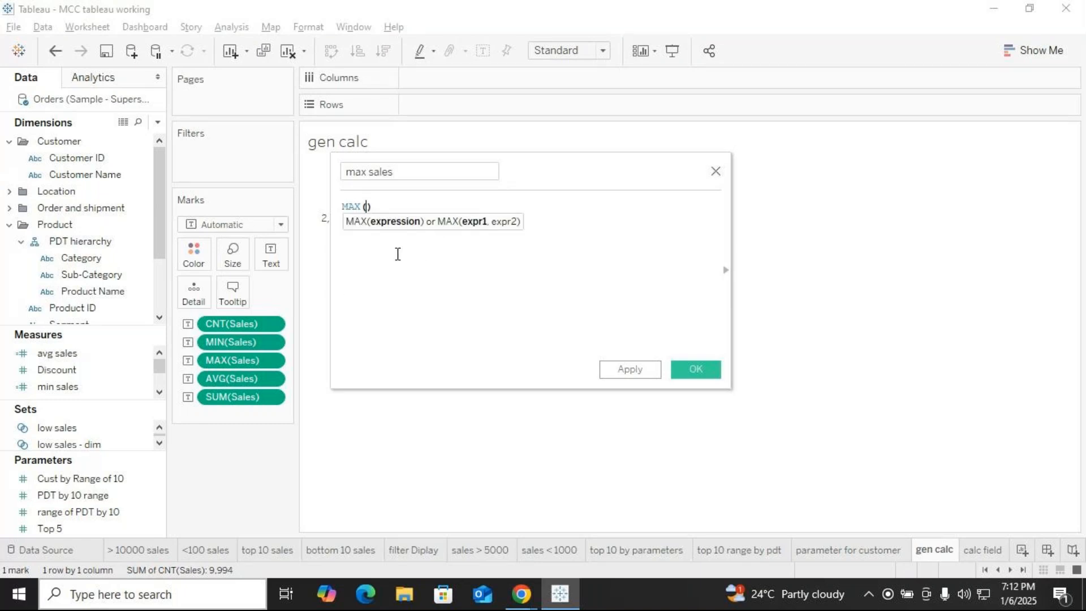
pyautogui.write('sa')
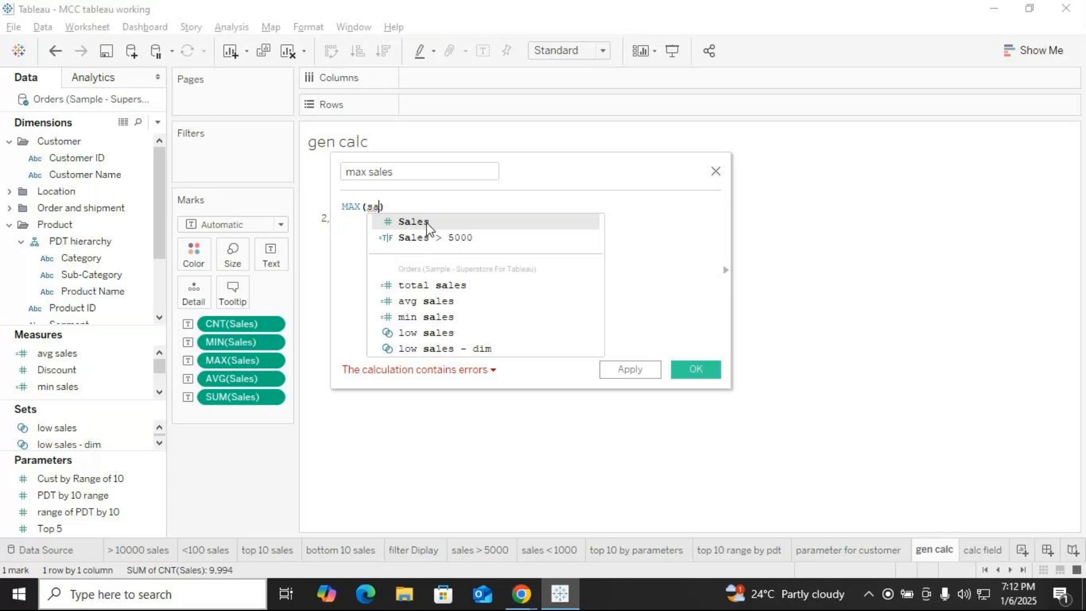
pyautogui.click(427, 221)
pyautogui.click(695, 369)
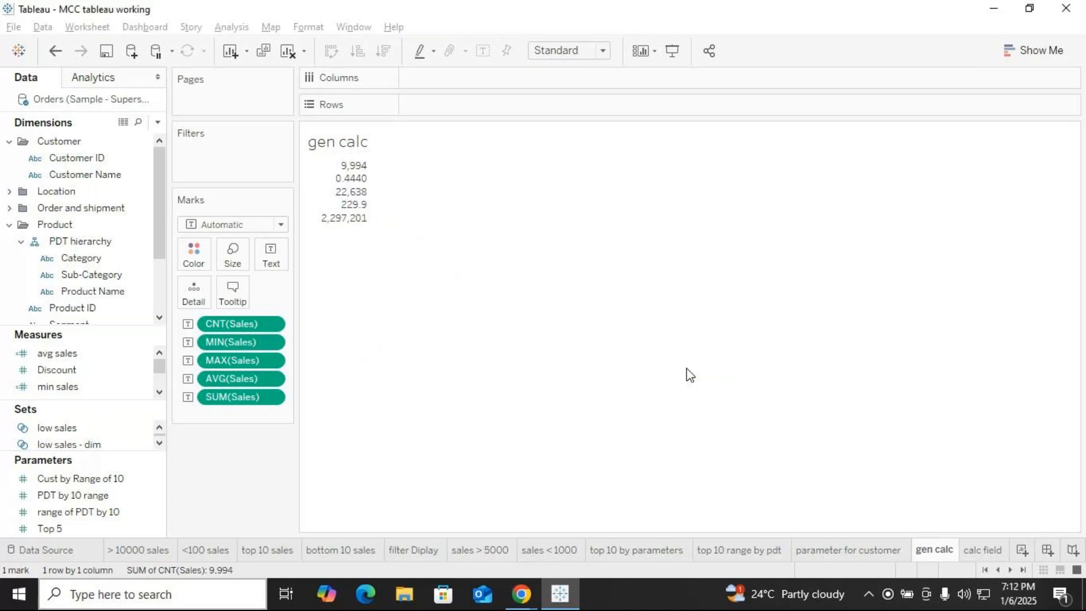
pyautogui.moveTo(80, 388); pyautogui.dragTo(273, 259)
pyautogui.moveTo(333, 241)
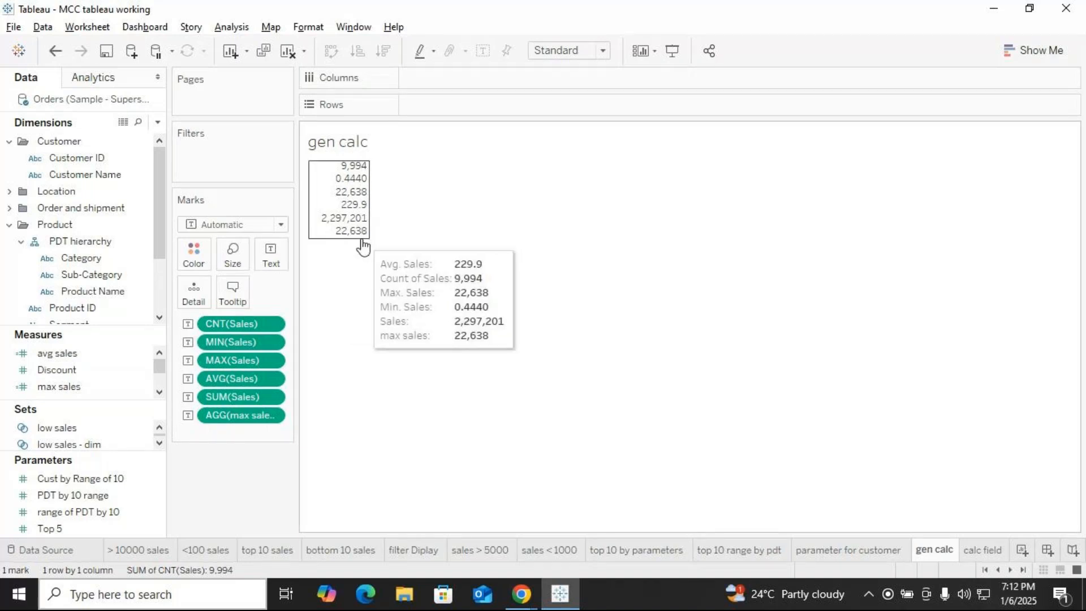
pyautogui.moveTo(354, 230); pyautogui.dragTo(282, 443)
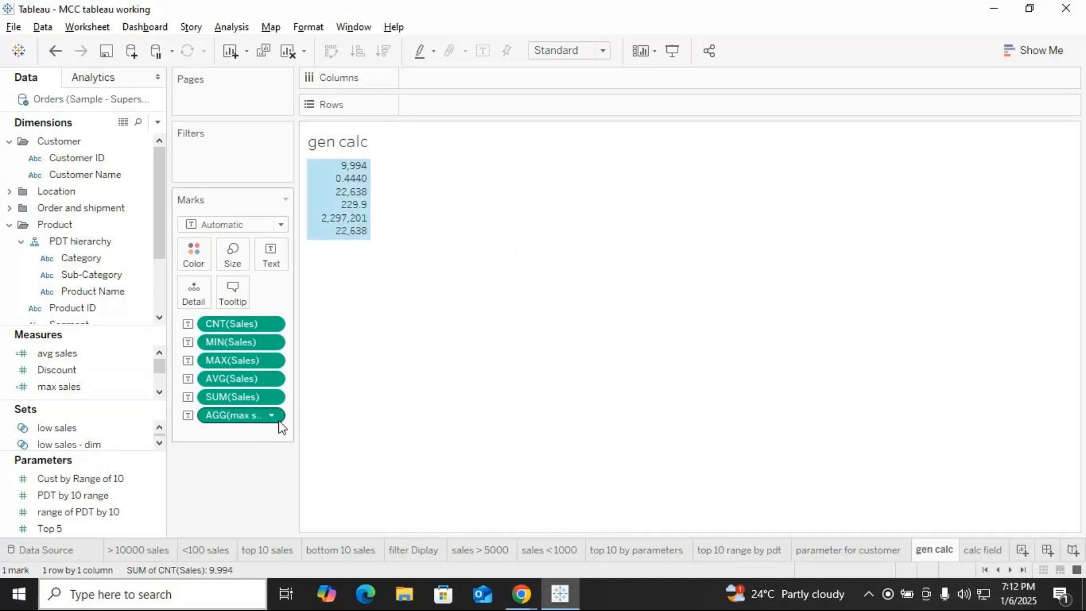
pyautogui.click(273, 417)
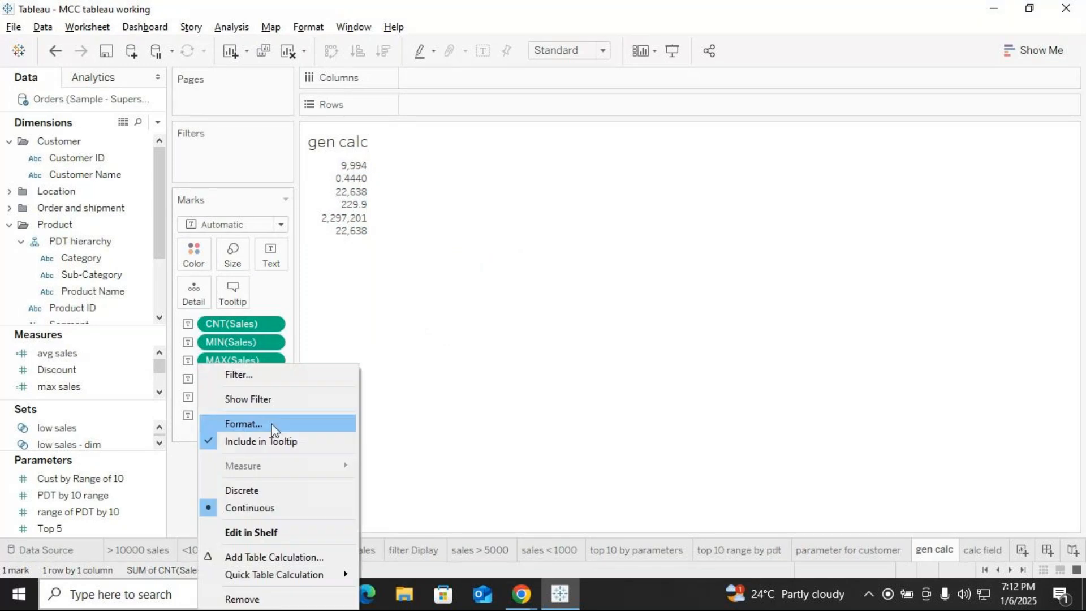
pyautogui.click(251, 596)
# Add max sales as text in the calc field view and check it against the maximum on the gen calc worksheet.
pyautogui.click(977, 552)
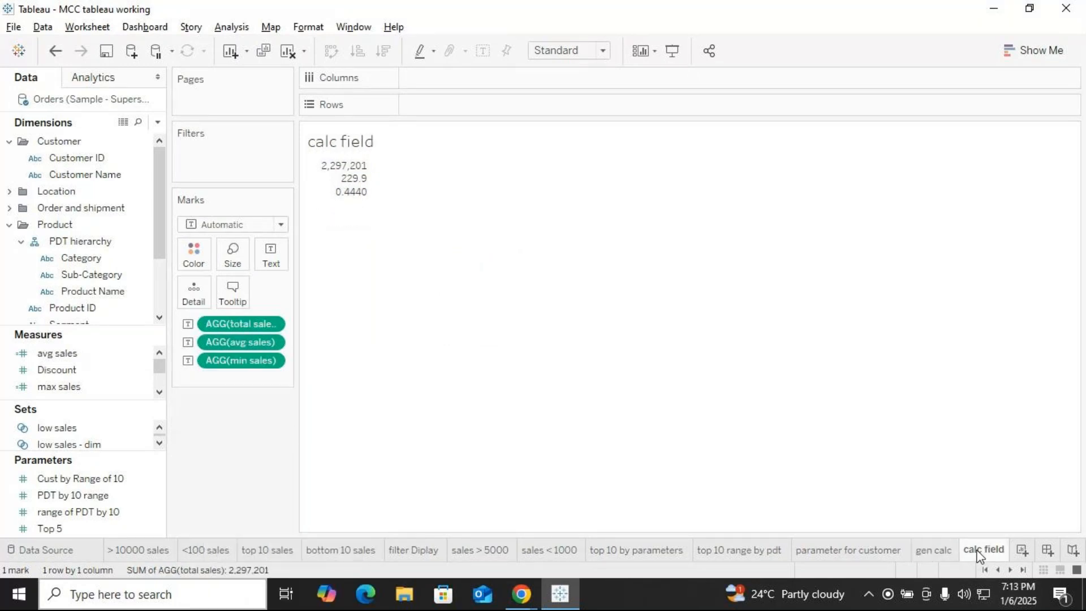
pyautogui.moveTo(63, 386); pyautogui.dragTo(270, 254)
pyautogui.moveTo(348, 212)
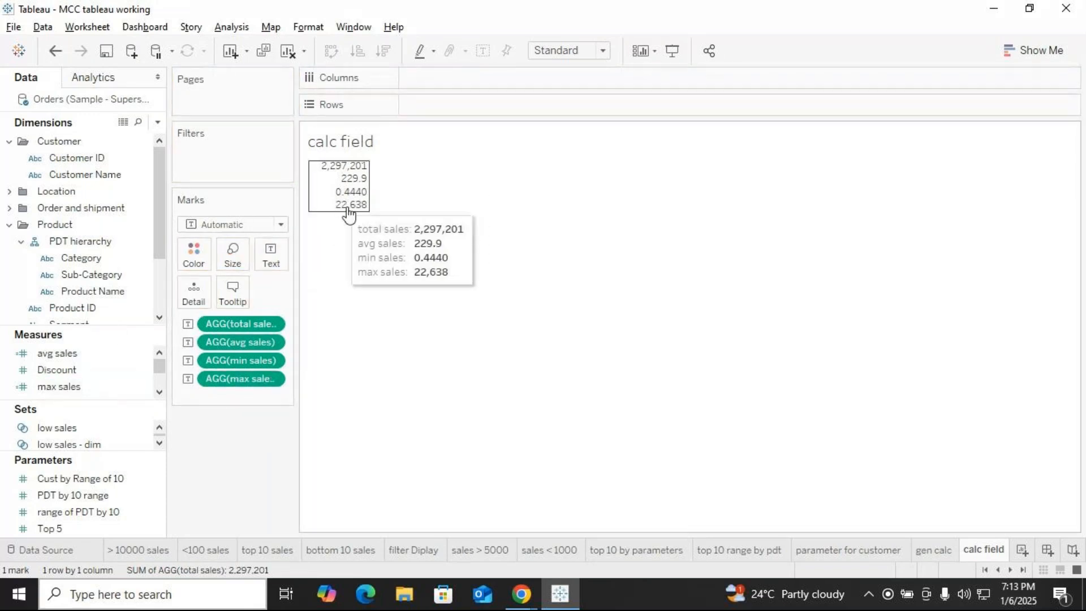
pyautogui.click(931, 550)
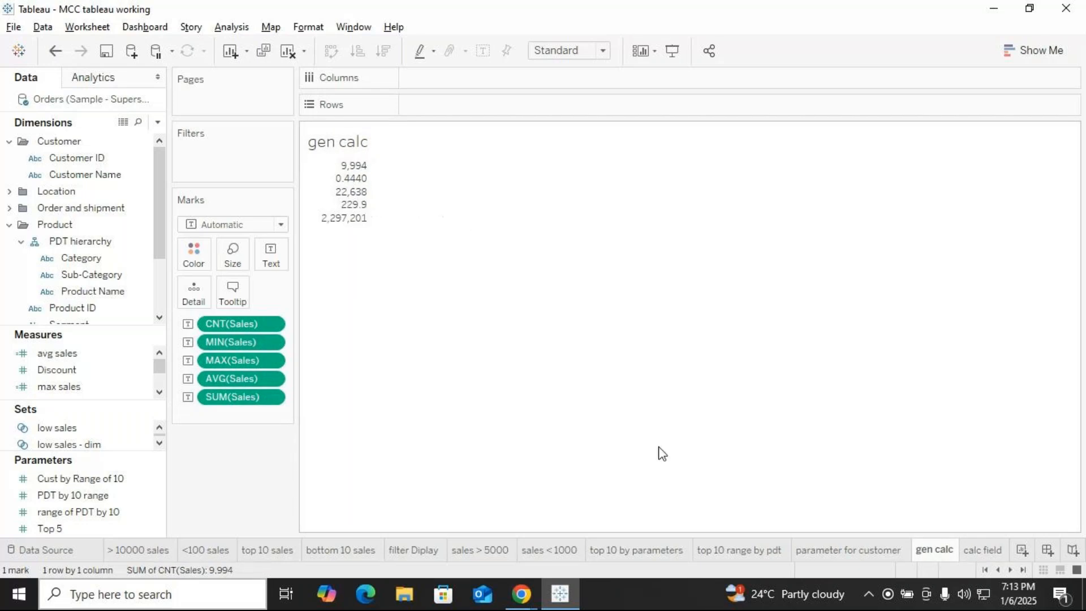
pyautogui.click(985, 547)
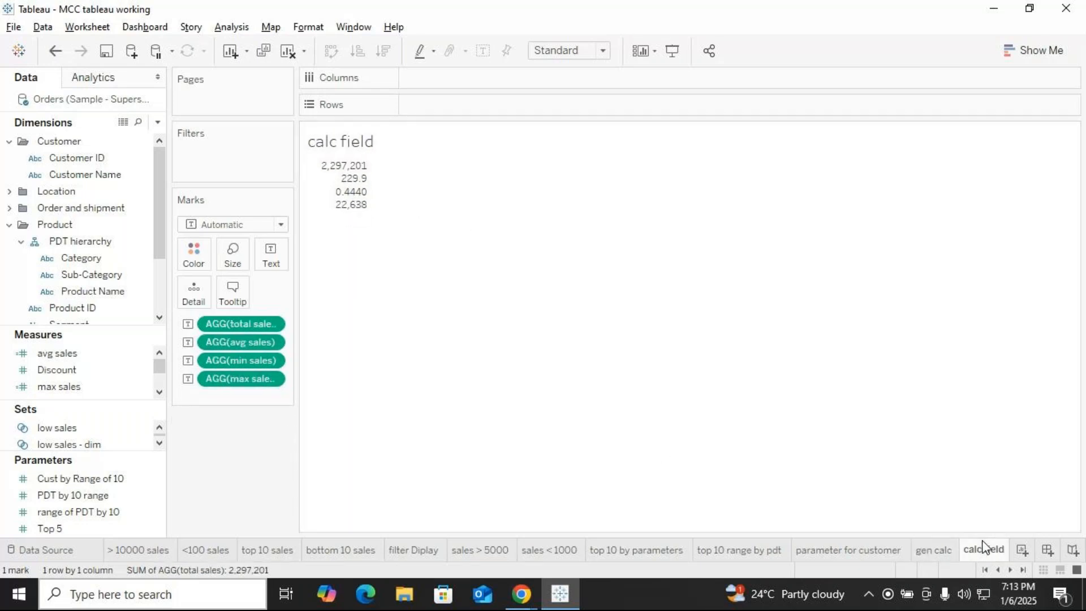
pyautogui.moveTo(983, 542)
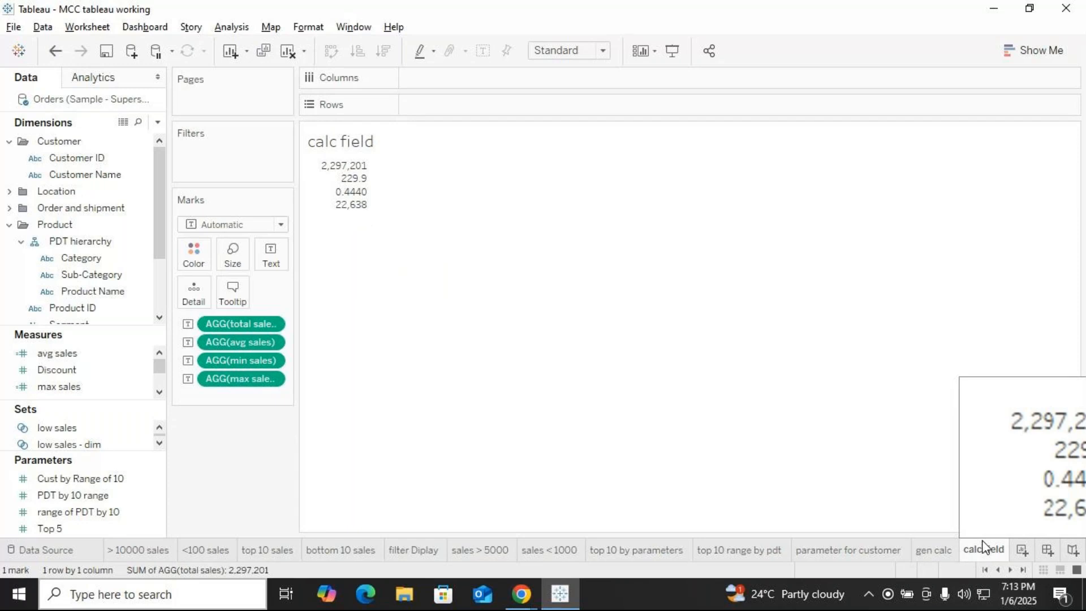
# Start another calculated field and name it count - no of sales.
pyautogui.click(159, 123)
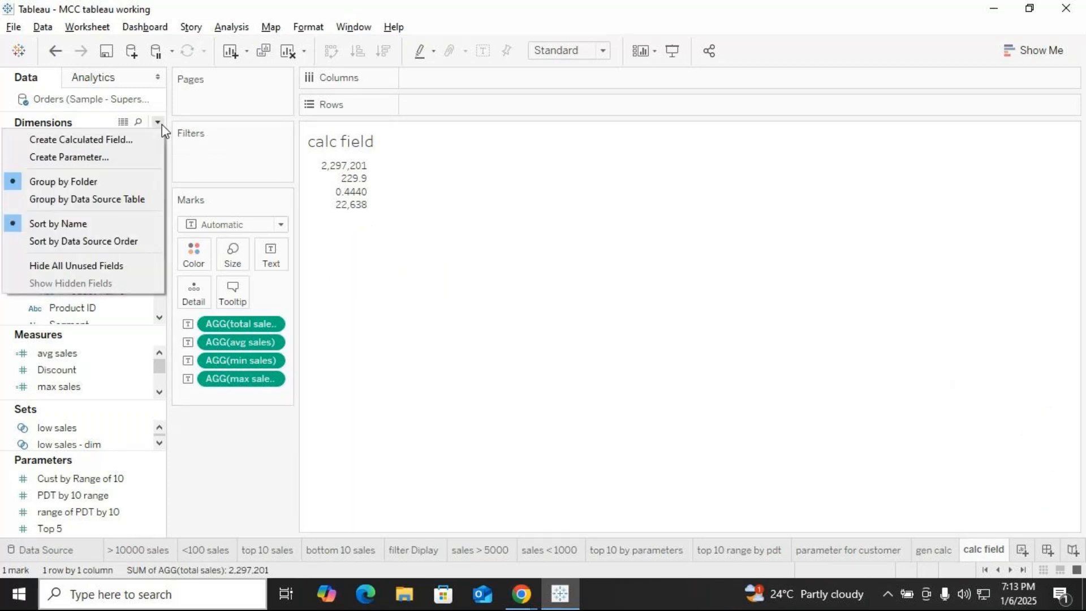
pyautogui.click(109, 140)
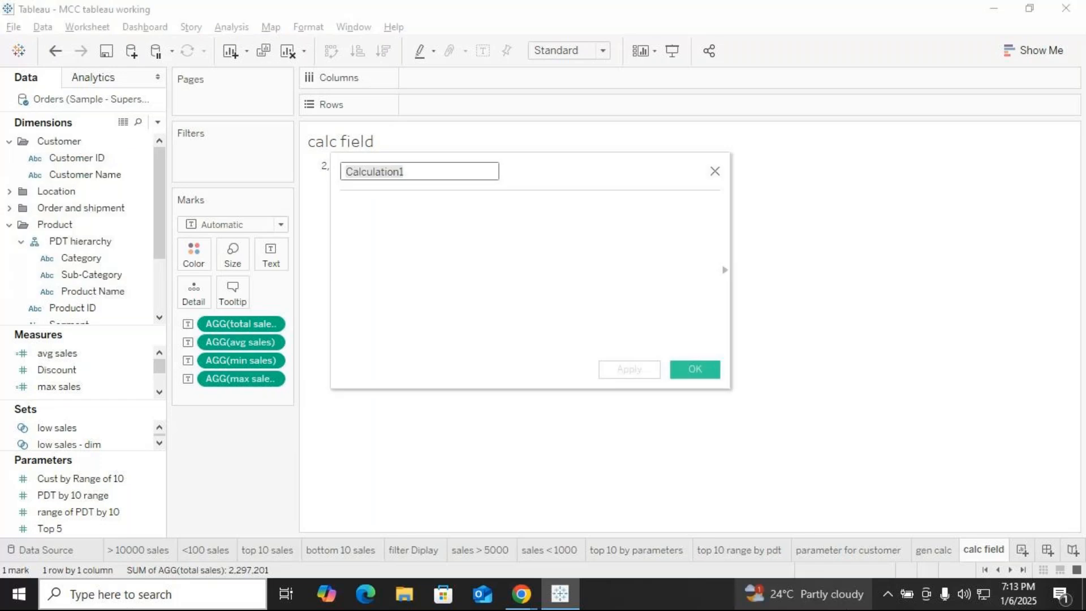
pyautogui.moveTo(803, 593)
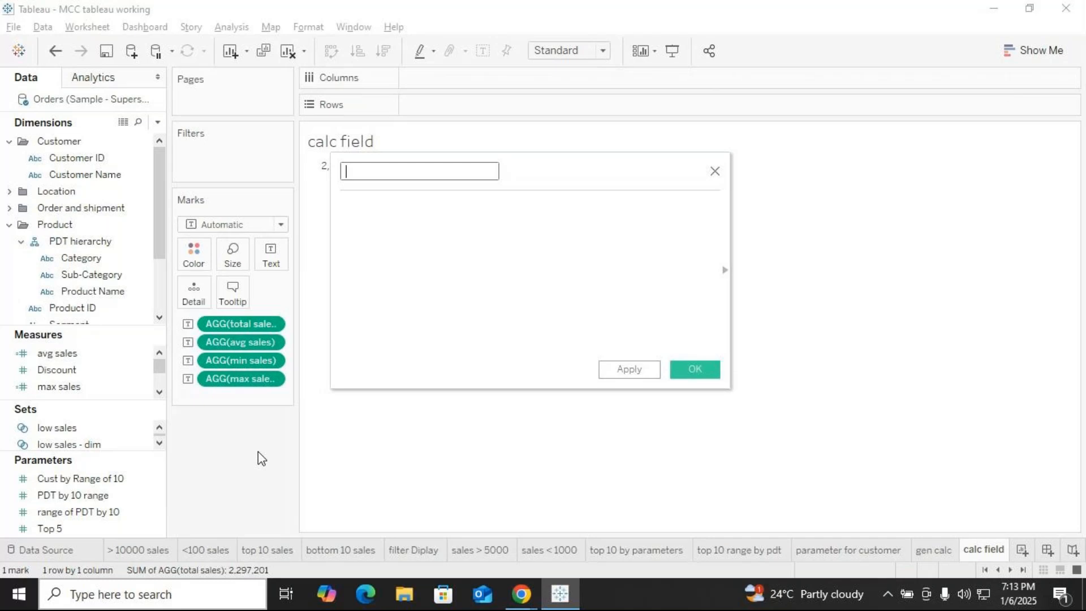
pyautogui.write('count - no of sales')
# Enter COUNT([Sales]) as the formula of the count - no of sales field and save the field.
pyautogui.click(404, 209)
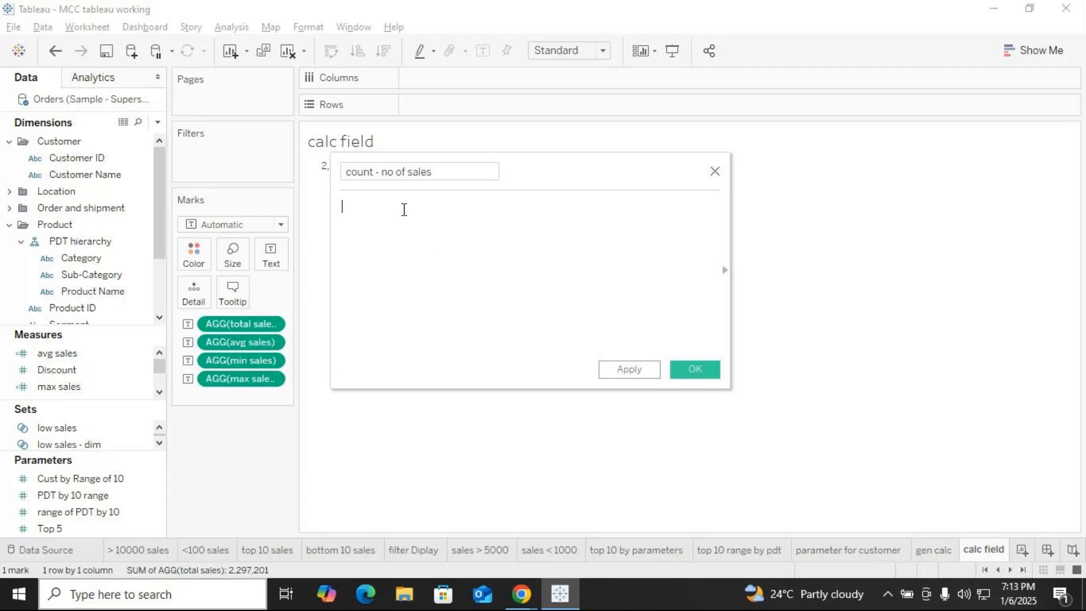
pyautogui.write('coun')
pyautogui.press('Return')
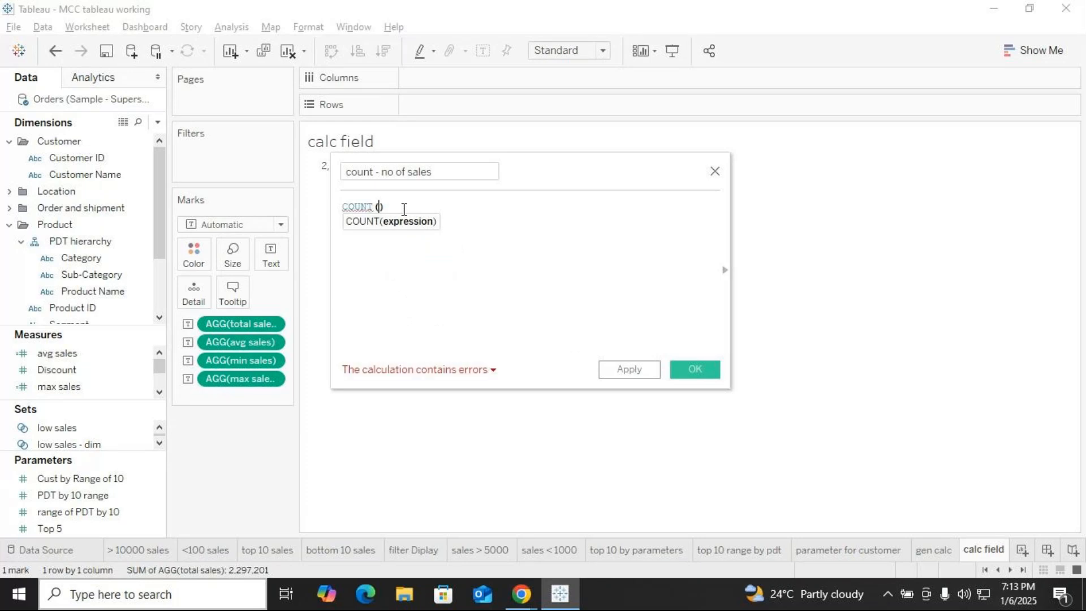
pyautogui.write('sa')
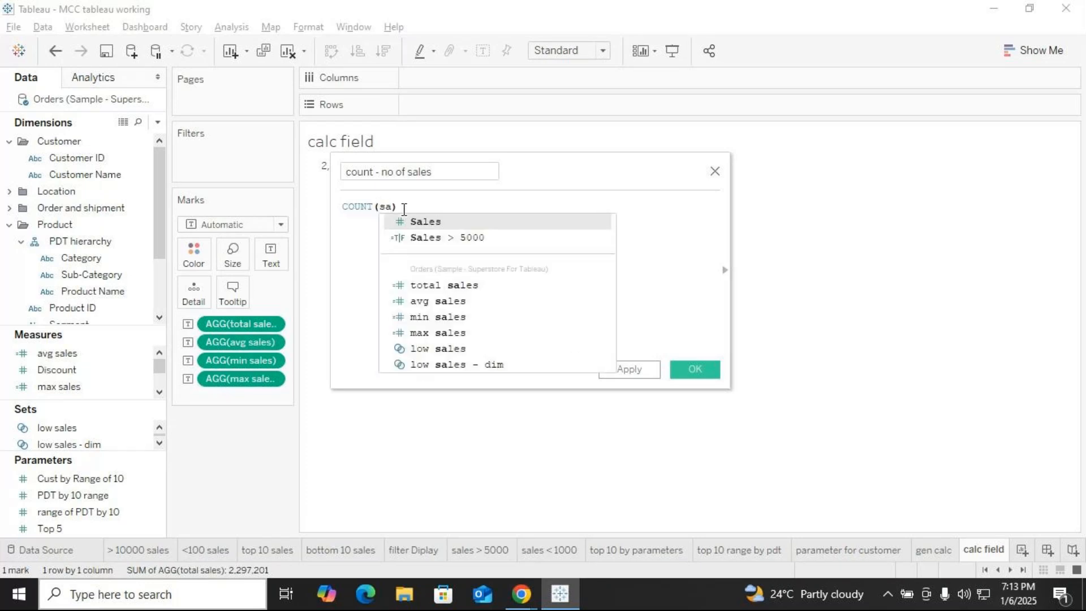
pyautogui.click(402, 219)
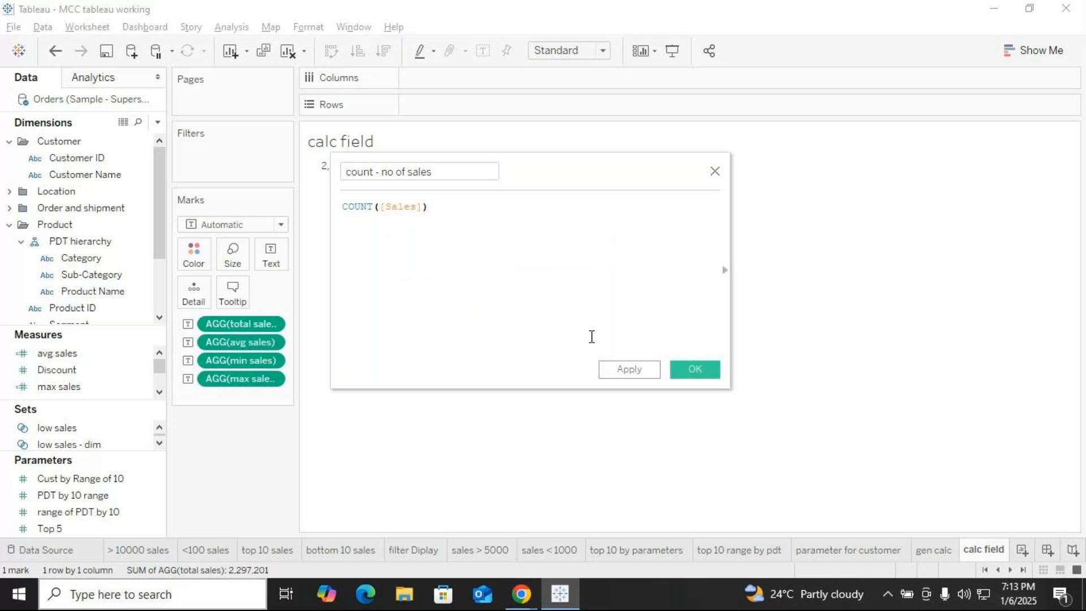
pyautogui.click(696, 373)
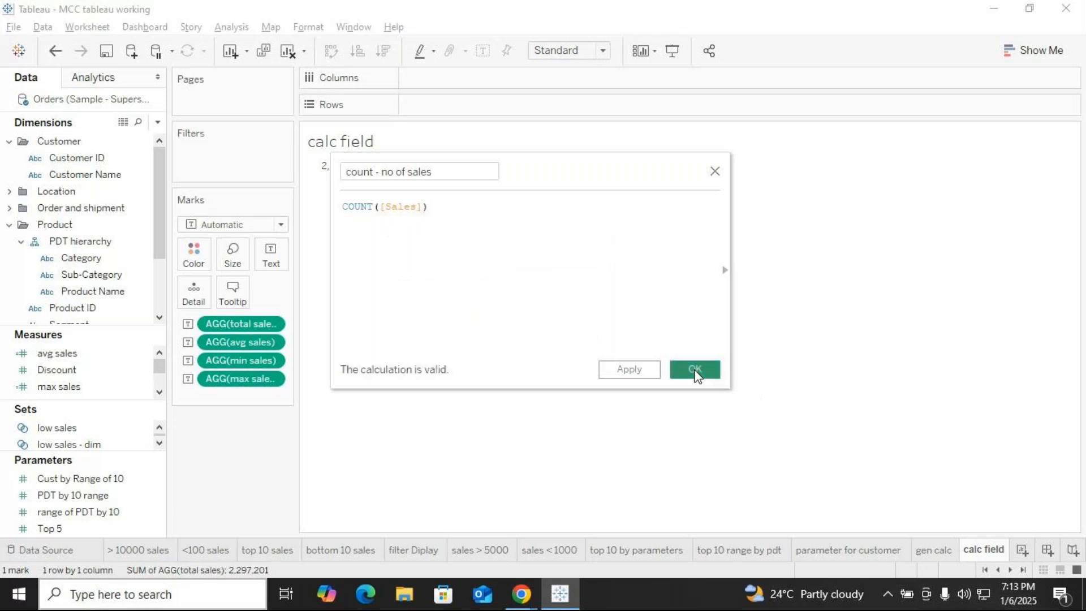
# Add count - no of sales as text in the calc field view and compare it with the Sales count on gen calc.
pyautogui.moveTo(92, 370); pyautogui.dragTo(289, 253)
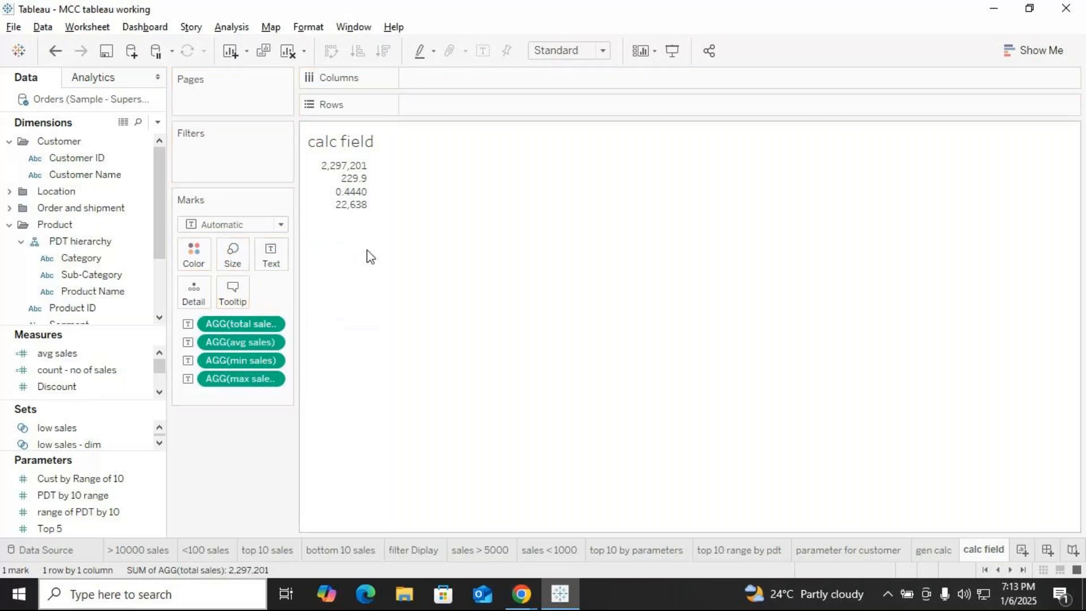
pyautogui.moveTo(88, 372); pyautogui.dragTo(267, 259)
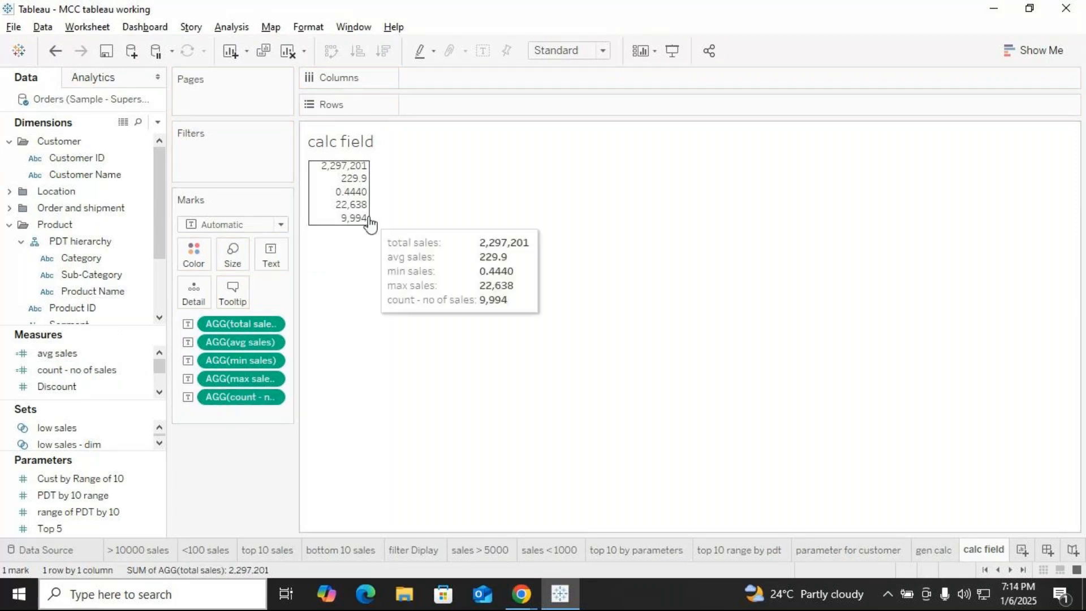
pyautogui.click(941, 555)
pyautogui.moveTo(351, 169)
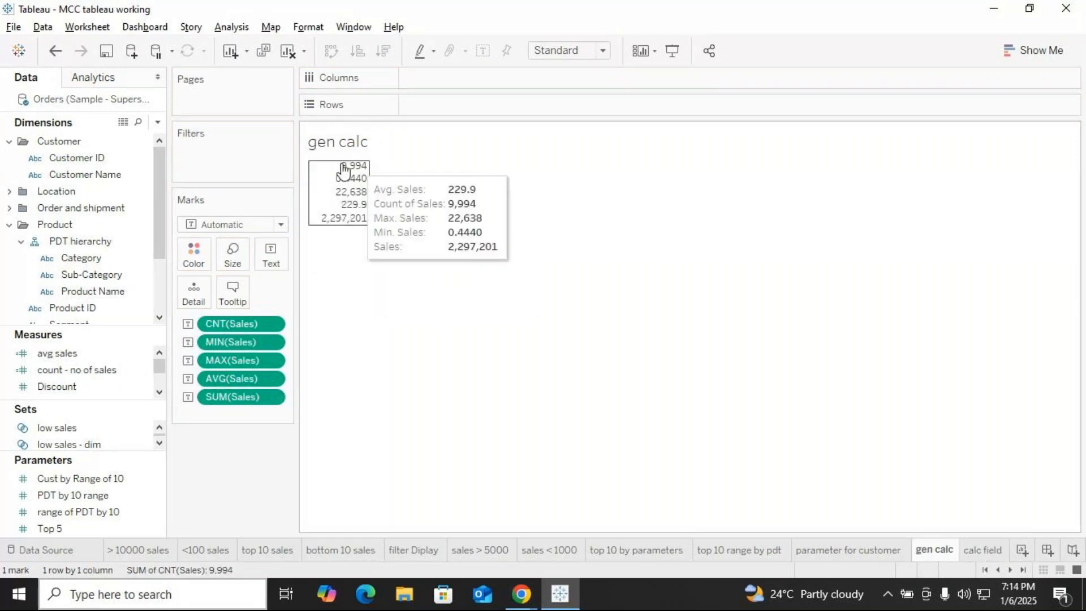
pyautogui.click(989, 552)
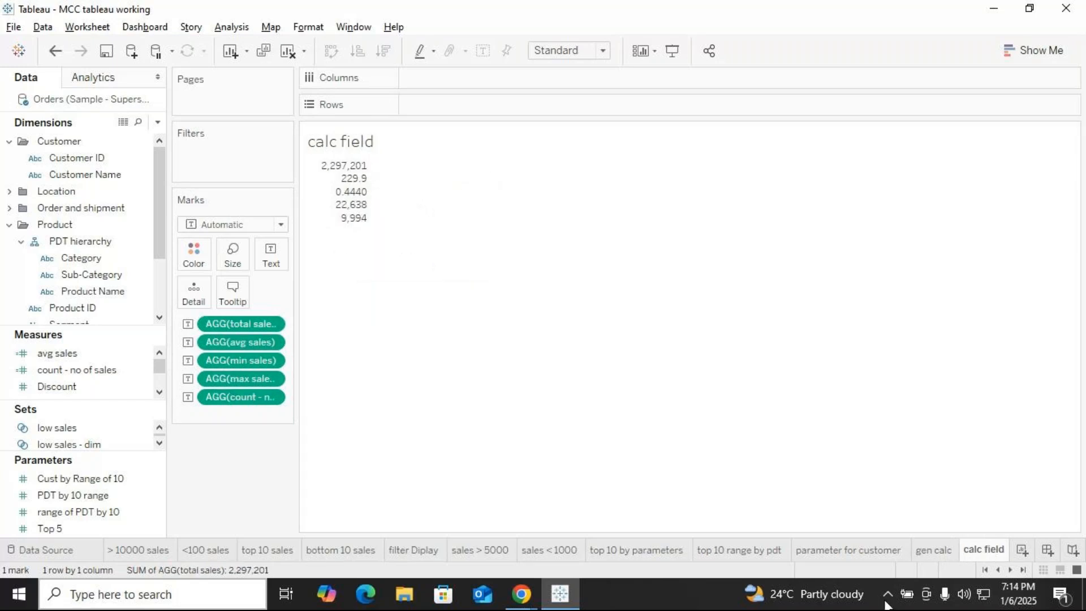
# Inspect the aggregation setting of the Sales count on the gen calc worksheet, then return to the calc field worksheet.
pyautogui.moveTo(560, 603)
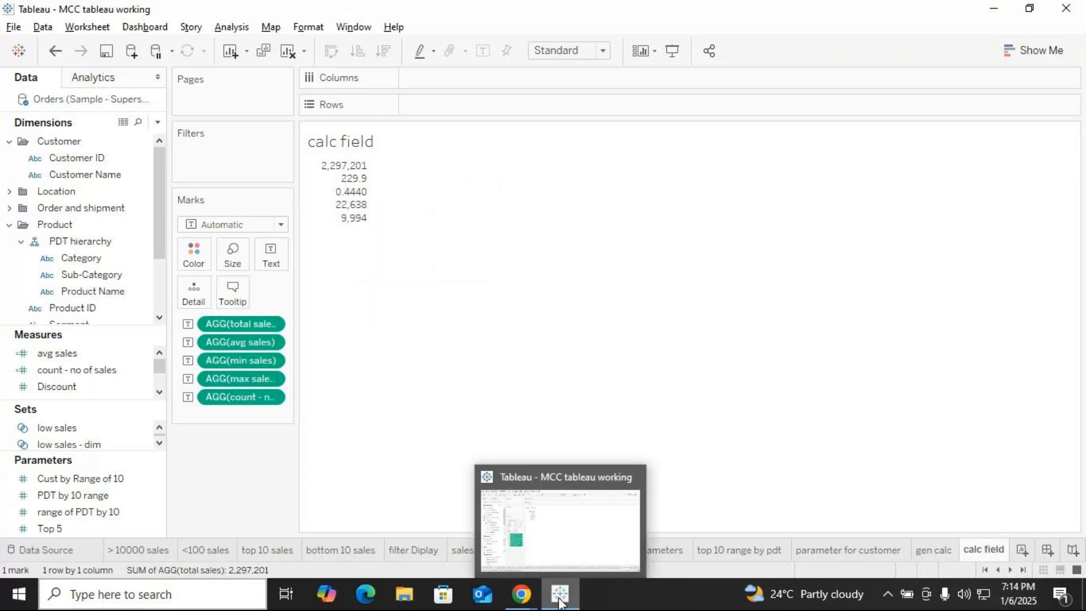
pyautogui.click(946, 550)
pyautogui.click(273, 324)
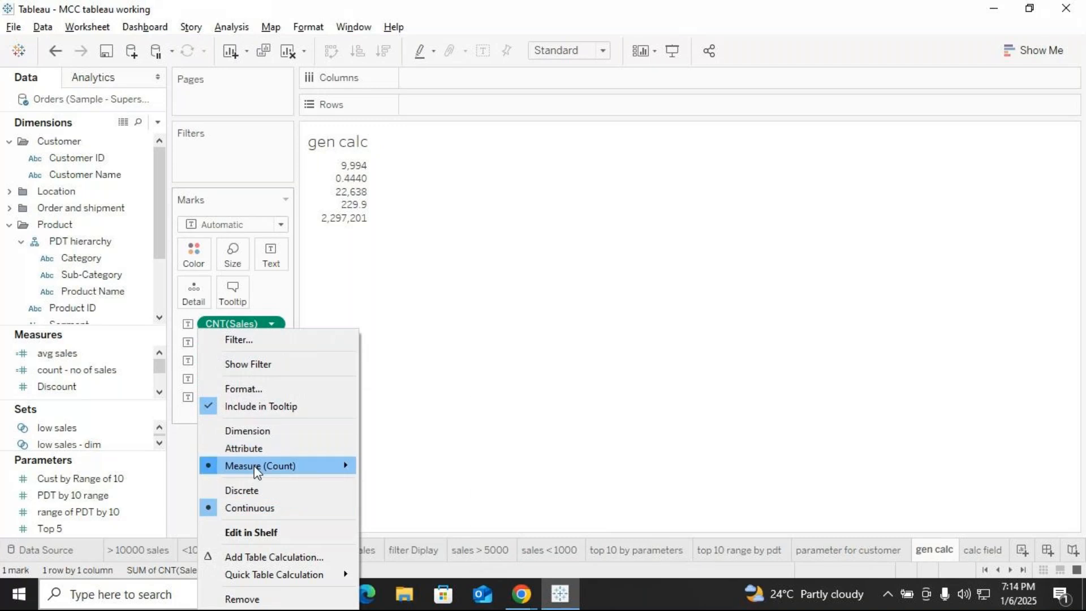
pyautogui.click(534, 512)
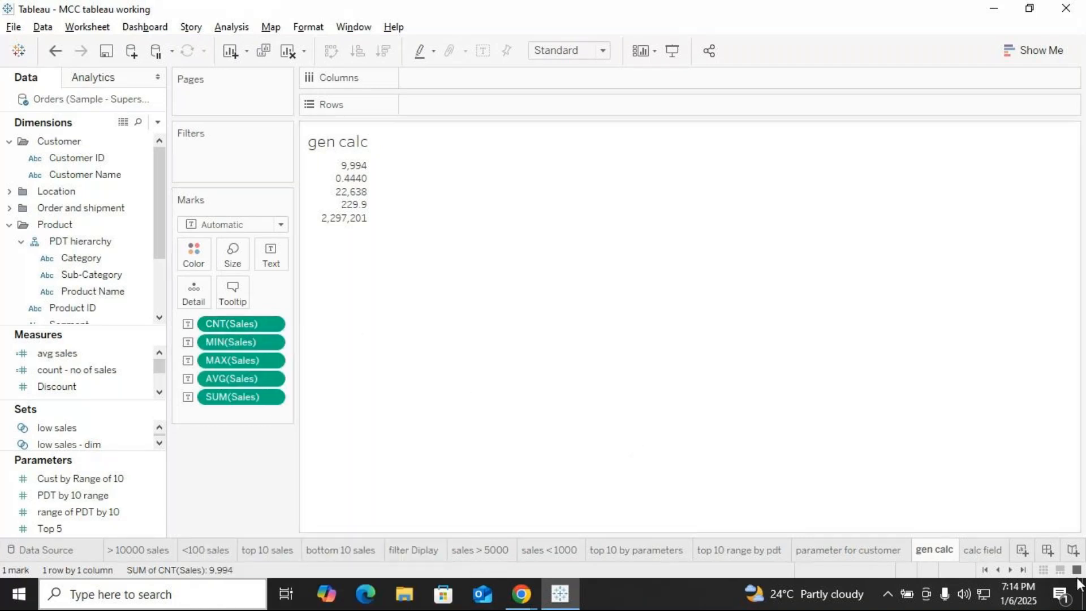
pyautogui.click(984, 550)
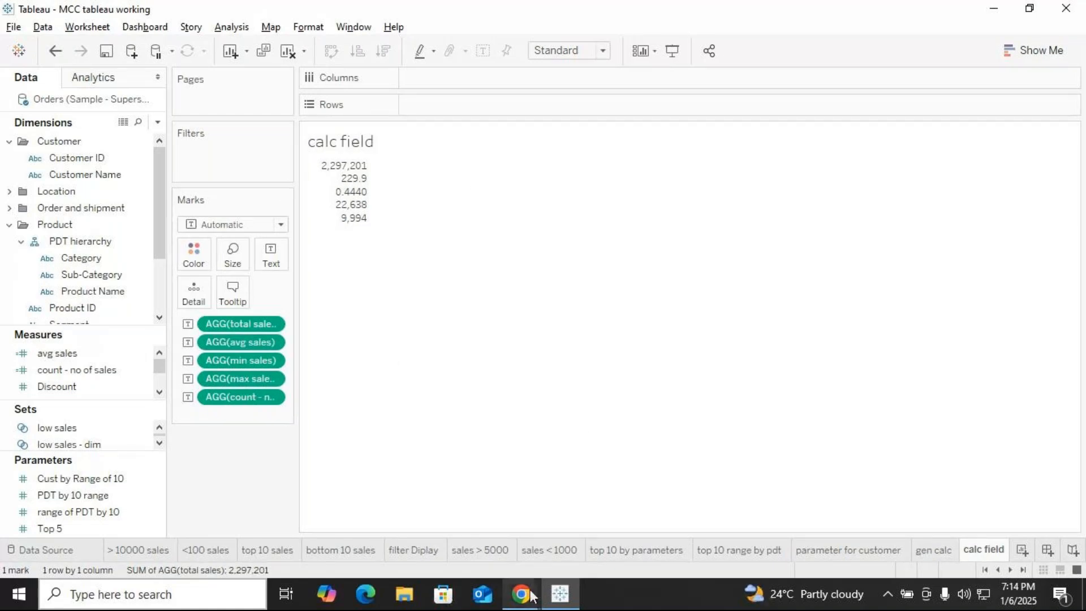
# Switch to the GoTo Meeting window, mute the microphone and return to Tableau.
pyautogui.moveTo(521, 594)
pyautogui.click(499, 470)
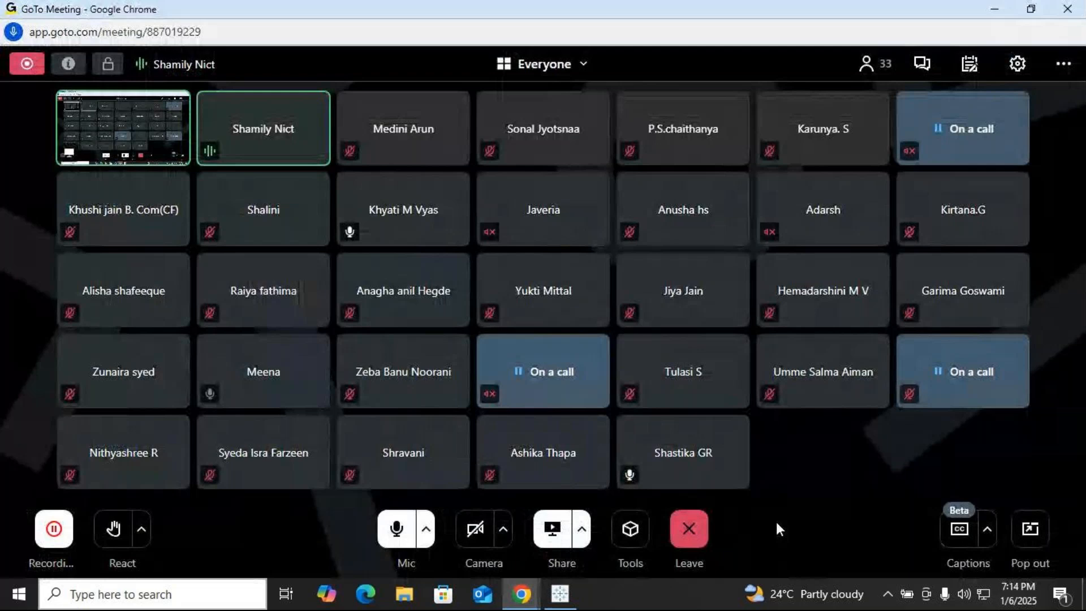
pyautogui.click(399, 529)
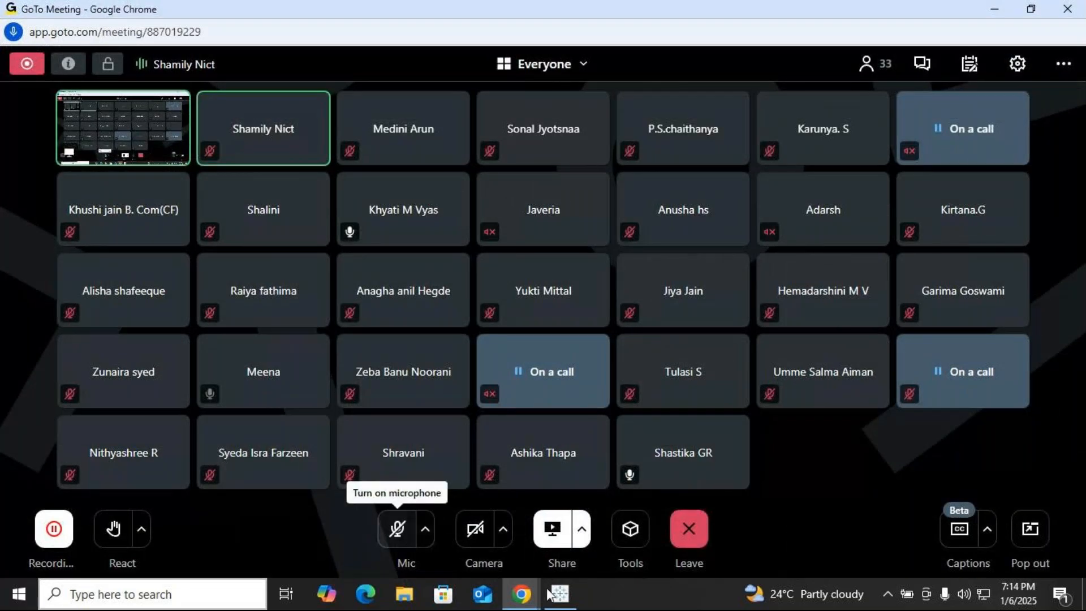
pyautogui.click(558, 595)
# Check the GoTo Meeting window again and switch back to the calc field worksheet in Tableau.
pyautogui.click(157, 121)
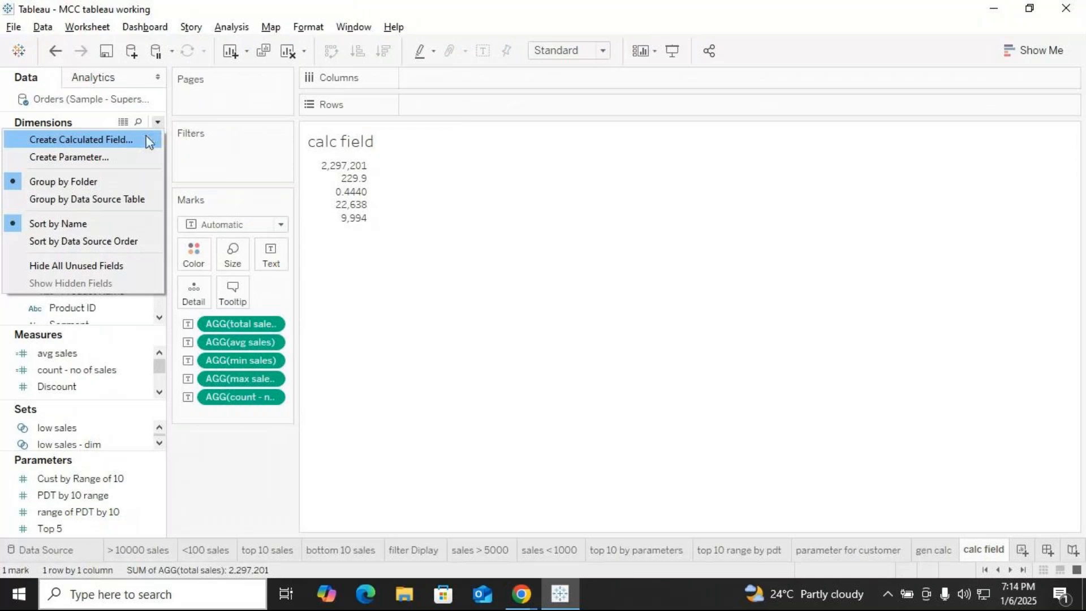
pyautogui.click(523, 595)
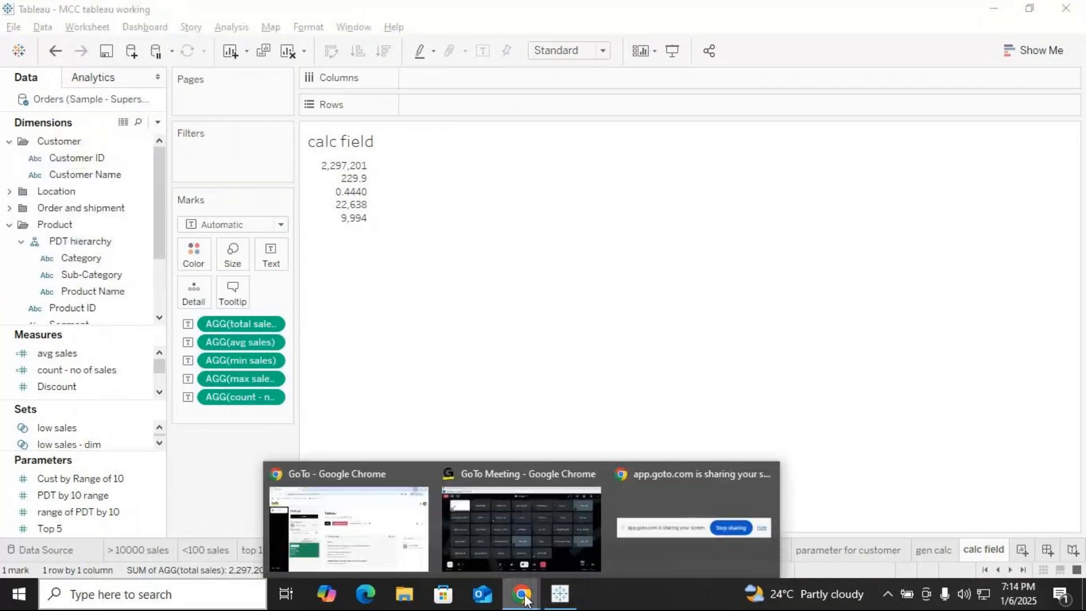
pyautogui.click(465, 557)
pyautogui.click(560, 594)
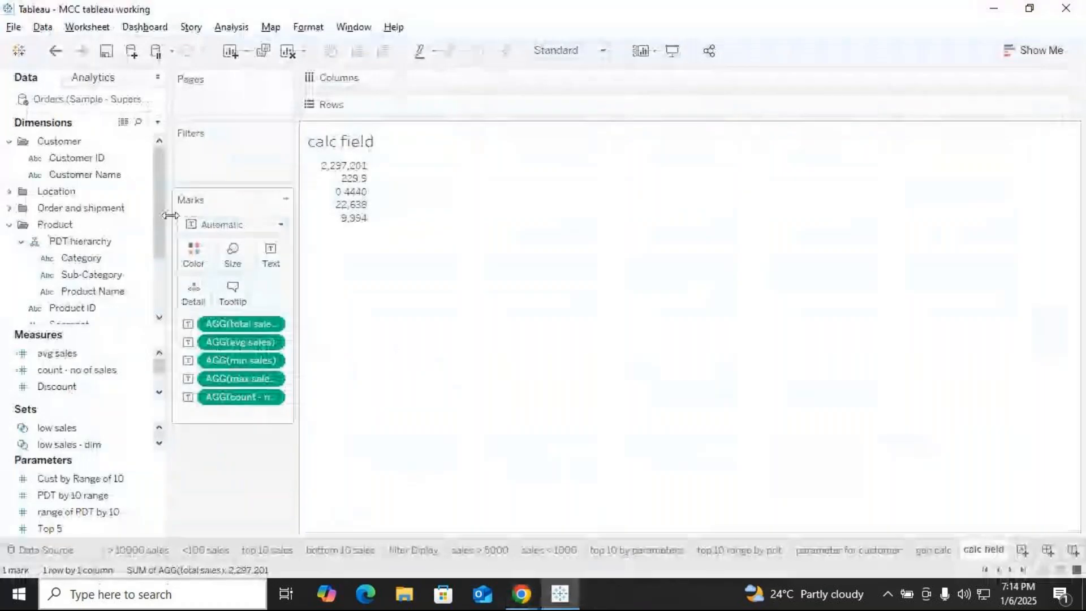
pyautogui.click(157, 122)
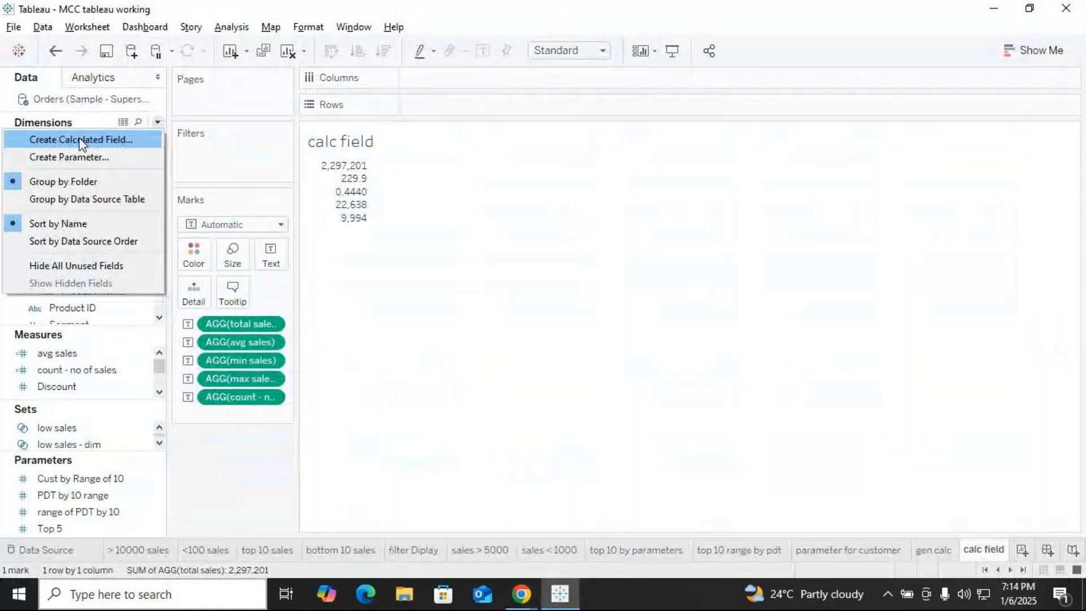
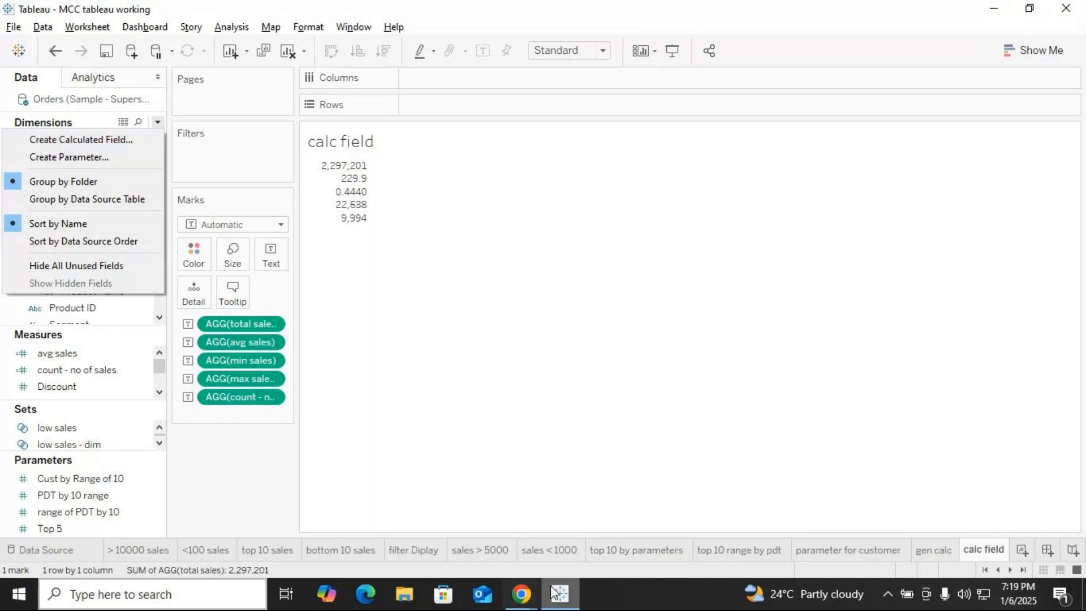
# Switch to the GoTo Meeting window and unmute the microphone.
pyautogui.click(521, 593)
pyautogui.click(525, 476)
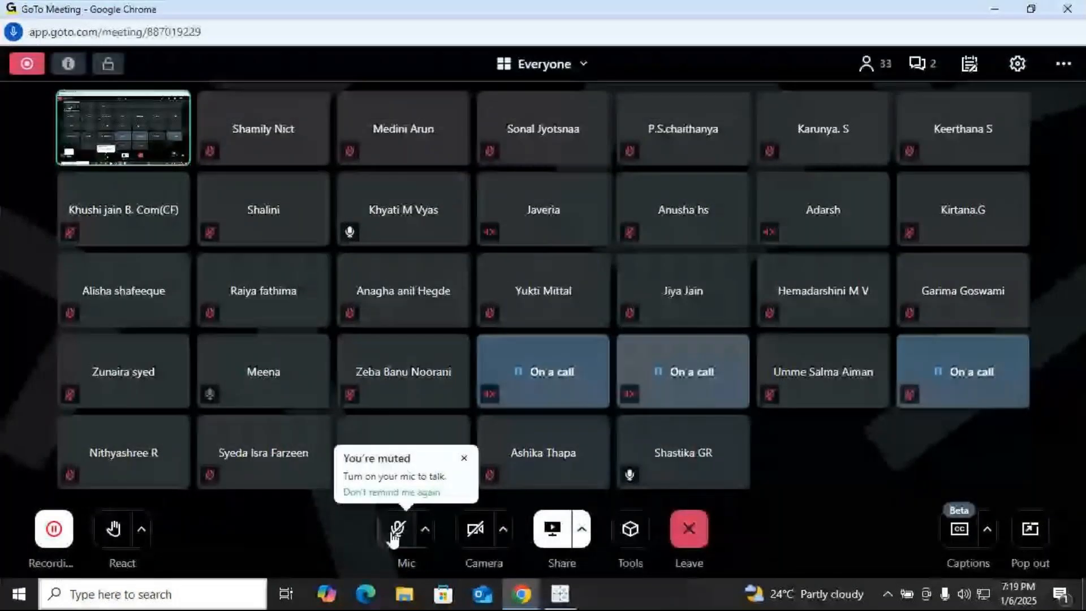
pyautogui.click(396, 535)
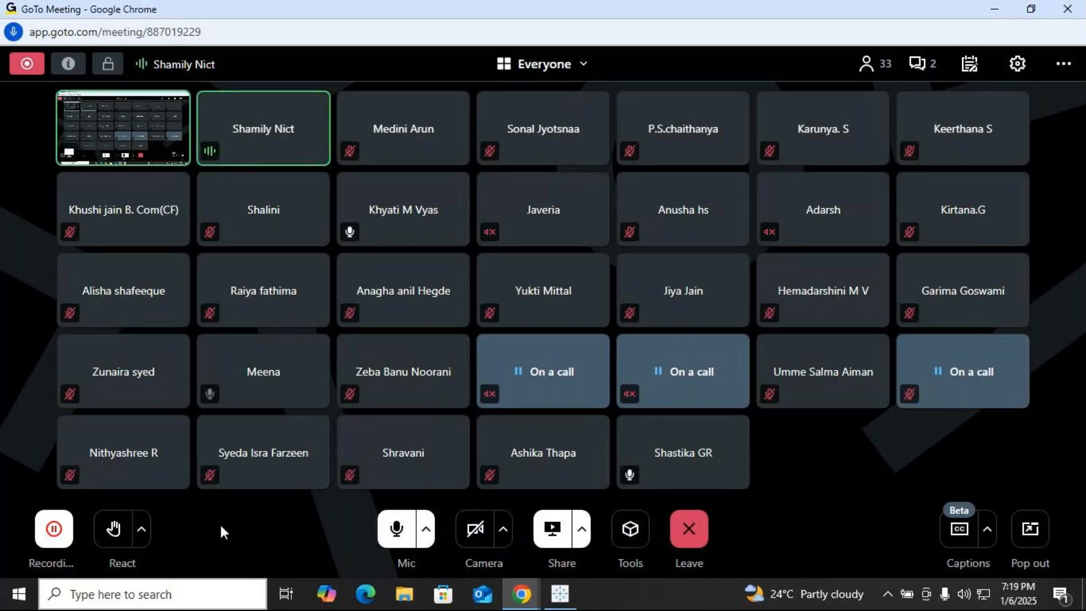
# Read the participants' messages in the meeting chat, close the chat and return to the calc field worksheet in Tableau.
pyautogui.click(919, 63)
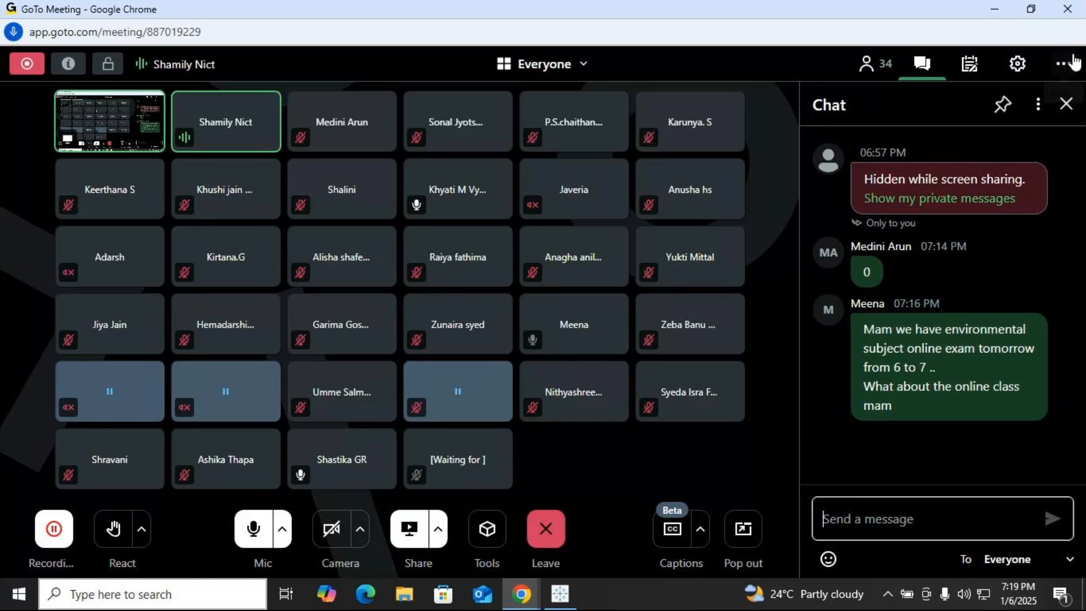
pyautogui.click(1067, 104)
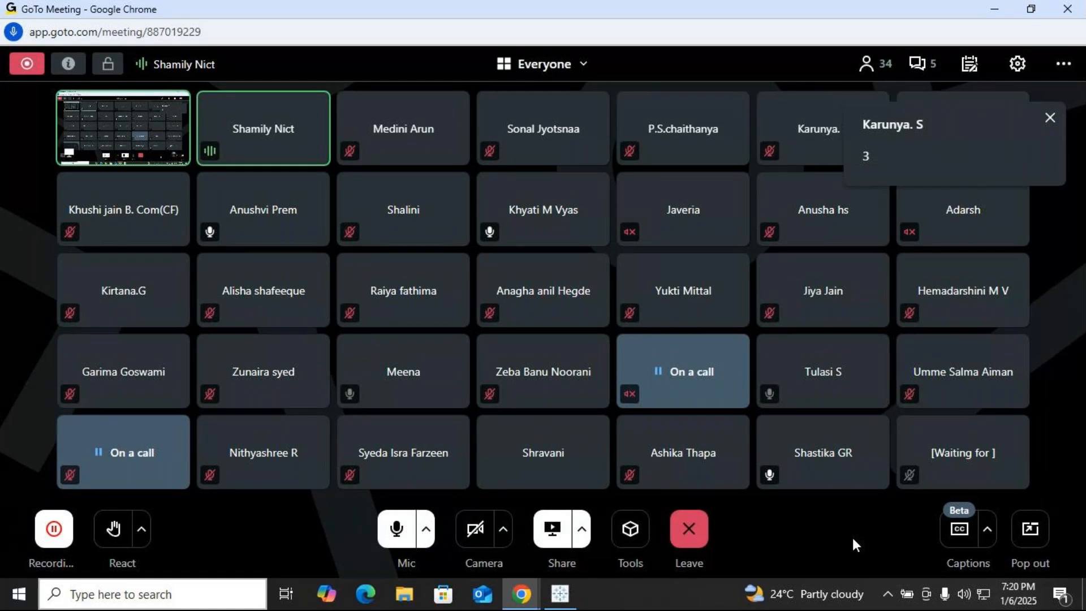
pyautogui.click(915, 65)
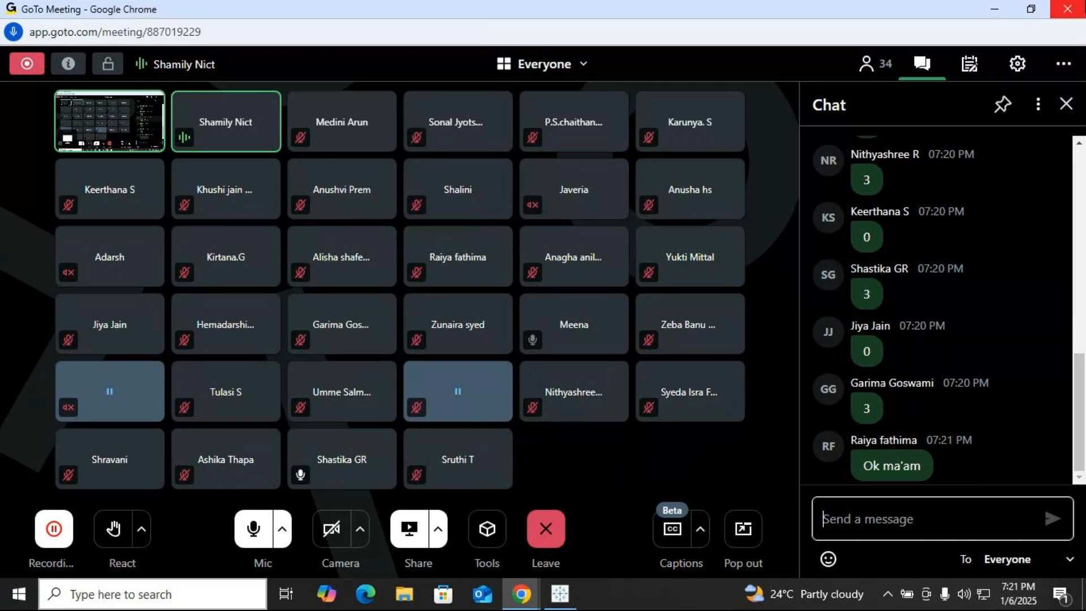
pyautogui.click(1066, 105)
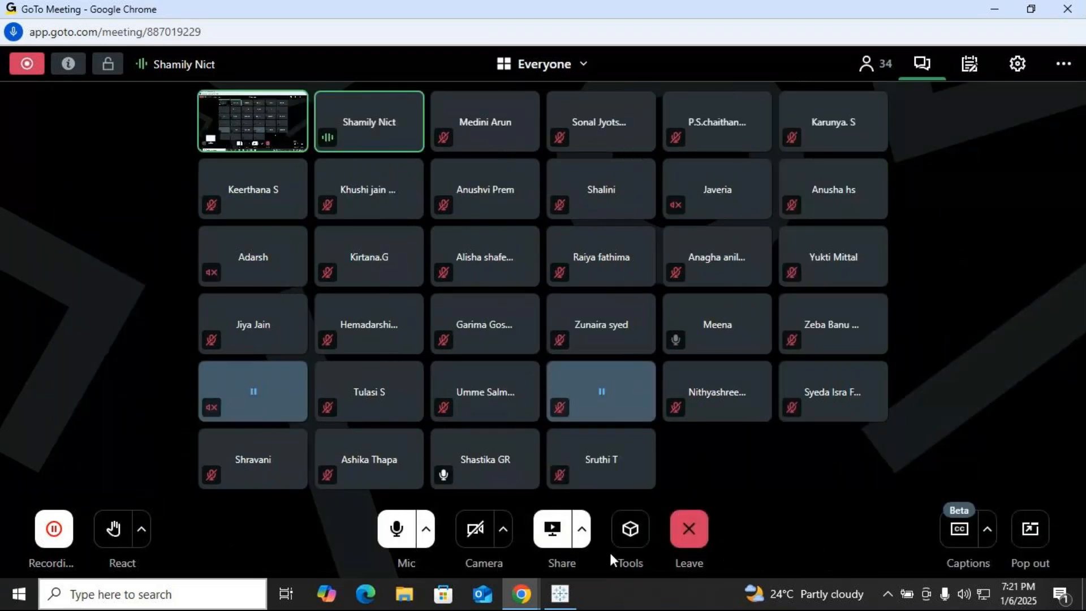
pyautogui.click(560, 594)
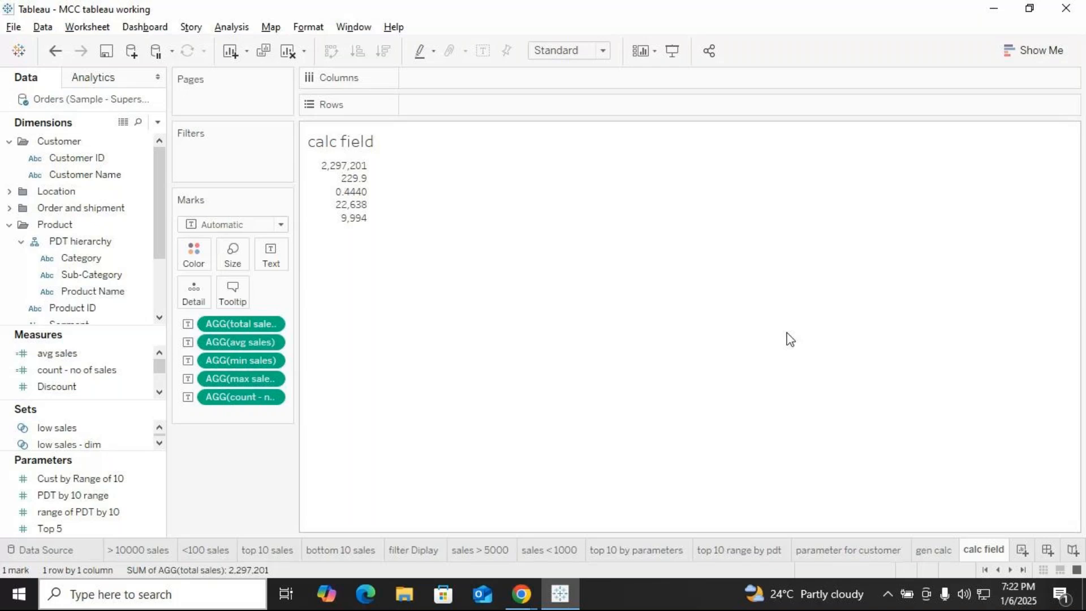
# Switch back to the GoTo Meeting window and mute the microphone.
pyautogui.hotkey('alt', 'Tab')
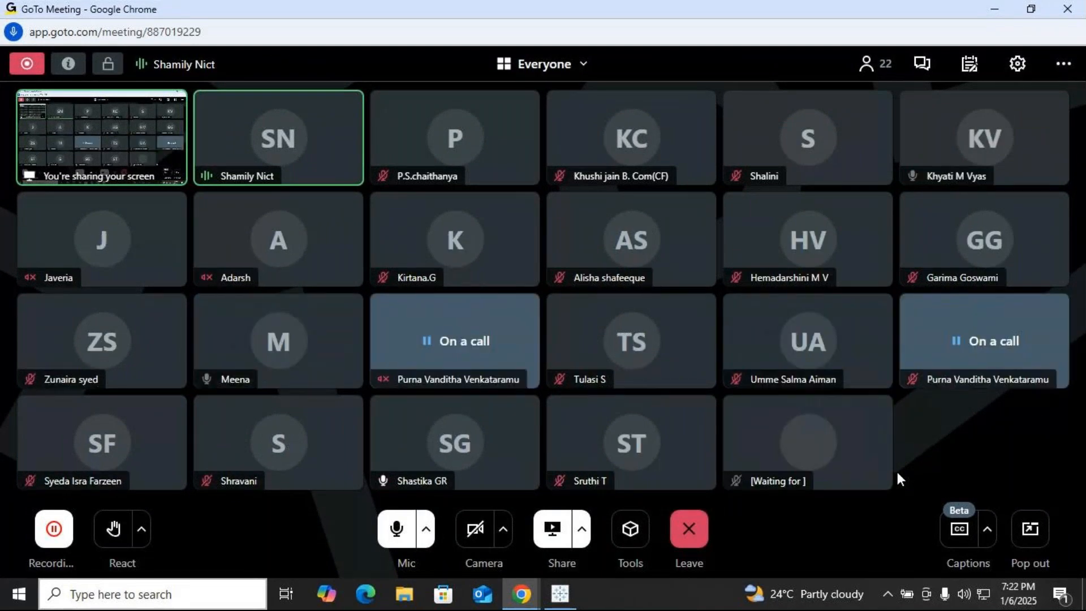
pyautogui.click(408, 542)
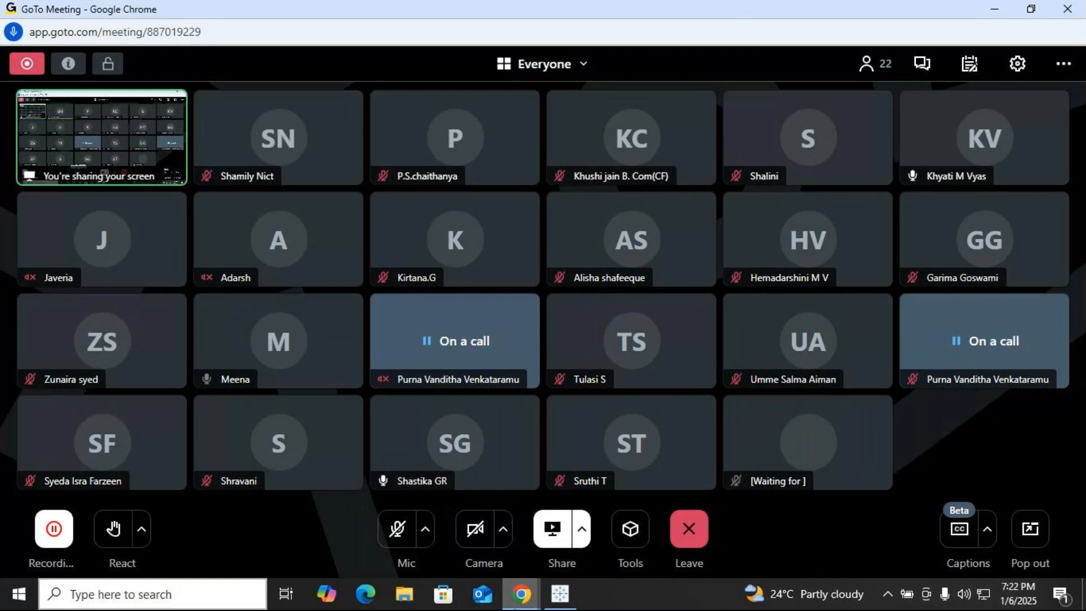
pyautogui.moveTo(522, 595)
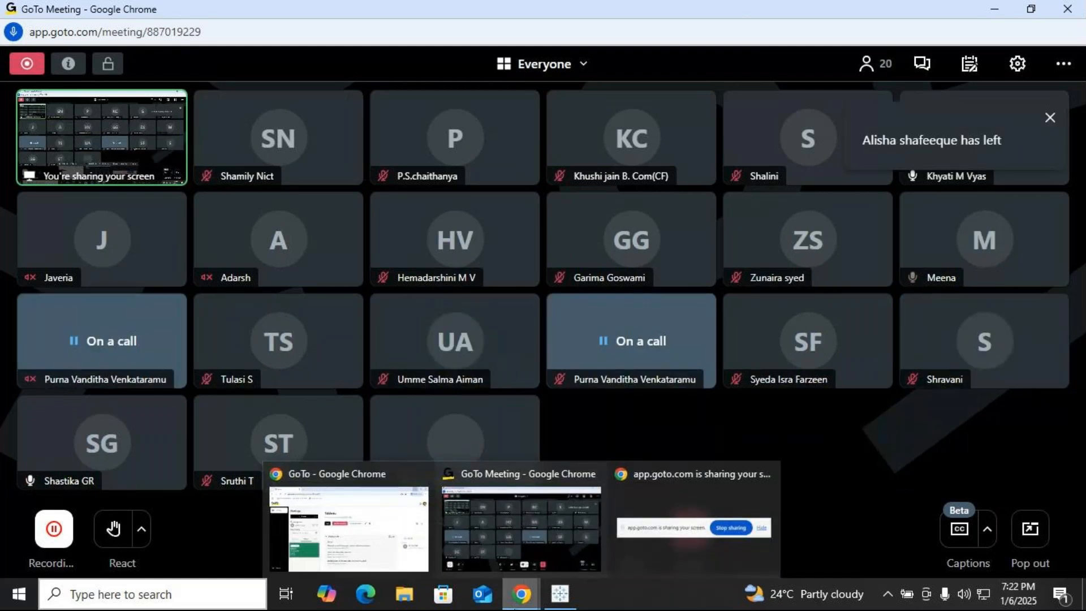